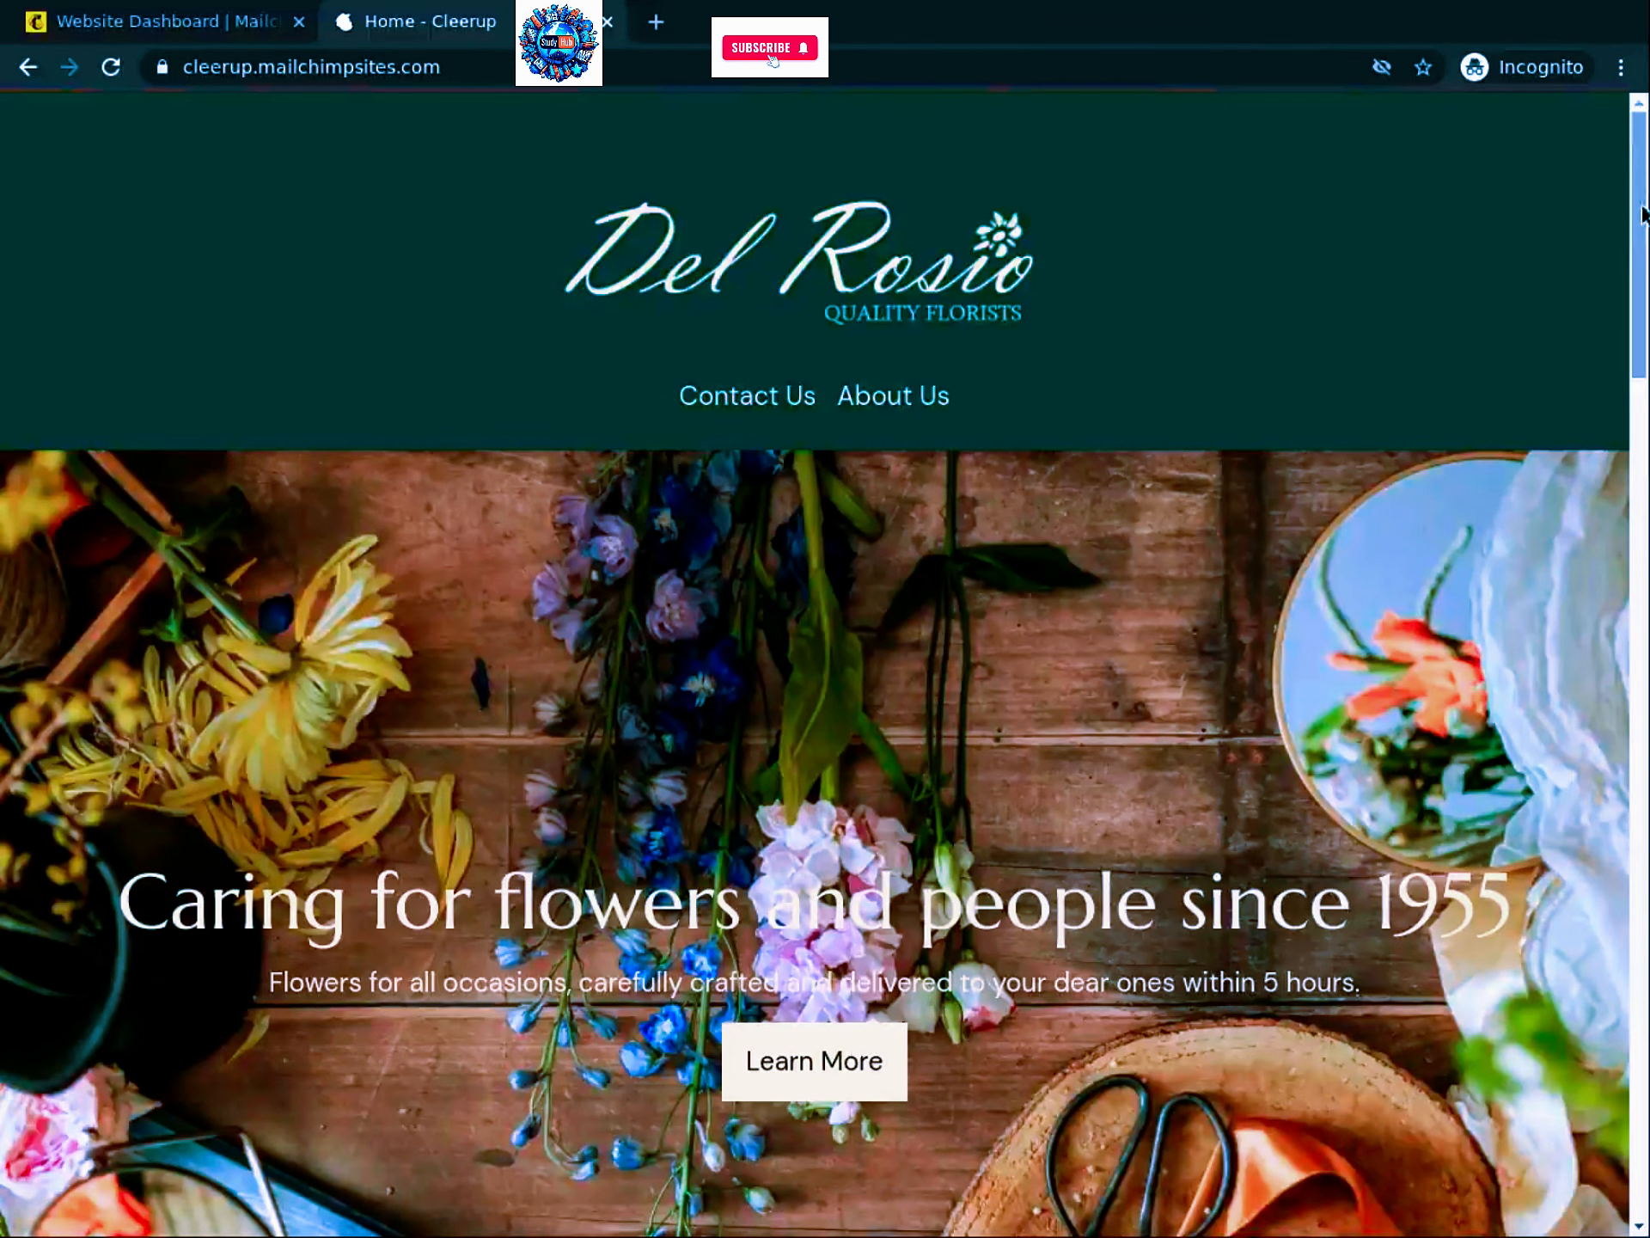
scroll(1200, 372, "down", 1)
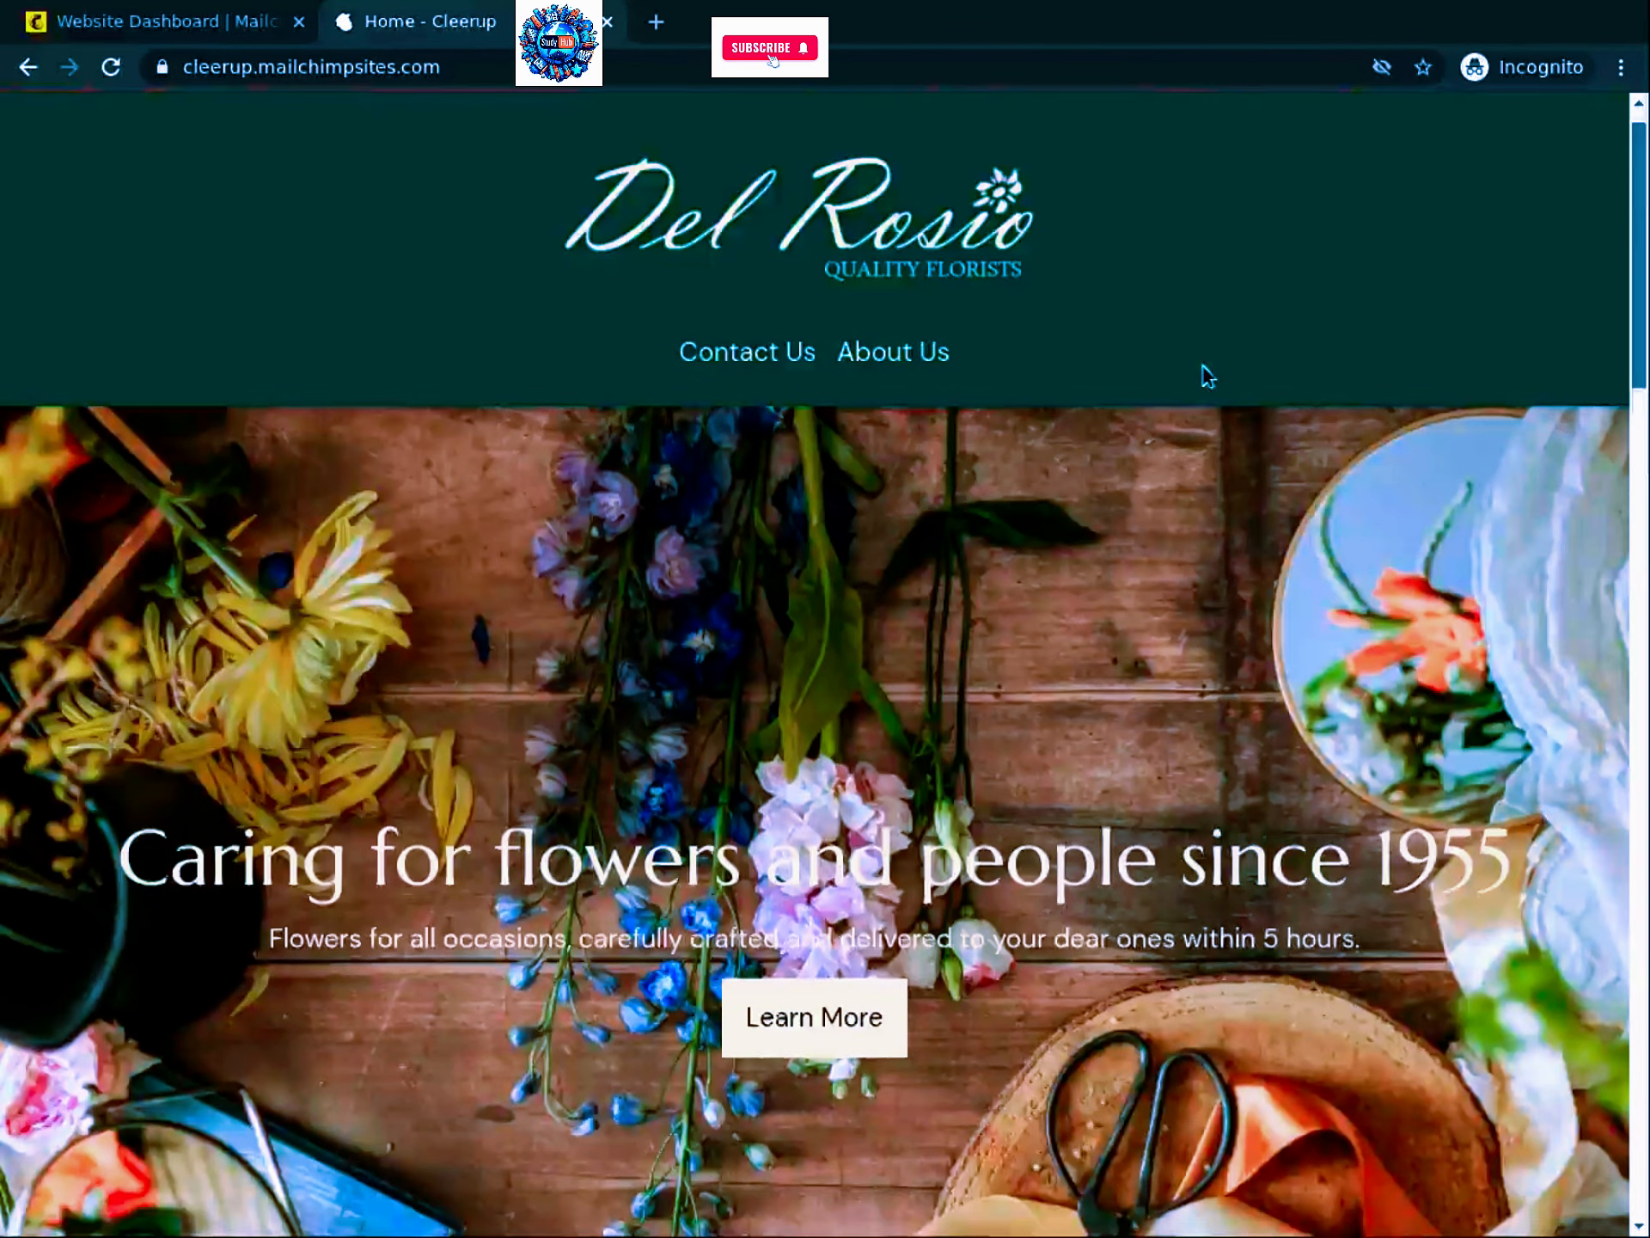
scroll(1189, 384, "down", 3)
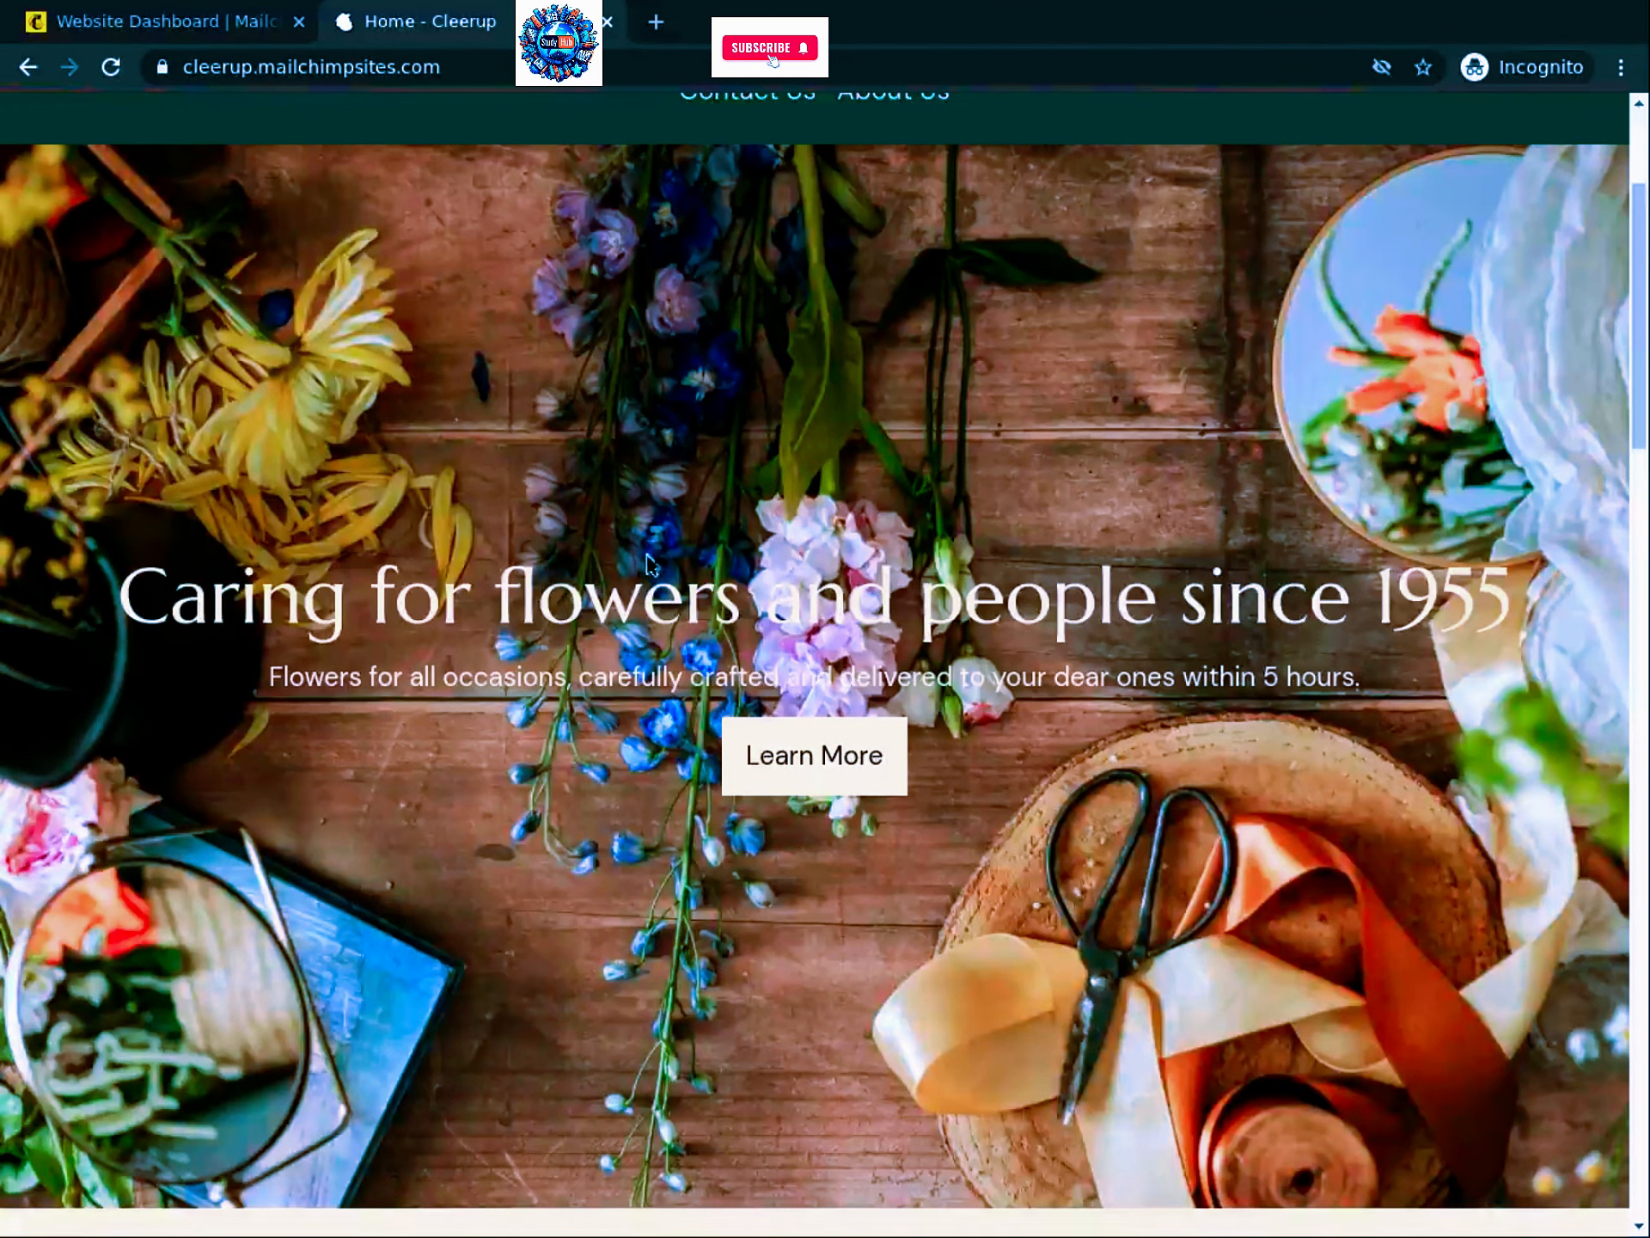
scroll(801, 490, "down", 1)
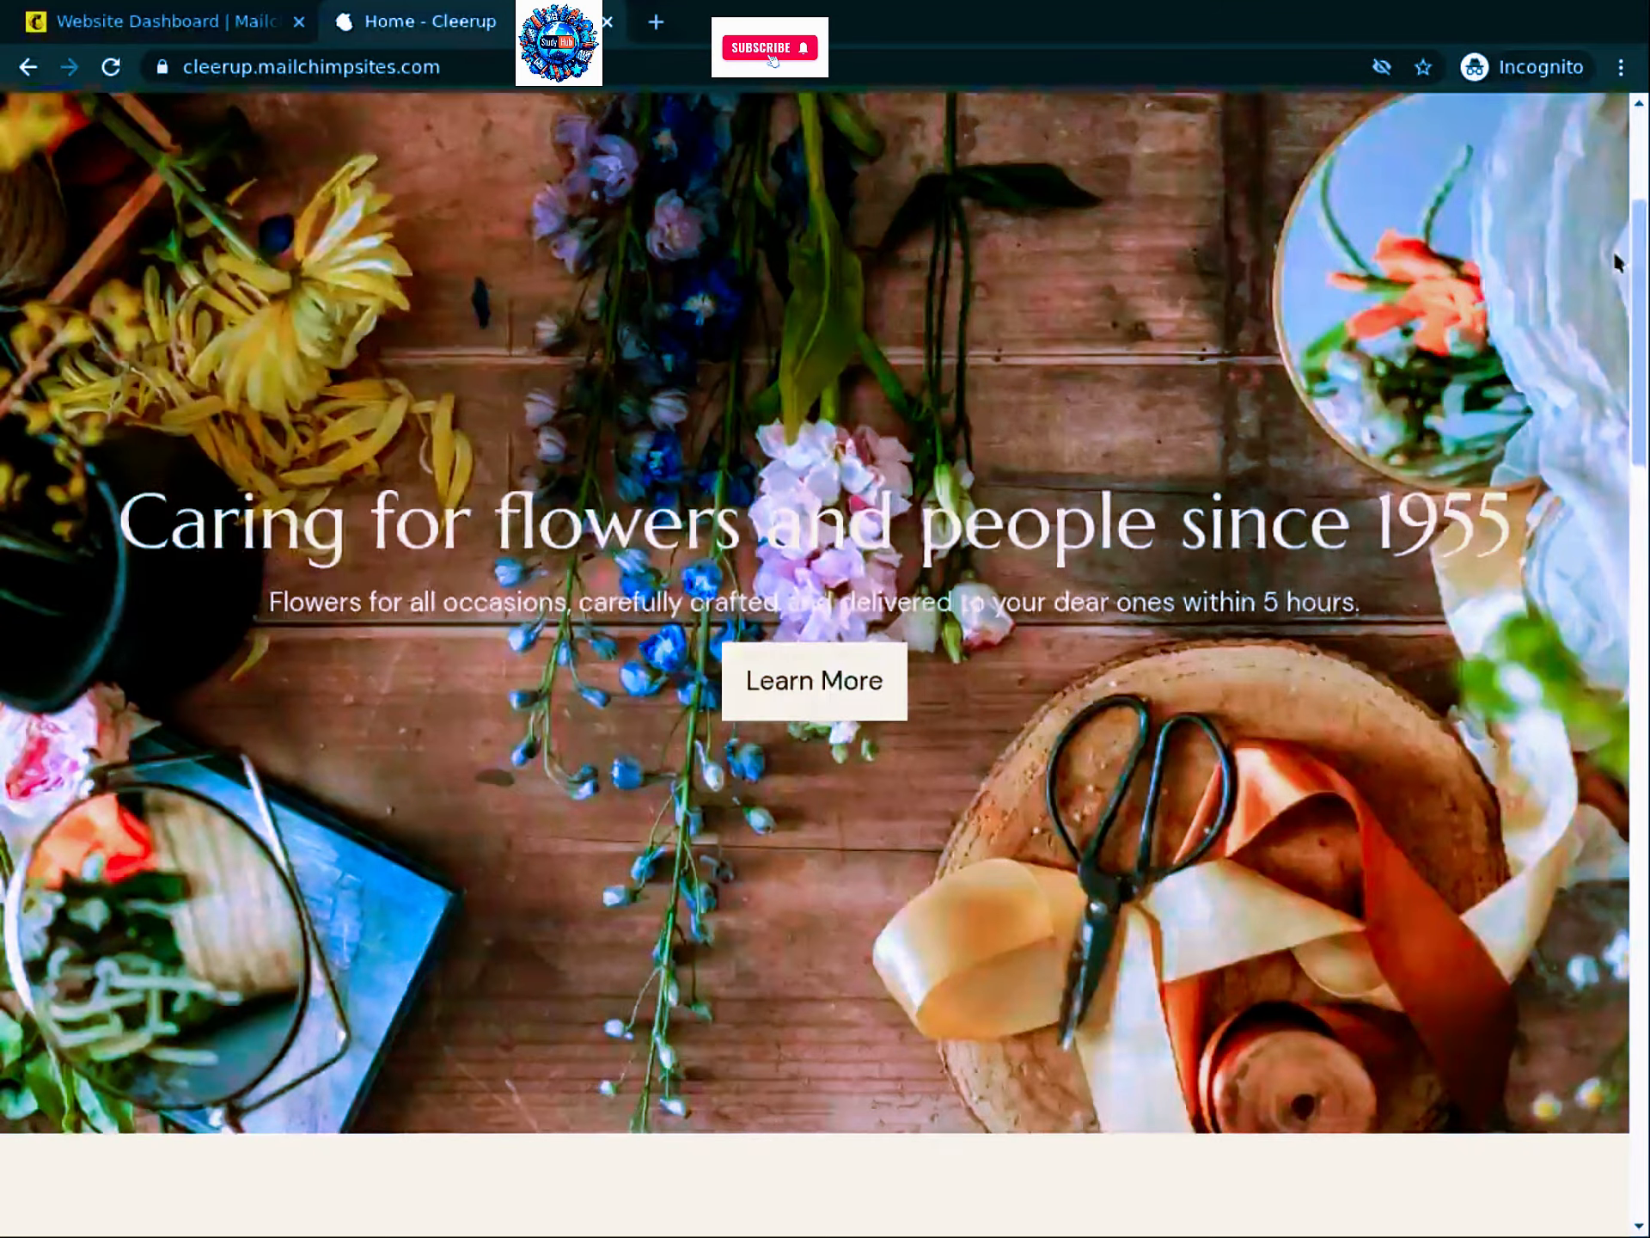
scroll(1624, 275, "down", 5)
scroll(1100, 579, "down", 1)
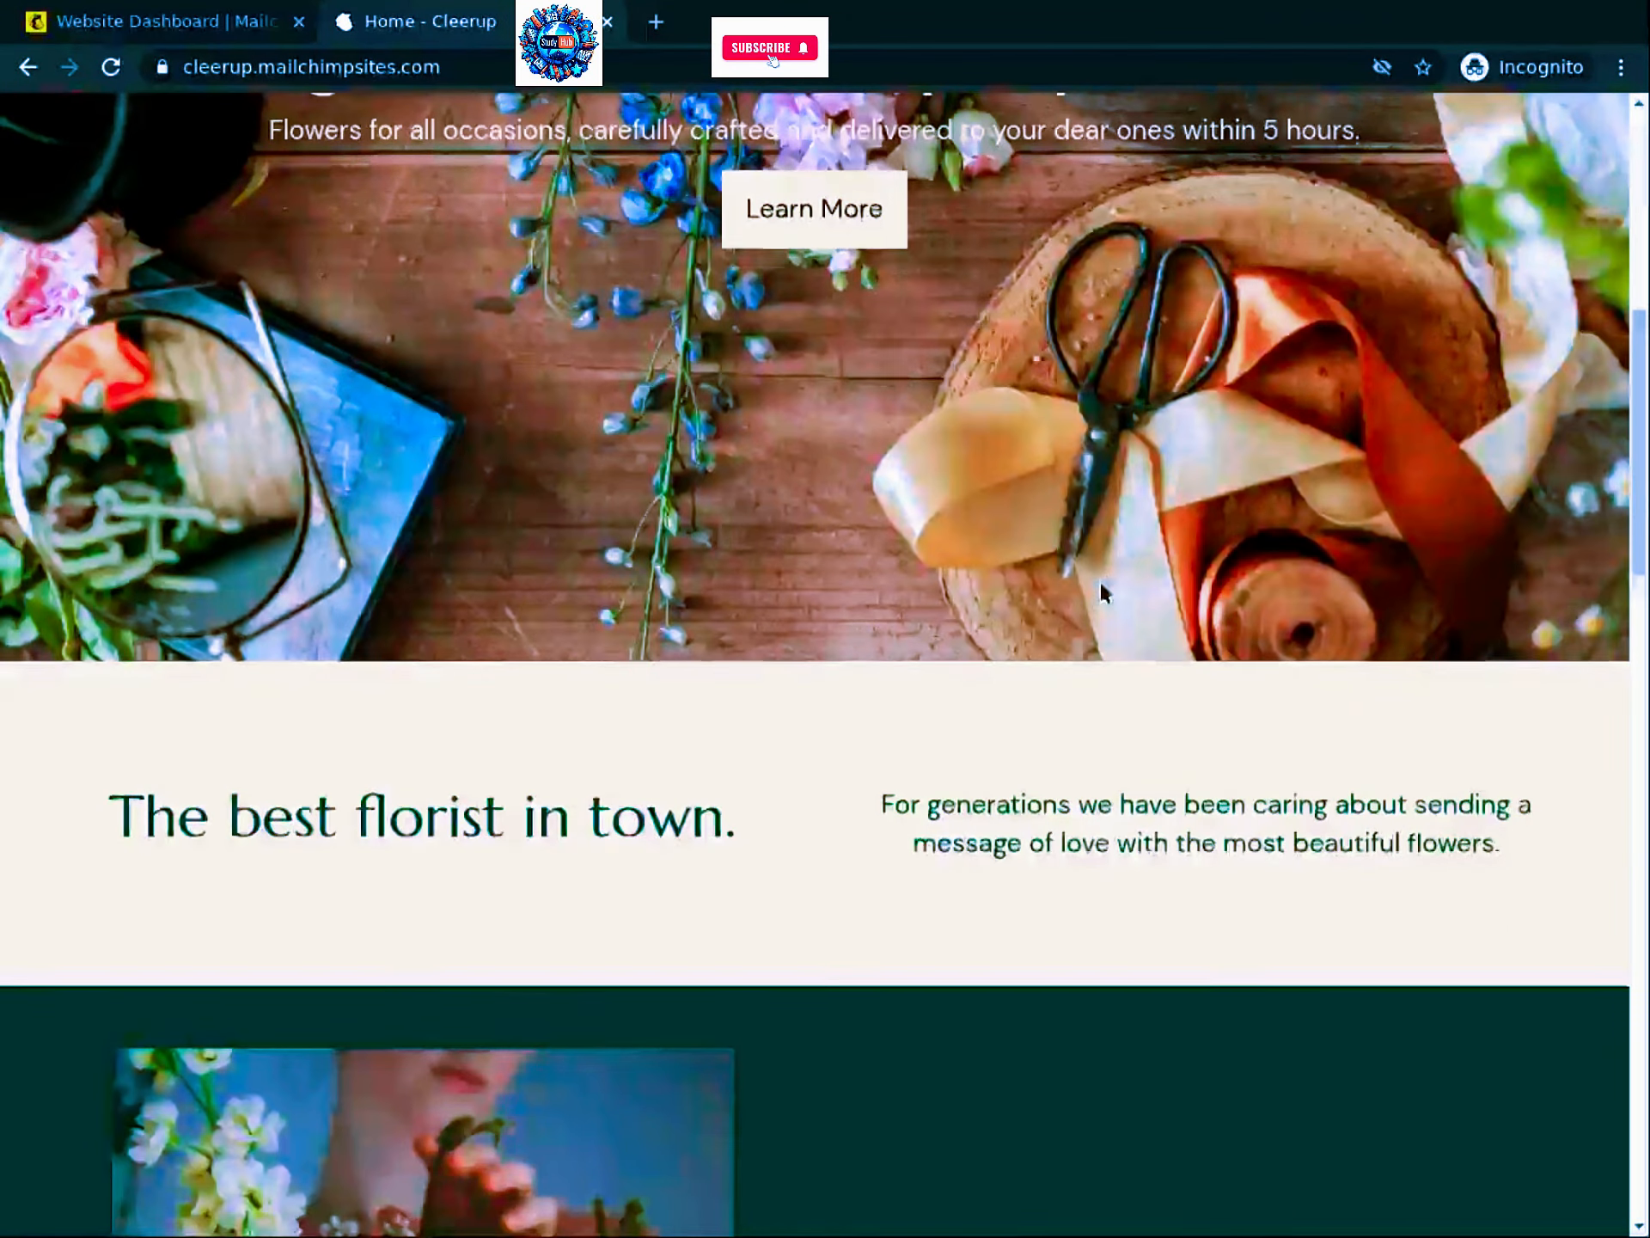
scroll(1104, 580, "down", 1)
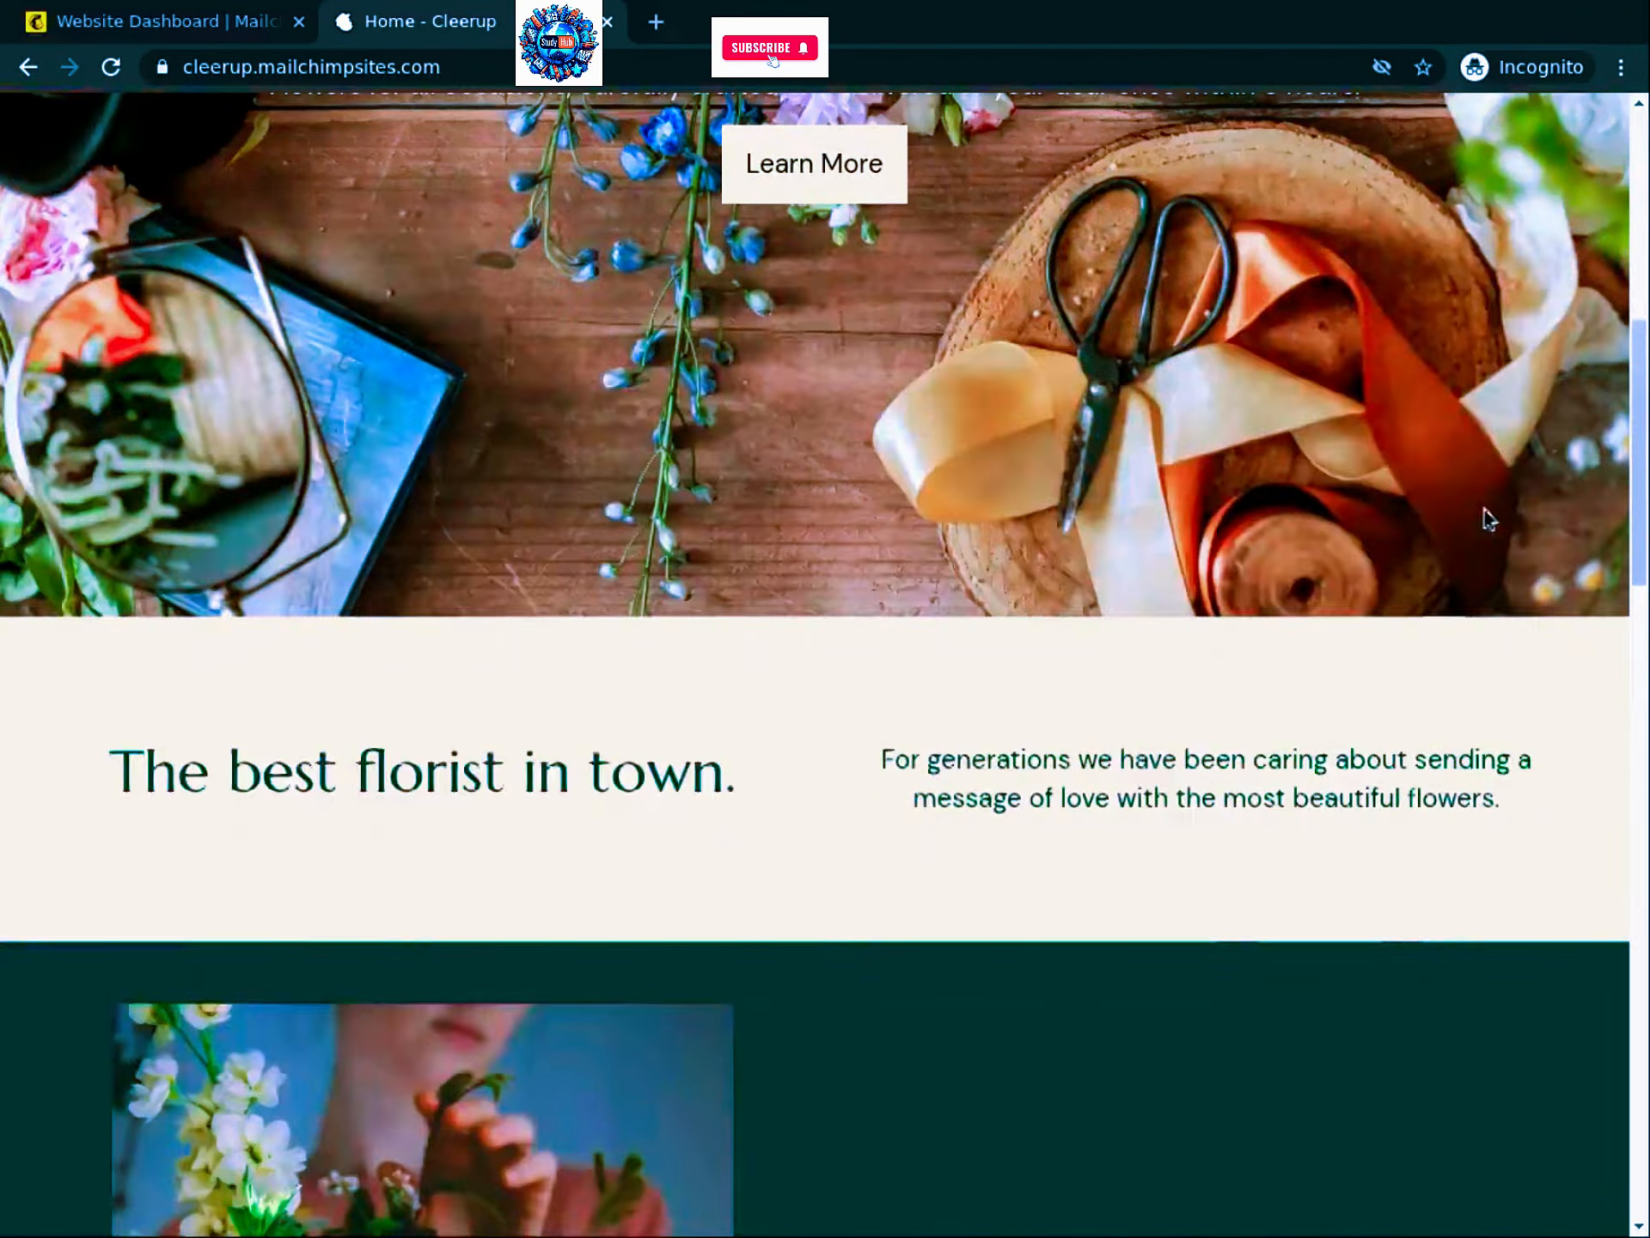
scroll(1643, 479, "down", 8)
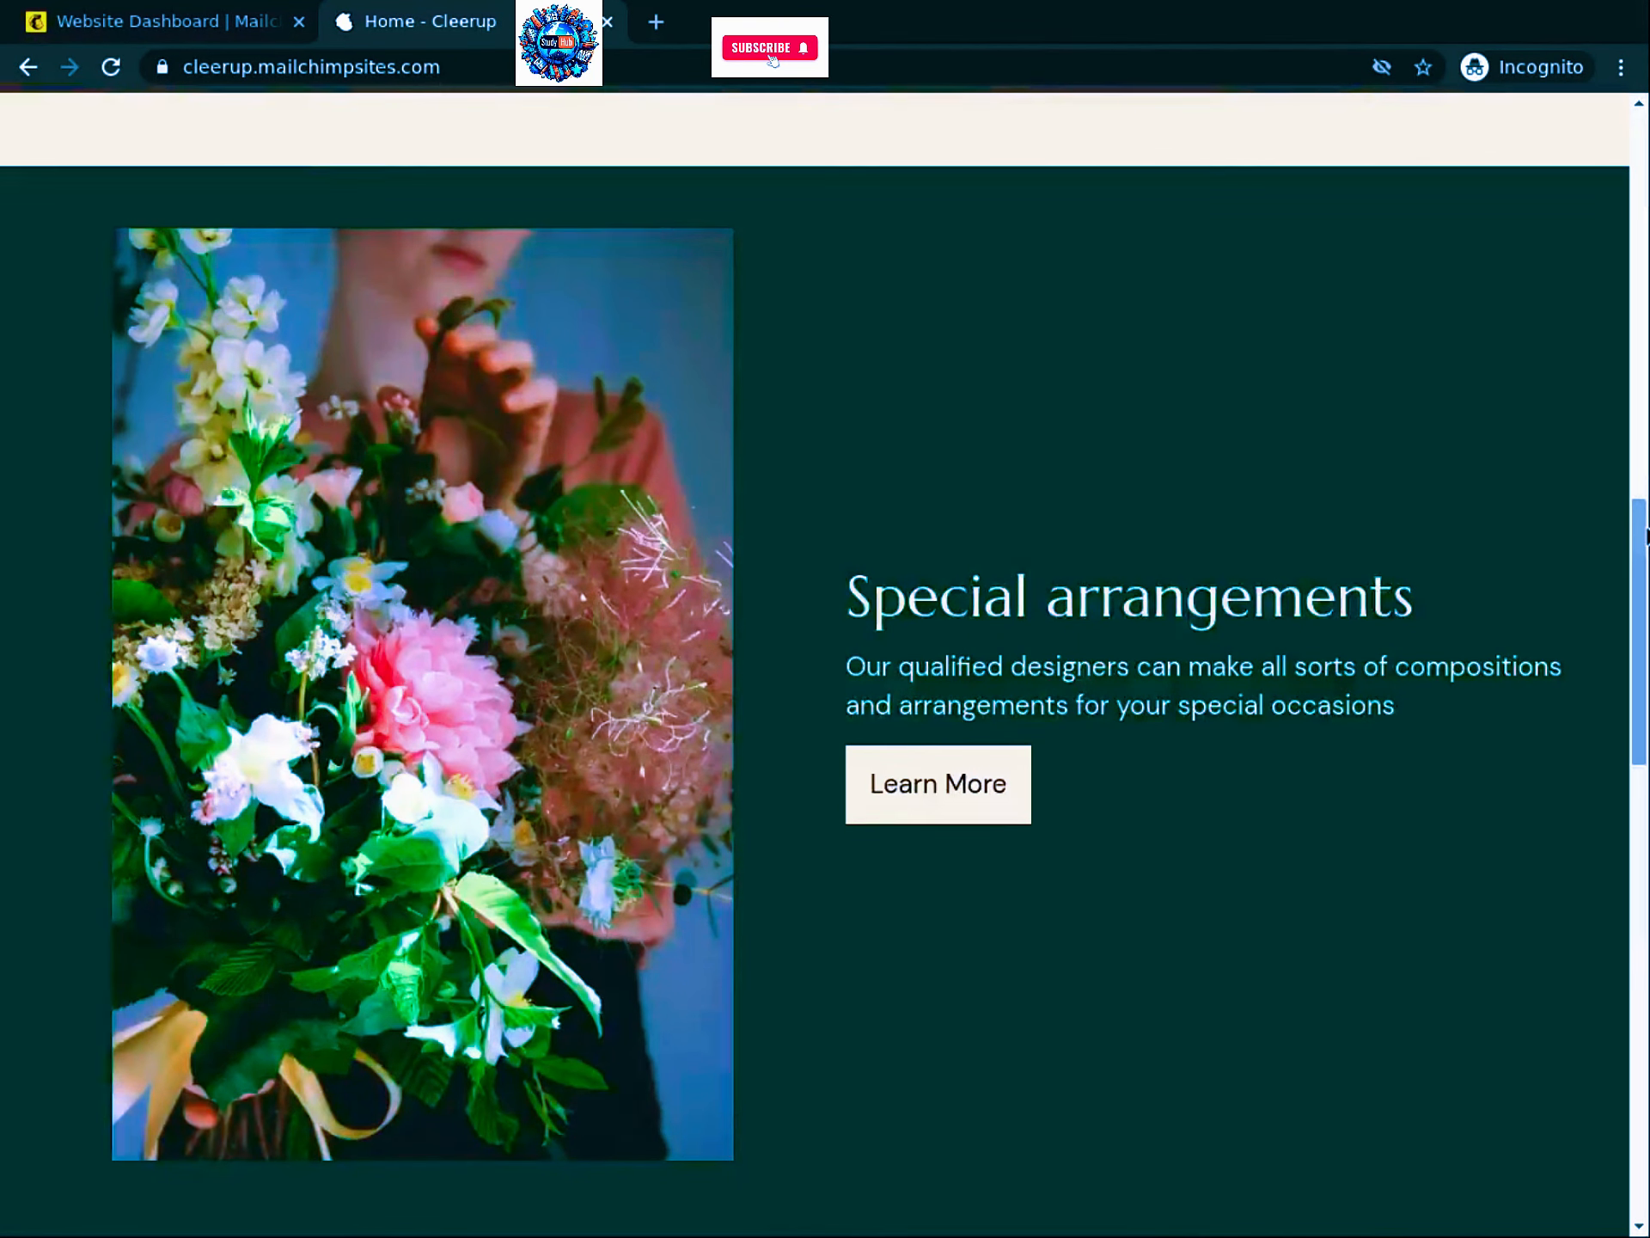
scroll(1644, 946, "down", 2)
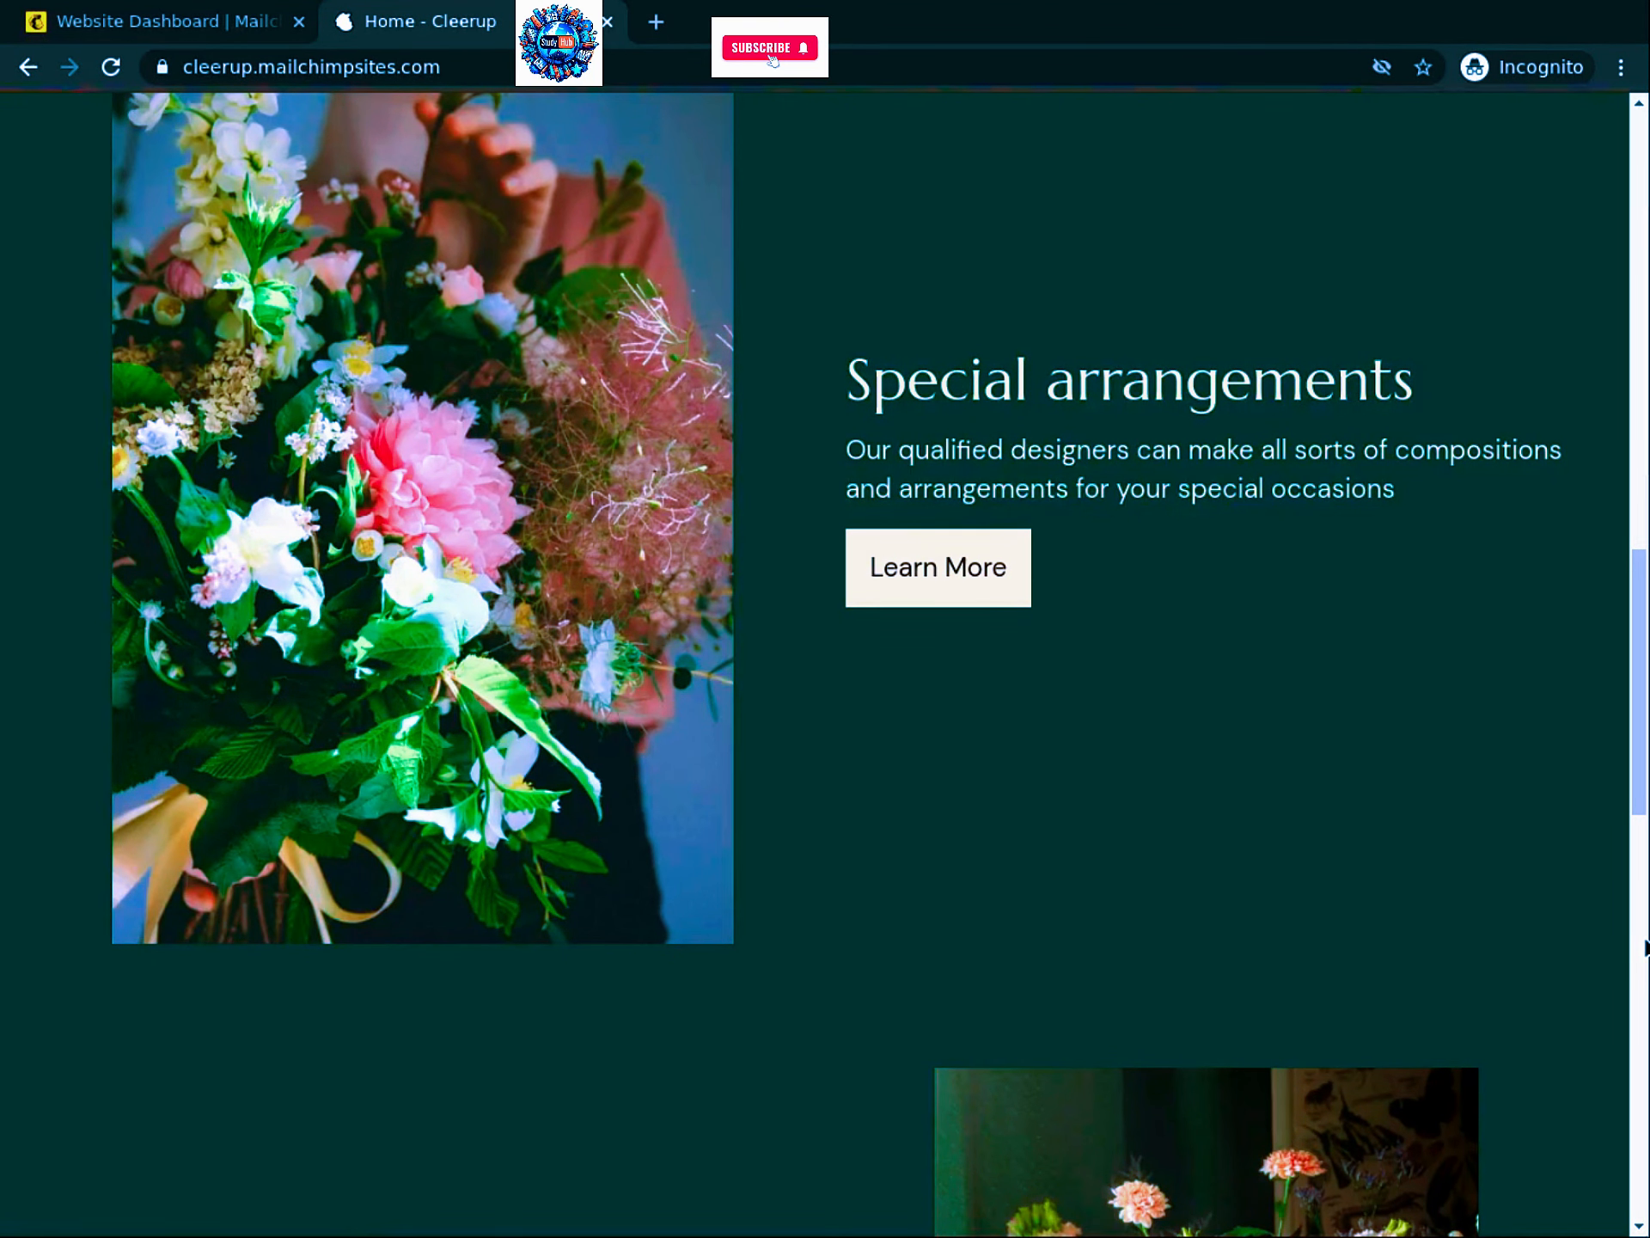
scroll(1250, 778, "down", 5)
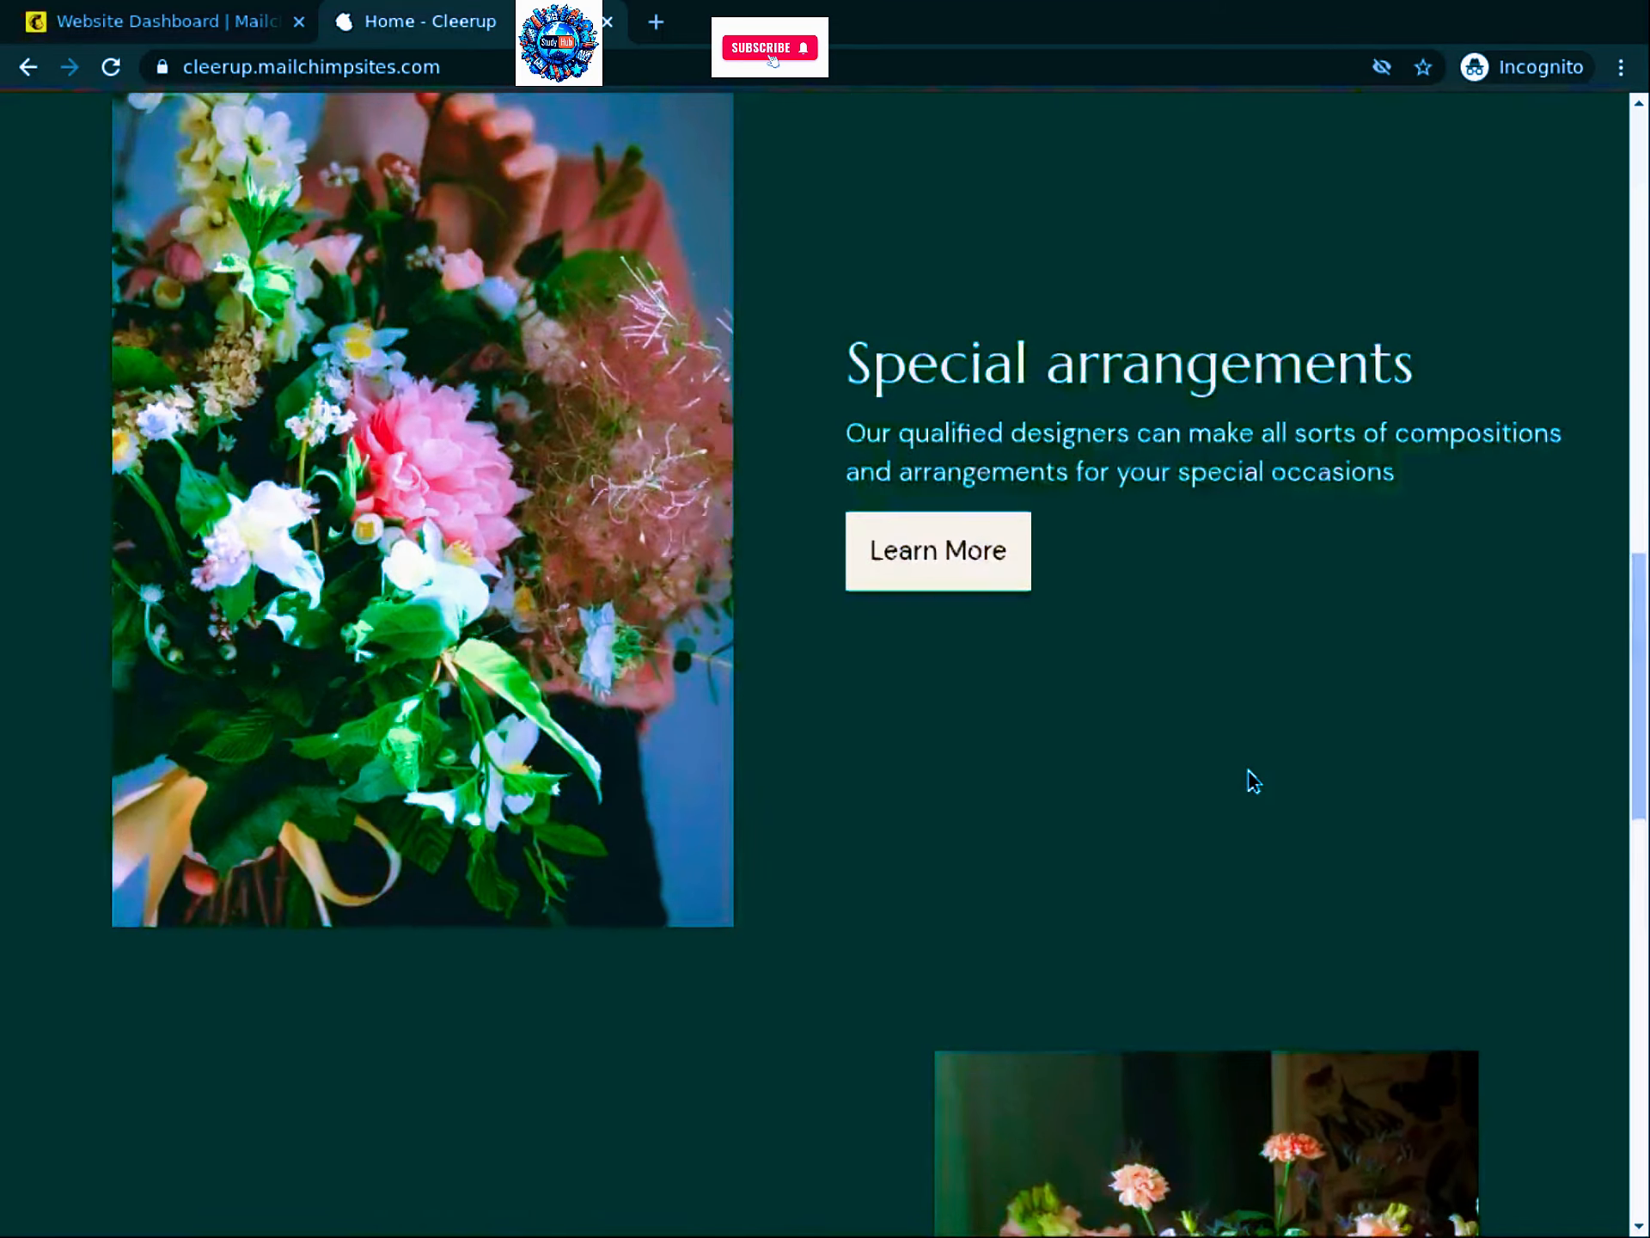
scroll(1251, 777, "down", 5)
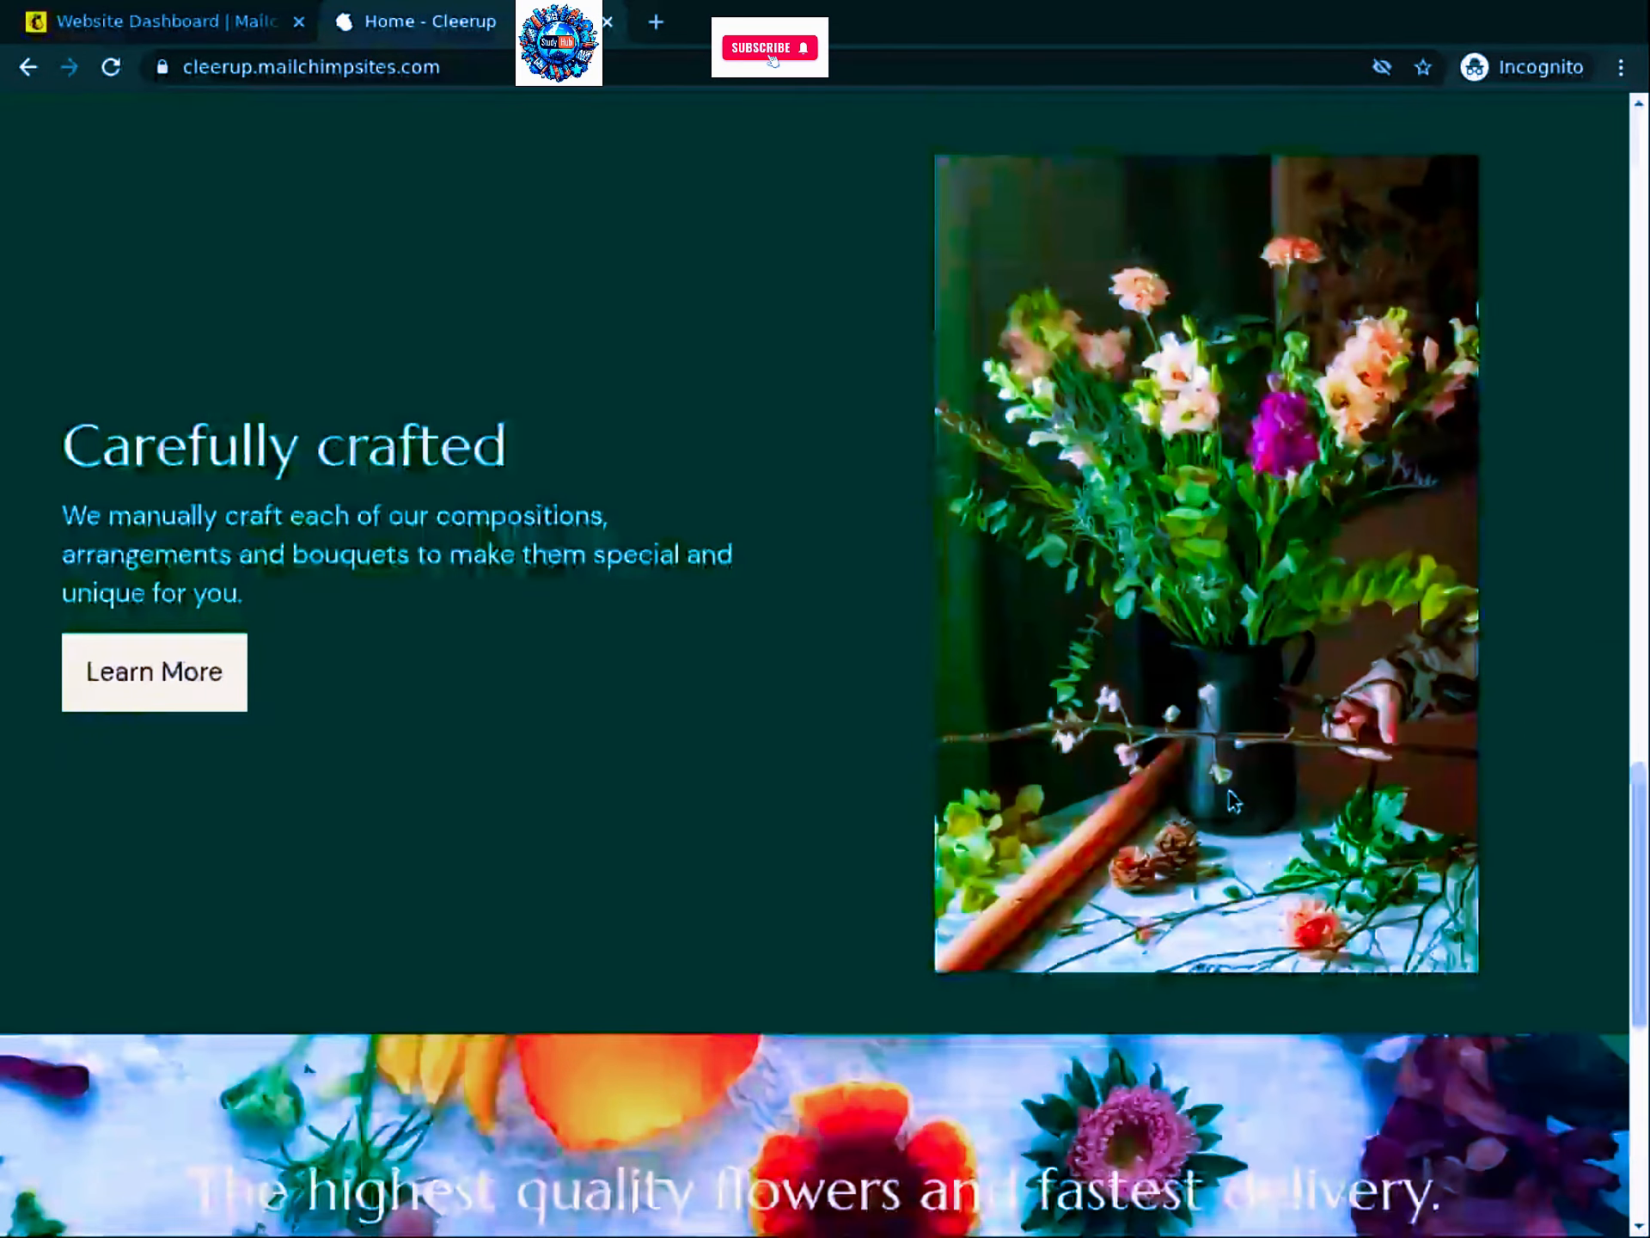
scroll(1224, 803, "down", 6)
scroll(1225, 804, "down", 2)
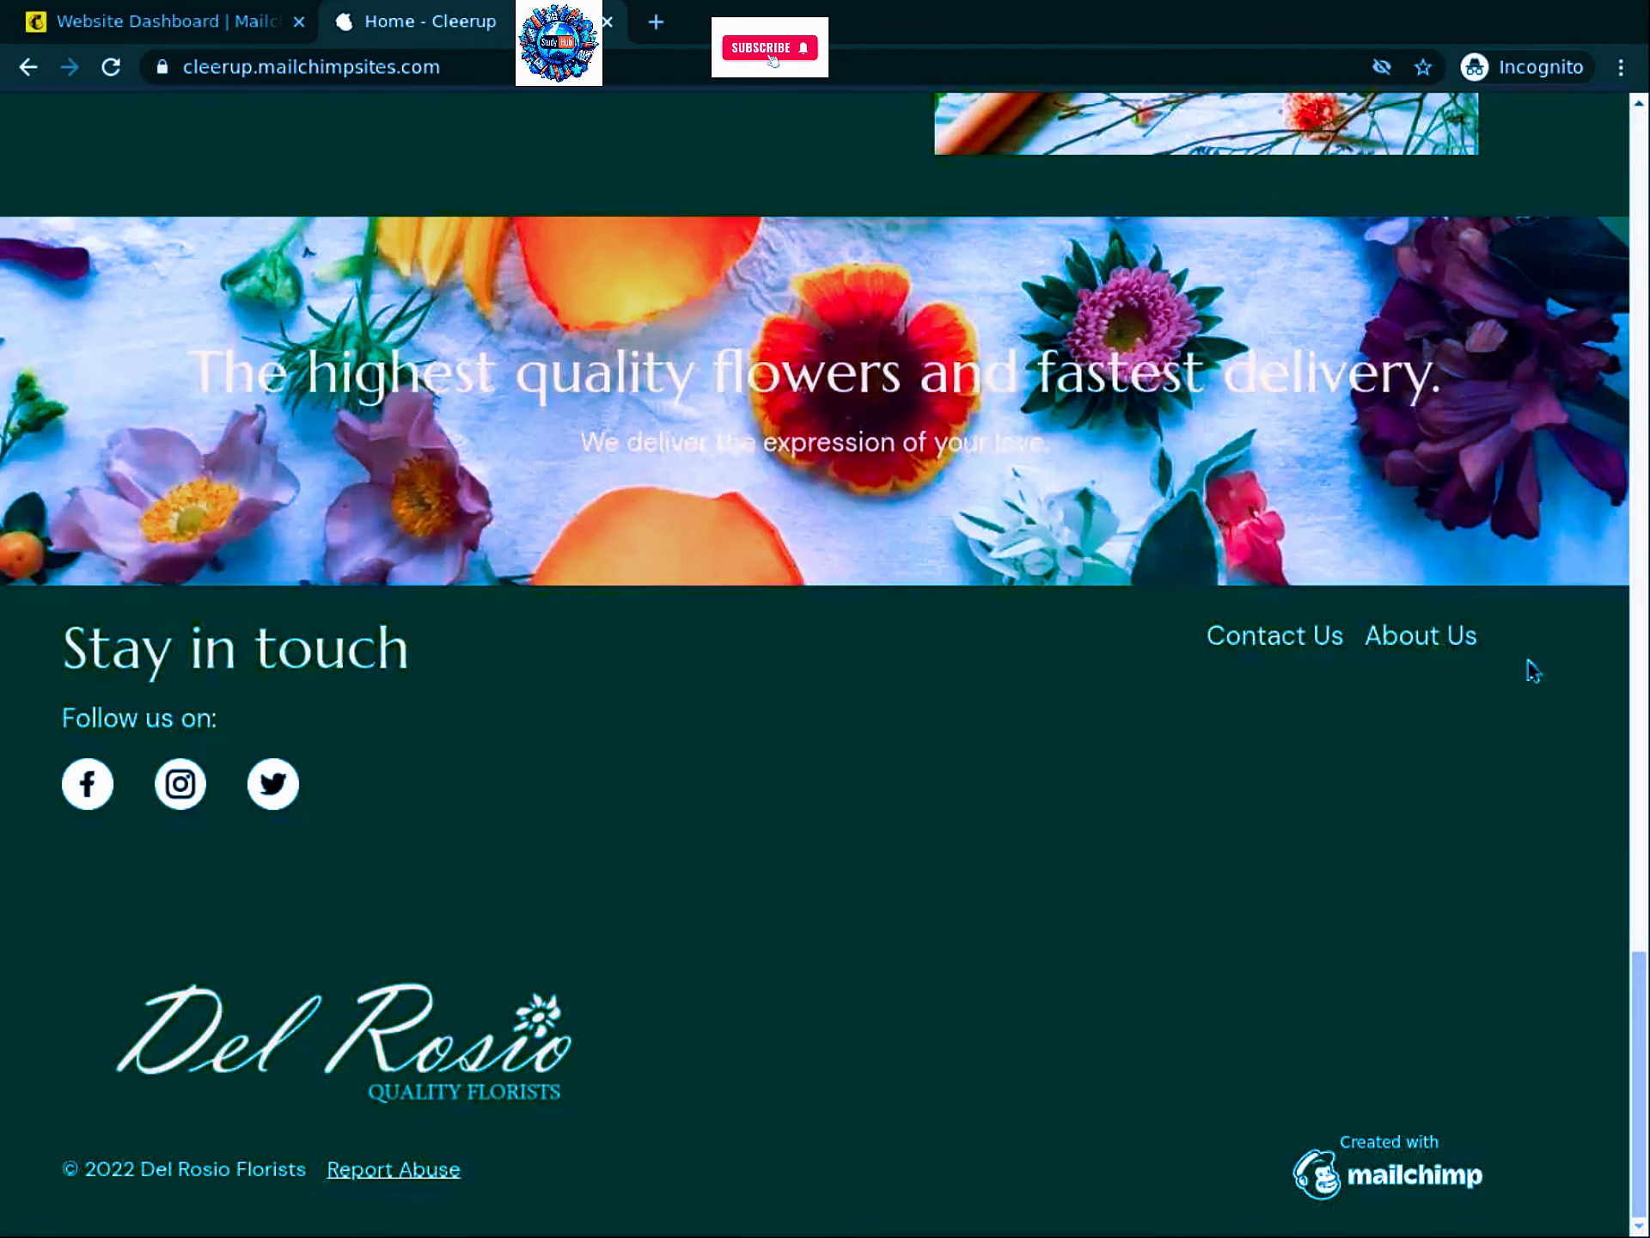
scroll(1642, 963, "up", 1)
scroll(1641, 962, "up", 8)
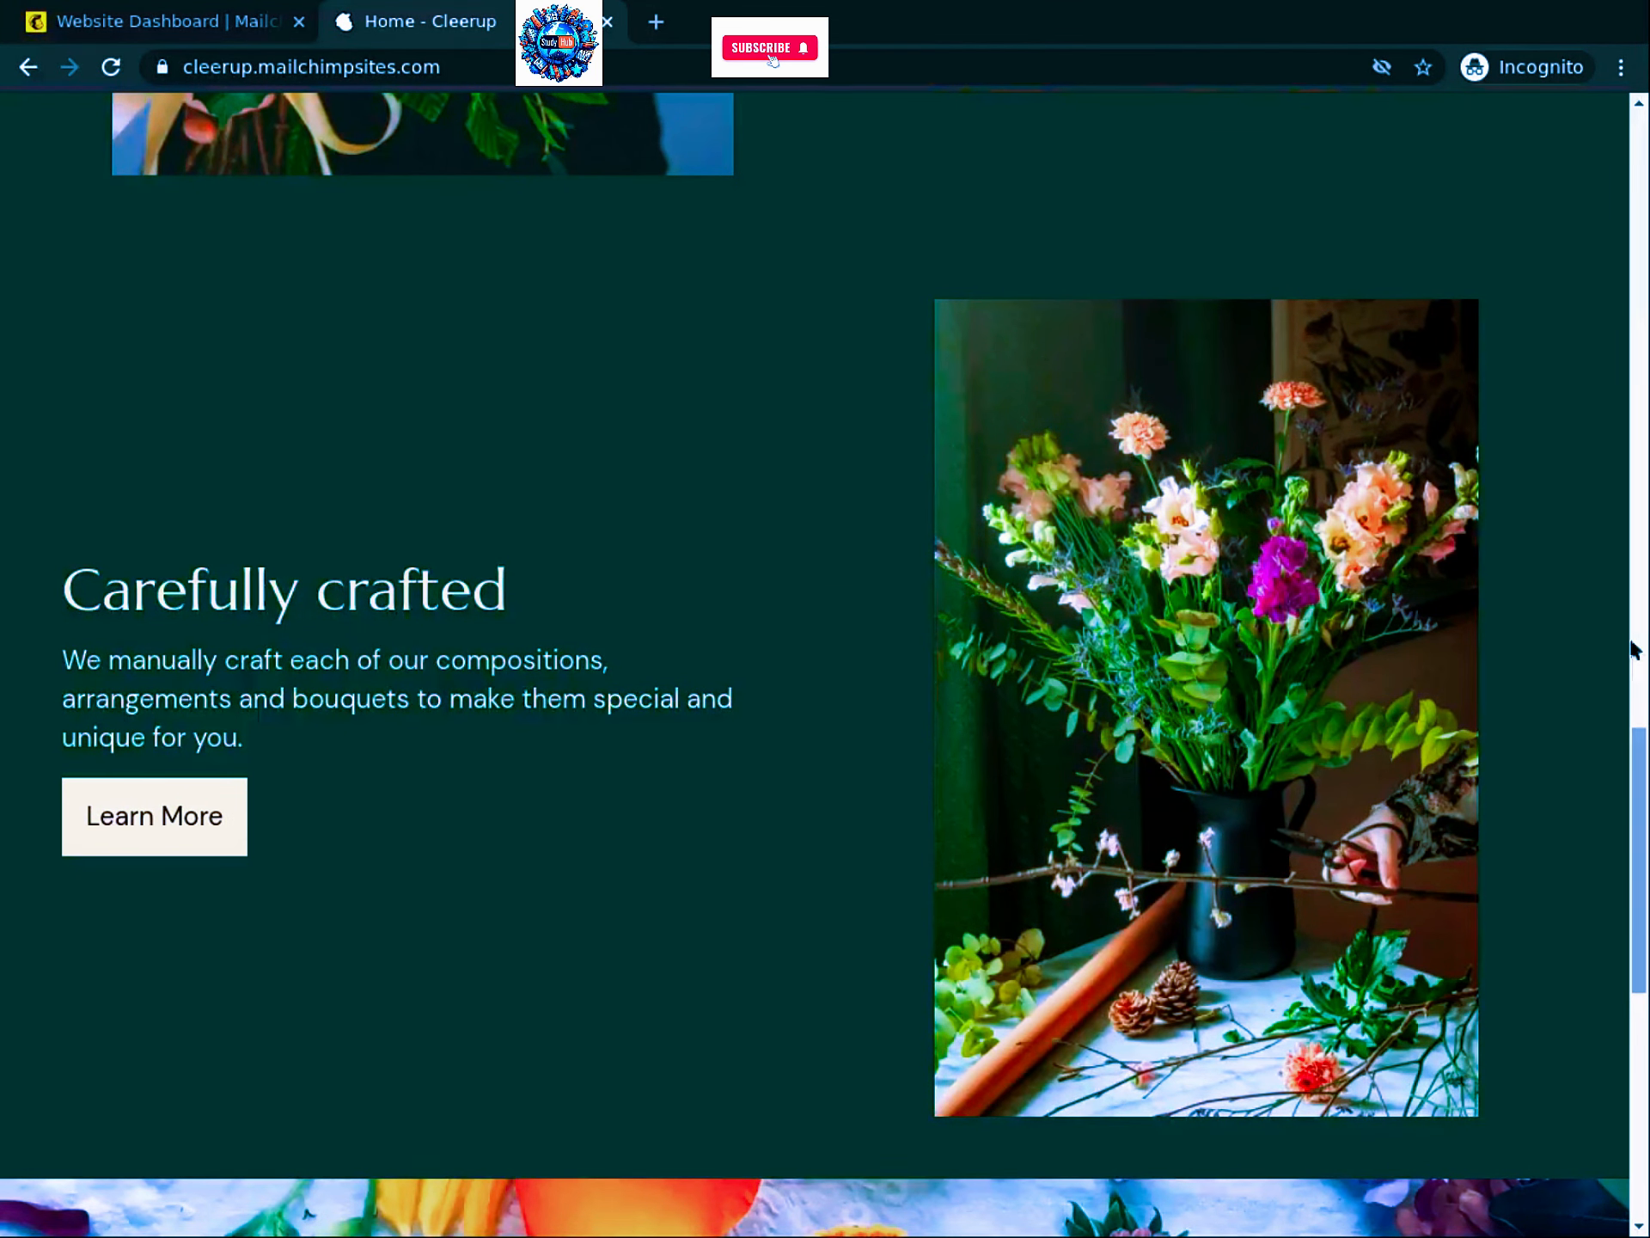
scroll(1637, 481, "up", 3)
scroll(1643, 314, "up", 20)
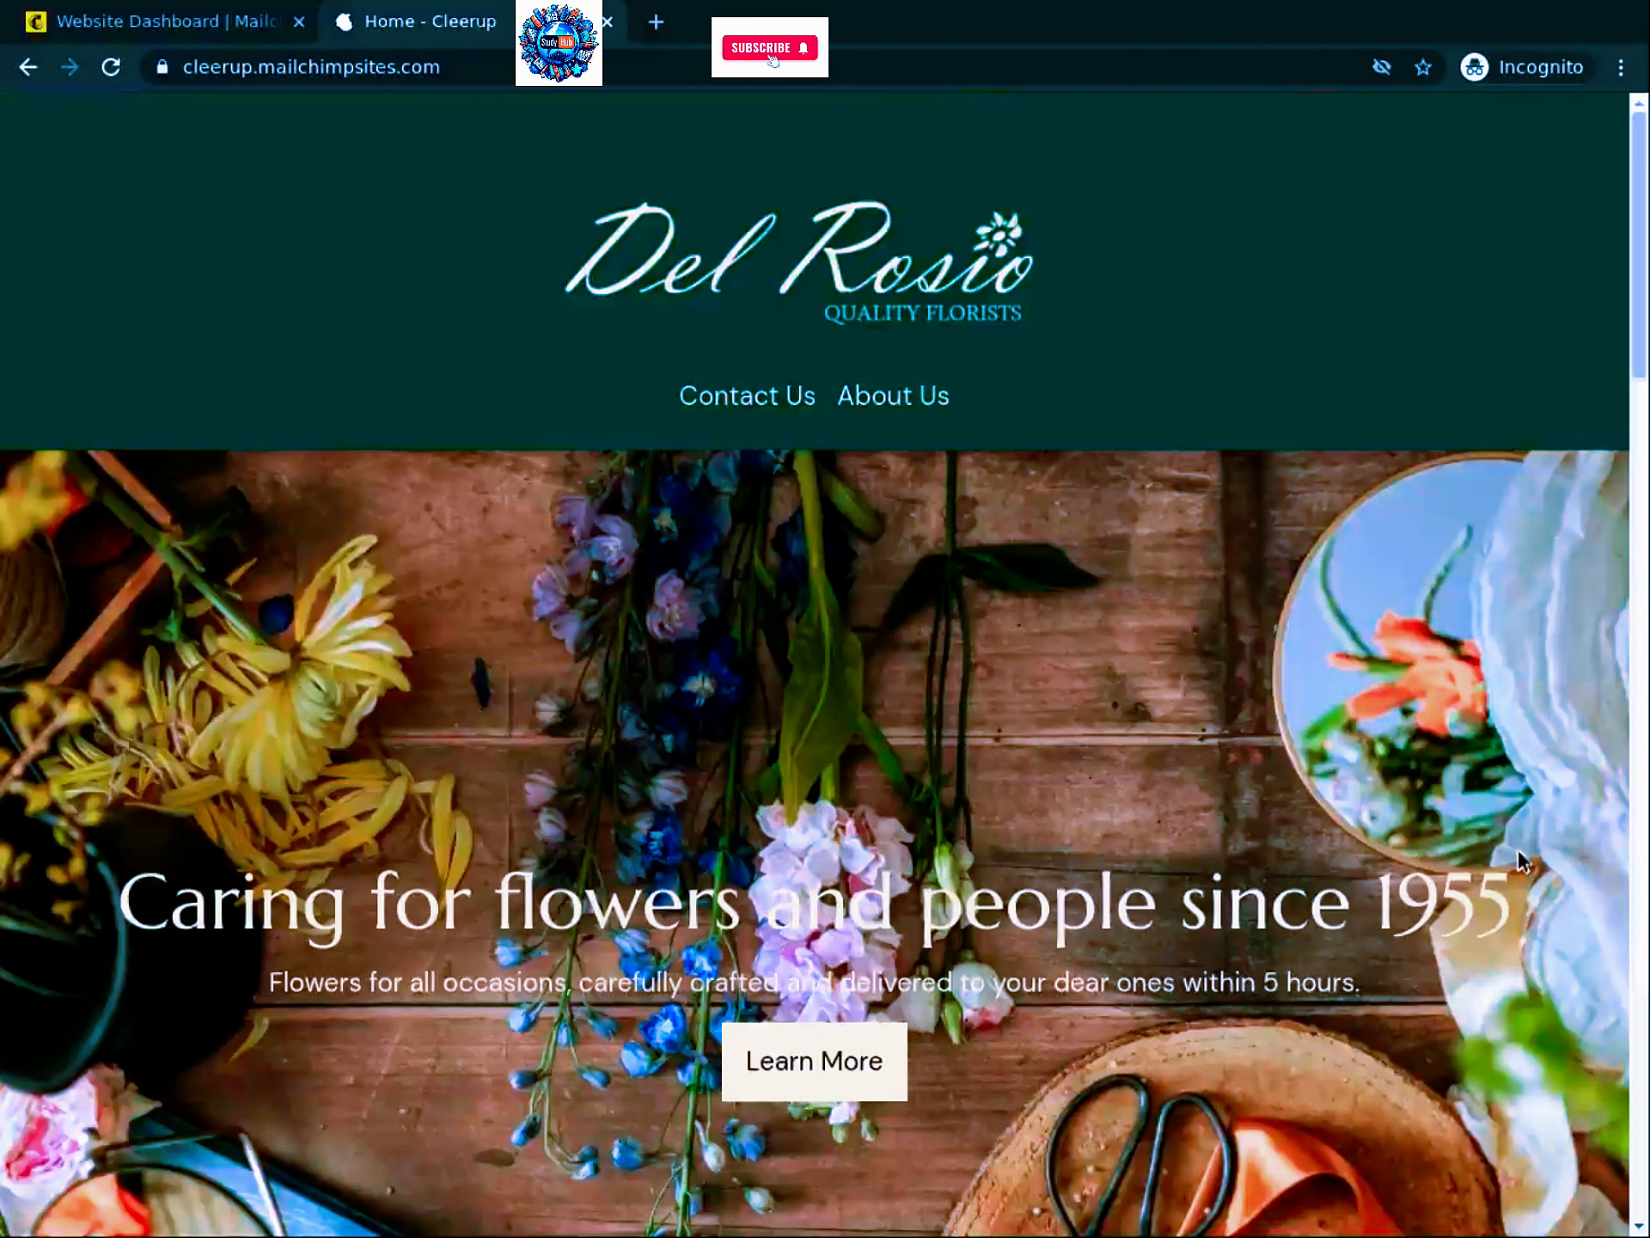
Step: Read through the About Us story and team sections down to the footer, then go to Contact Us
left_click(881, 408)
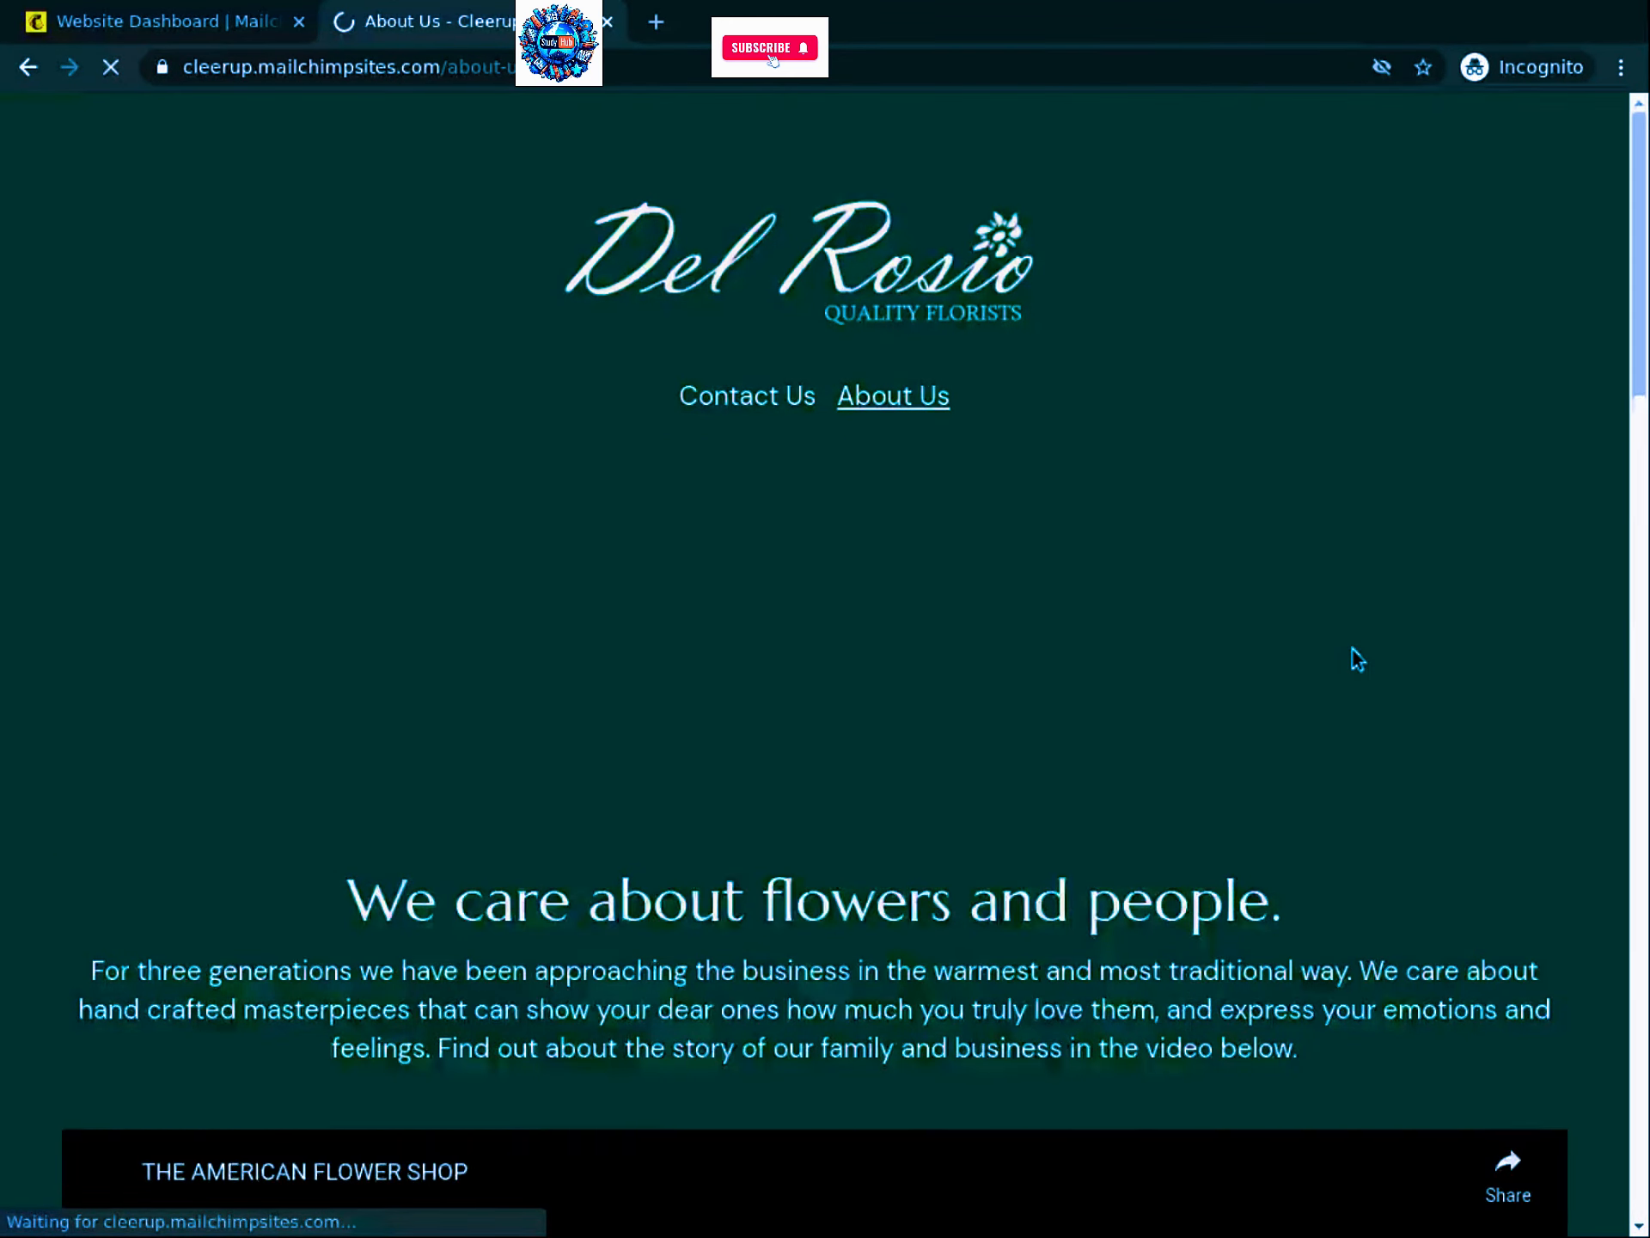
scroll(1599, 210, "down", 3)
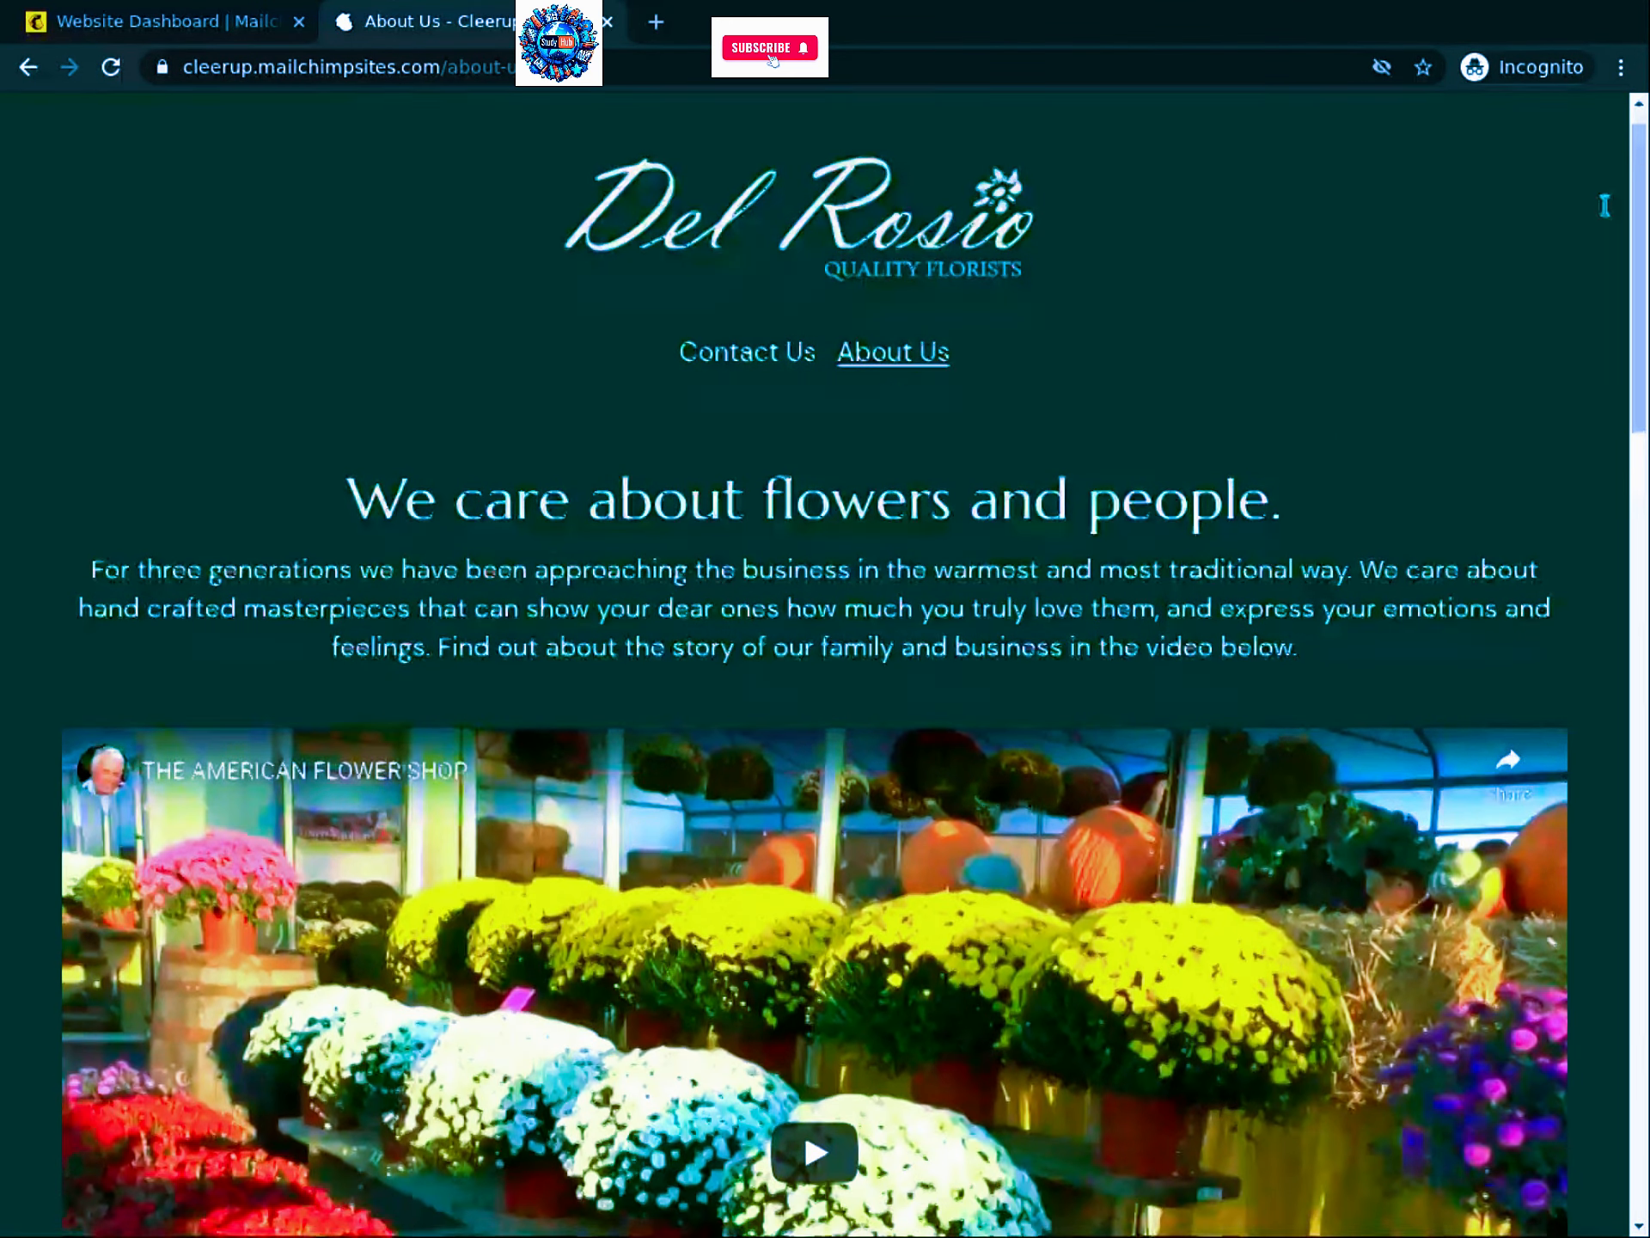
scroll(1625, 541, "down", 1)
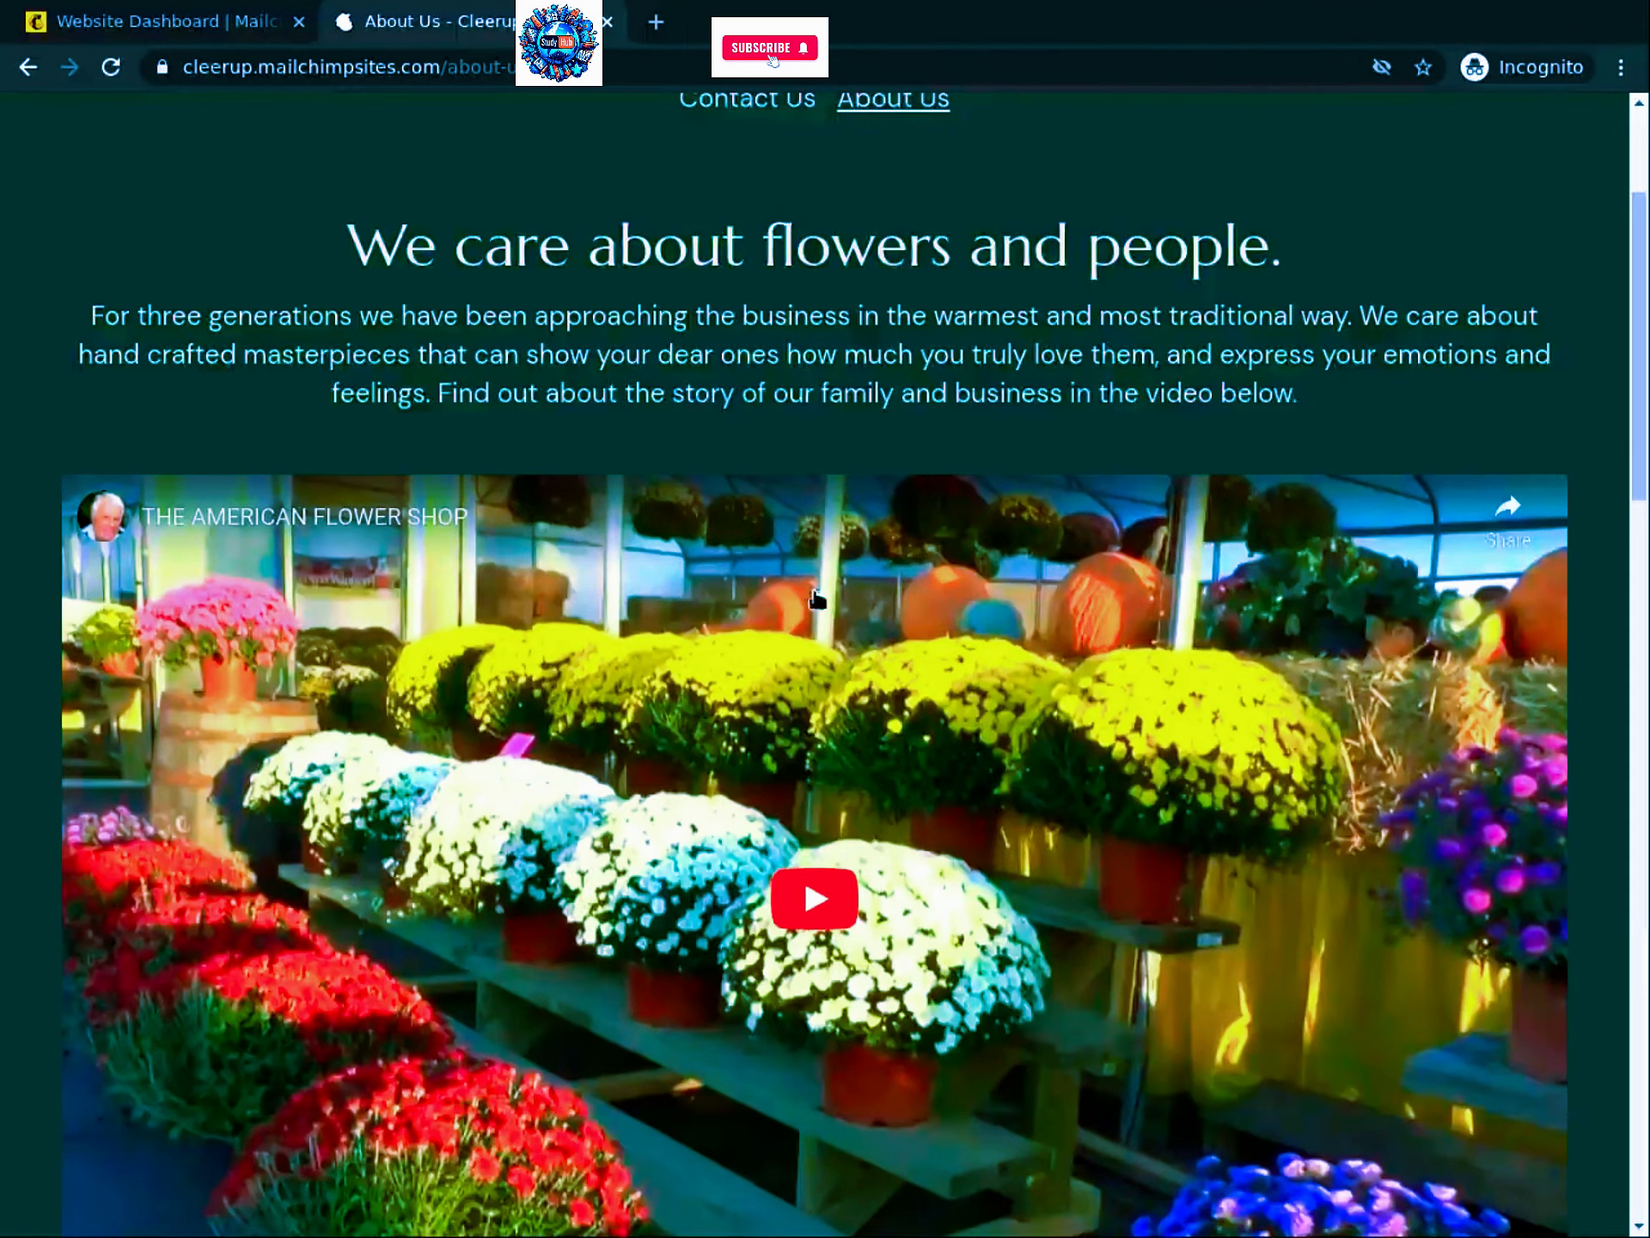
scroll(940, 690, "down", 4)
scroll(1171, 637, "down", 10)
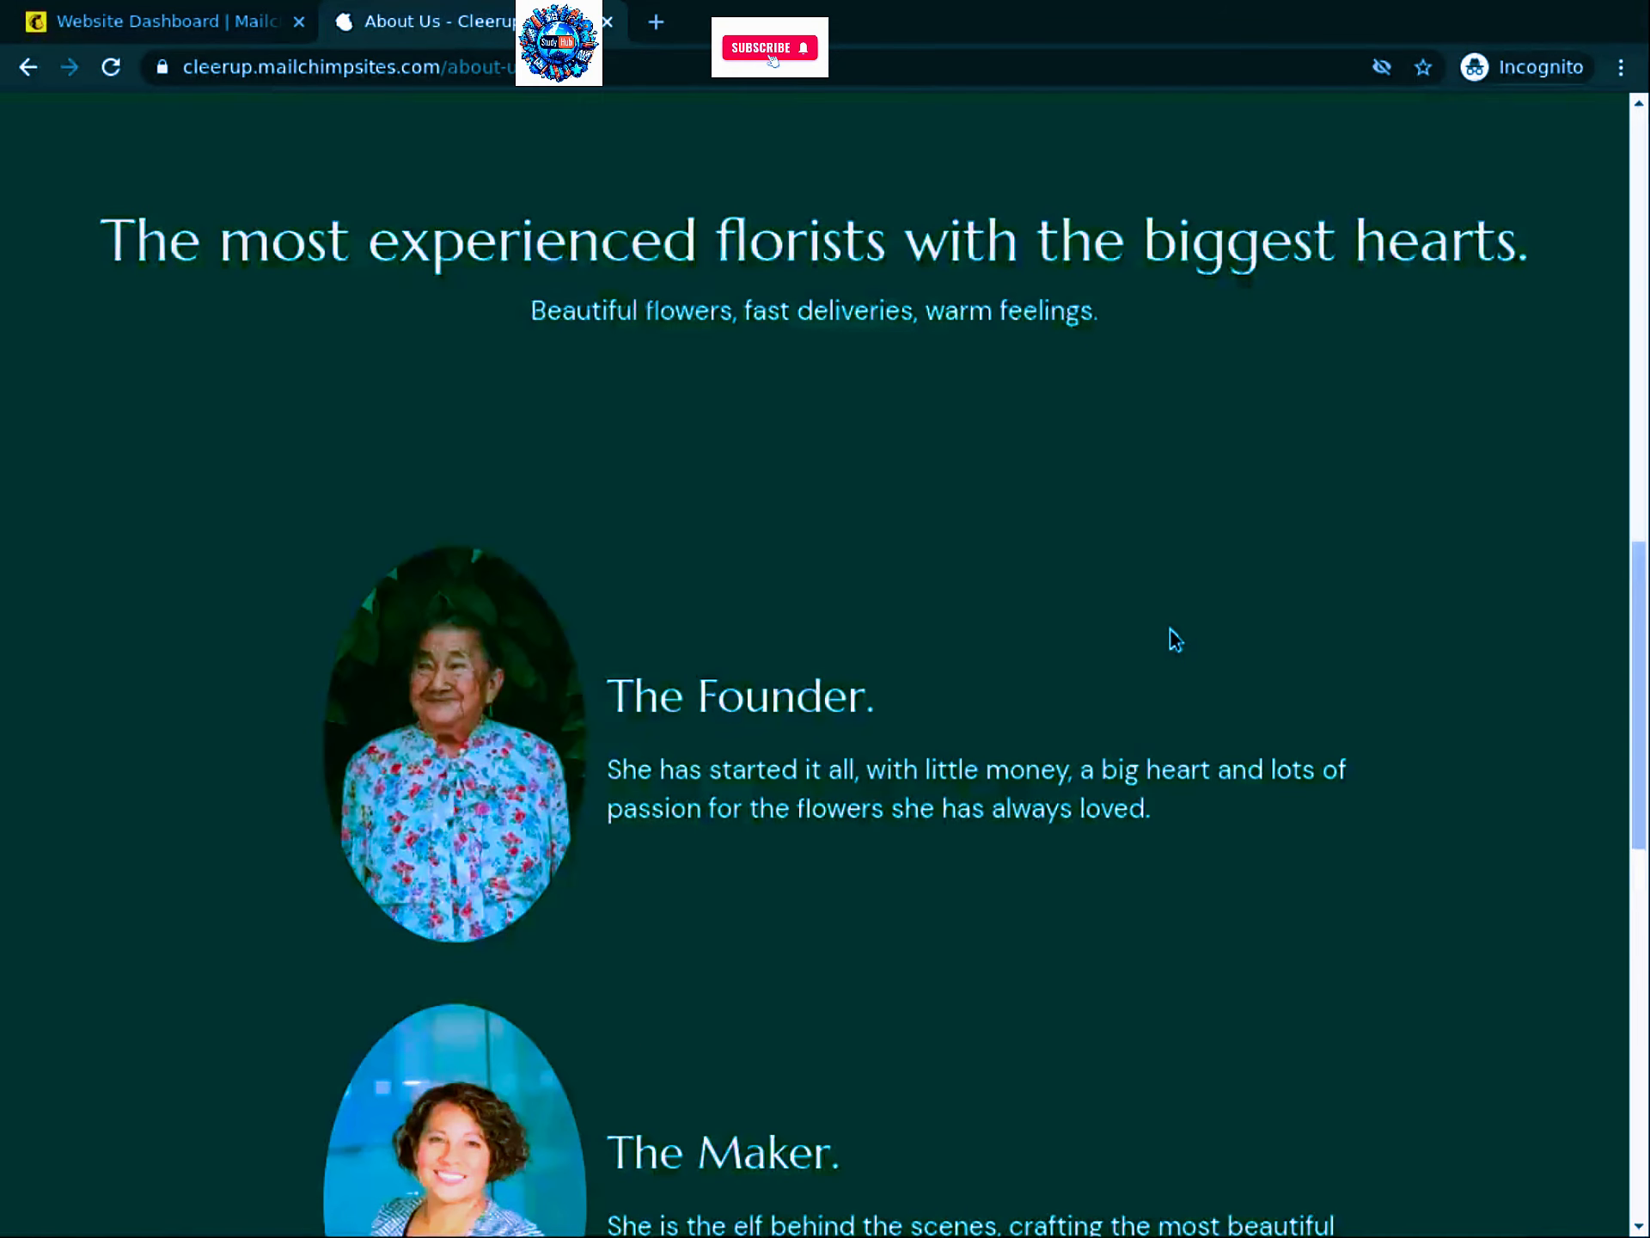
scroll(1174, 641, "down", 1)
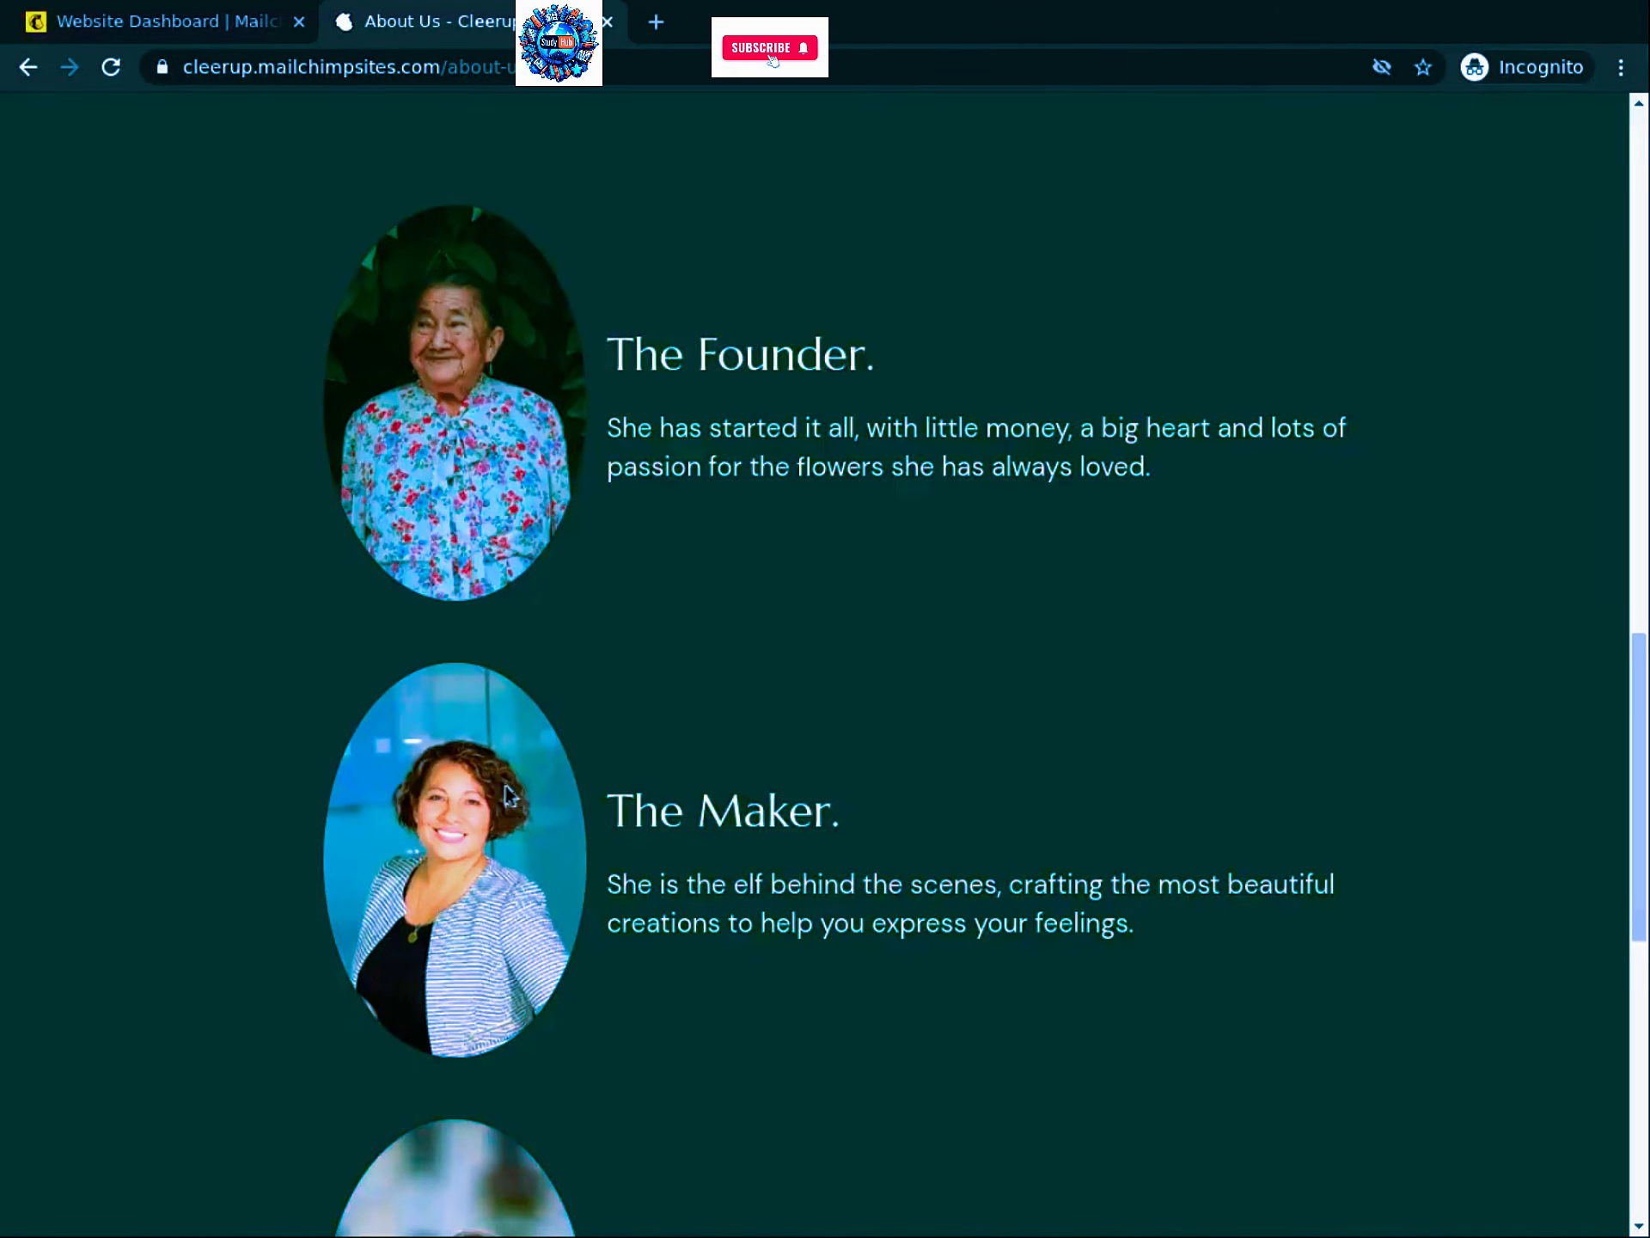
scroll(521, 797, "down", 5)
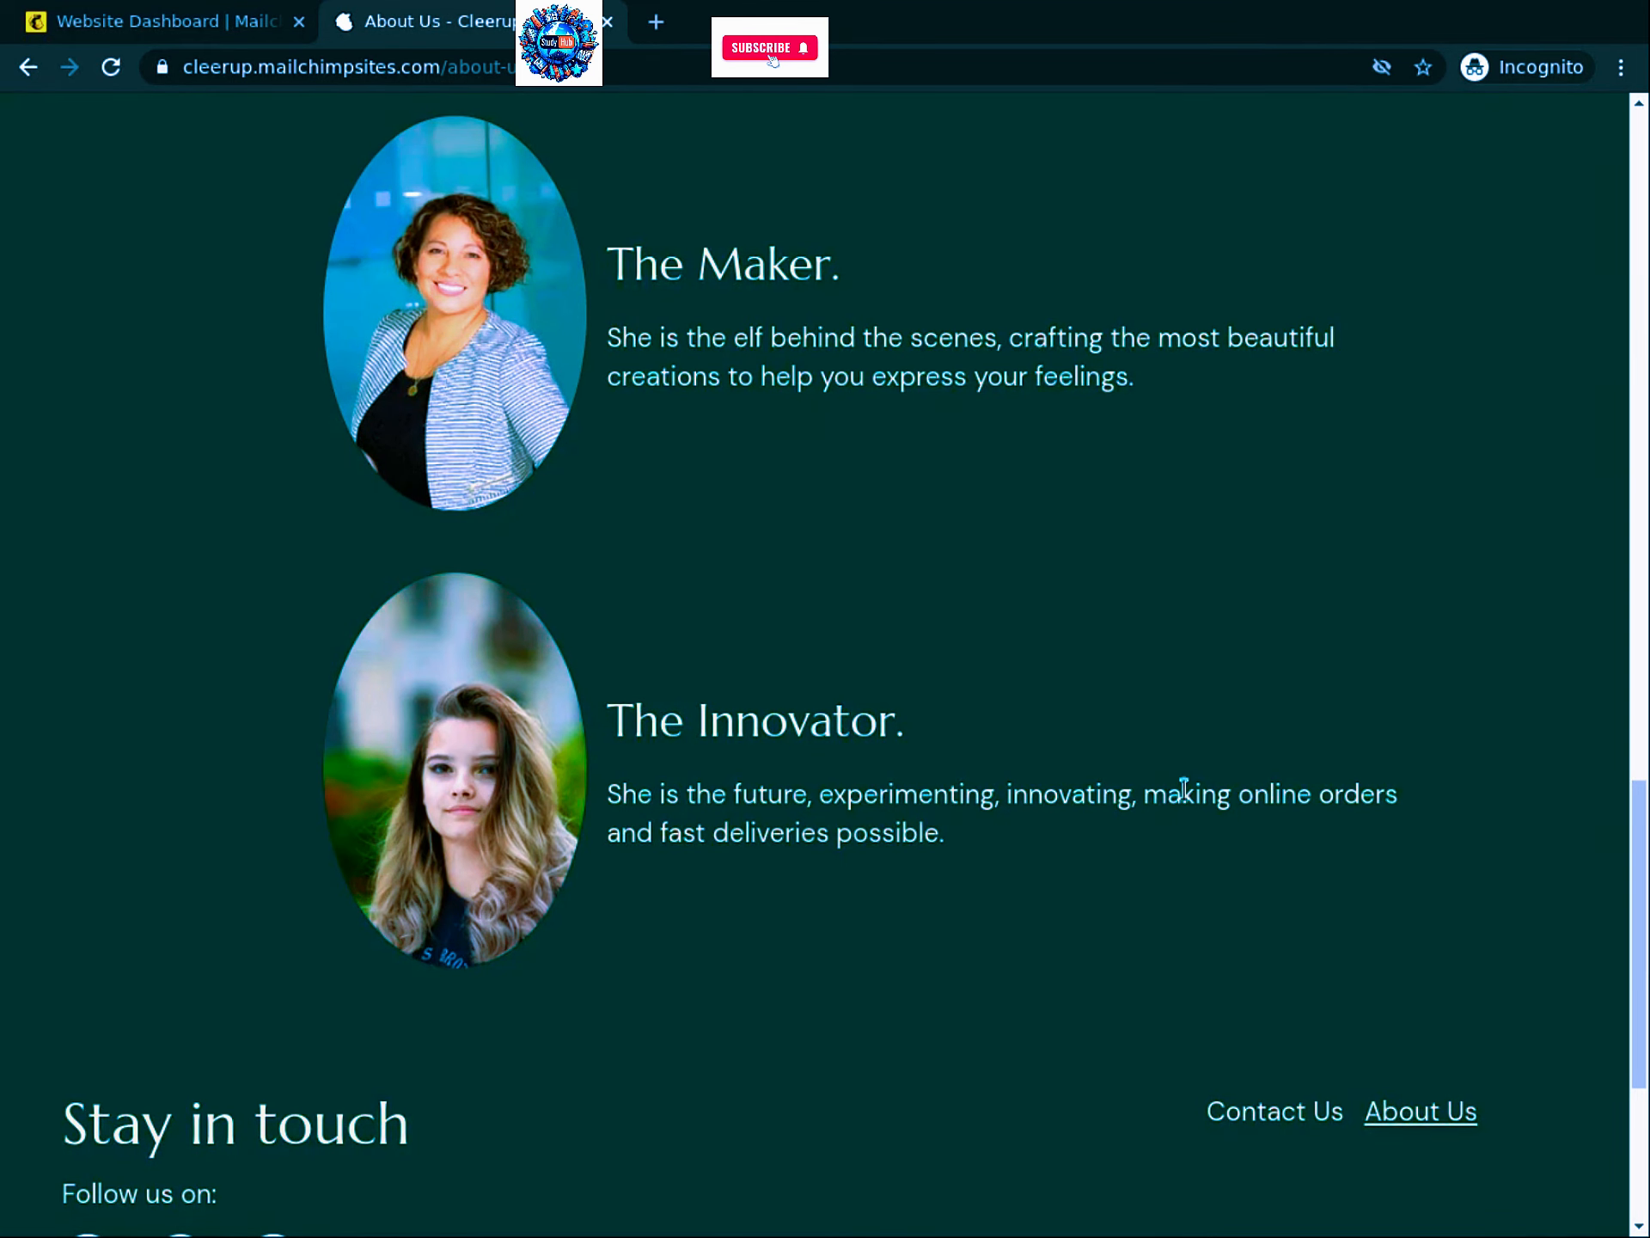
left_click_drag(1643, 834, 1643, 832)
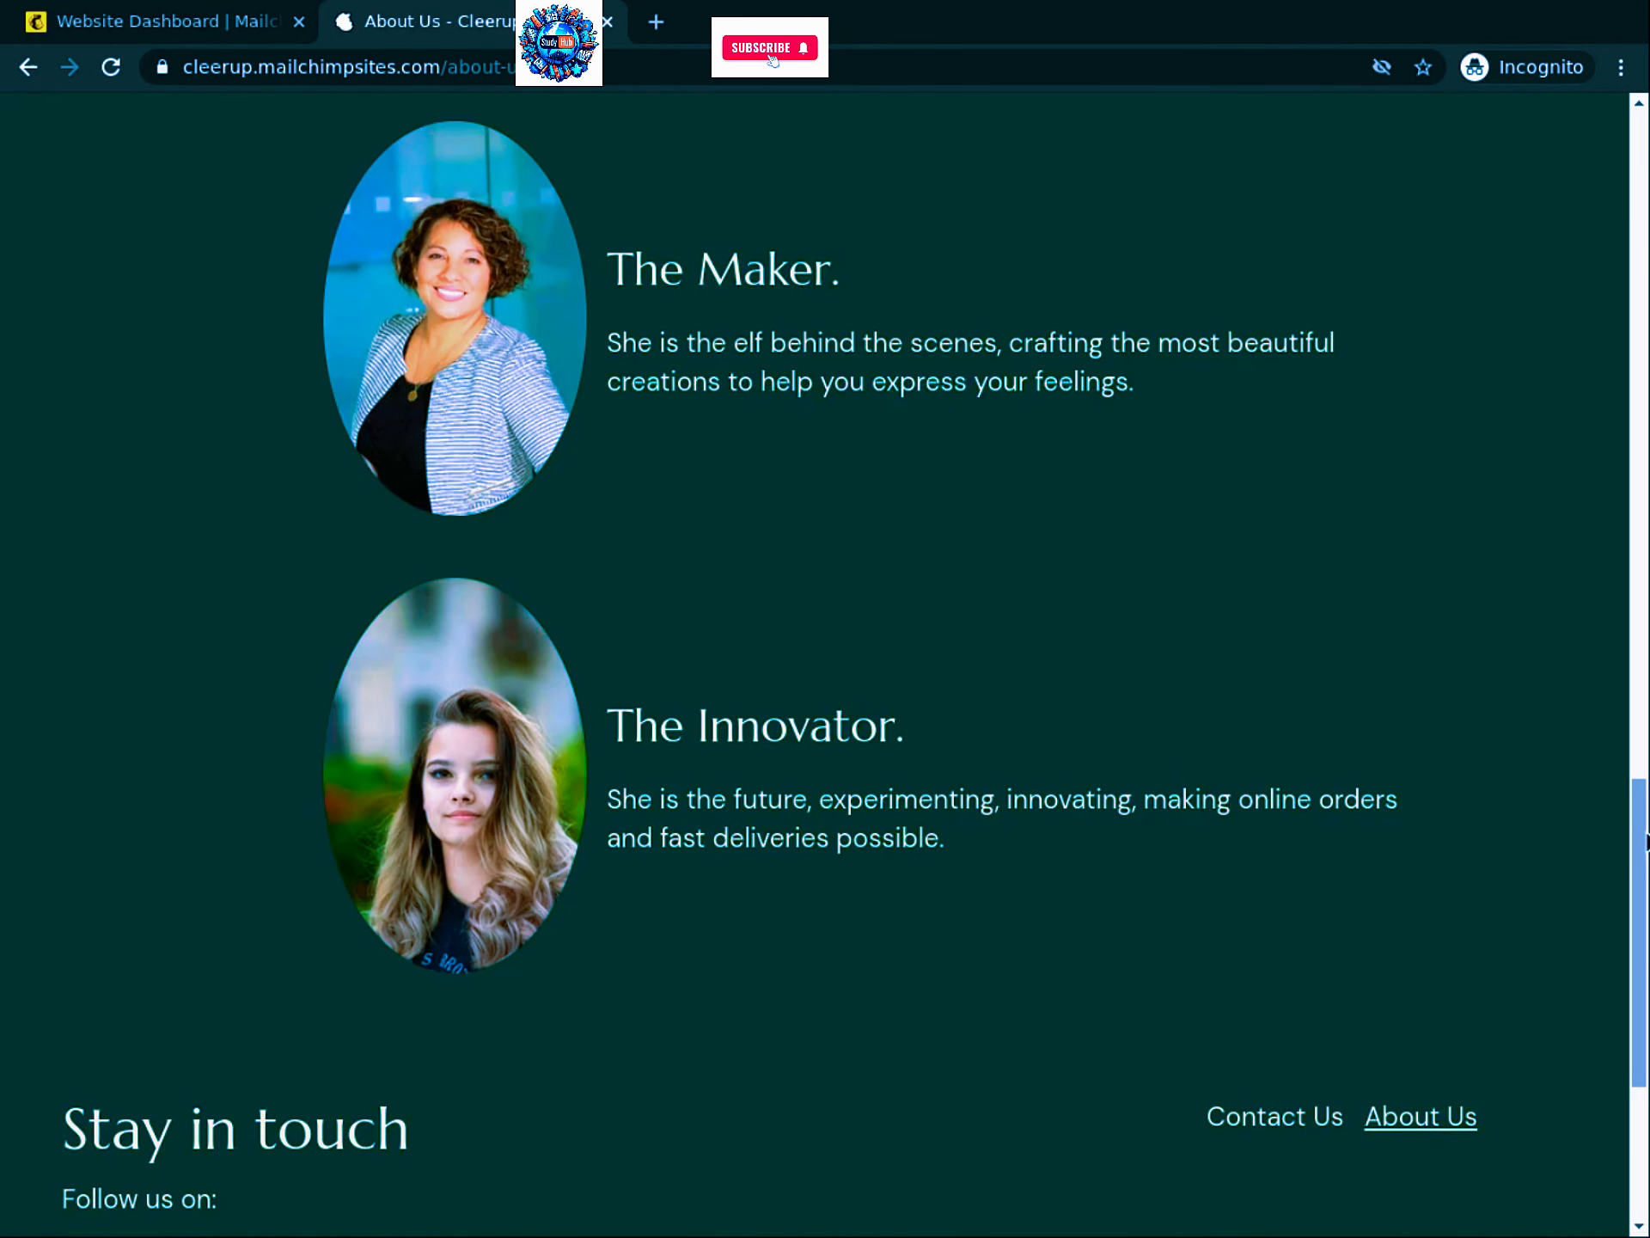
scroll(1635, 480, "up", 20)
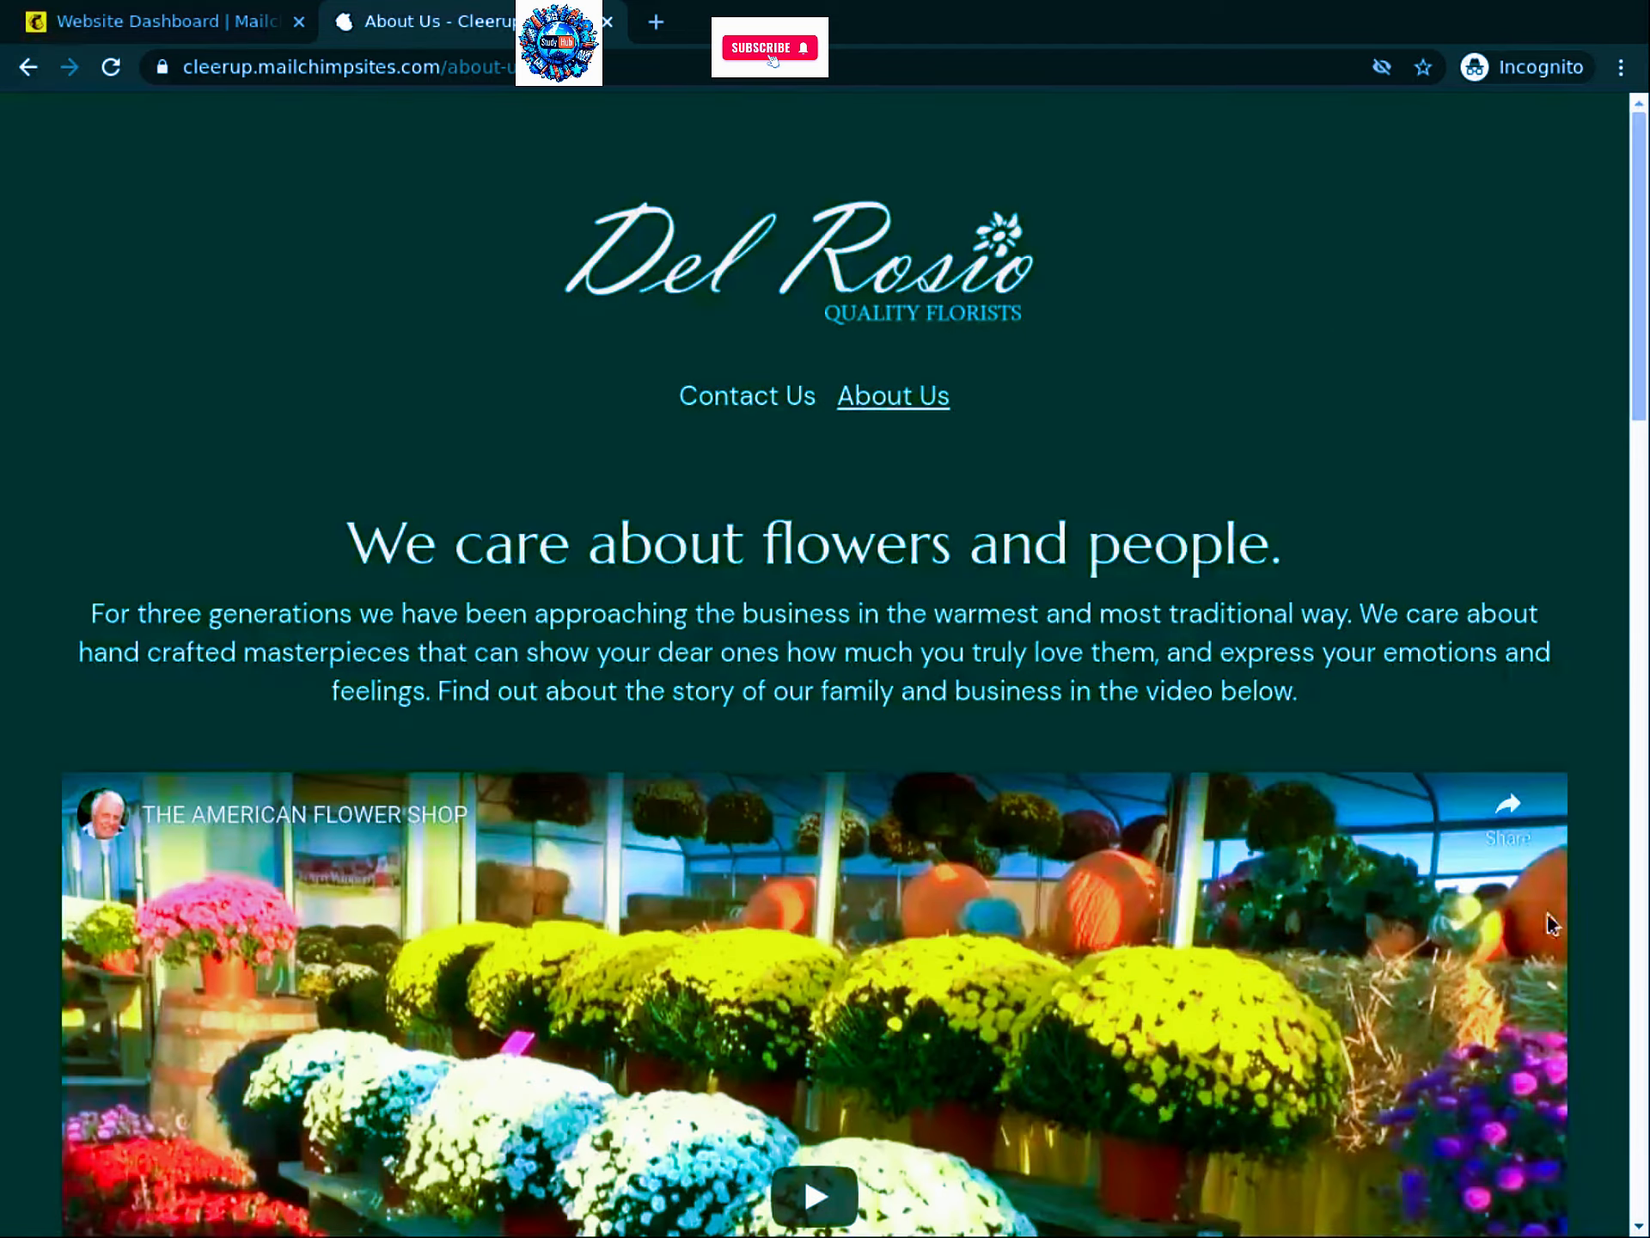
left_click(759, 410)
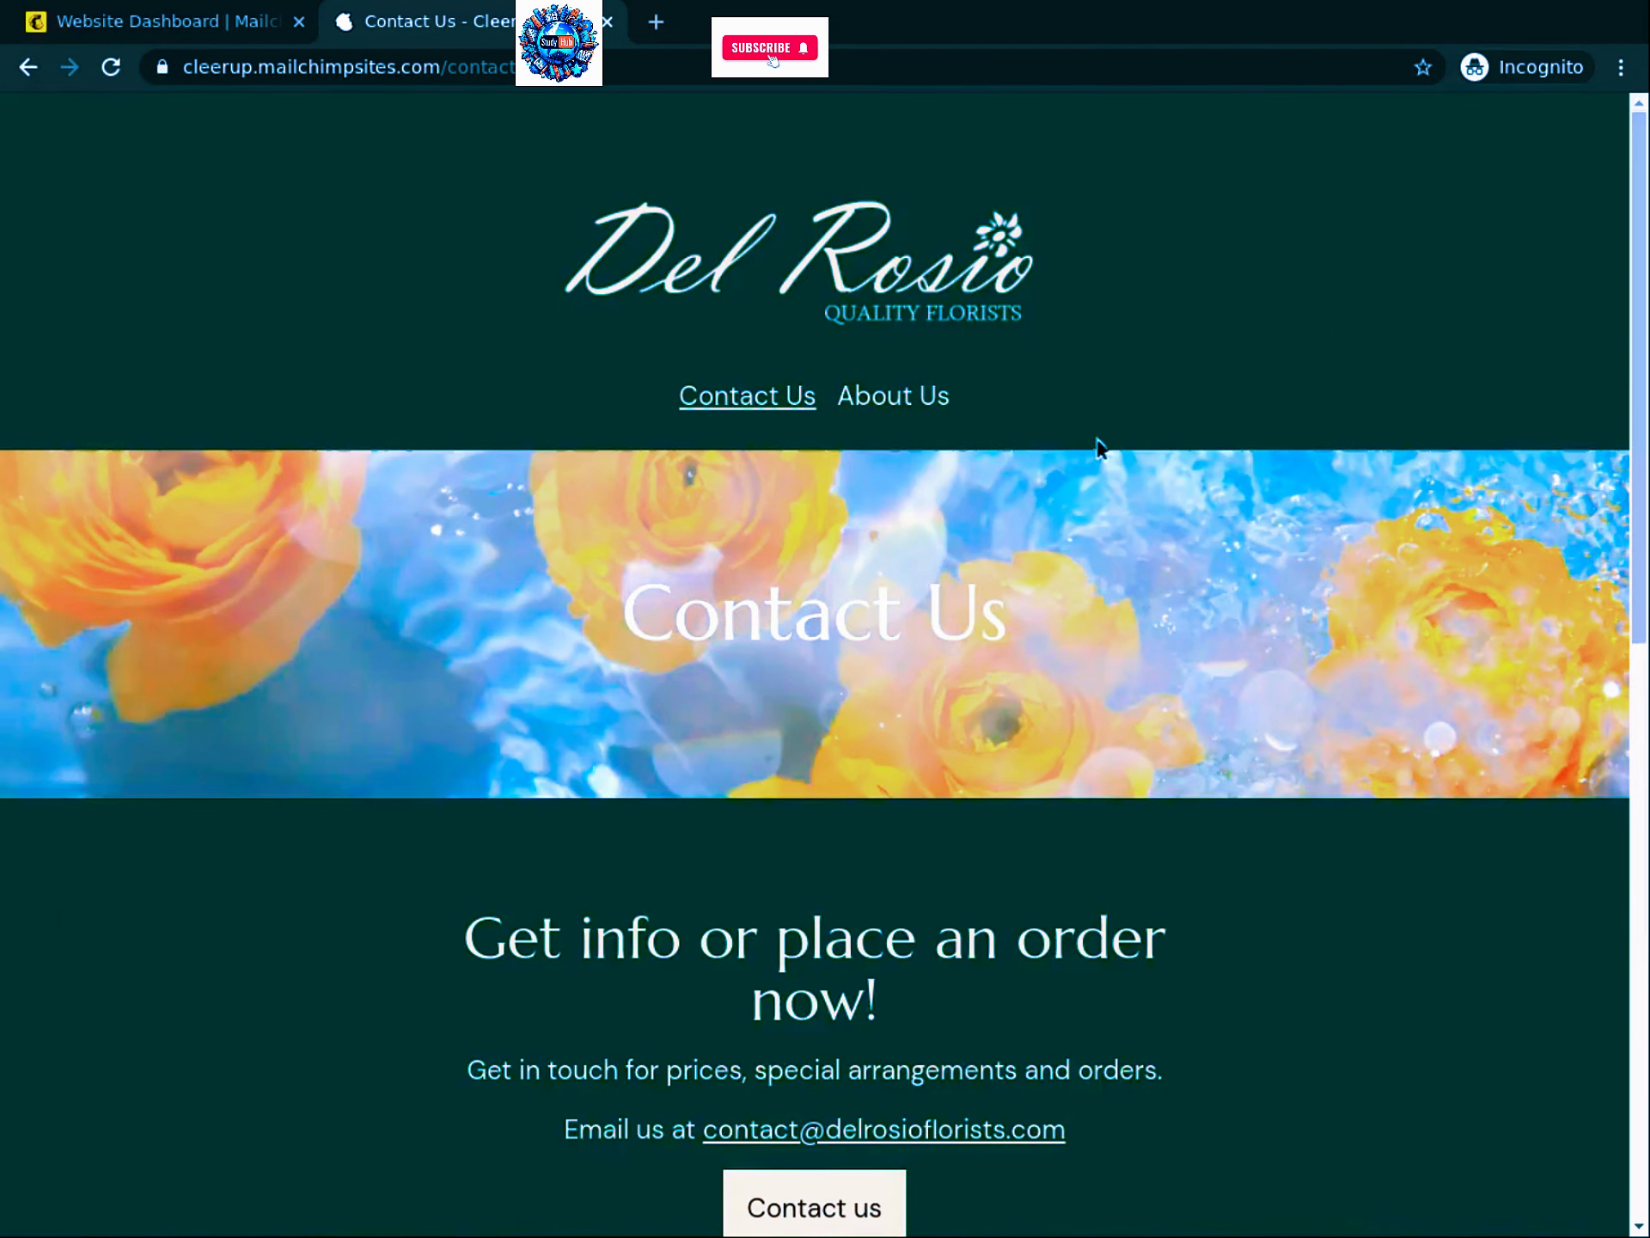
Step: Scroll down the Contact Us page to the Subscribe to our Newsletter form and Stay in touch footer
scroll(1024, 703, "down", 5)
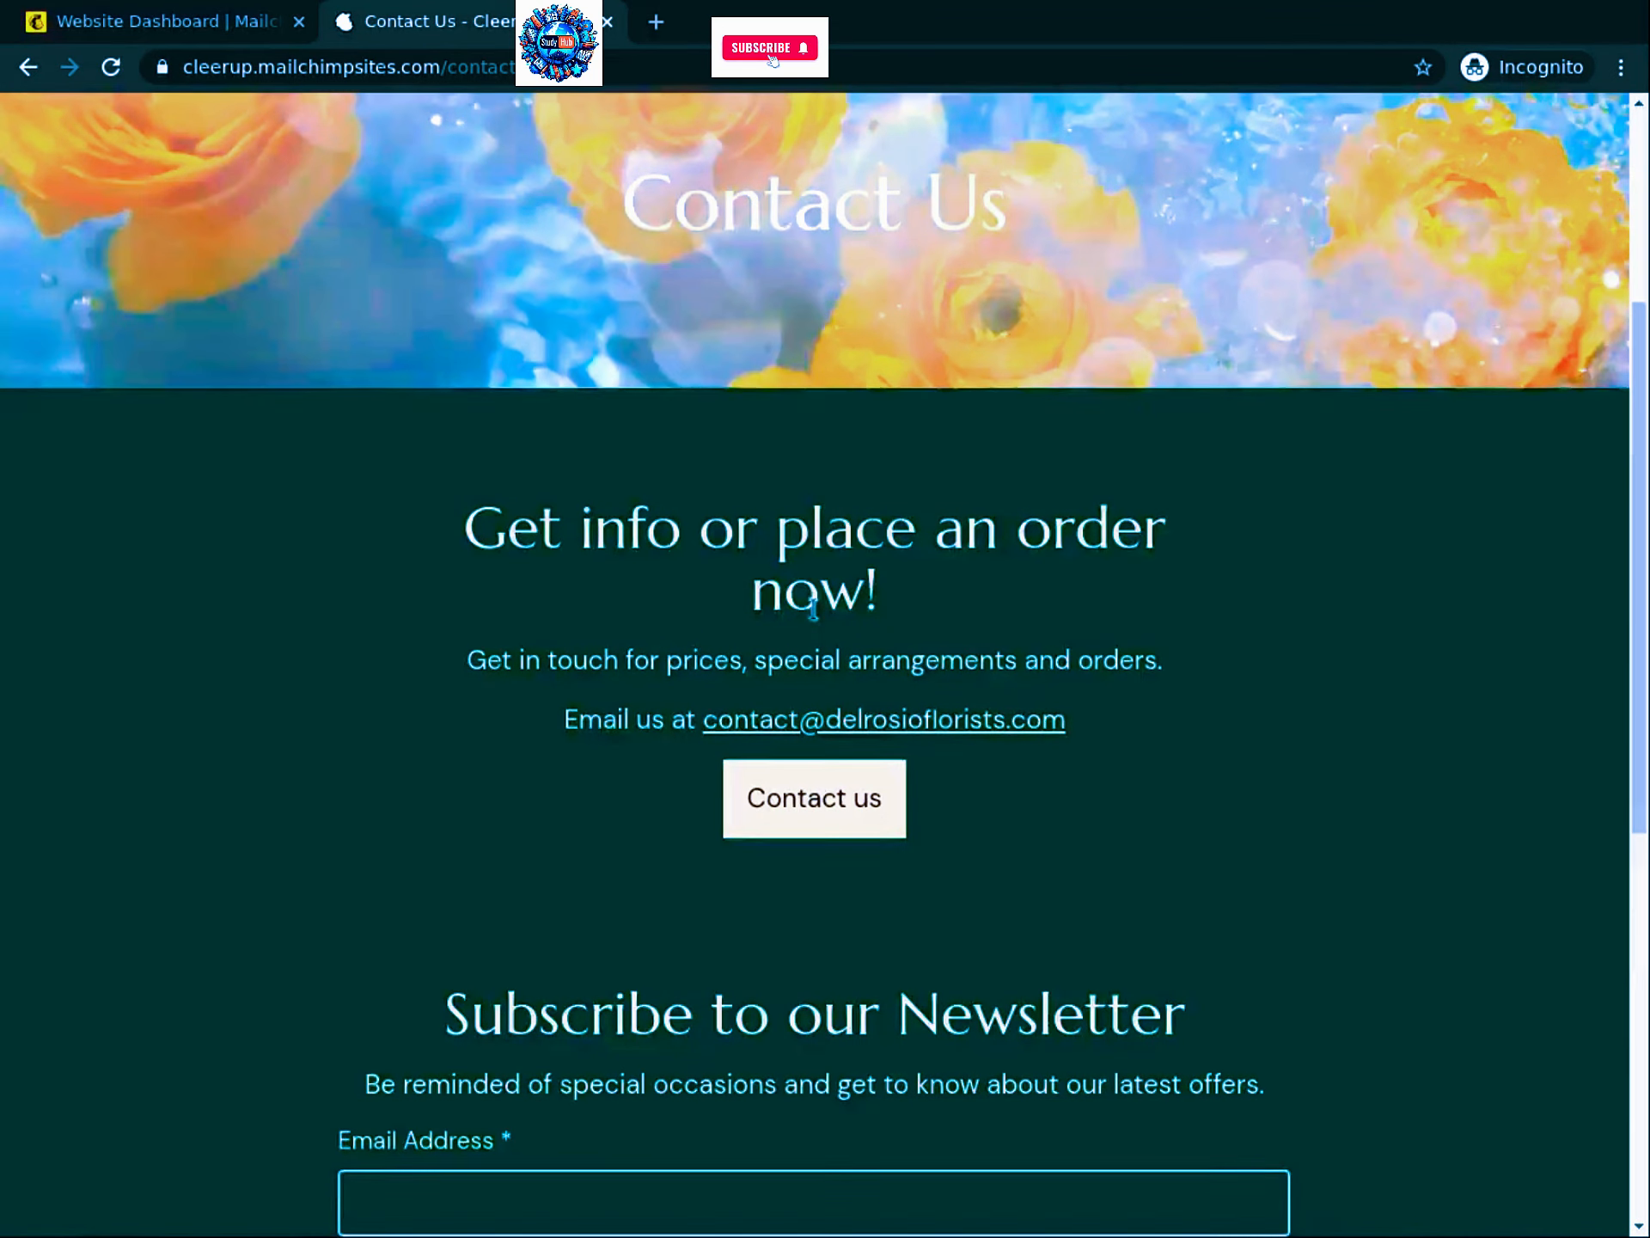
scroll(825, 615, "down", 3)
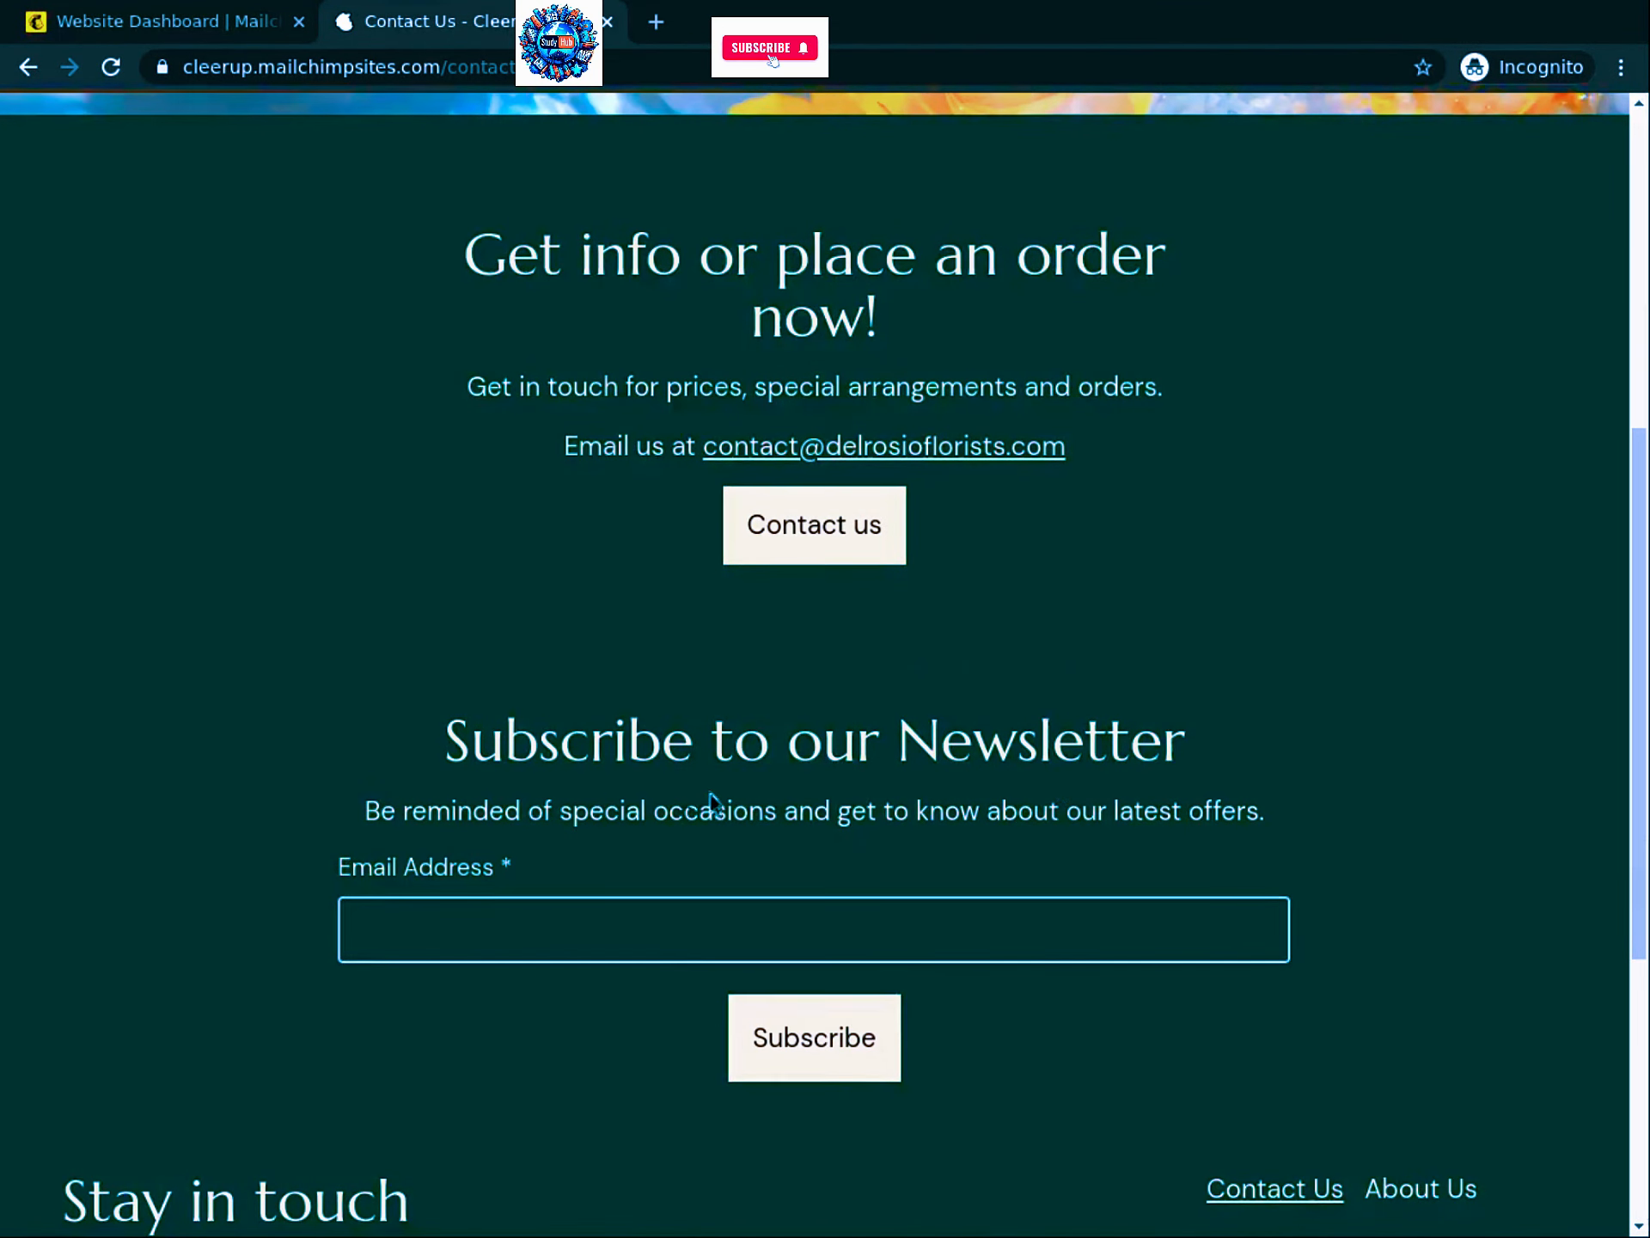
scroll(946, 756, "down", 2)
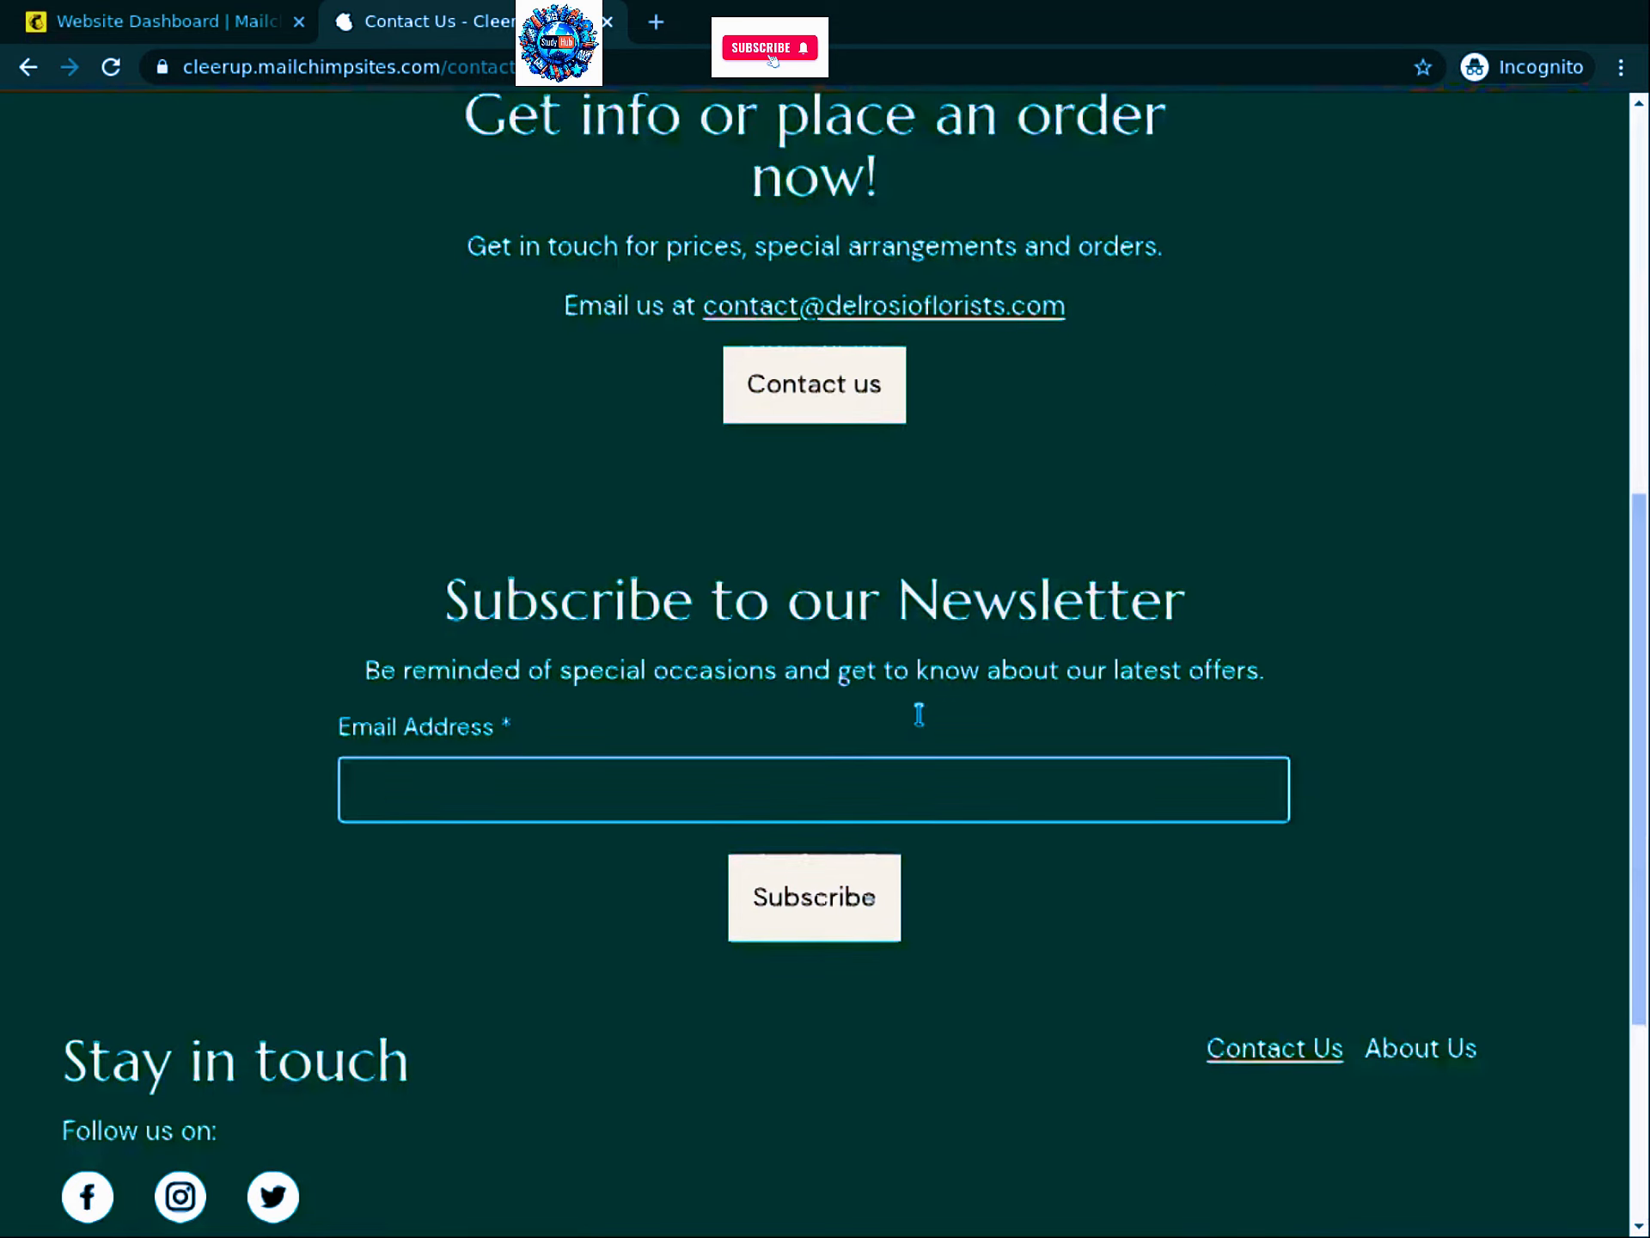
scroll(919, 714, "down", 5)
scroll(951, 688, "up", 14)
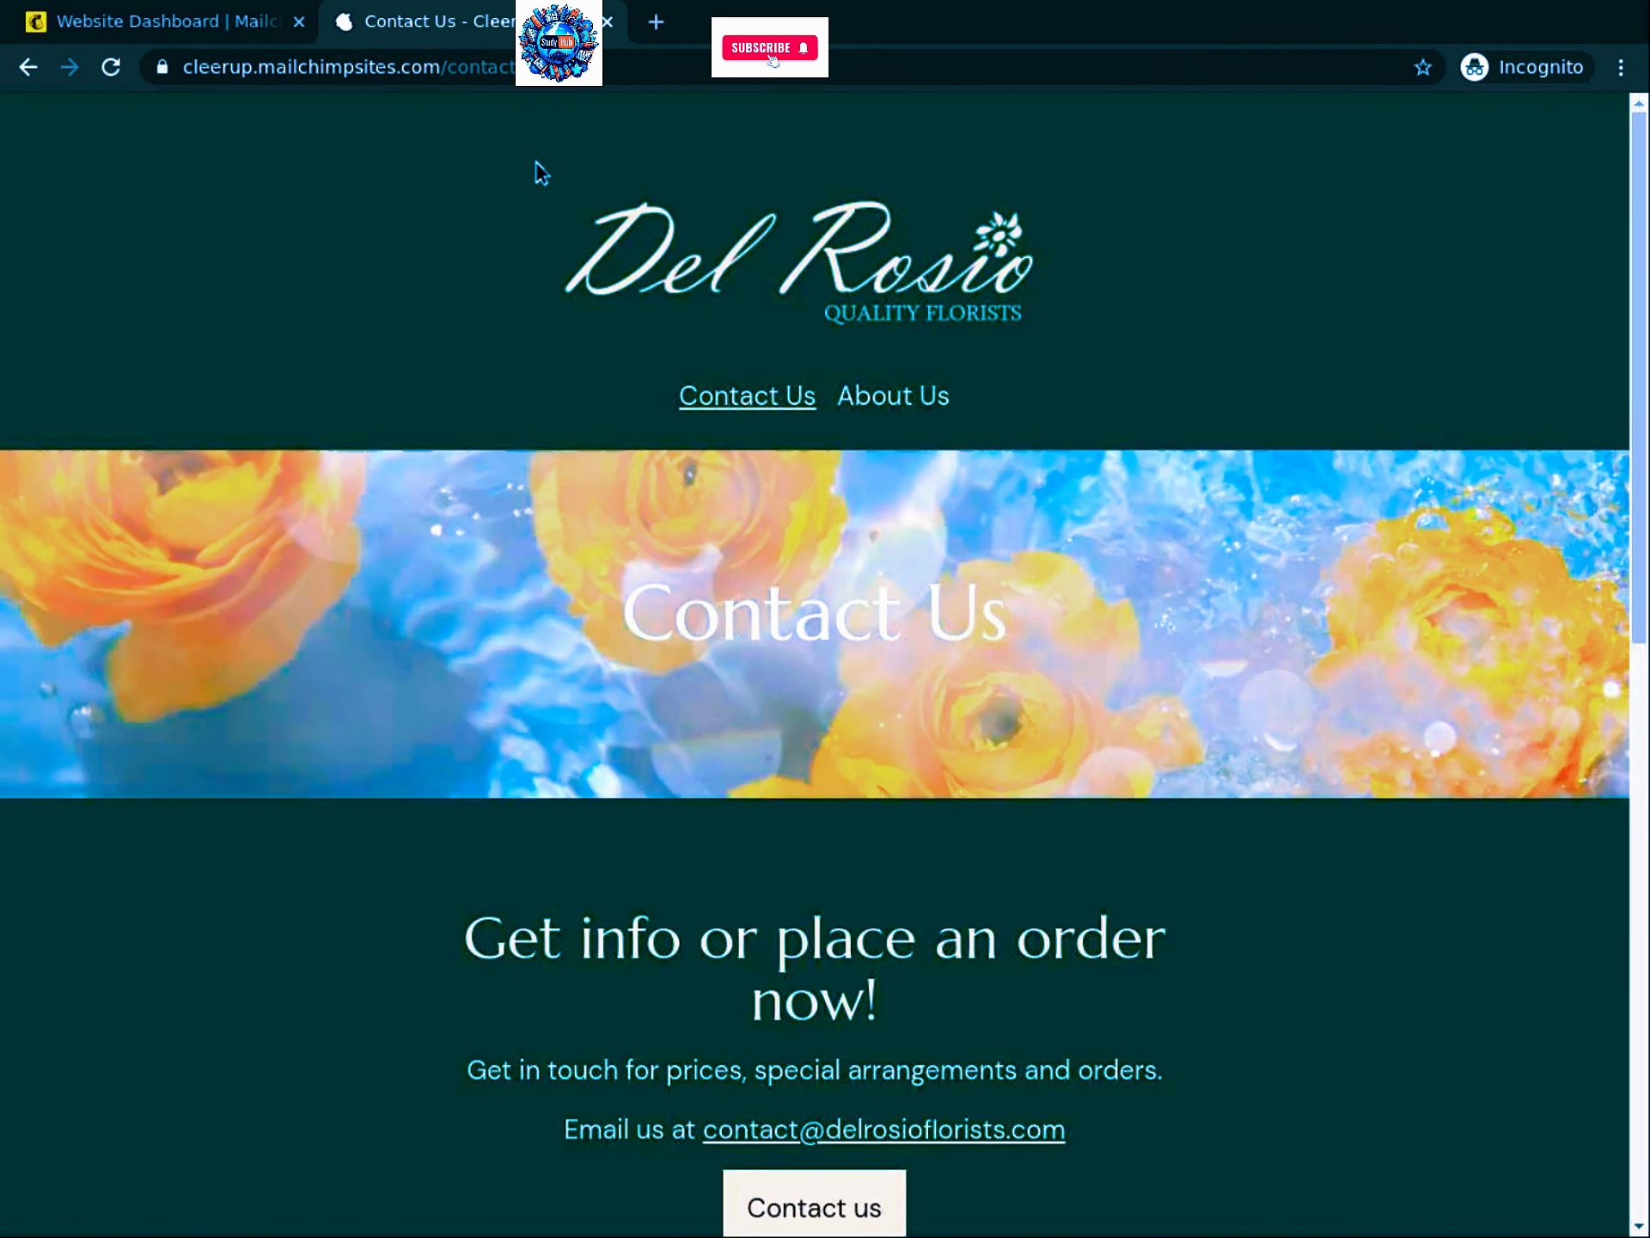
Step: View Logo.png and LogoGreenBG.png in the Project Files folder, then cancel the file chooser
key("ctrl+o")
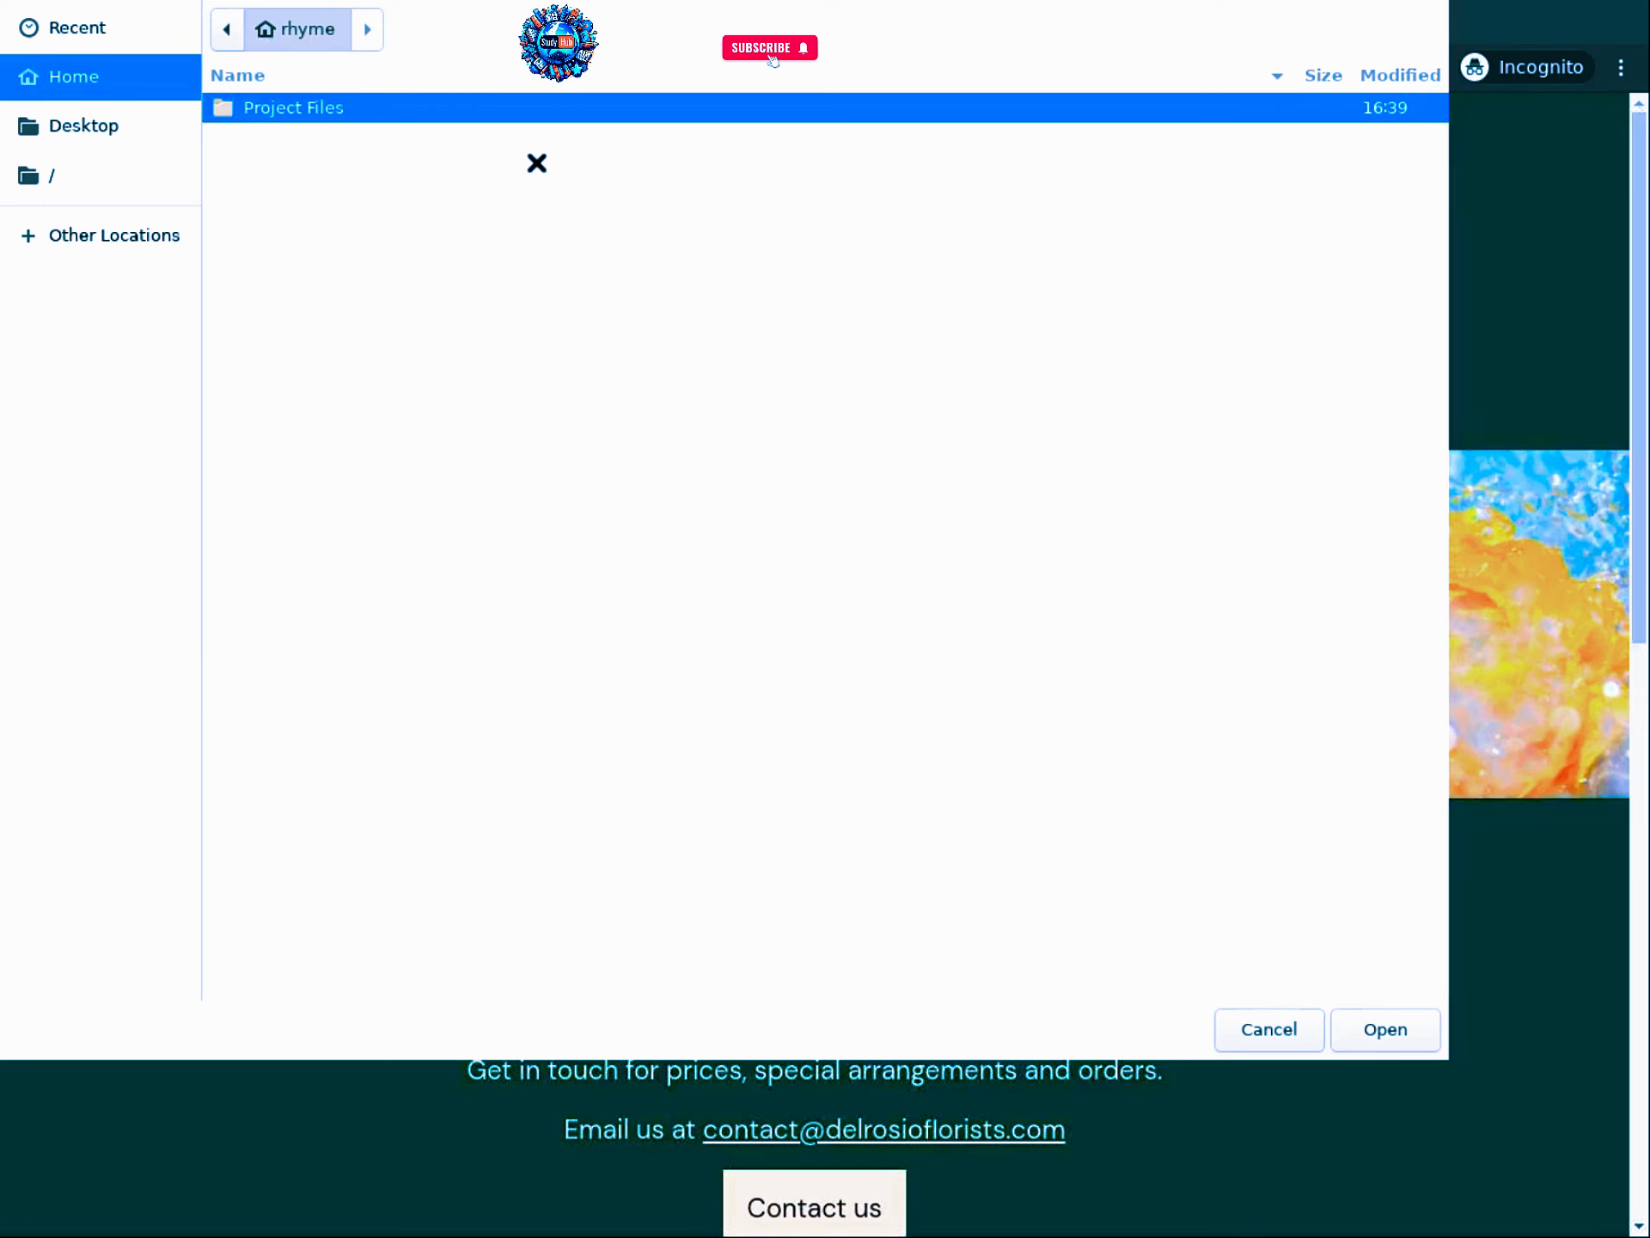
double_click(296, 106)
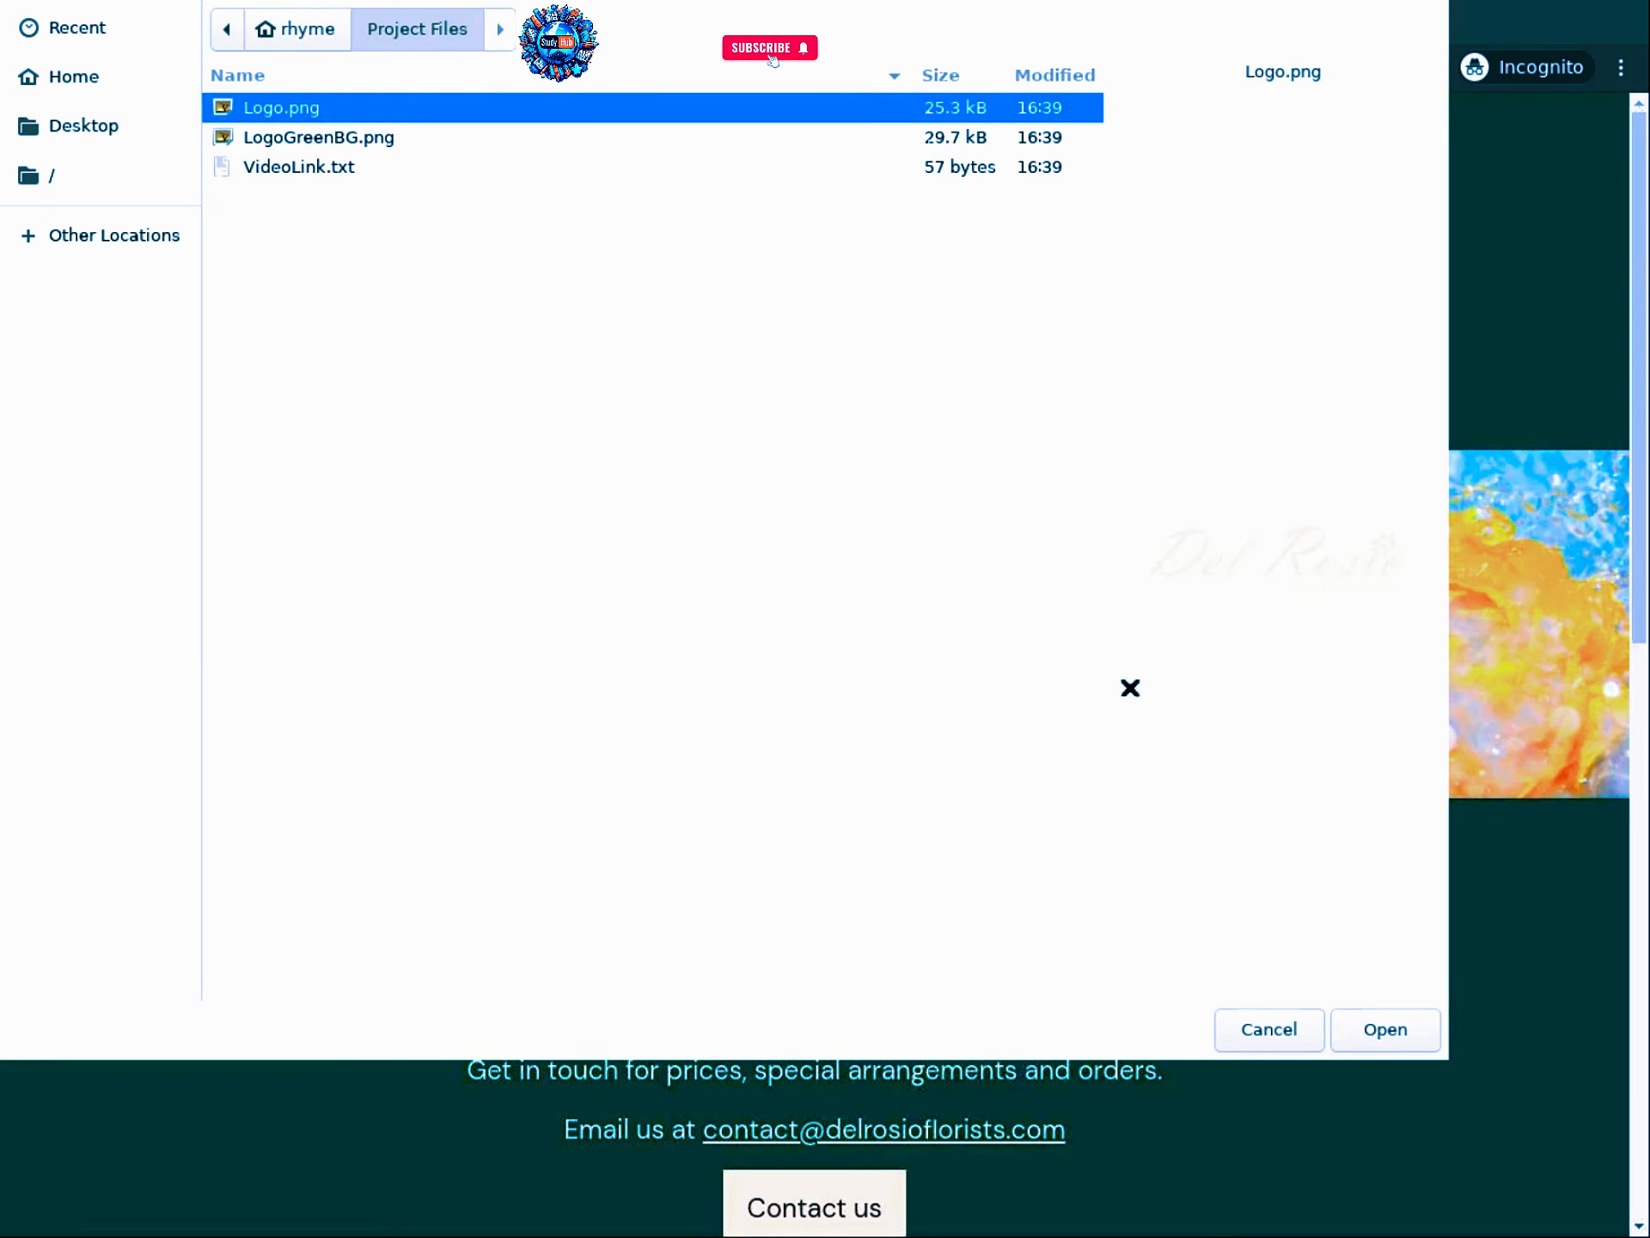
left_click(1288, 1028)
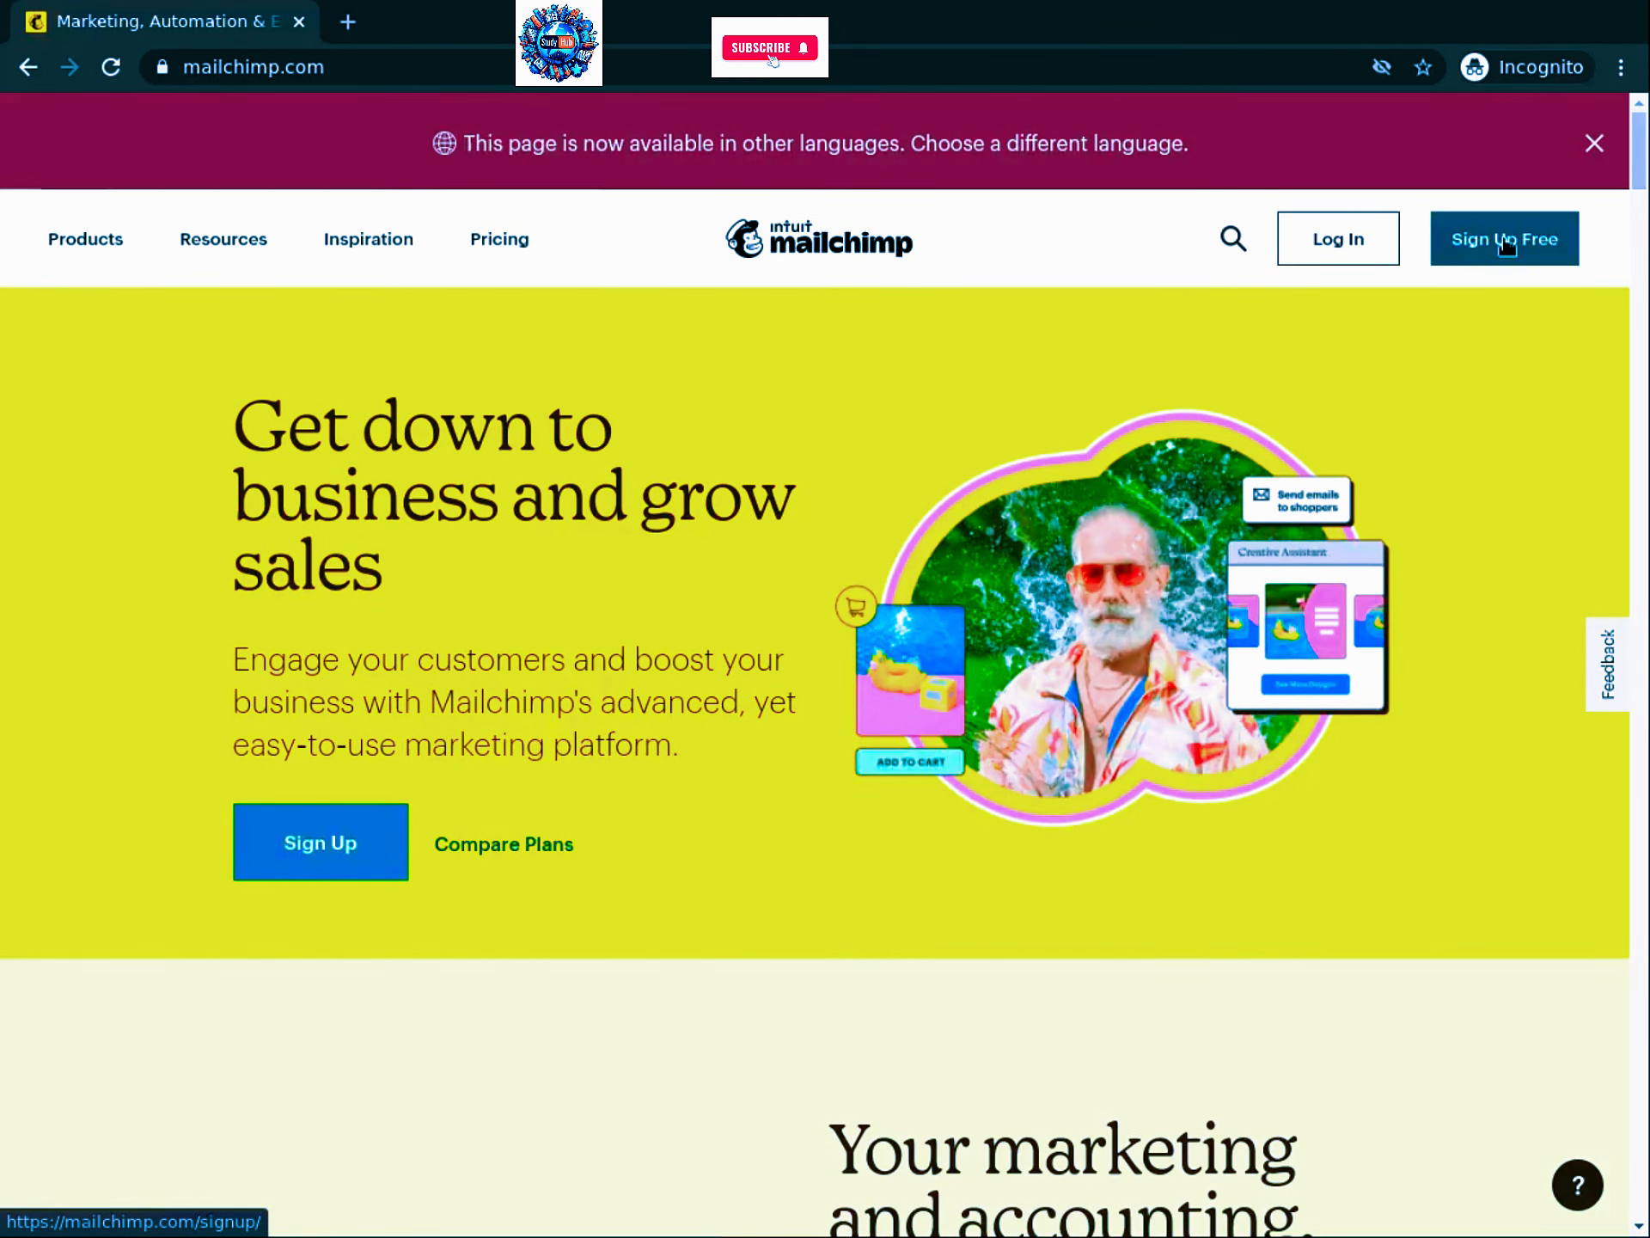
Step: Start a free Mailchimp signup and enter the account's email address
left_click(1510, 236)
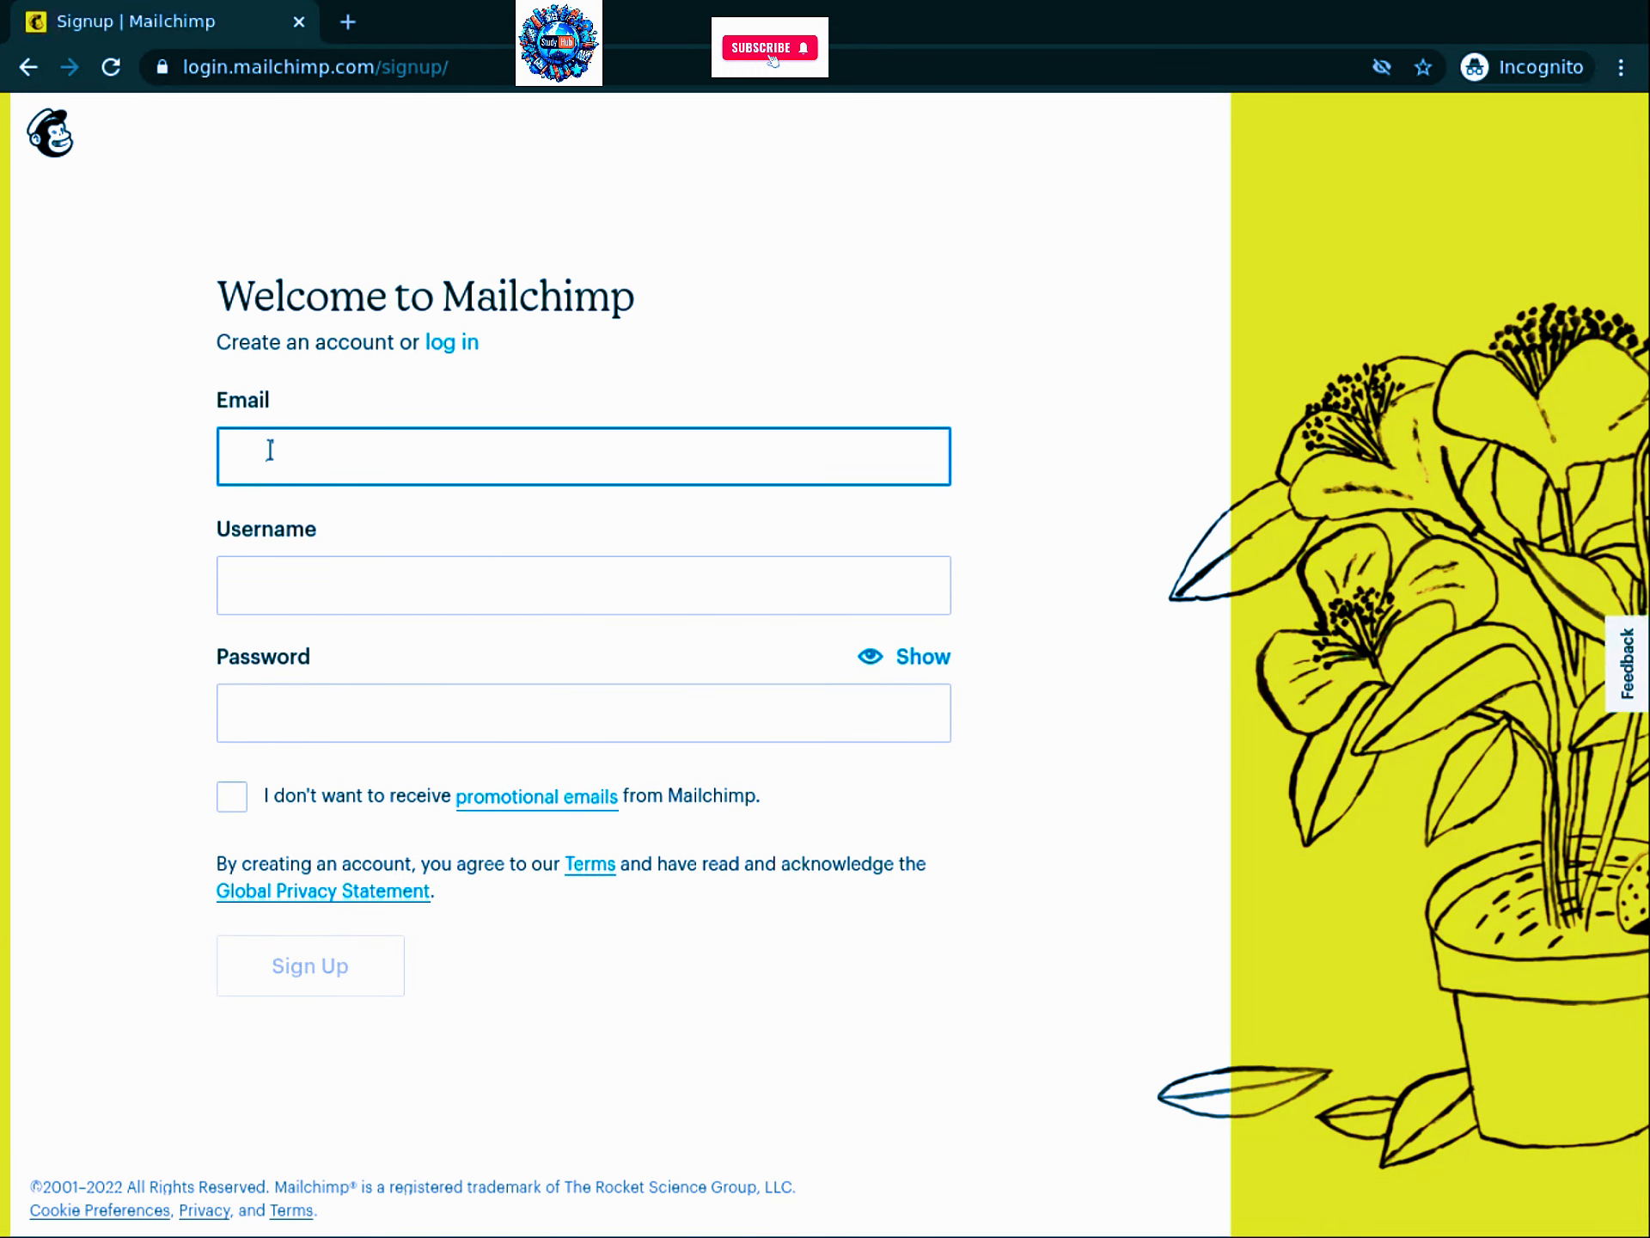
left_click(249, 591)
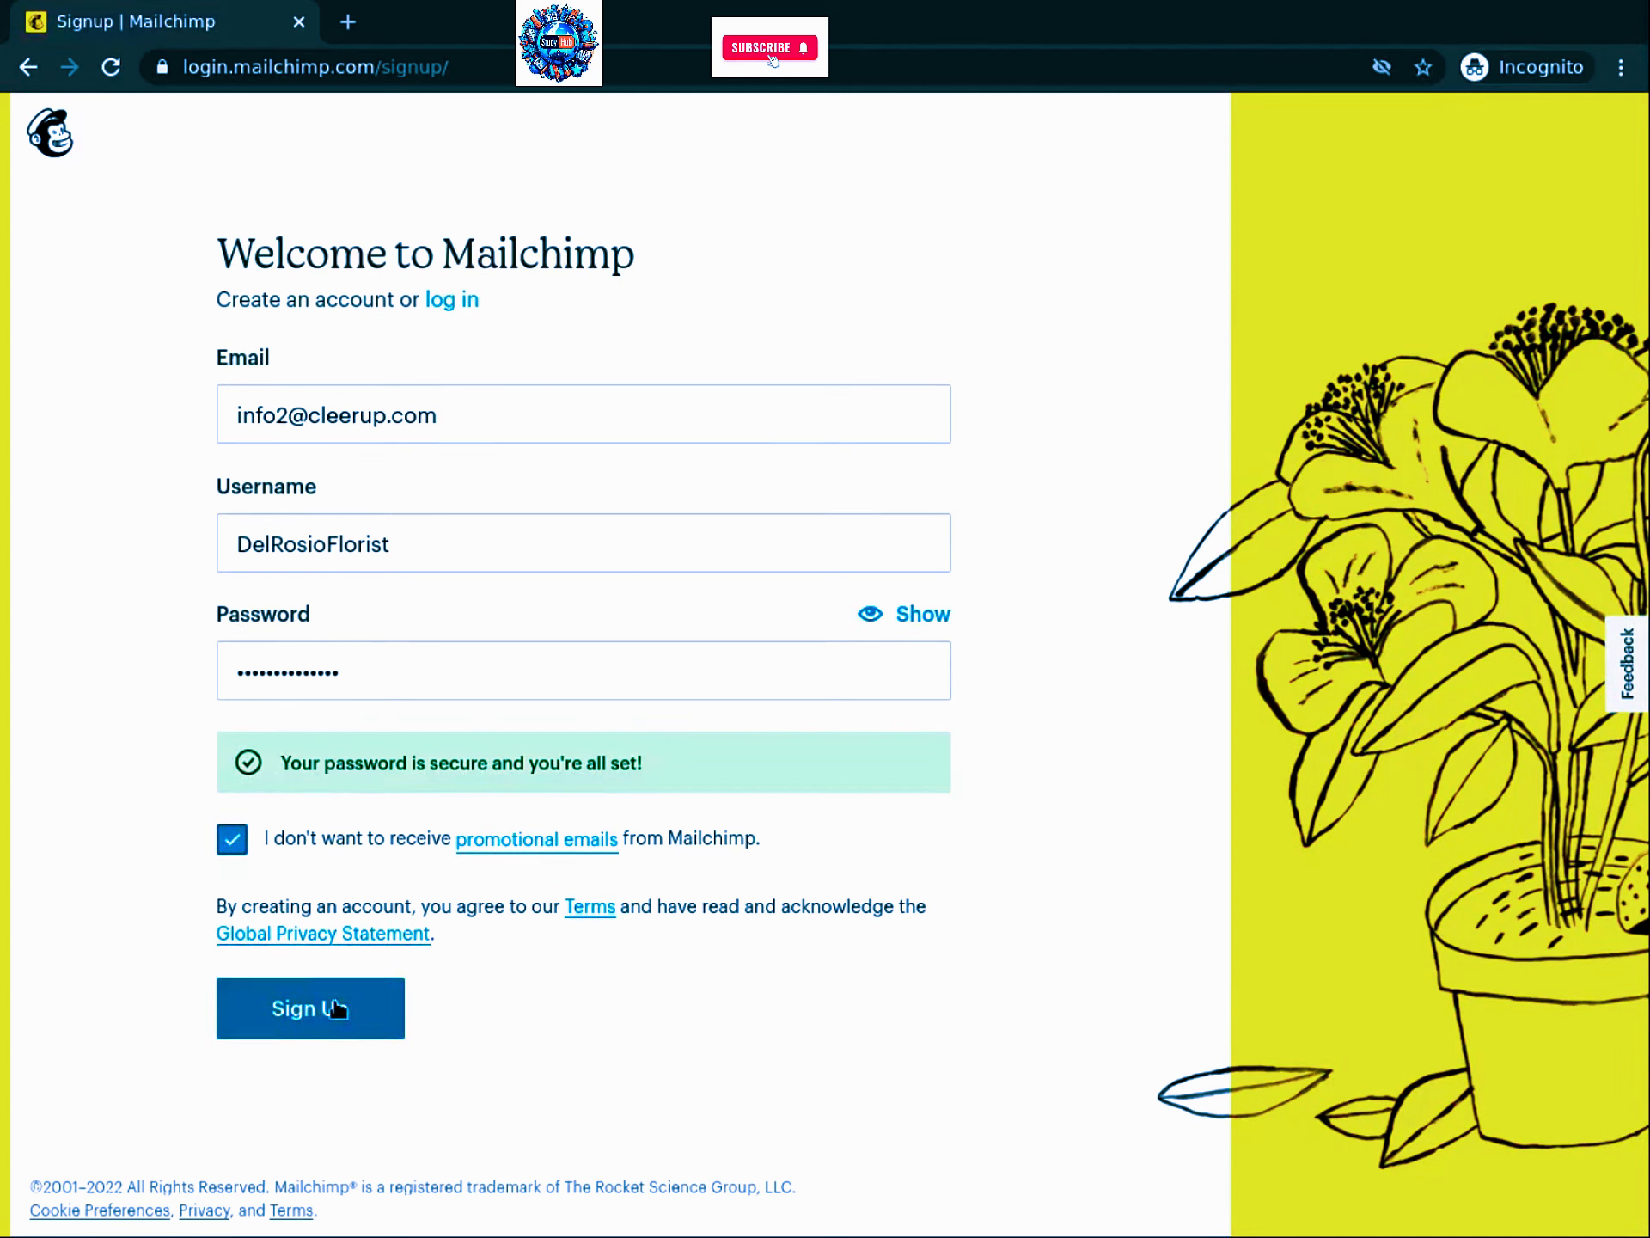
Step: Submit the signup and load the account activation link
left_click(301, 1020)
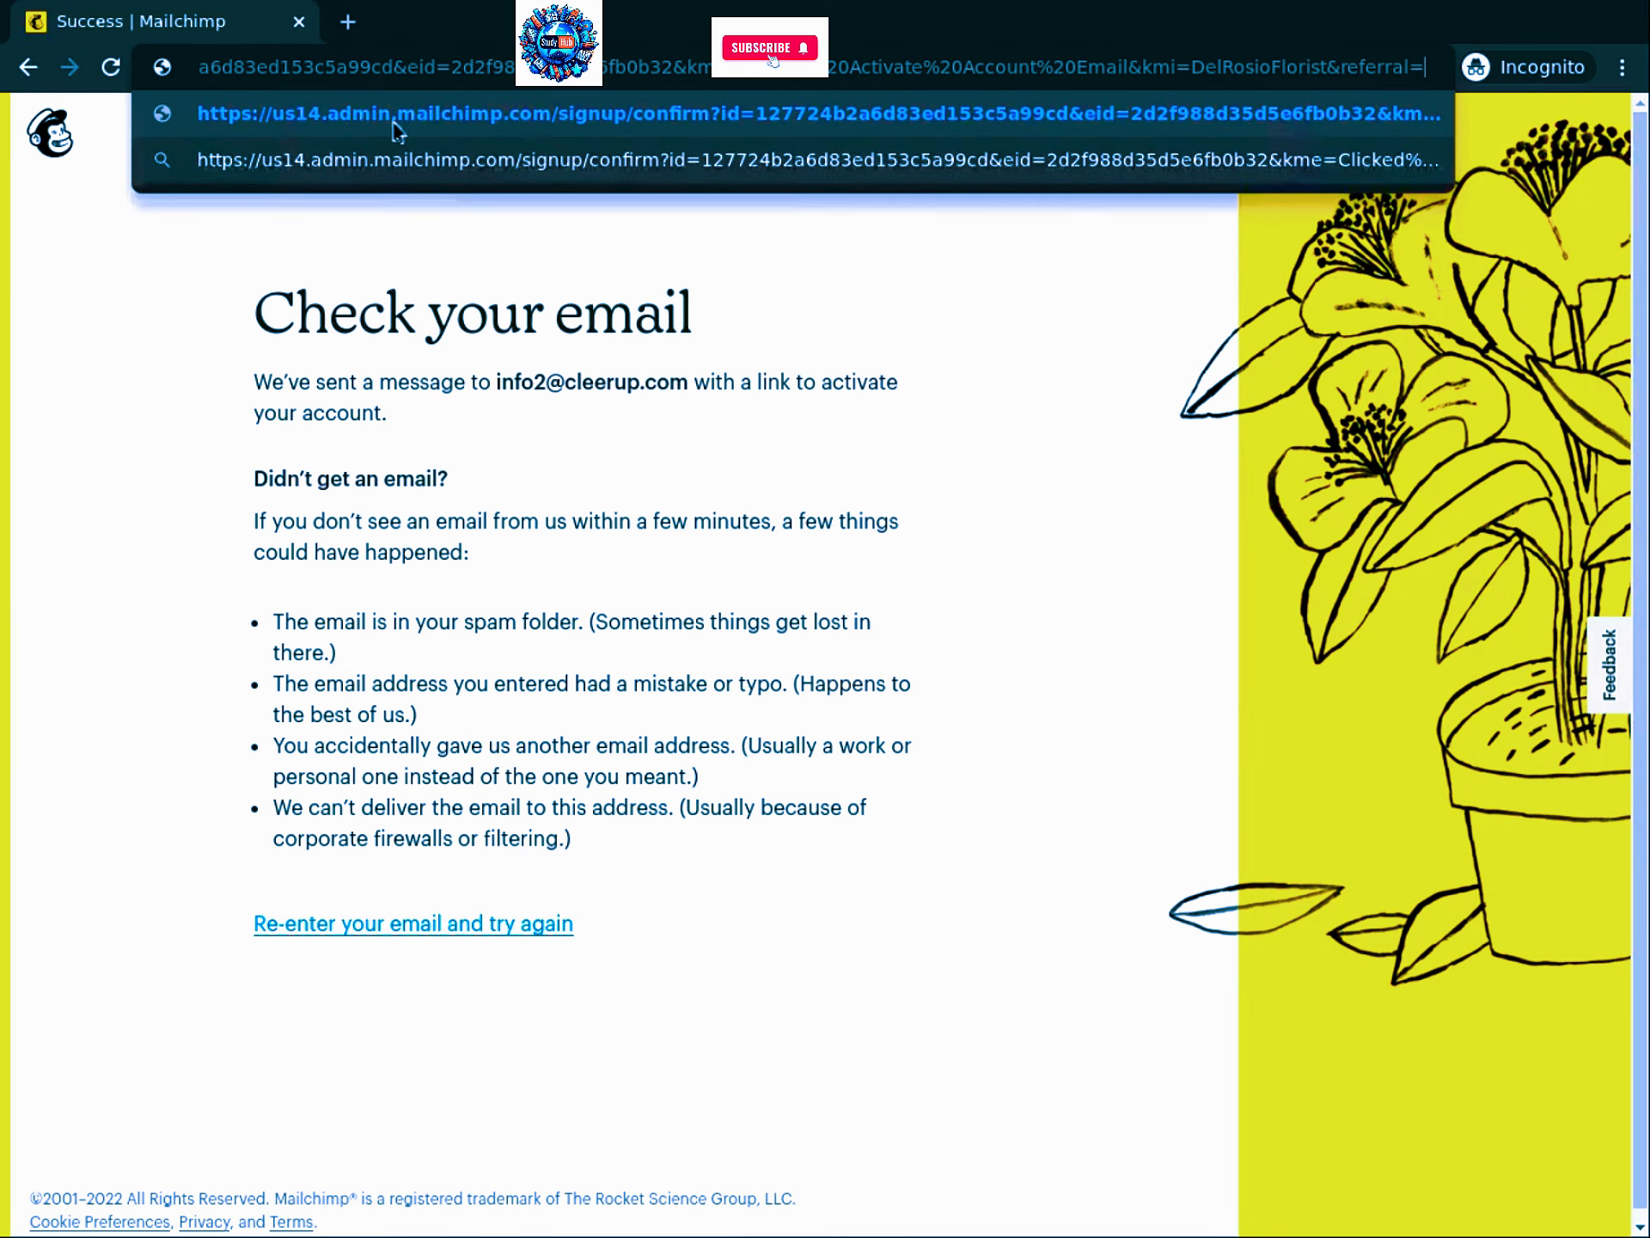
left_click(276, 121)
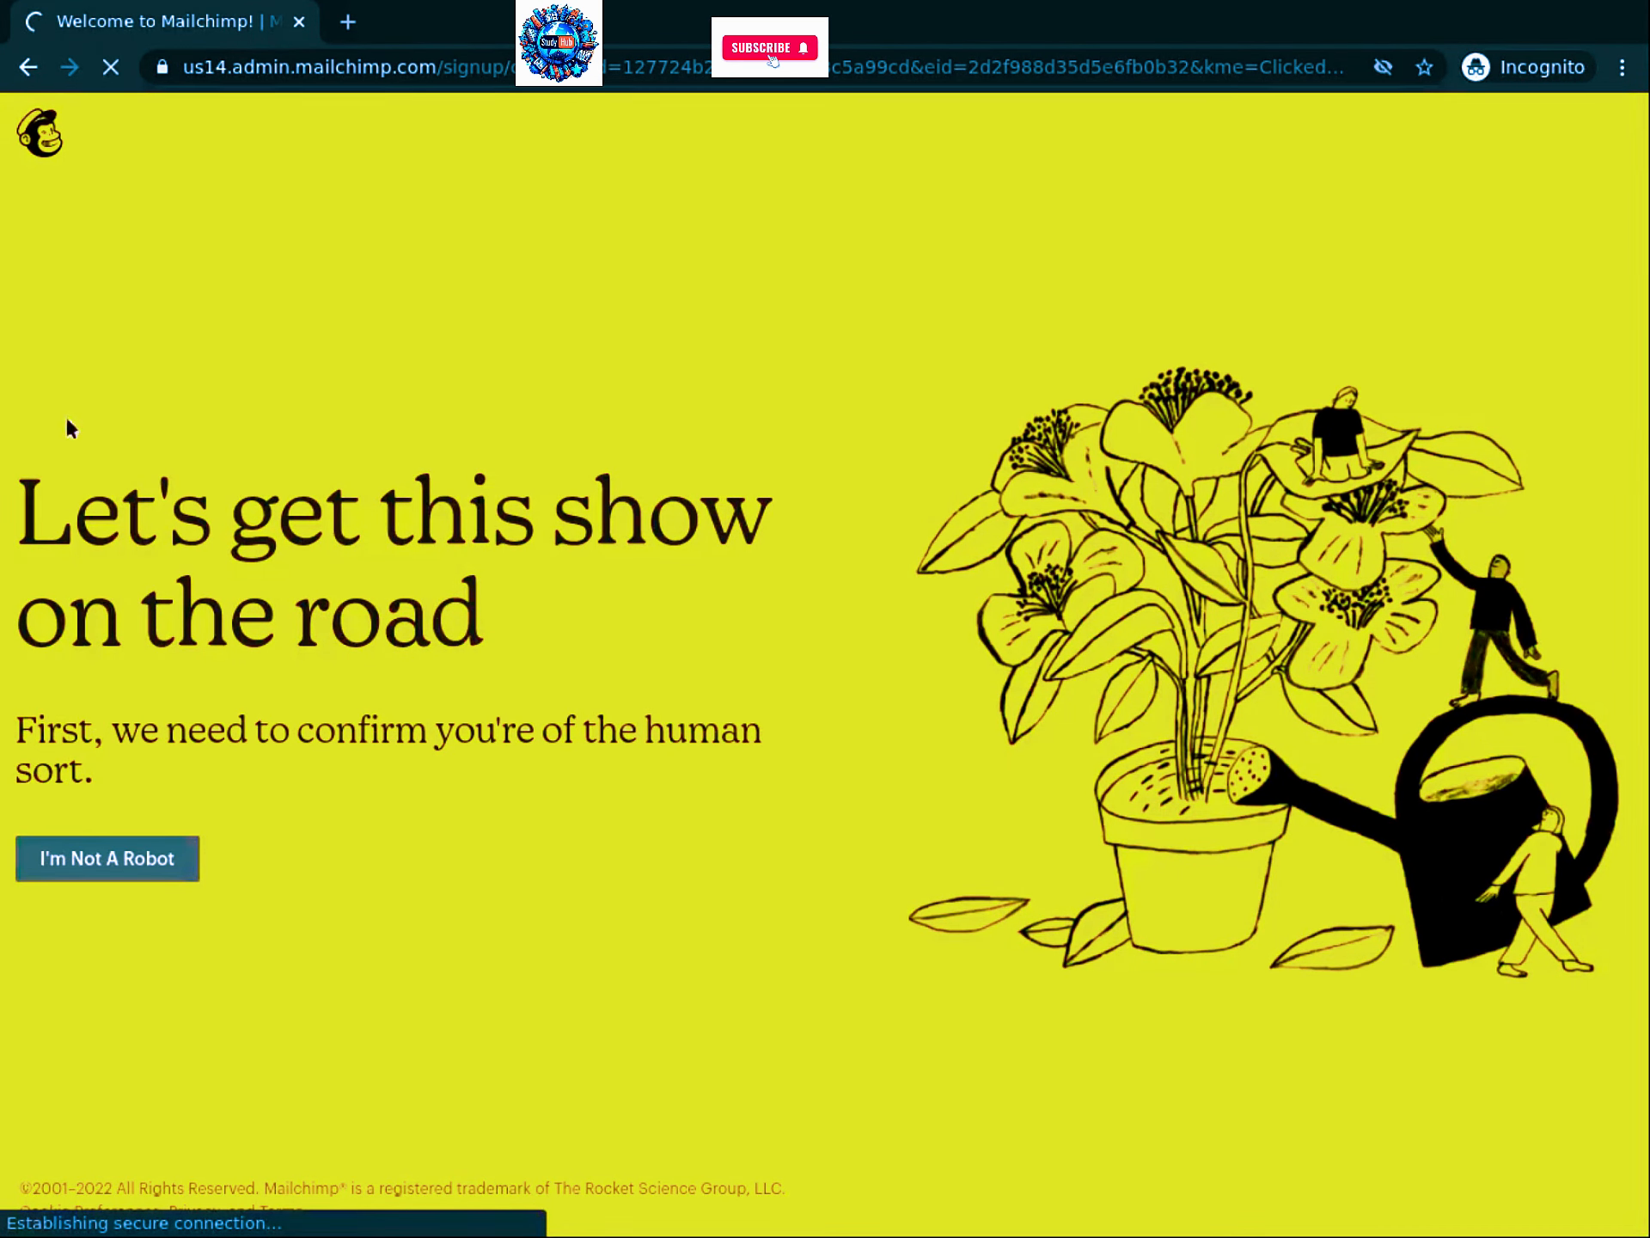
Step: Confirm the I'm Not A Robot check and continue with the $0 Free plan
left_click(87, 856)
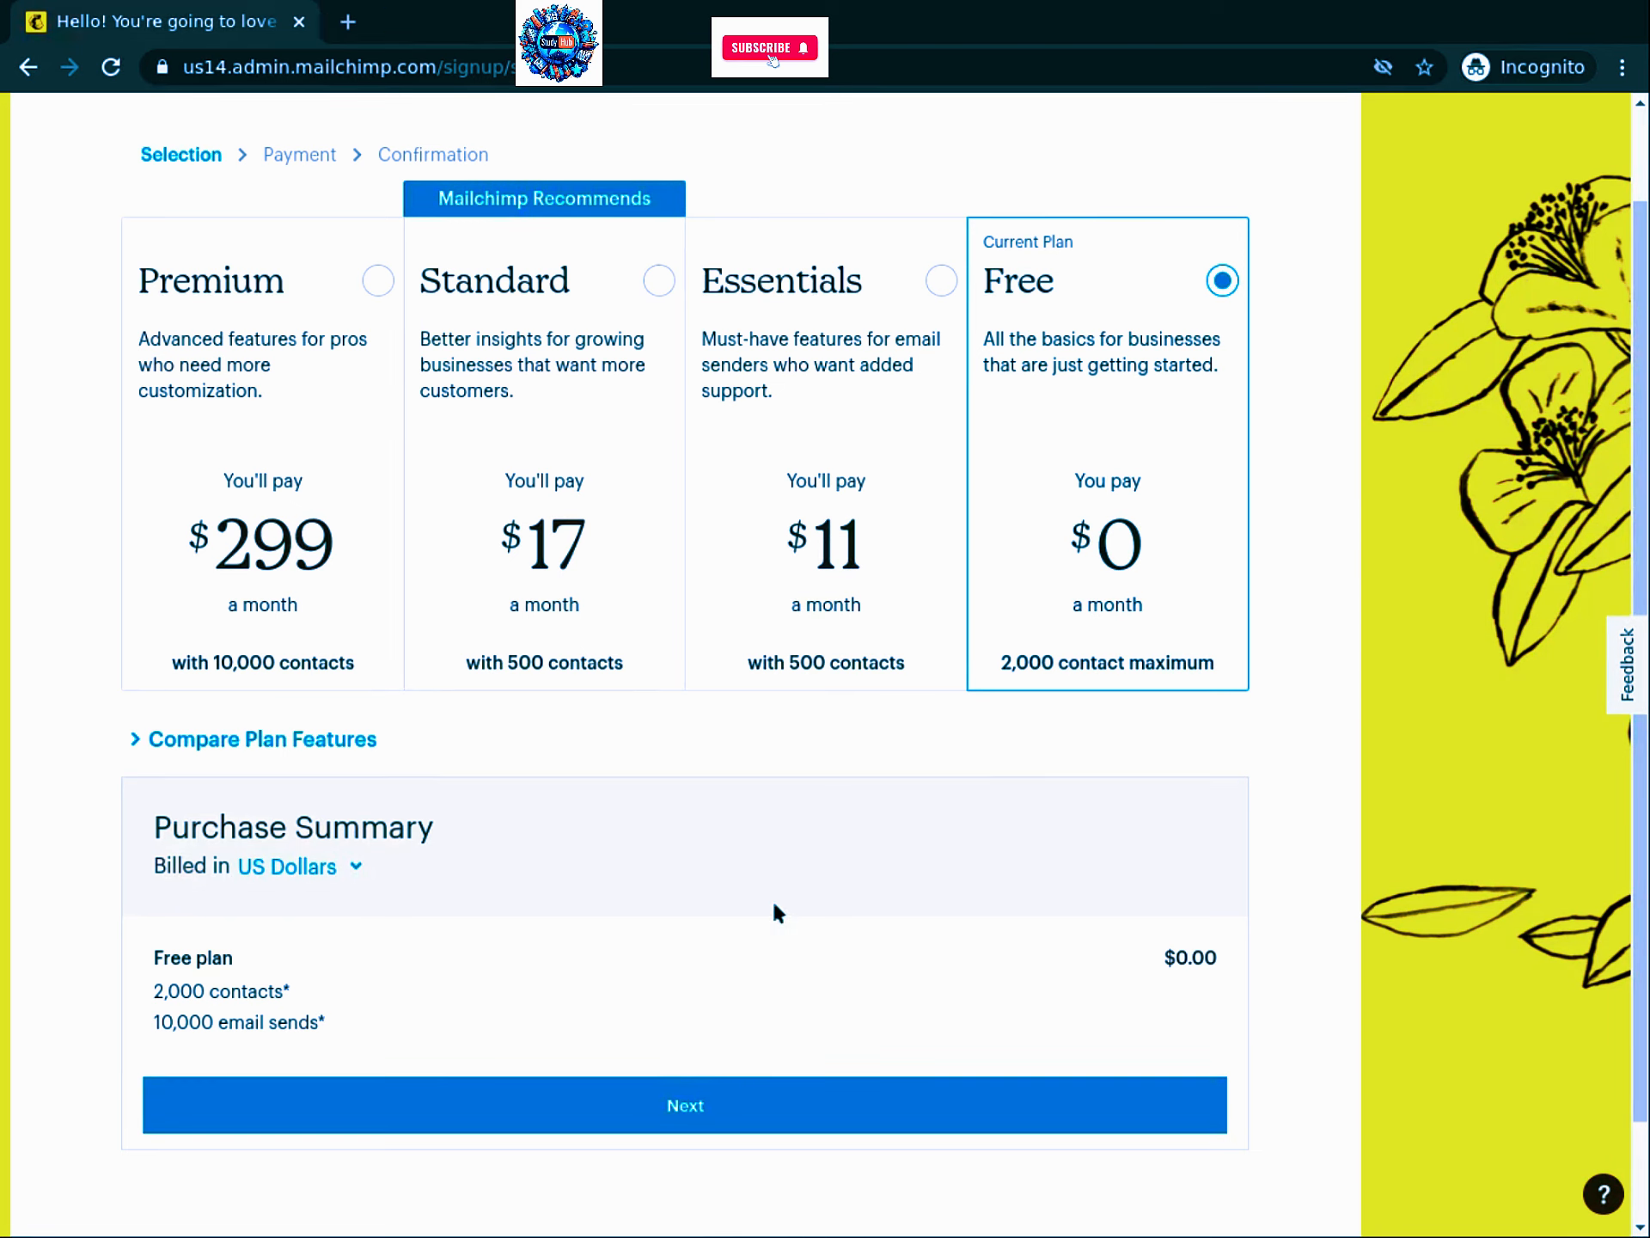
left_click(340, 1110)
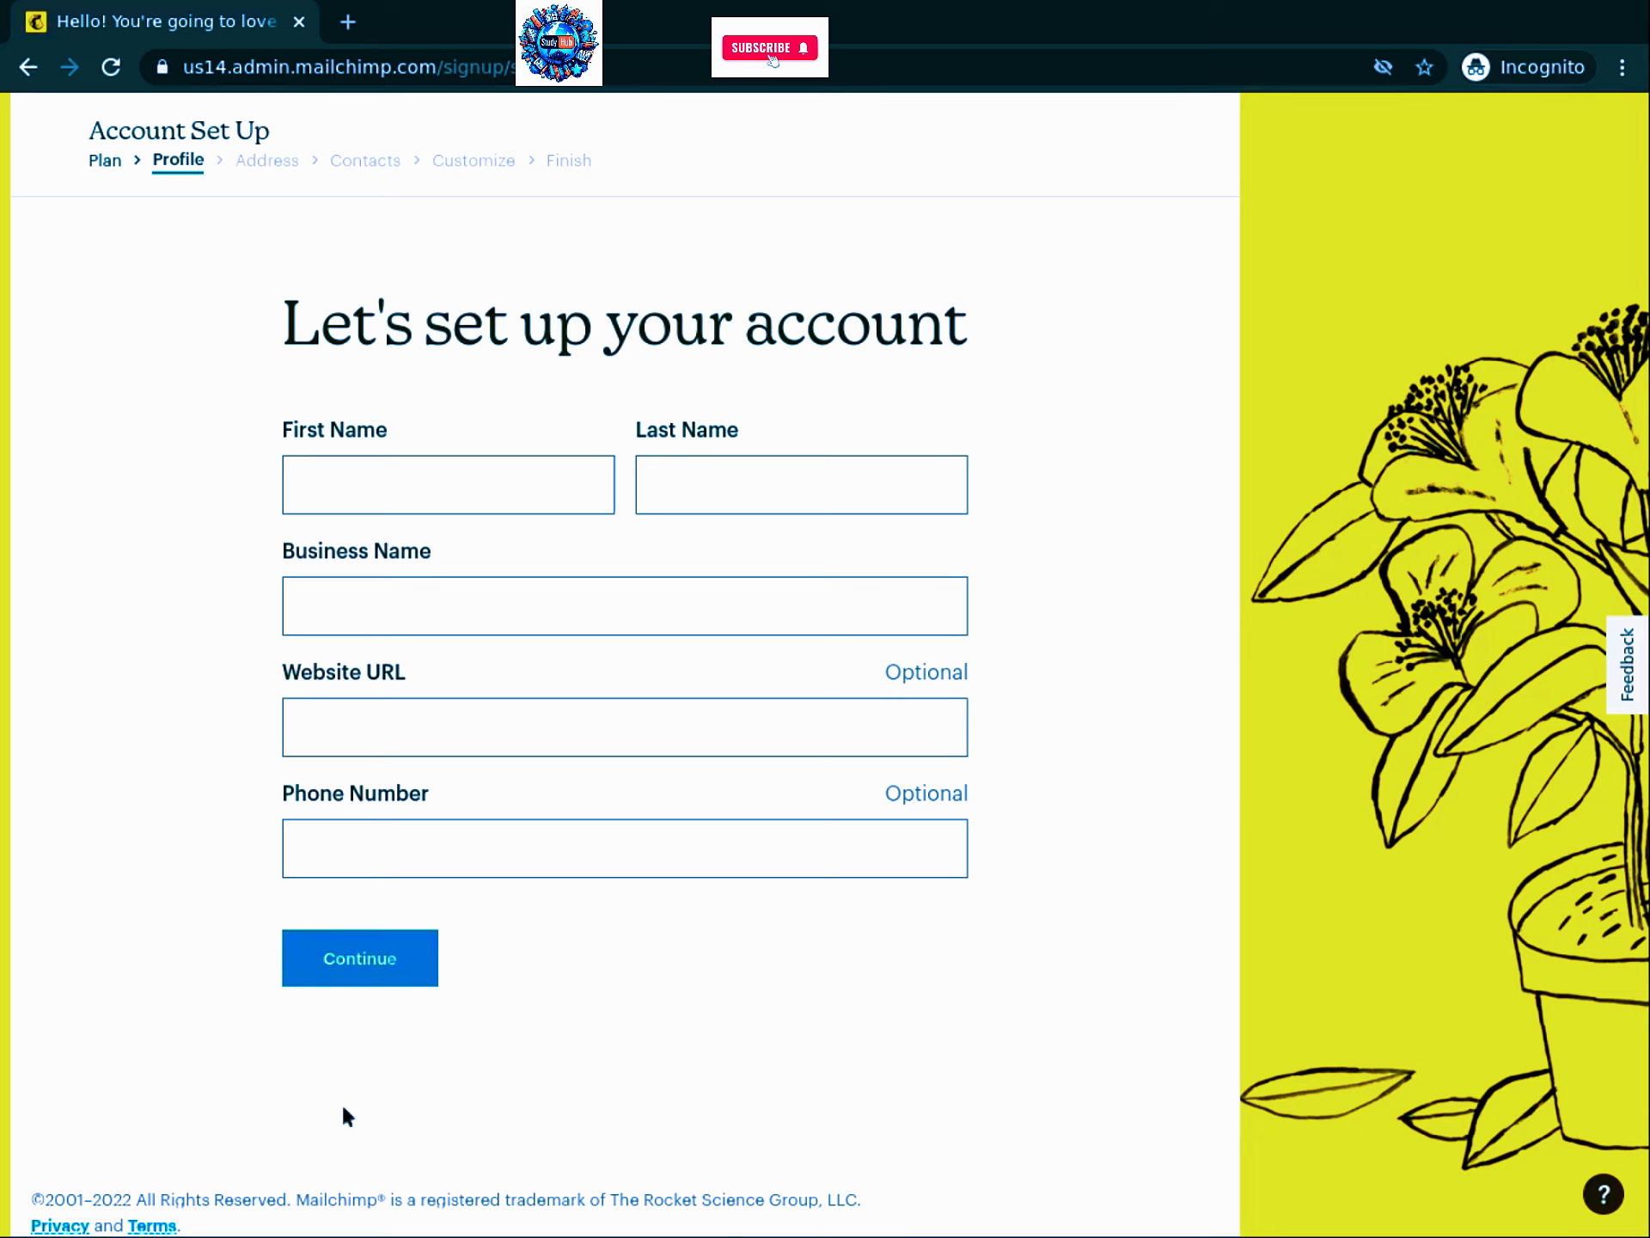
Step: Enter the owner's name and business name Del Rosio Florist, then begin the business address
left_click(360, 479)
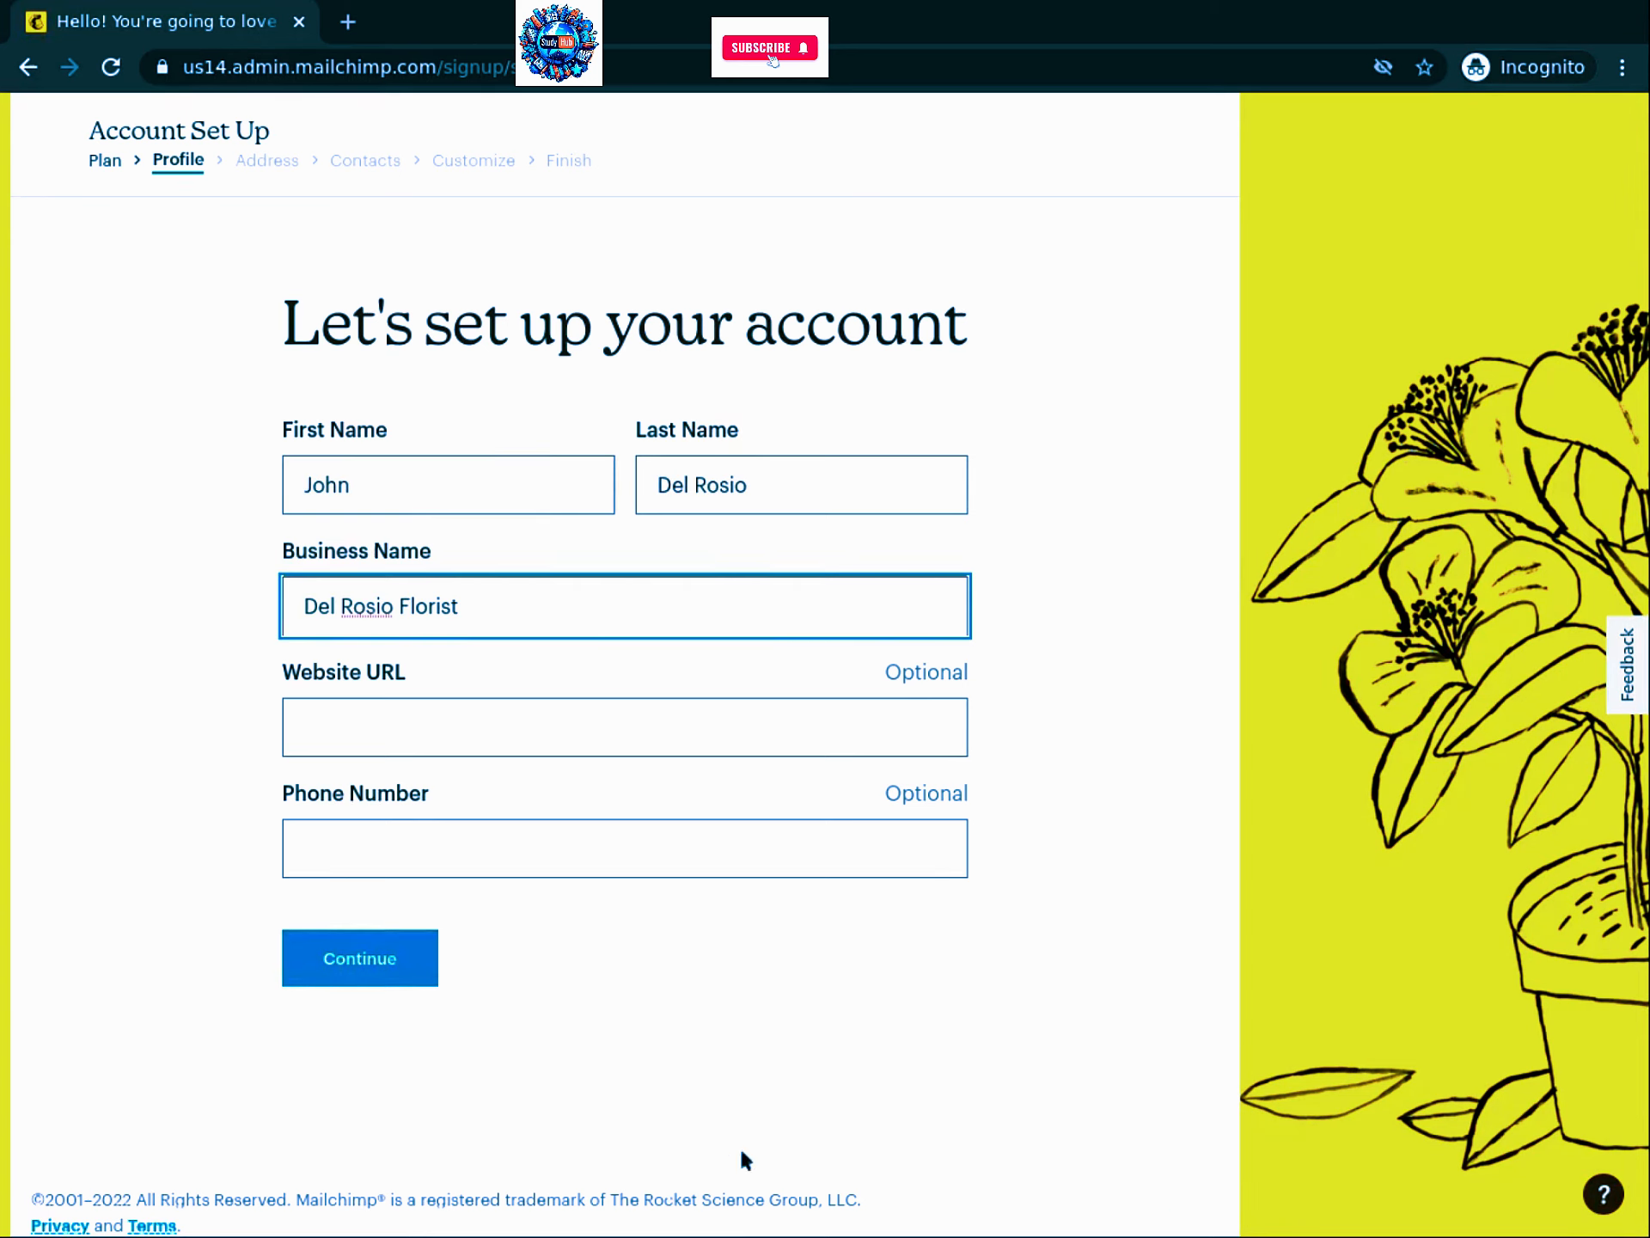
left_click(373, 955)
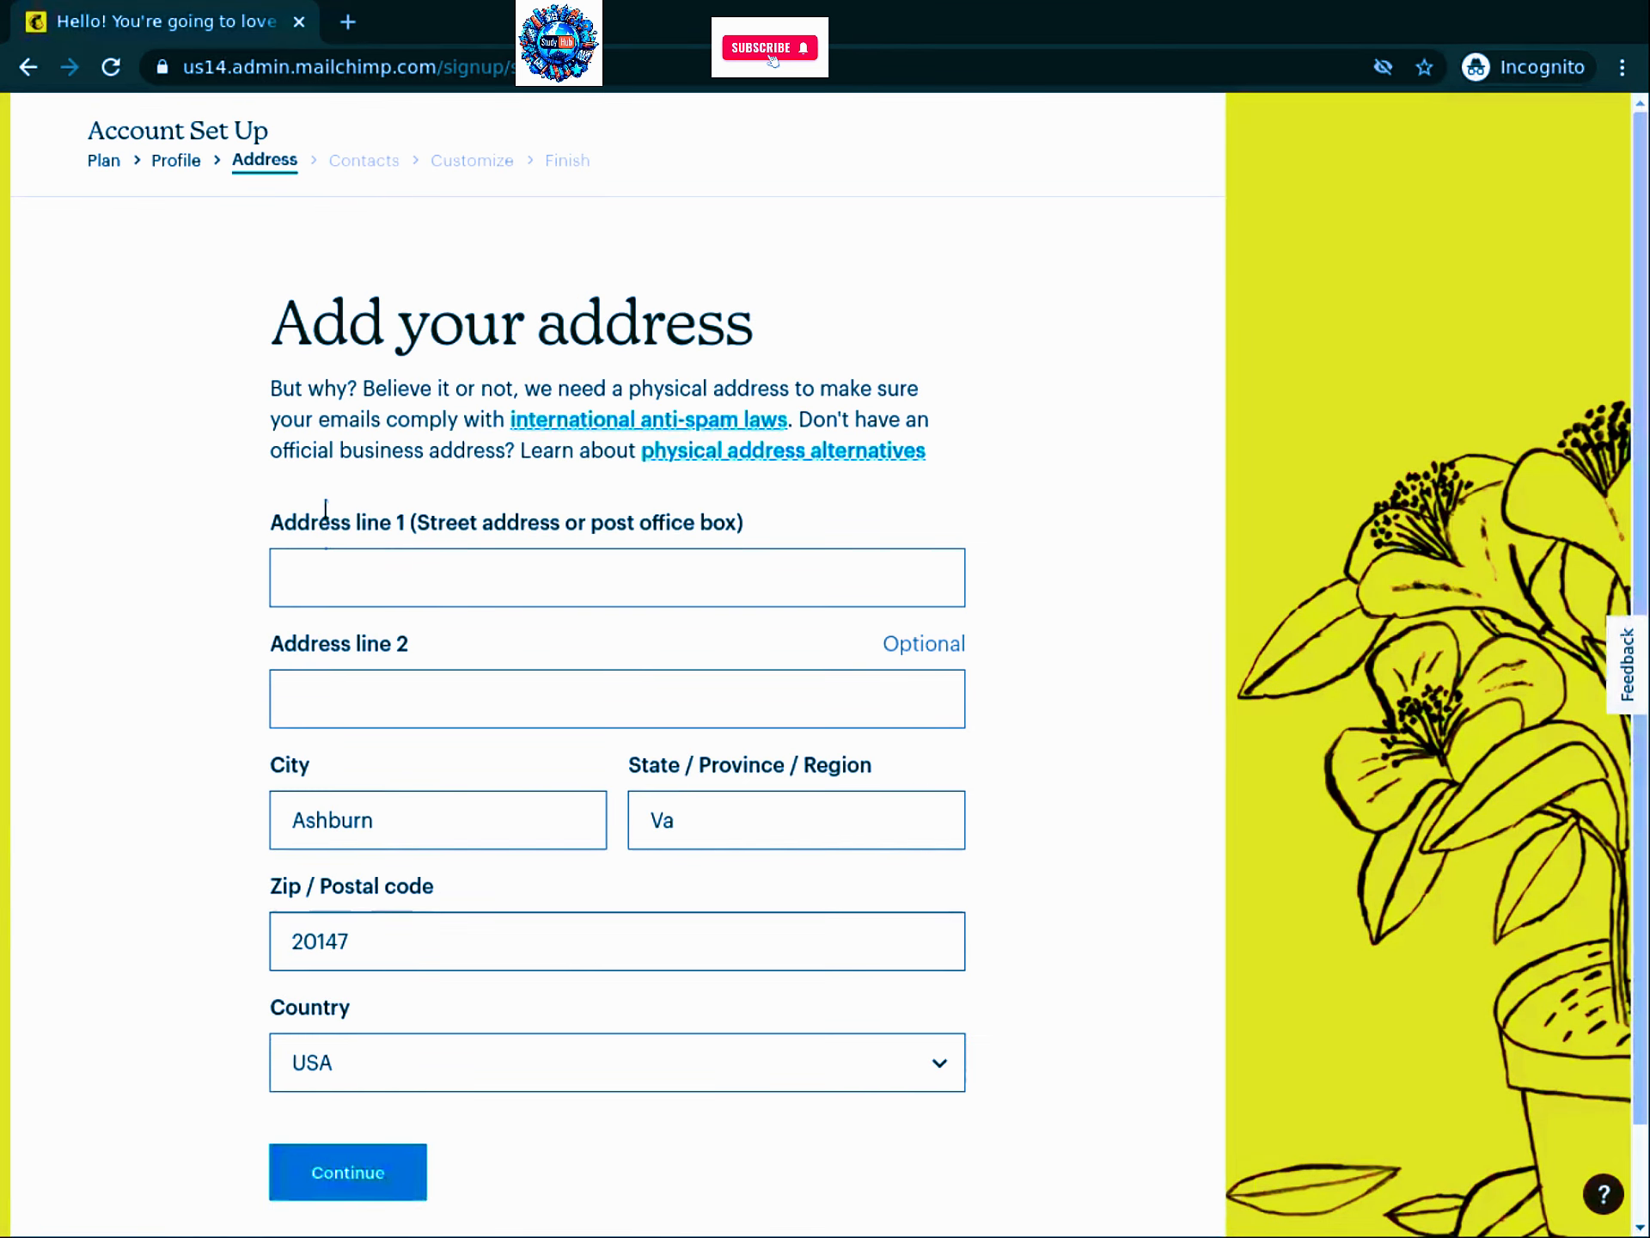
left_click(309, 574)
scroll(309, 576, "down", 1)
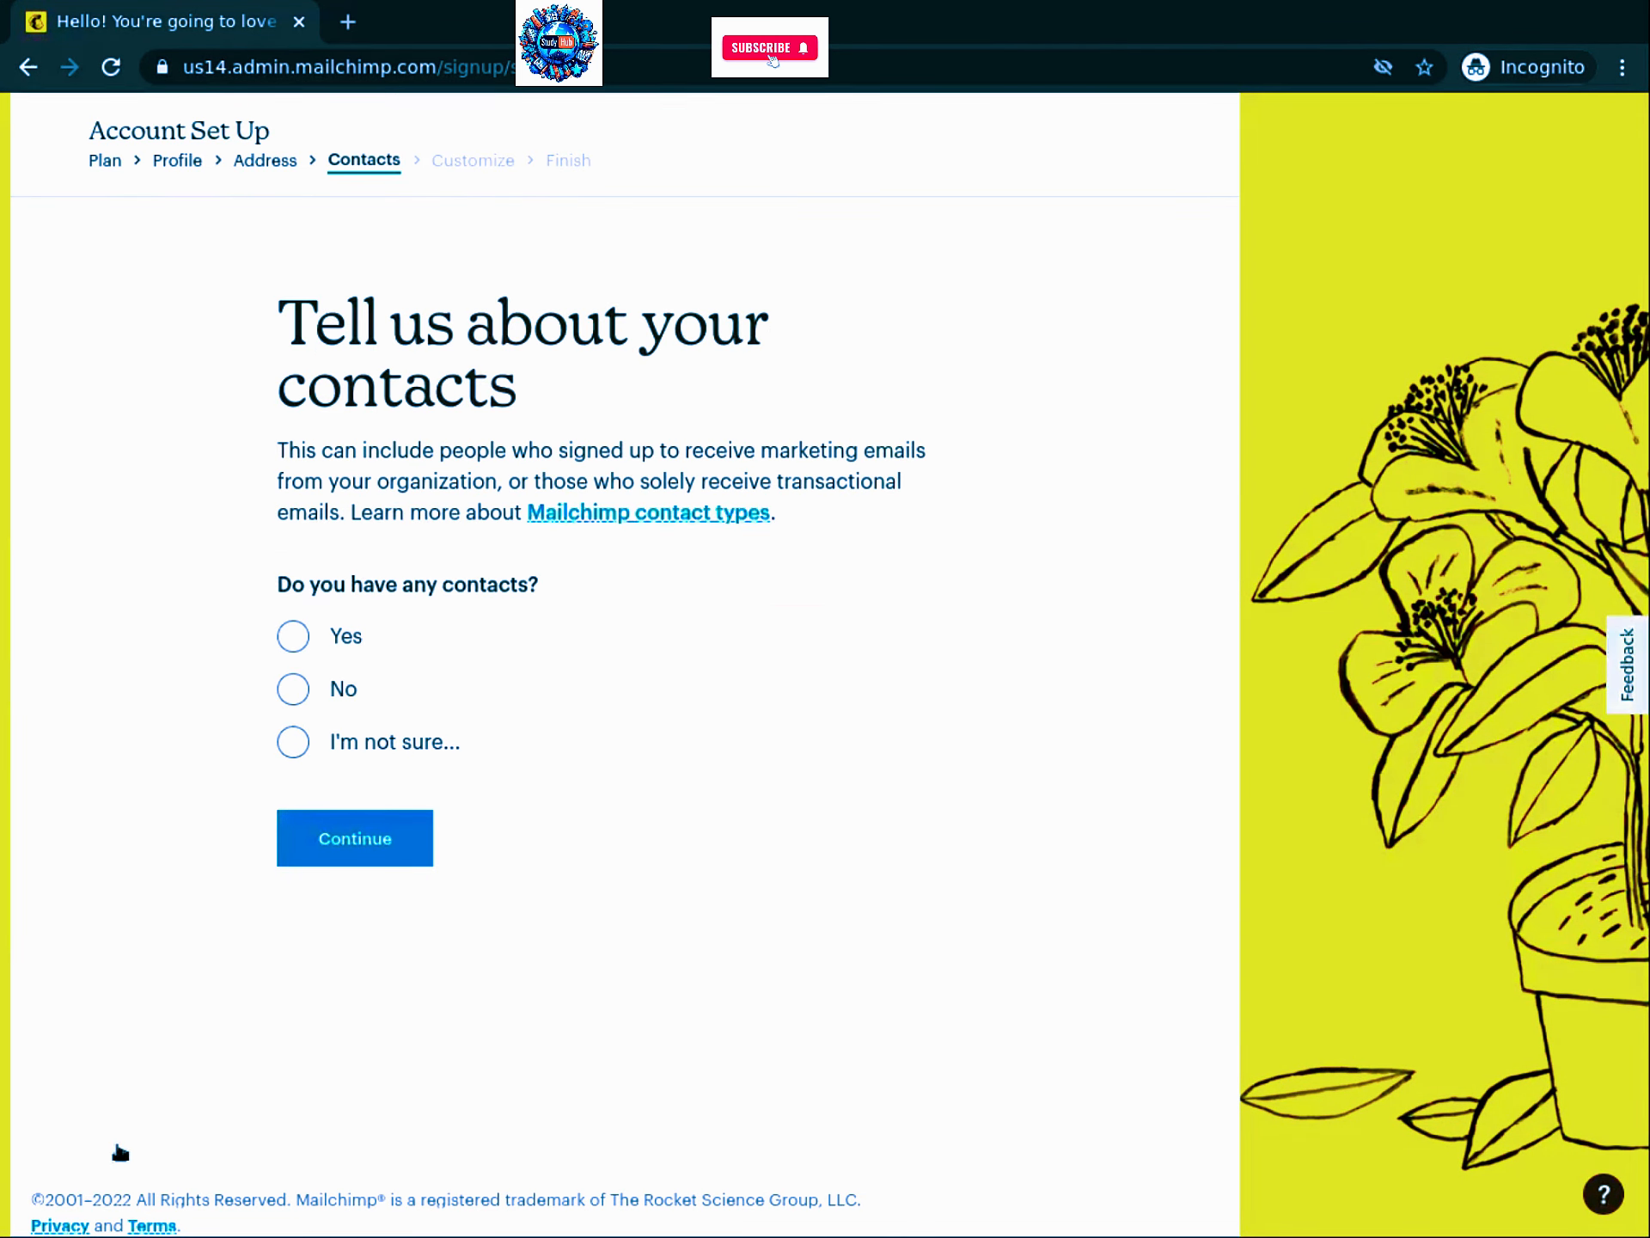
Step: Answer No contacts, selling Neither now and Both later, then tick E-commerce Newsletter and finish setup
left_click(294, 698)
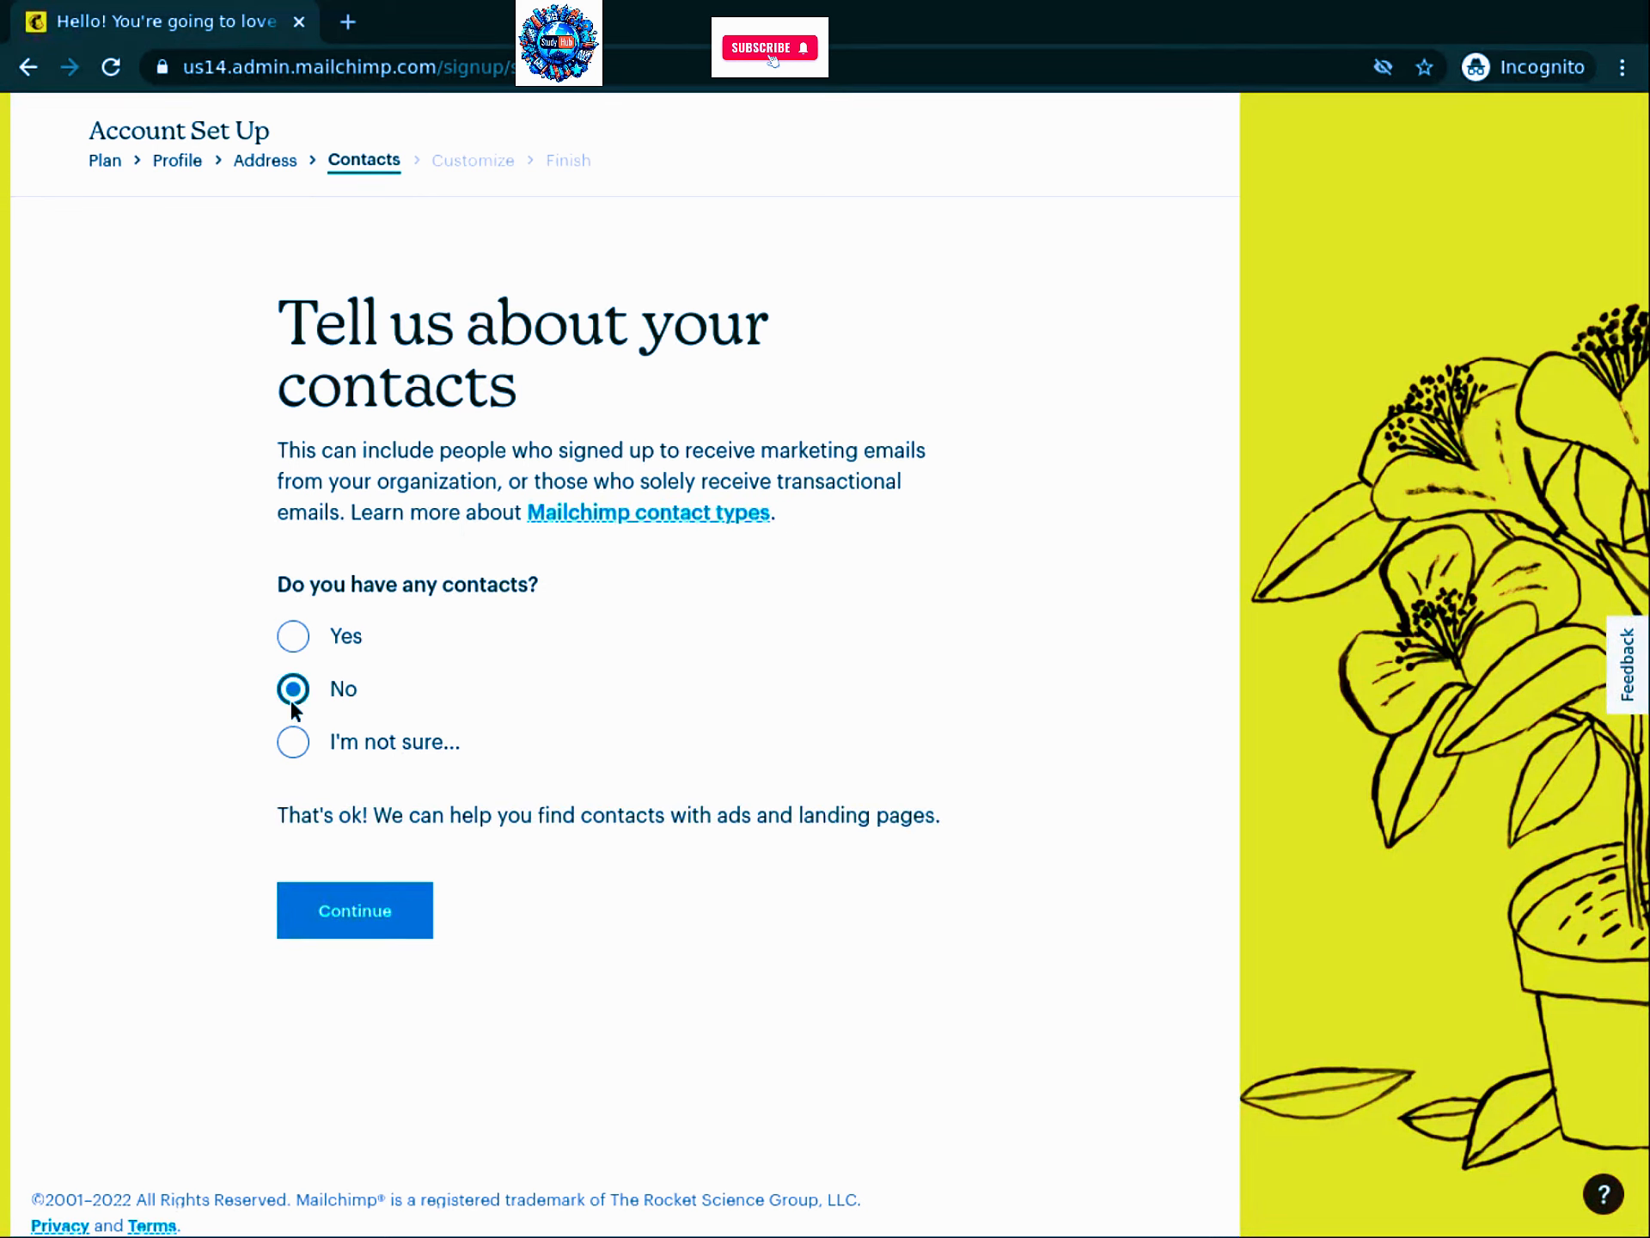
left_click(366, 920)
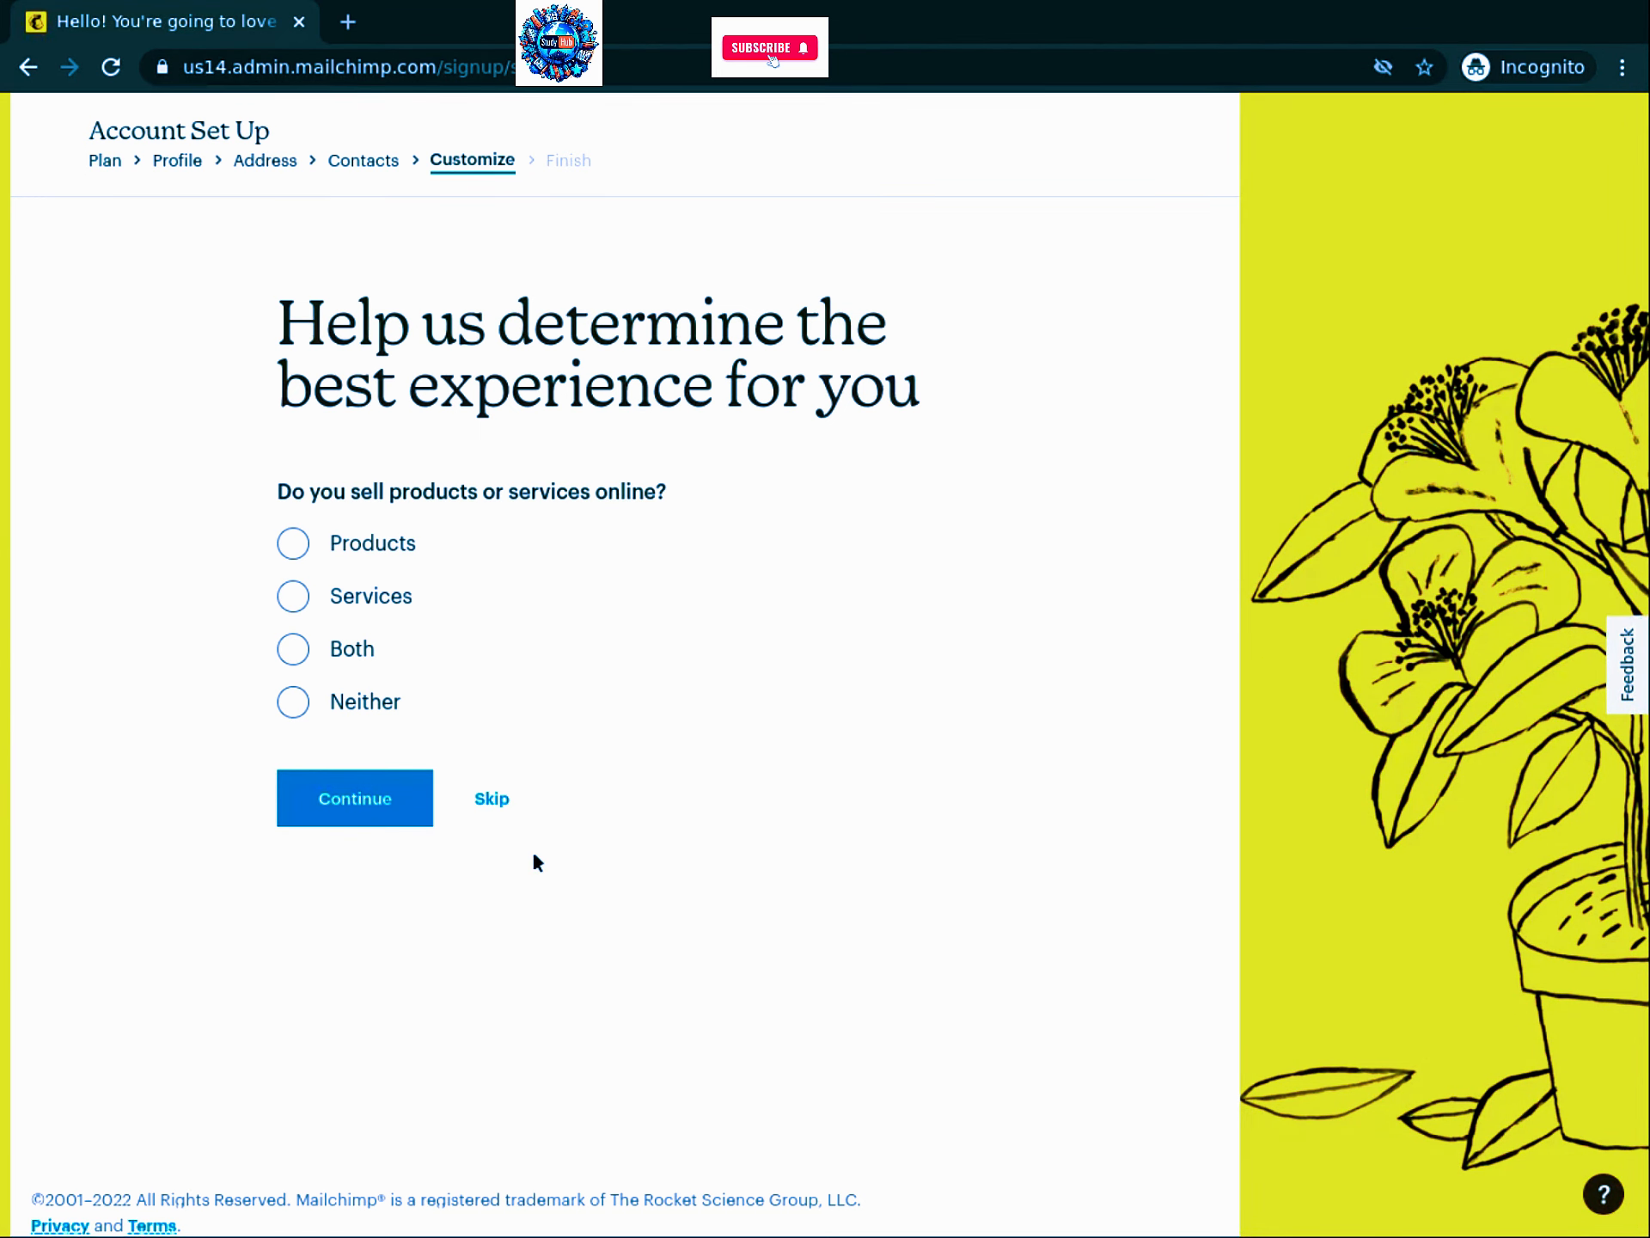
left_click(293, 702)
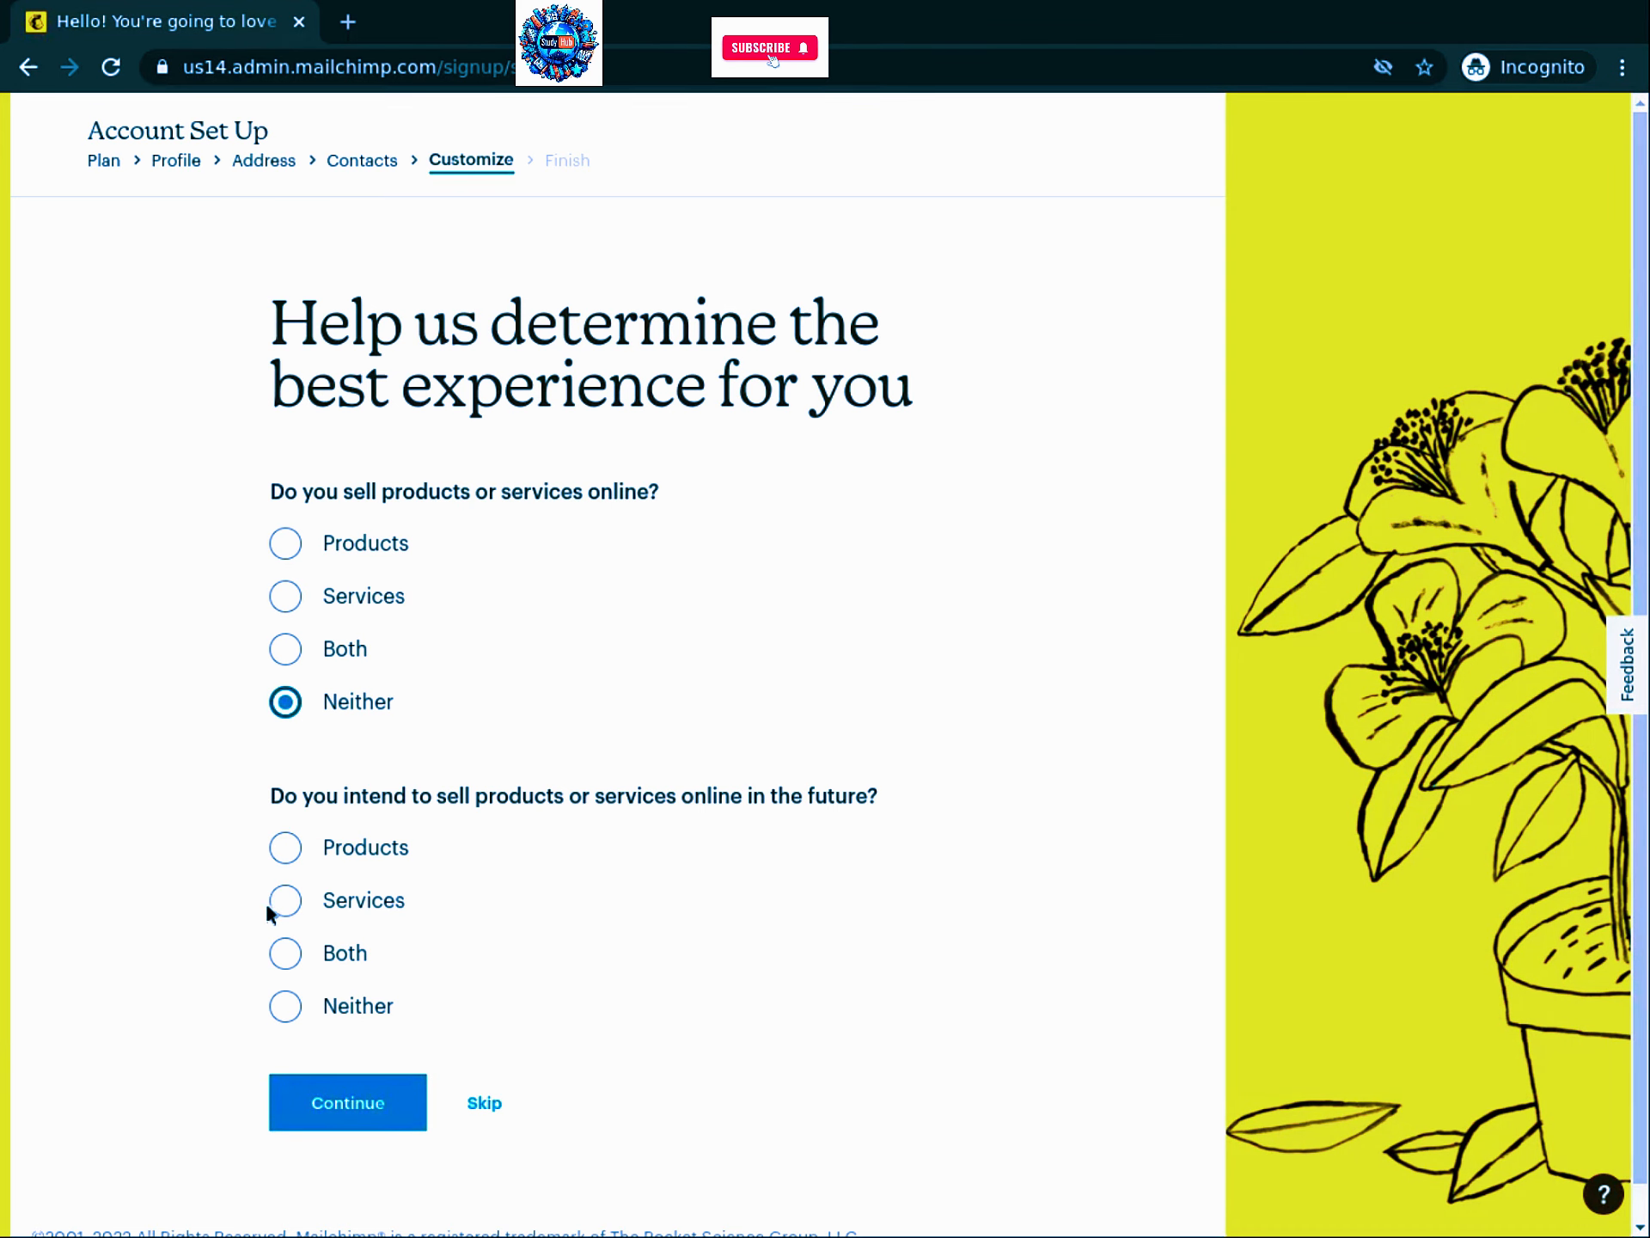
left_click(294, 959)
left_click(344, 1115)
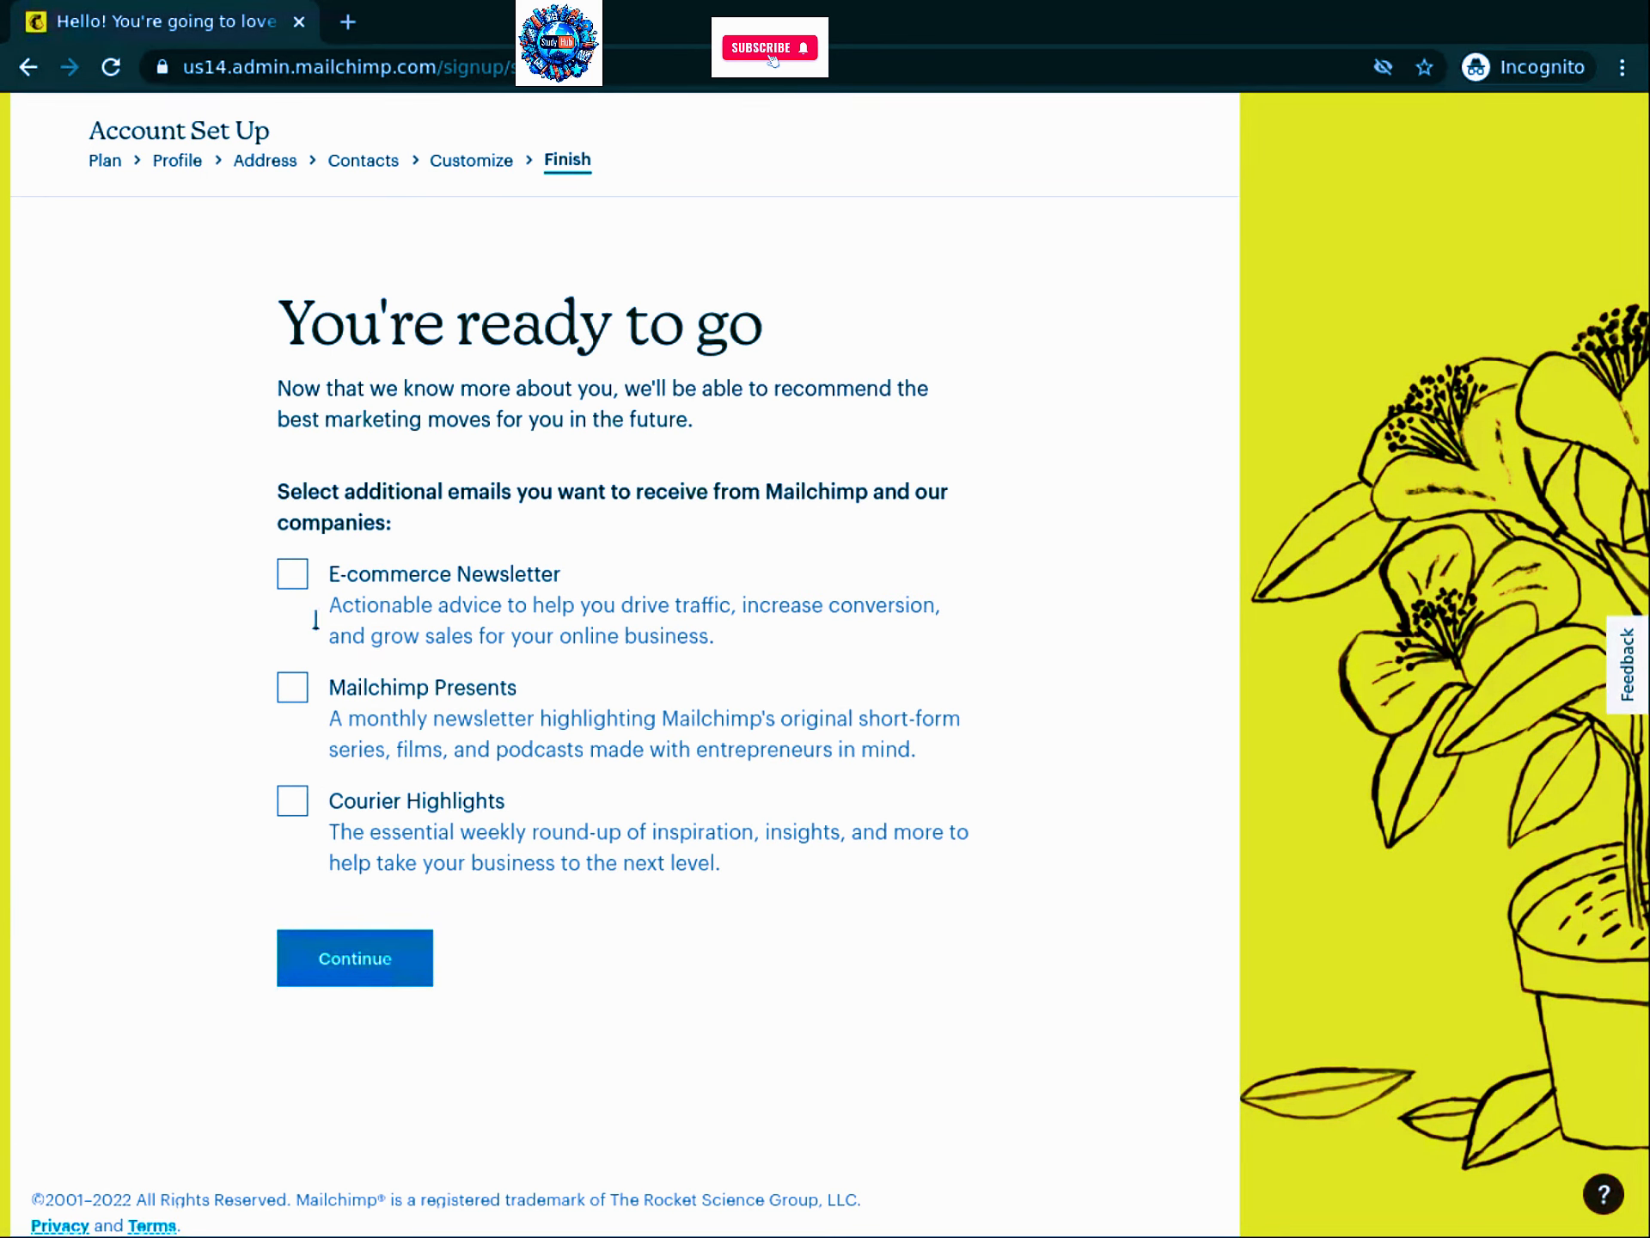
left_click(292, 574)
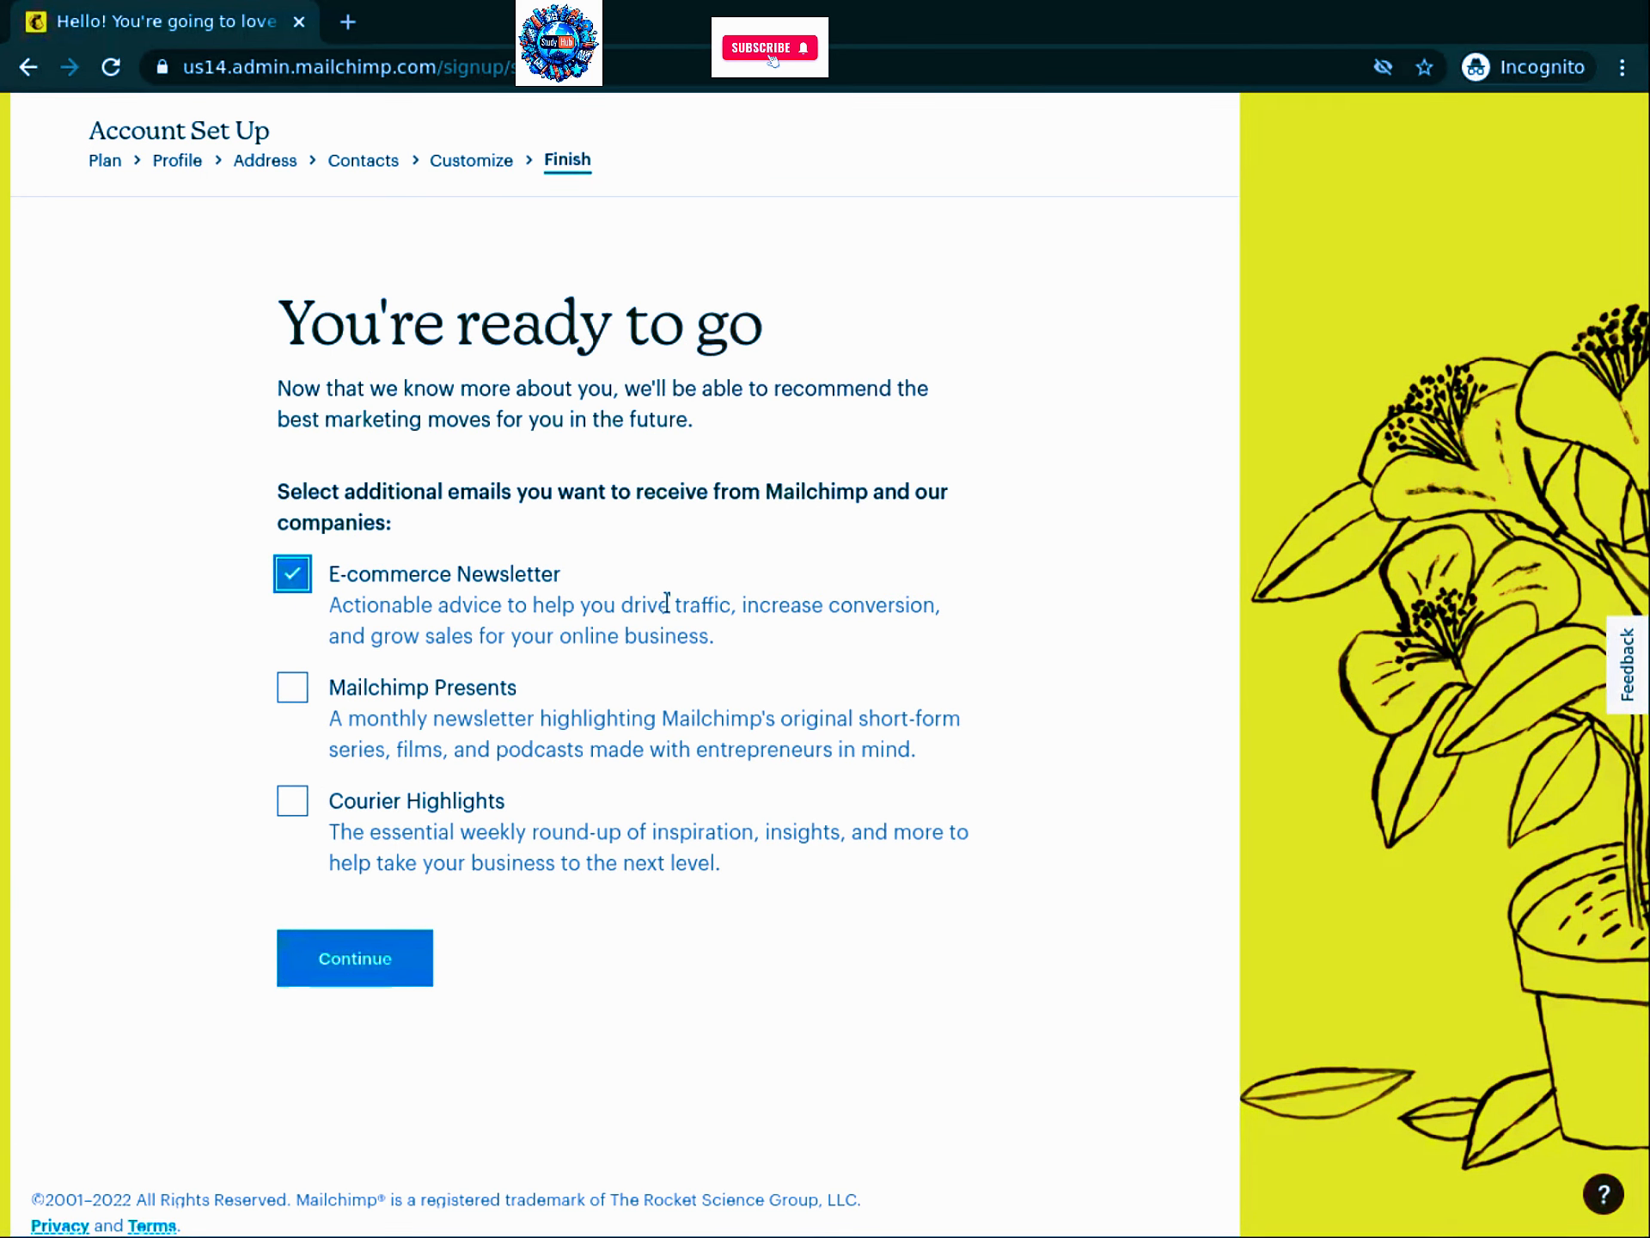
left_click(337, 964)
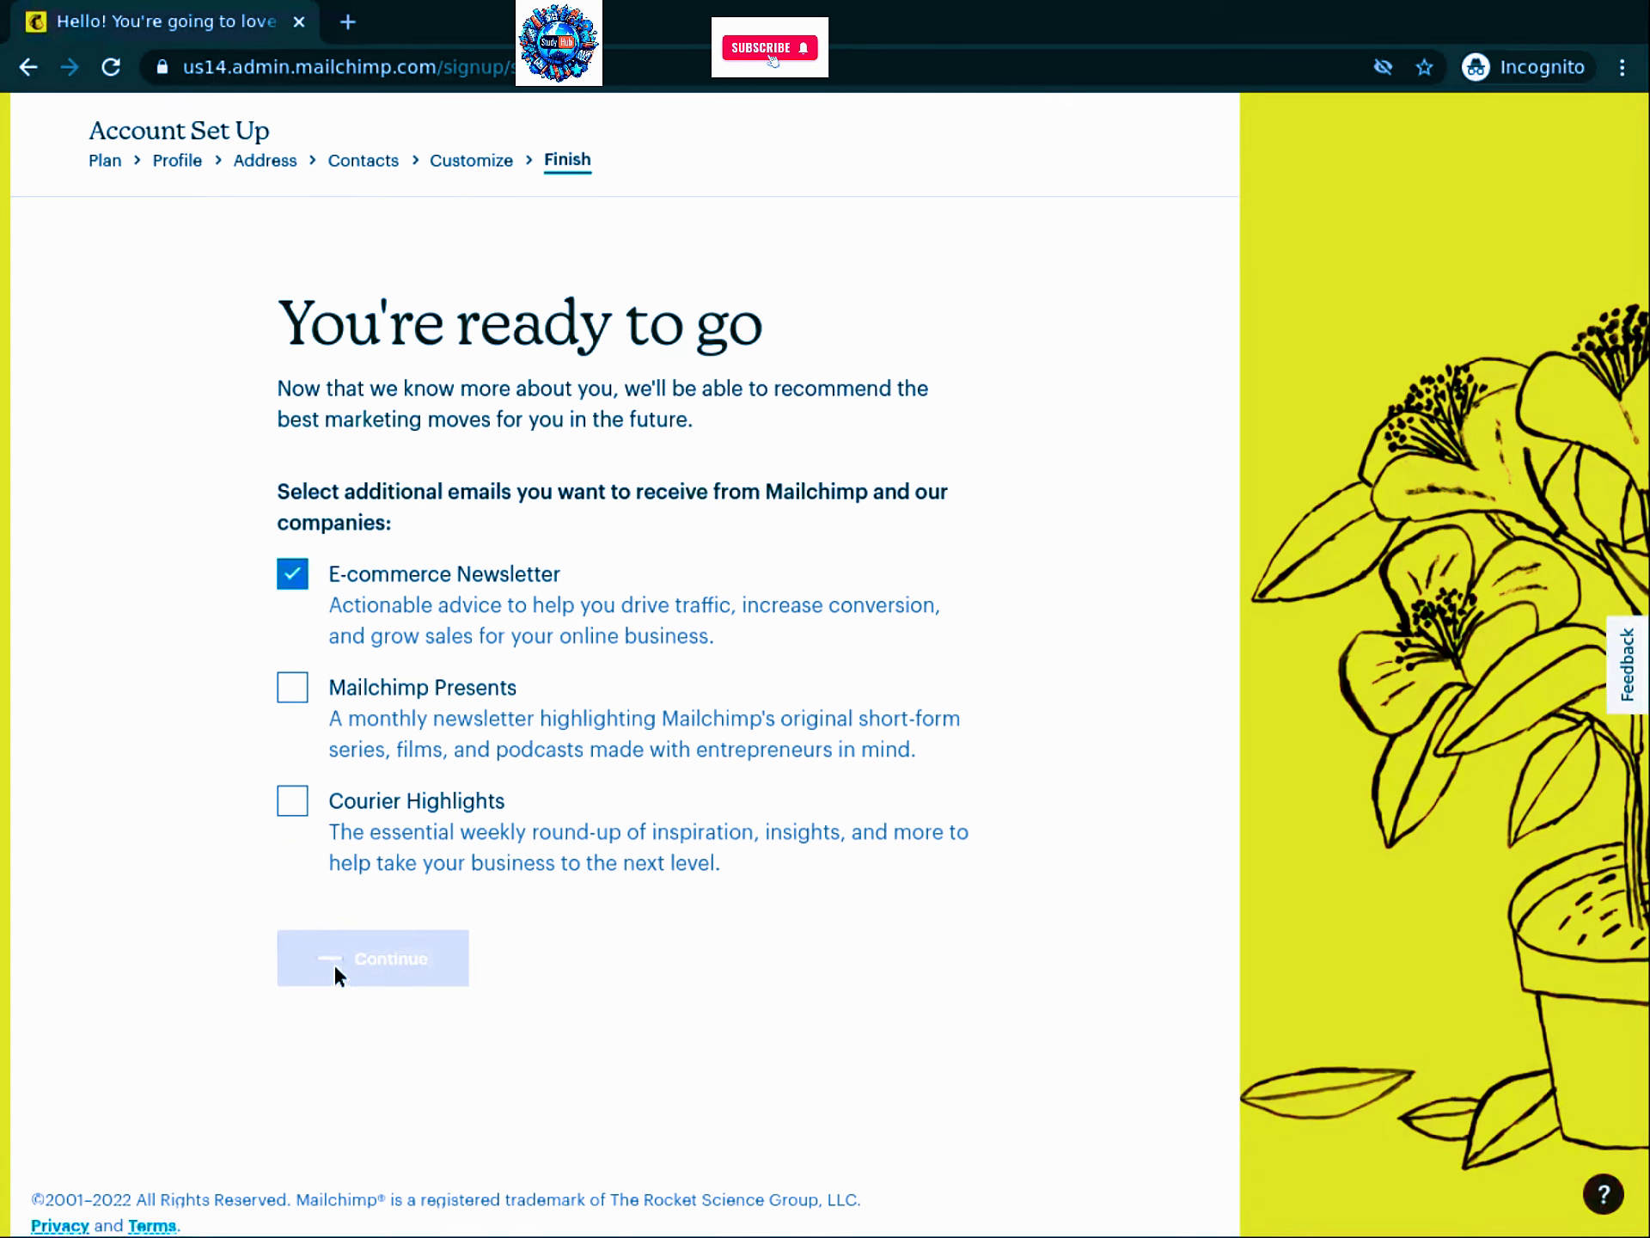
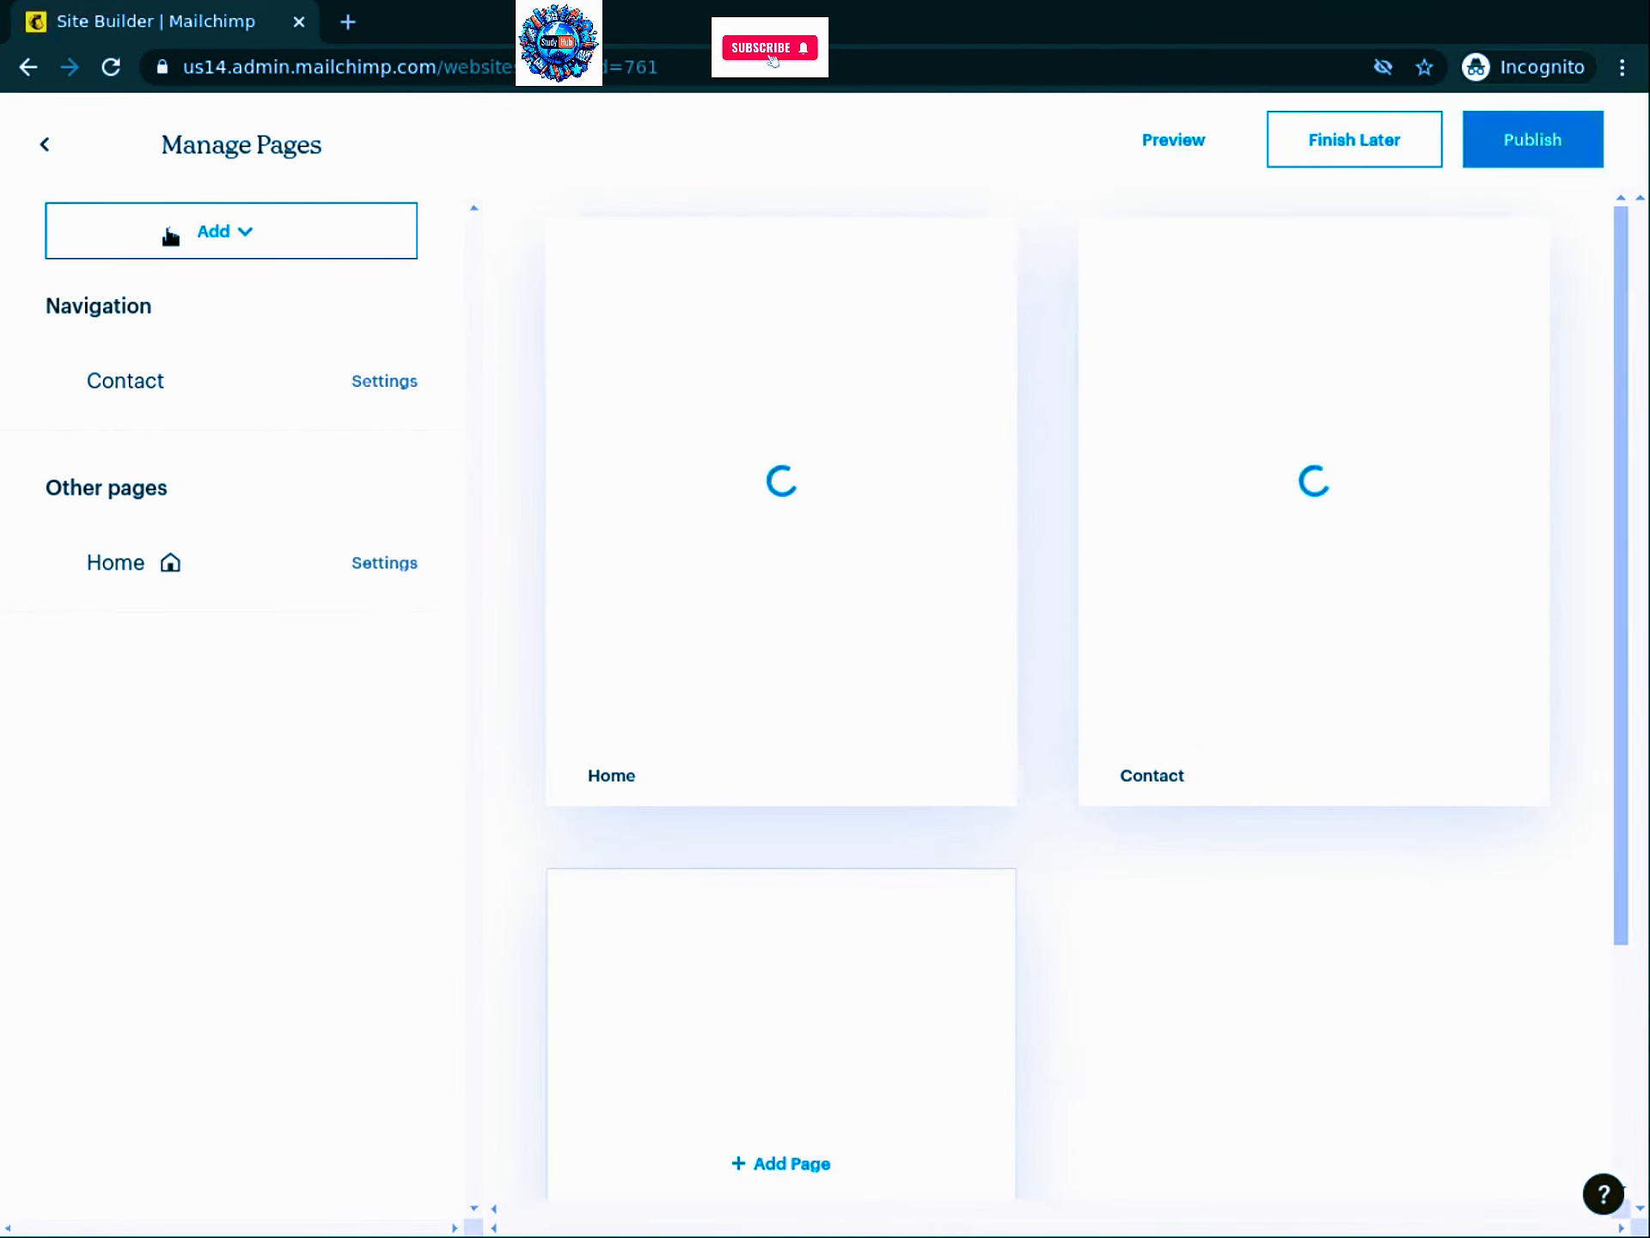
Step: Add a new About page using the second About layout
left_click(170, 236)
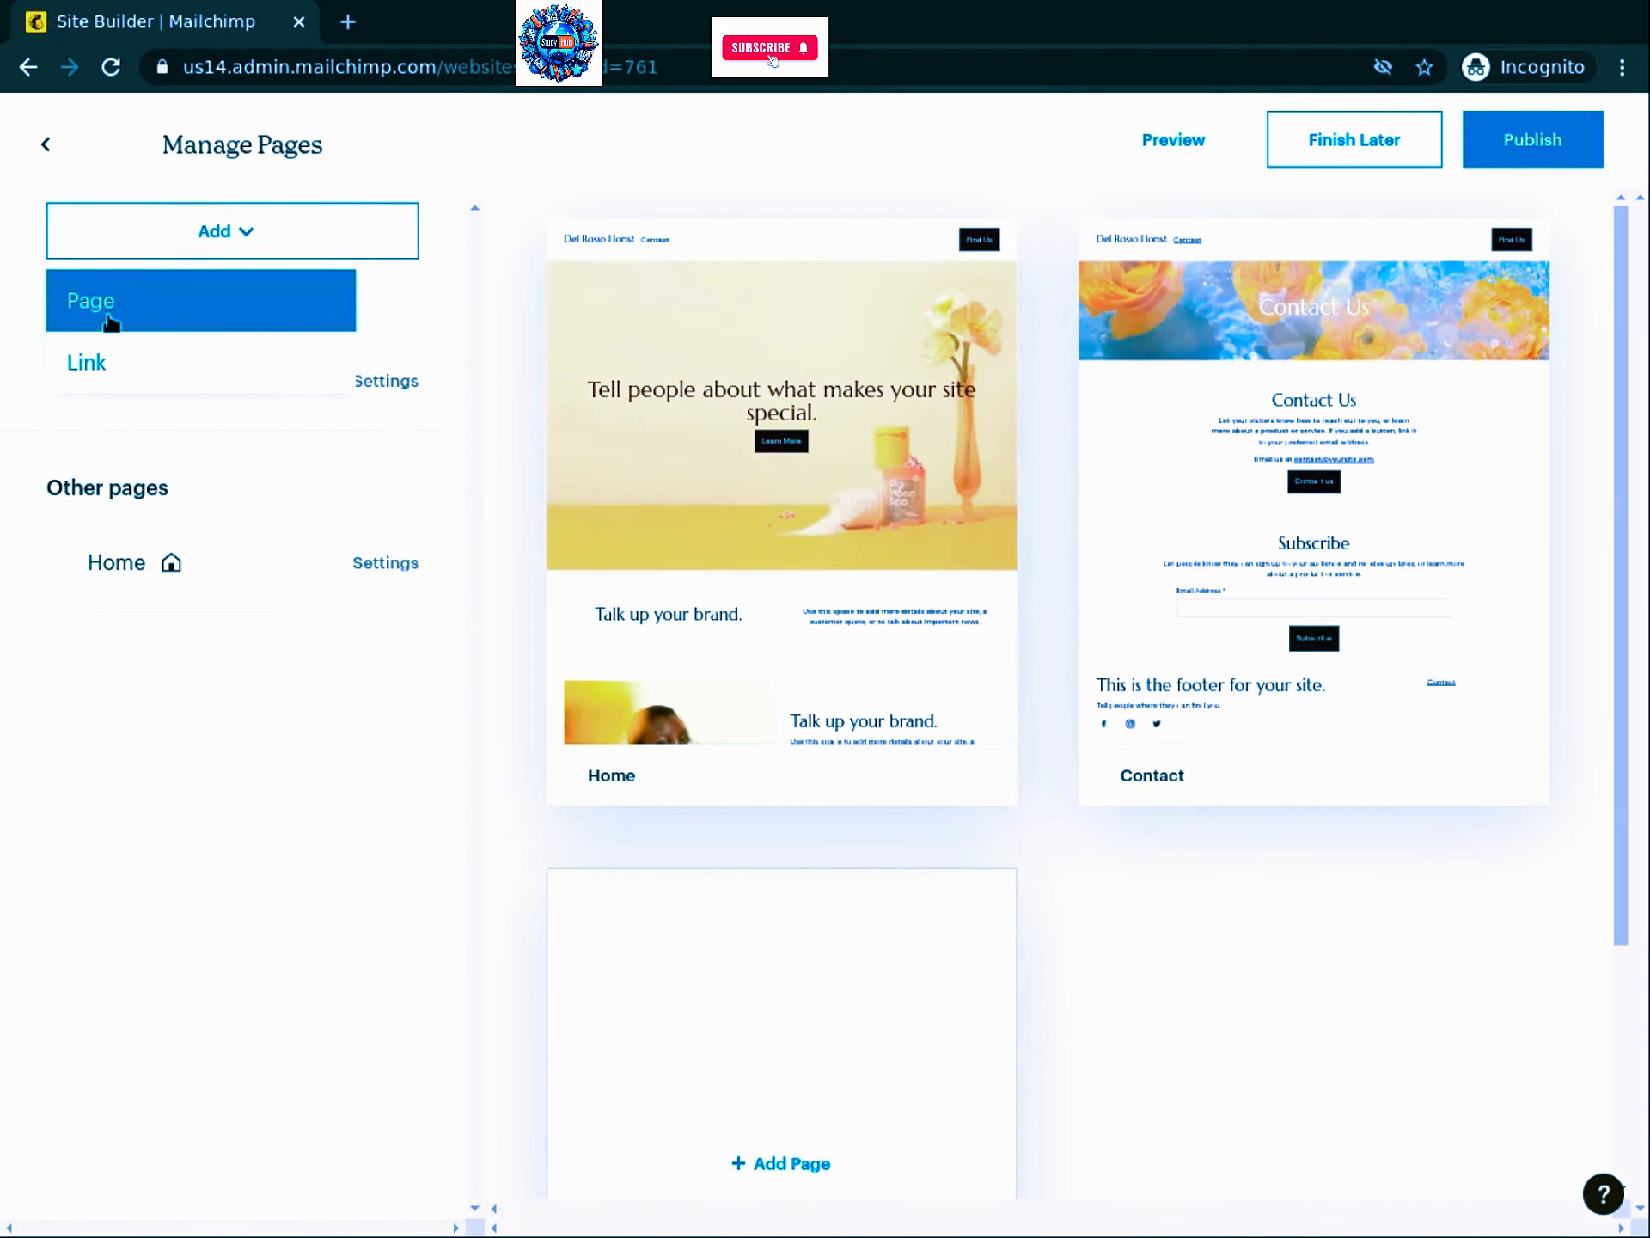
left_click(110, 323)
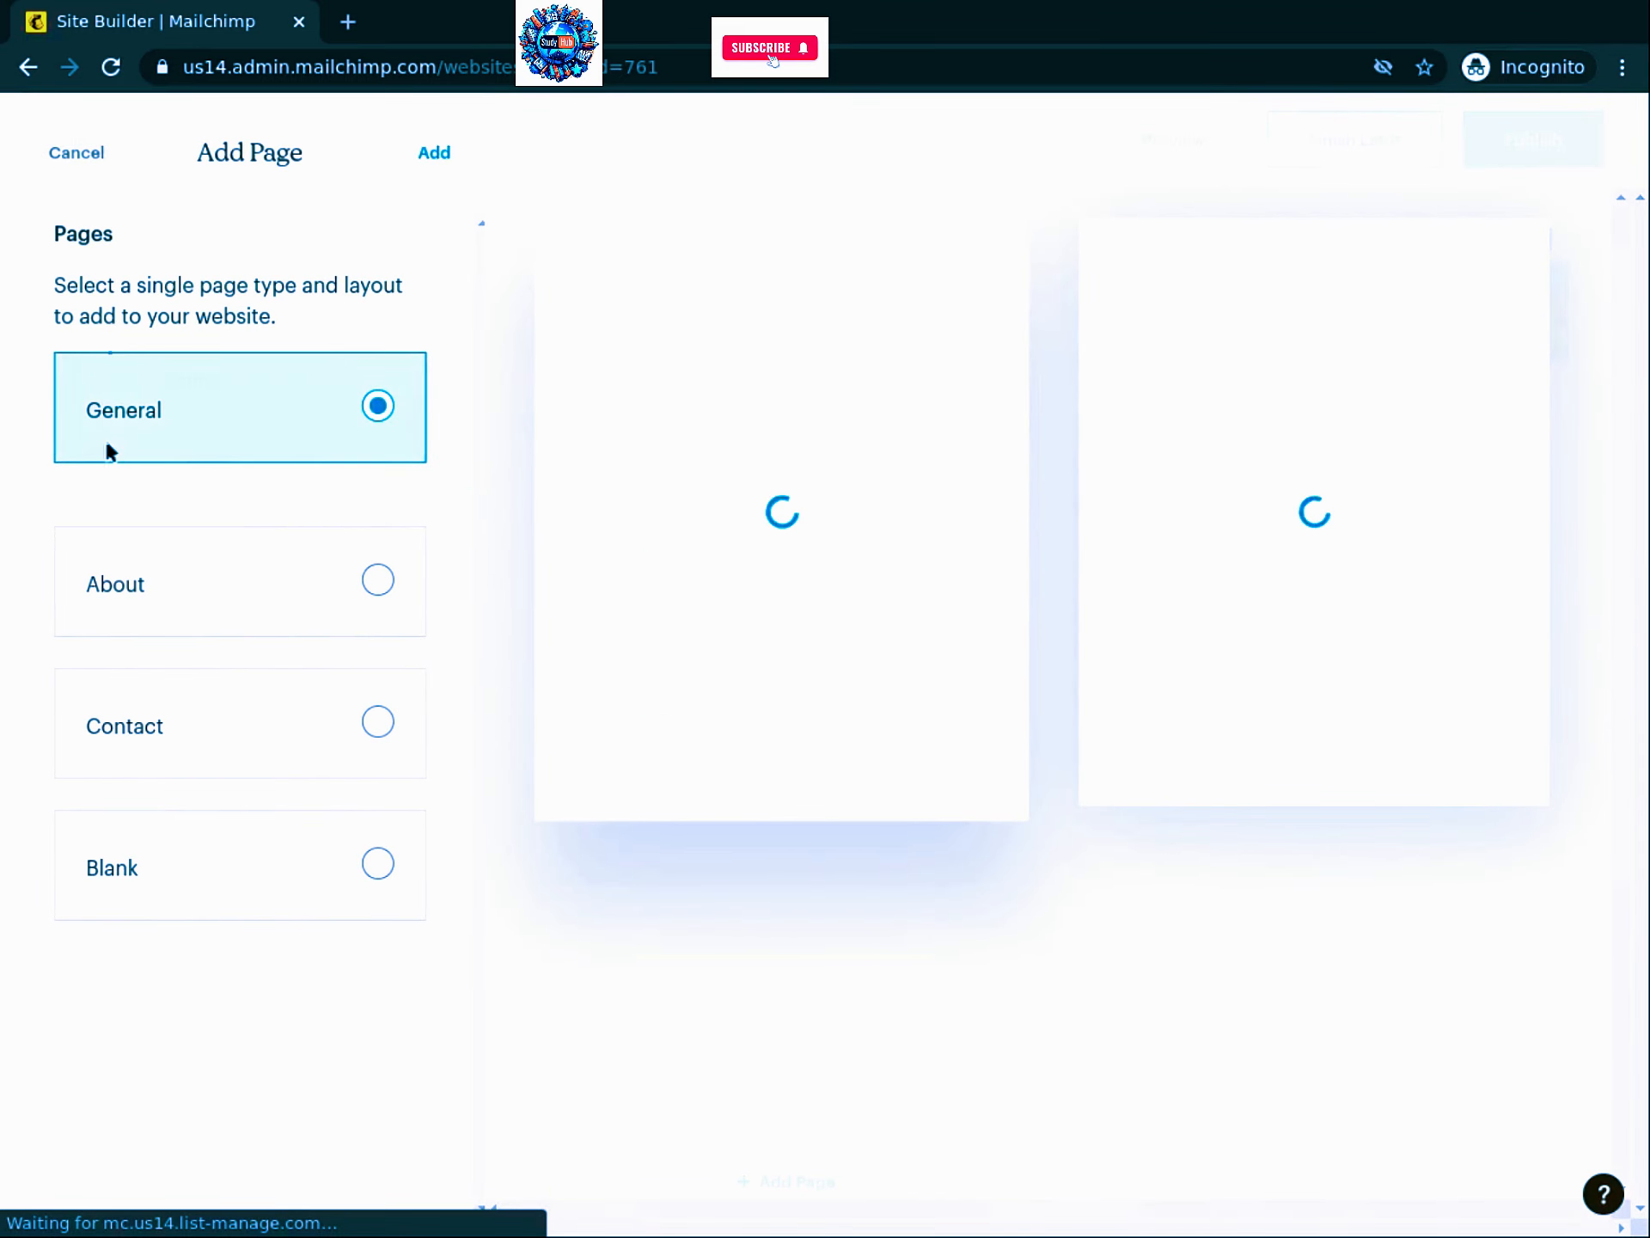
left_click(371, 581)
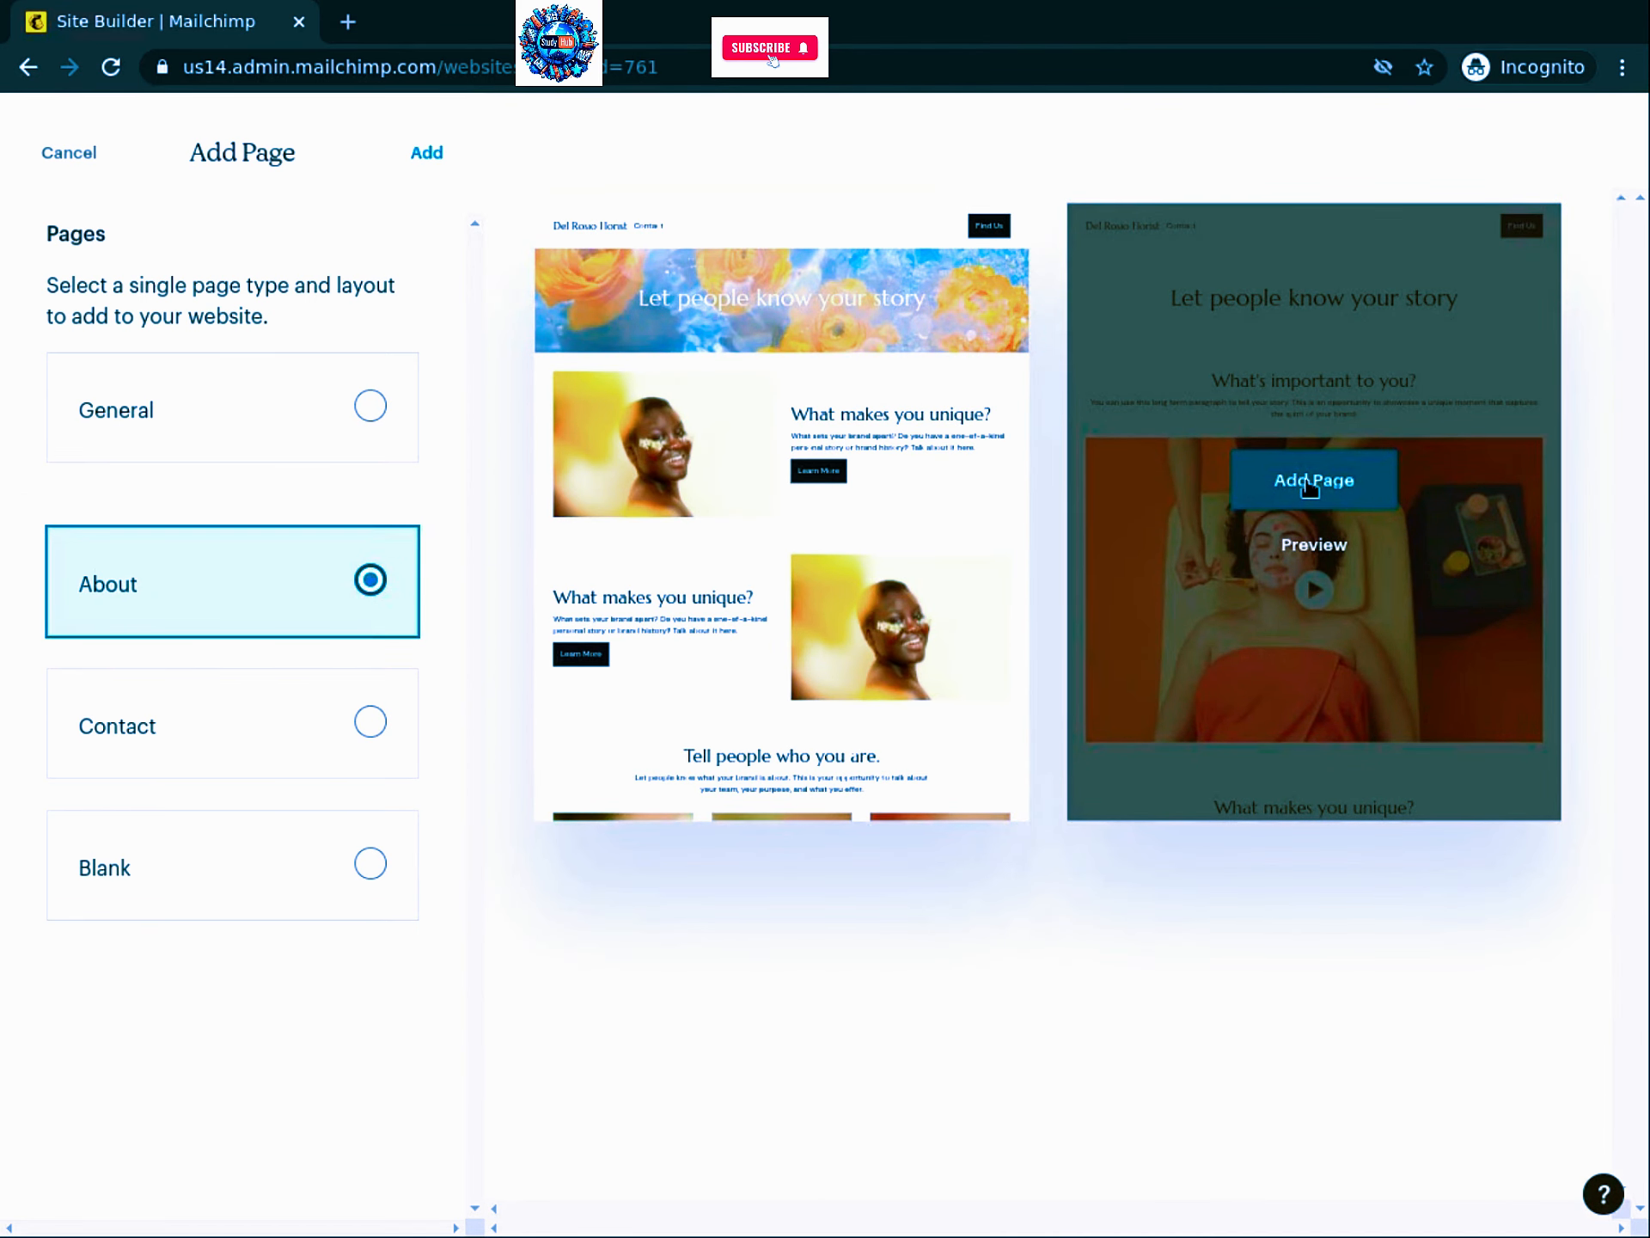
left_click(1308, 487)
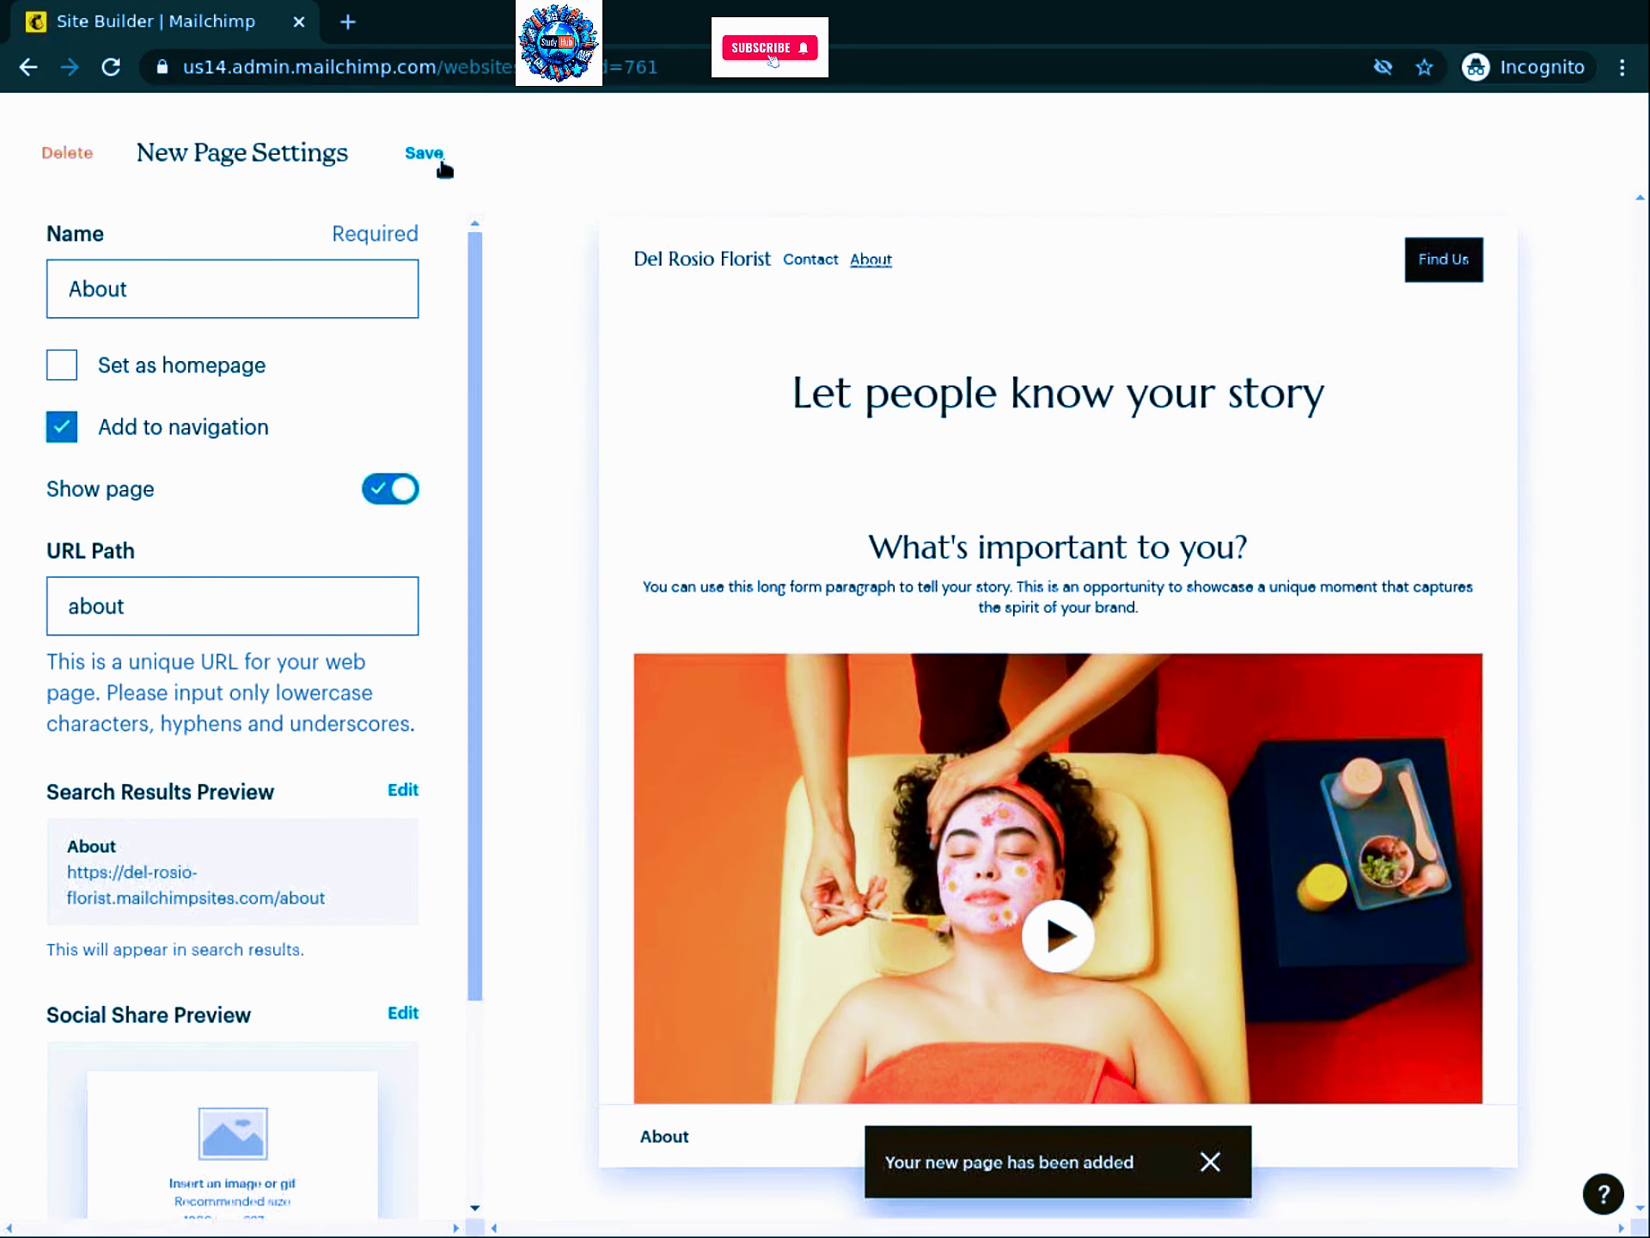
Step: Save the About page settings so the site lists Home, Contact and About
left_click(425, 155)
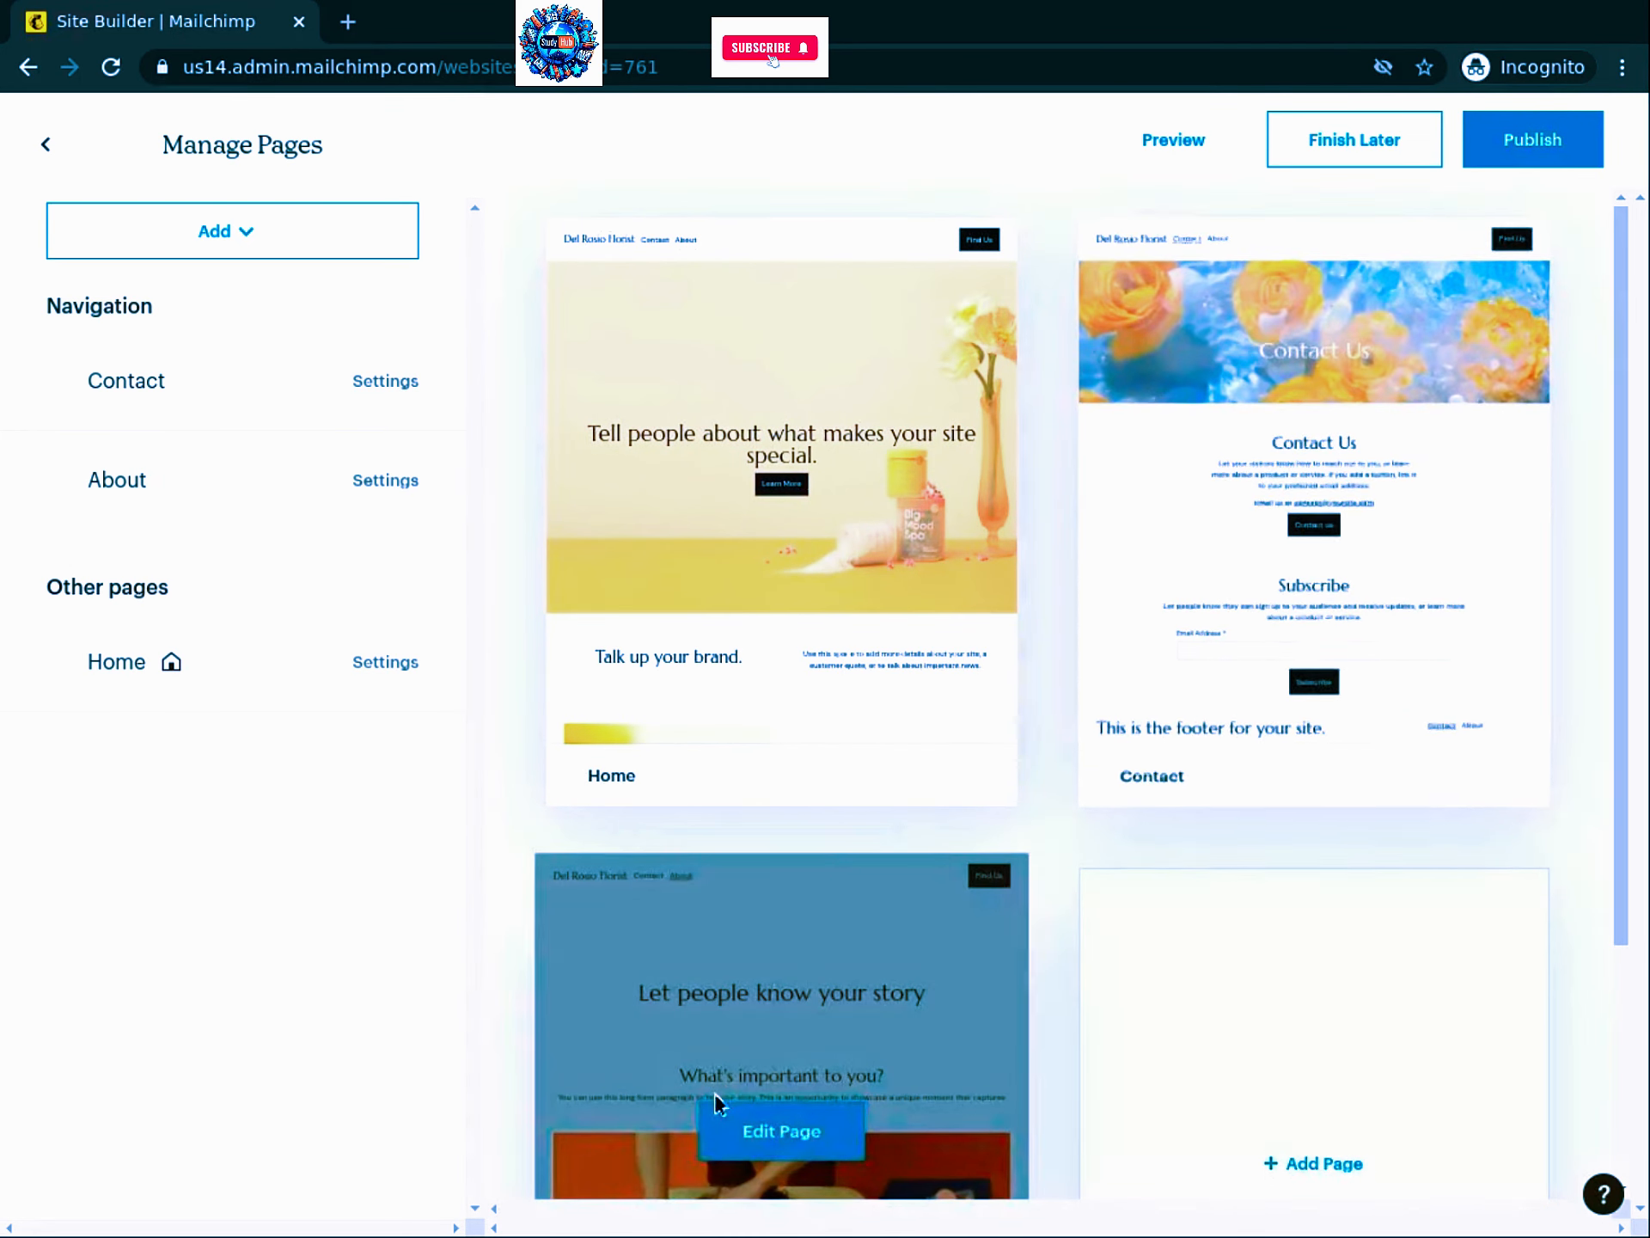
mouse_move(693, 1053)
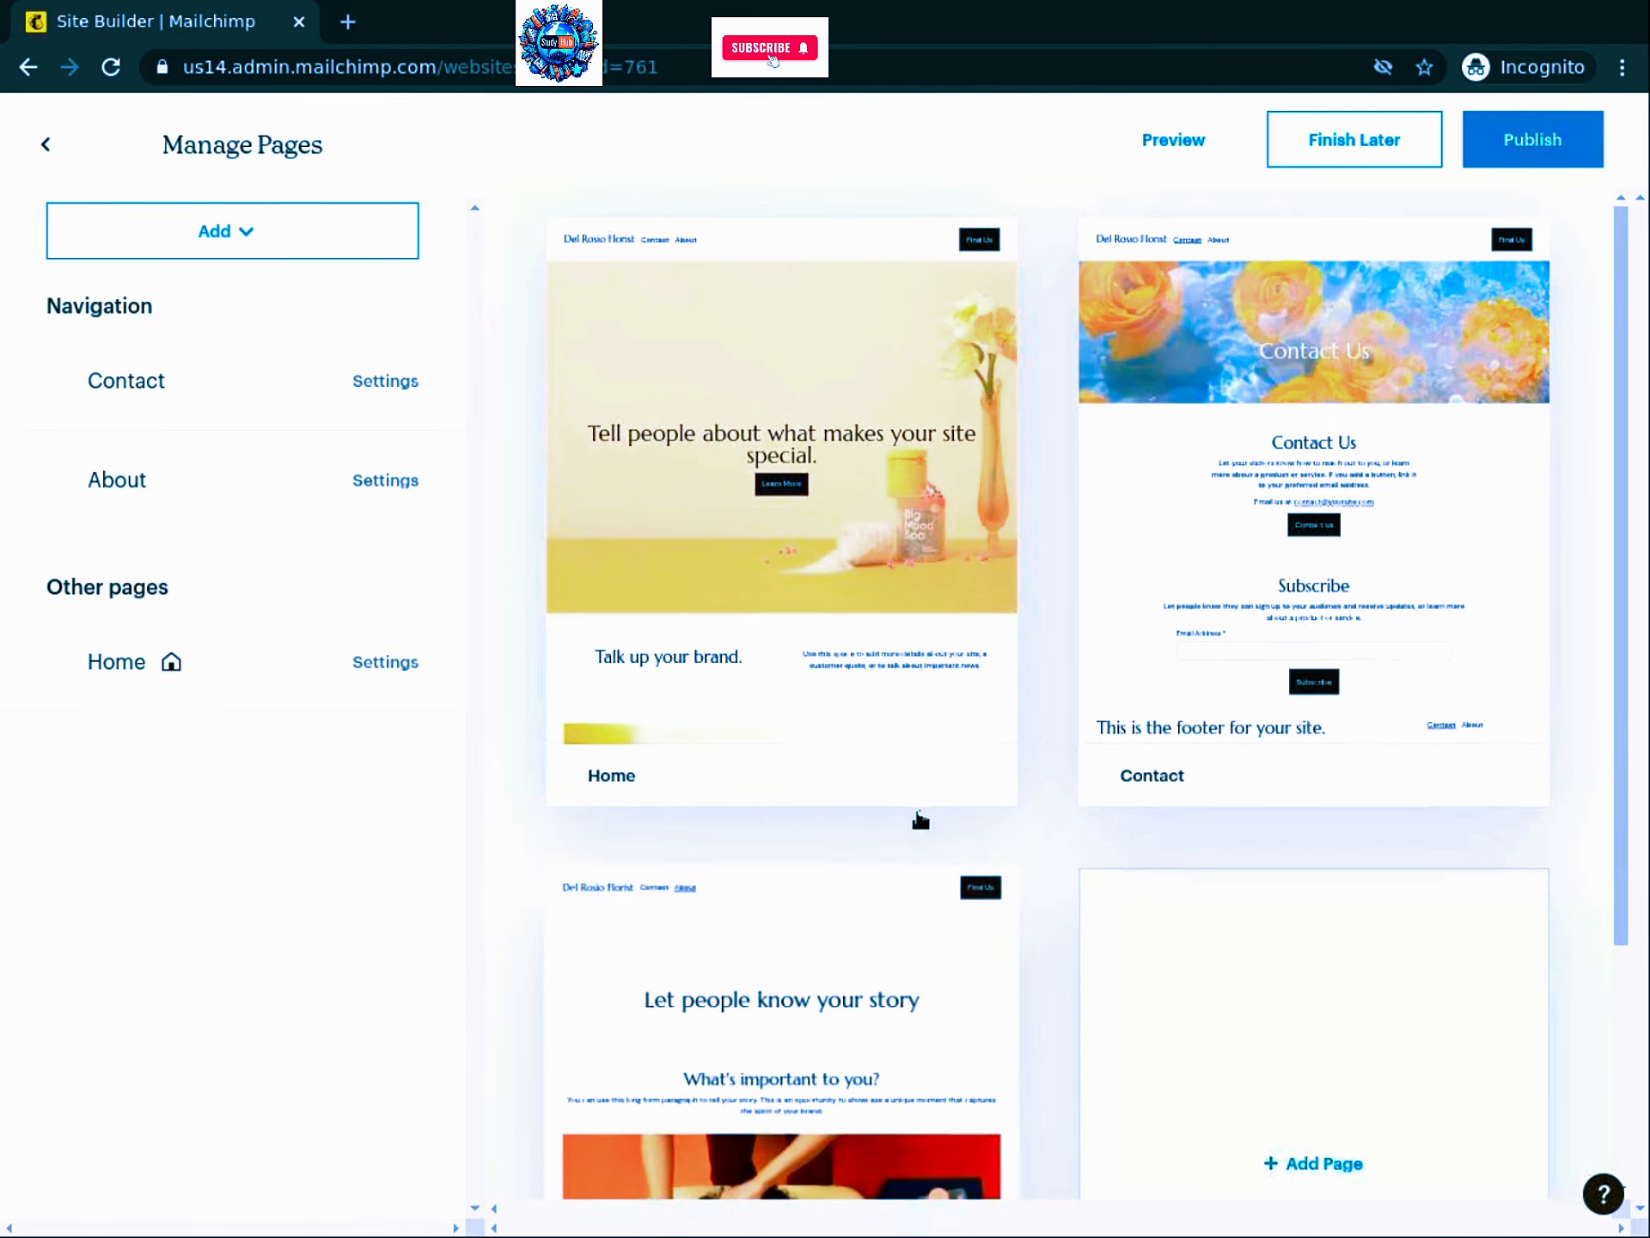
mouse_move(931, 804)
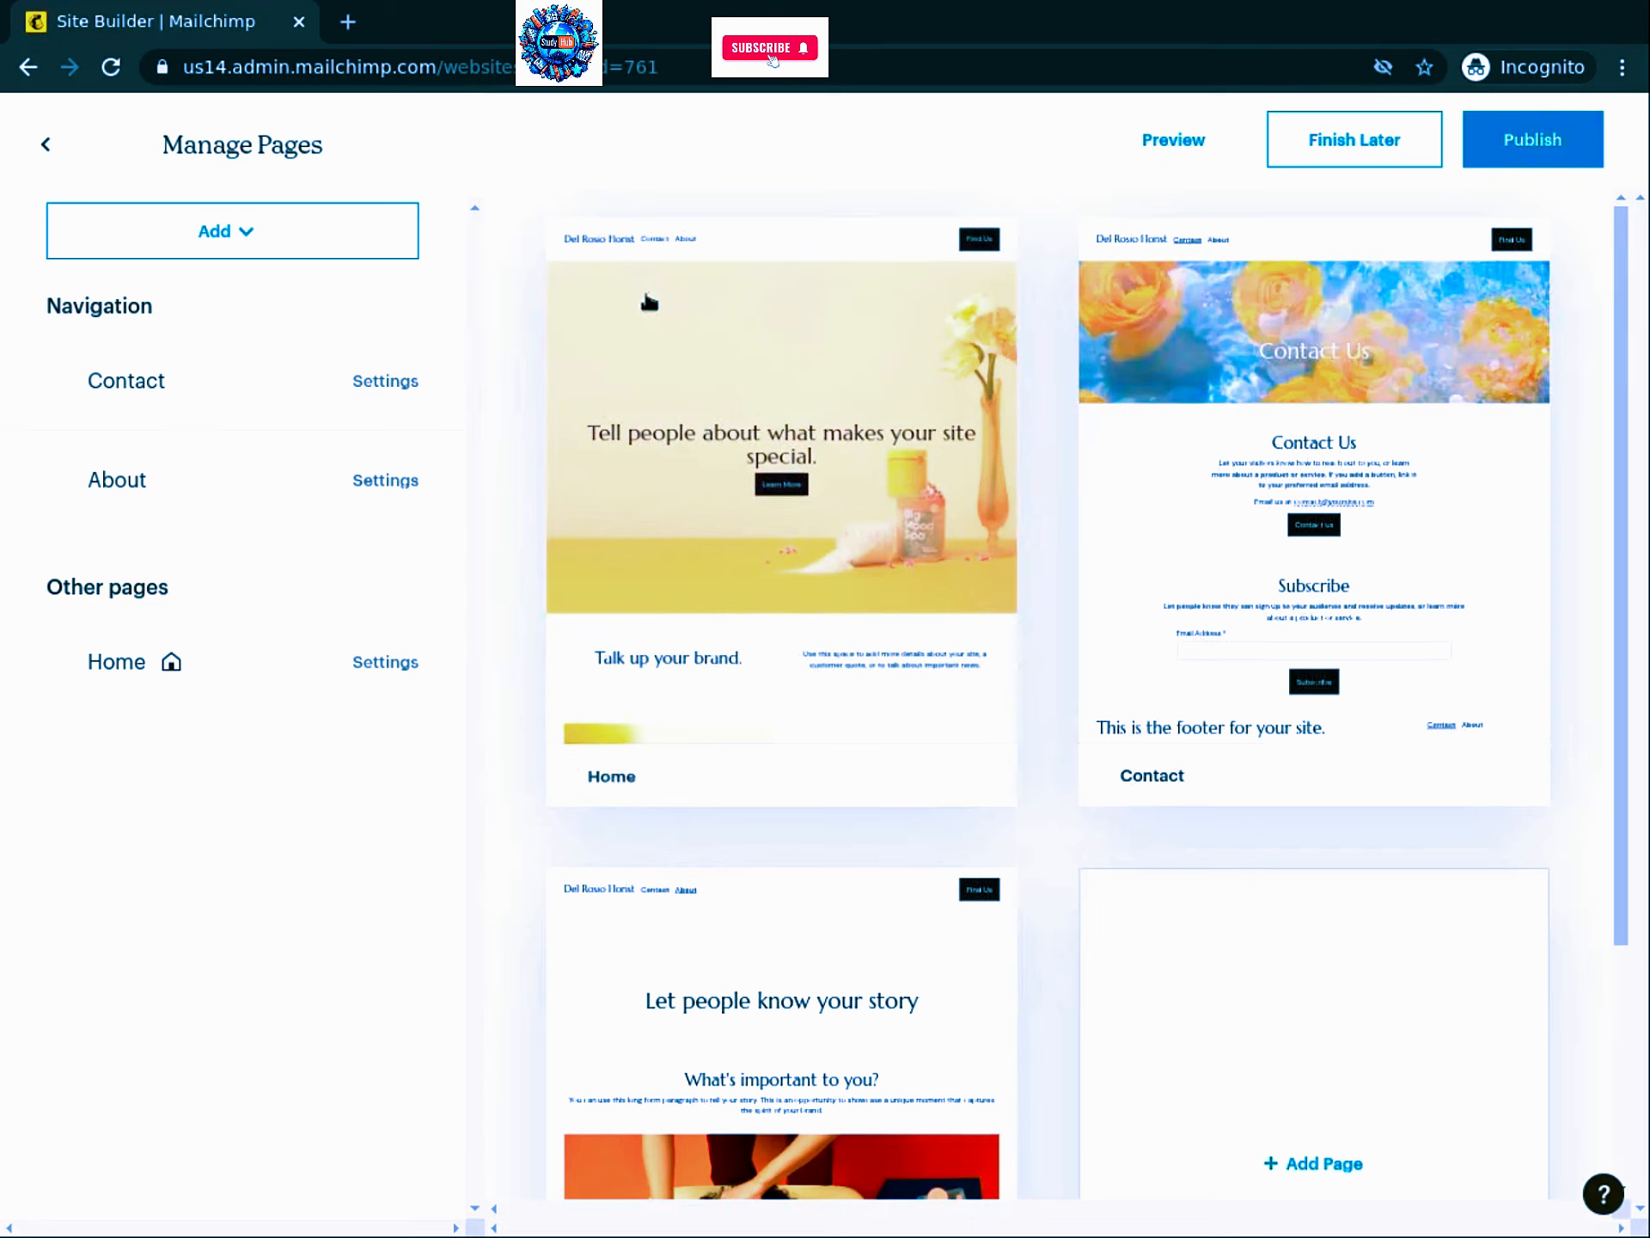
mouse_move(647, 303)
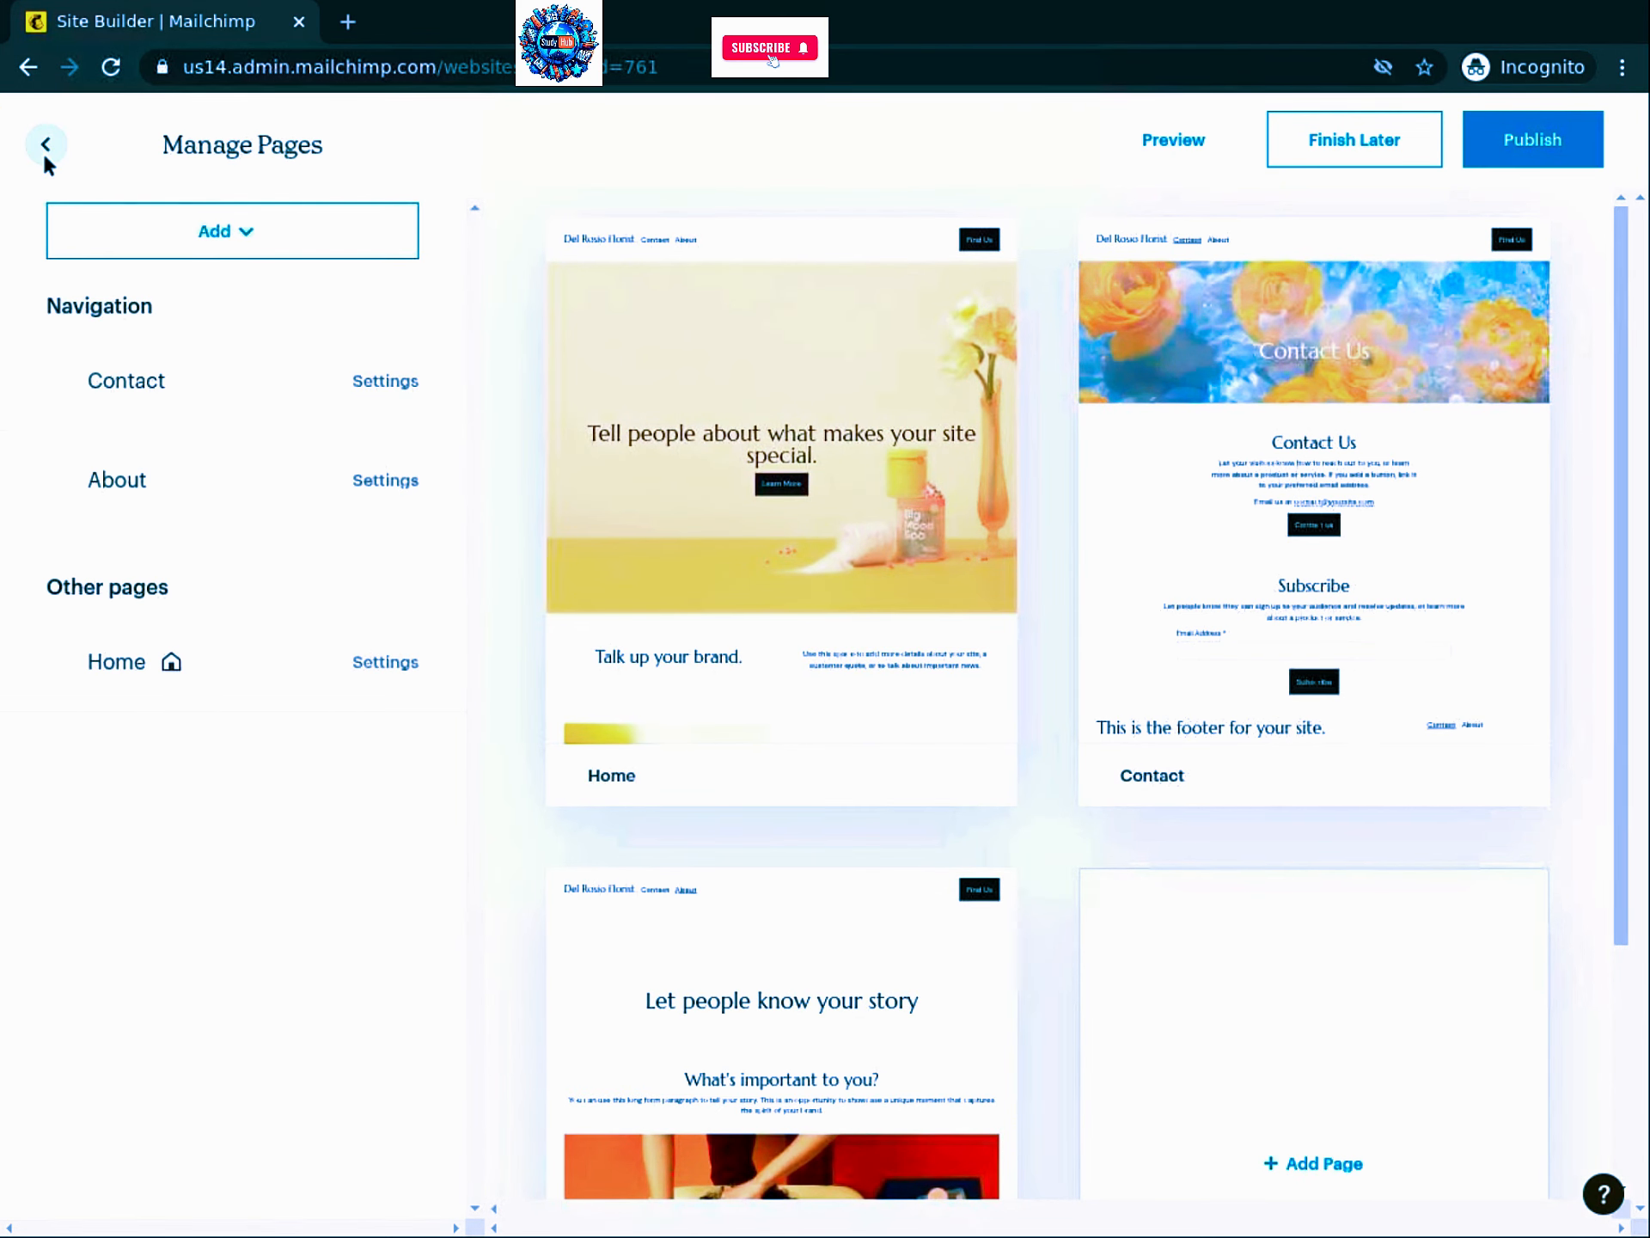
Step: Open the site's Styles > Colors settings and list the palettes, with Cool currently applied
left_click(46, 146)
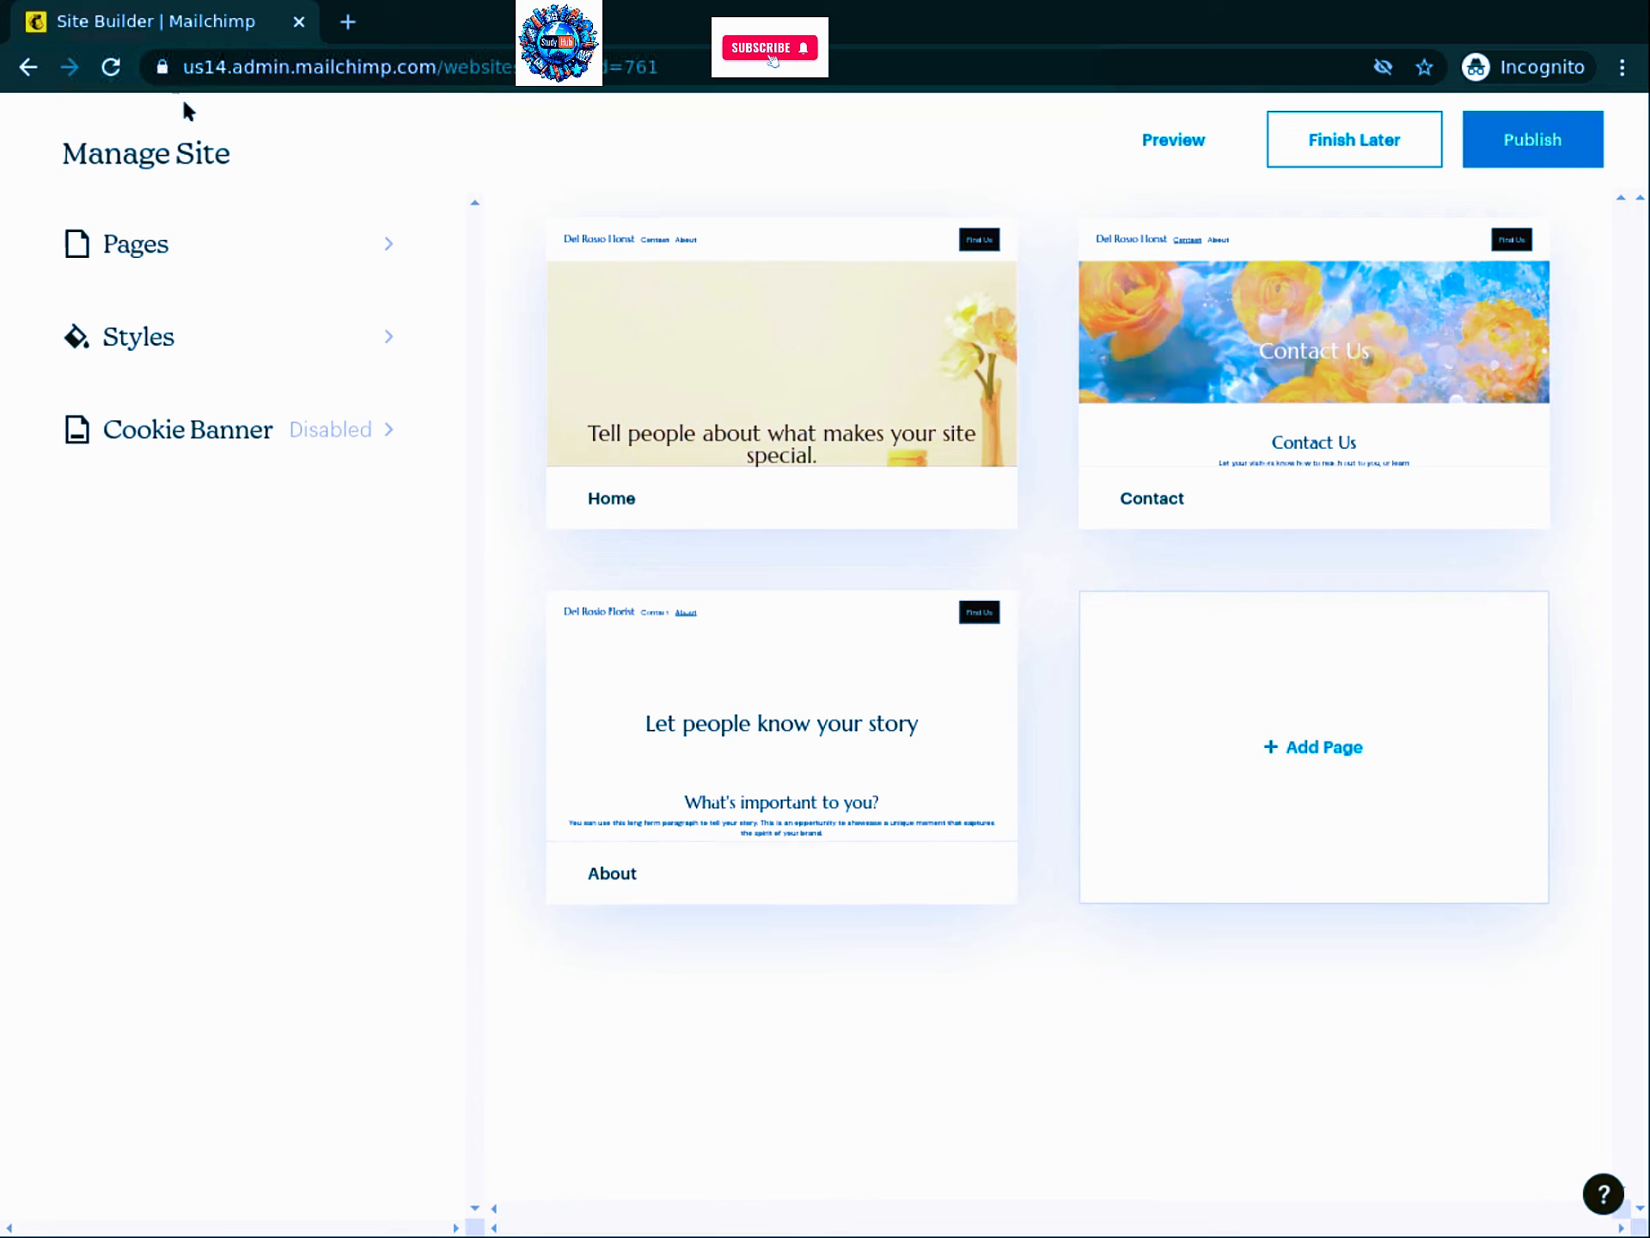
left_click(127, 354)
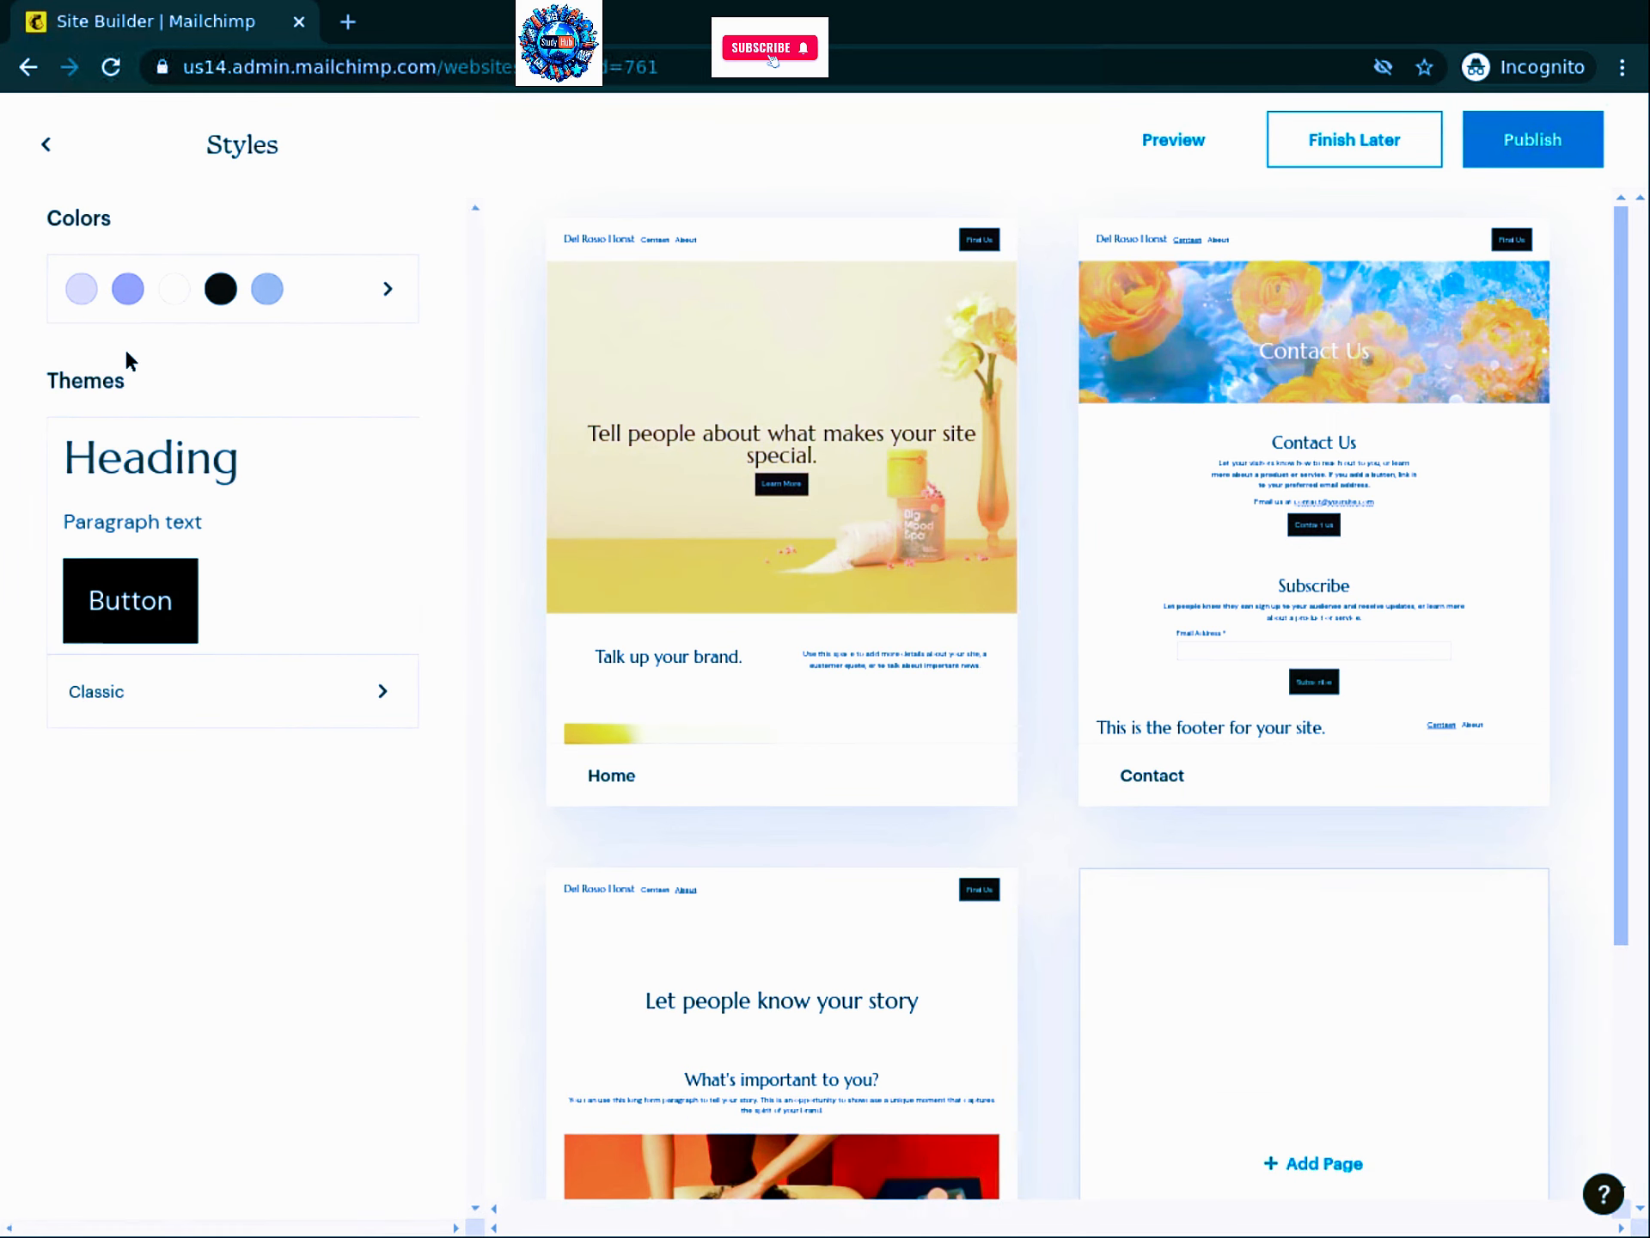
left_click(169, 299)
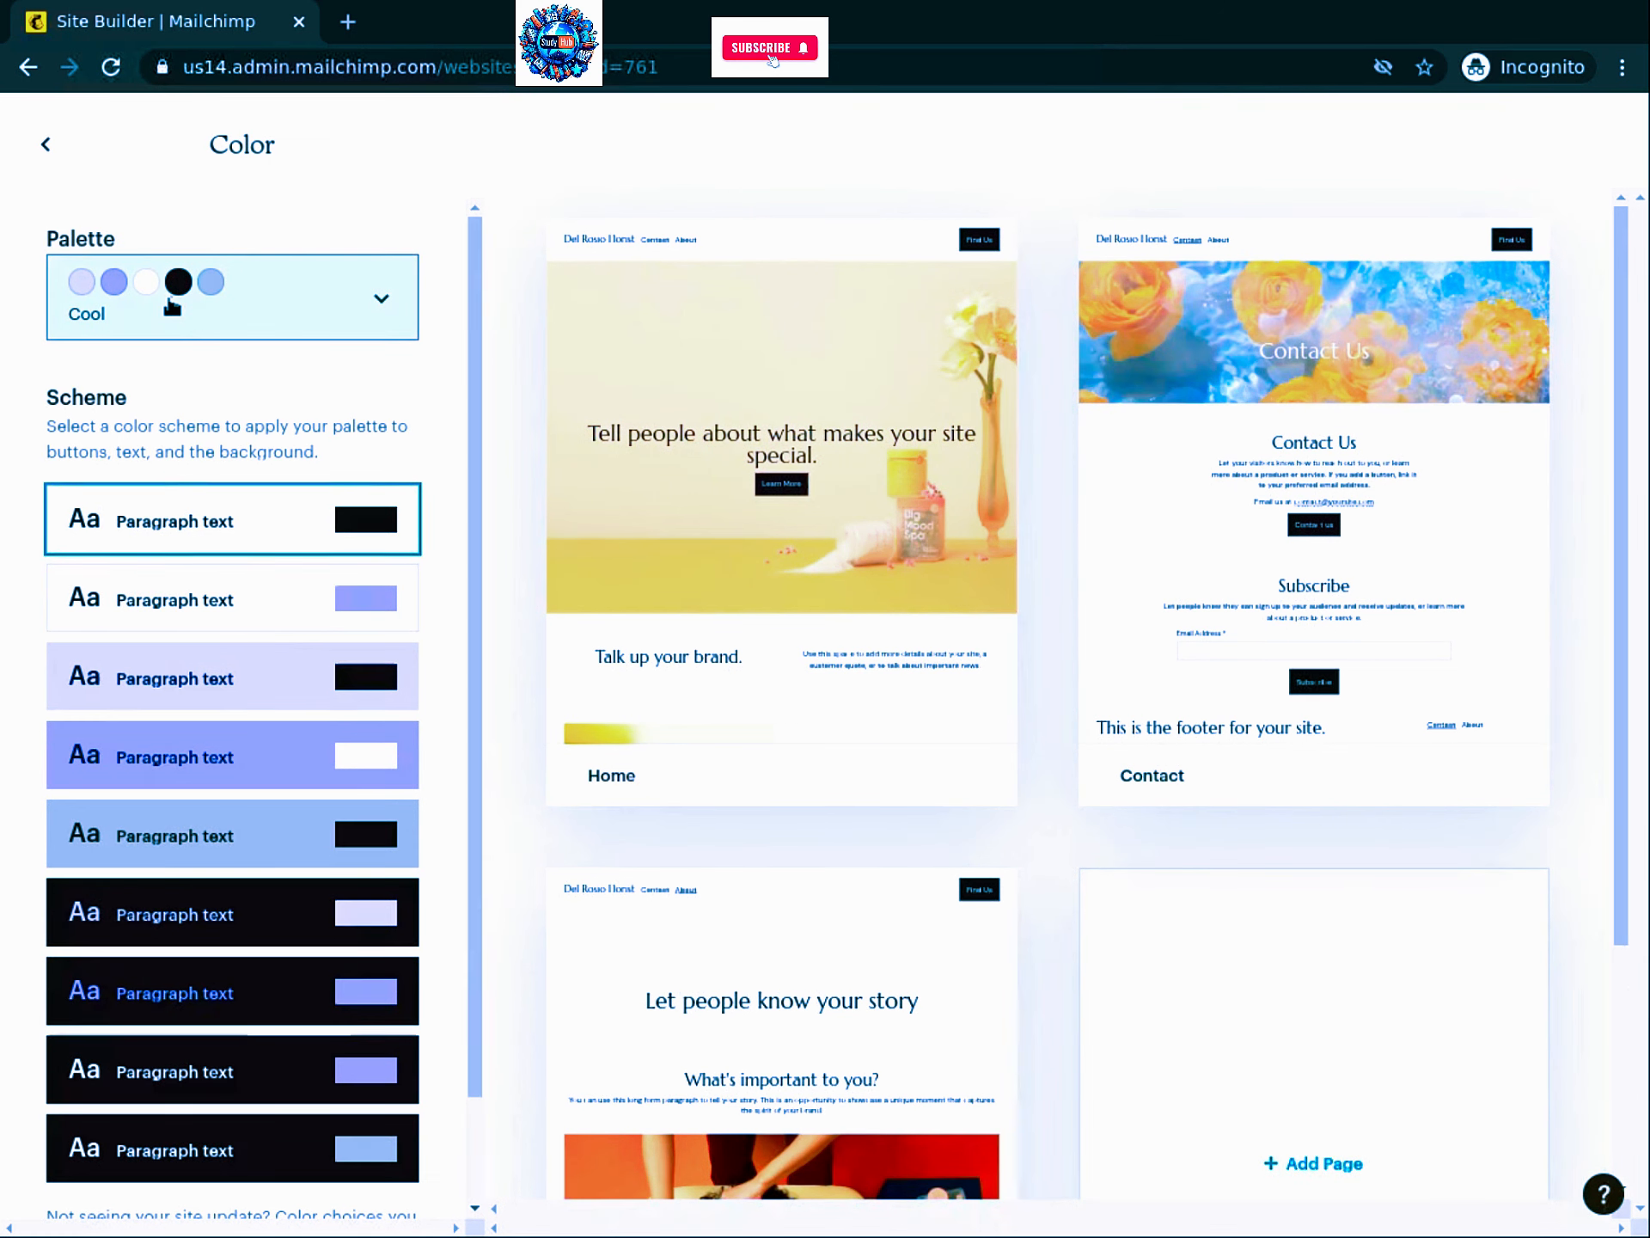
left_click(383, 299)
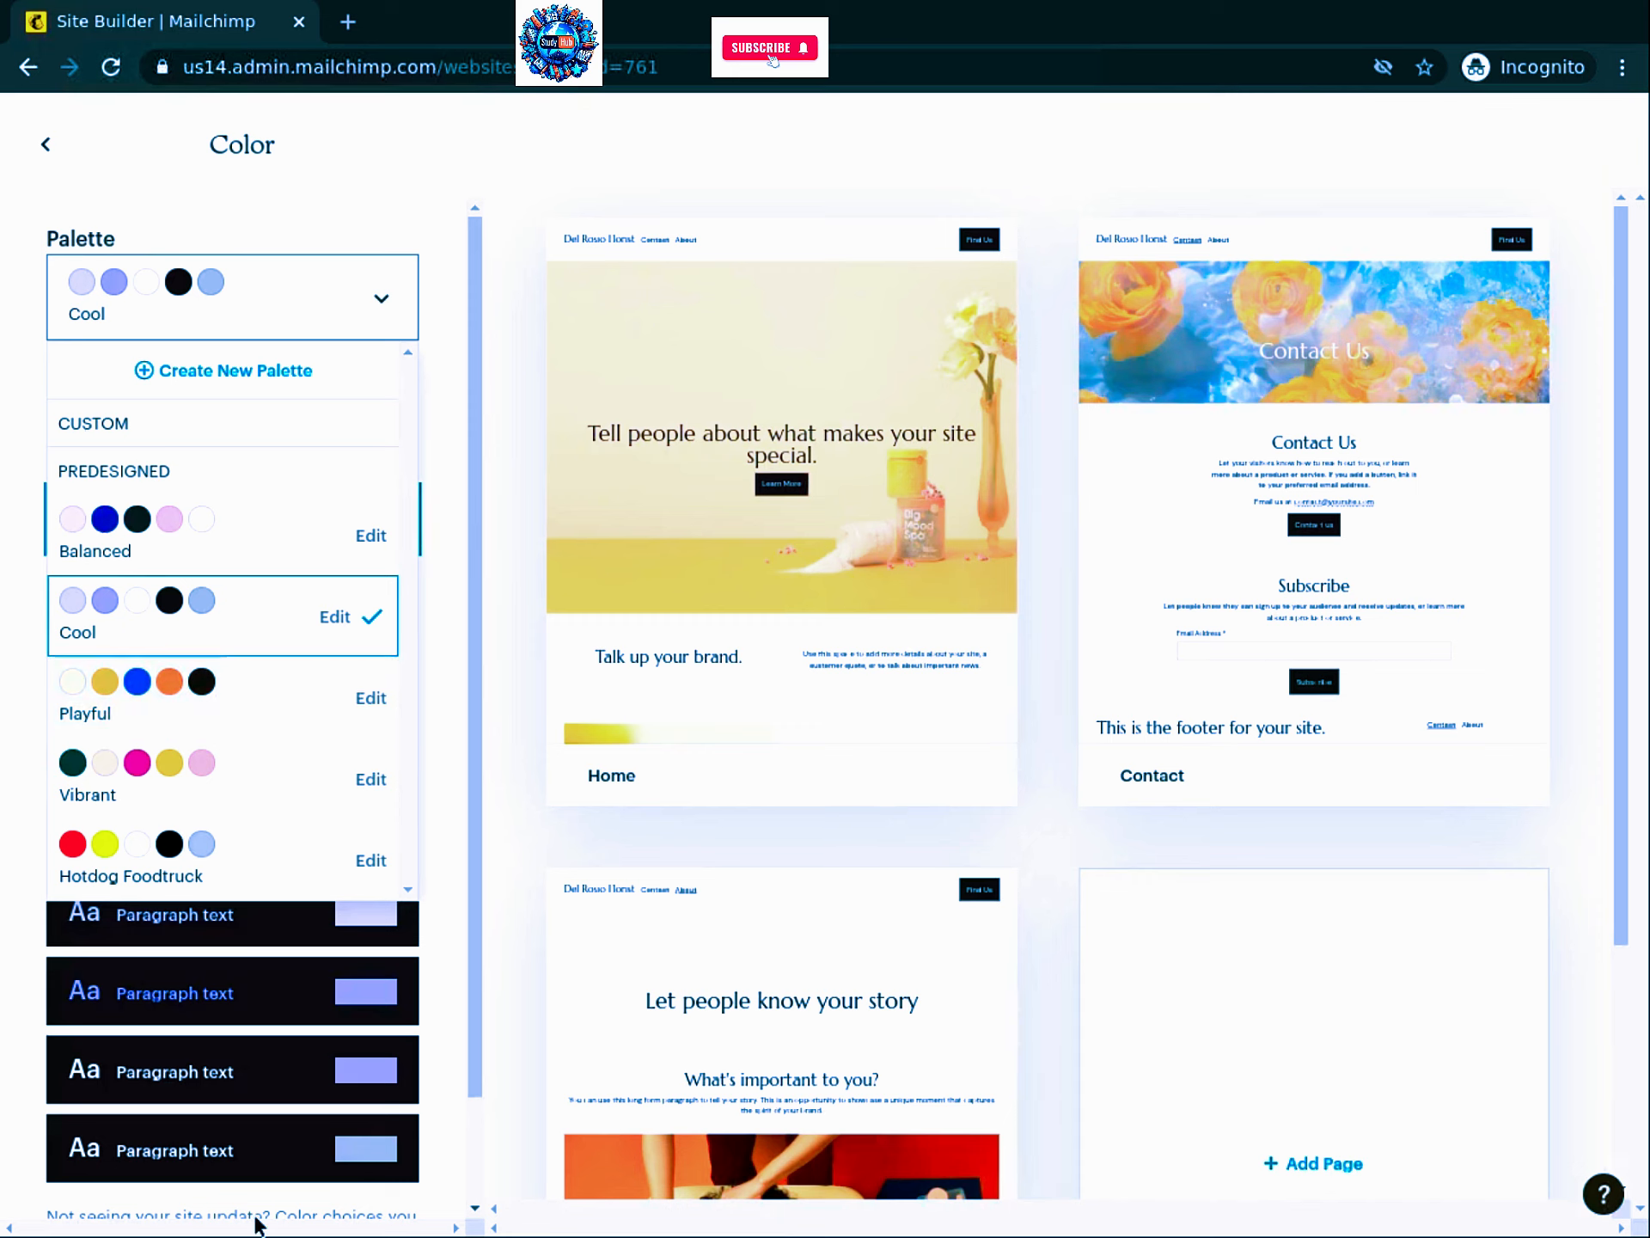
Step: Apply the Vibrant palette with the dark-green scheme and white accents
left_click(135, 763)
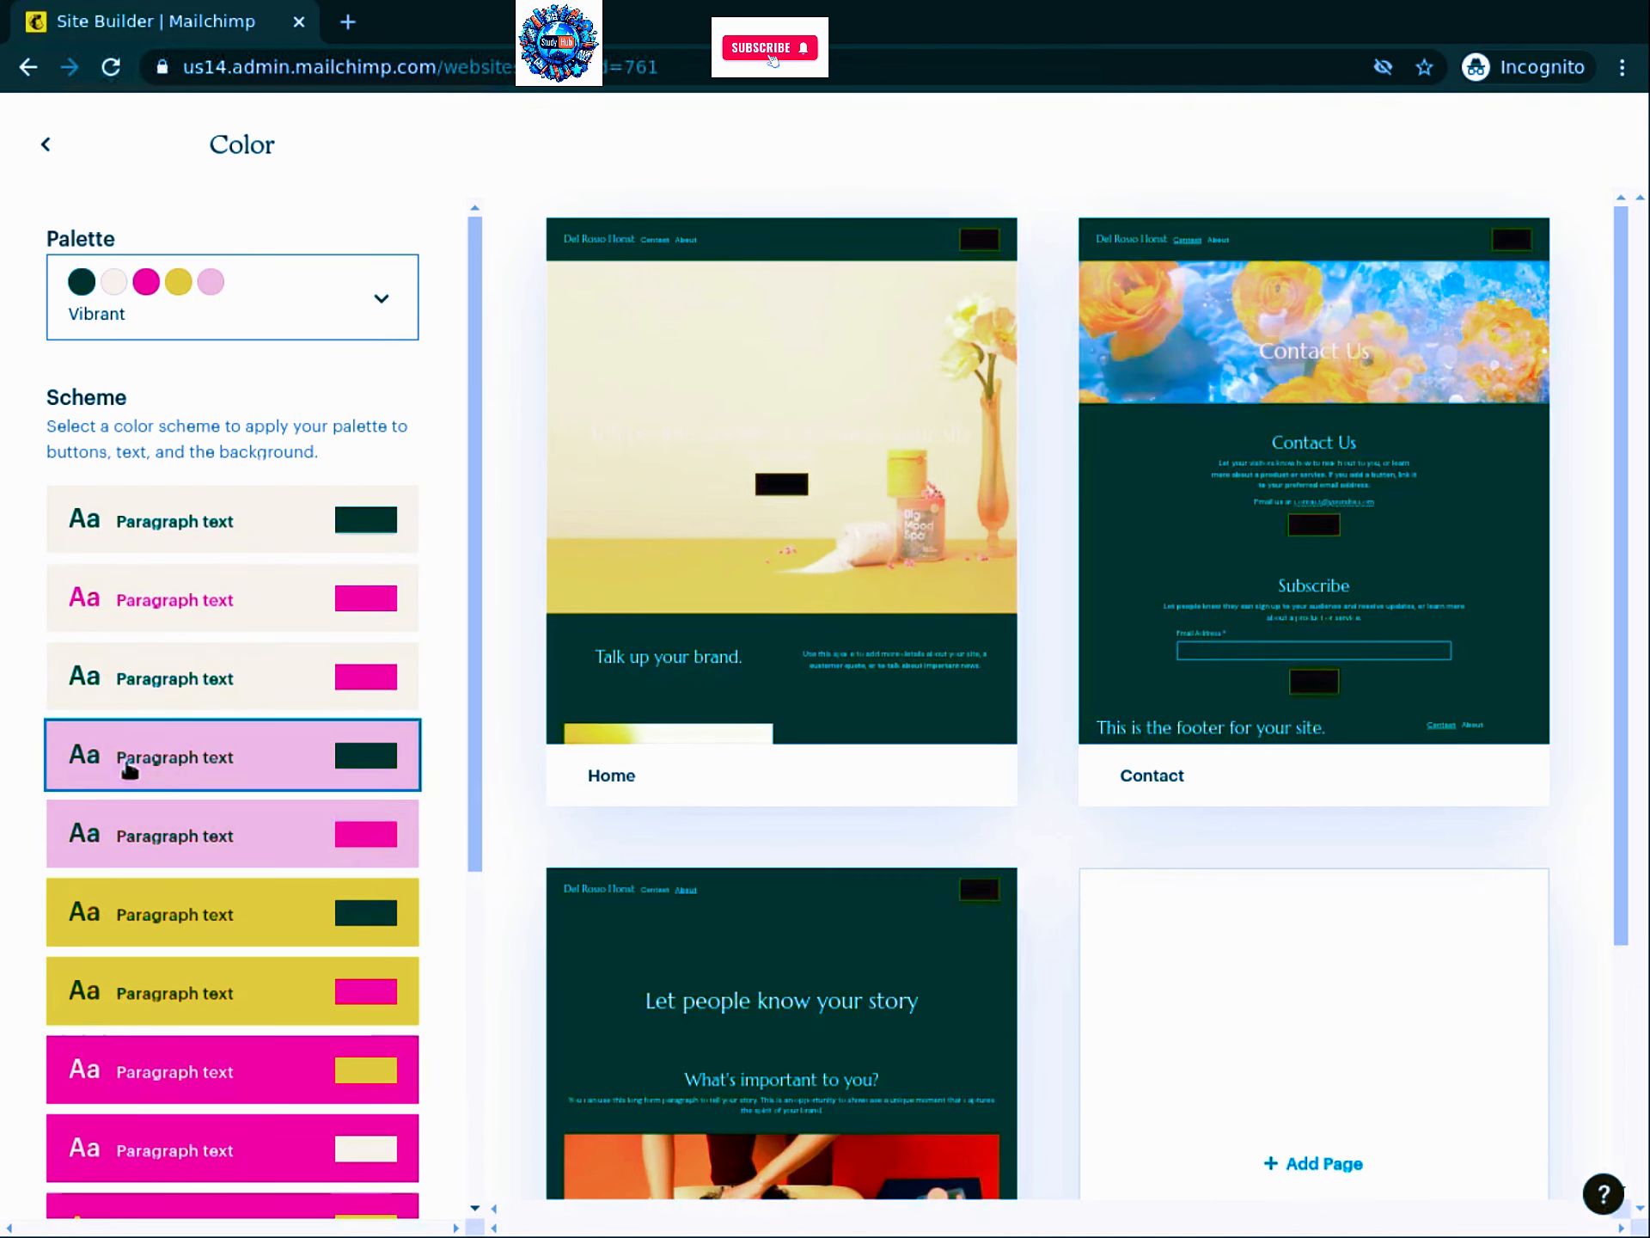
left_click_drag(474, 358, 475, 924)
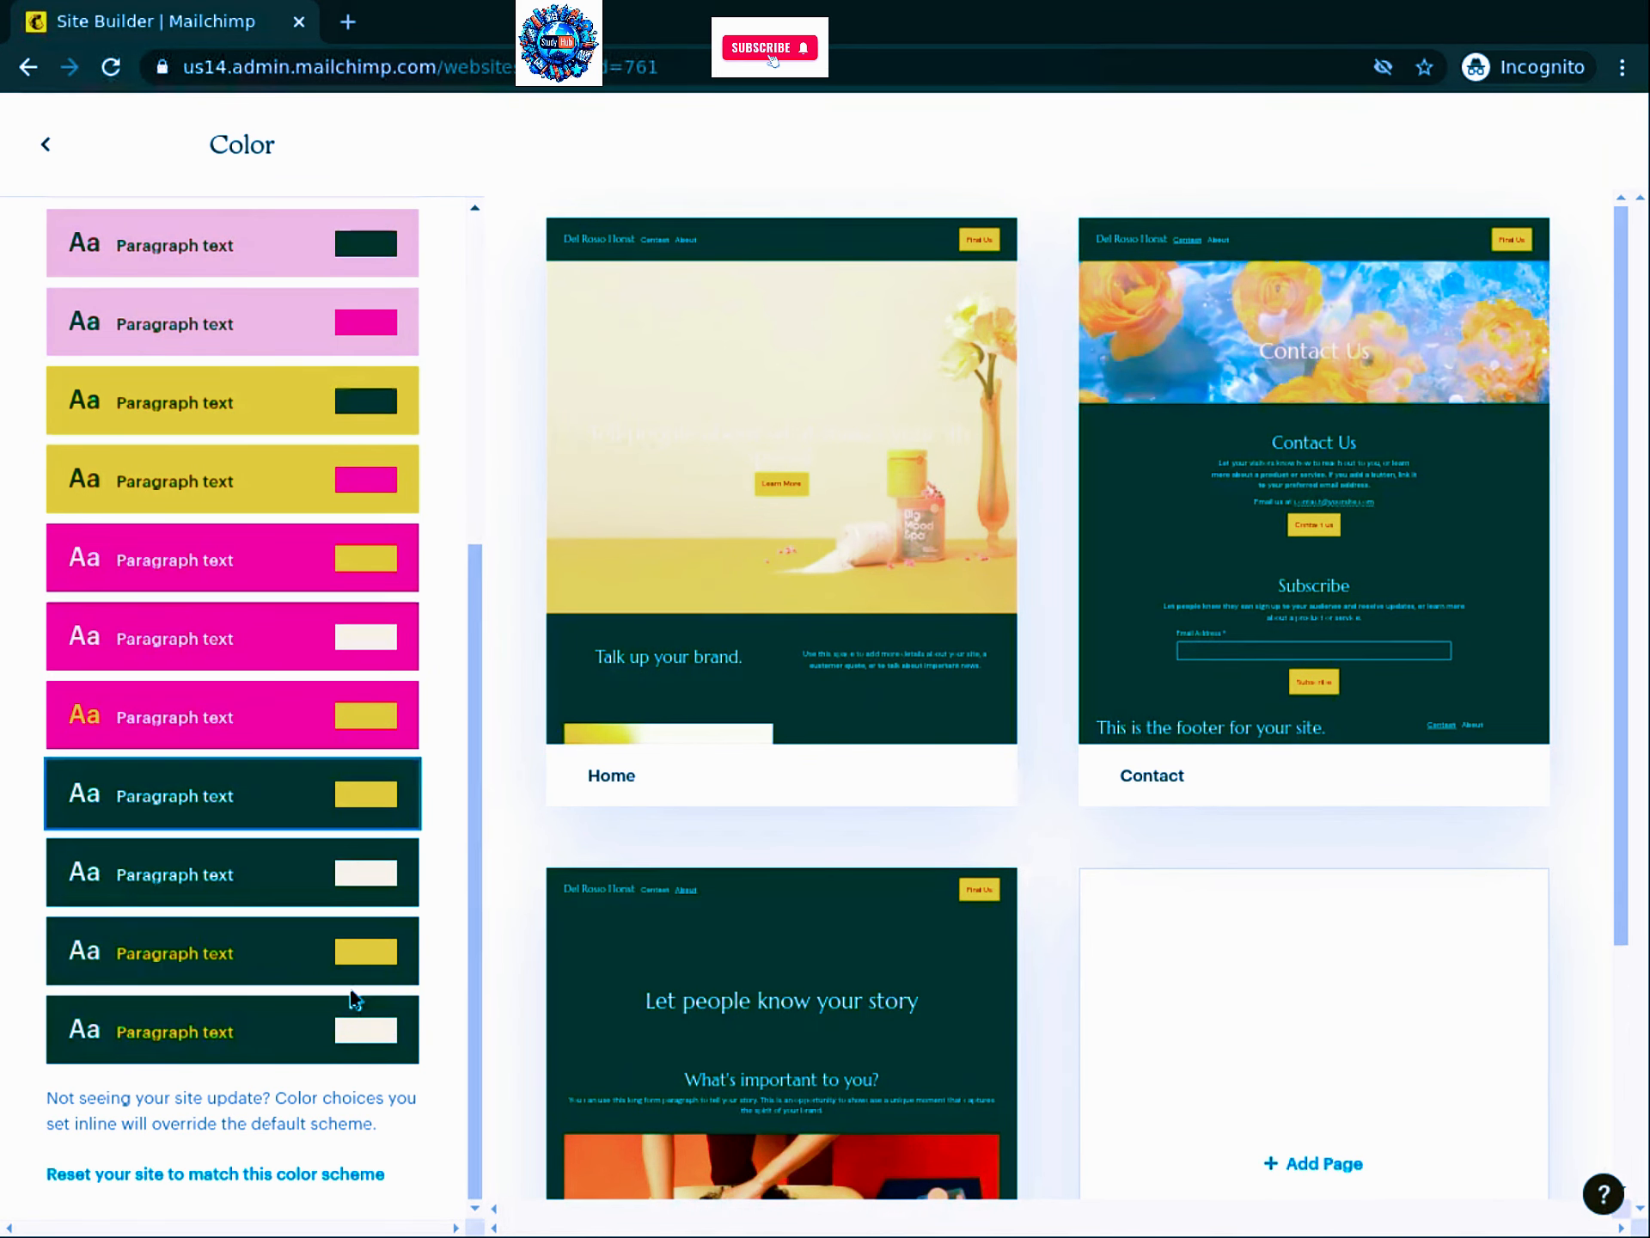
left_click(267, 949)
left_click(138, 875)
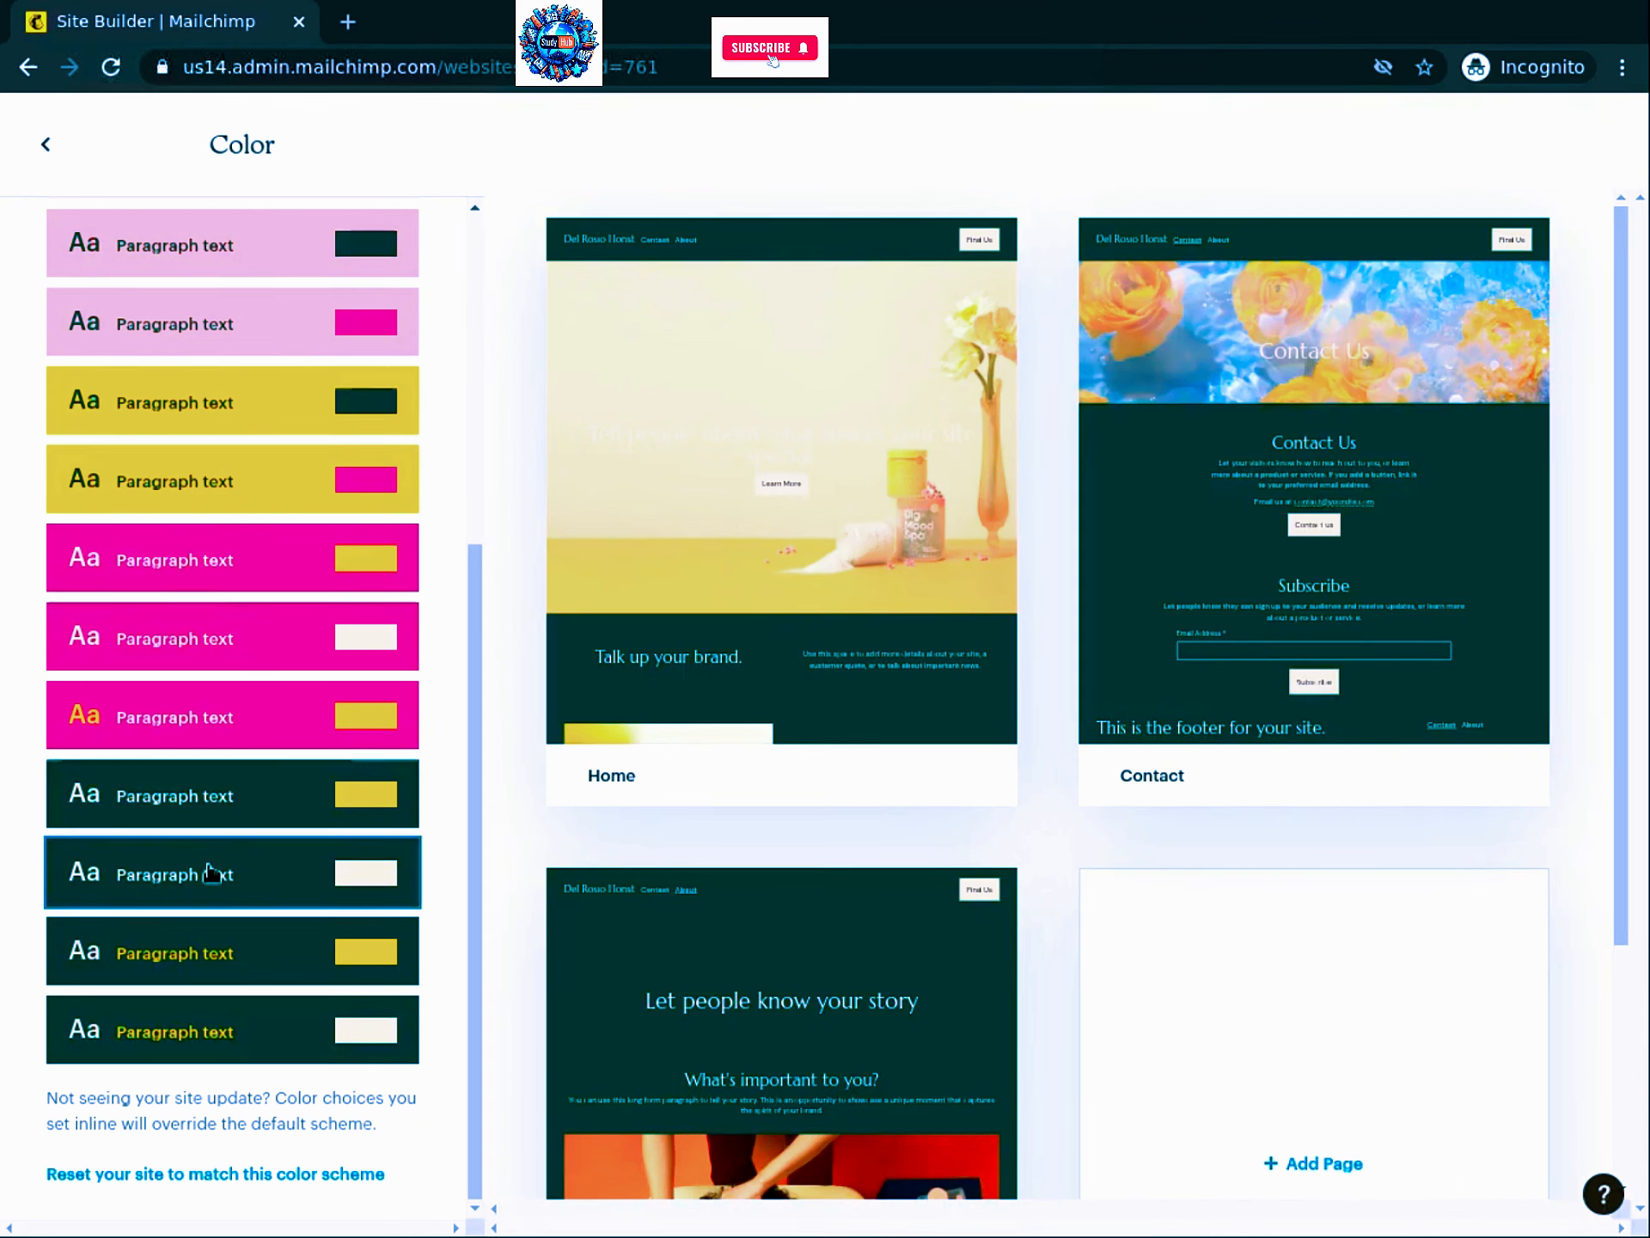
left_click(47, 145)
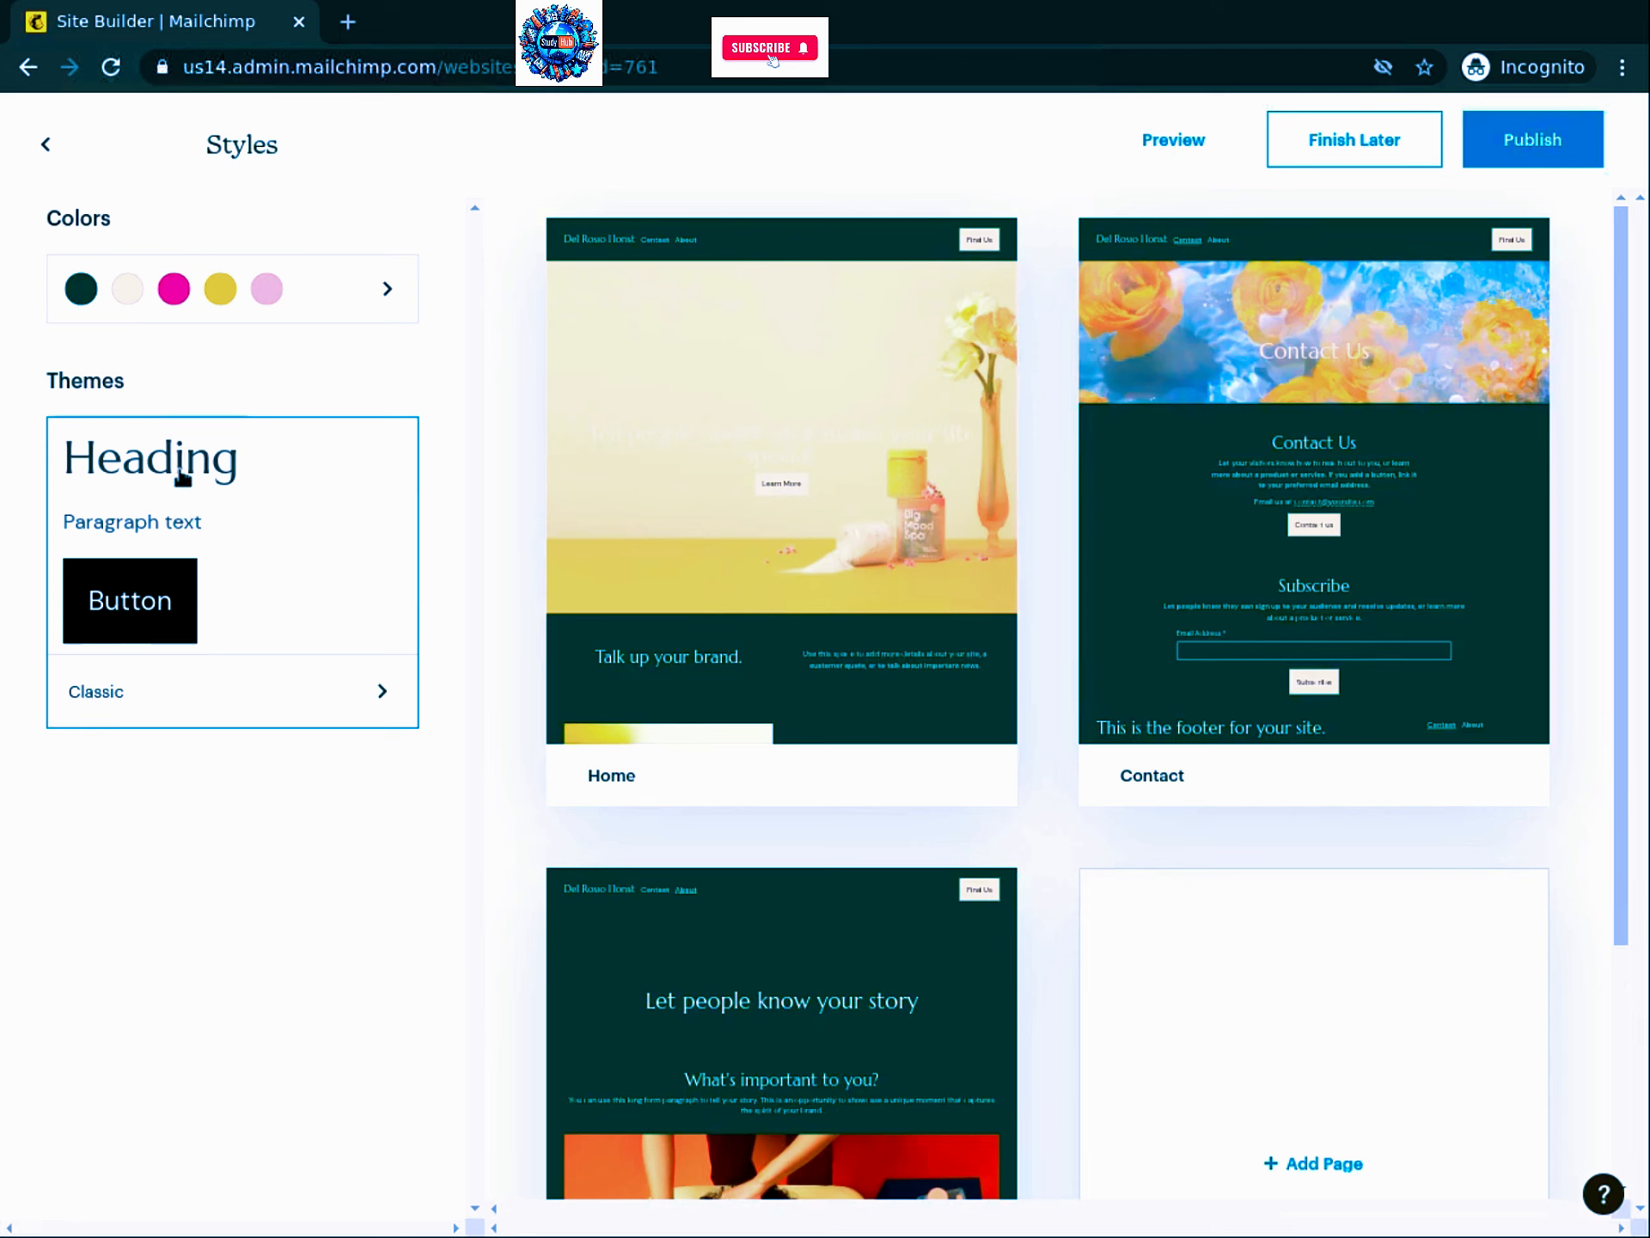
left_click(250, 576)
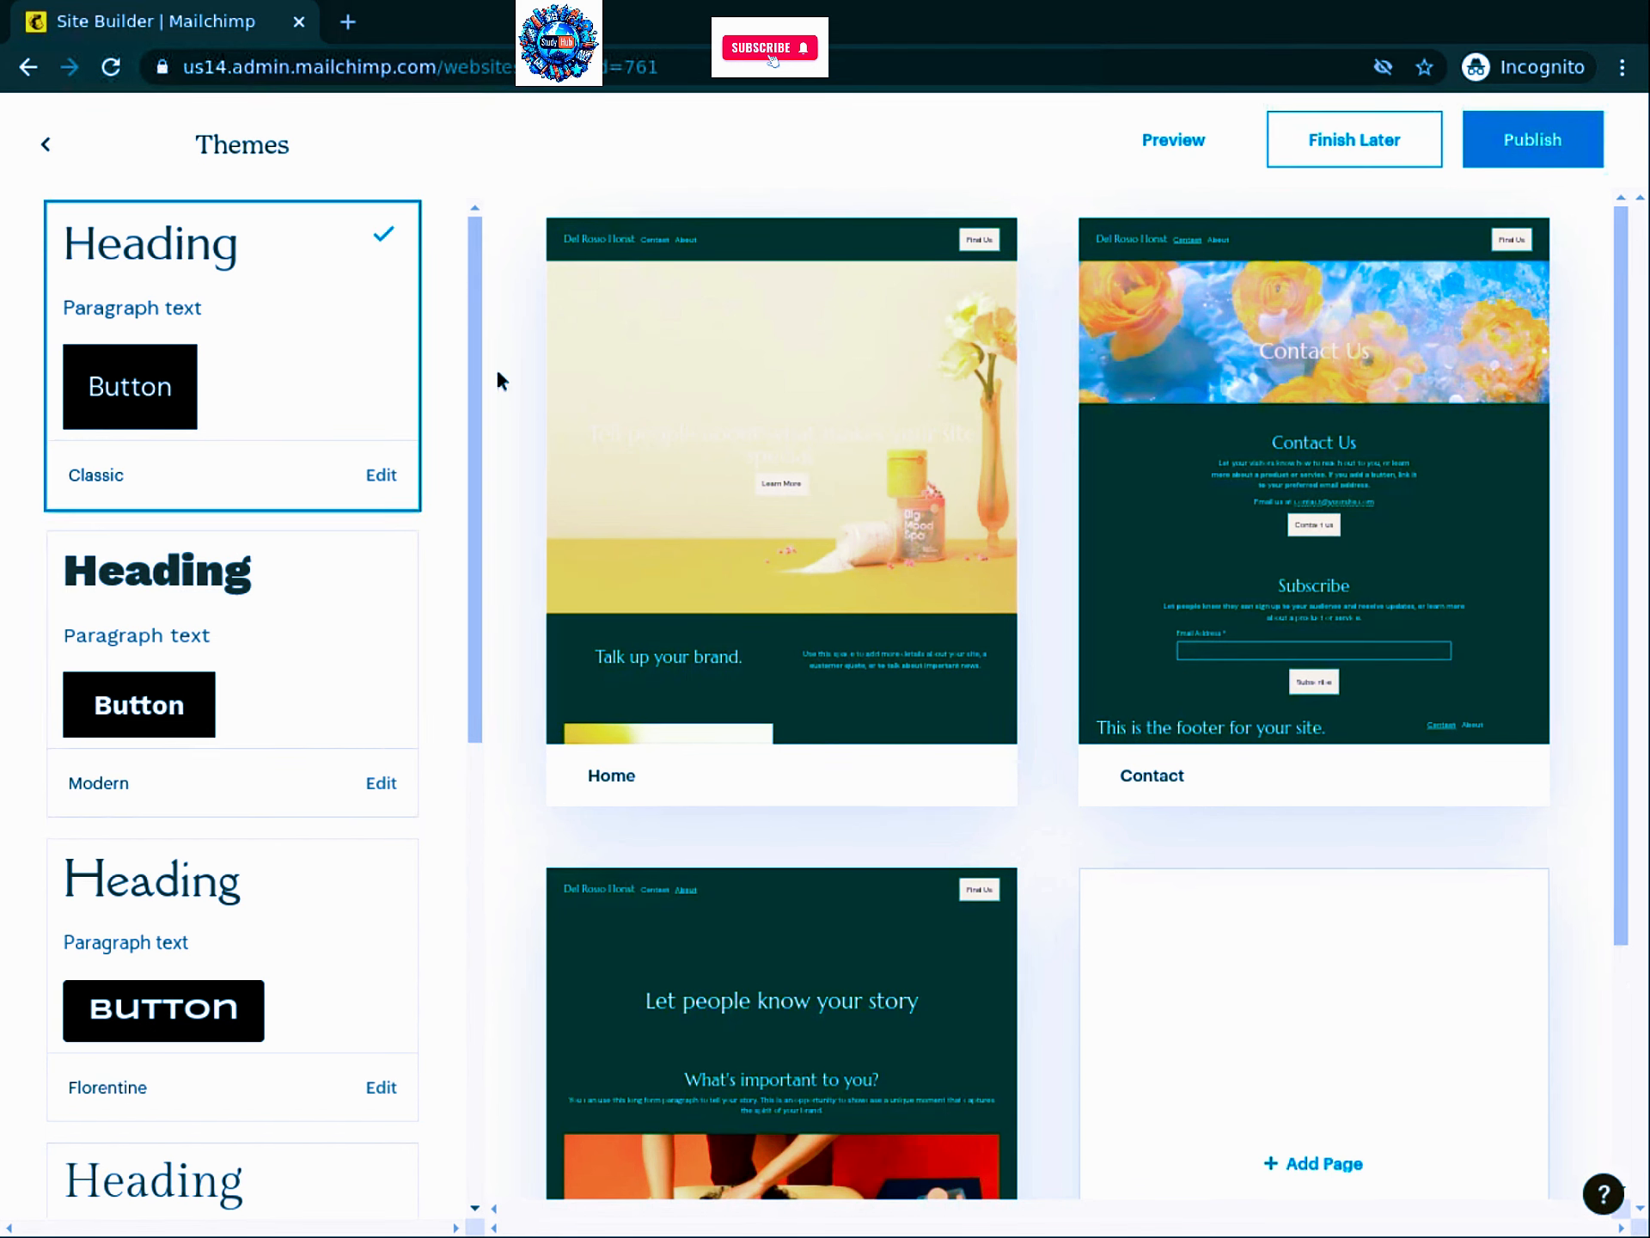
scroll(266, 633, "down", 7)
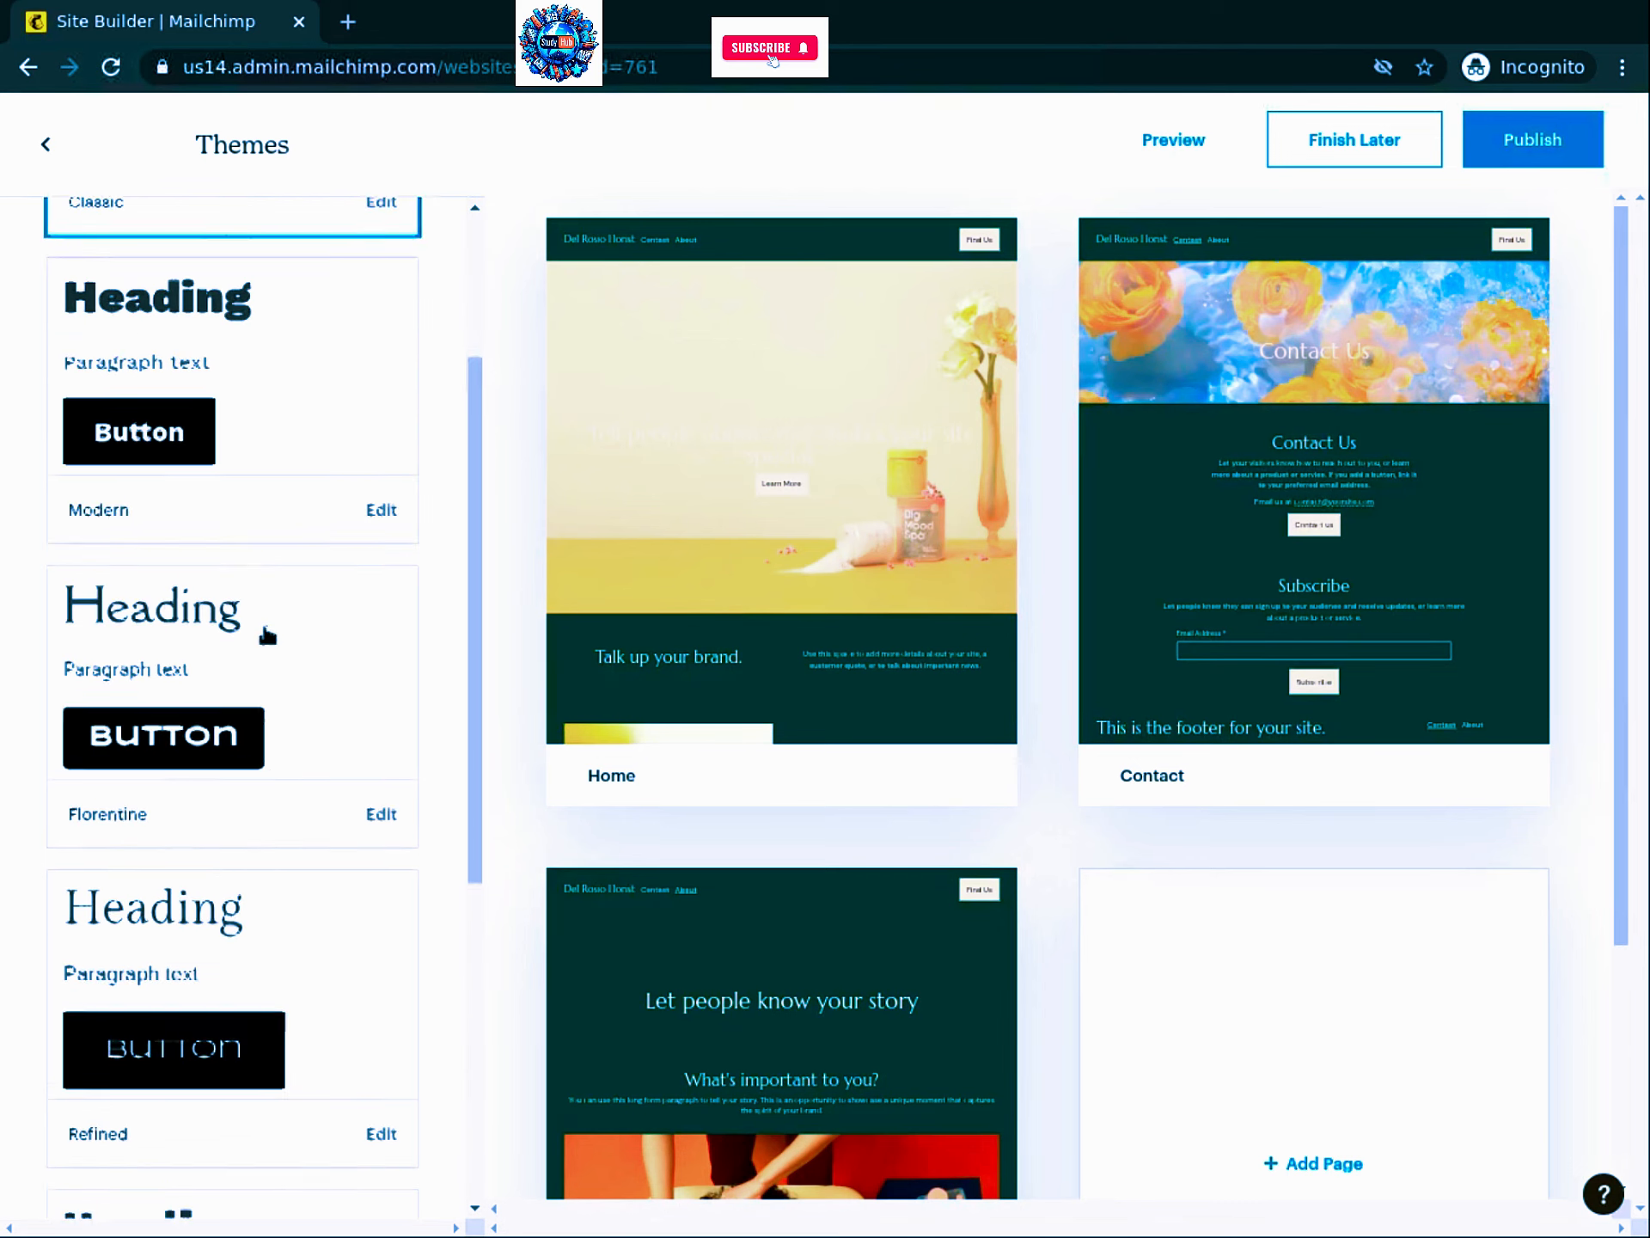
scroll(269, 651, "down", 3)
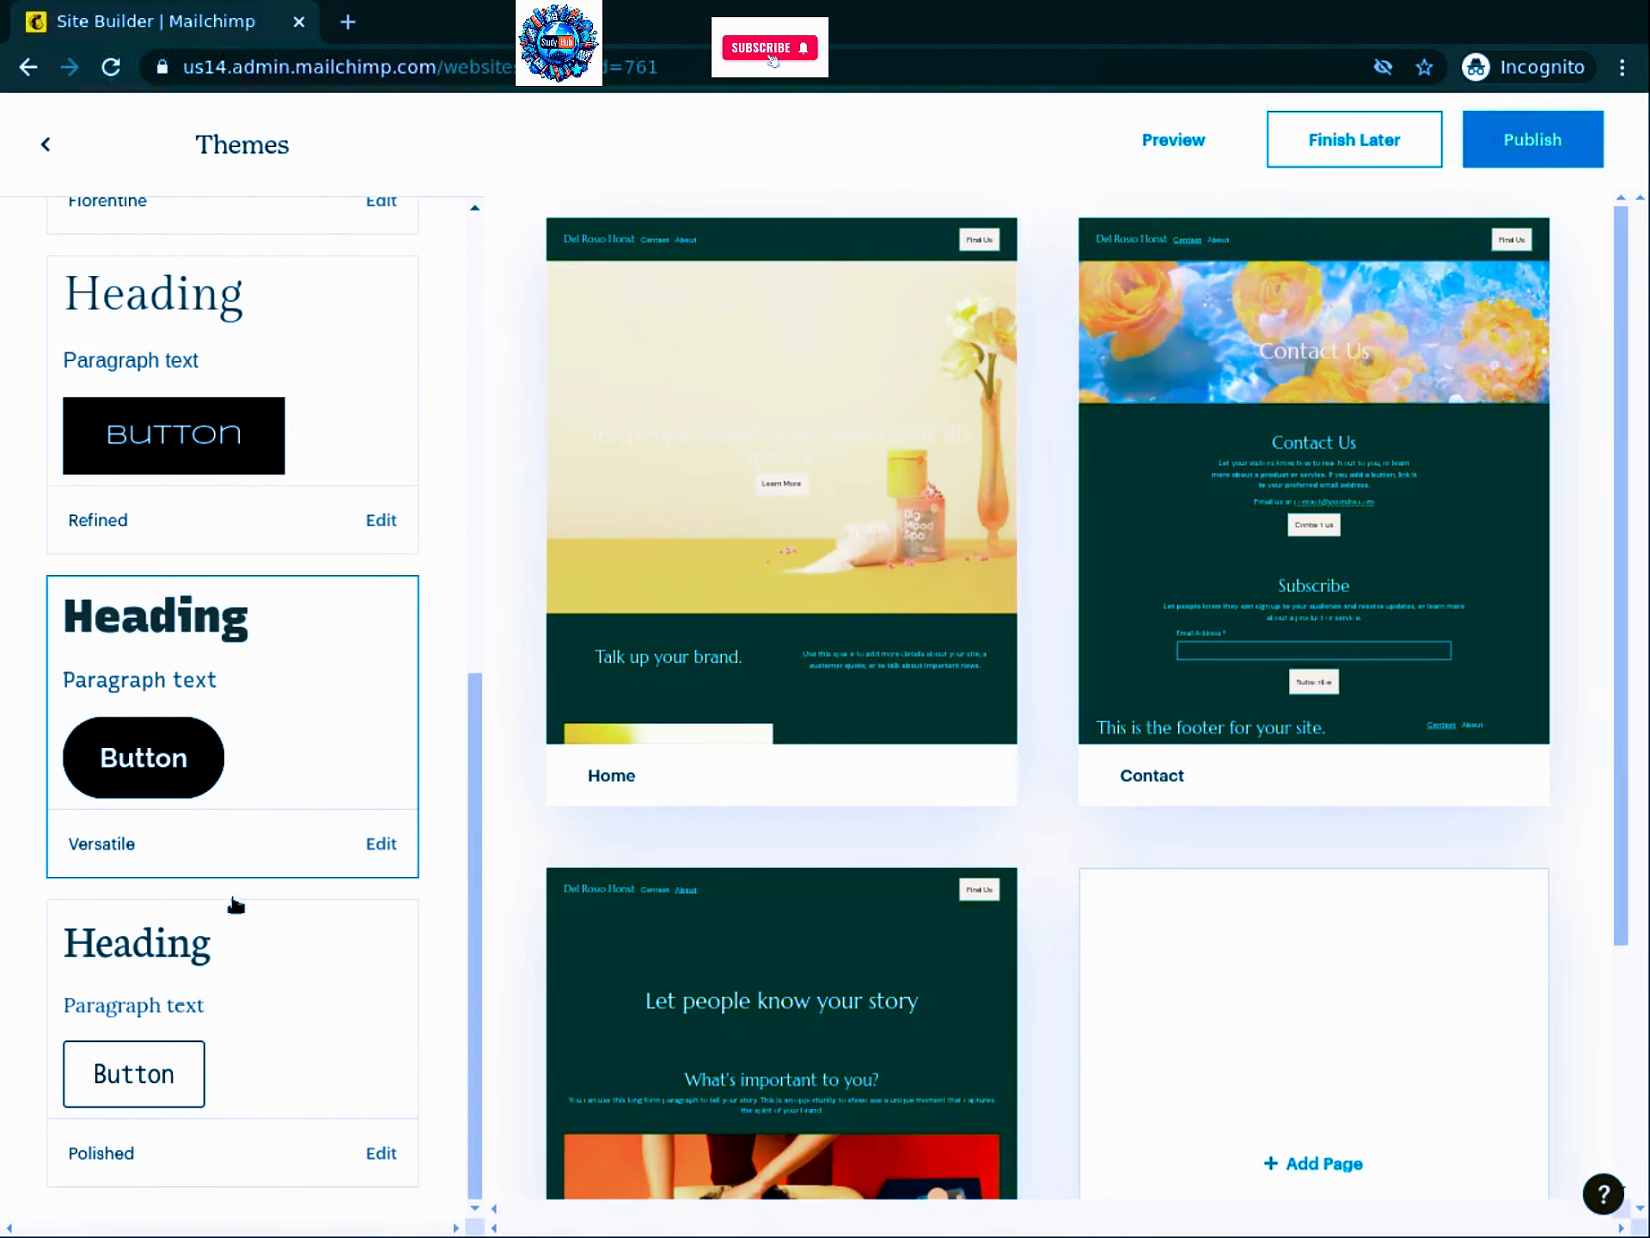
left_click(284, 1011)
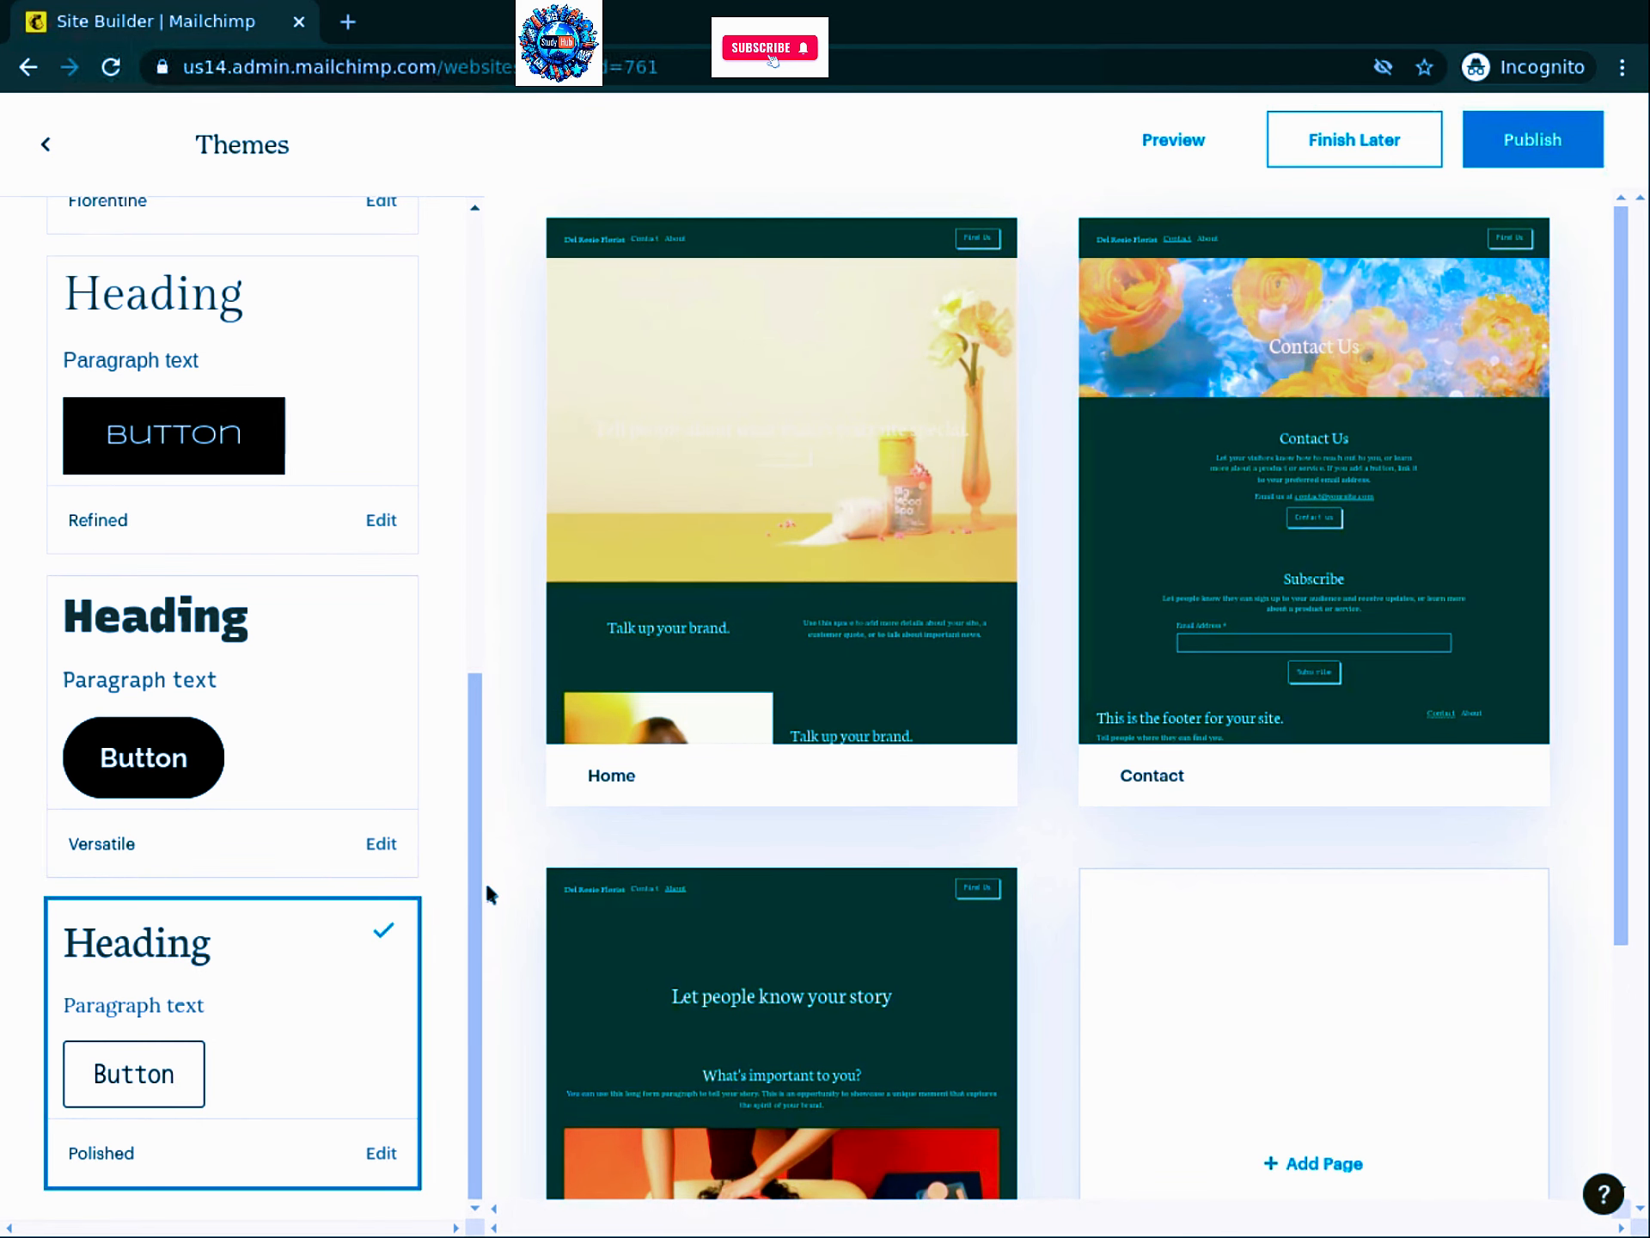
scroll(392, 739, "up", 9)
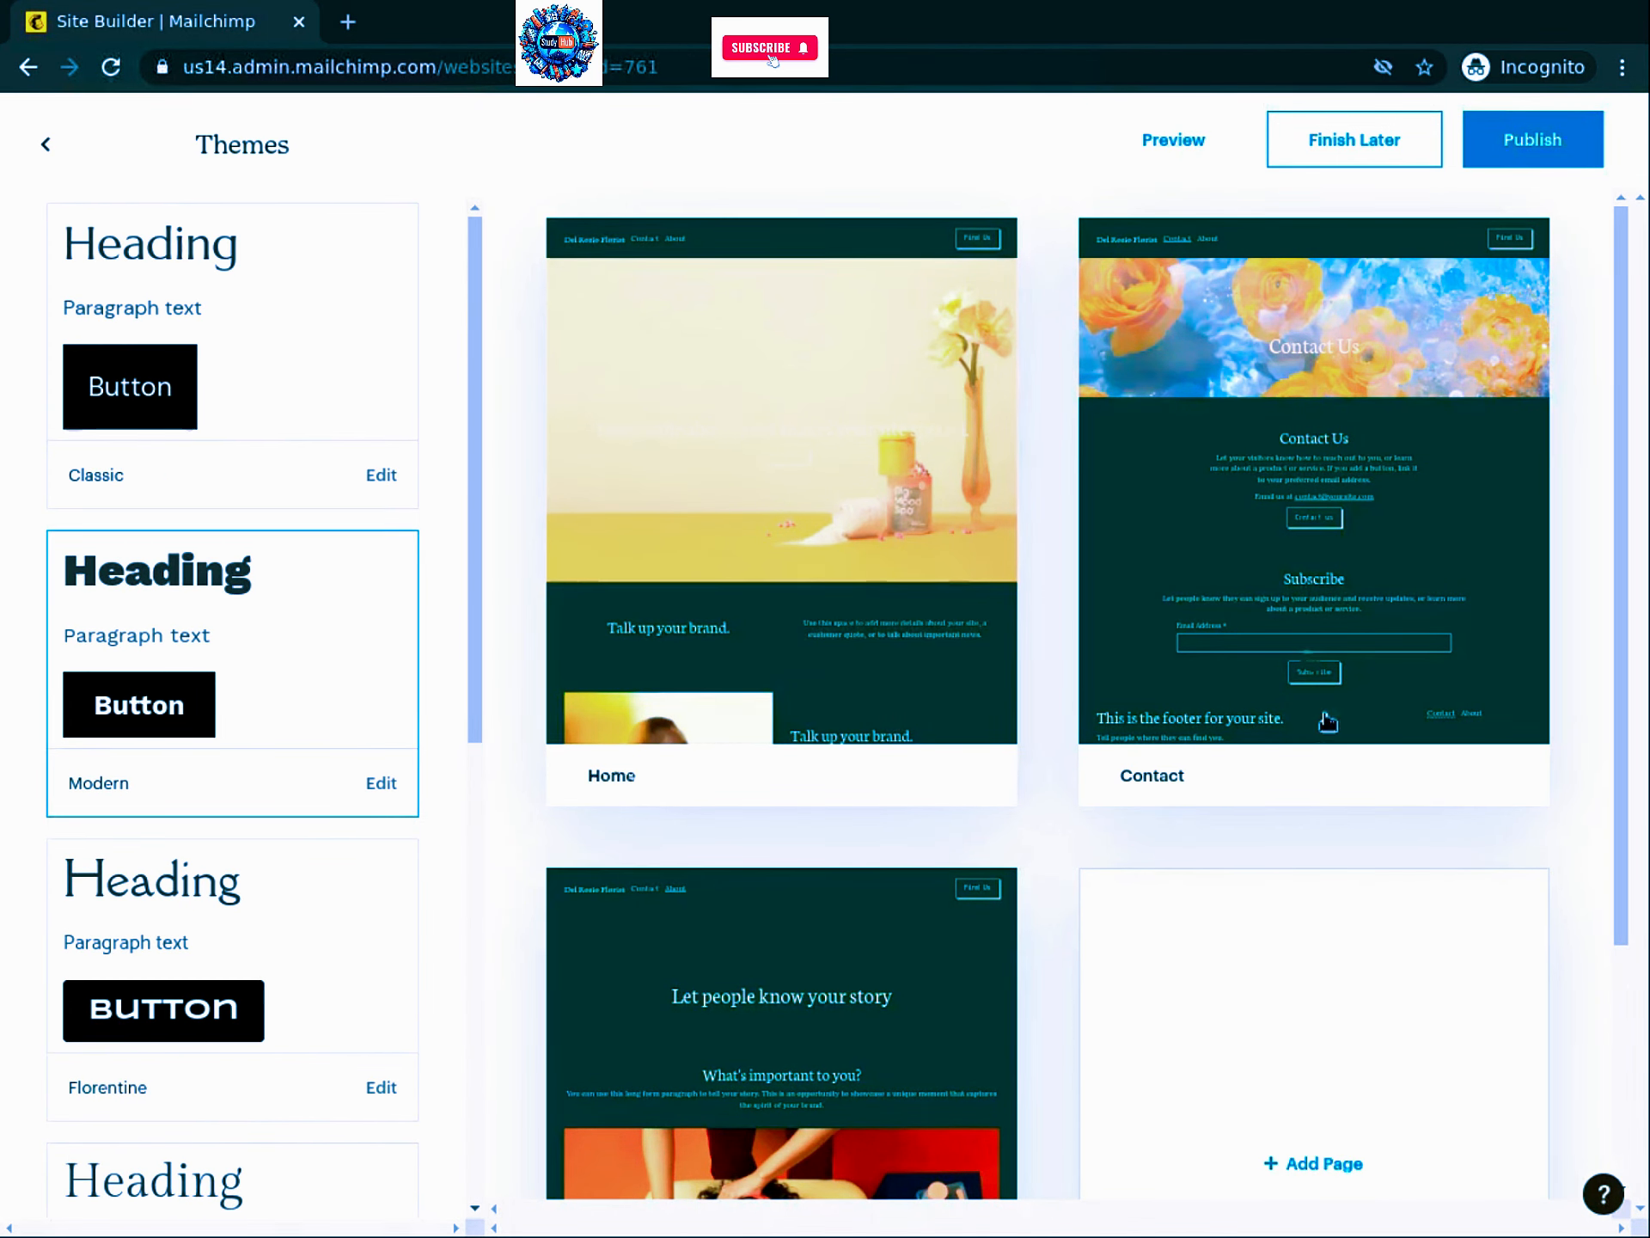
mouse_move(1326, 546)
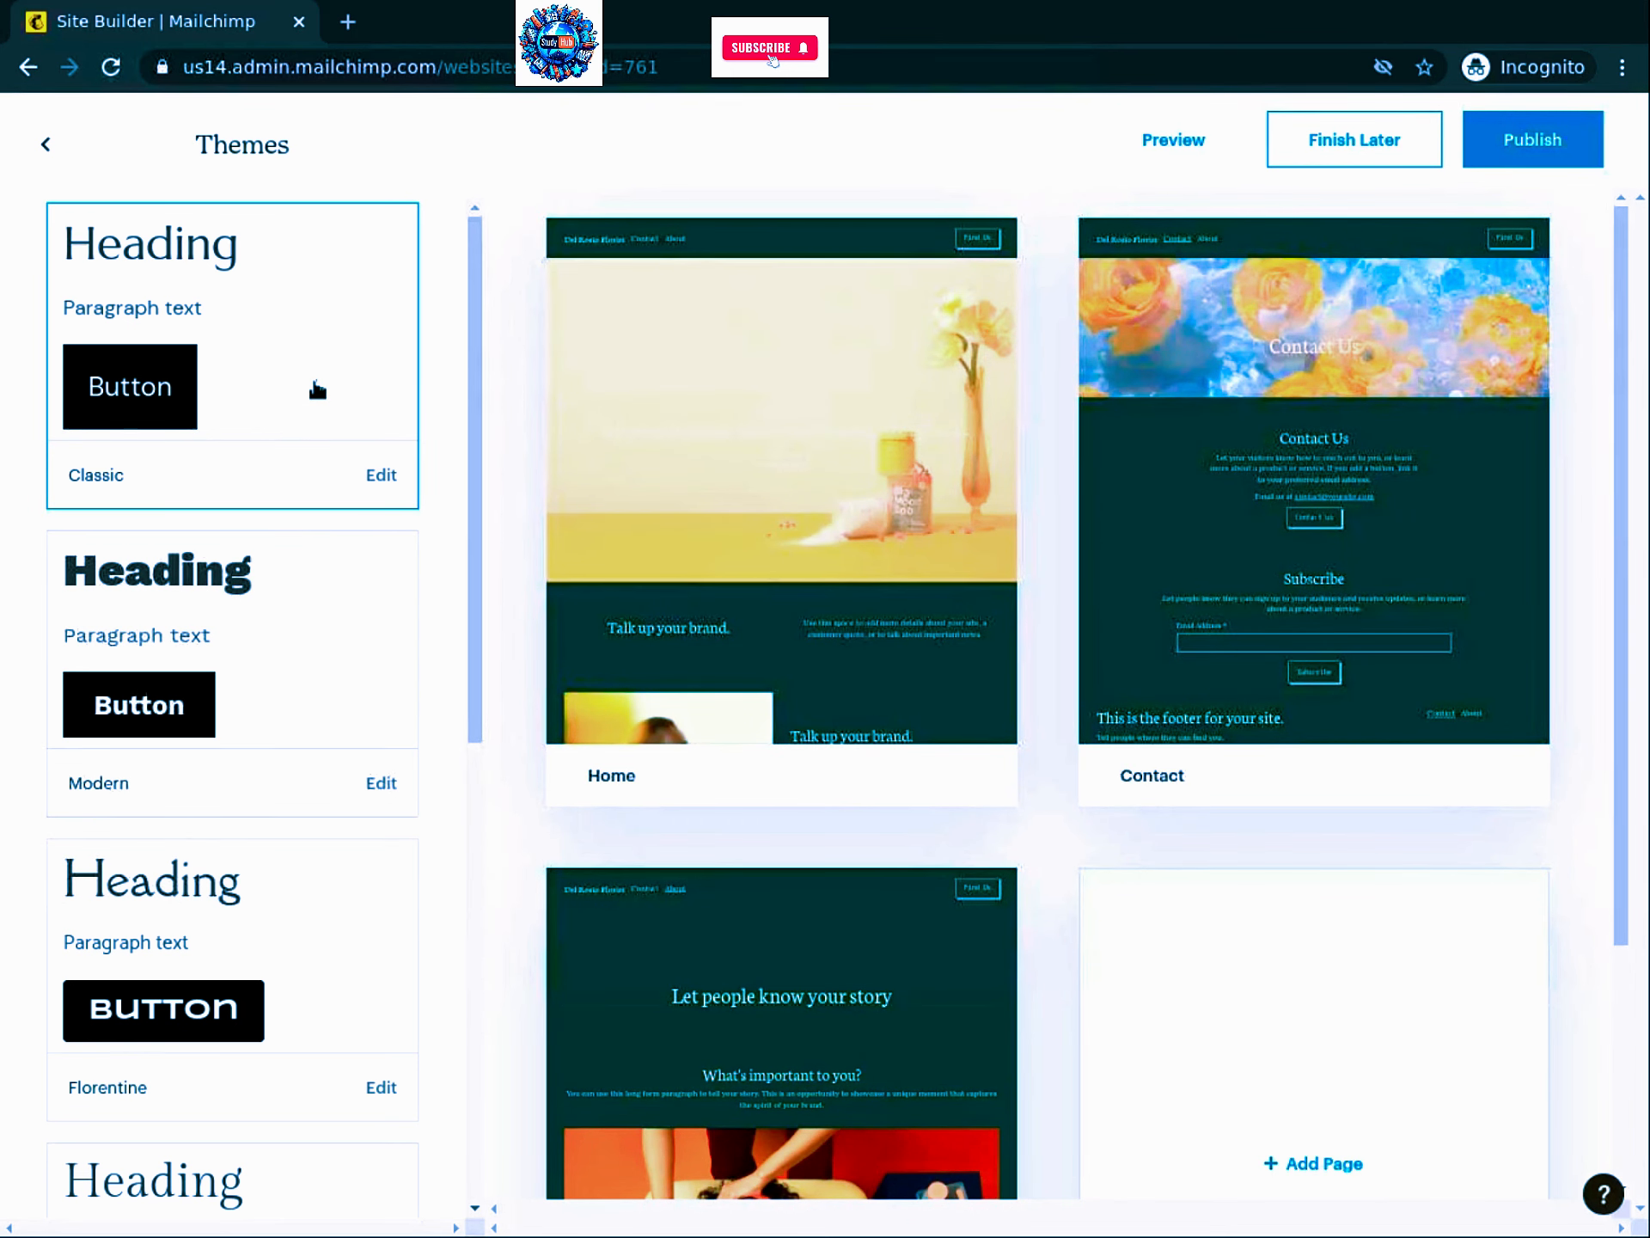
left_click(317, 389)
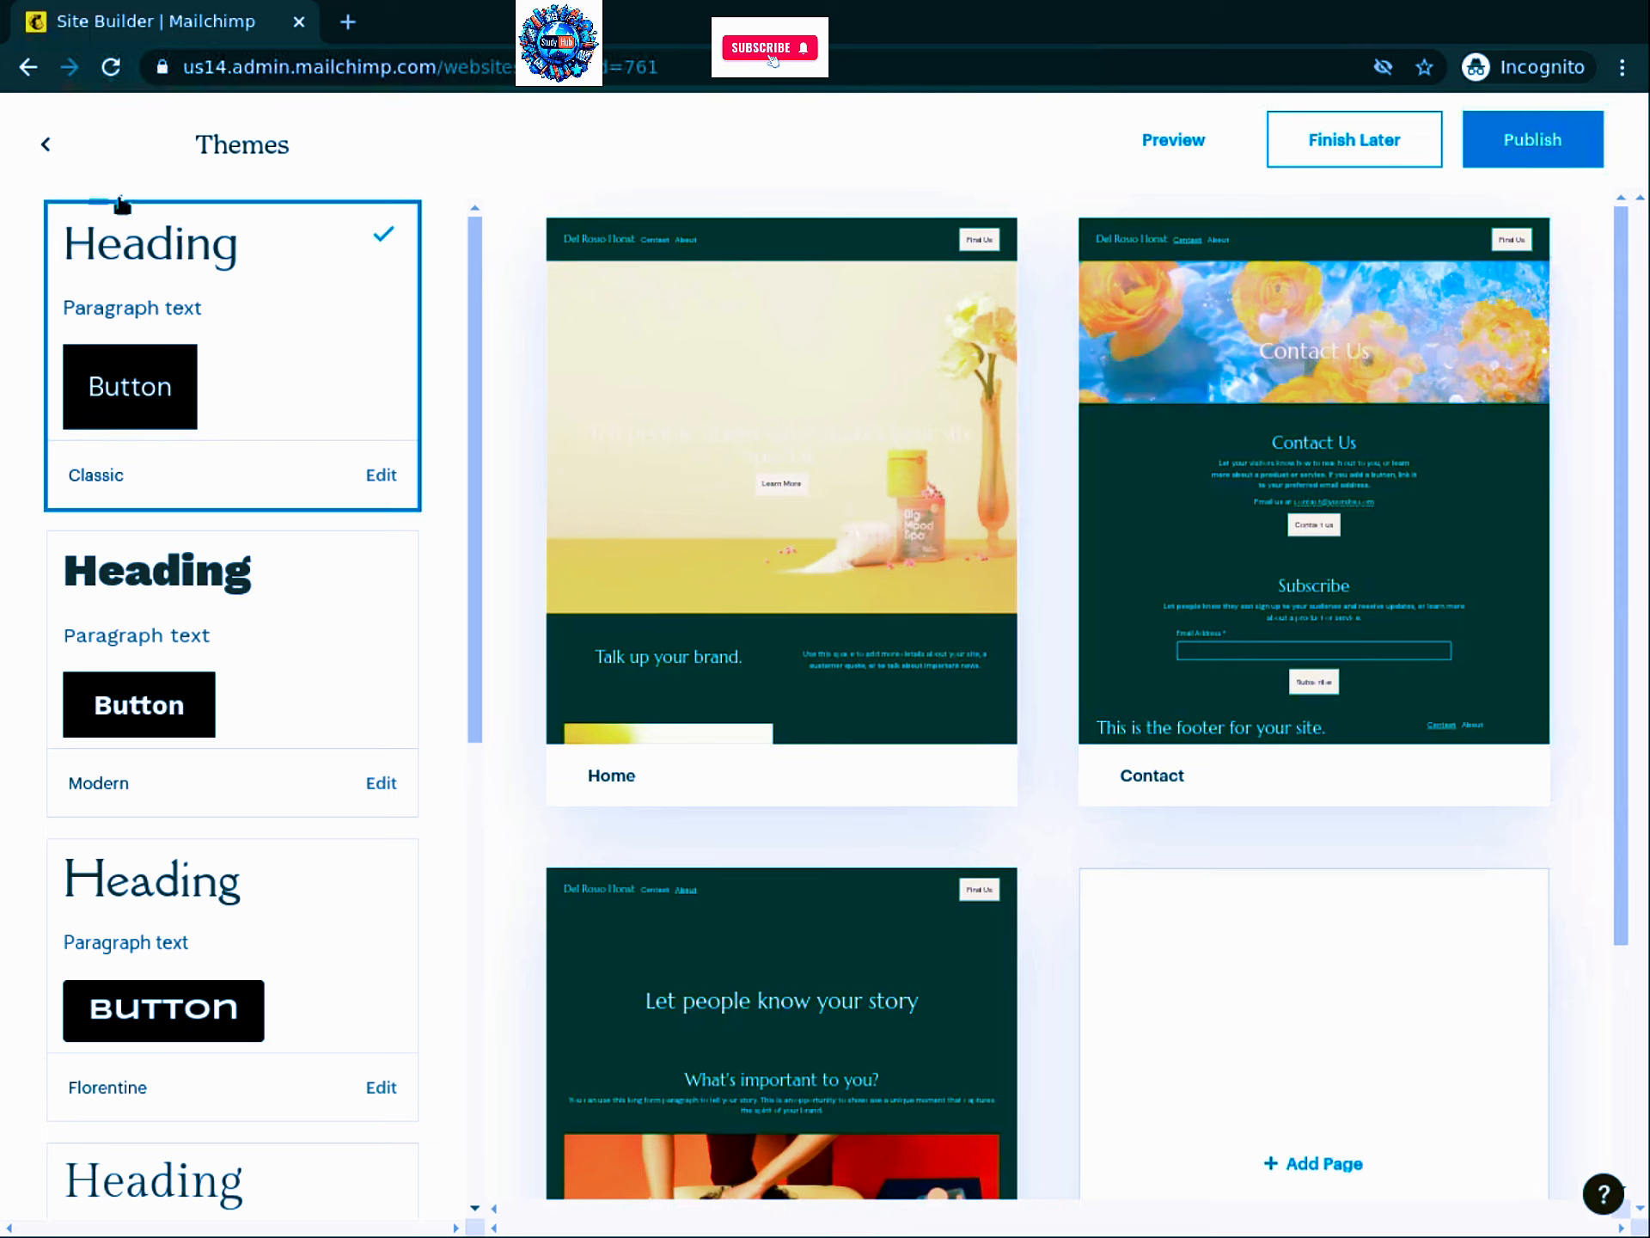
left_click(45, 148)
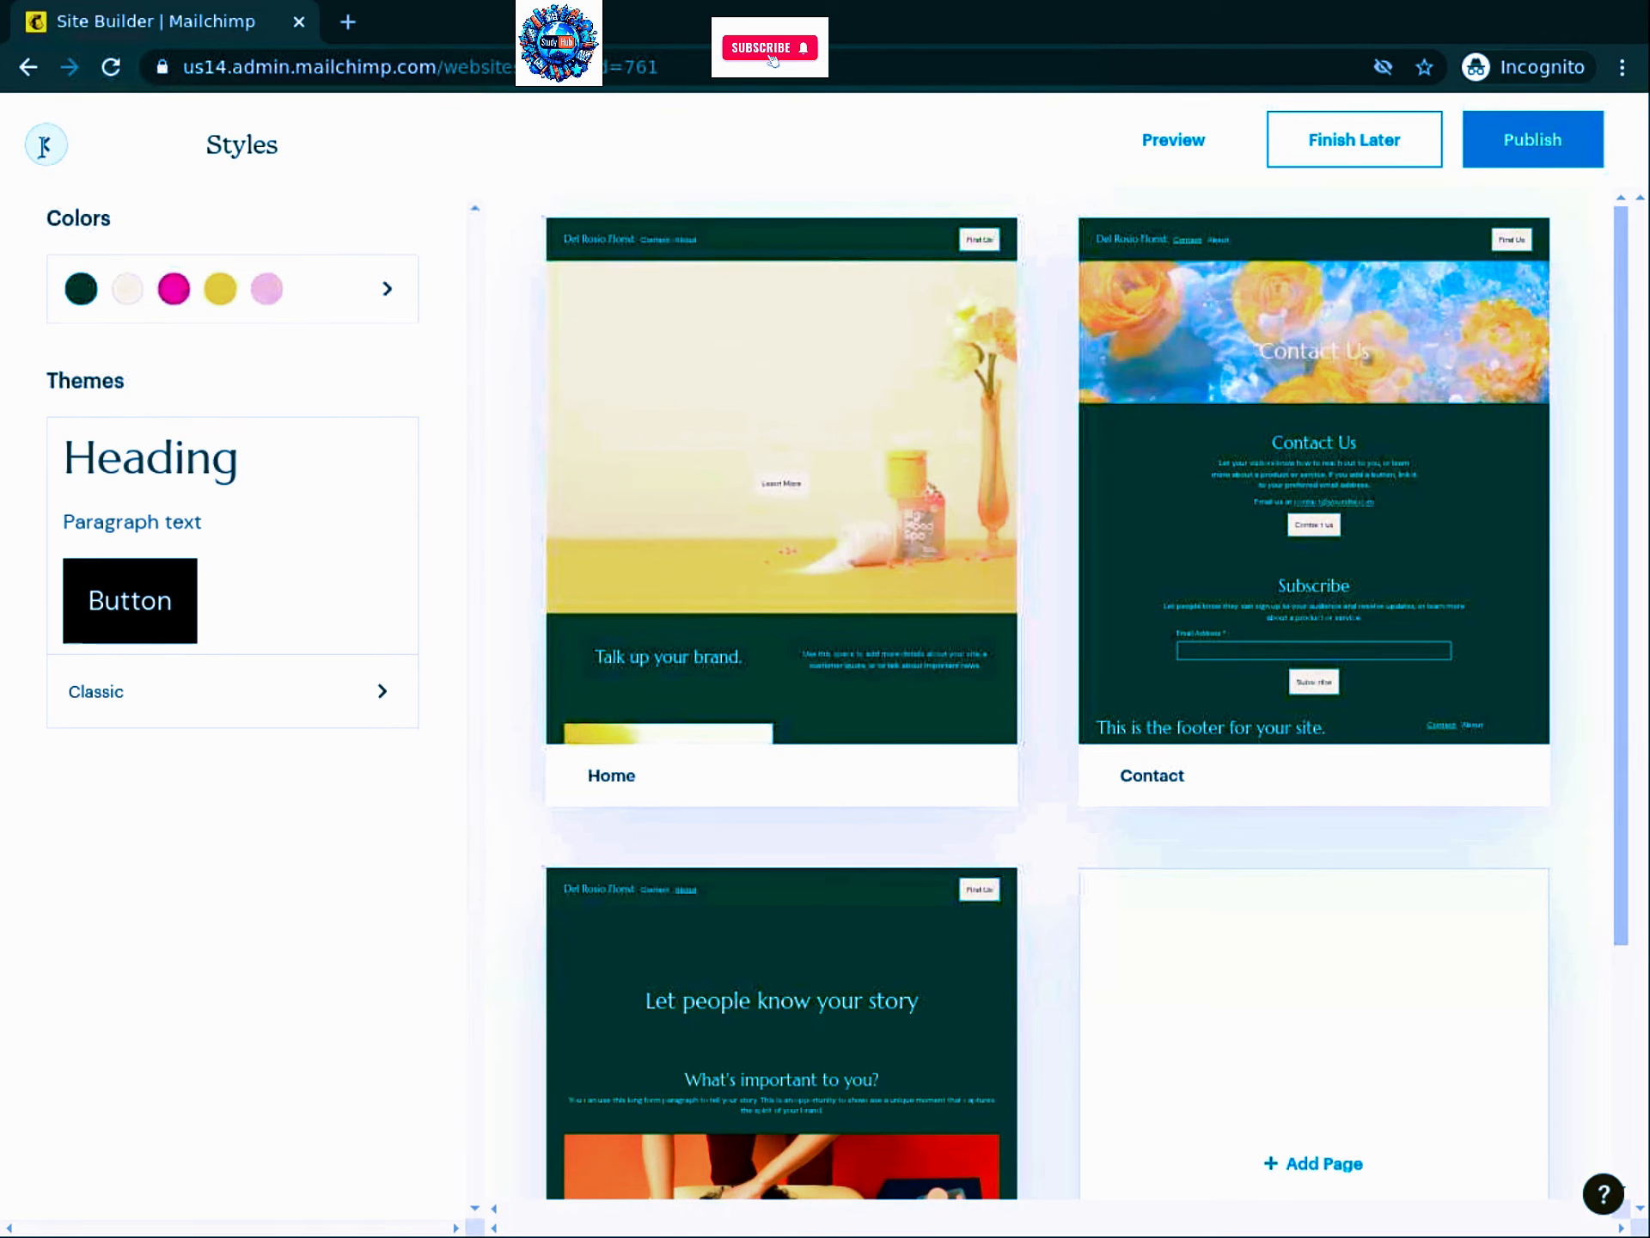
Step: Return to Manage Site and preview the whole site
left_click(45, 146)
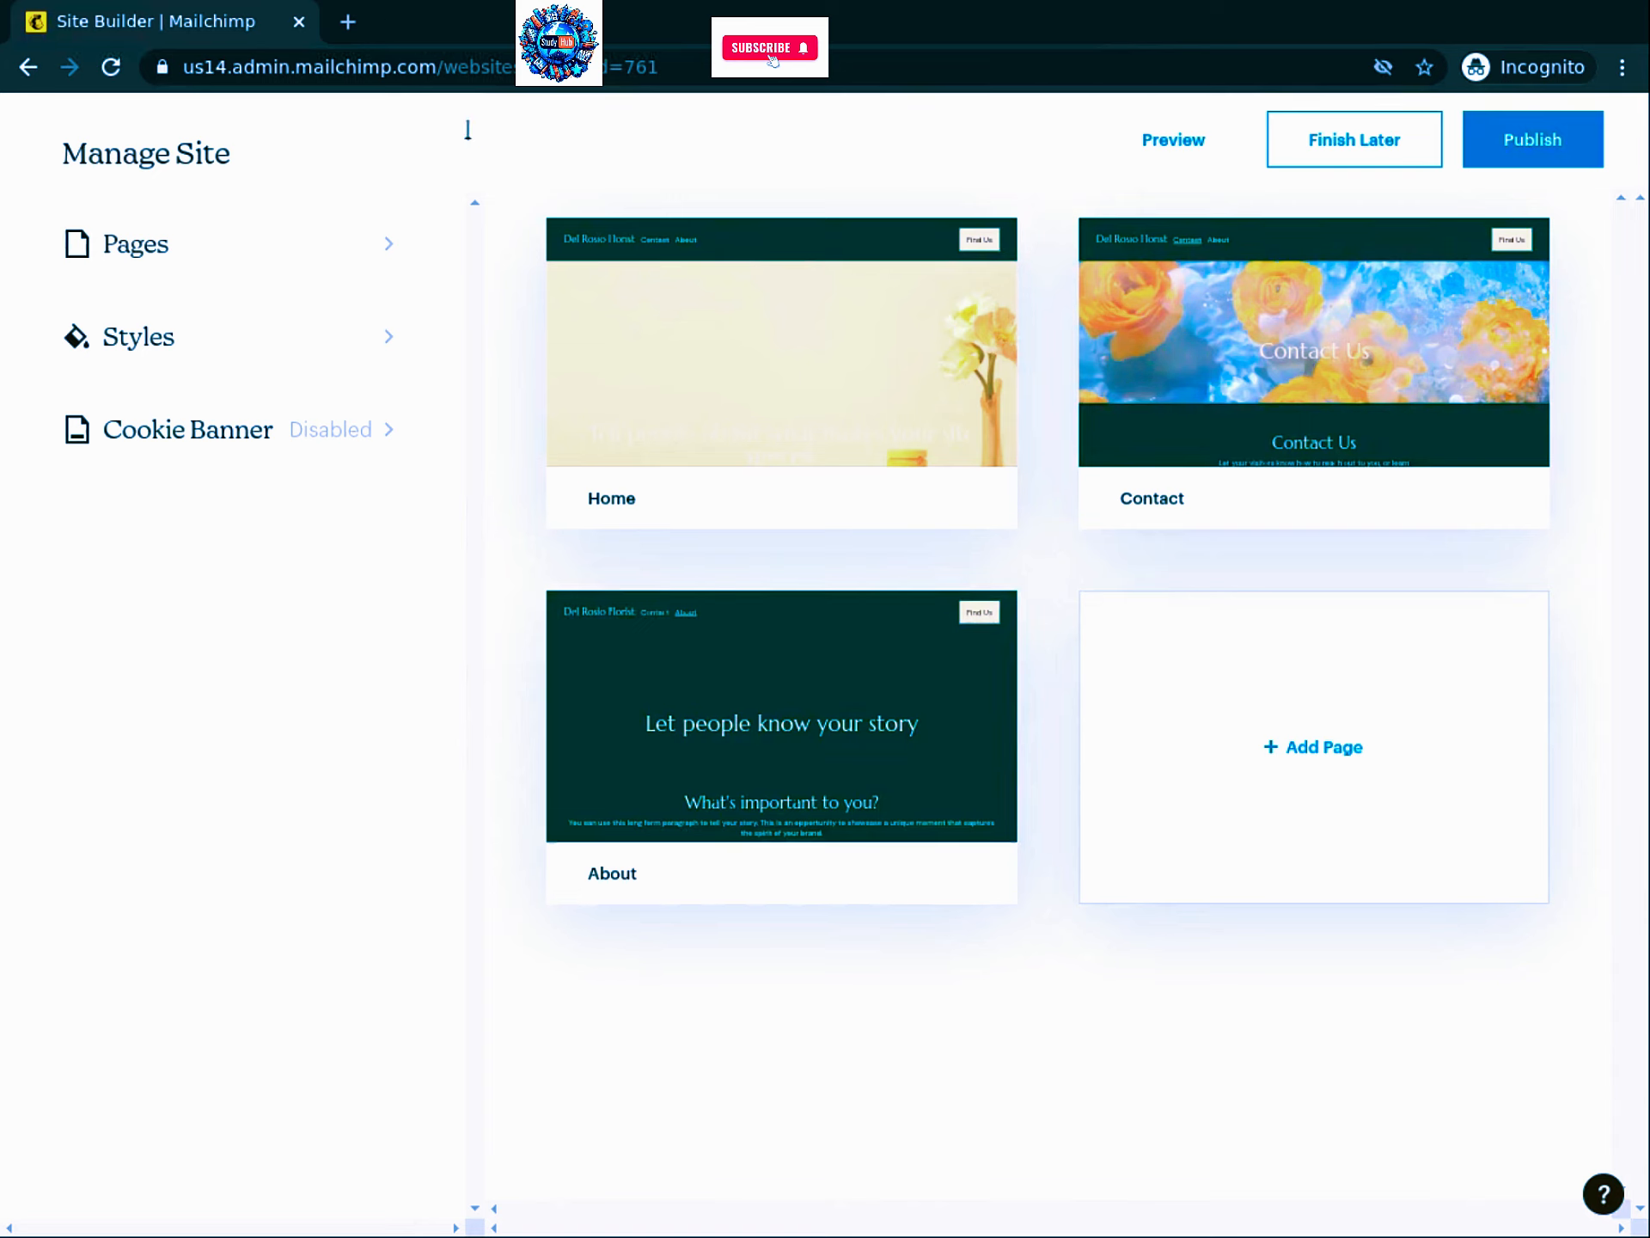
left_click(1169, 148)
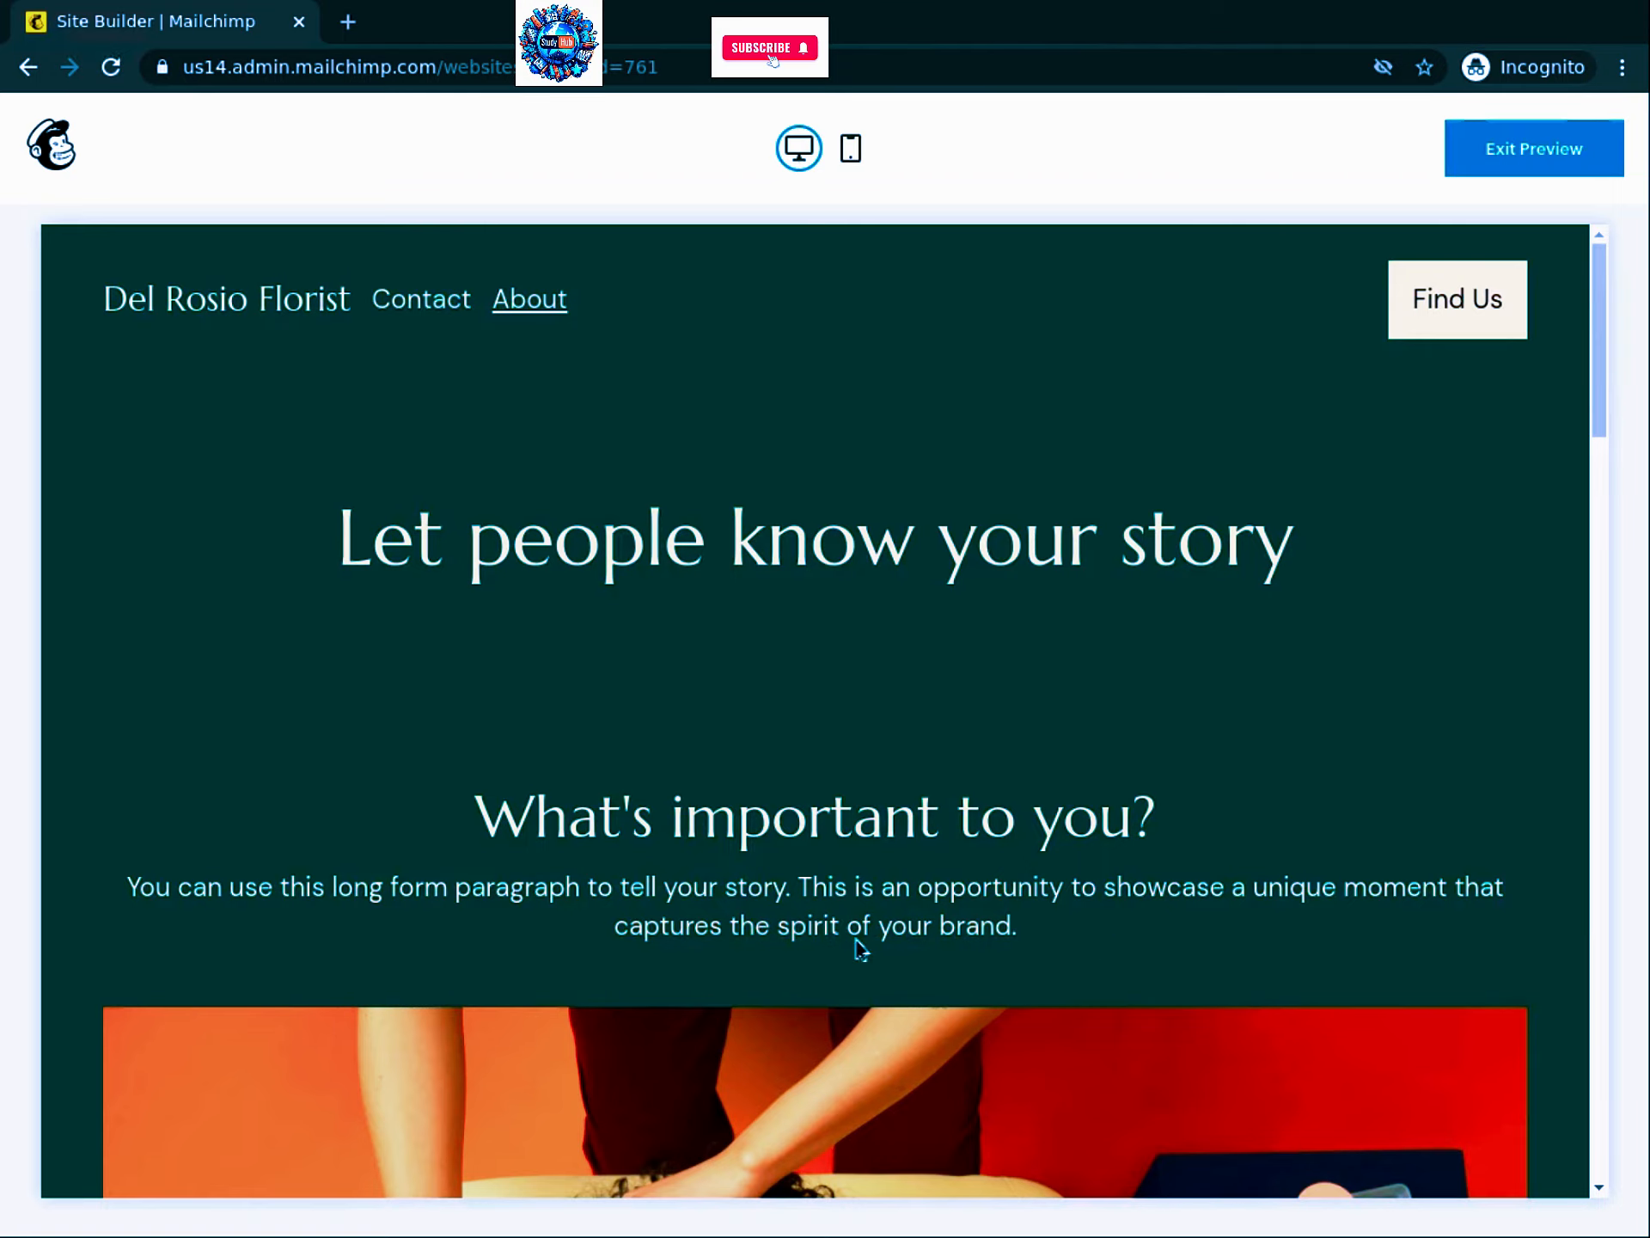
Step: Scroll through the About page preview, then exit back to Manage Site
scroll(700, 582, "down", 5)
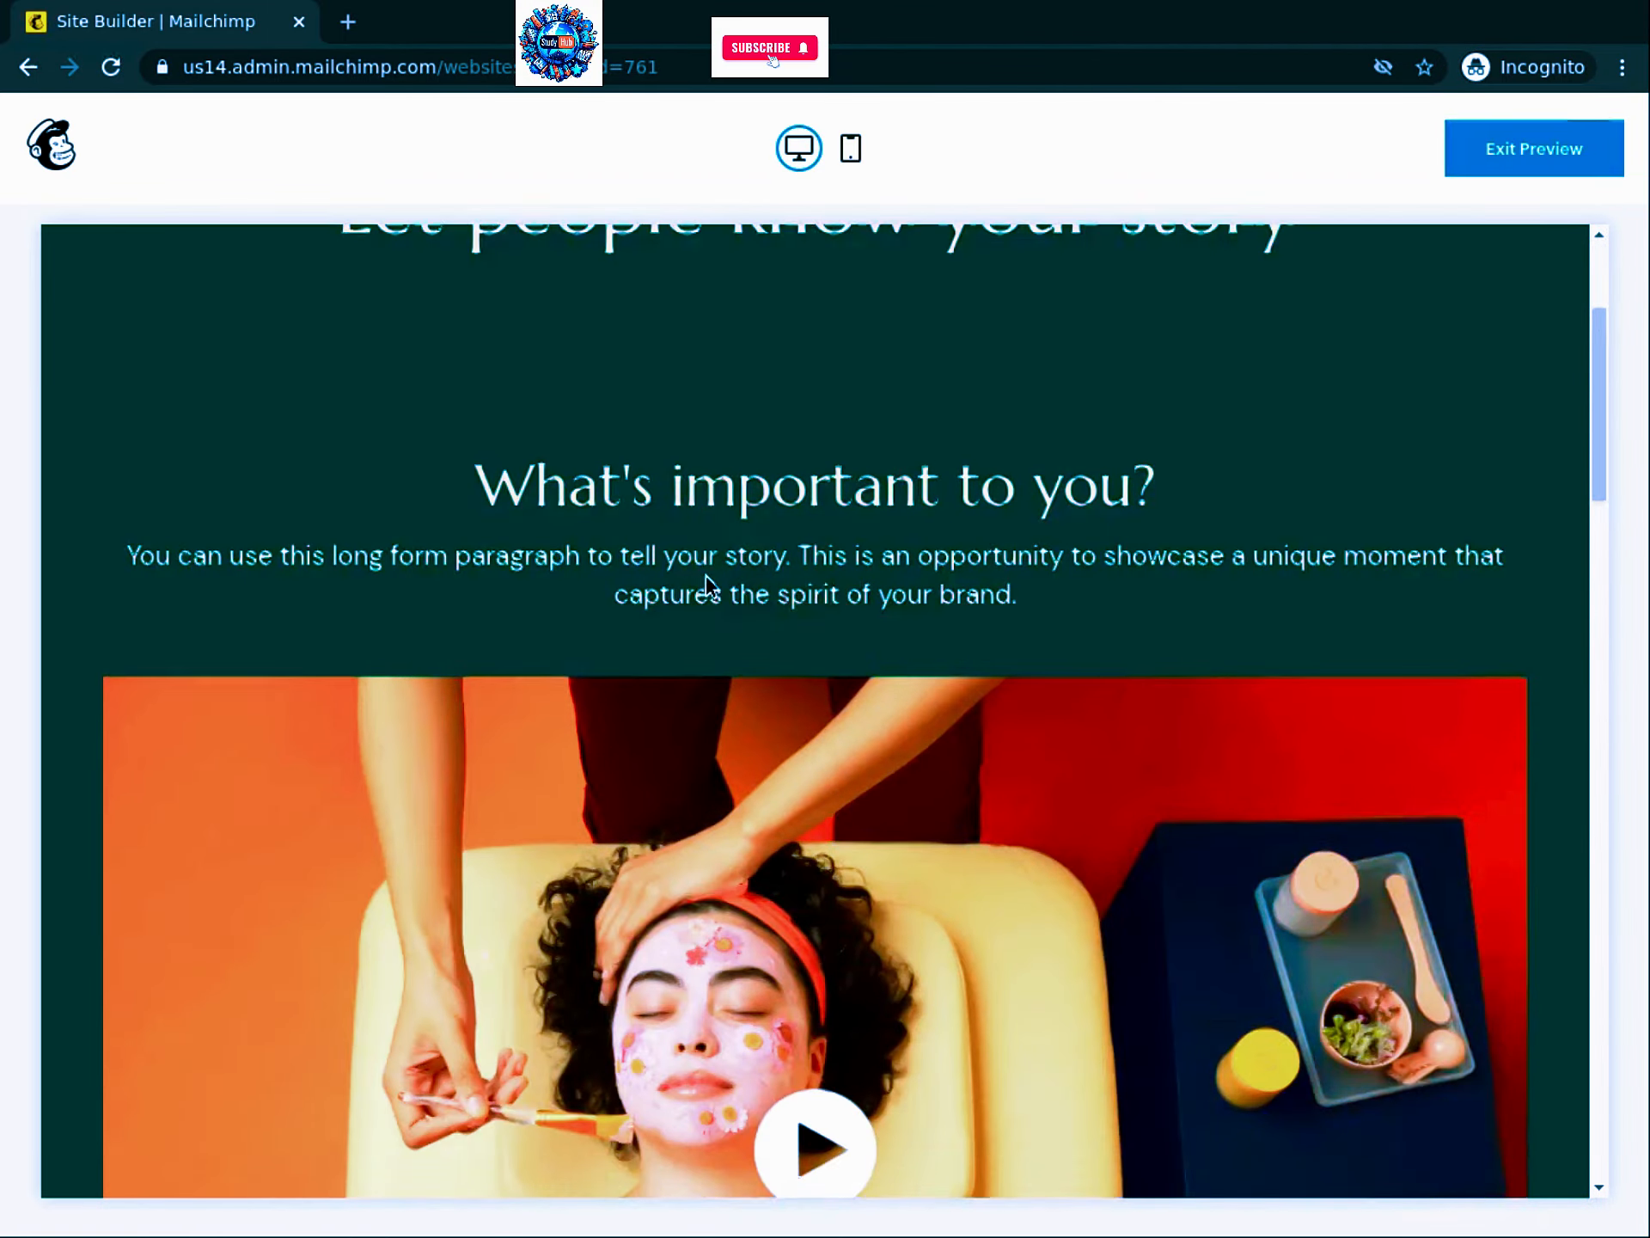
scroll(720, 581, "down", 14)
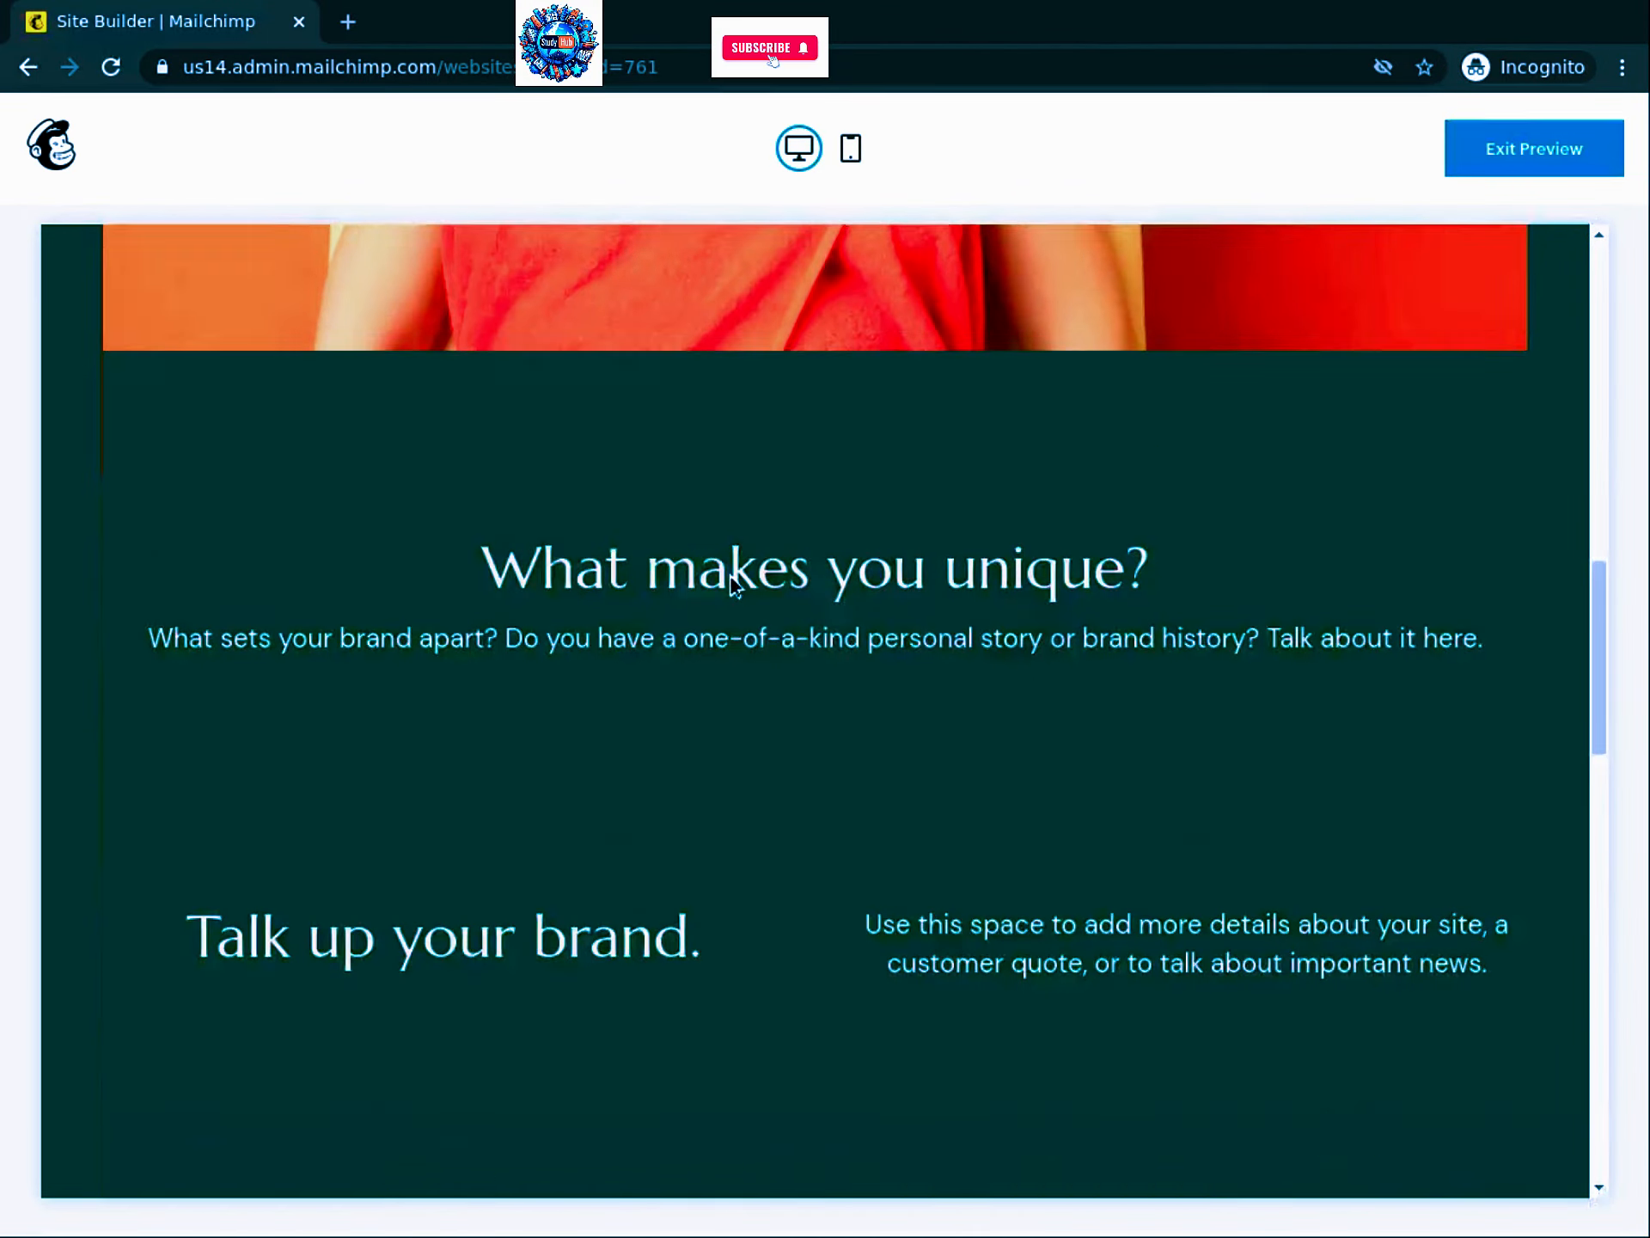
scroll(704, 593, "down", 3)
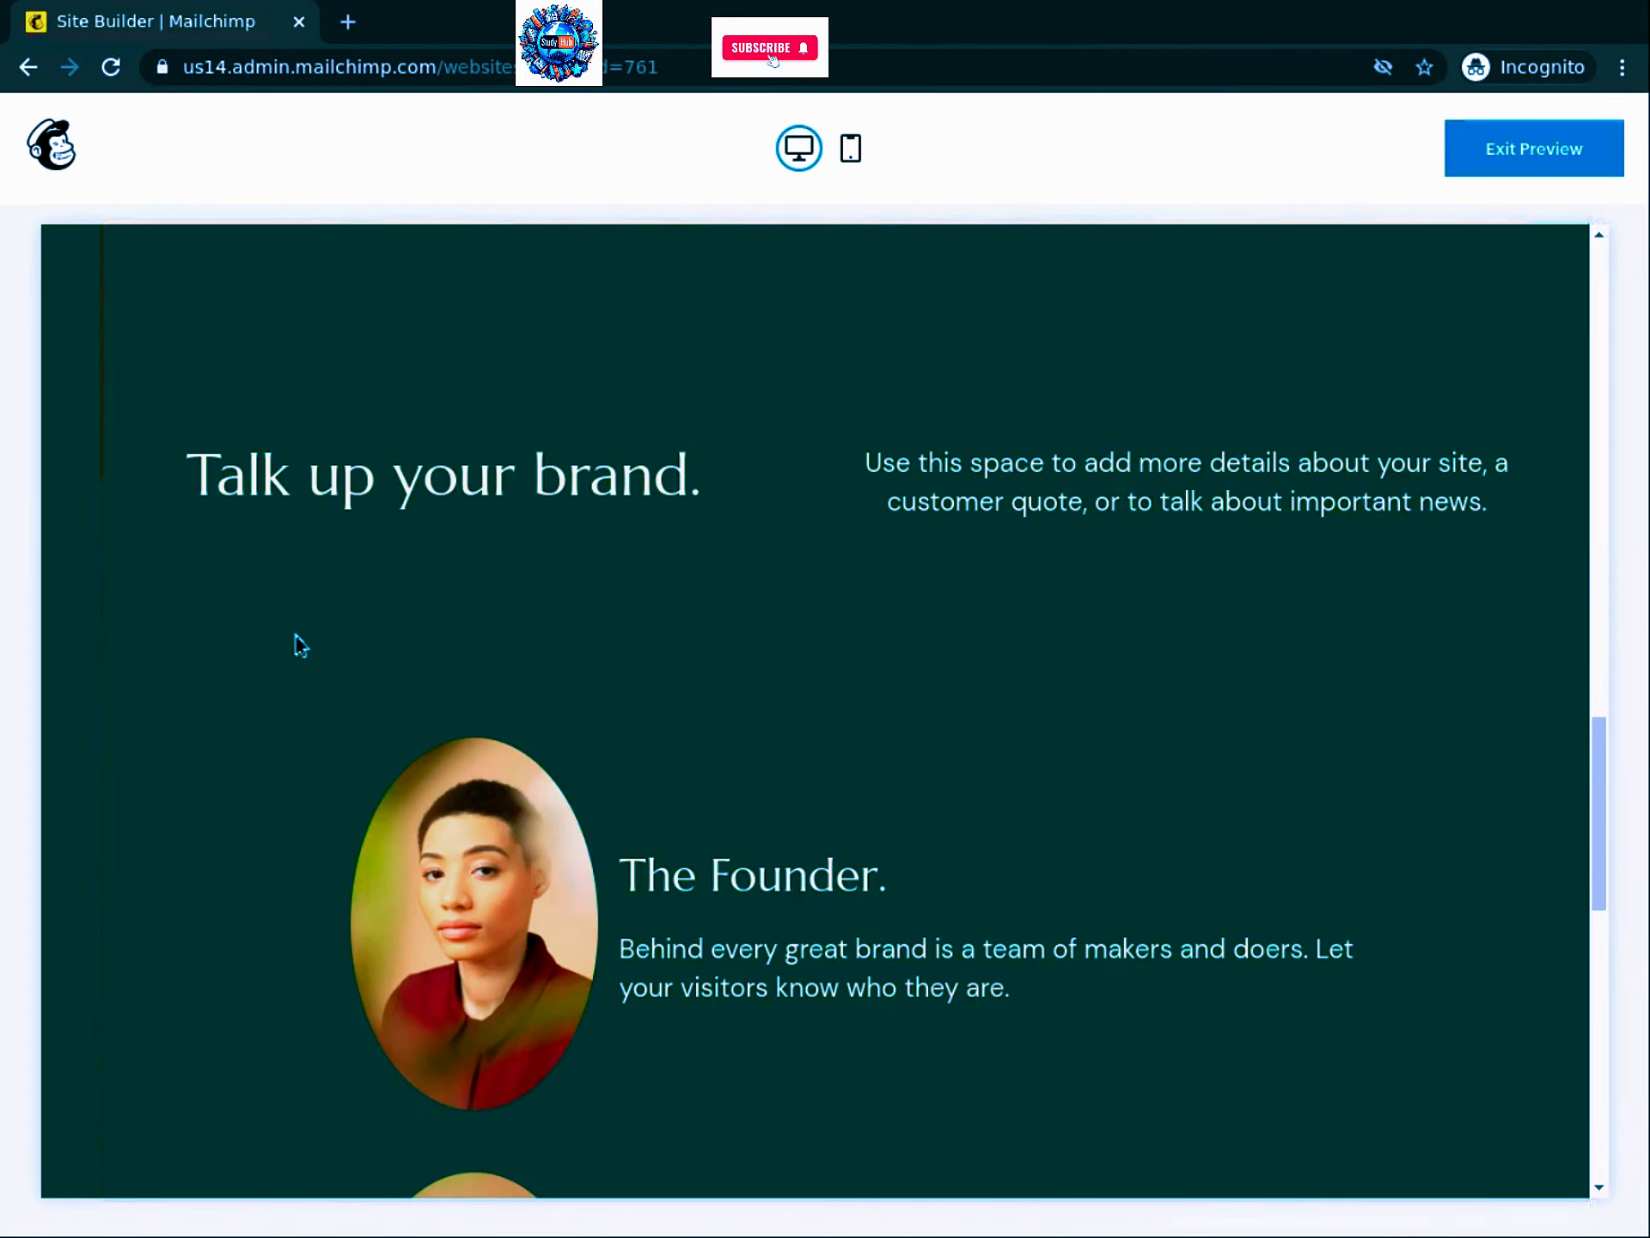
scroll(315, 645, "down", 12)
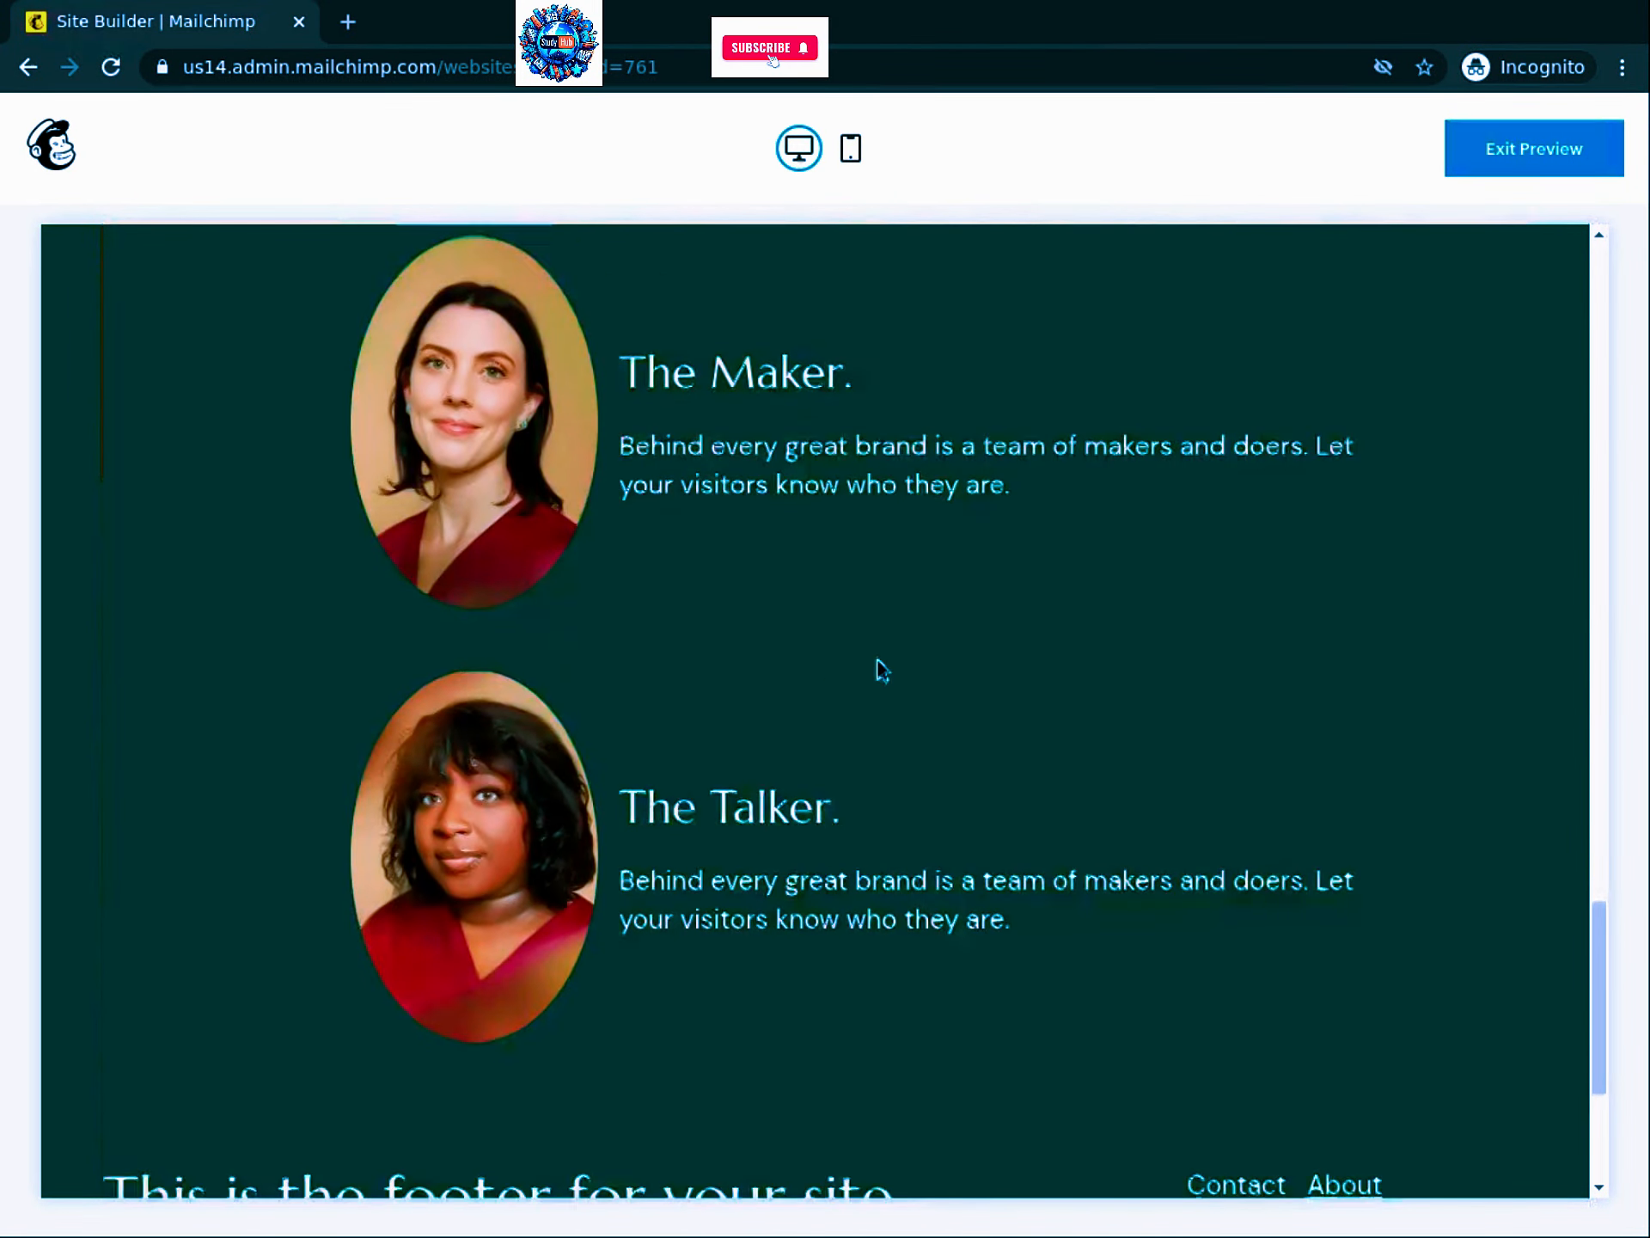
scroll(1203, 696, "down", 4)
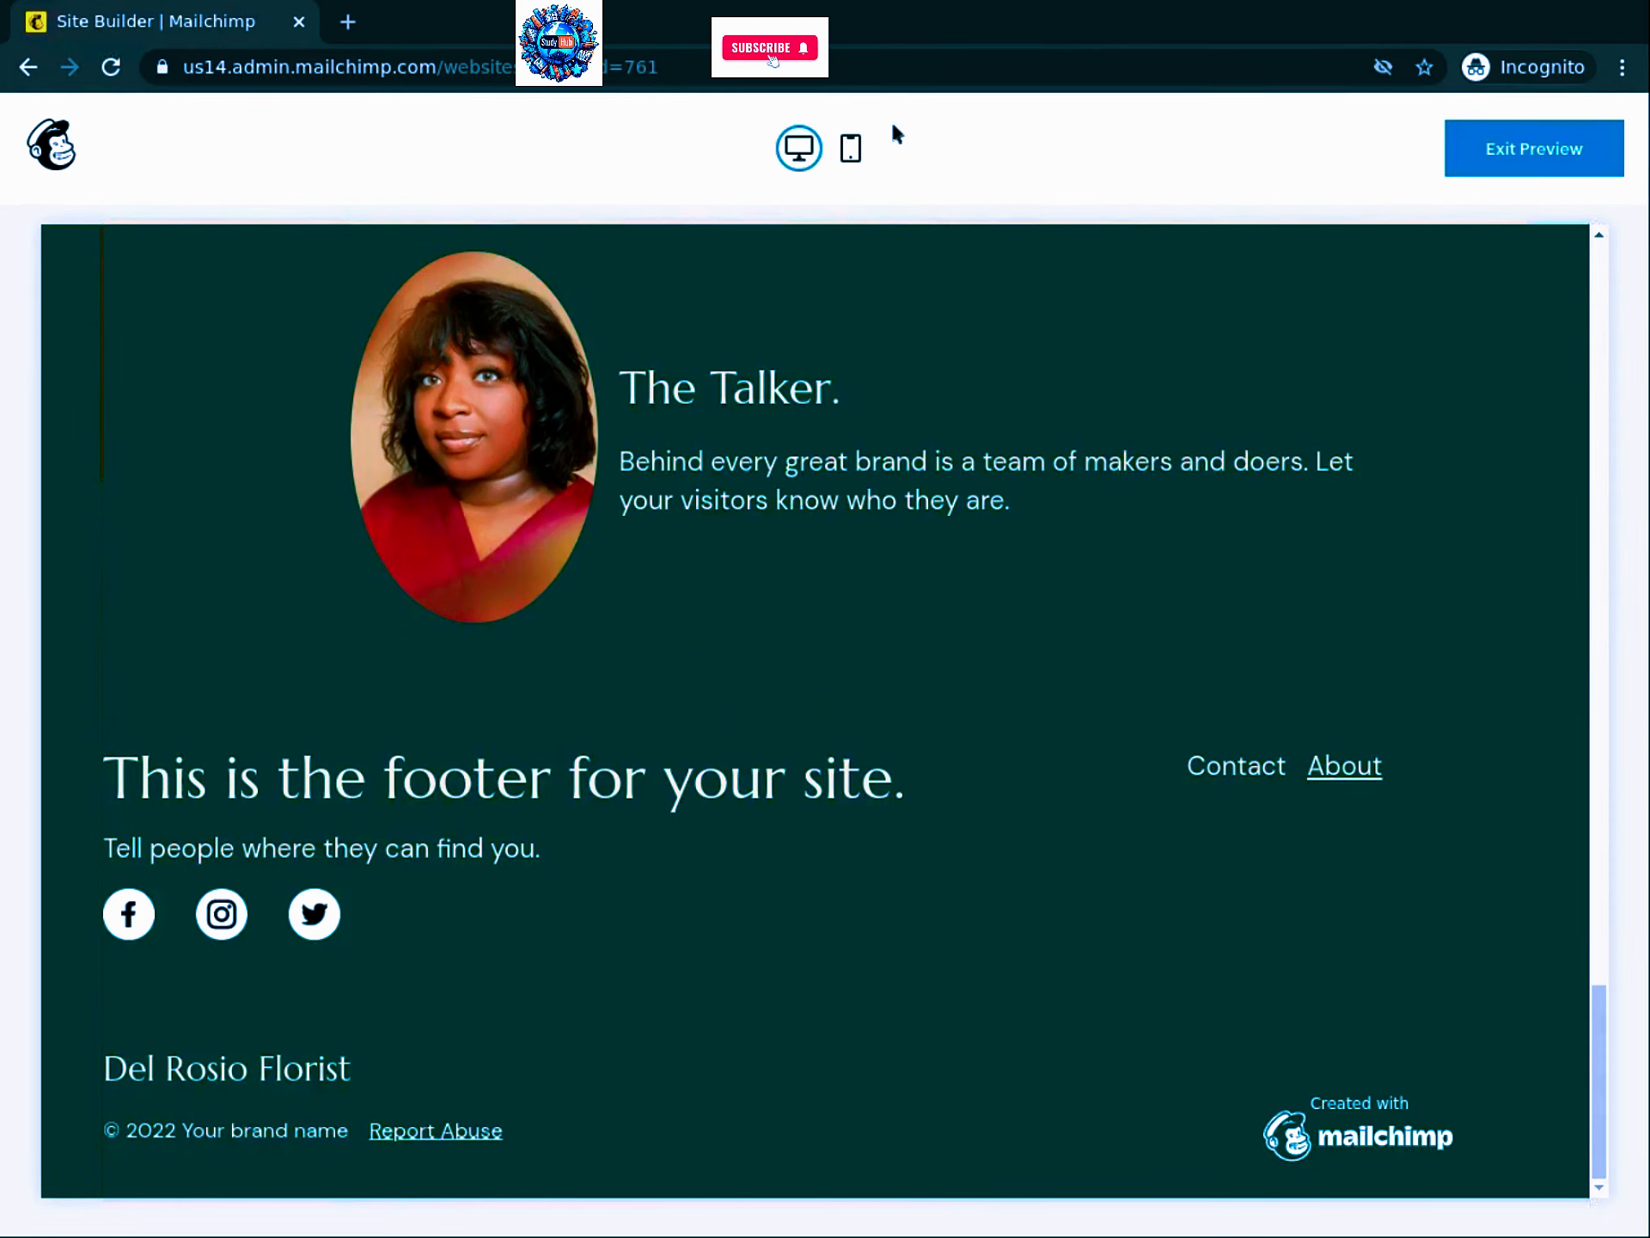
left_click(1538, 150)
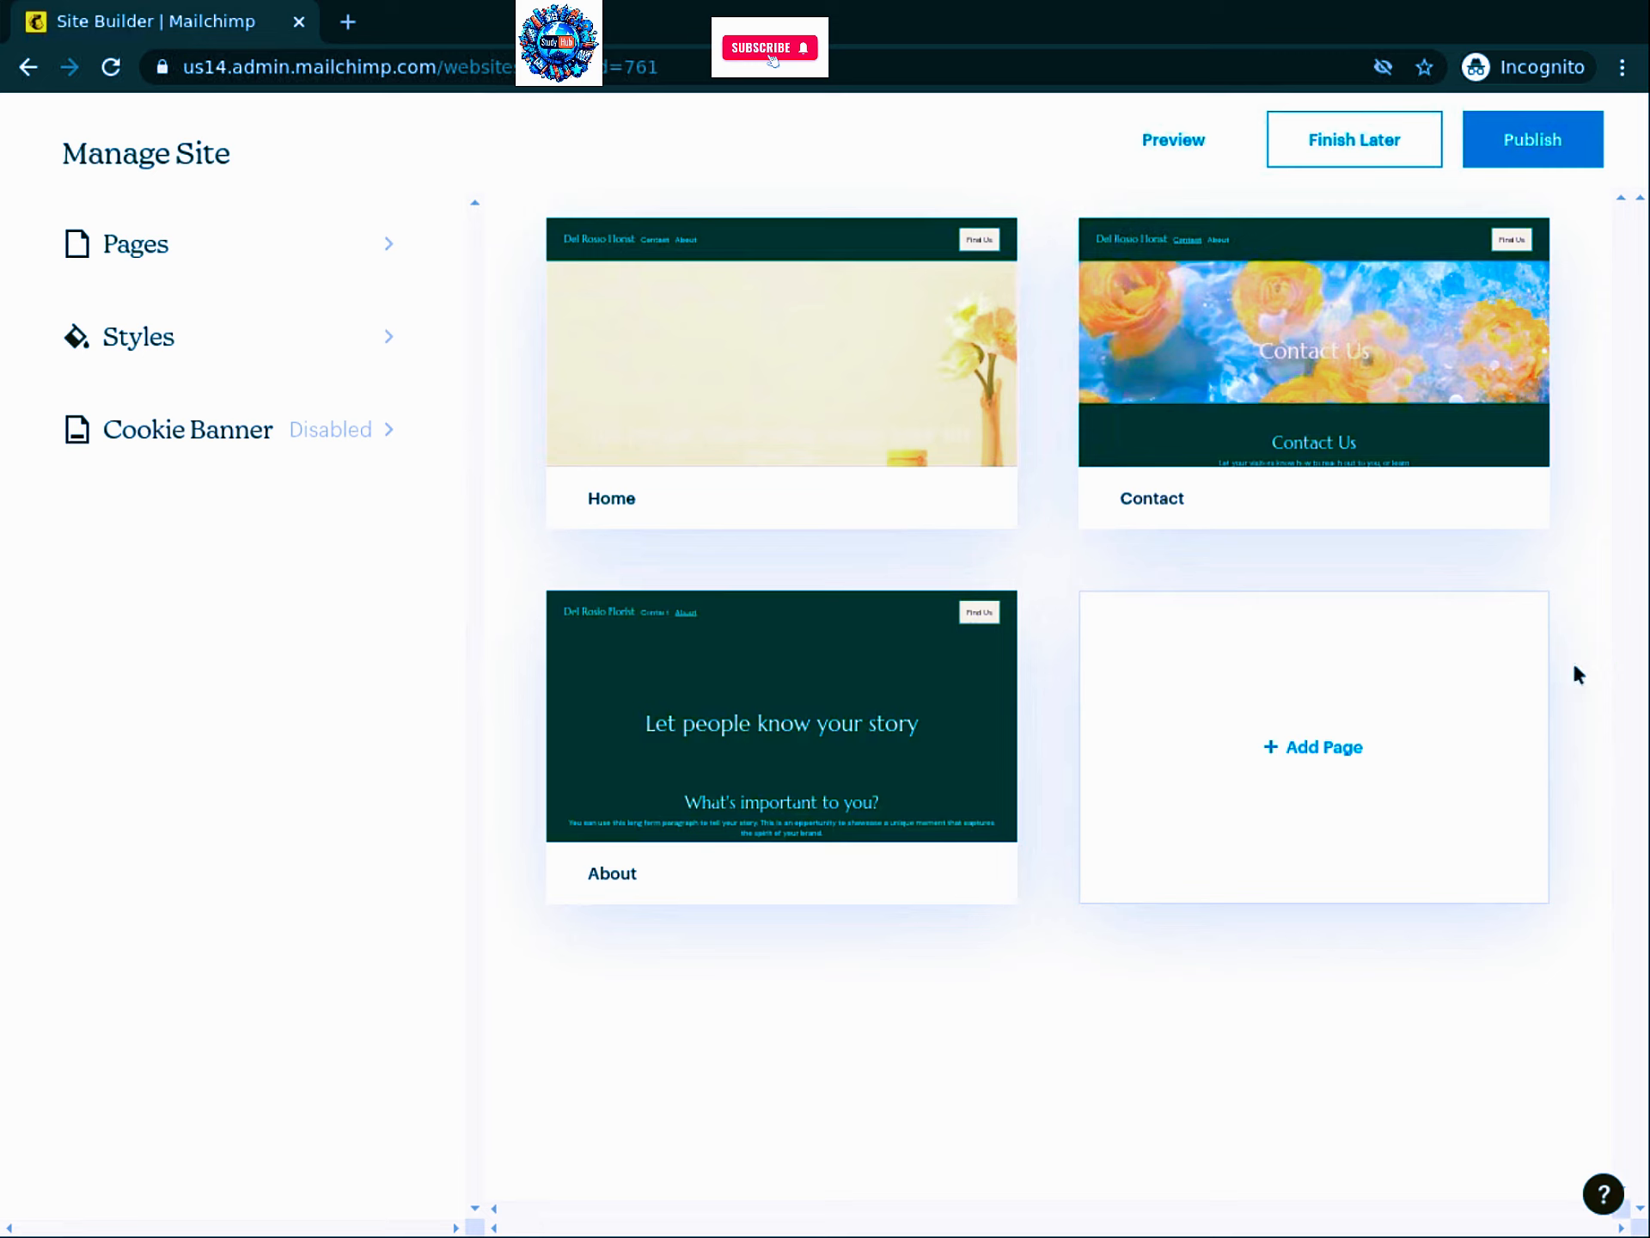
Step: Open the Home page for editing and scroll to the 'Talk up your brand.' section
mouse_move(671, 365)
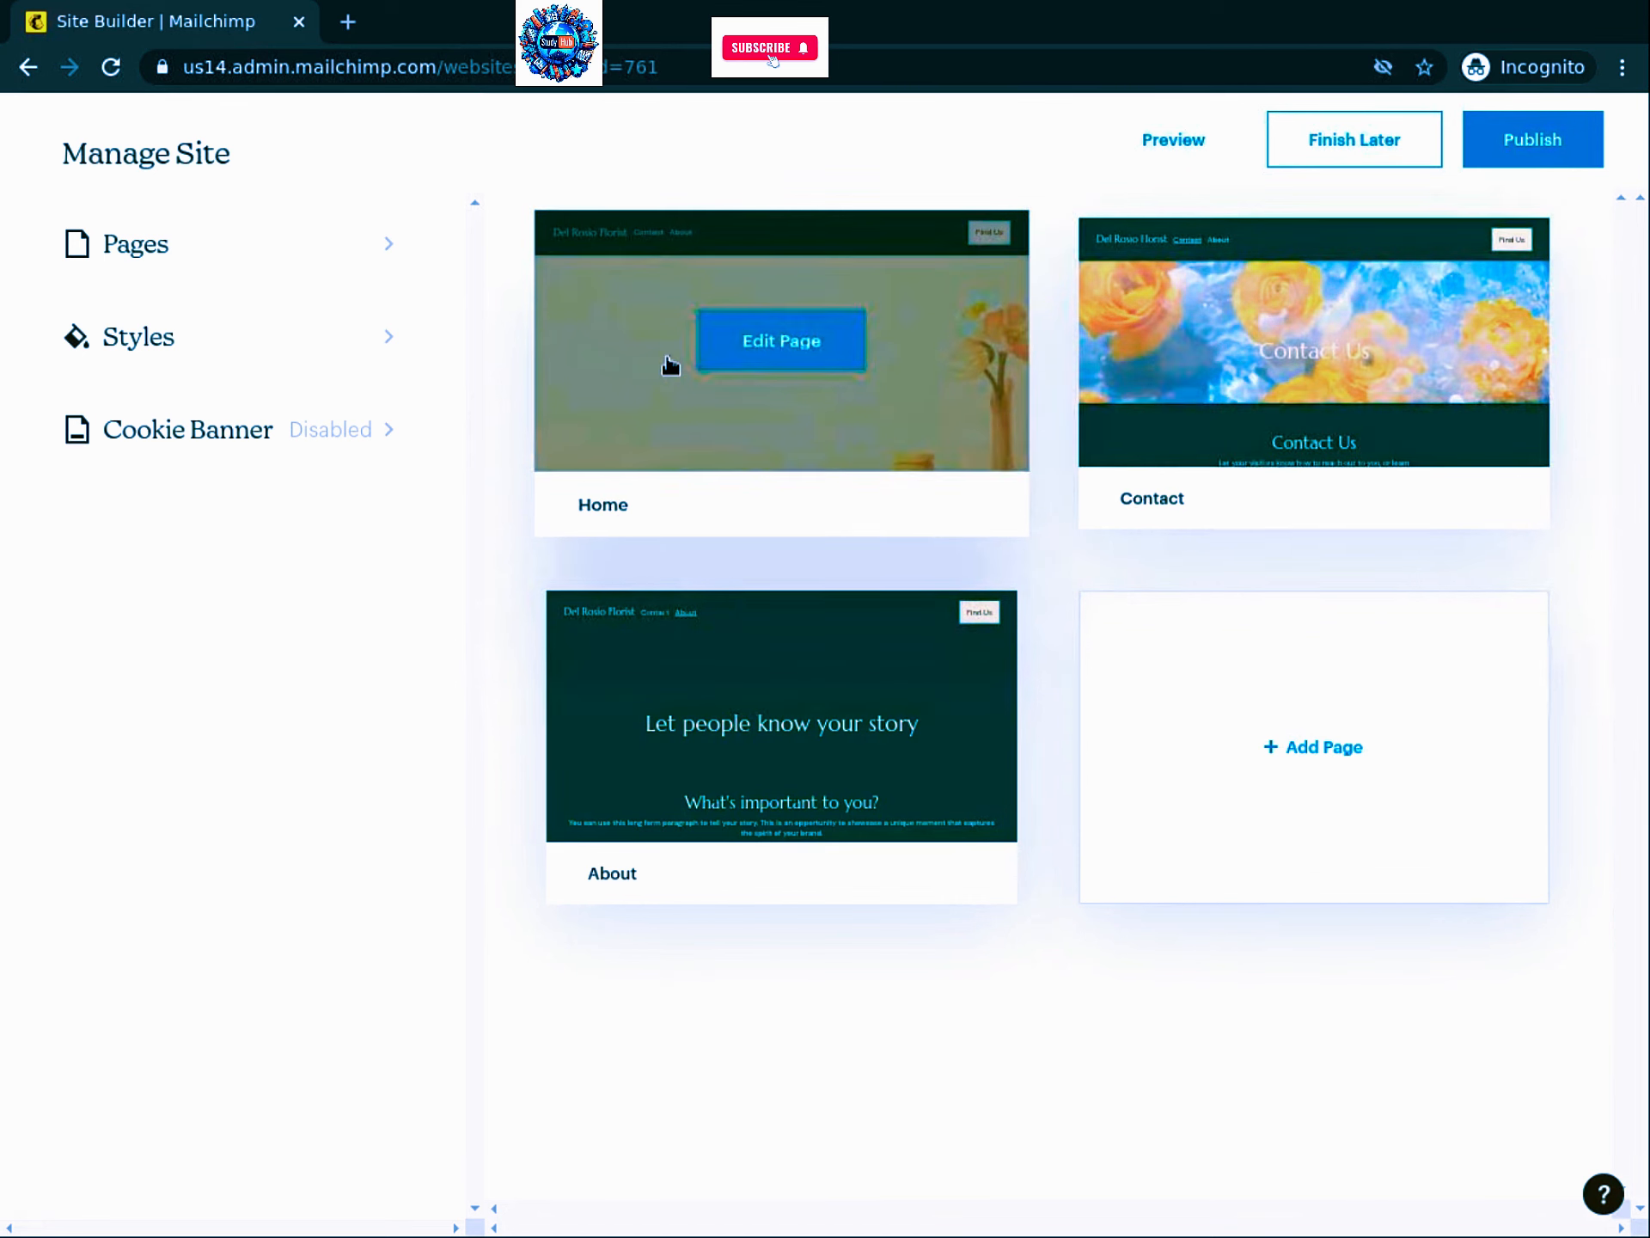
left_click(786, 341)
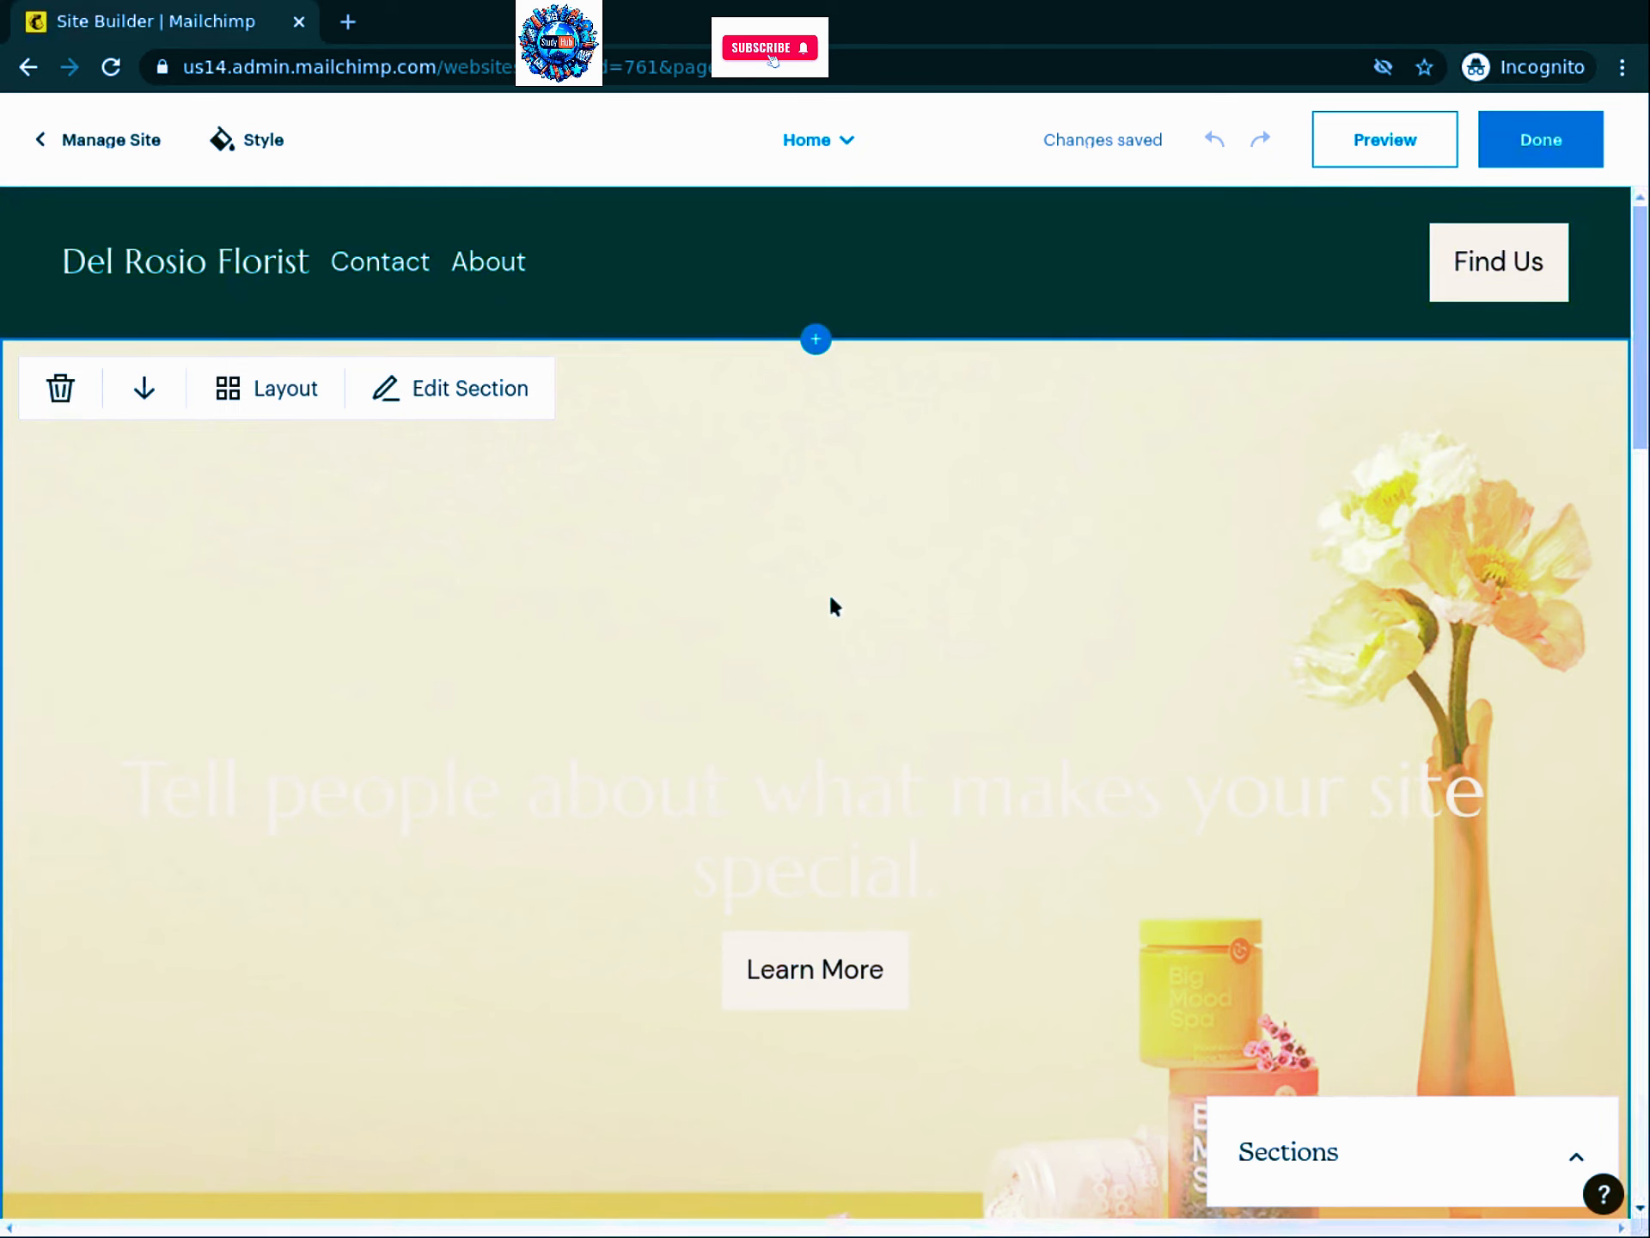
scroll(1644, 311, "down", 6)
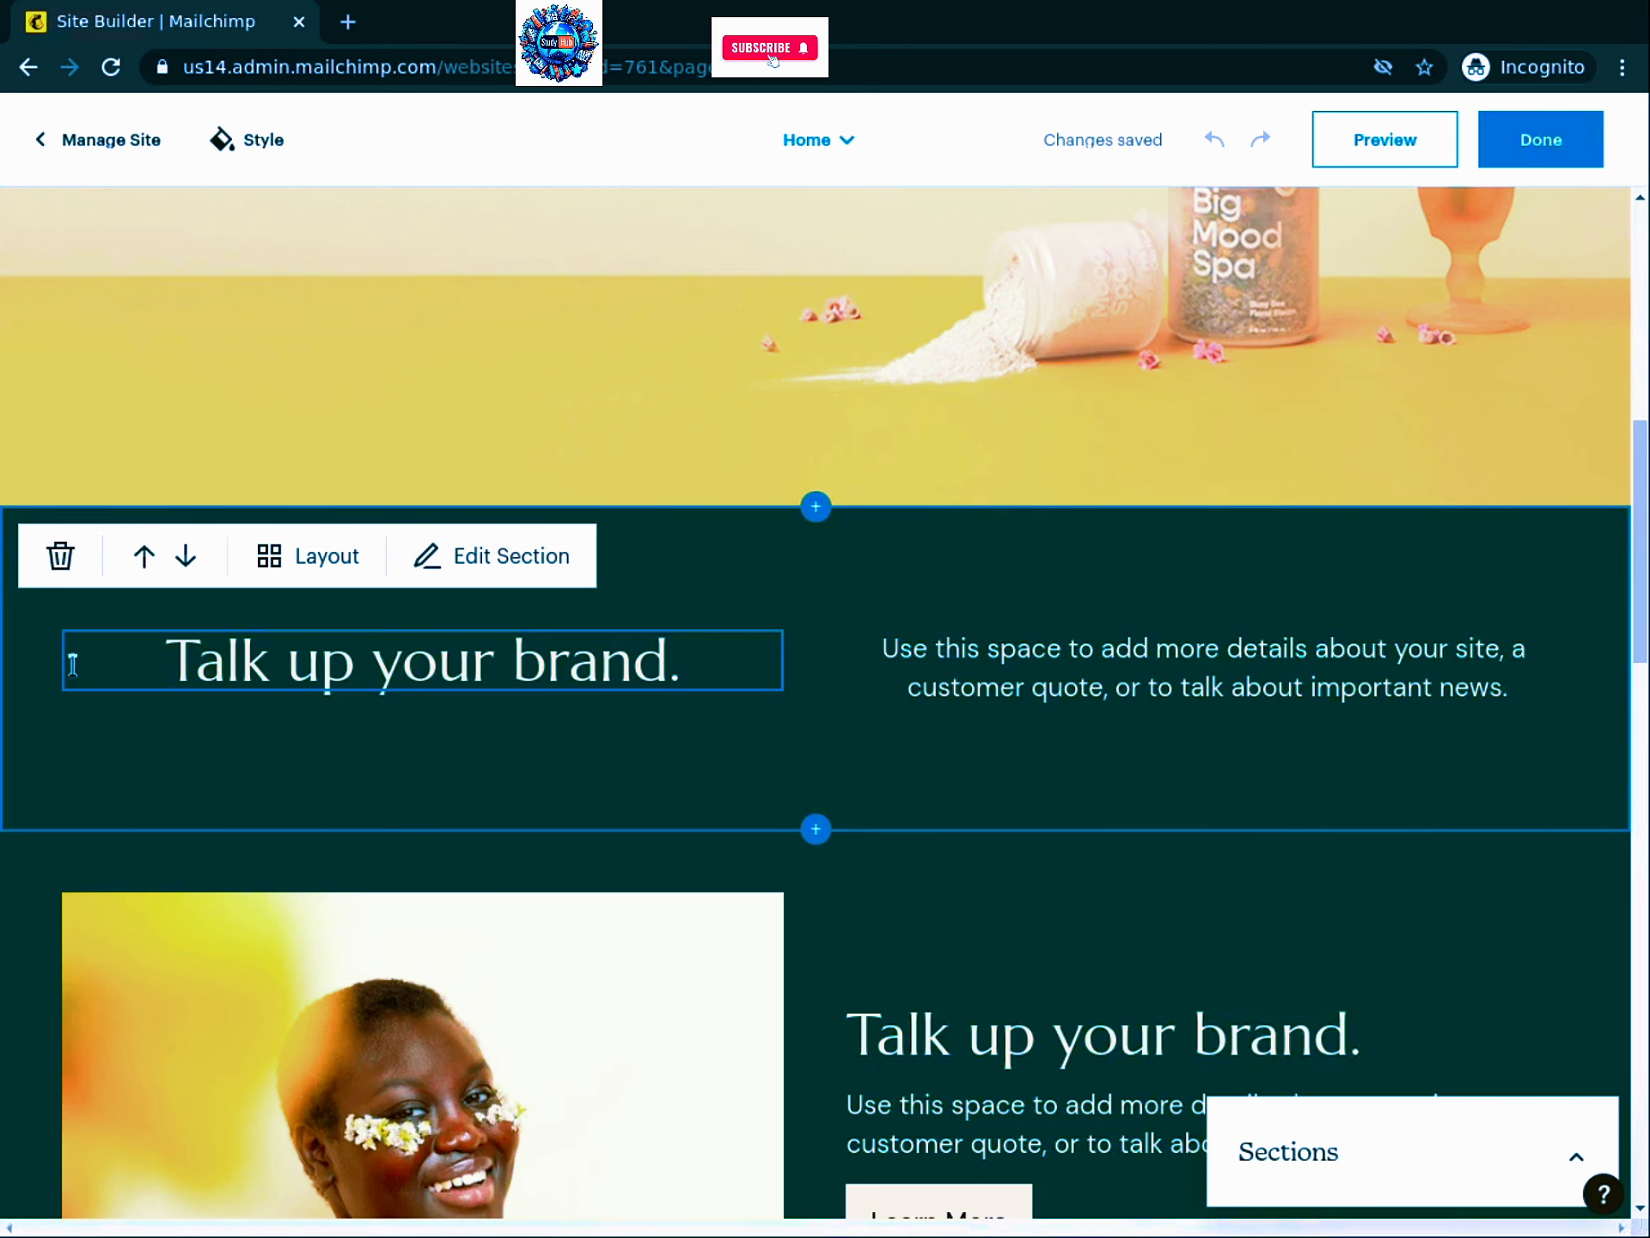
Step: Switch the 'Talk up your brand.' text section to the centred heading-over-paragraph layout
left_click(327, 557)
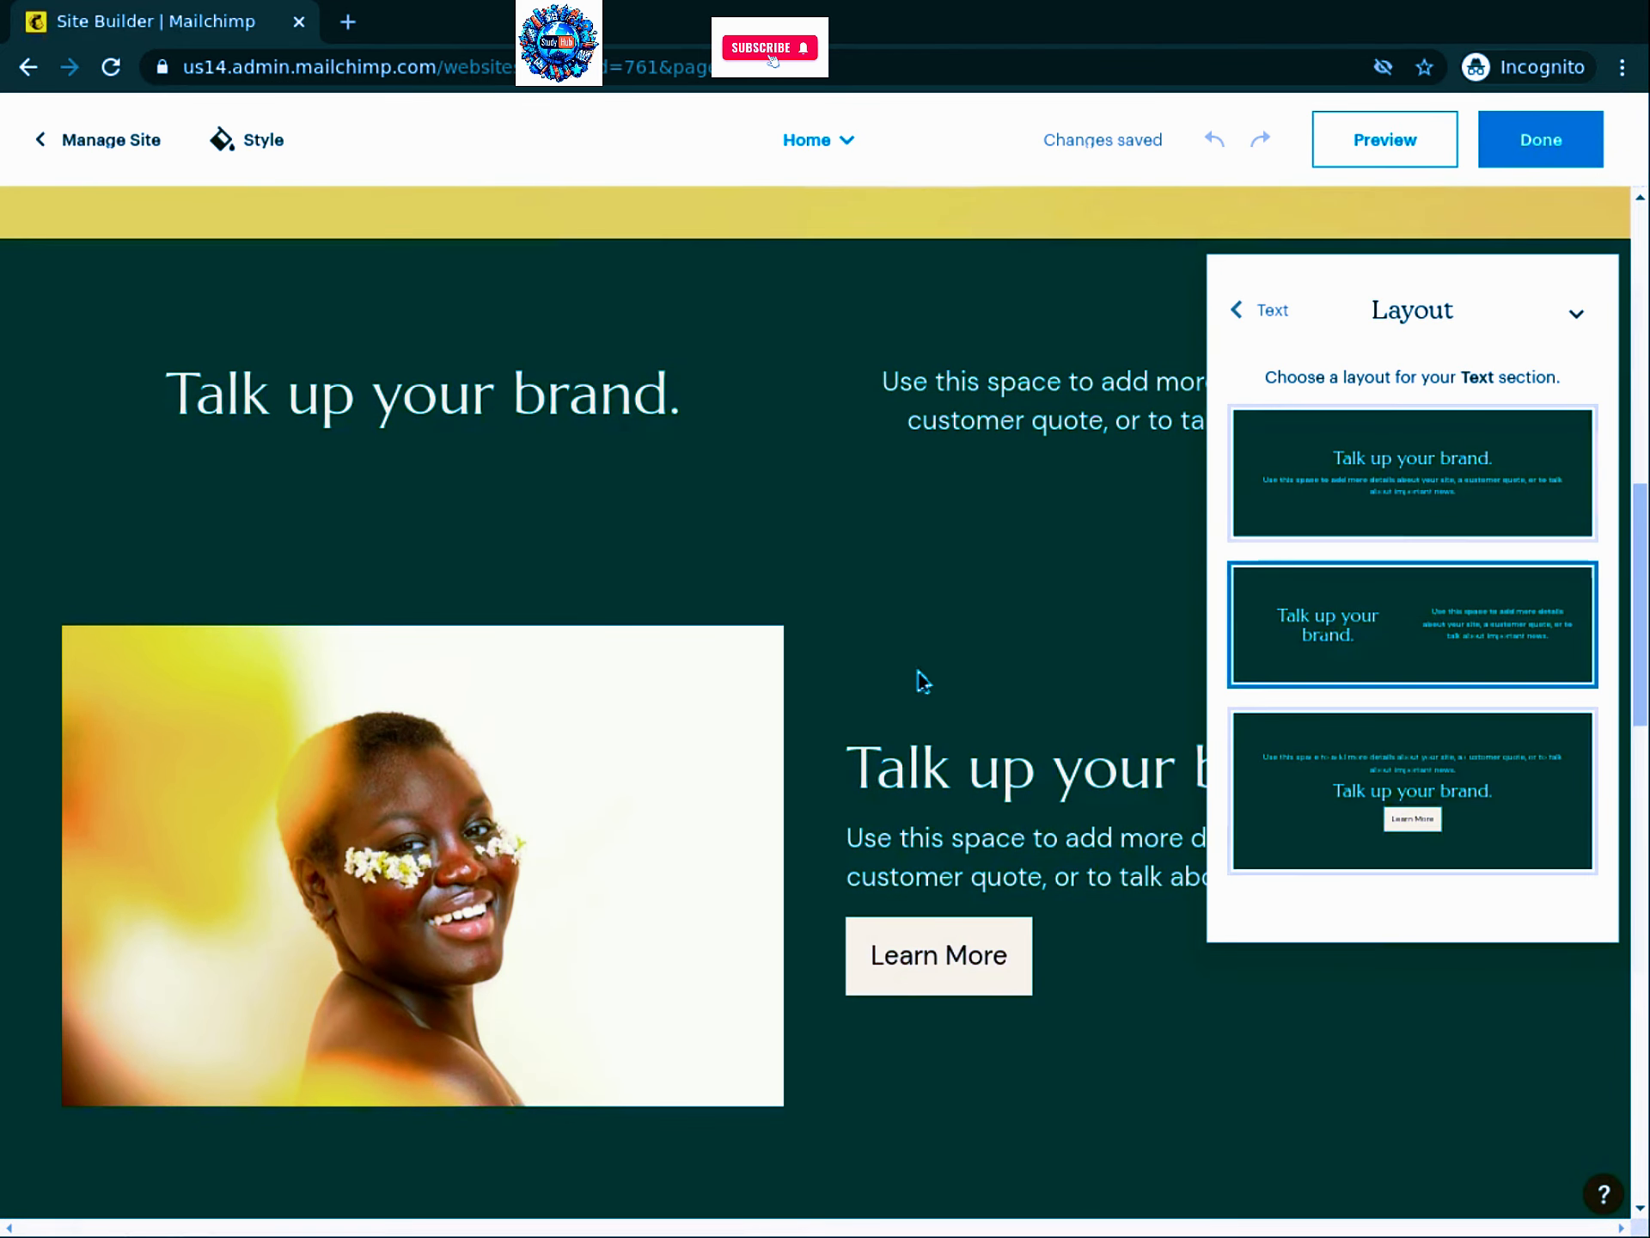
left_click(1414, 498)
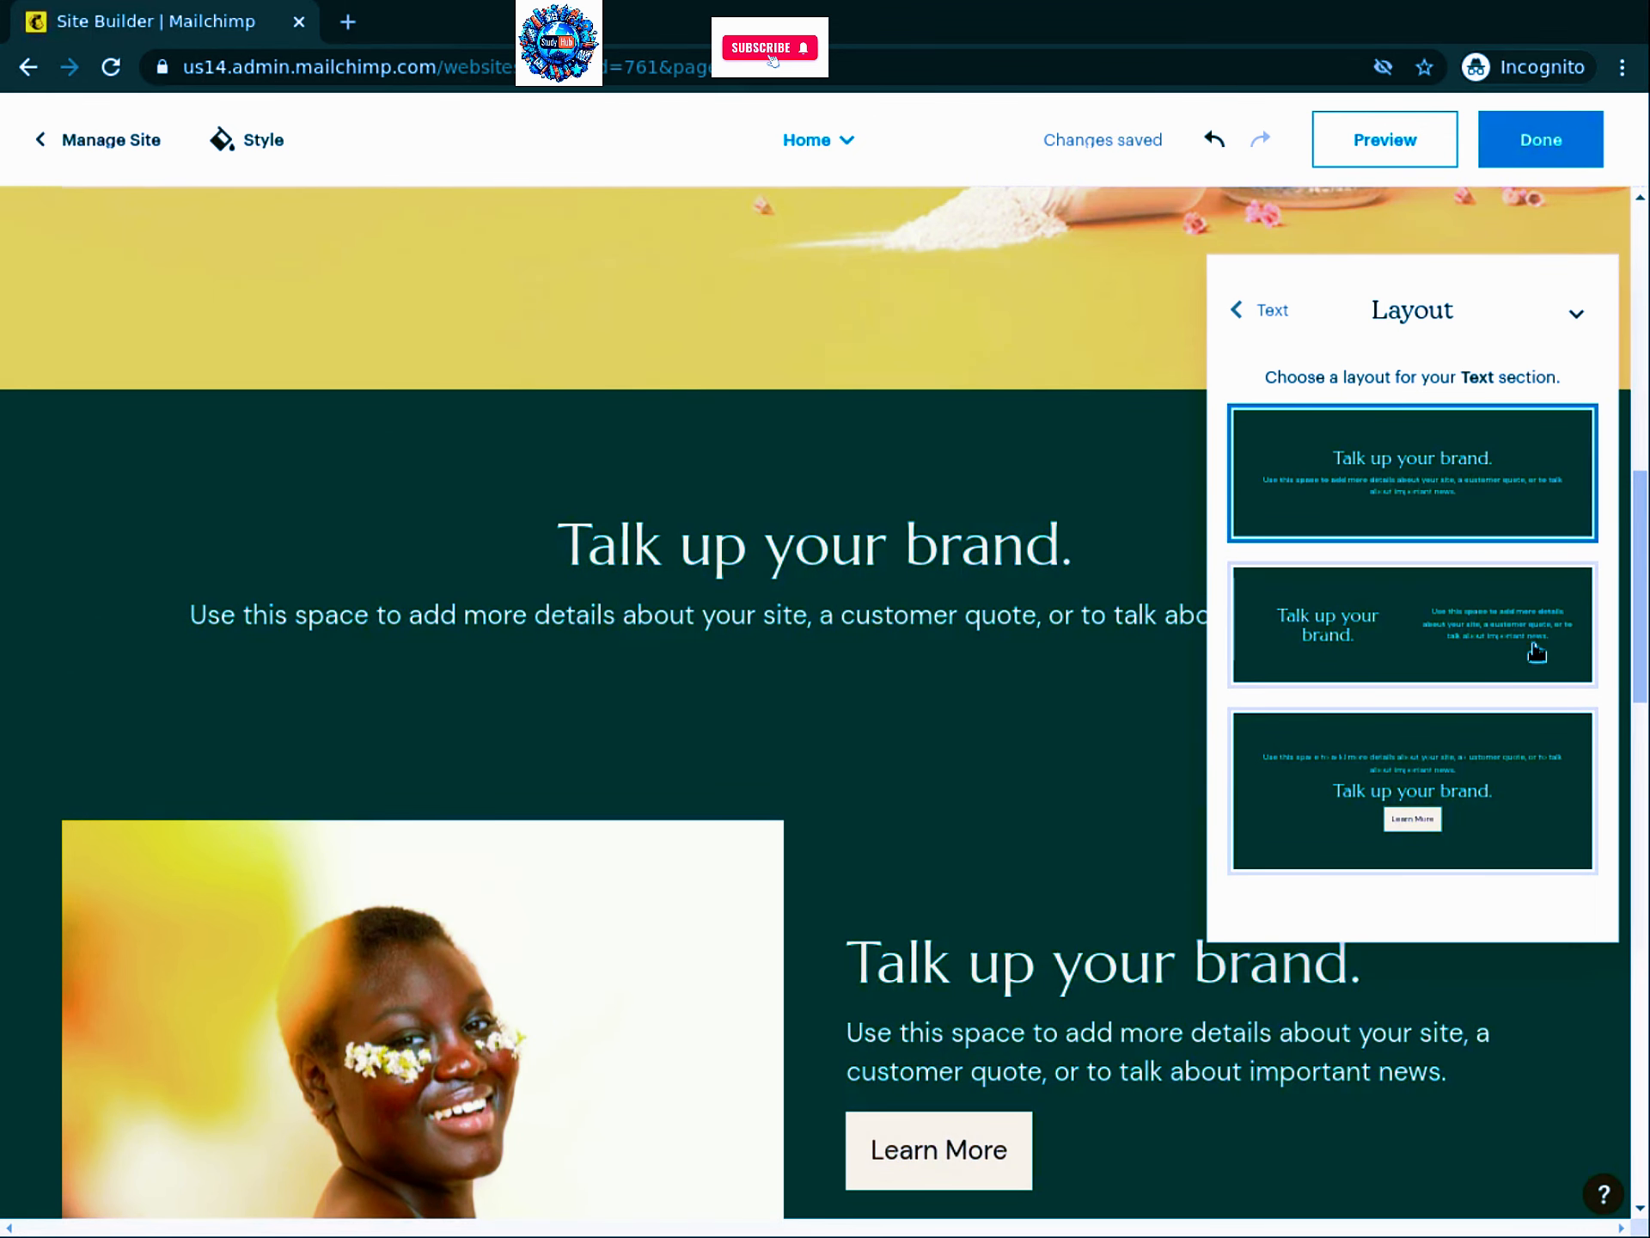
left_click(1434, 501)
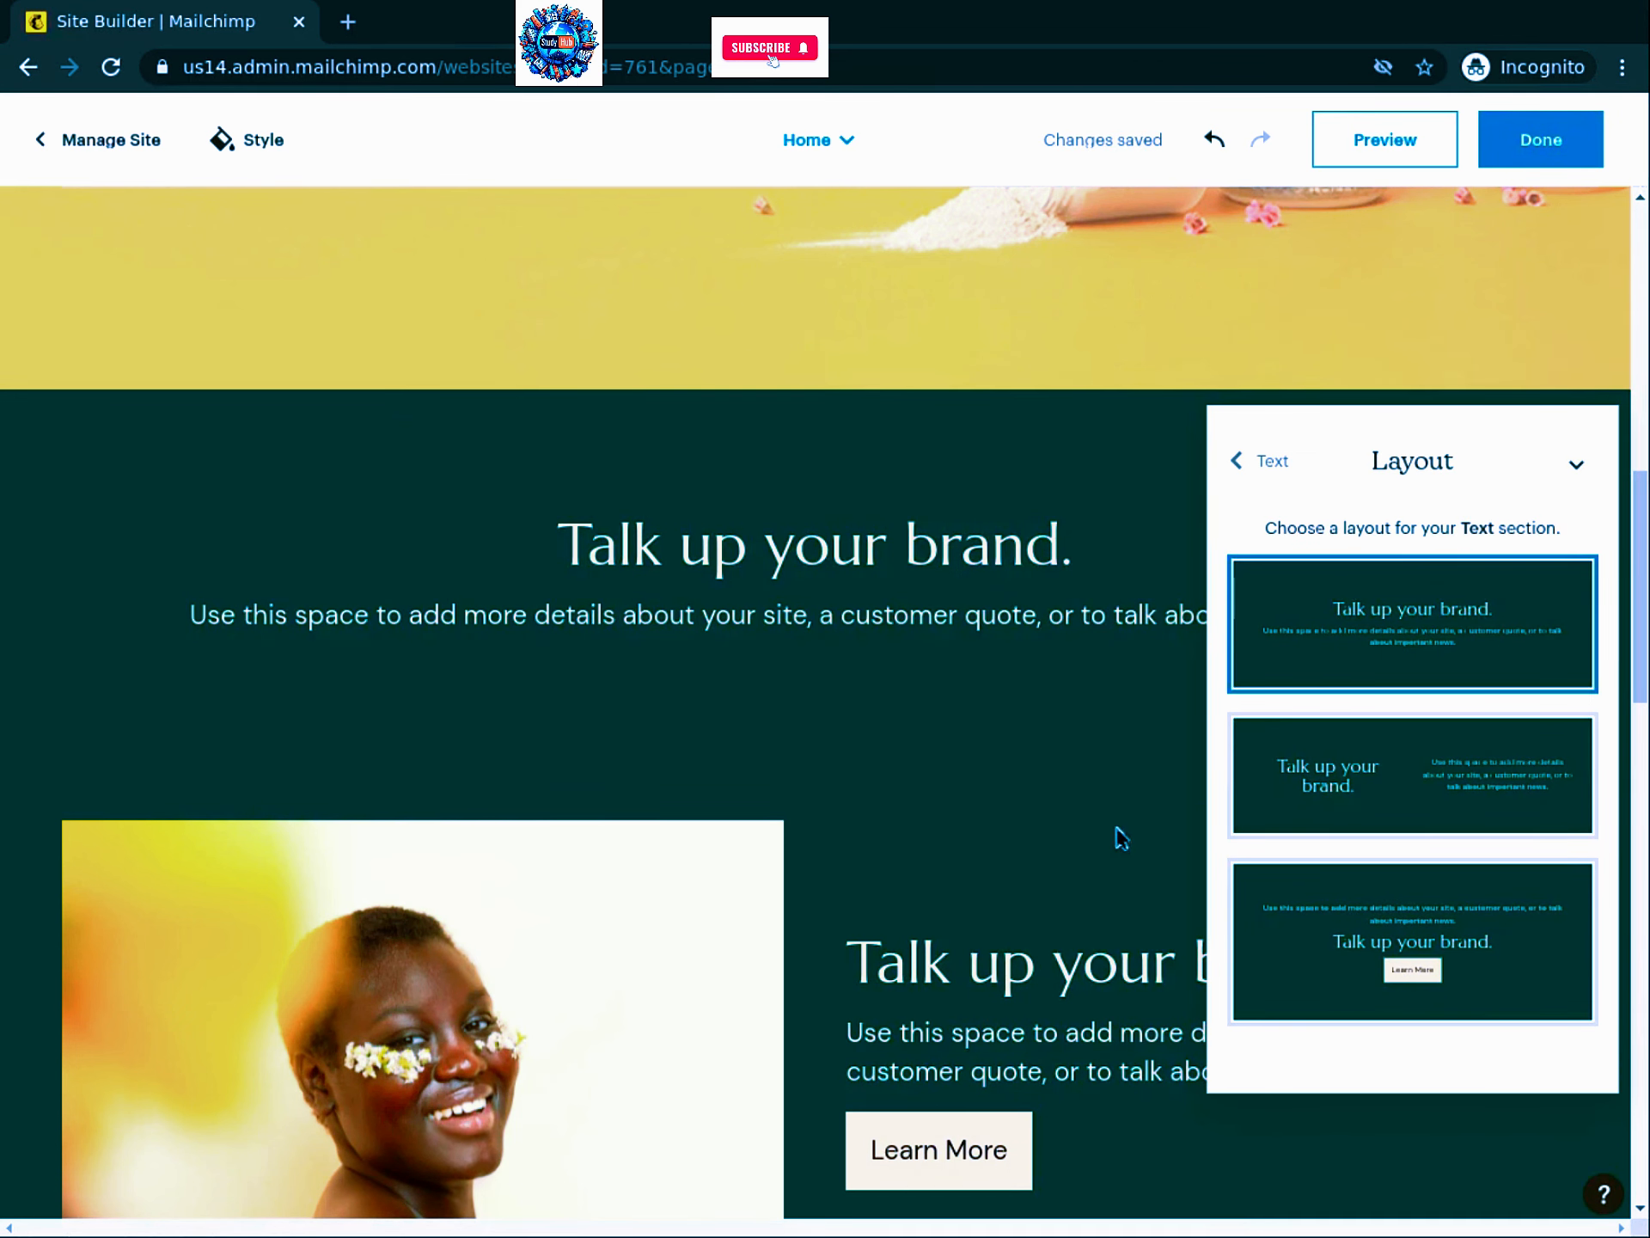
left_click(898, 874)
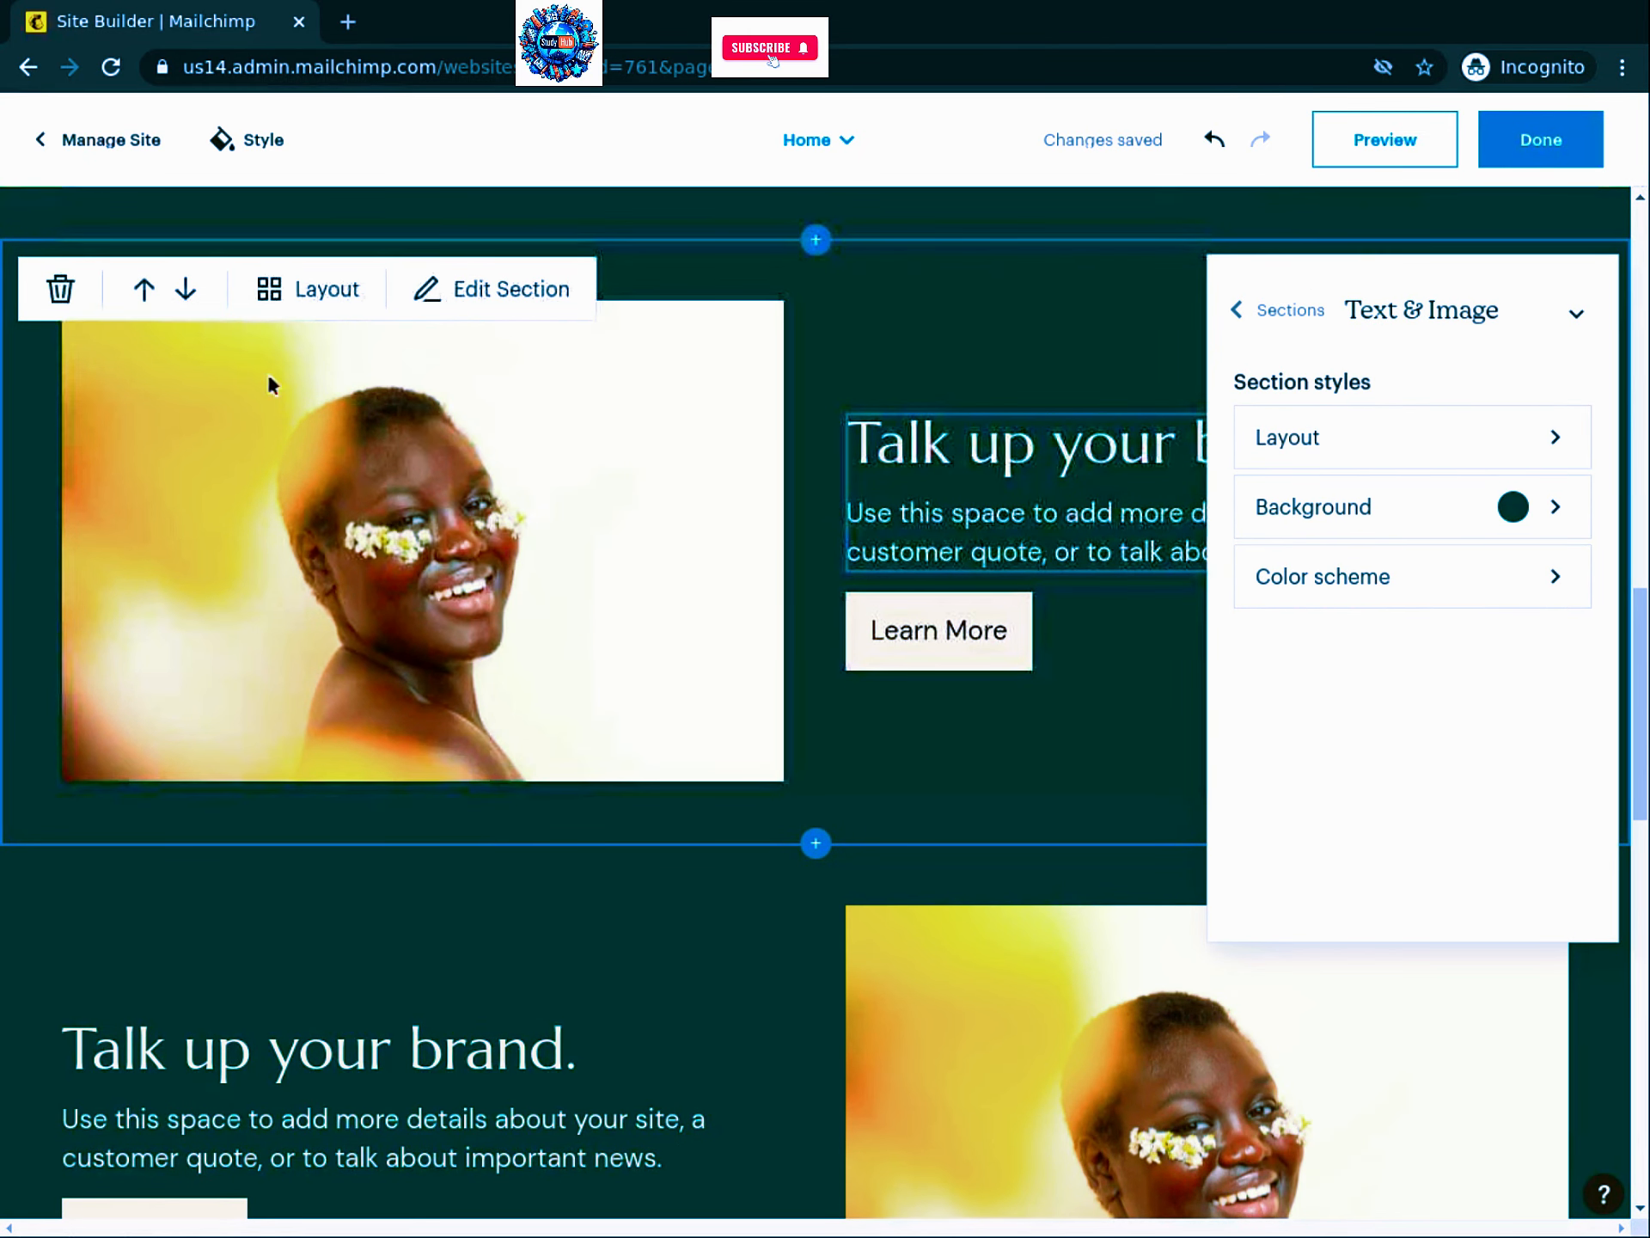
Step: Move the Text & Image section up twice so it sits above the centred brand text
left_click(148, 290)
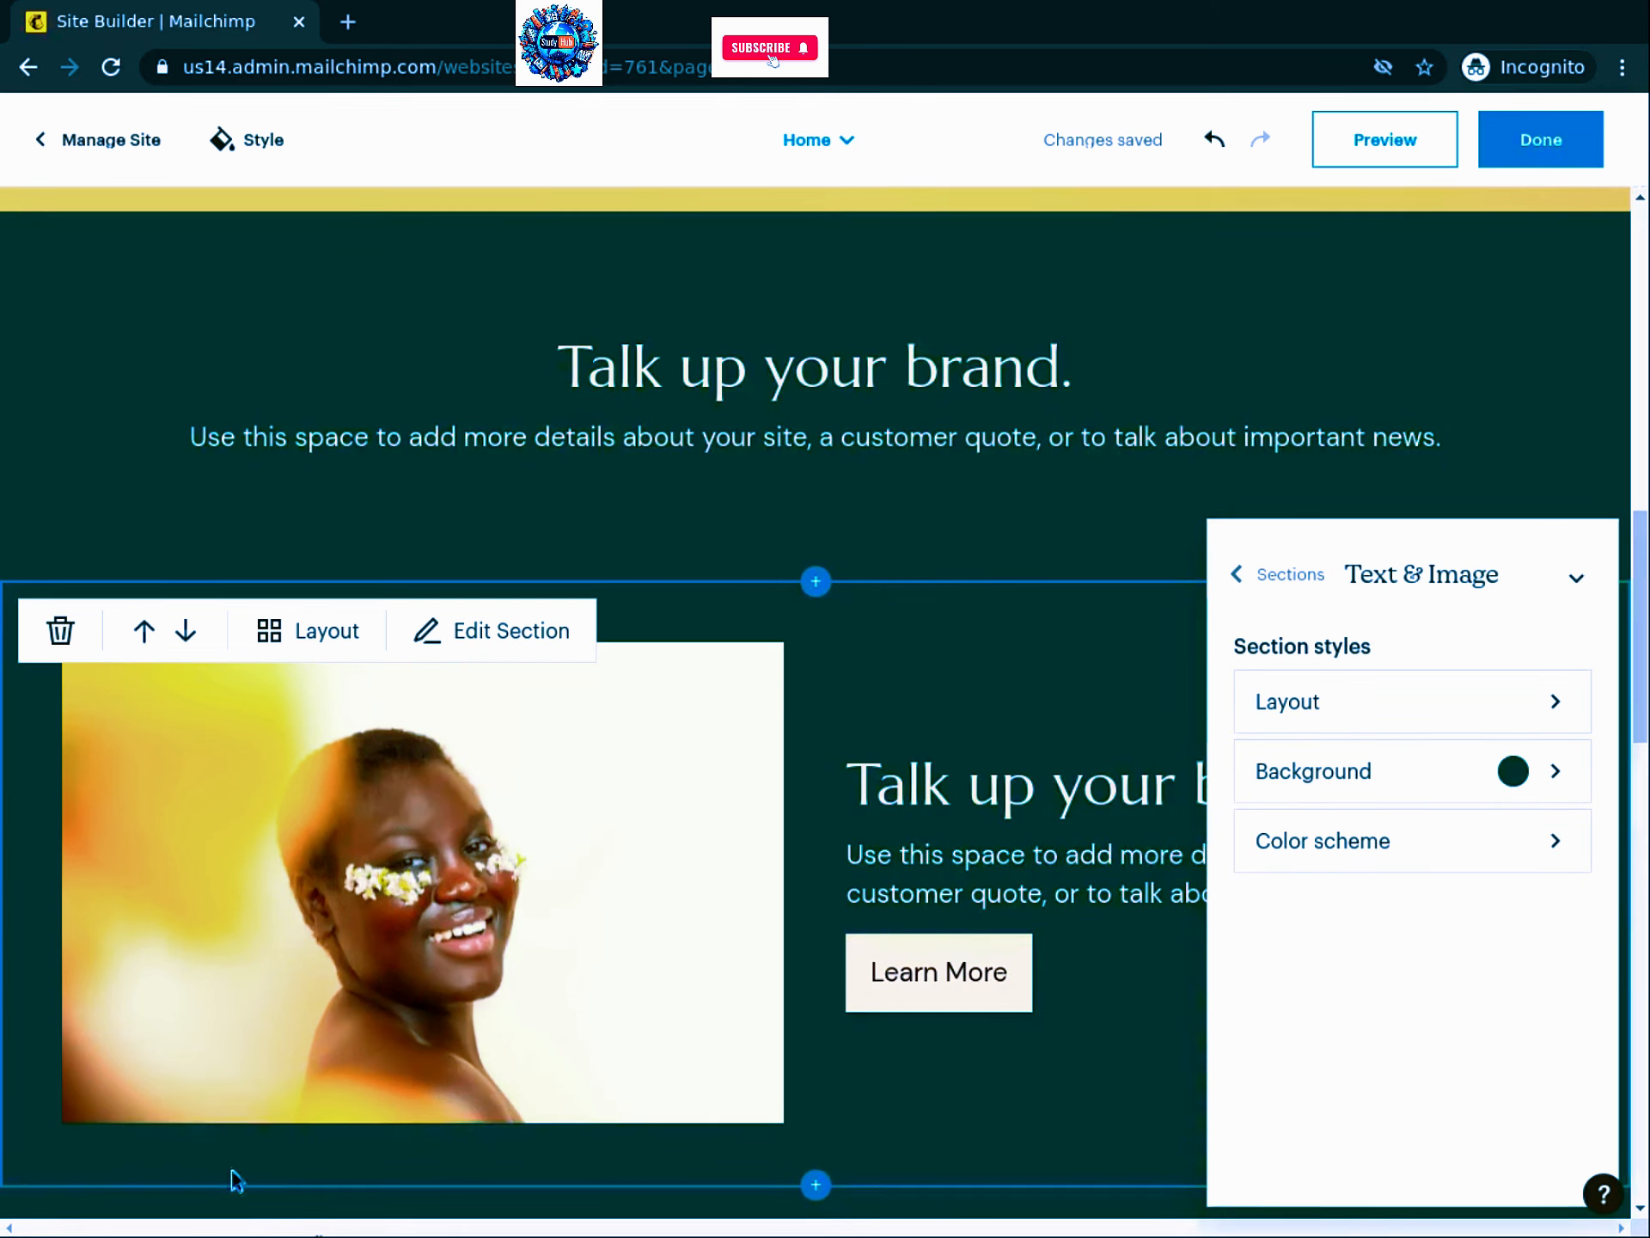
left_click(142, 636)
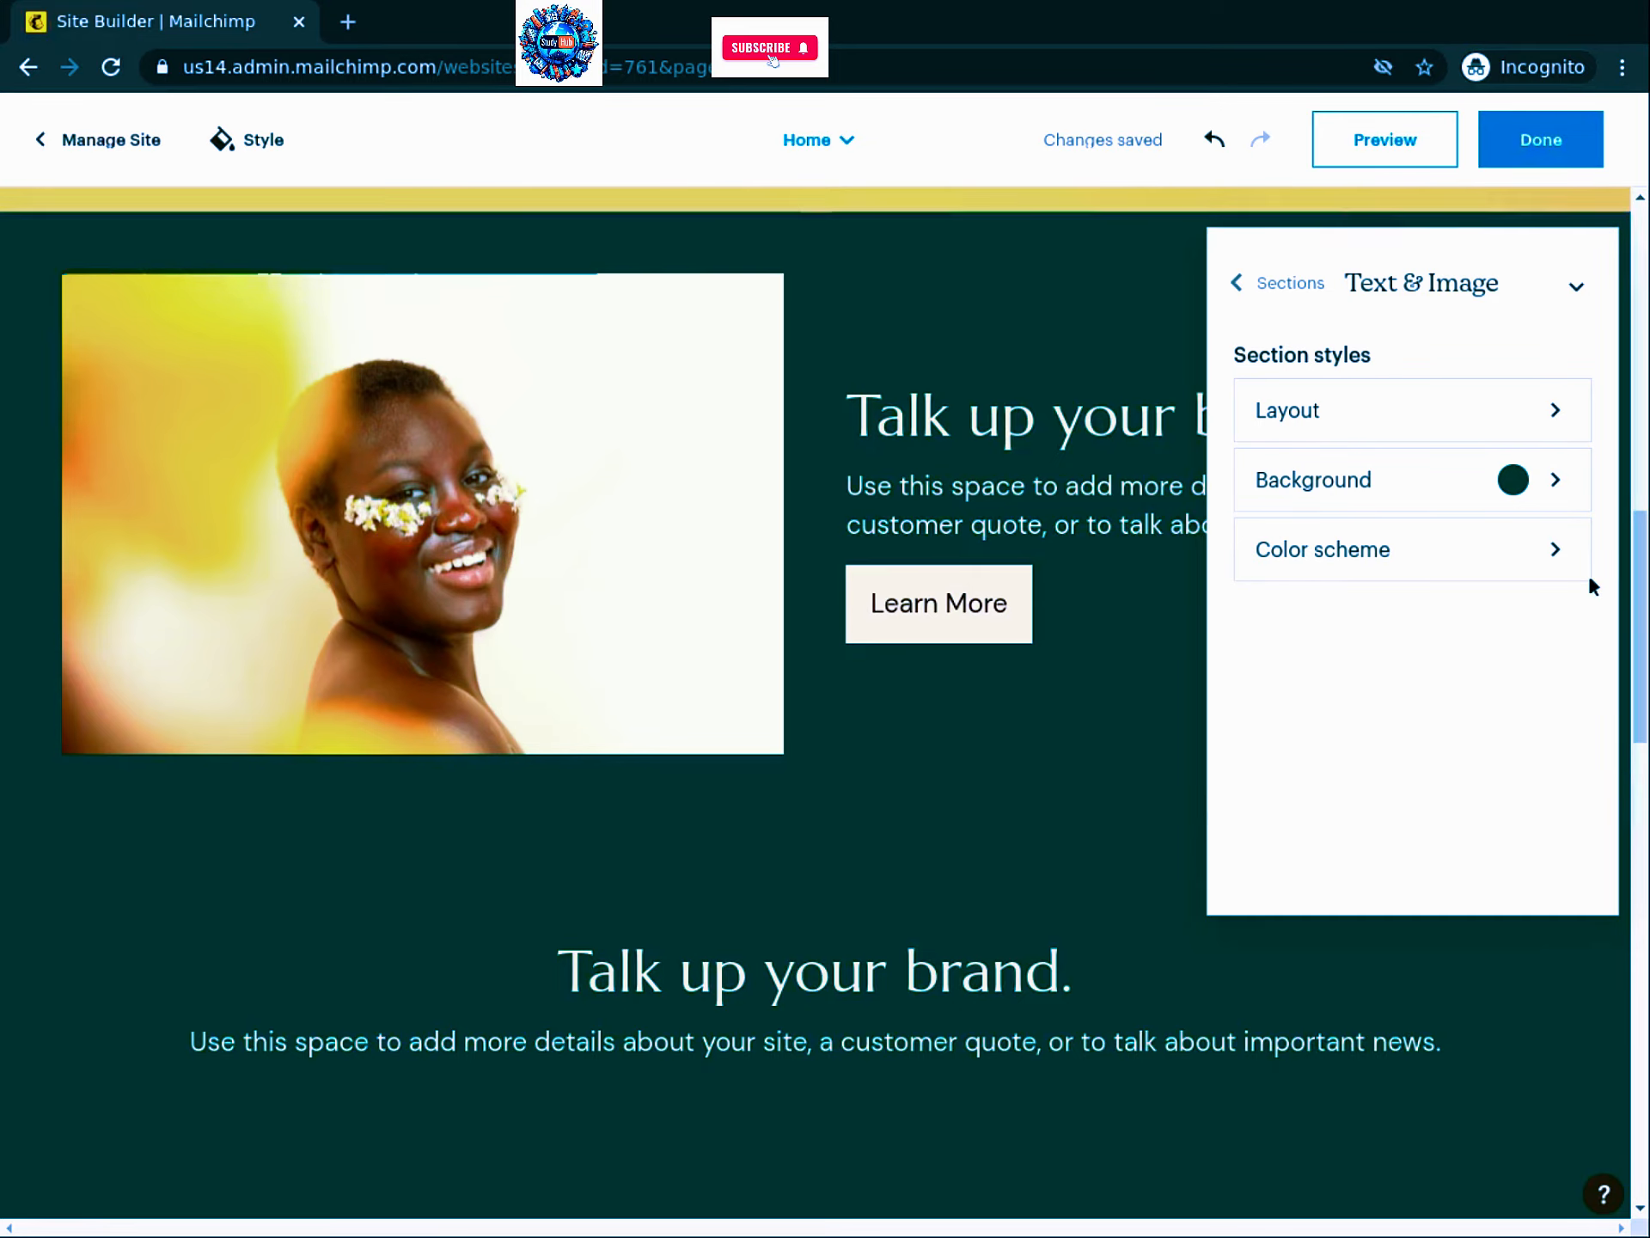
left_click_drag(1643, 559, 1585, 976)
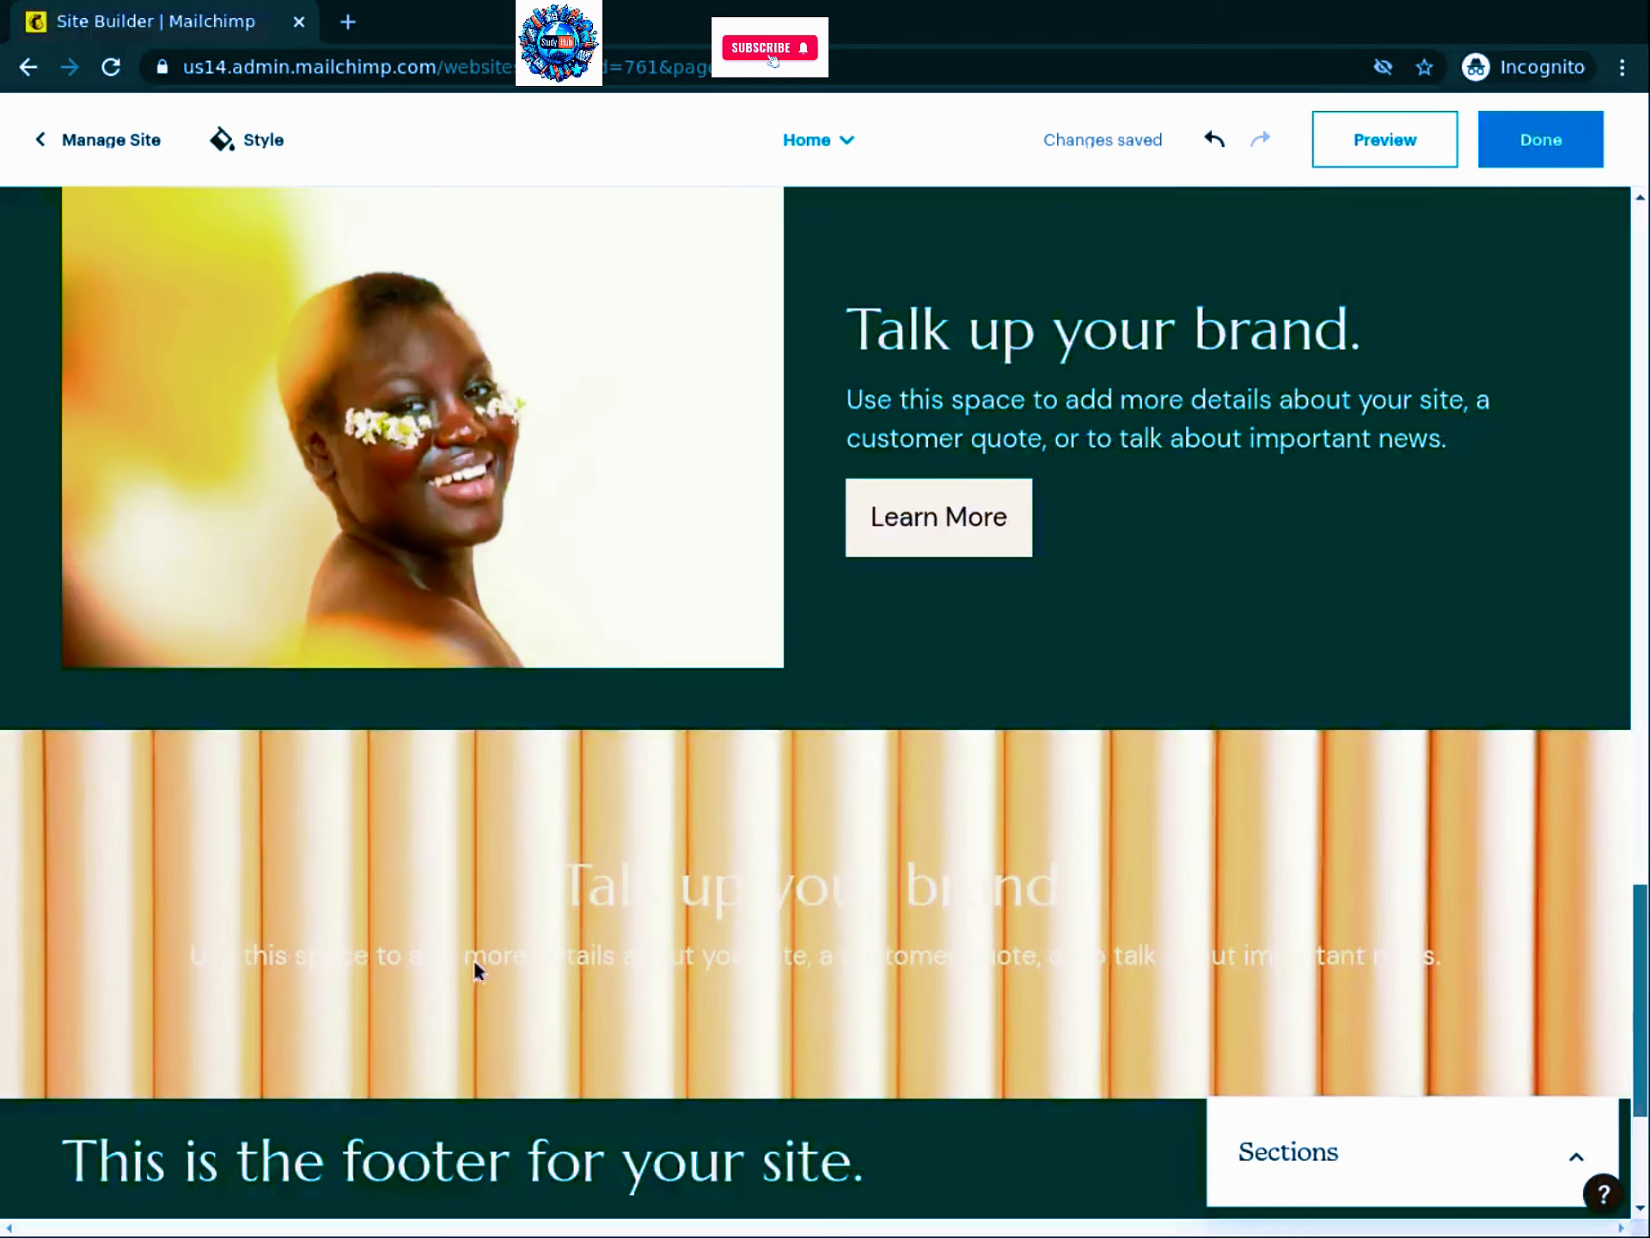
scroll(814, 942, "down", 3)
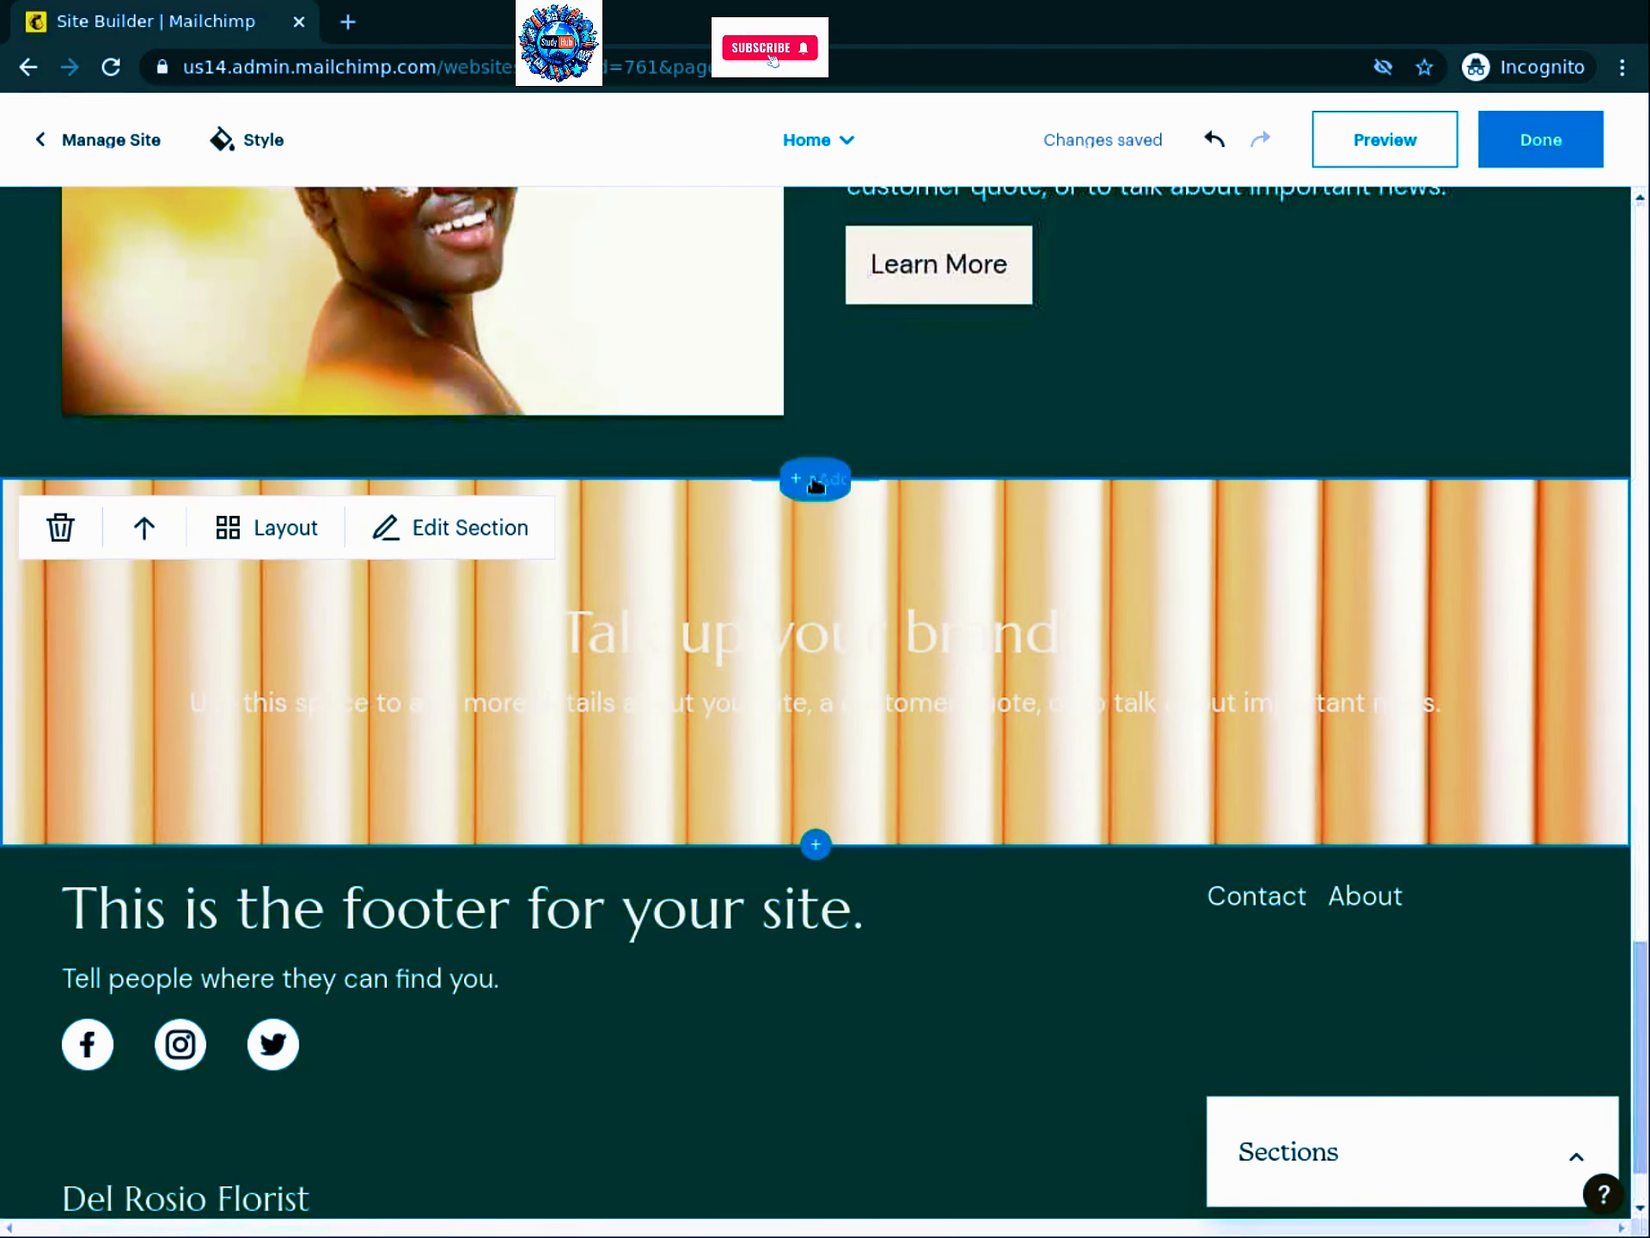
Step: Insert a text-left, image-right Text & Image section just above the footer
left_click(816, 849)
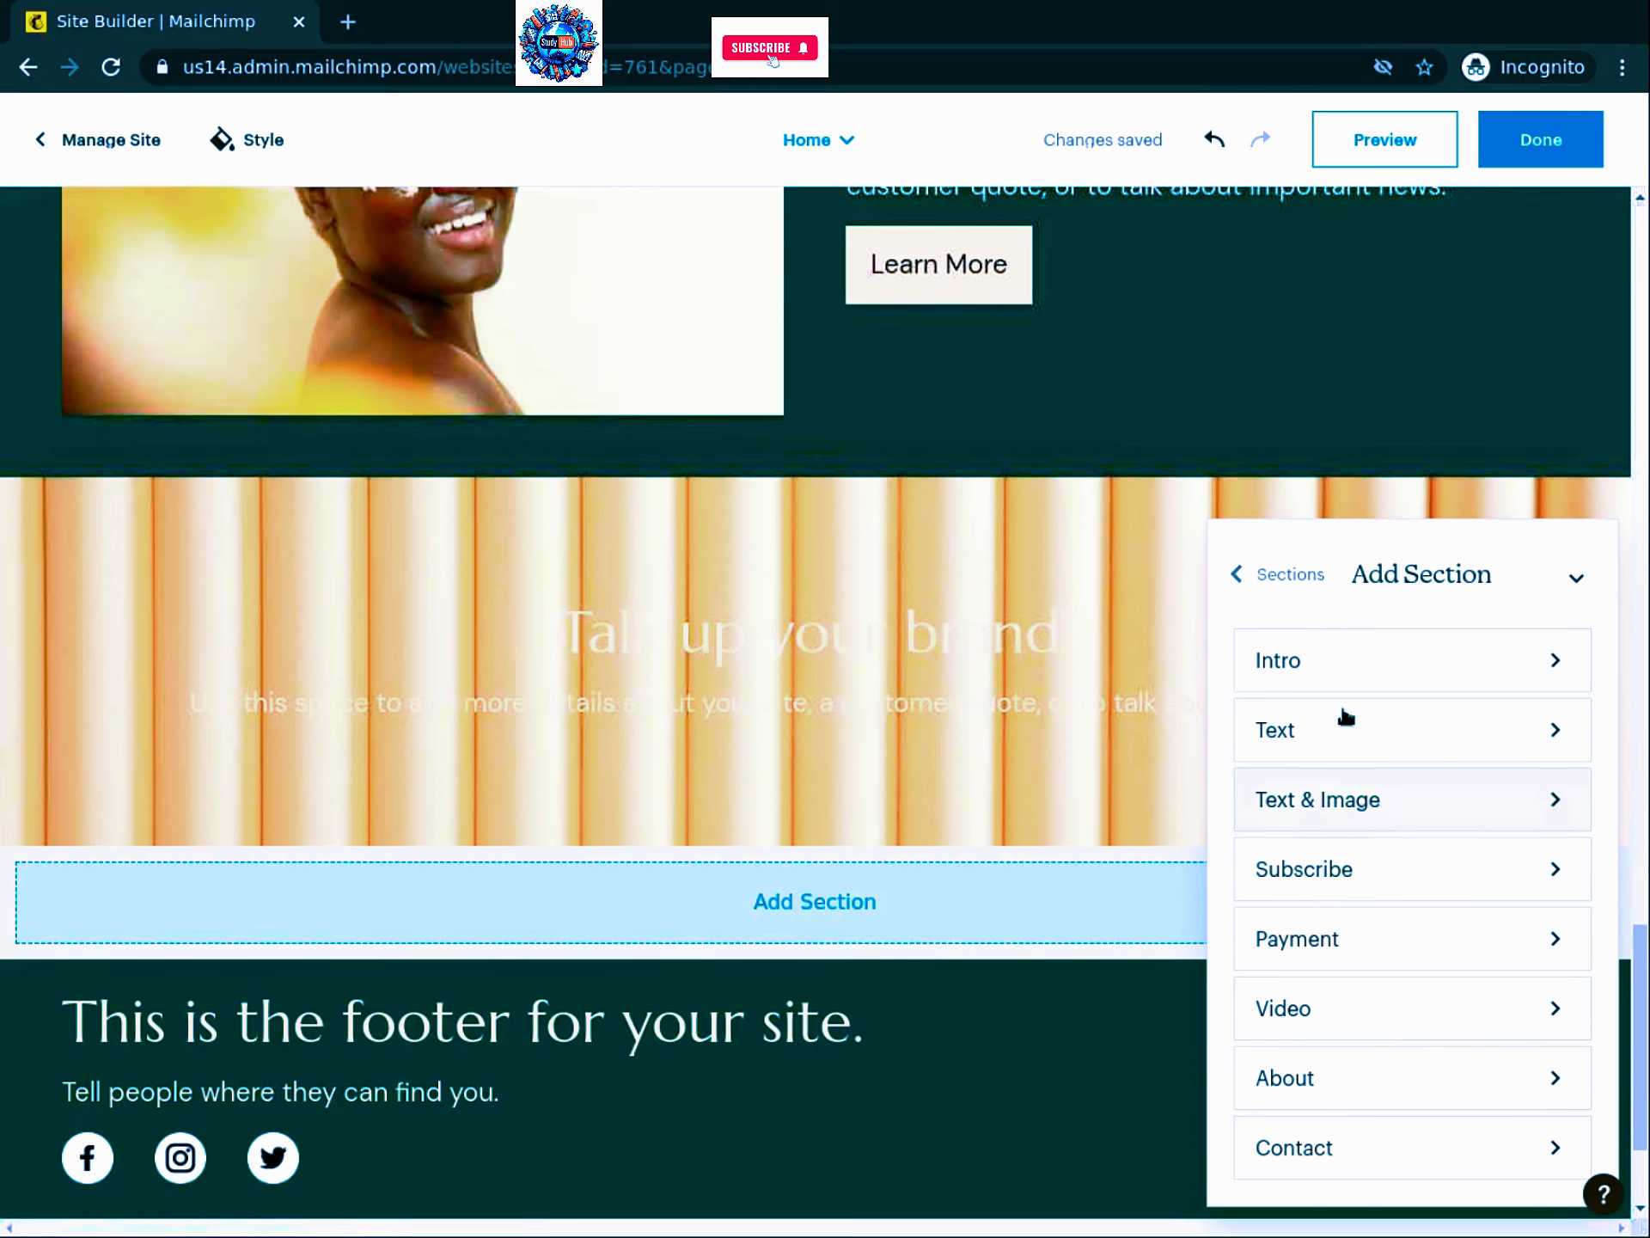
left_click(1318, 808)
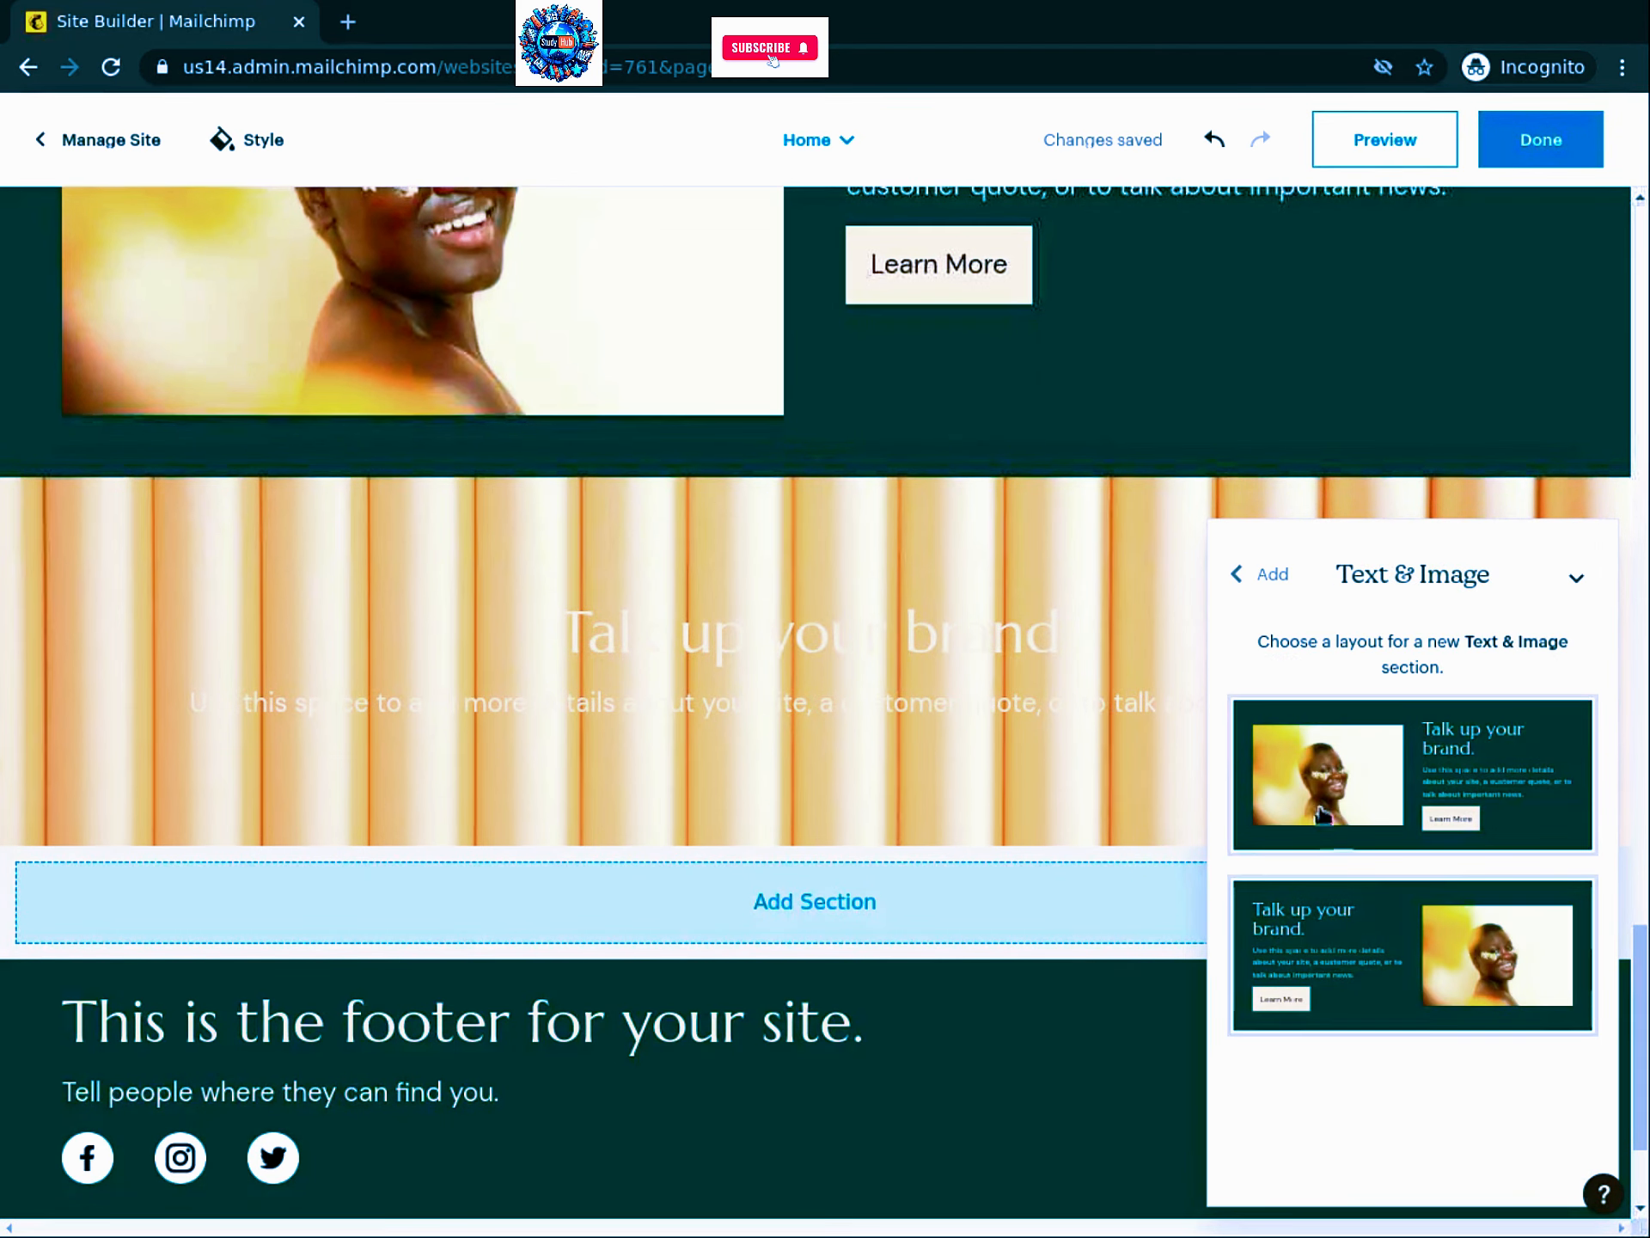
left_click(1406, 997)
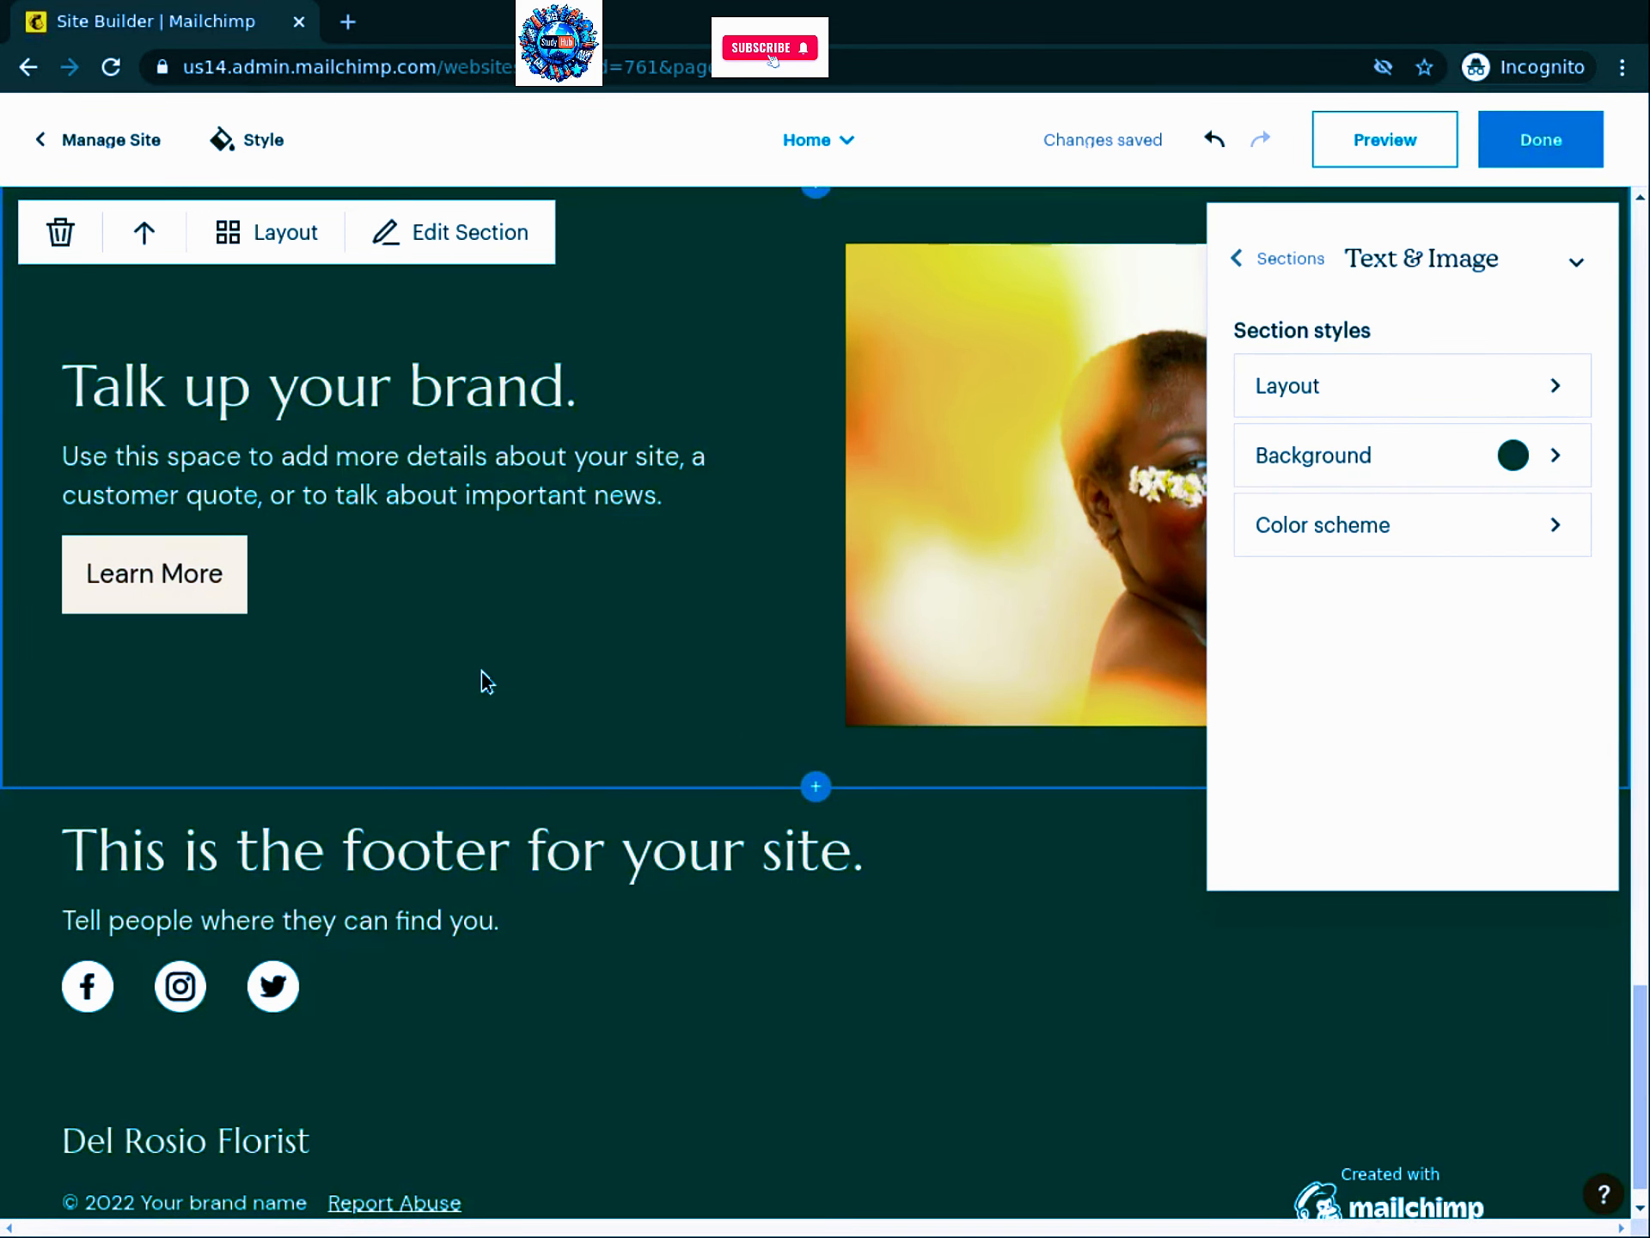
scroll(718, 640, "up", 2)
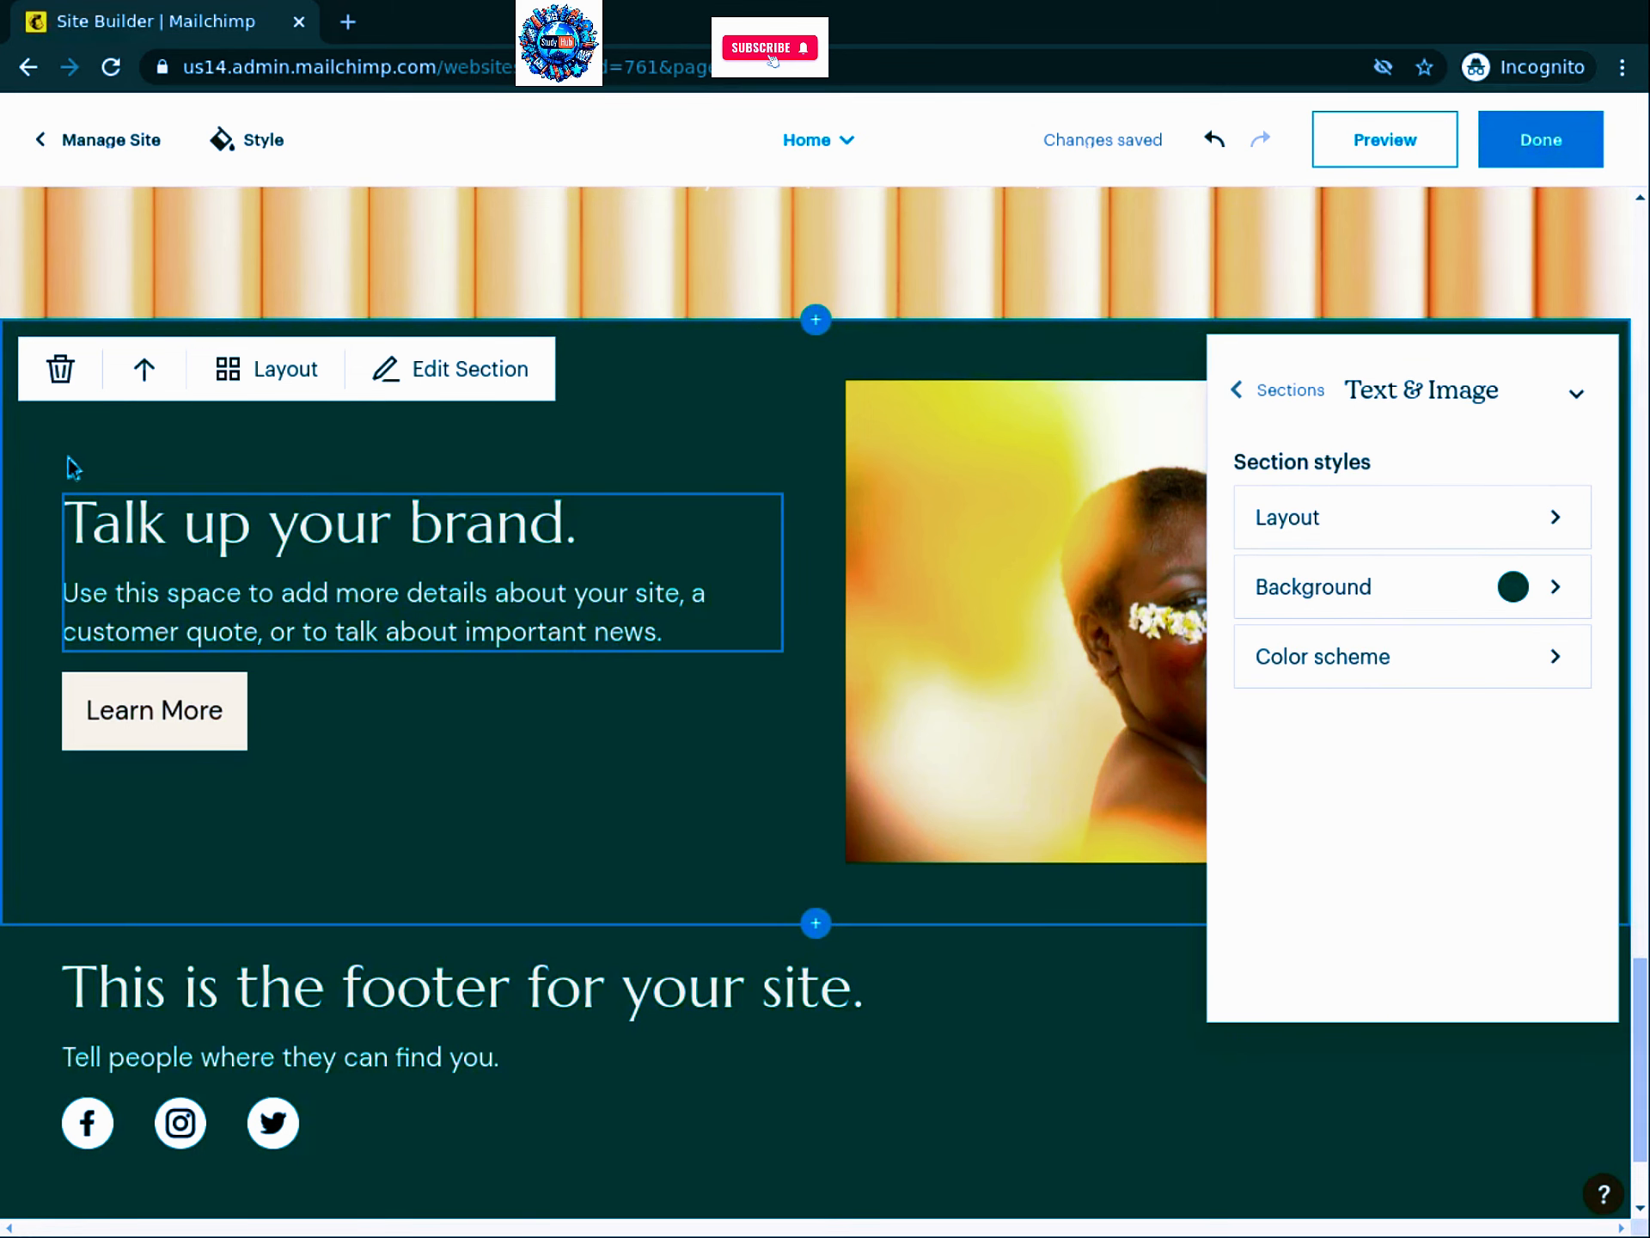
Step: Delete the just-added Text & Image section from the Home page and confirm its removal
left_click(62, 387)
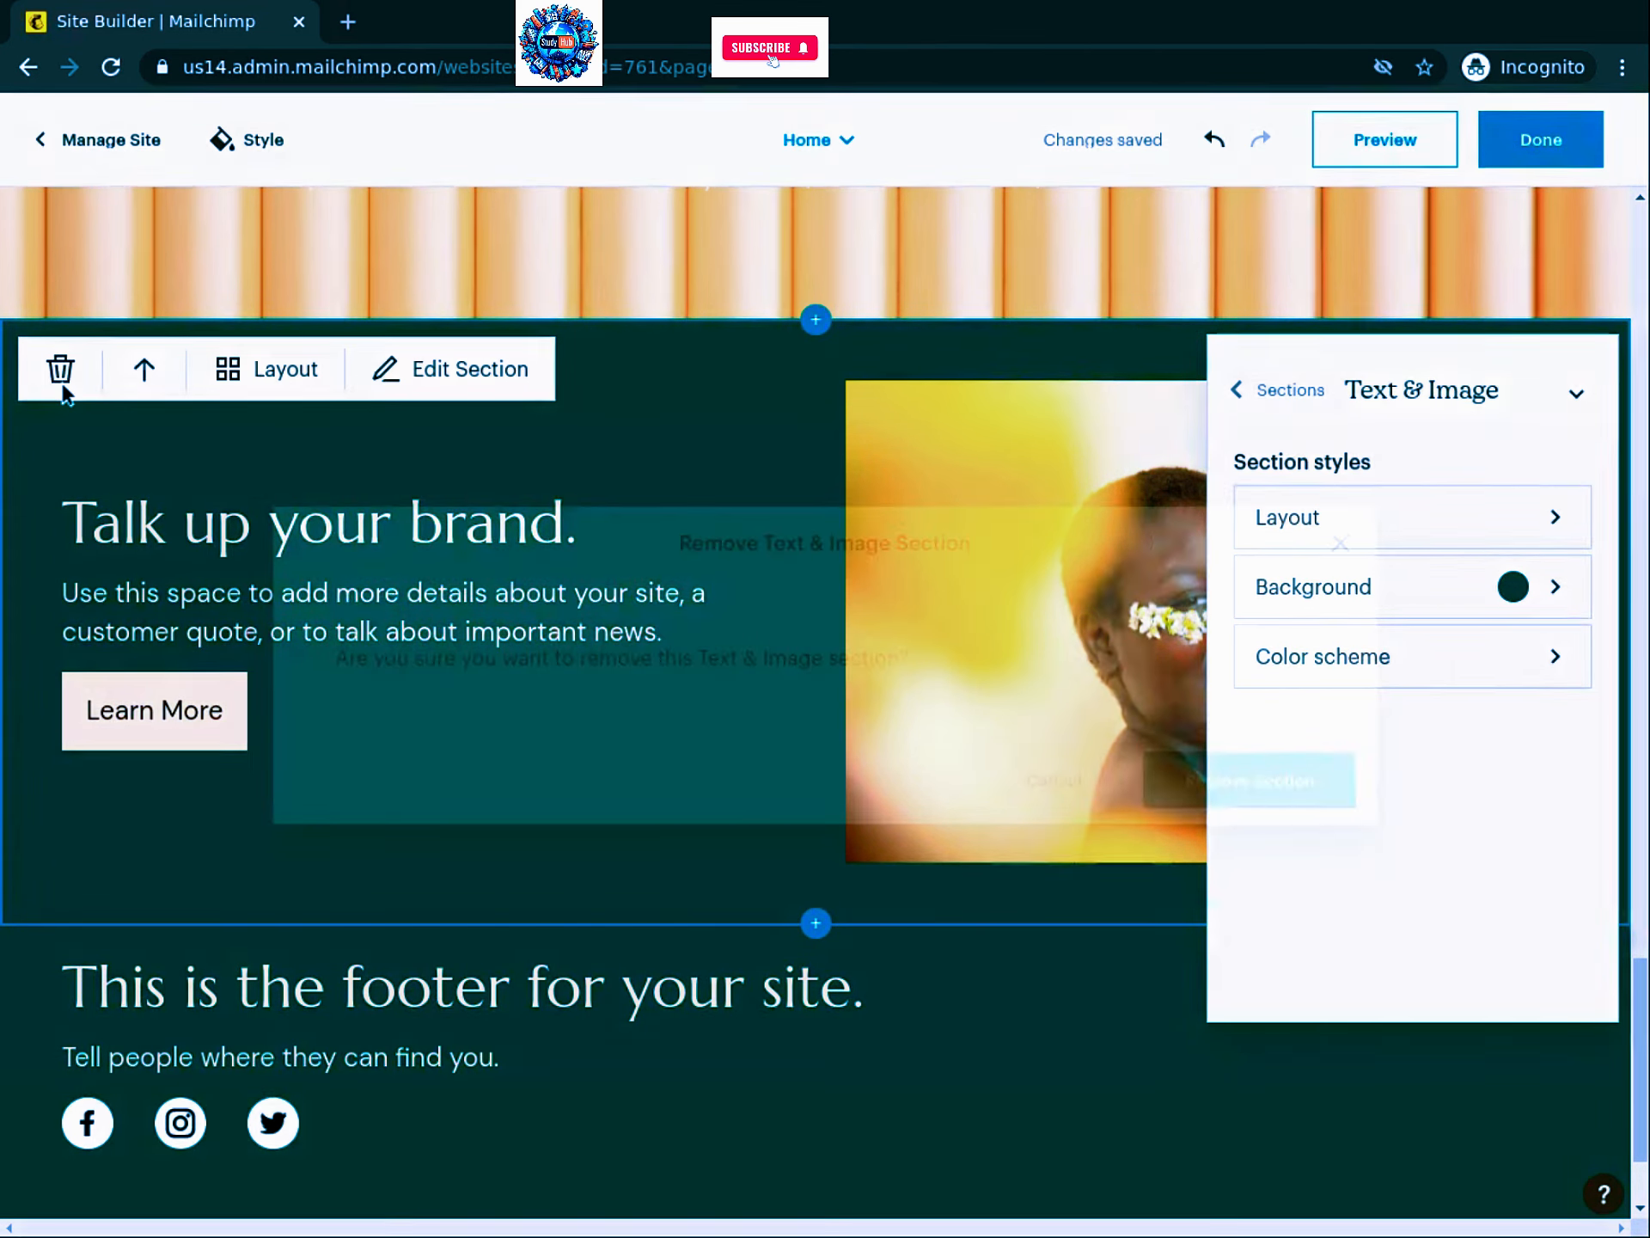
left_click(1257, 784)
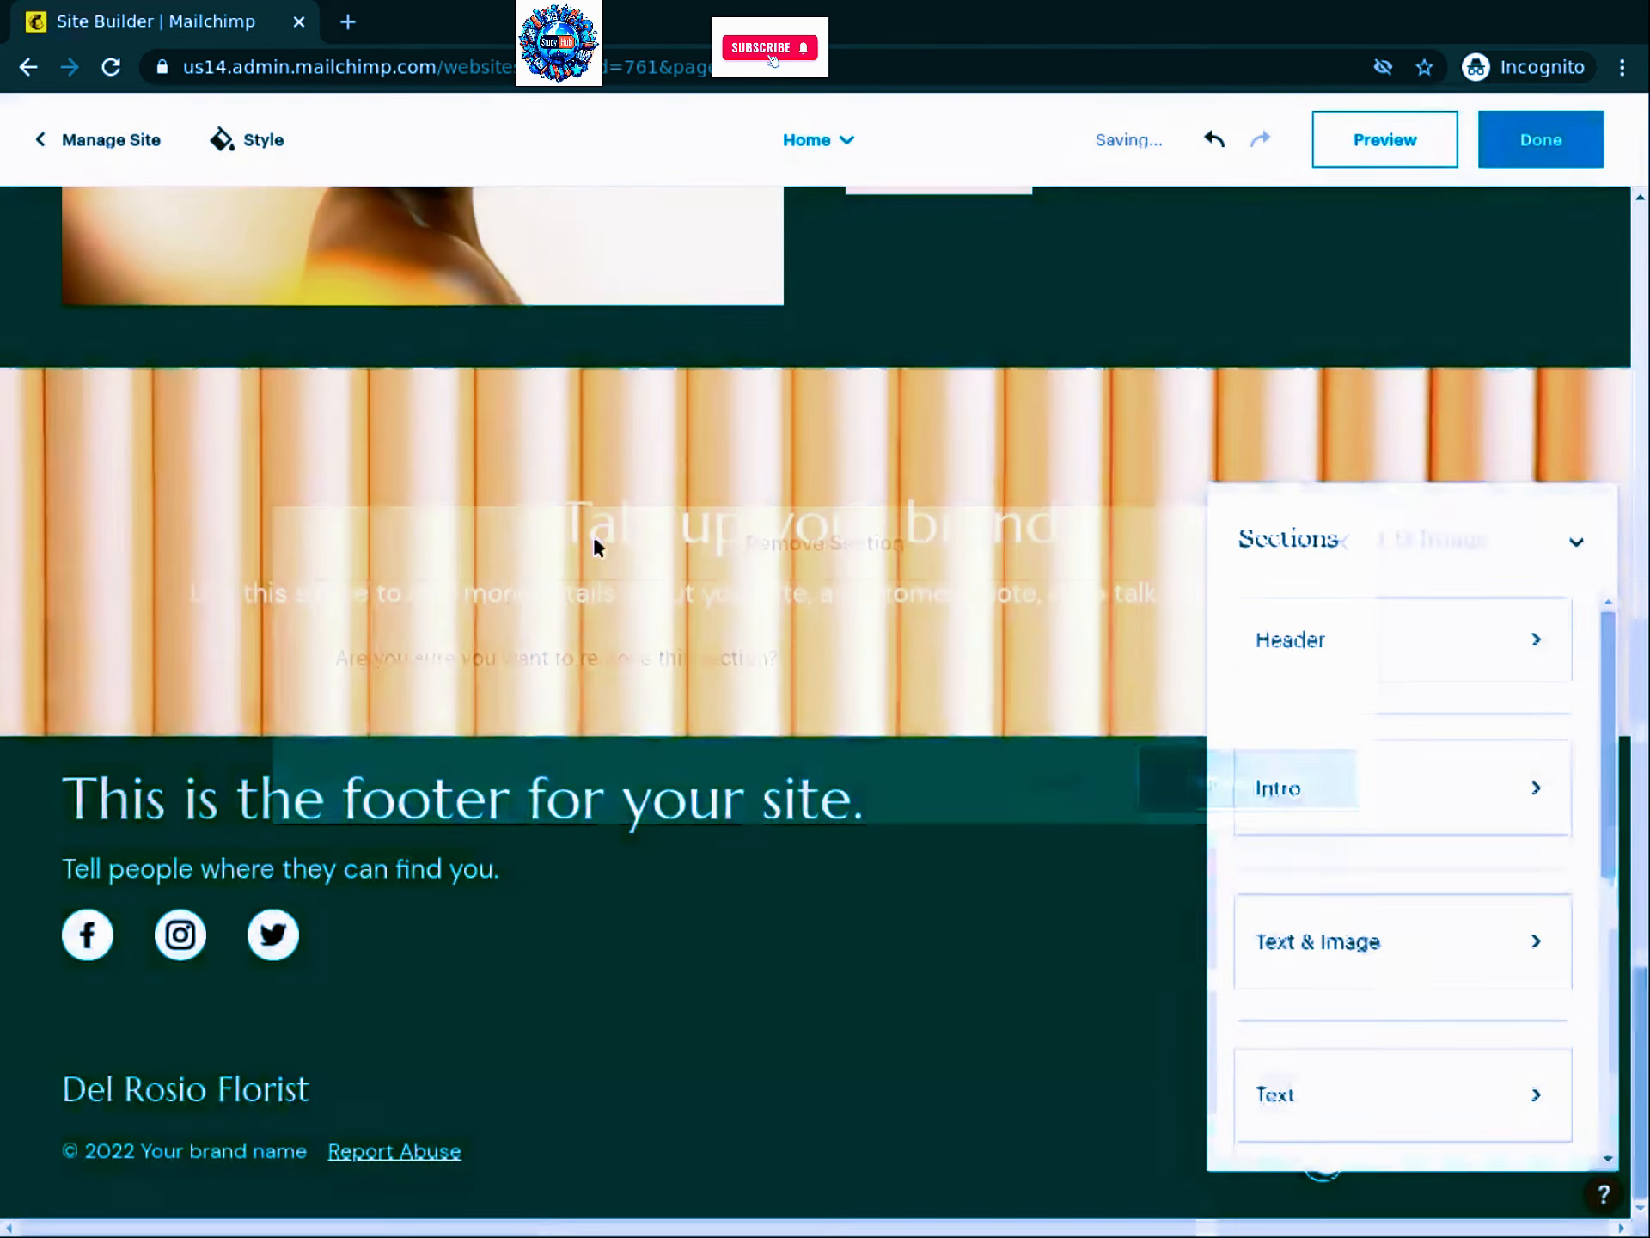
mouse_move(69, 485)
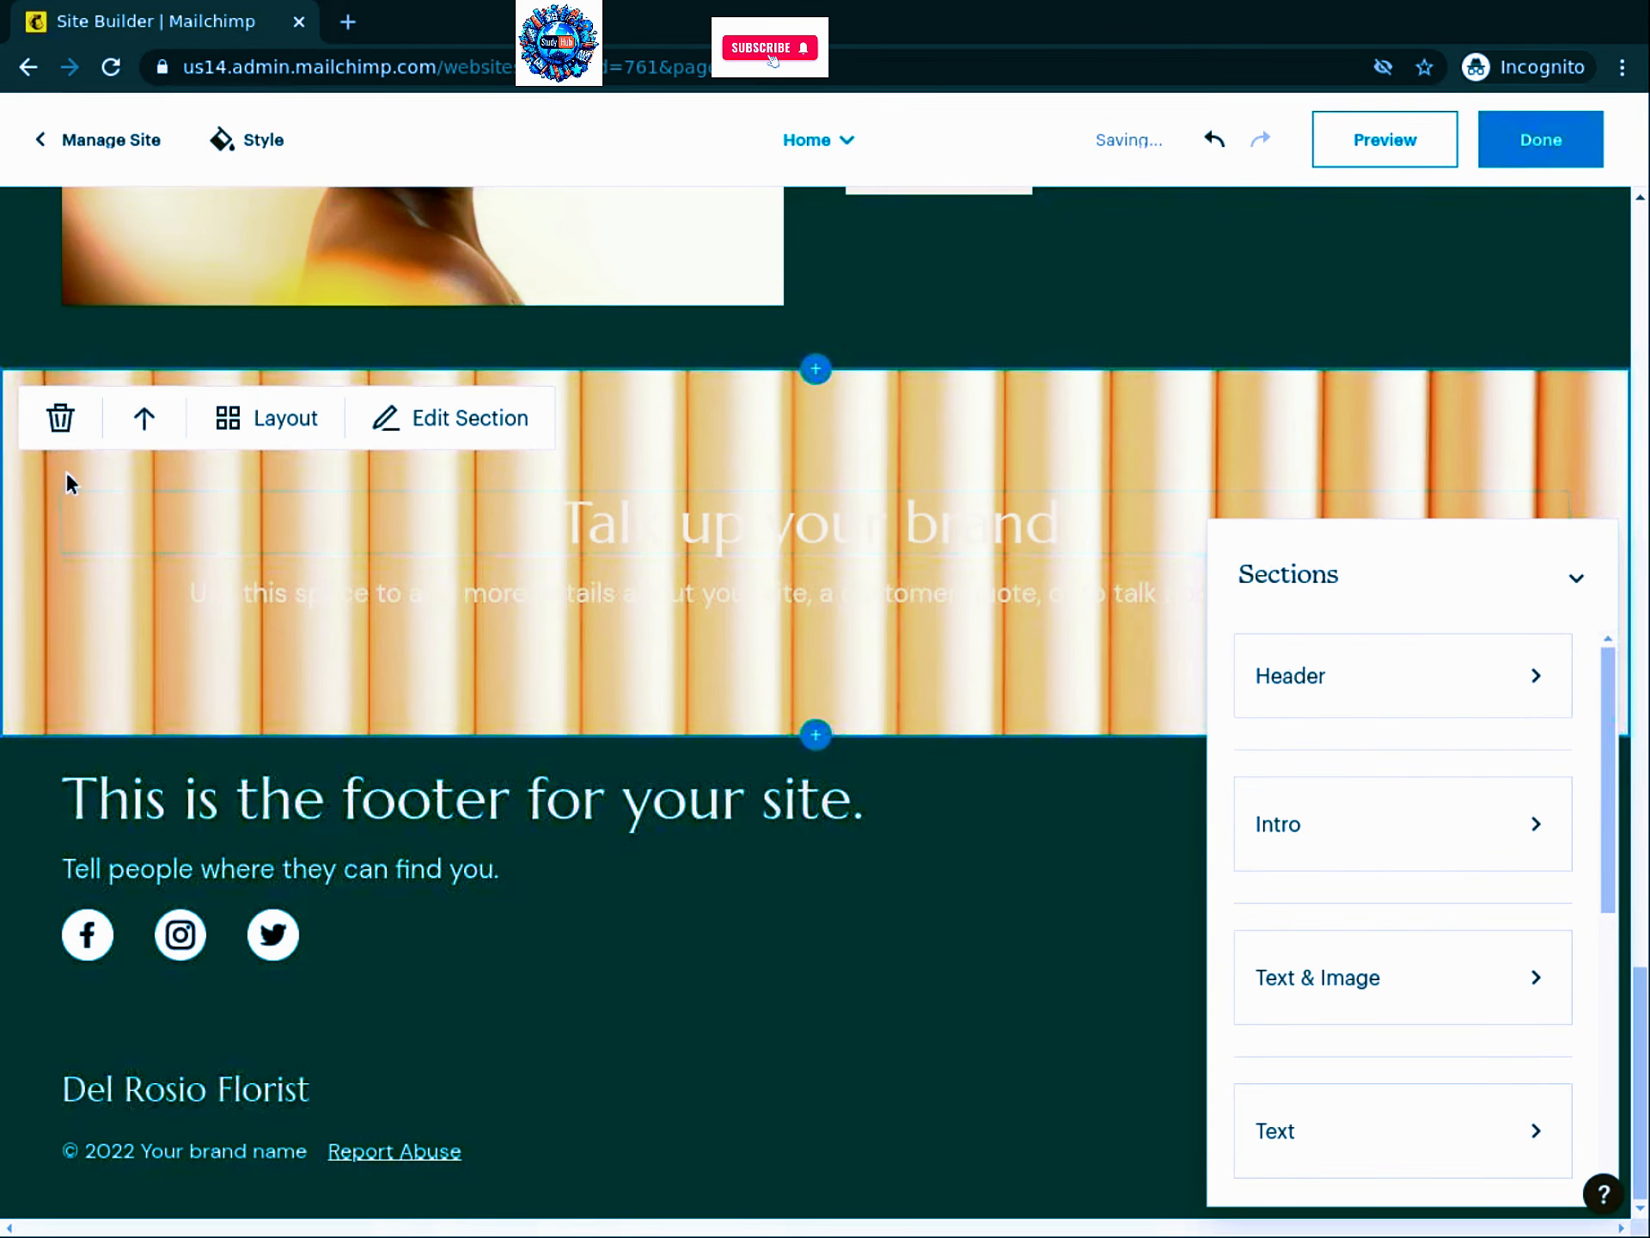
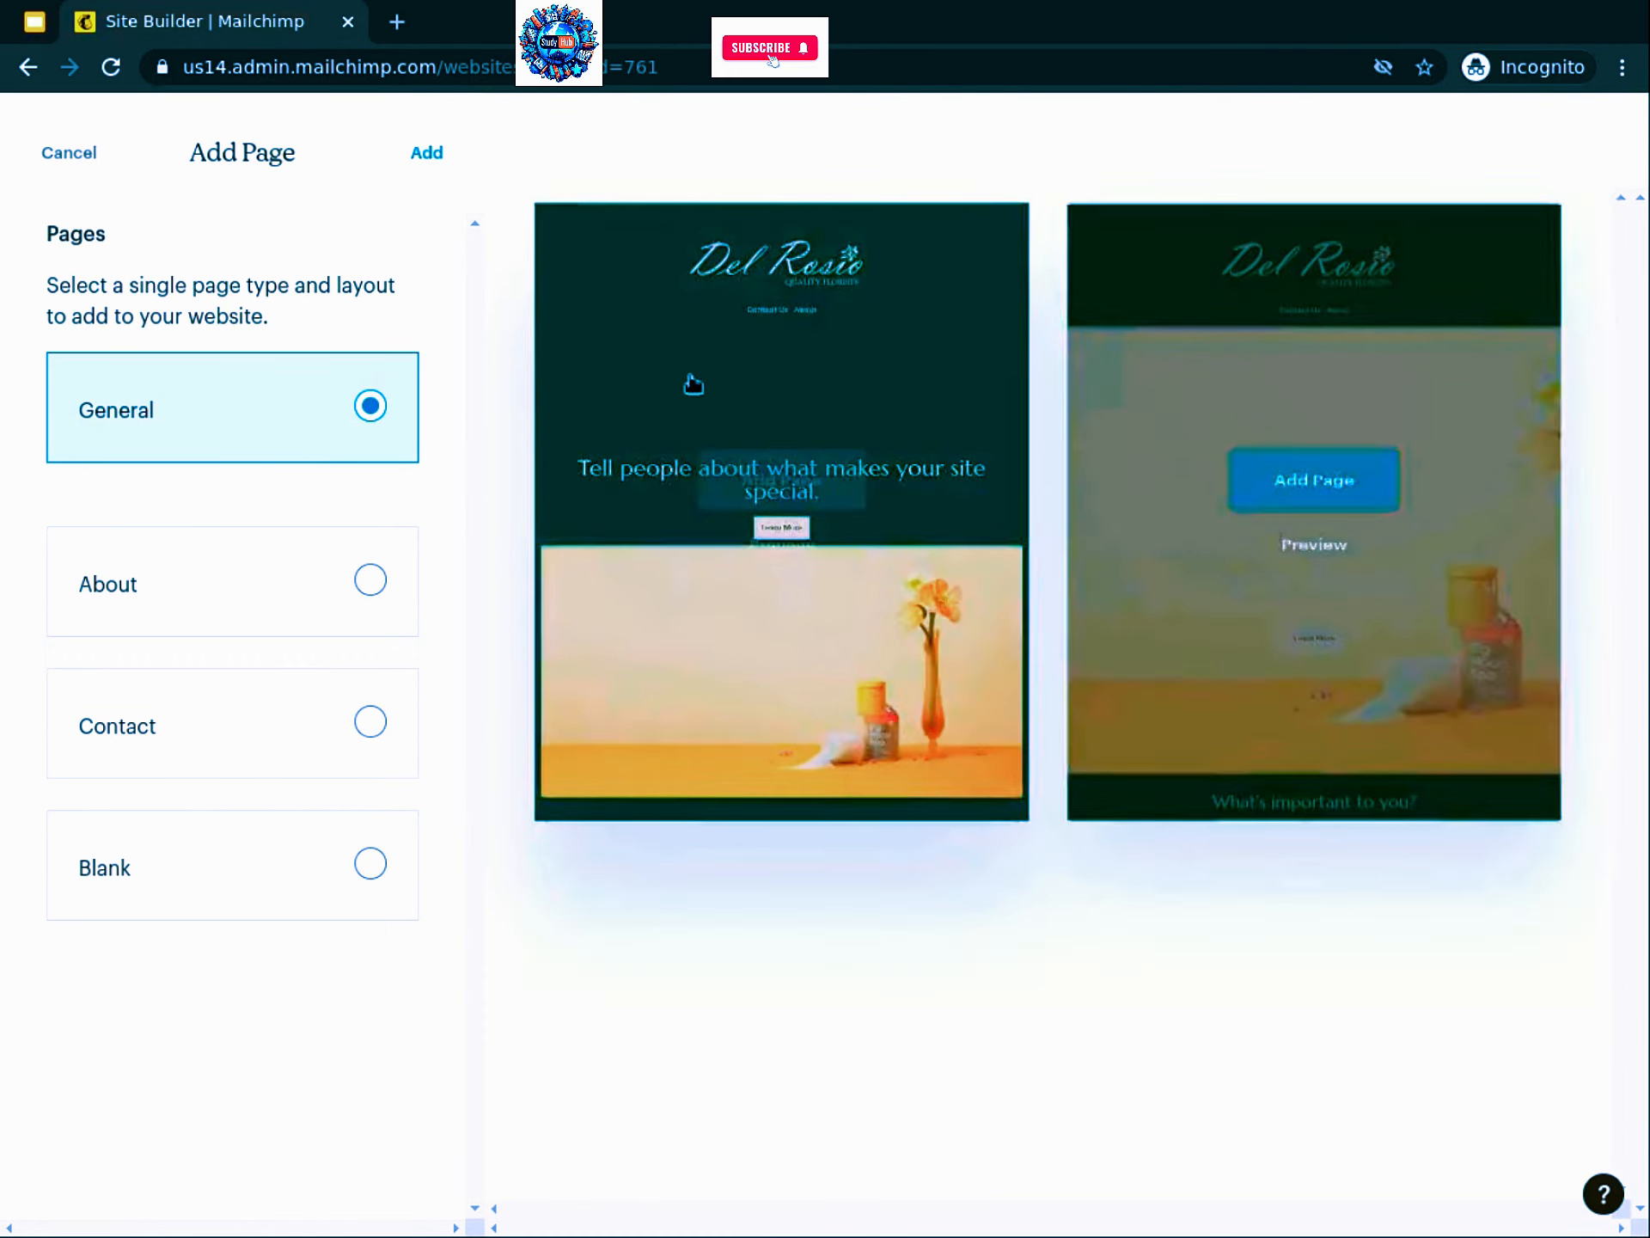
Step: Add a General-layout page to the site, rename it Products and save
mouse_move(694, 379)
left_click(764, 485)
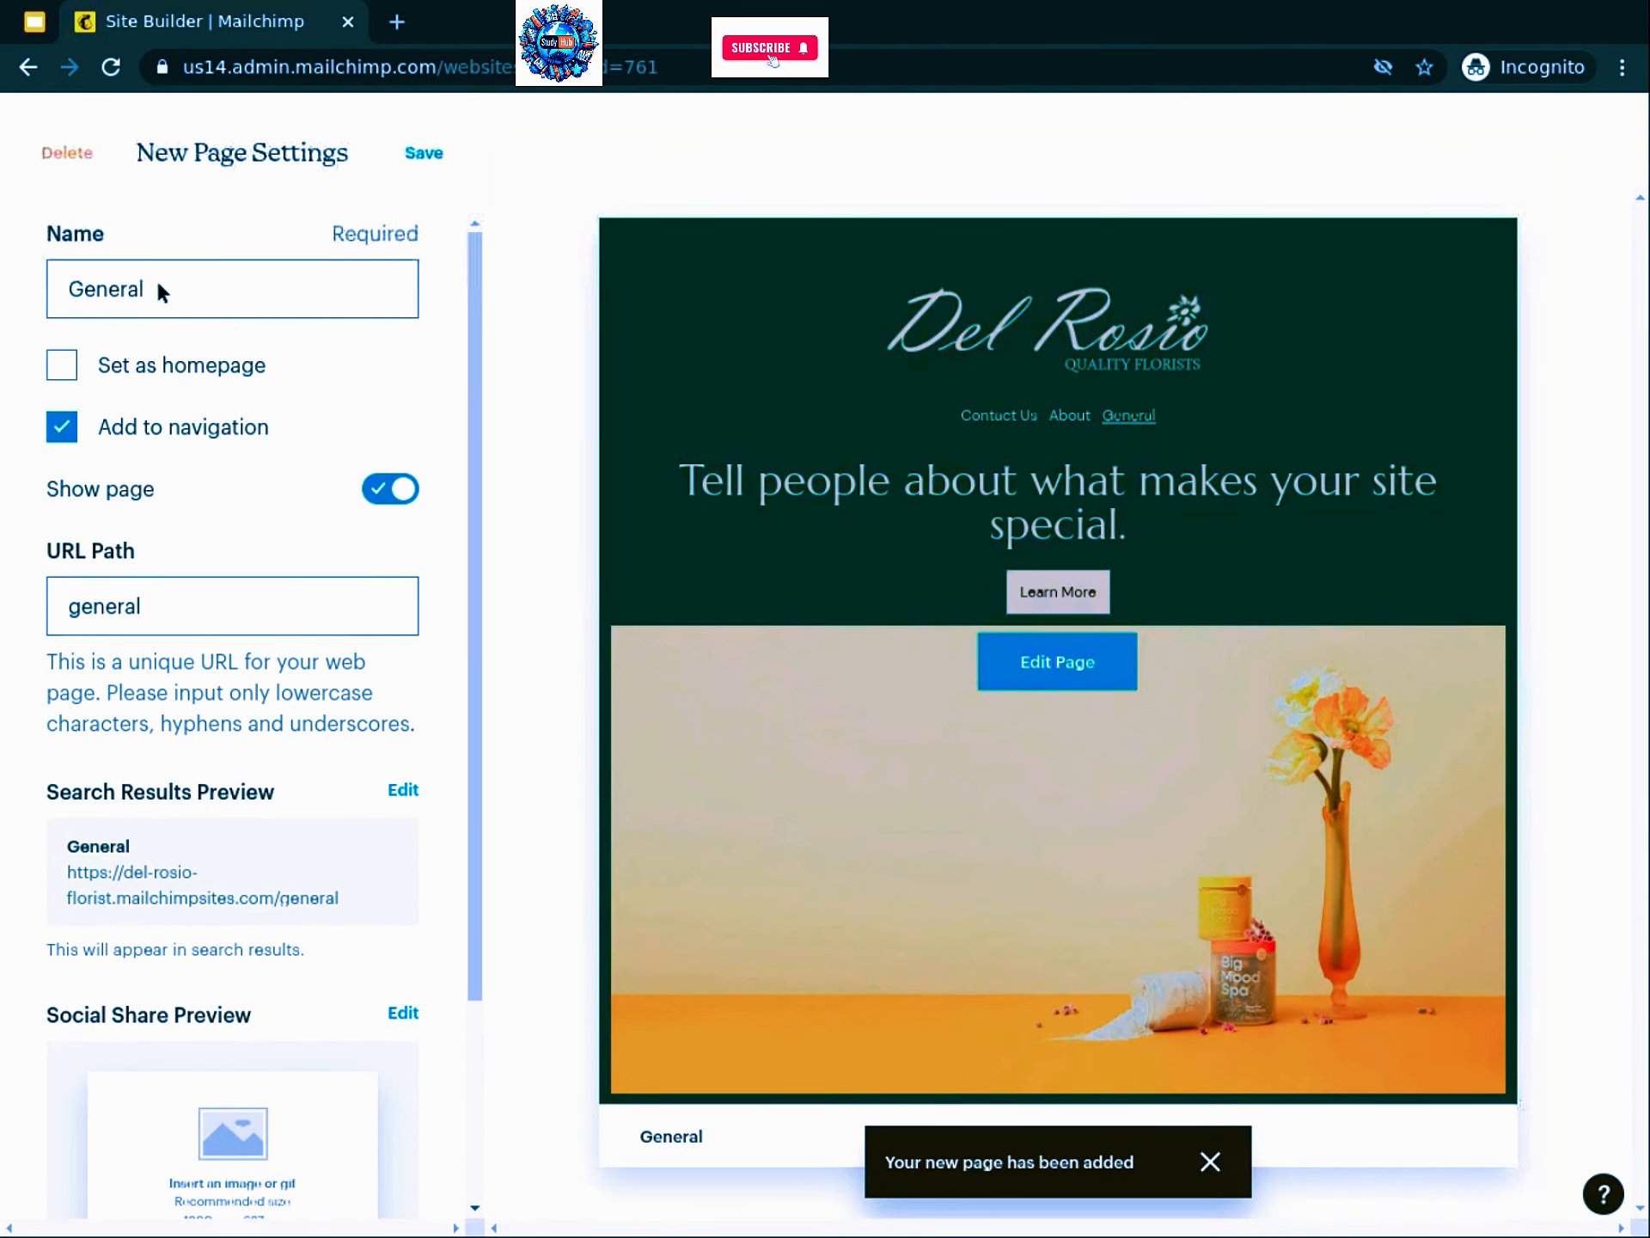
left_click(120, 288)
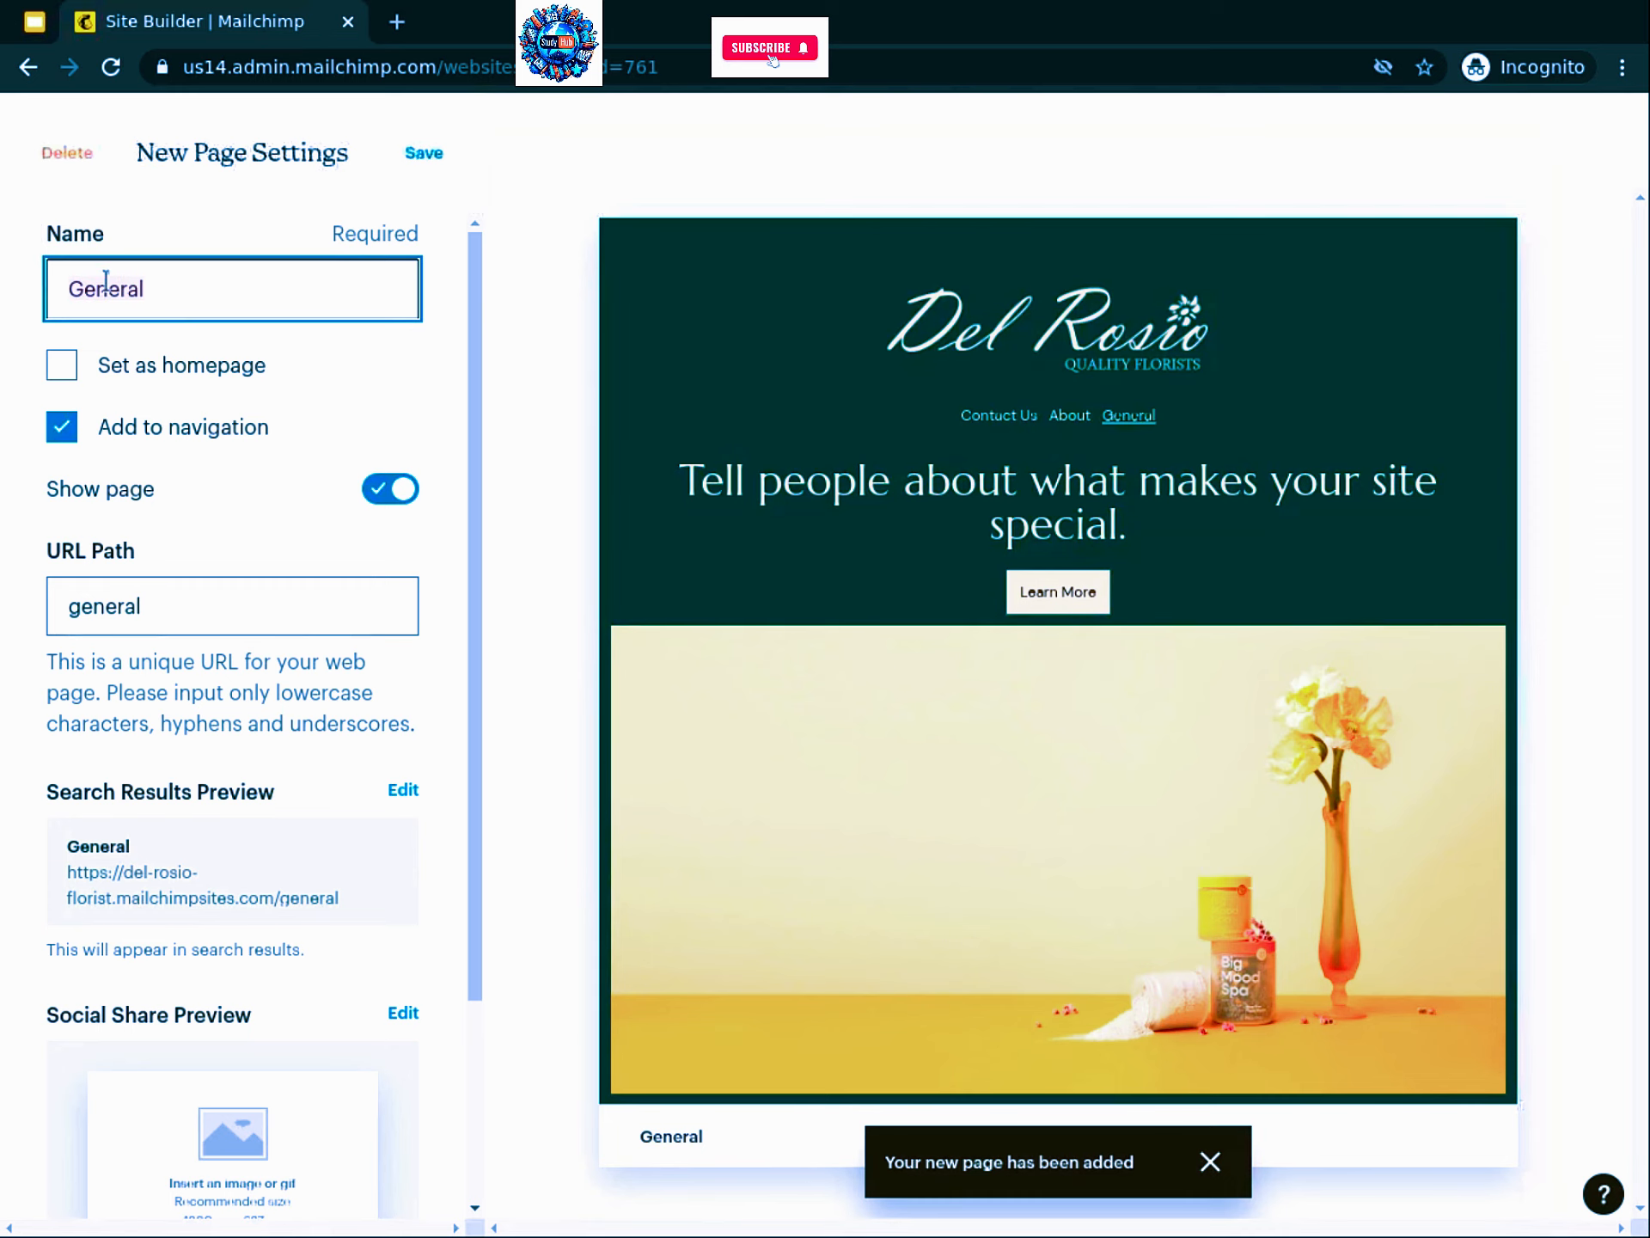
key("ctrl+a")
type("Product")
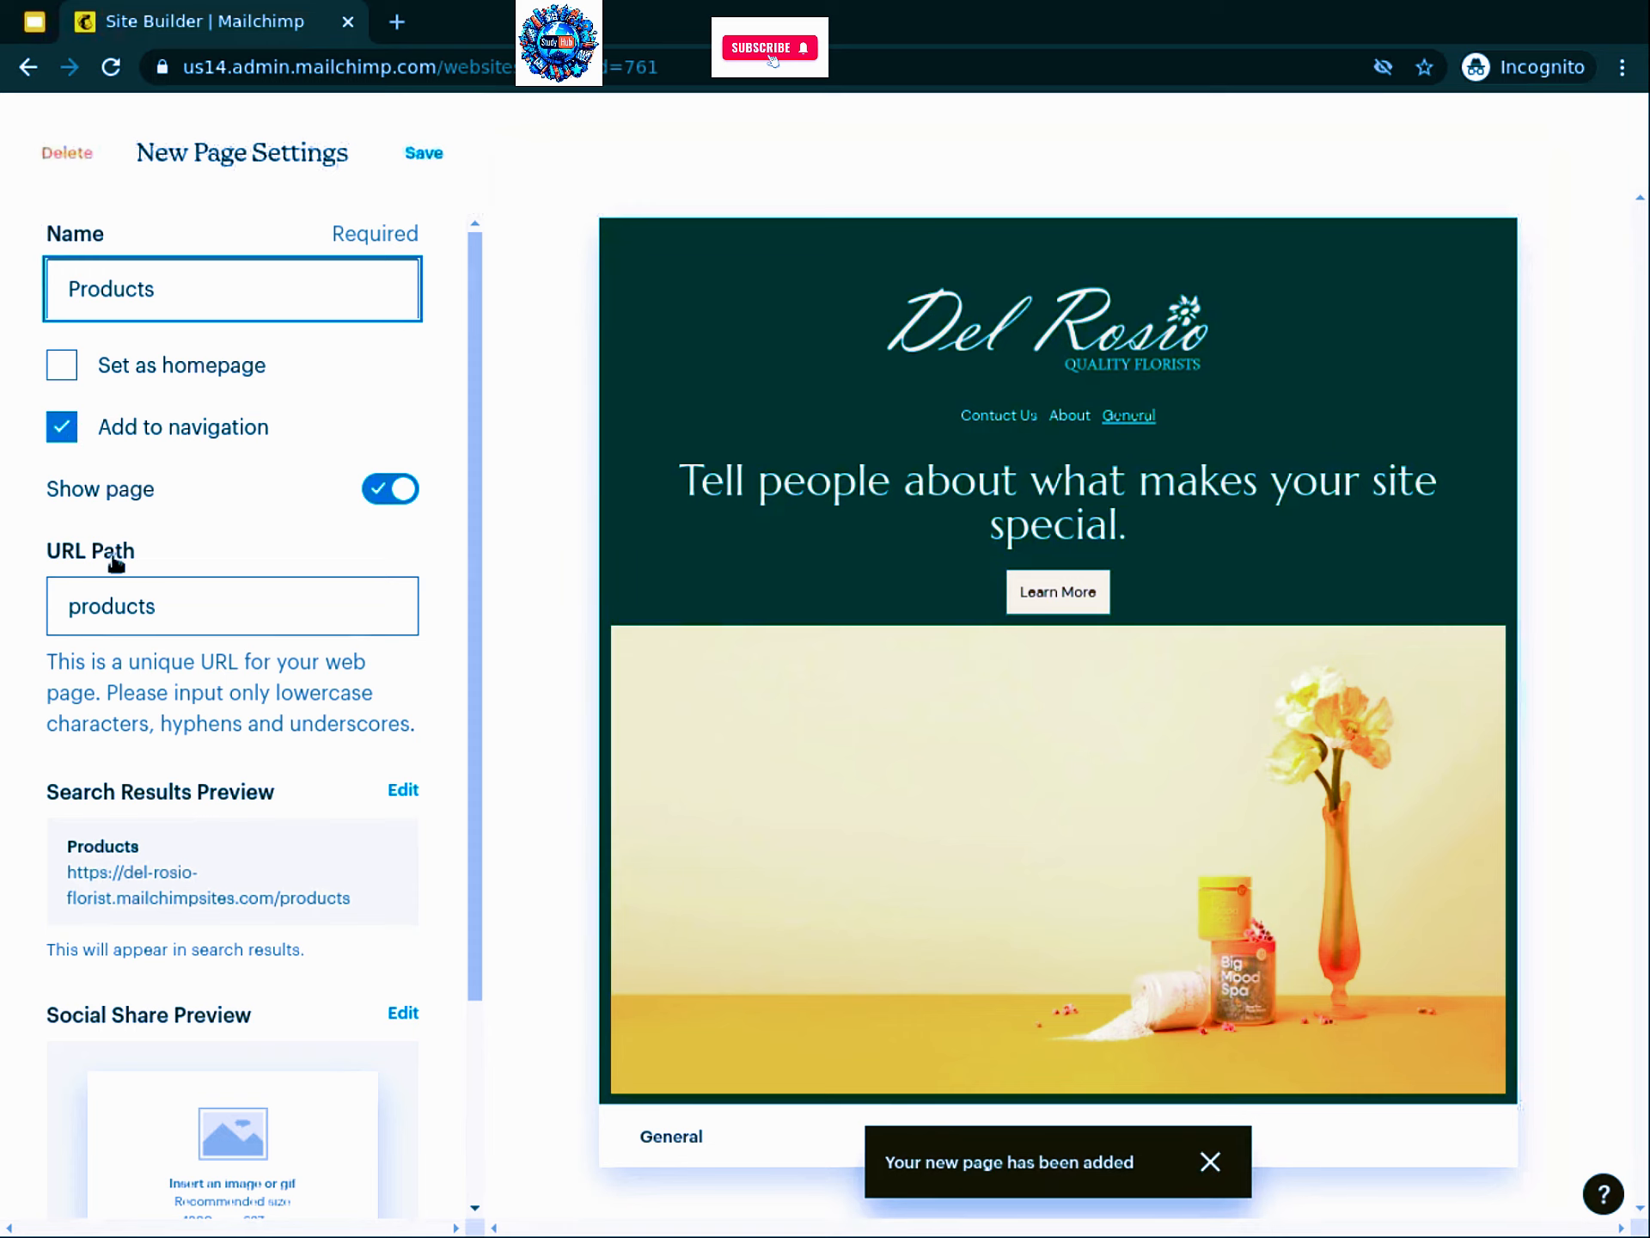
left_click(424, 153)
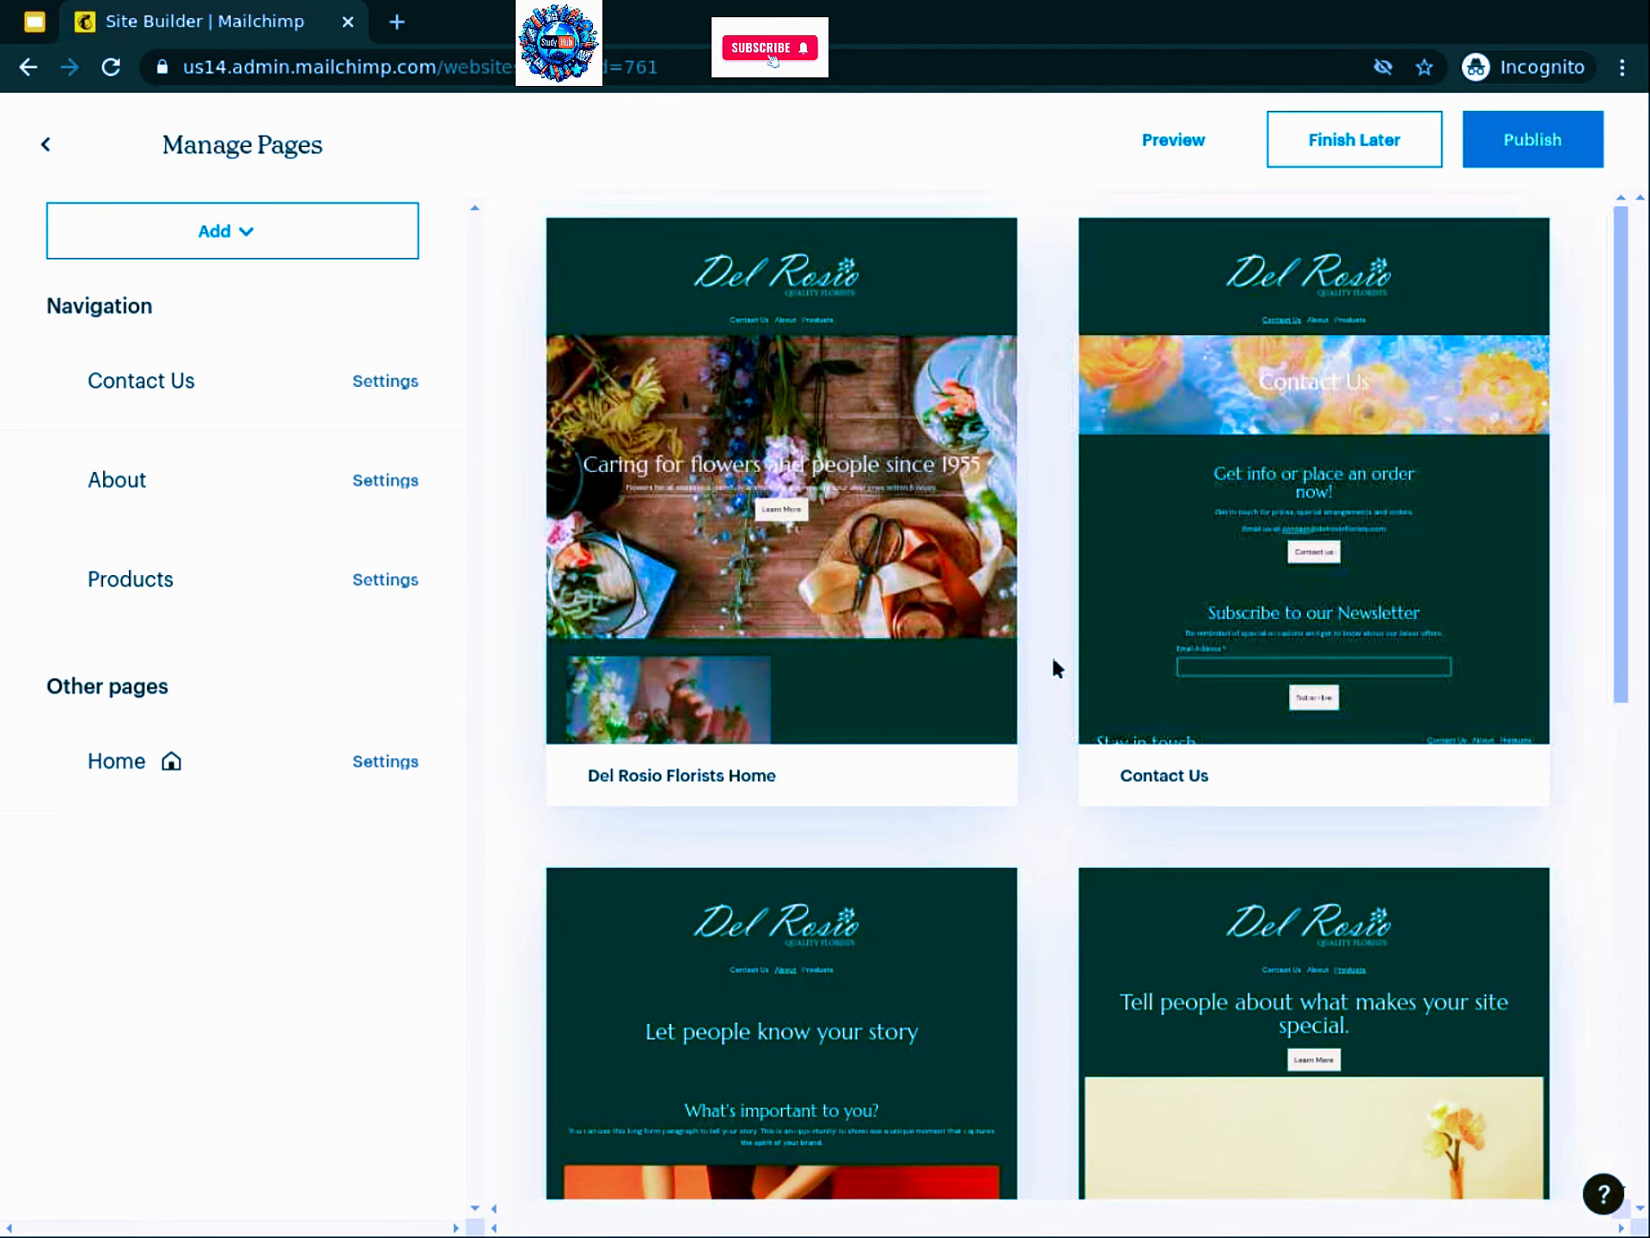
Step: Open the new Products page in the page editor
scroll(1055, 676, "down", 5)
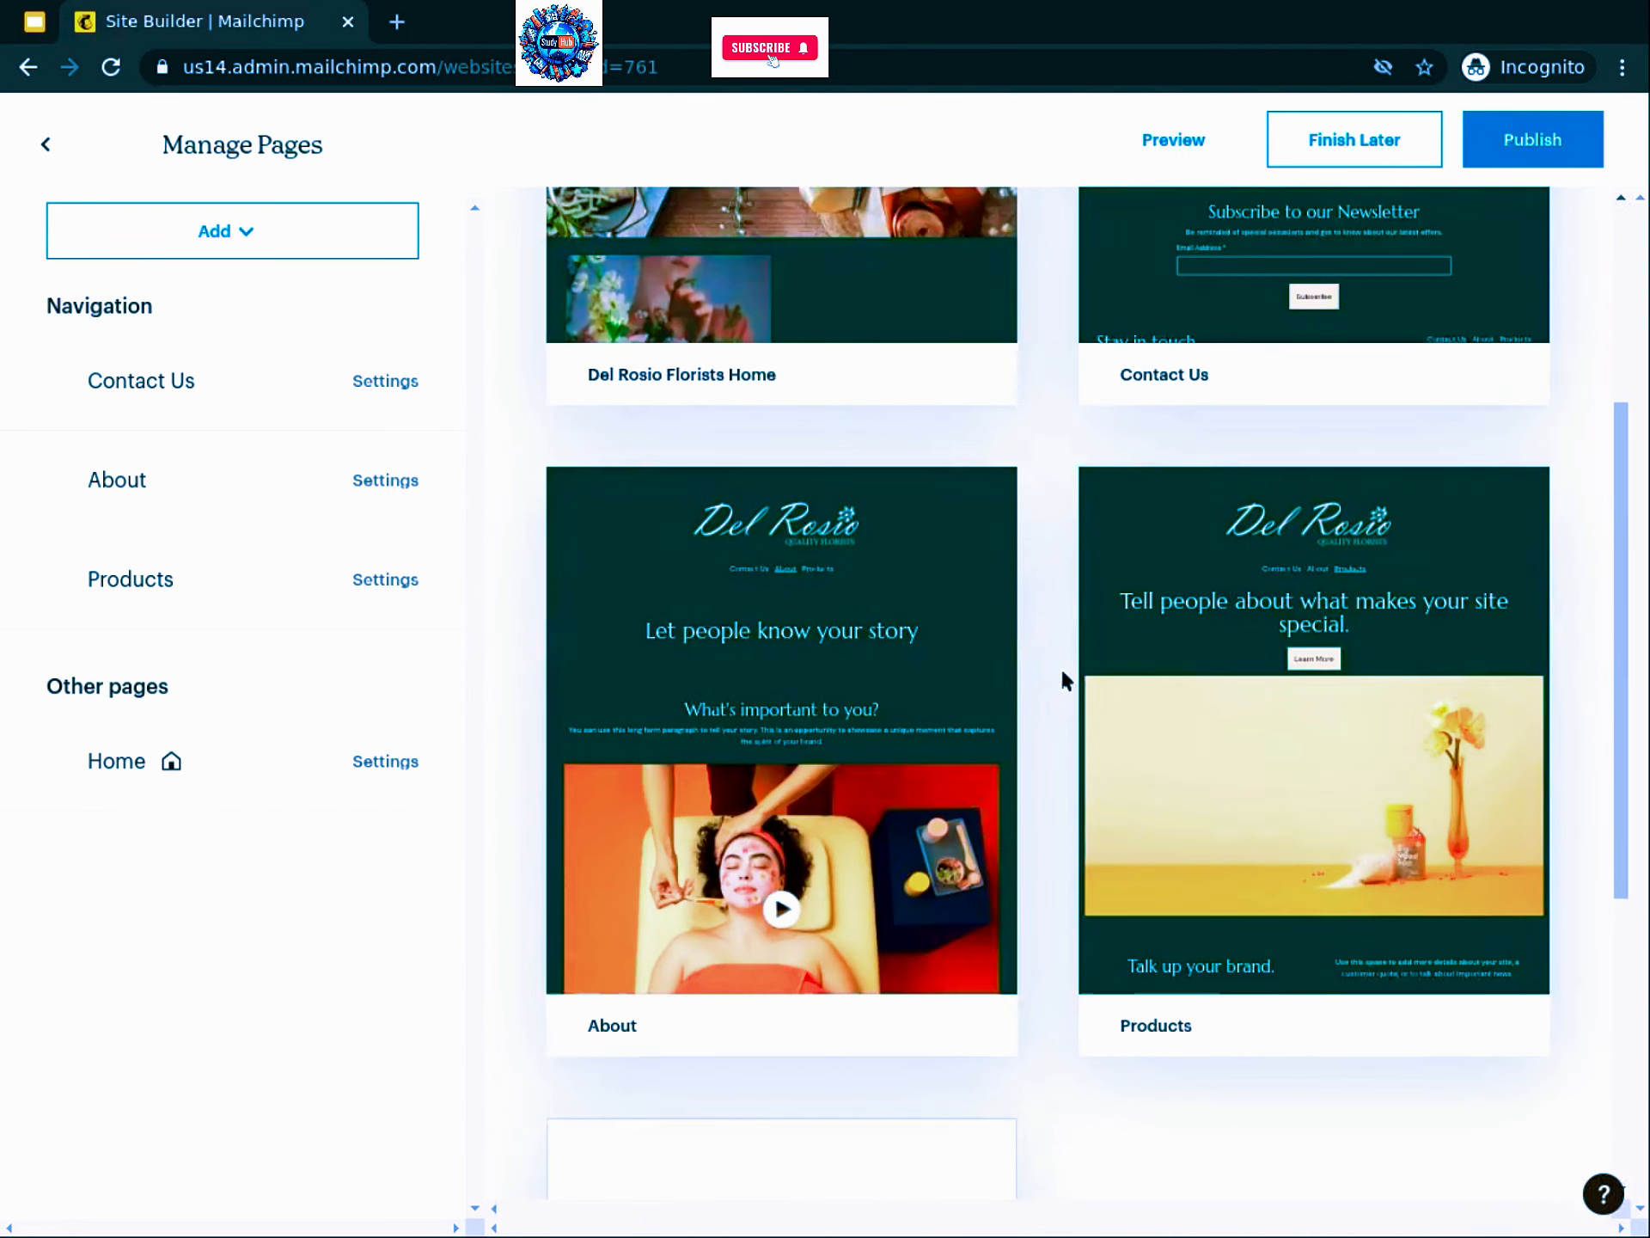
mouse_move(1356, 704)
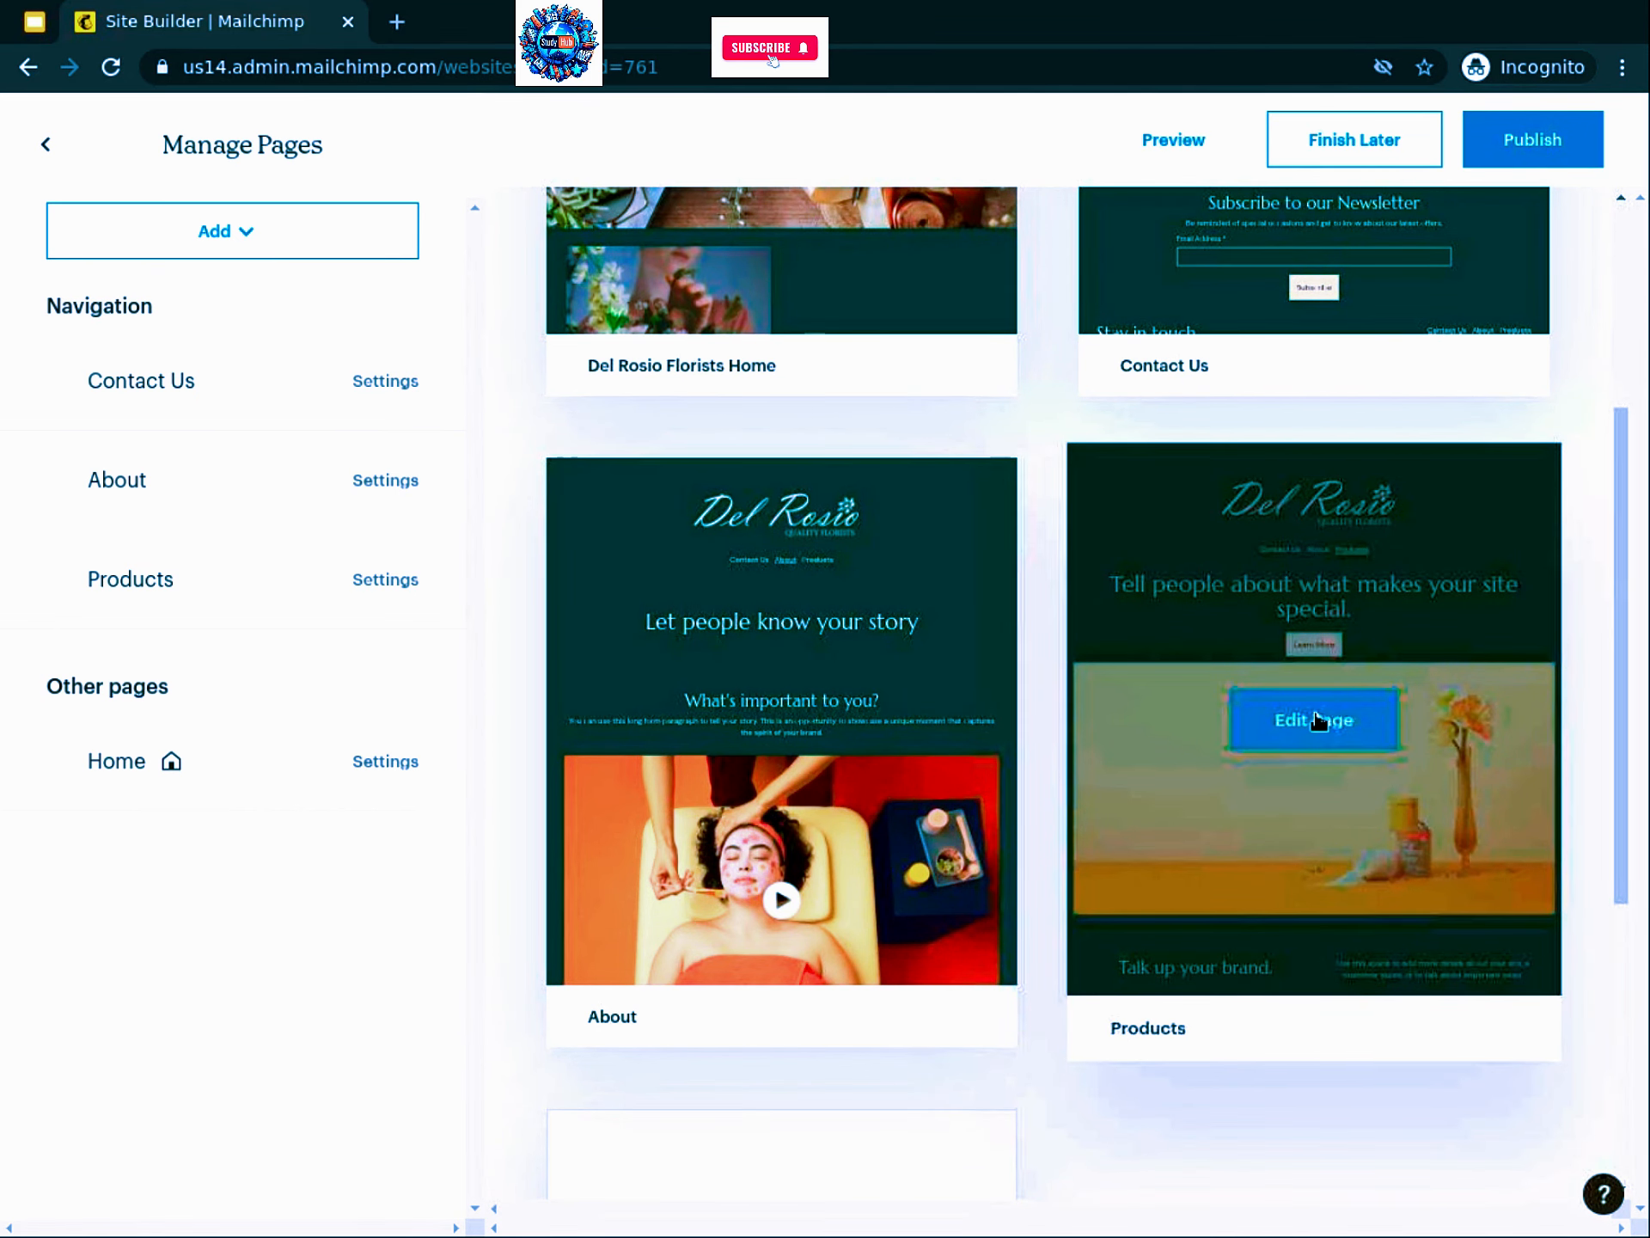
left_click(1316, 720)
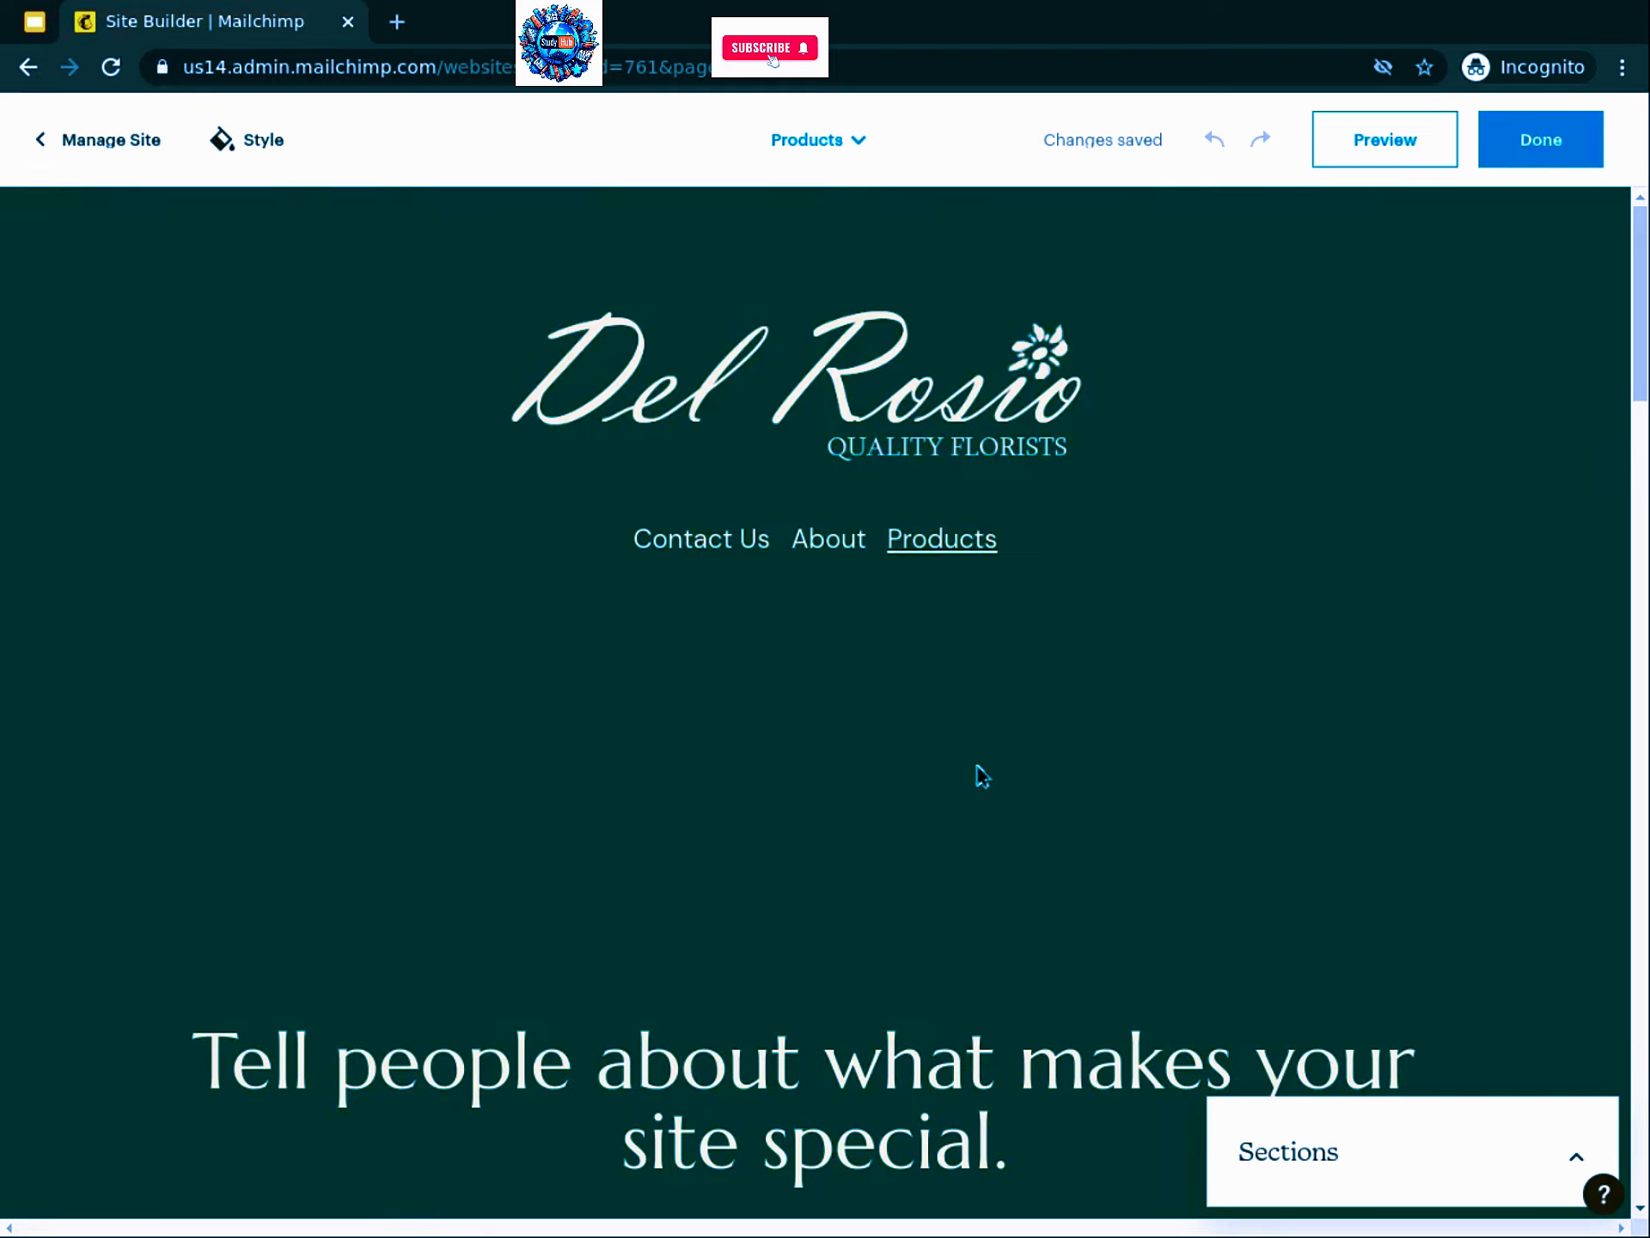
Step: Delete the Intro section at the top of the Products page and confirm Remove Section
scroll(899, 721, "down", 7)
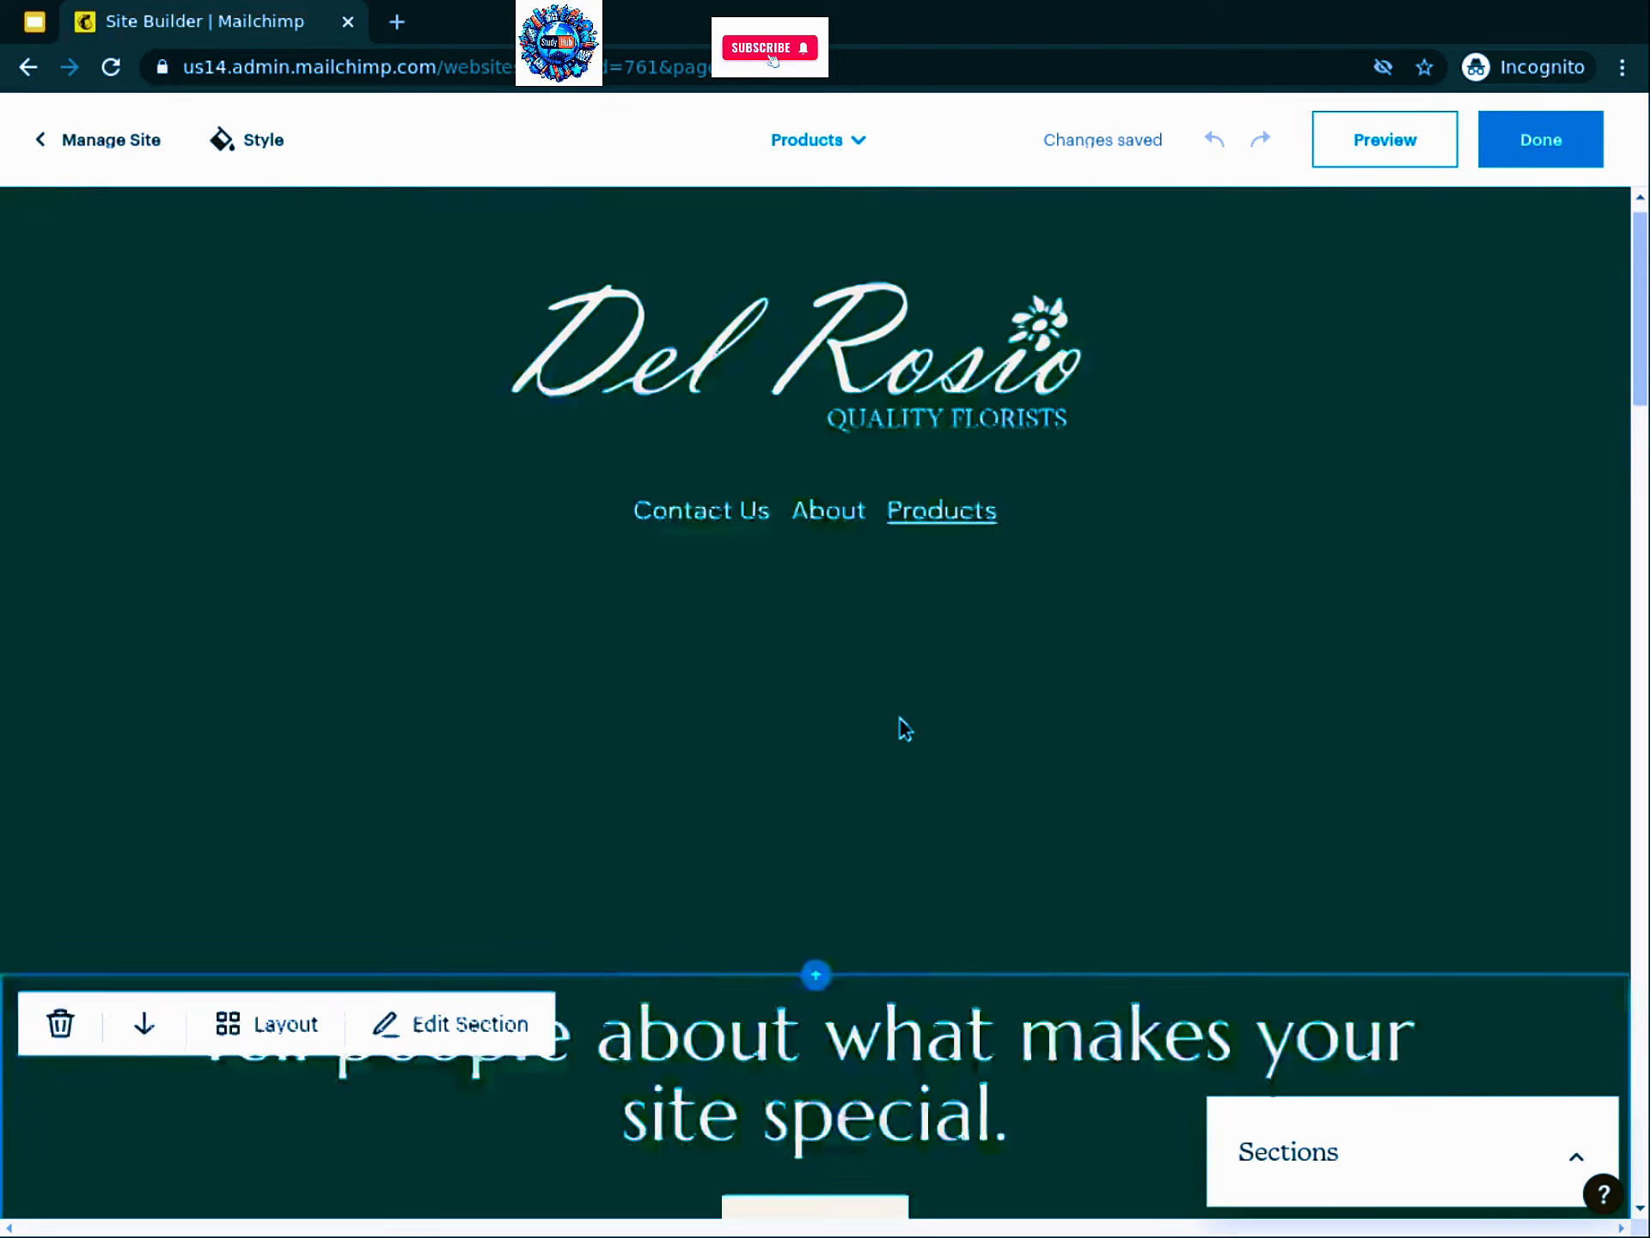
scroll(899, 720, "down", 5)
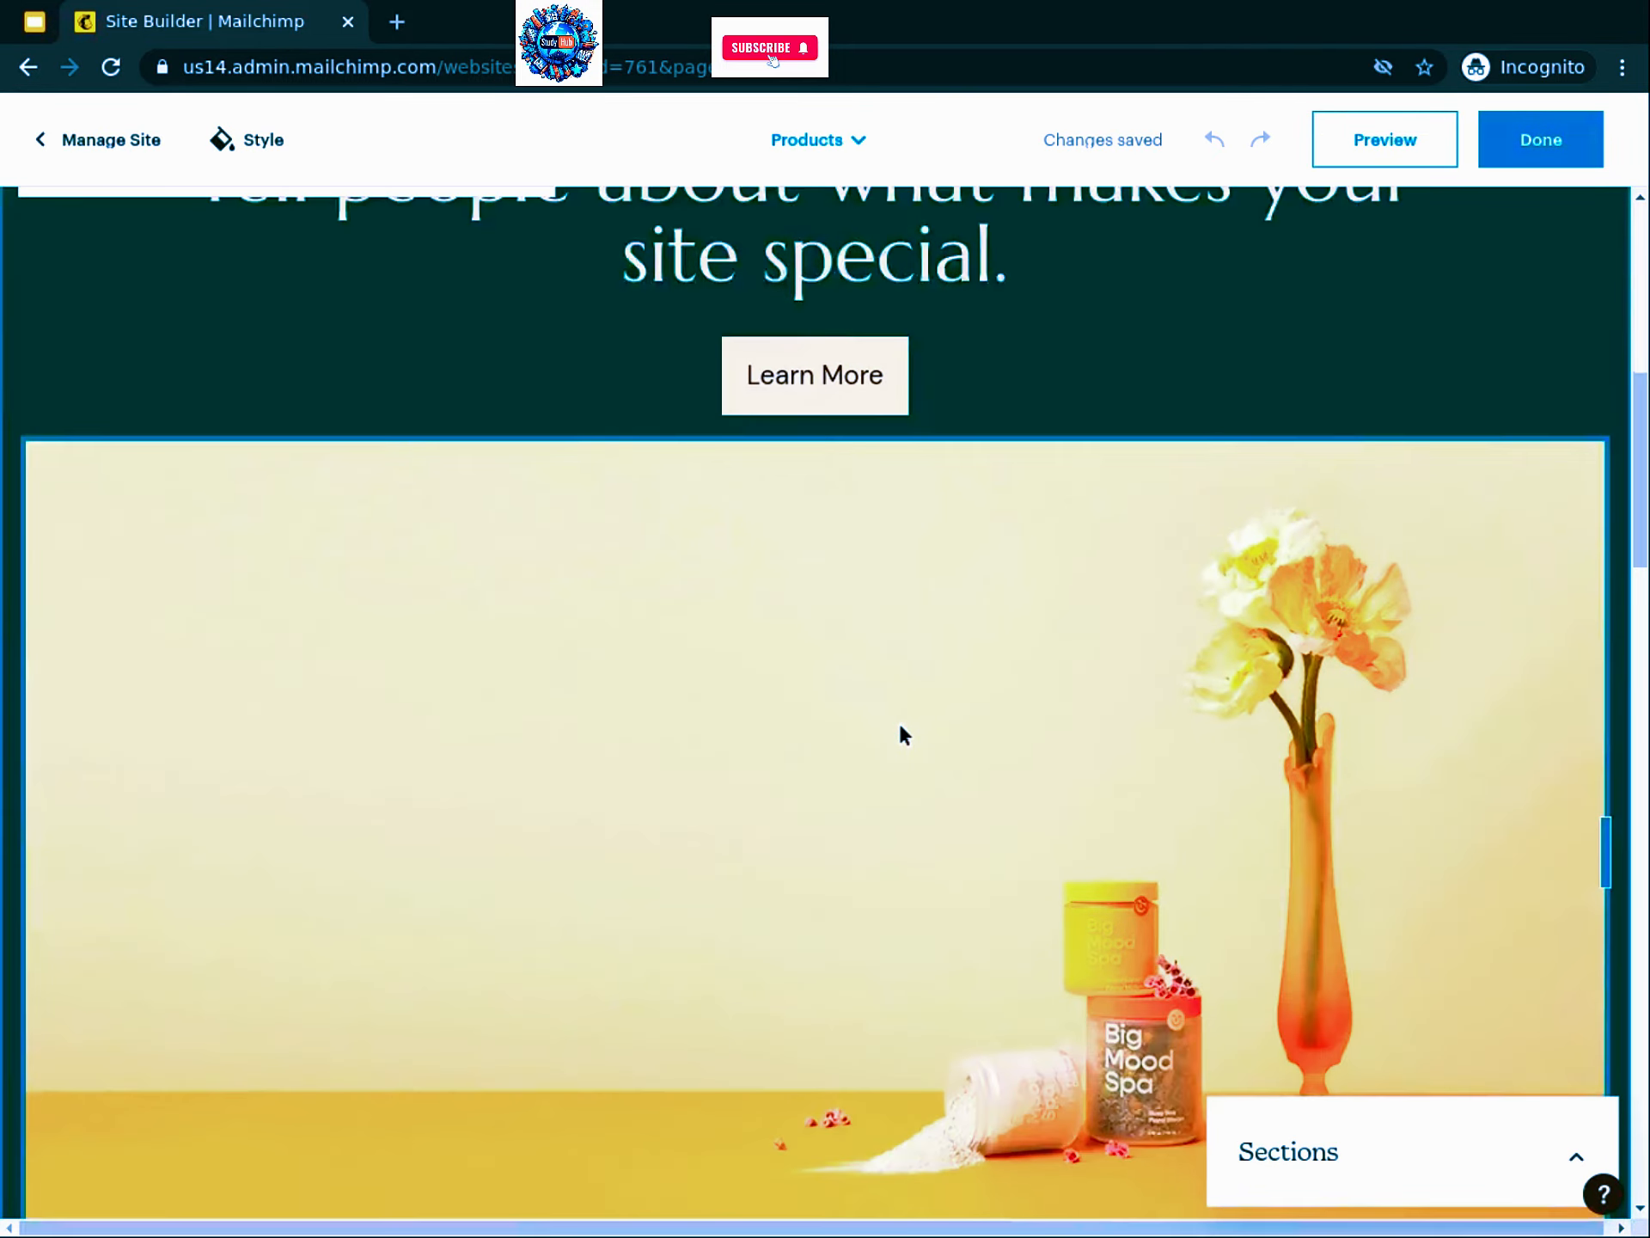
scroll(906, 726, "up", 2)
scroll(1057, 469, "up", 2)
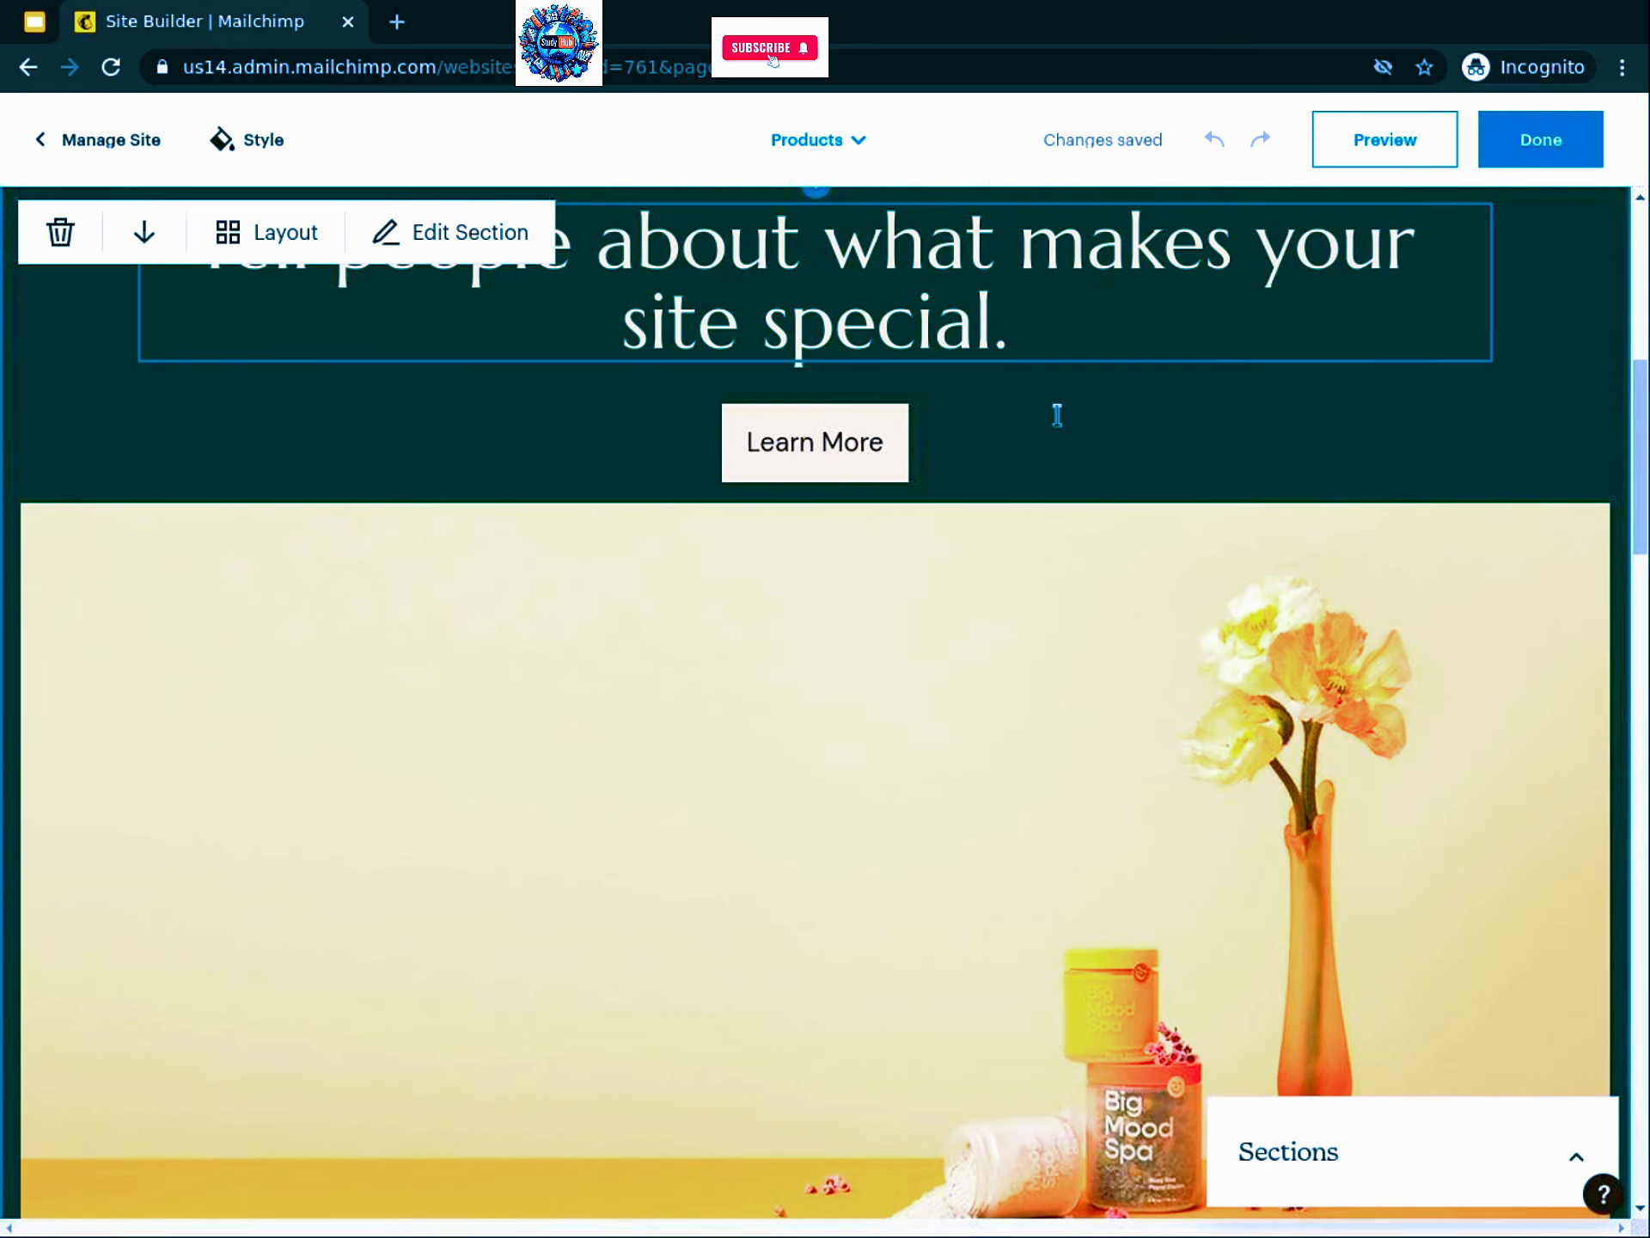
left_click(1057, 415)
left_click(244, 379)
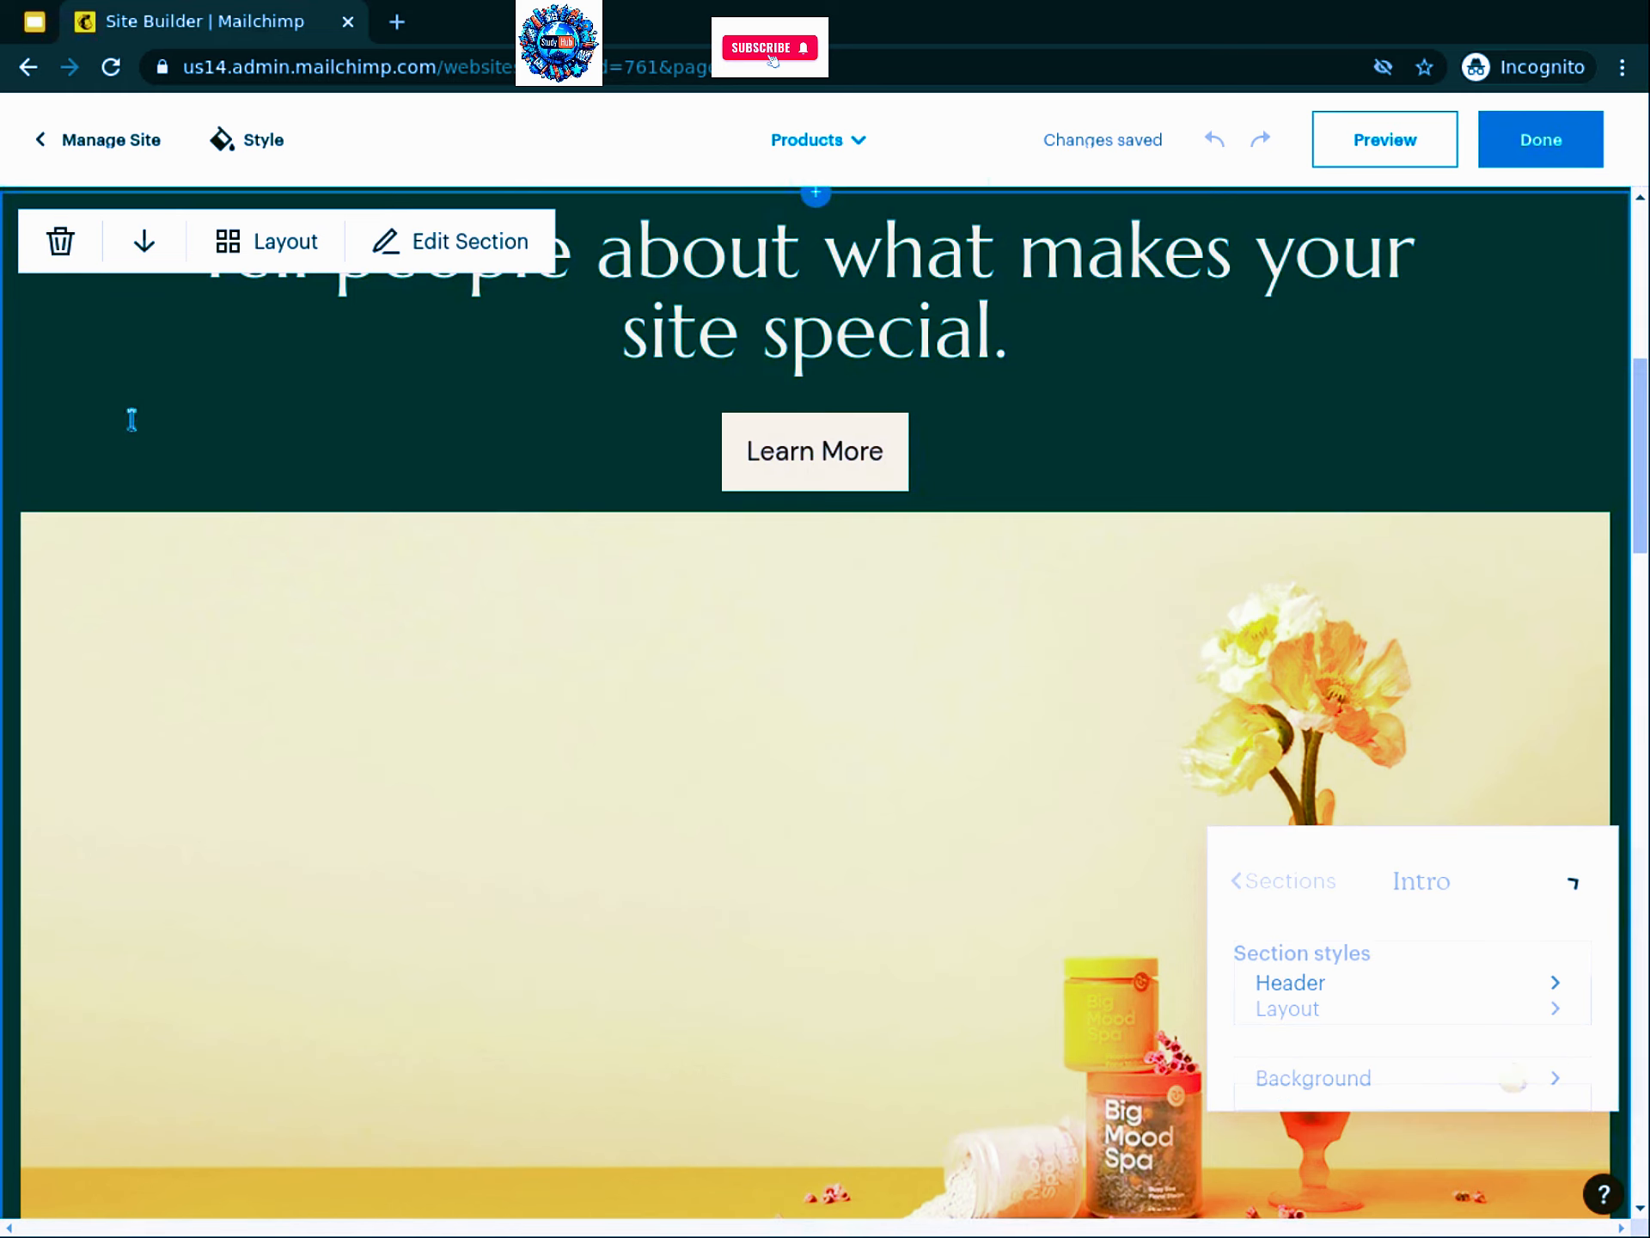
scroll(63, 295, "up", 5)
scroll(57, 714, "up", 2)
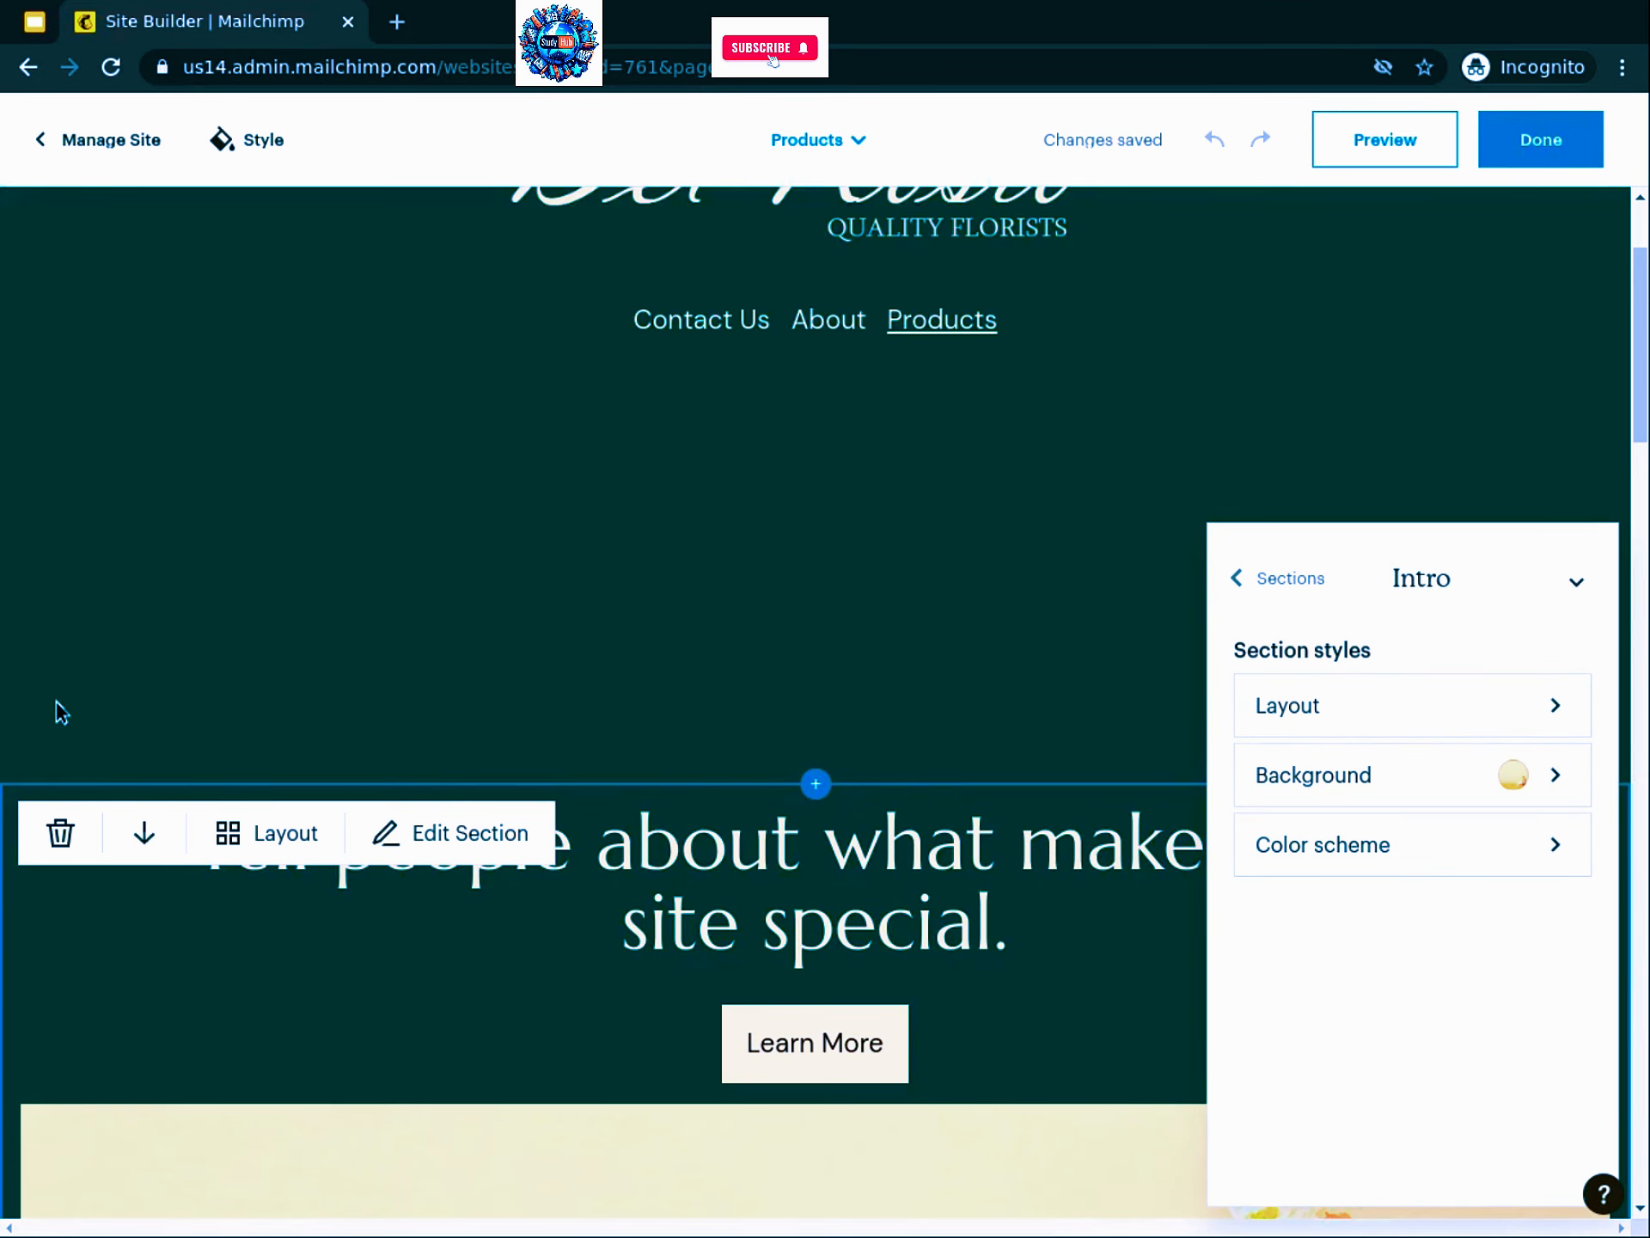
left_click(60, 838)
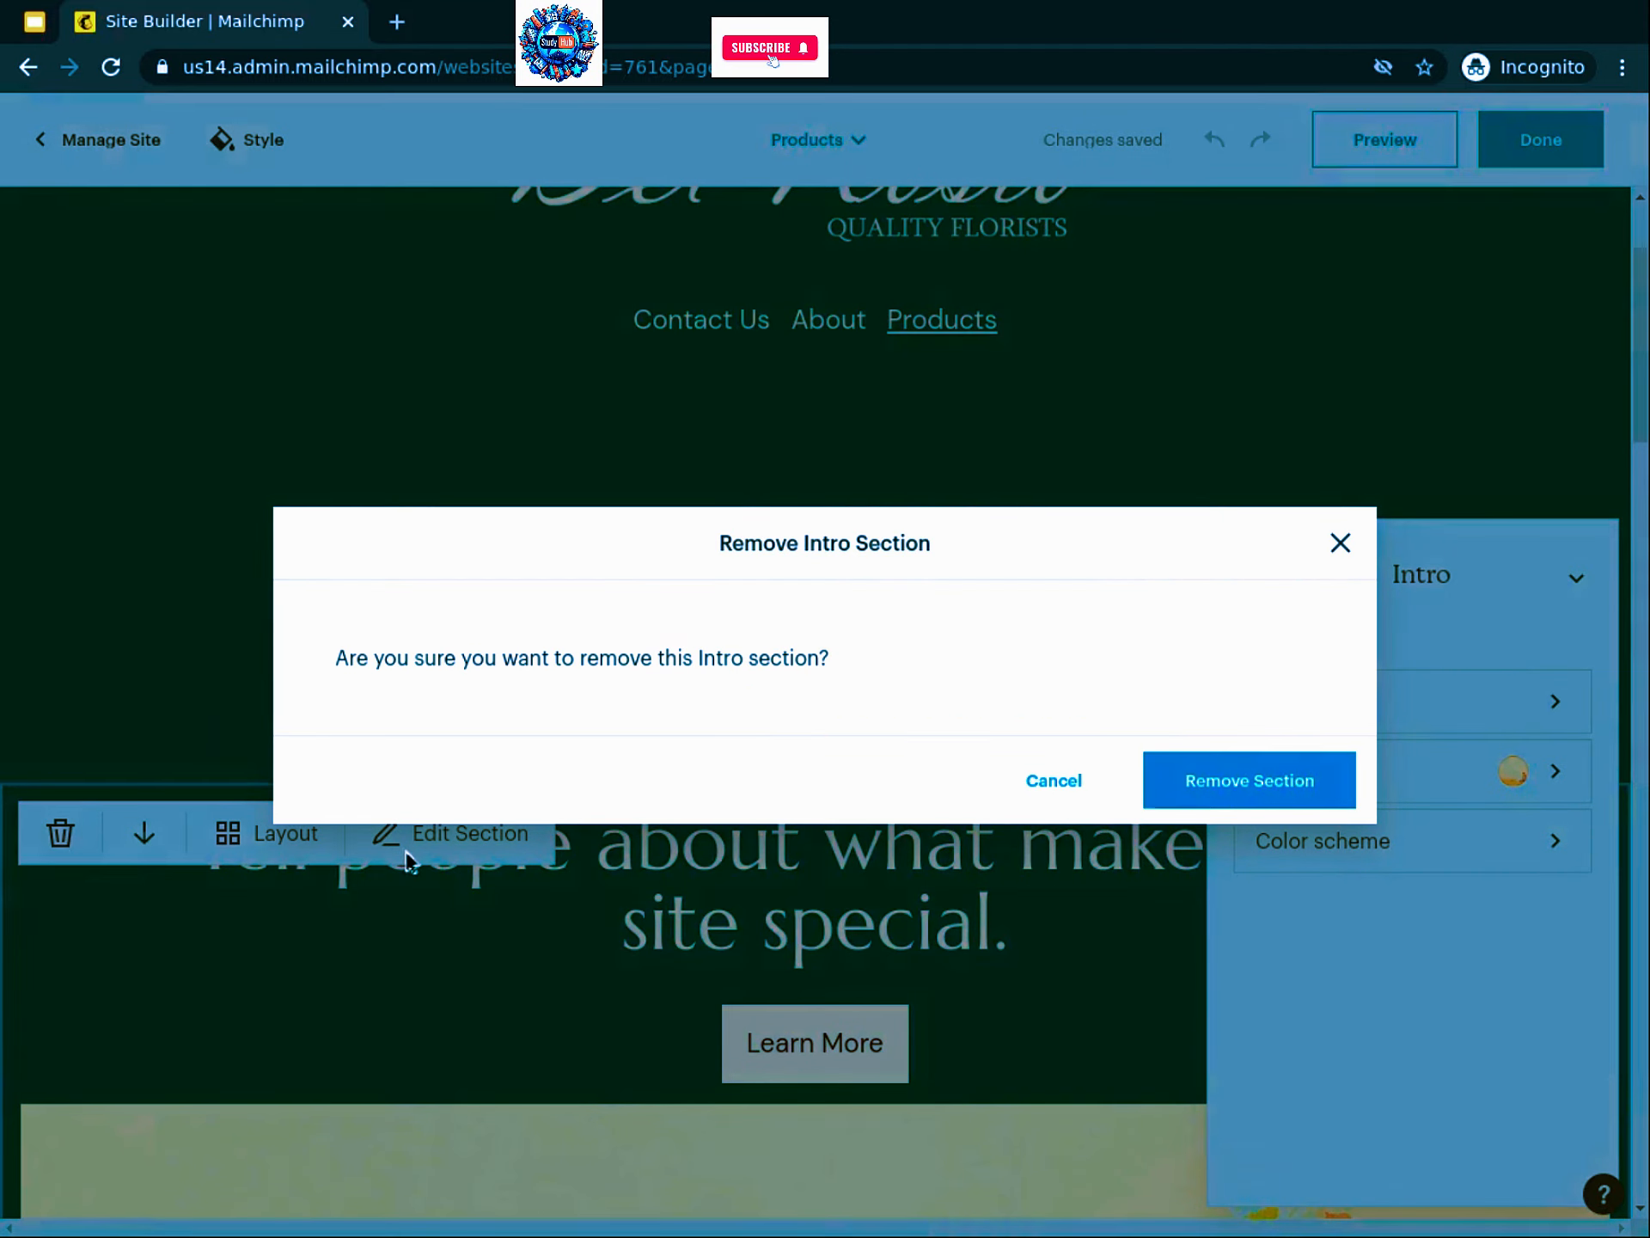
left_click(1248, 783)
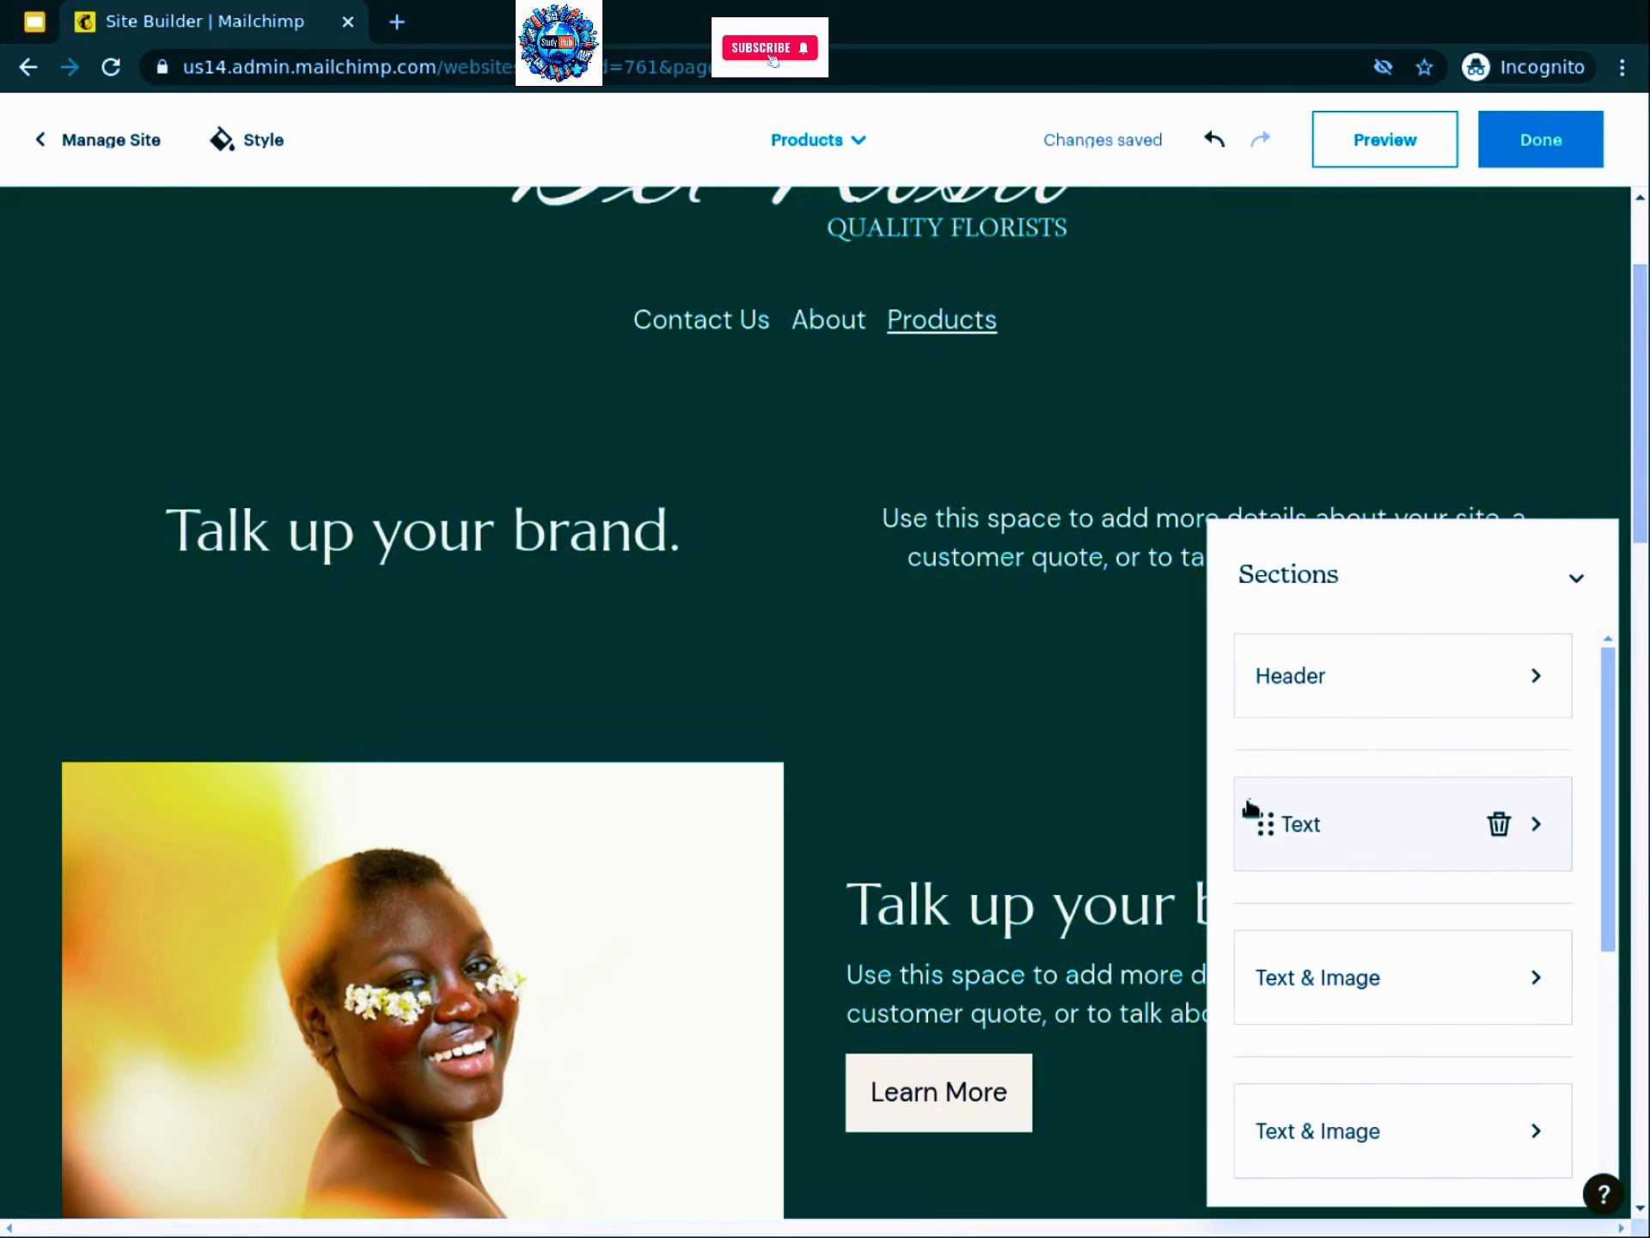
Step: Delete the striped-orange 'Talk up your brand' text section just above the footer
scroll(840, 755, "down", 2)
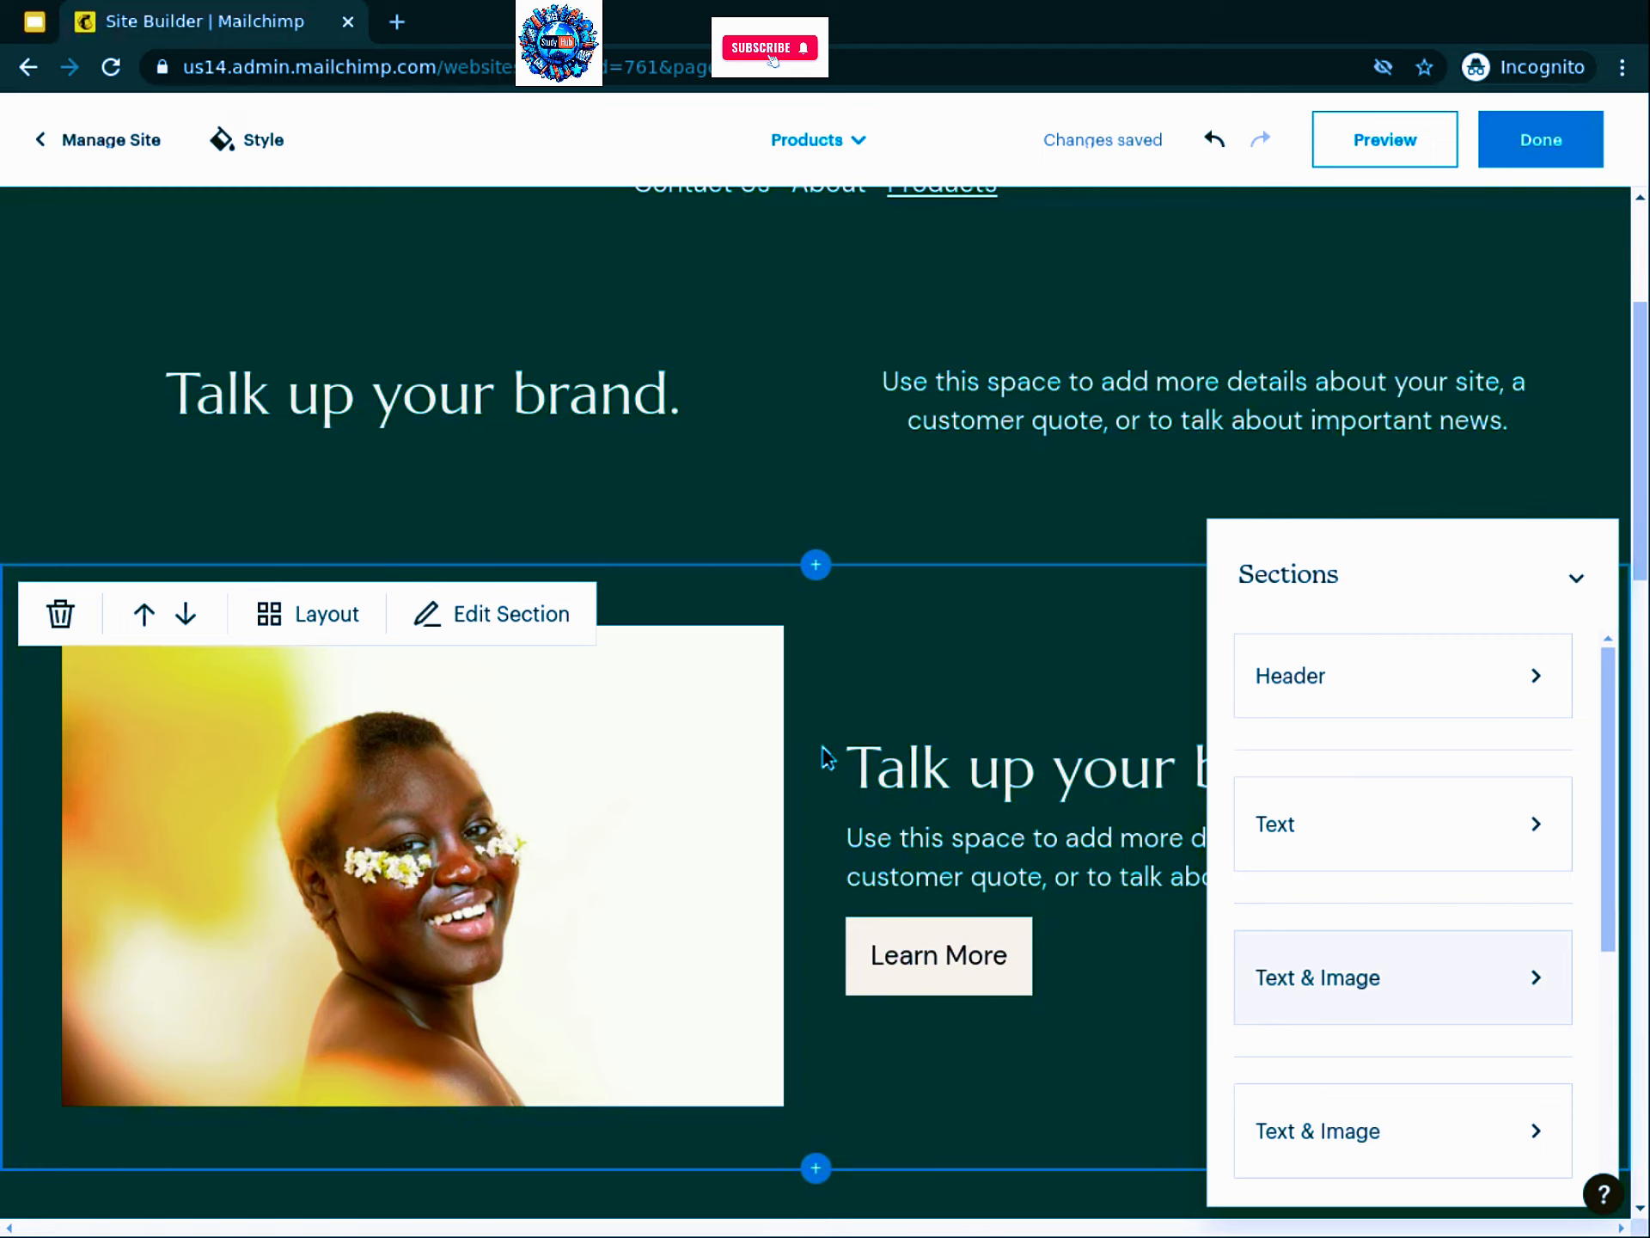
scroll(826, 758, "down", 8)
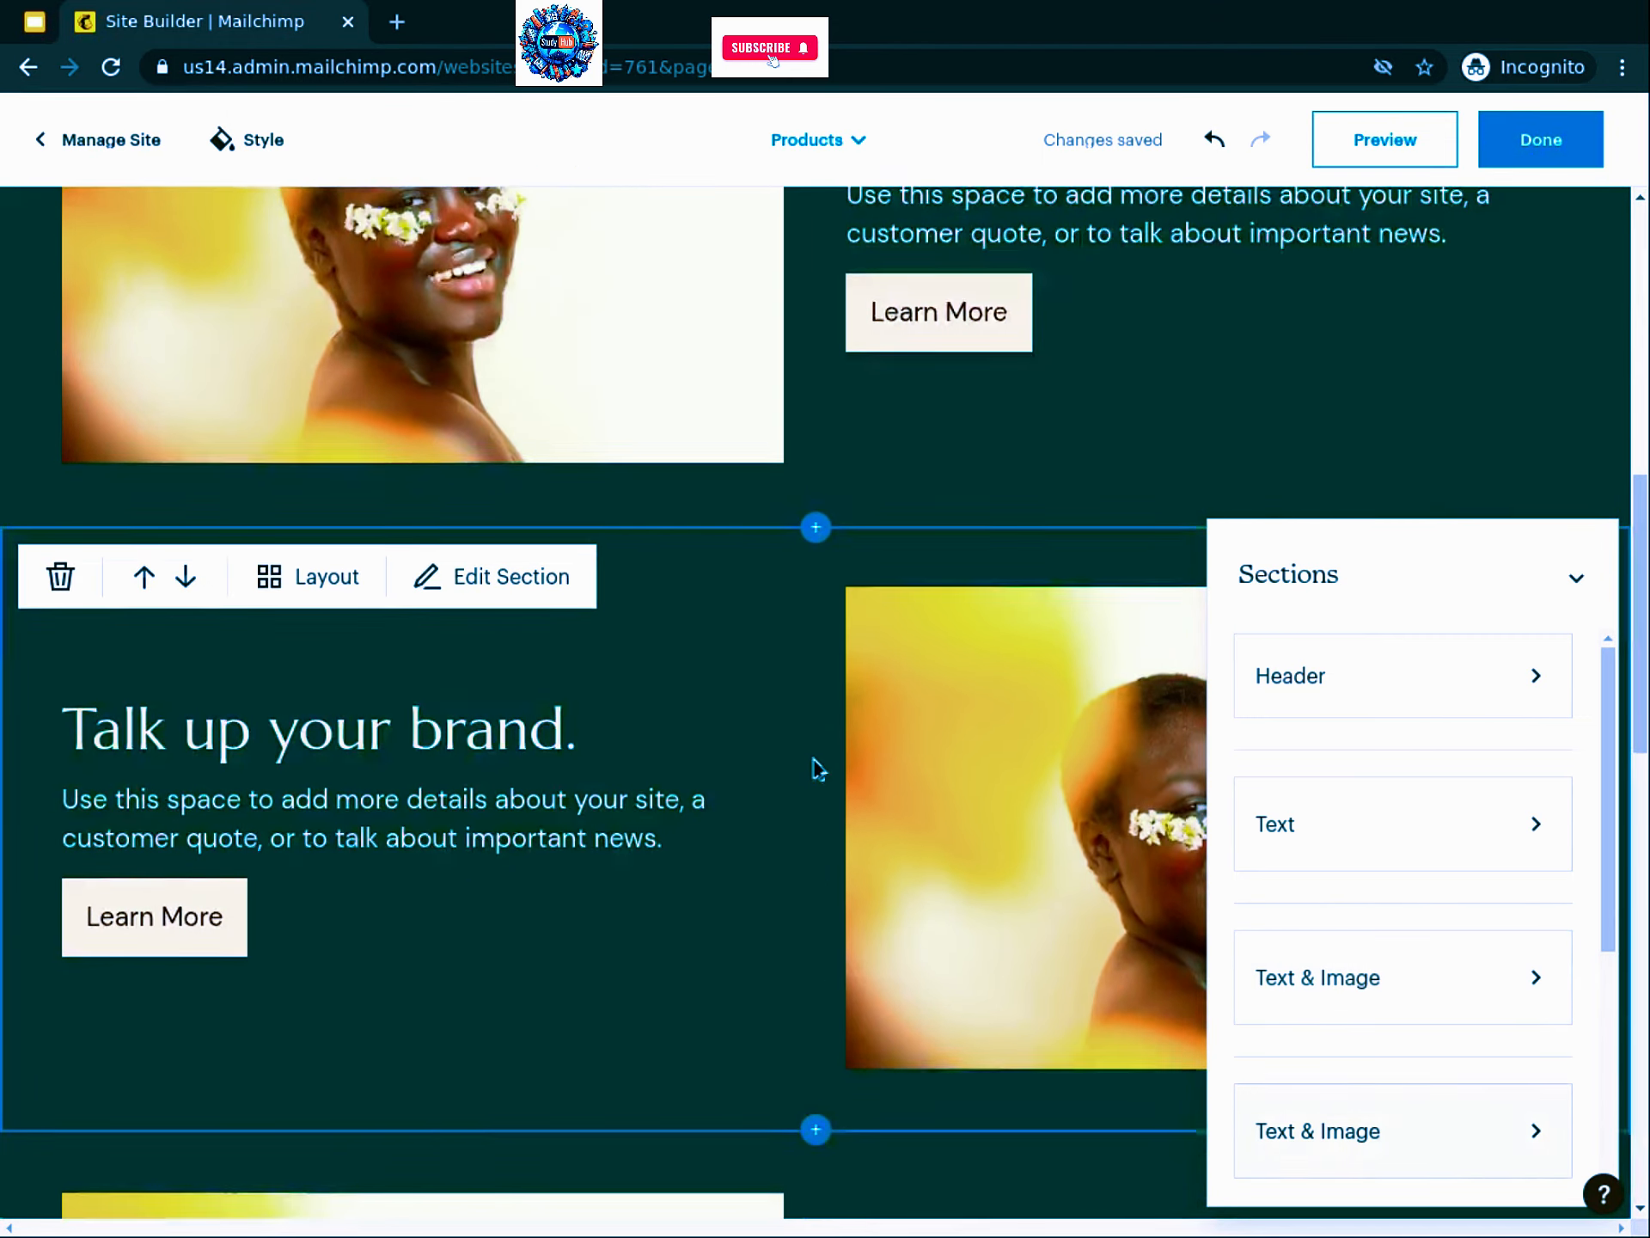
scroll(818, 767, "down", 8)
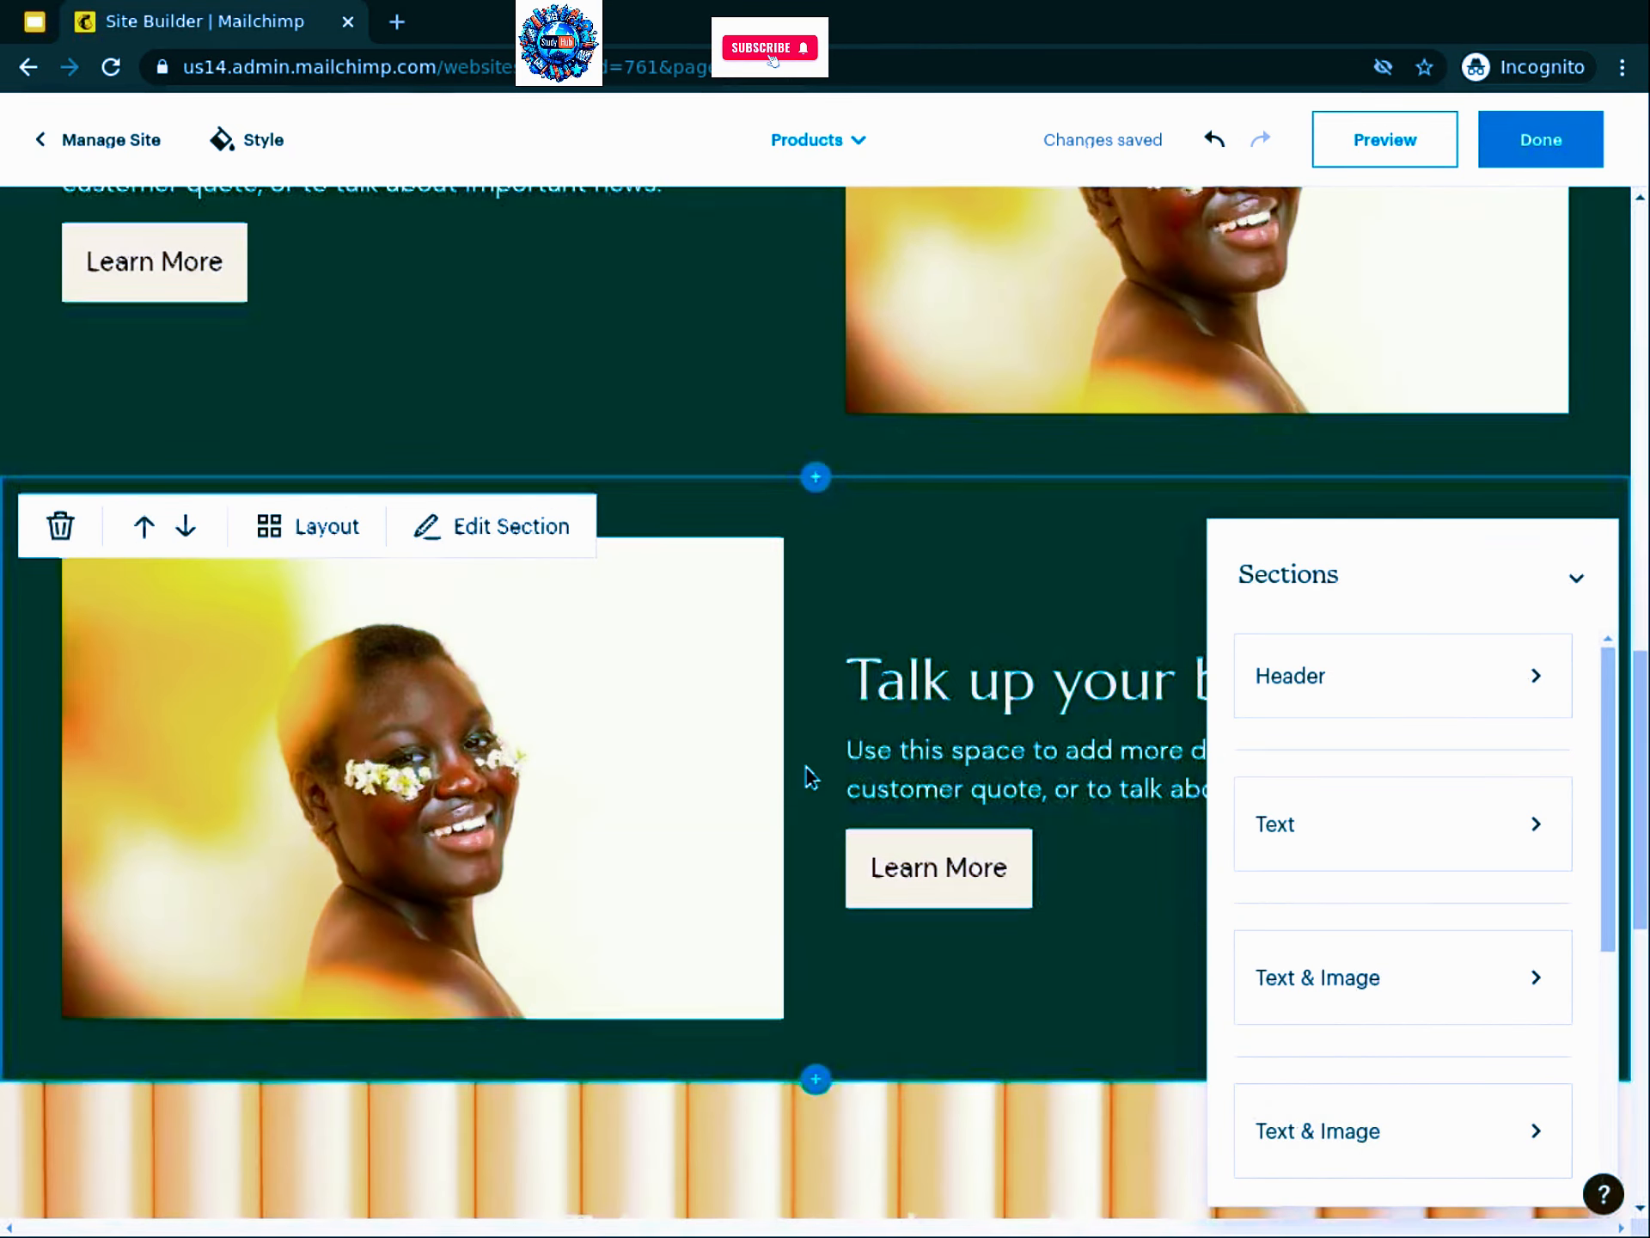
scroll(810, 776, "down", 2)
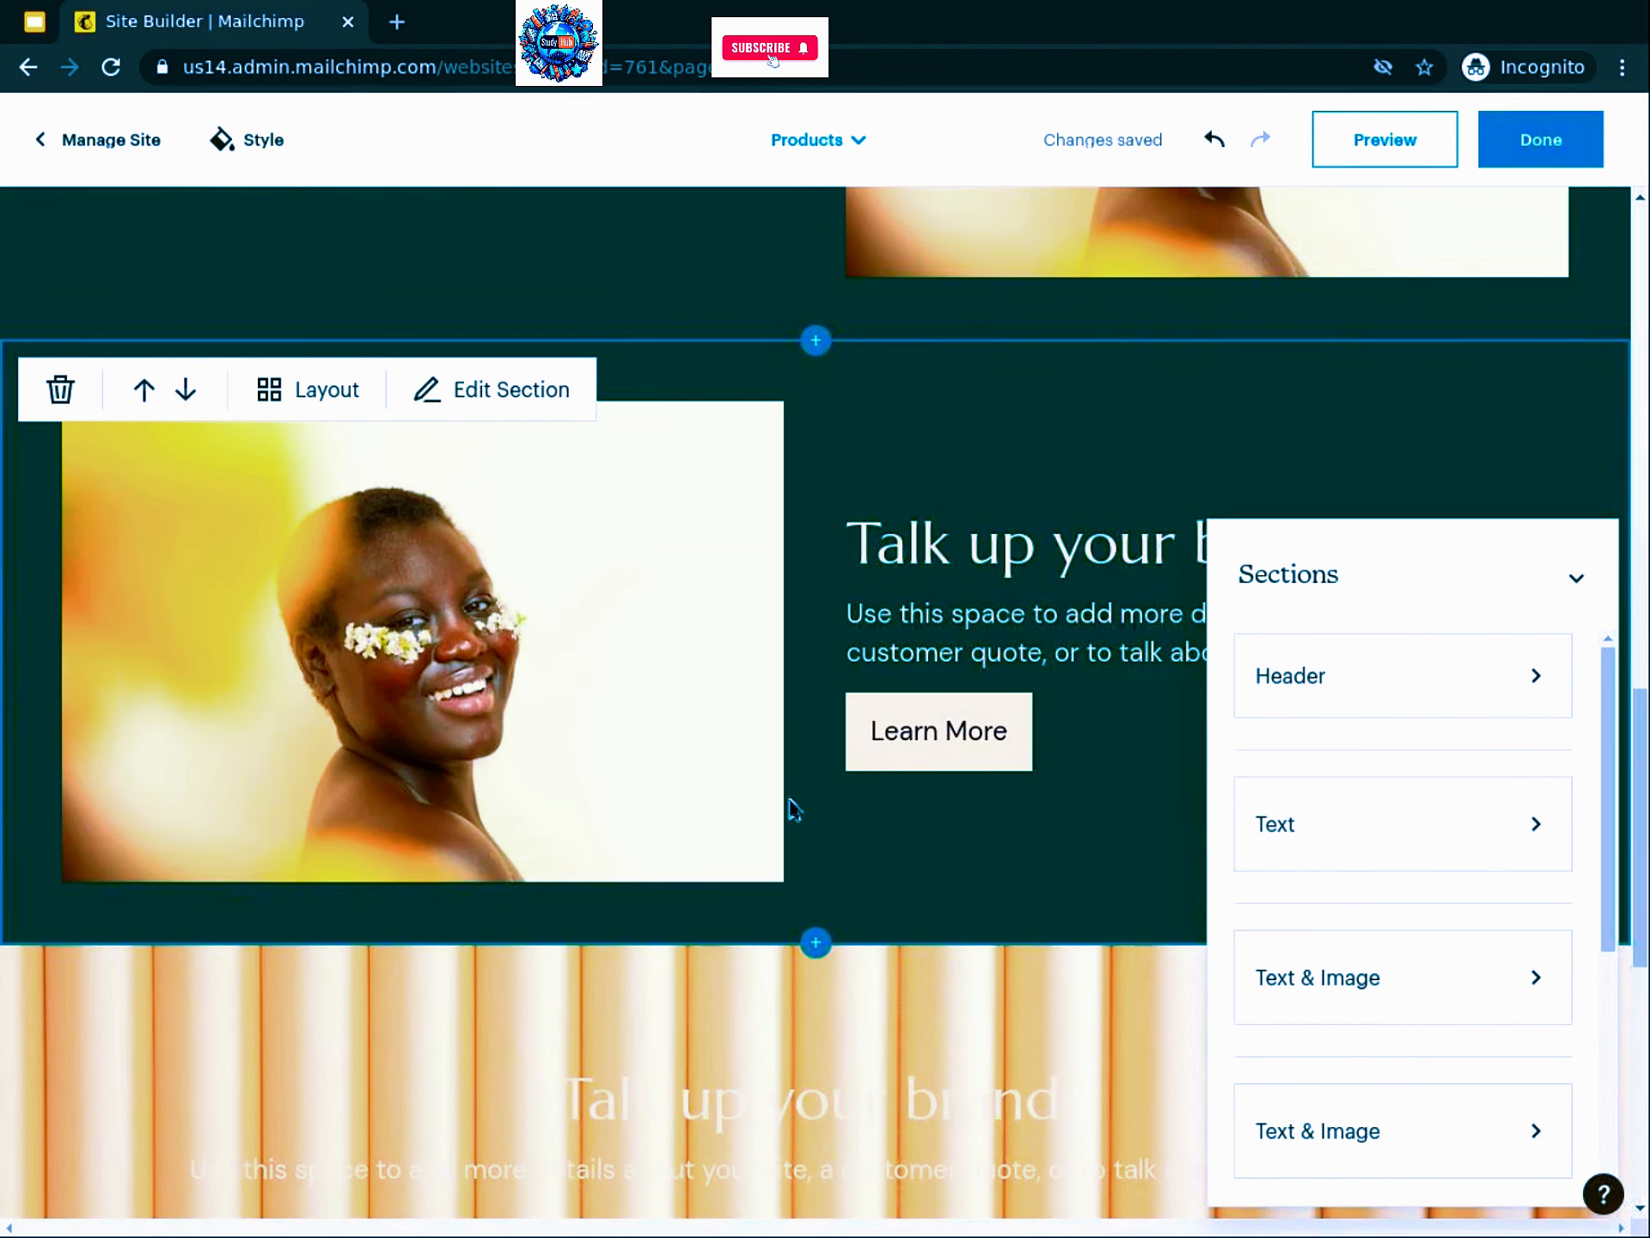
scroll(737, 834, "down", 5)
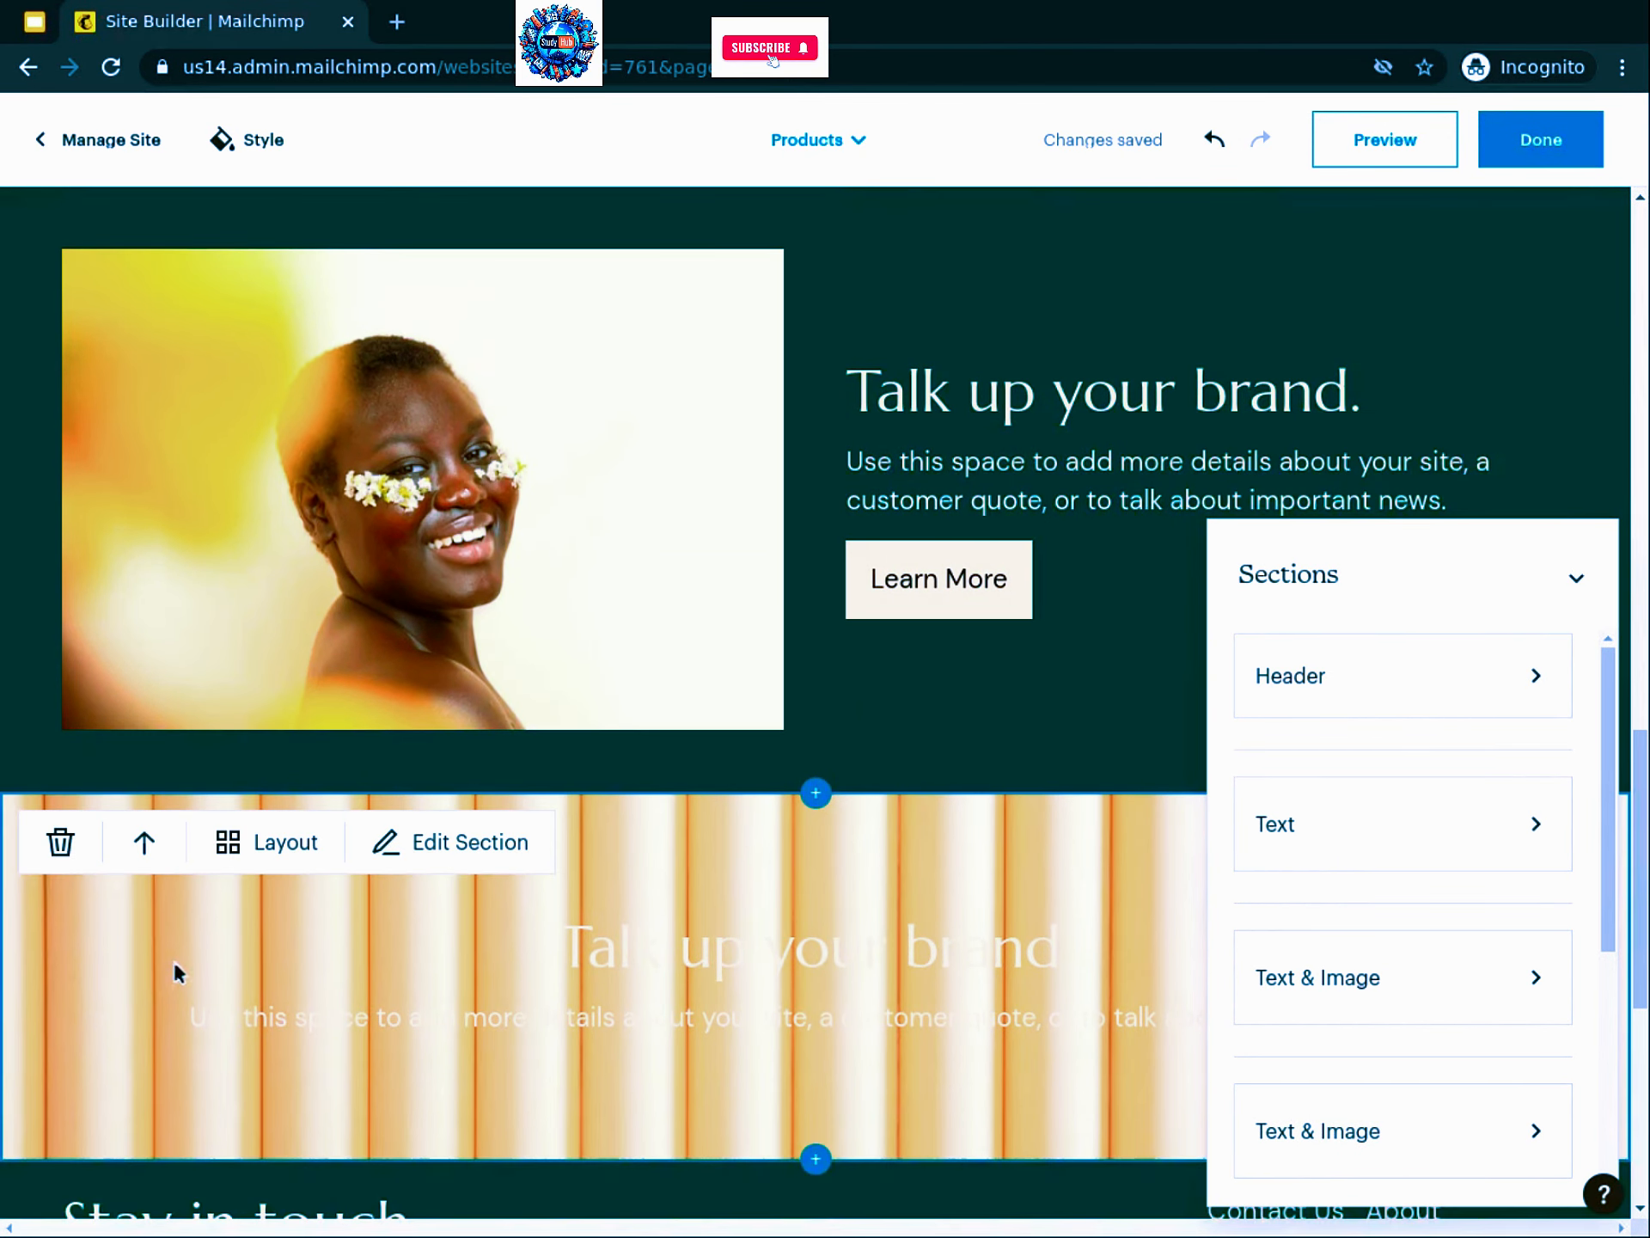
scroll(172, 751, "down", 2)
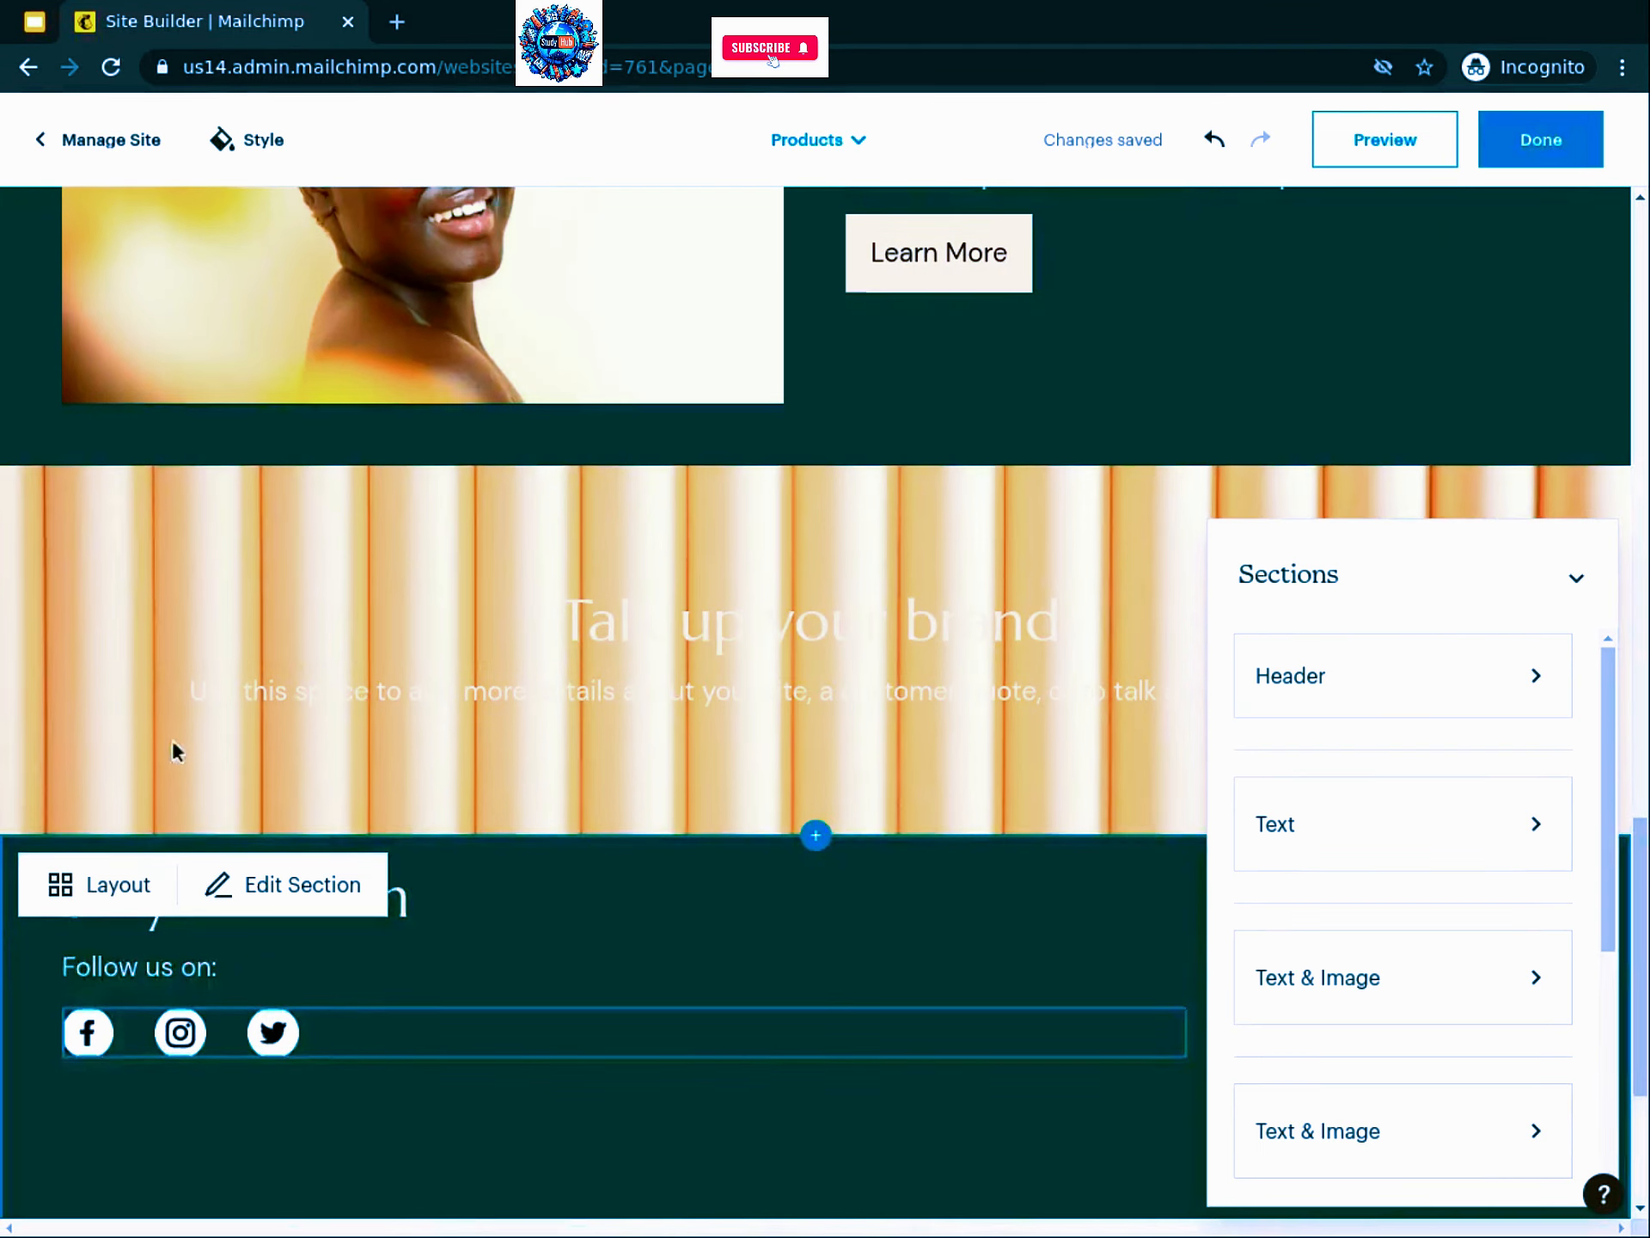
scroll(96, 496, "down", 3)
left_click(98, 498)
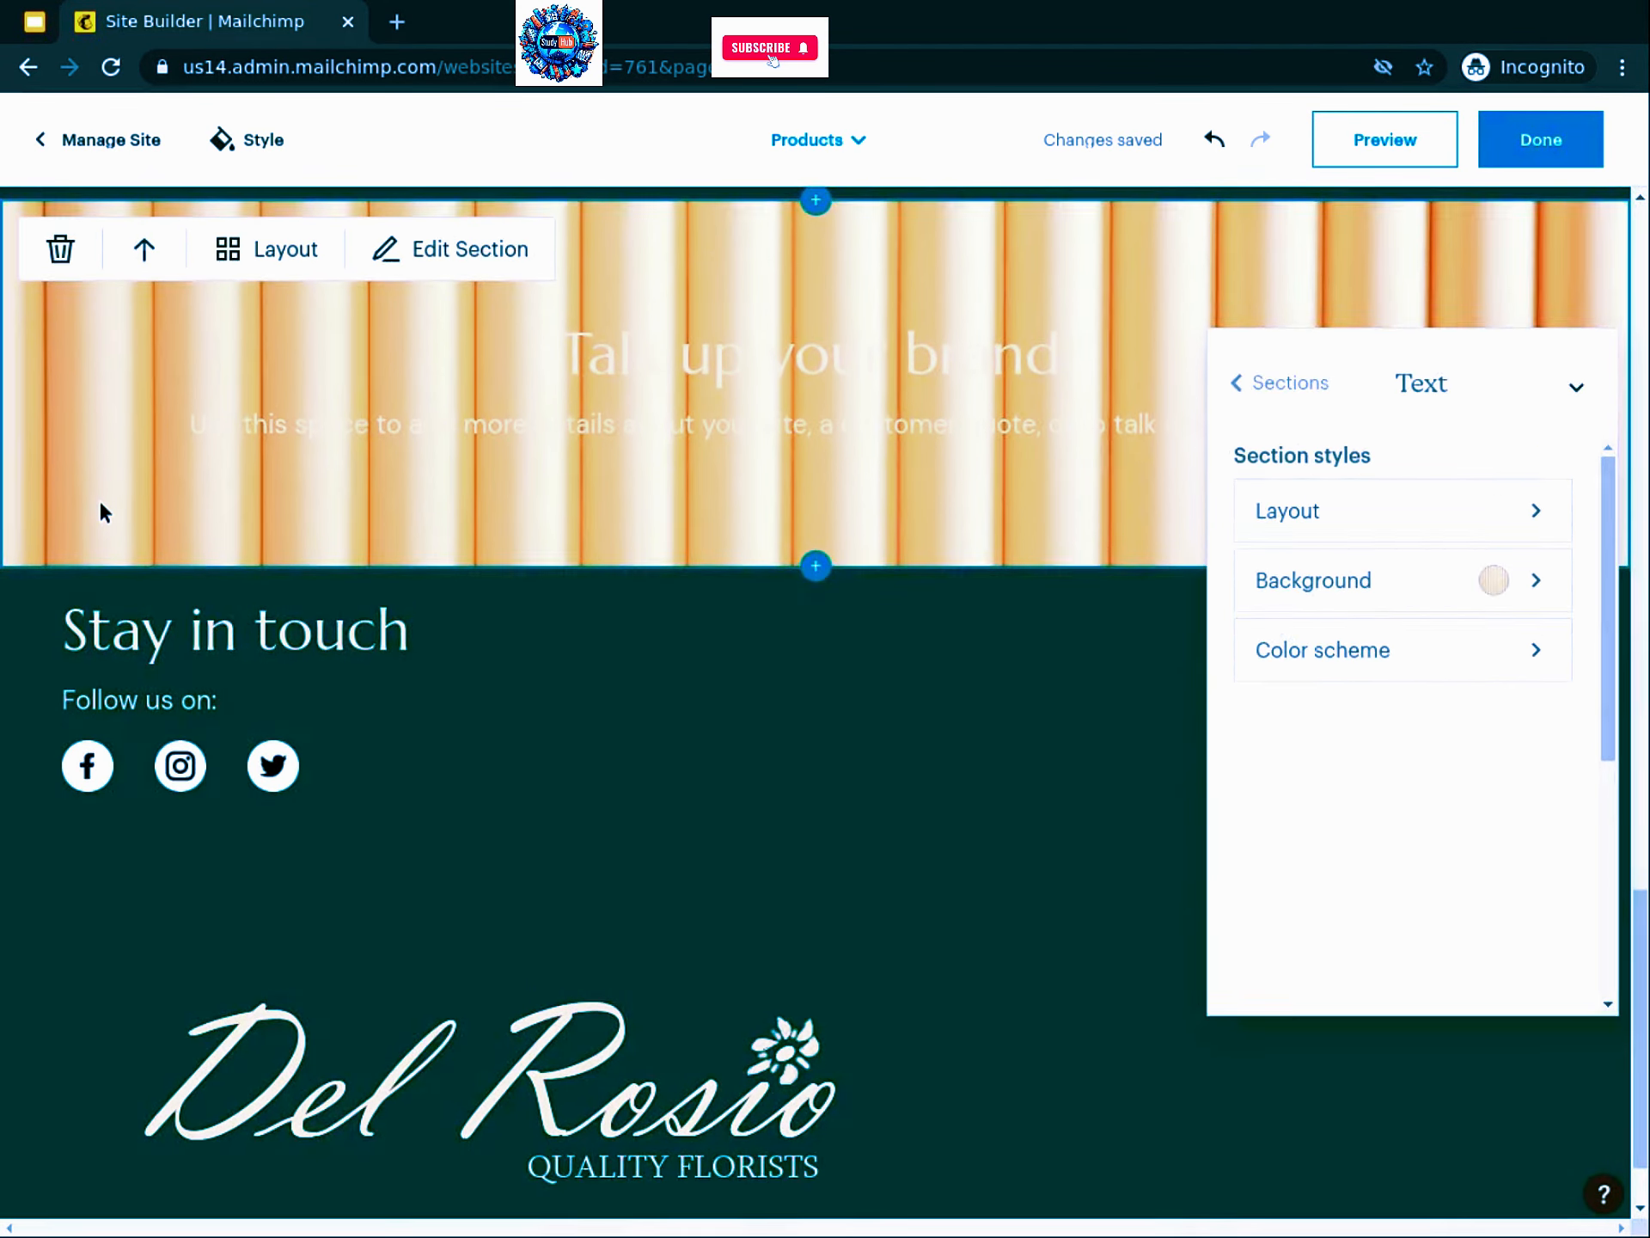
left_click(112, 412)
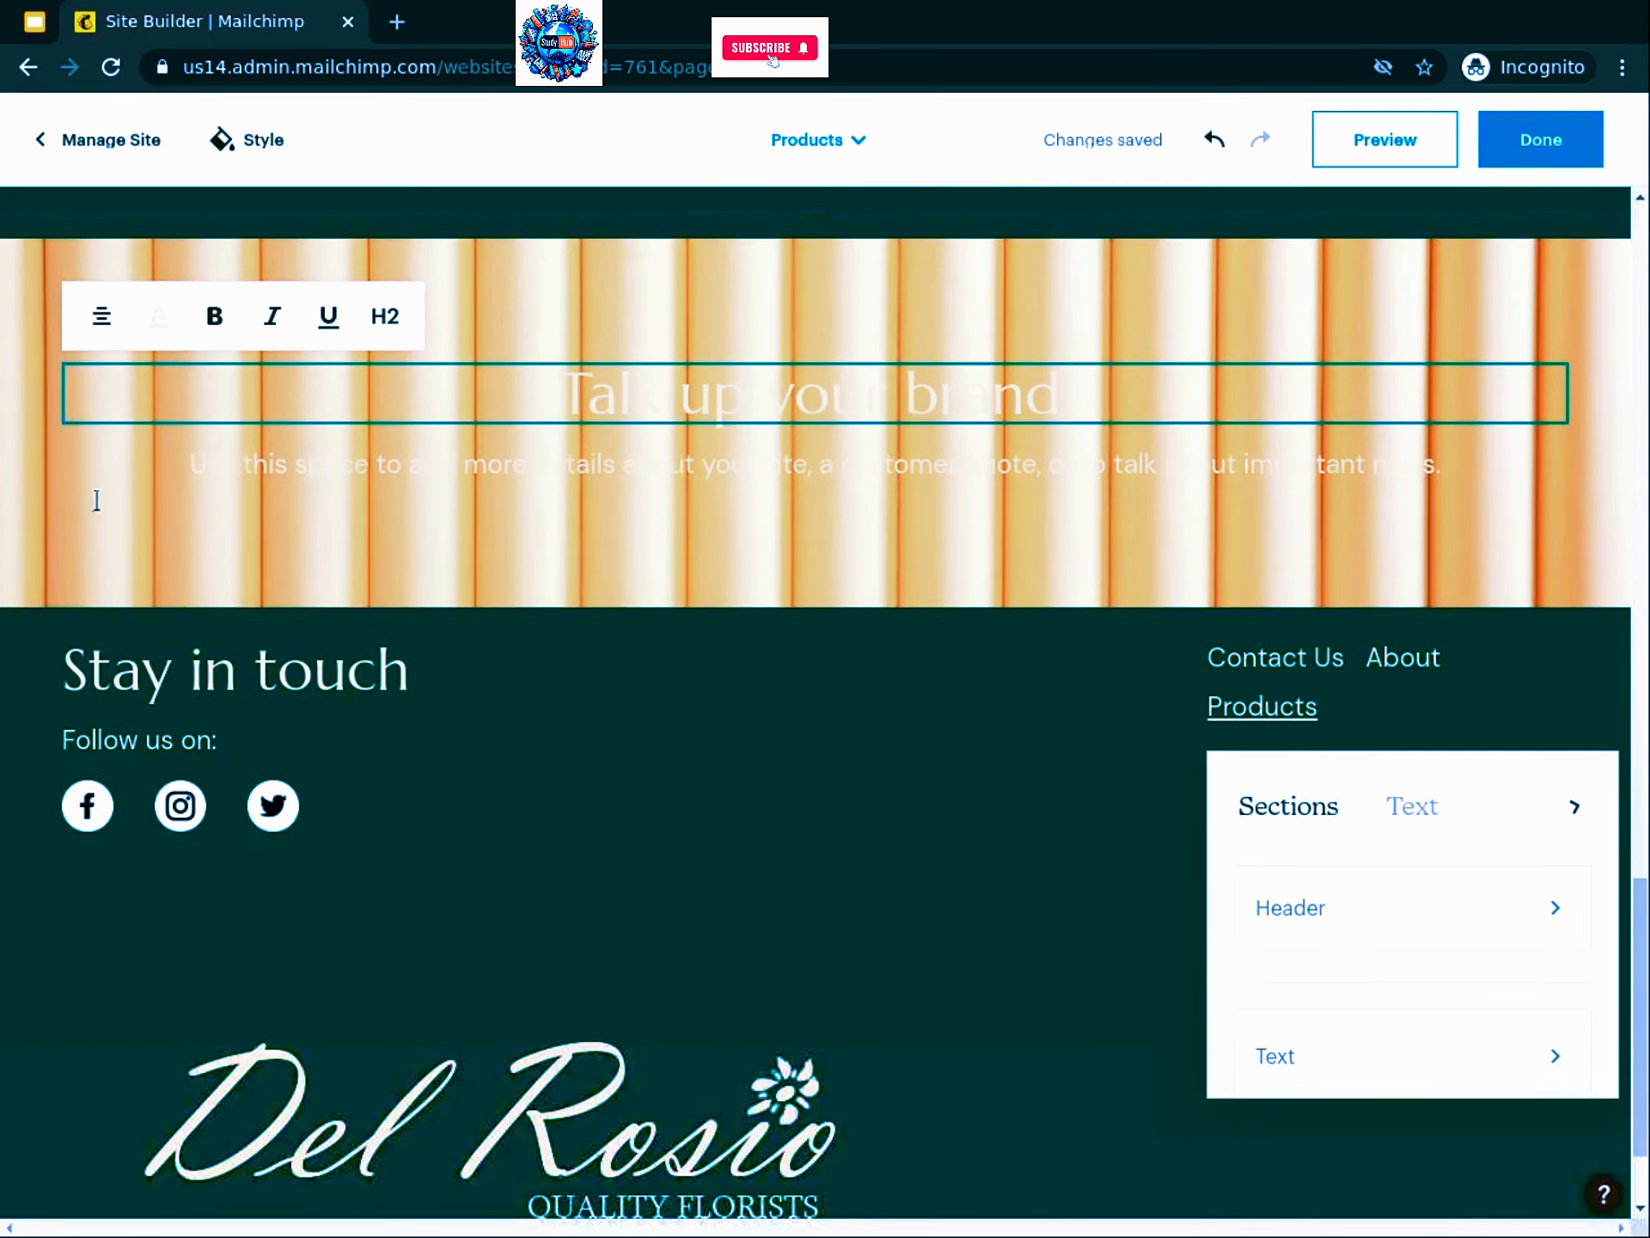
left_click(125, 430)
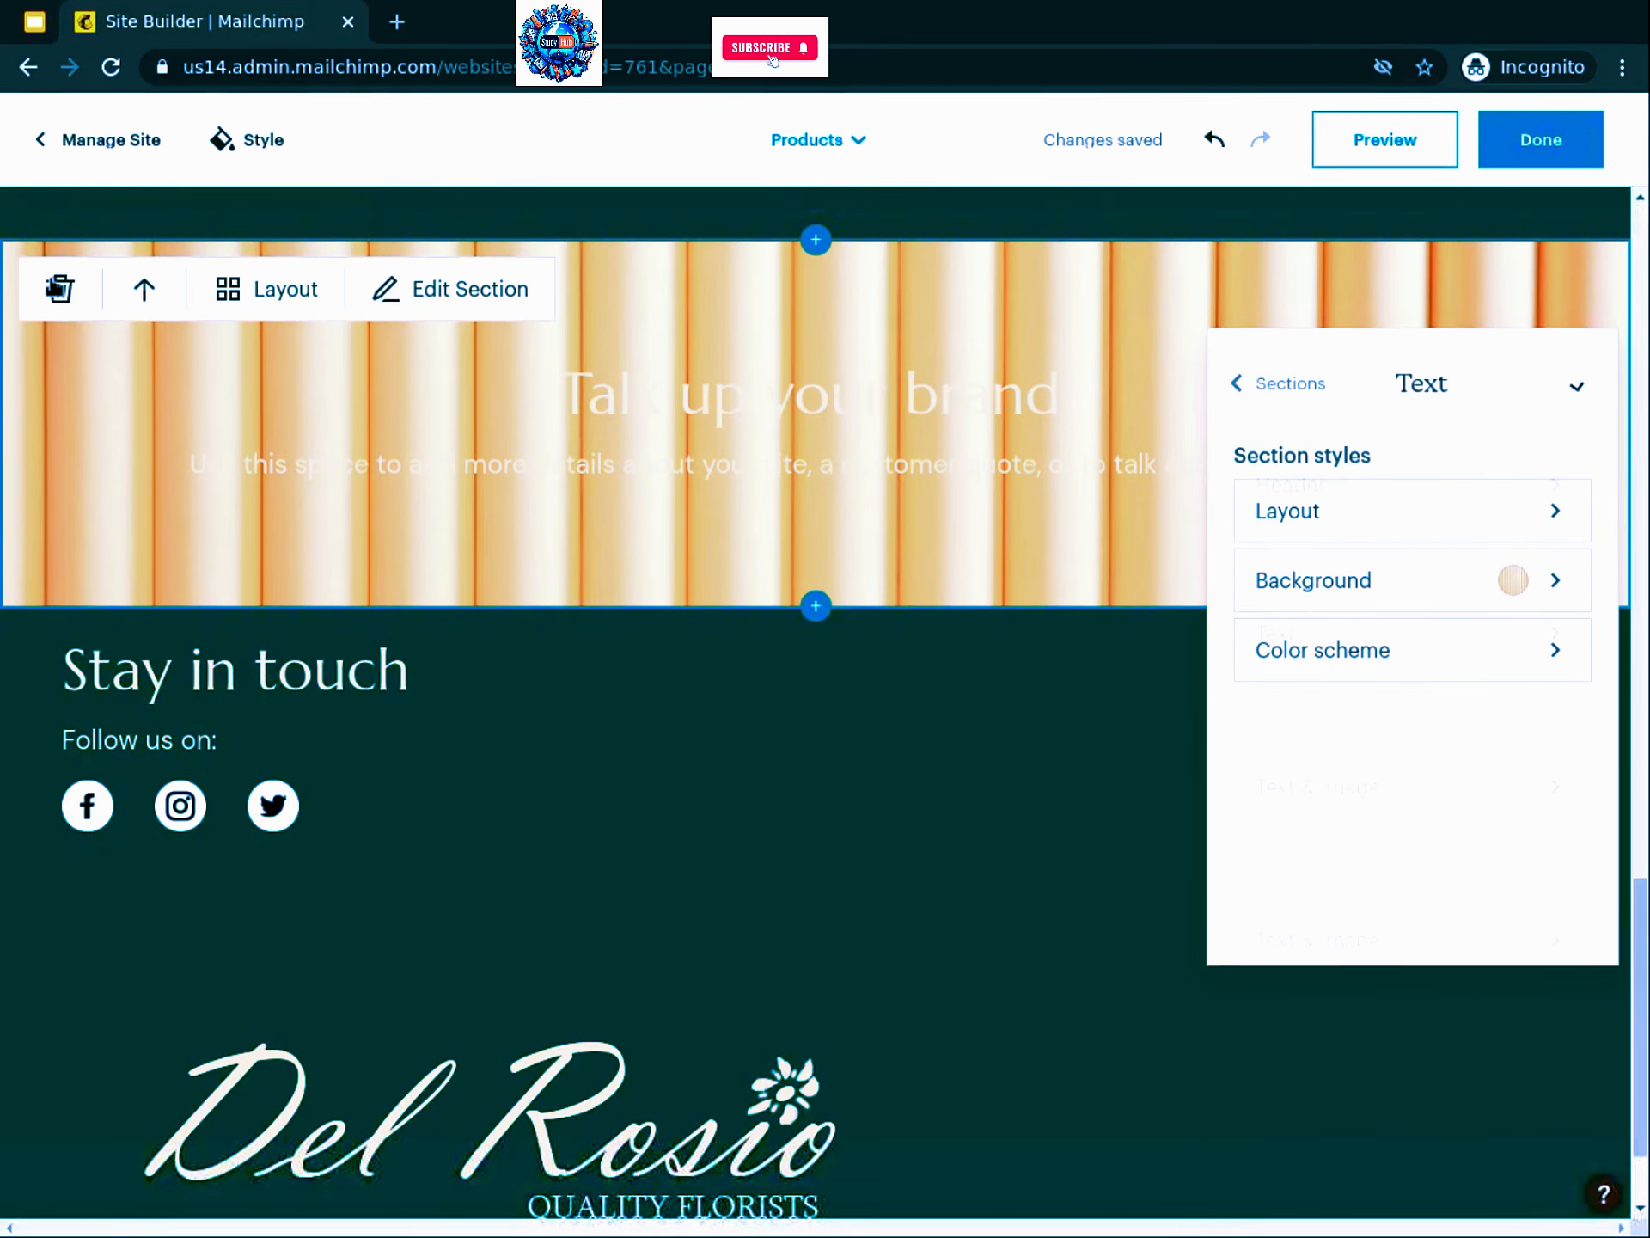
left_click(57, 287)
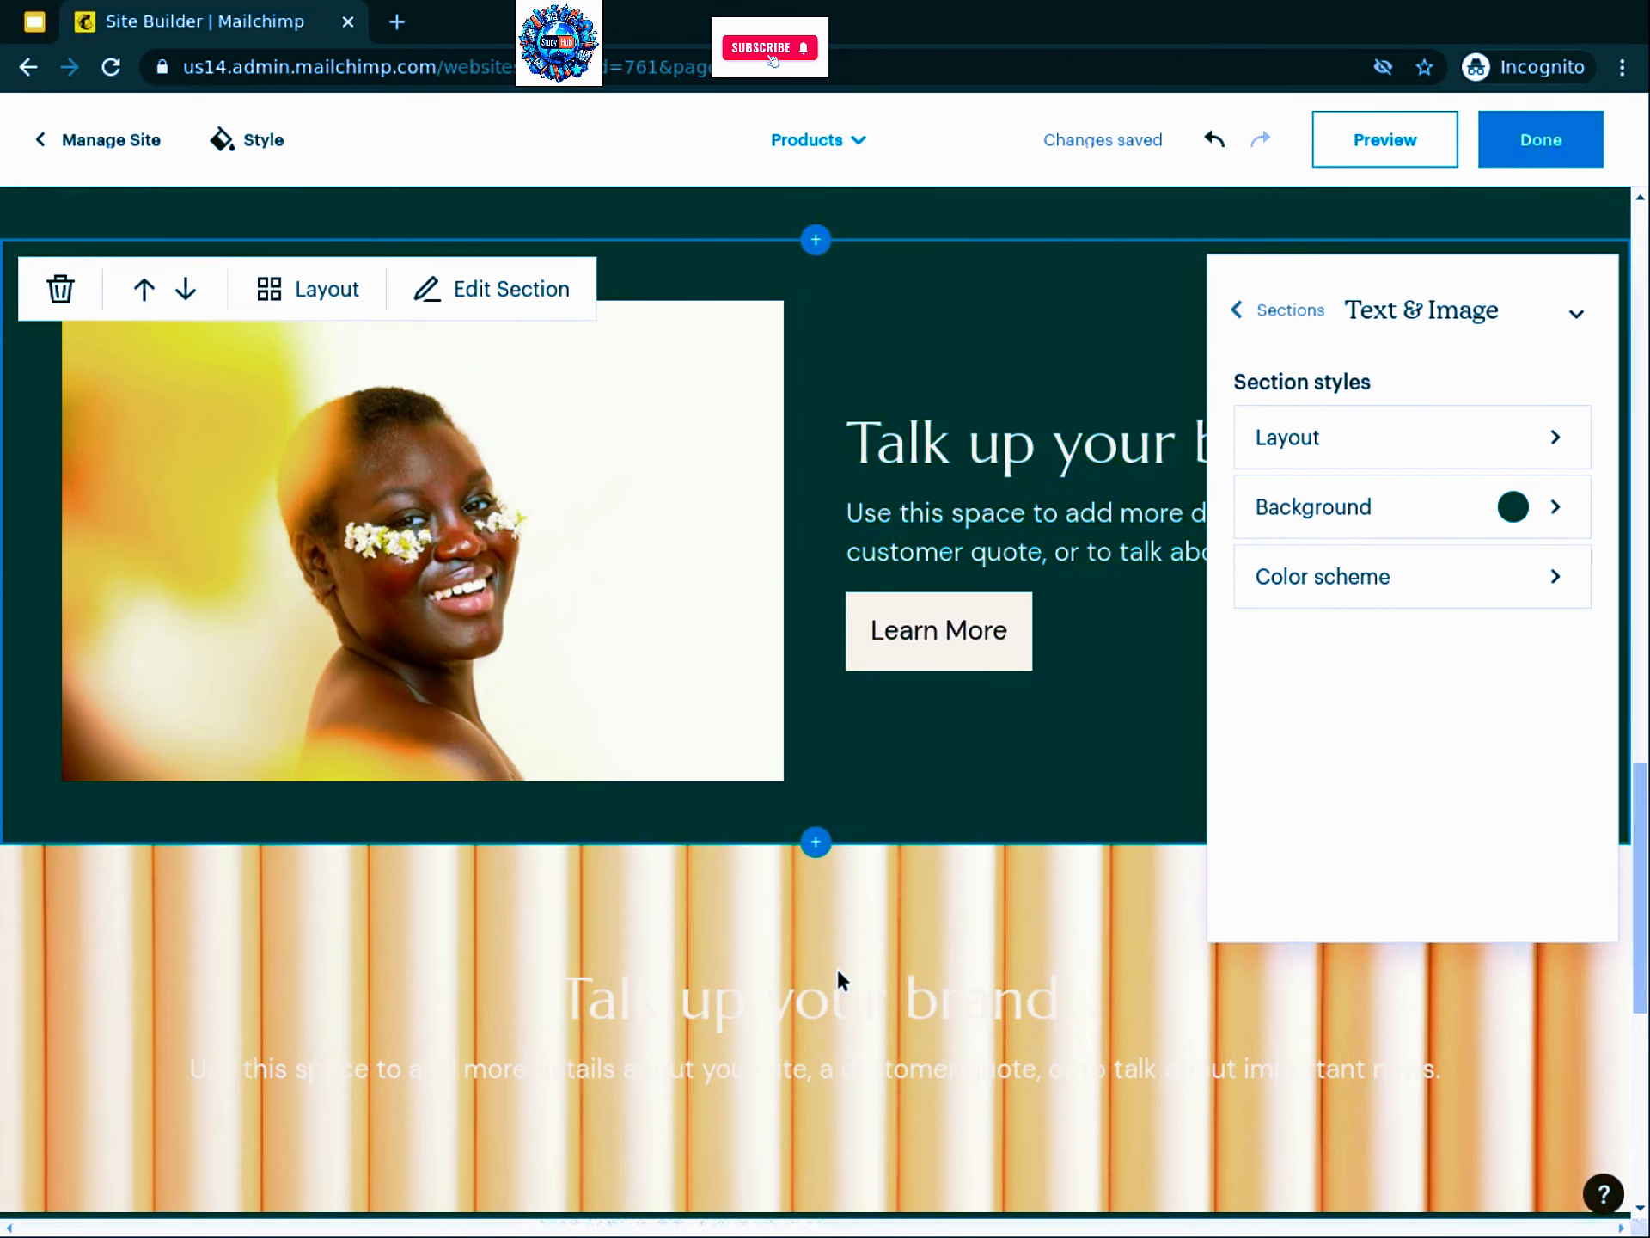
left_click(60, 338)
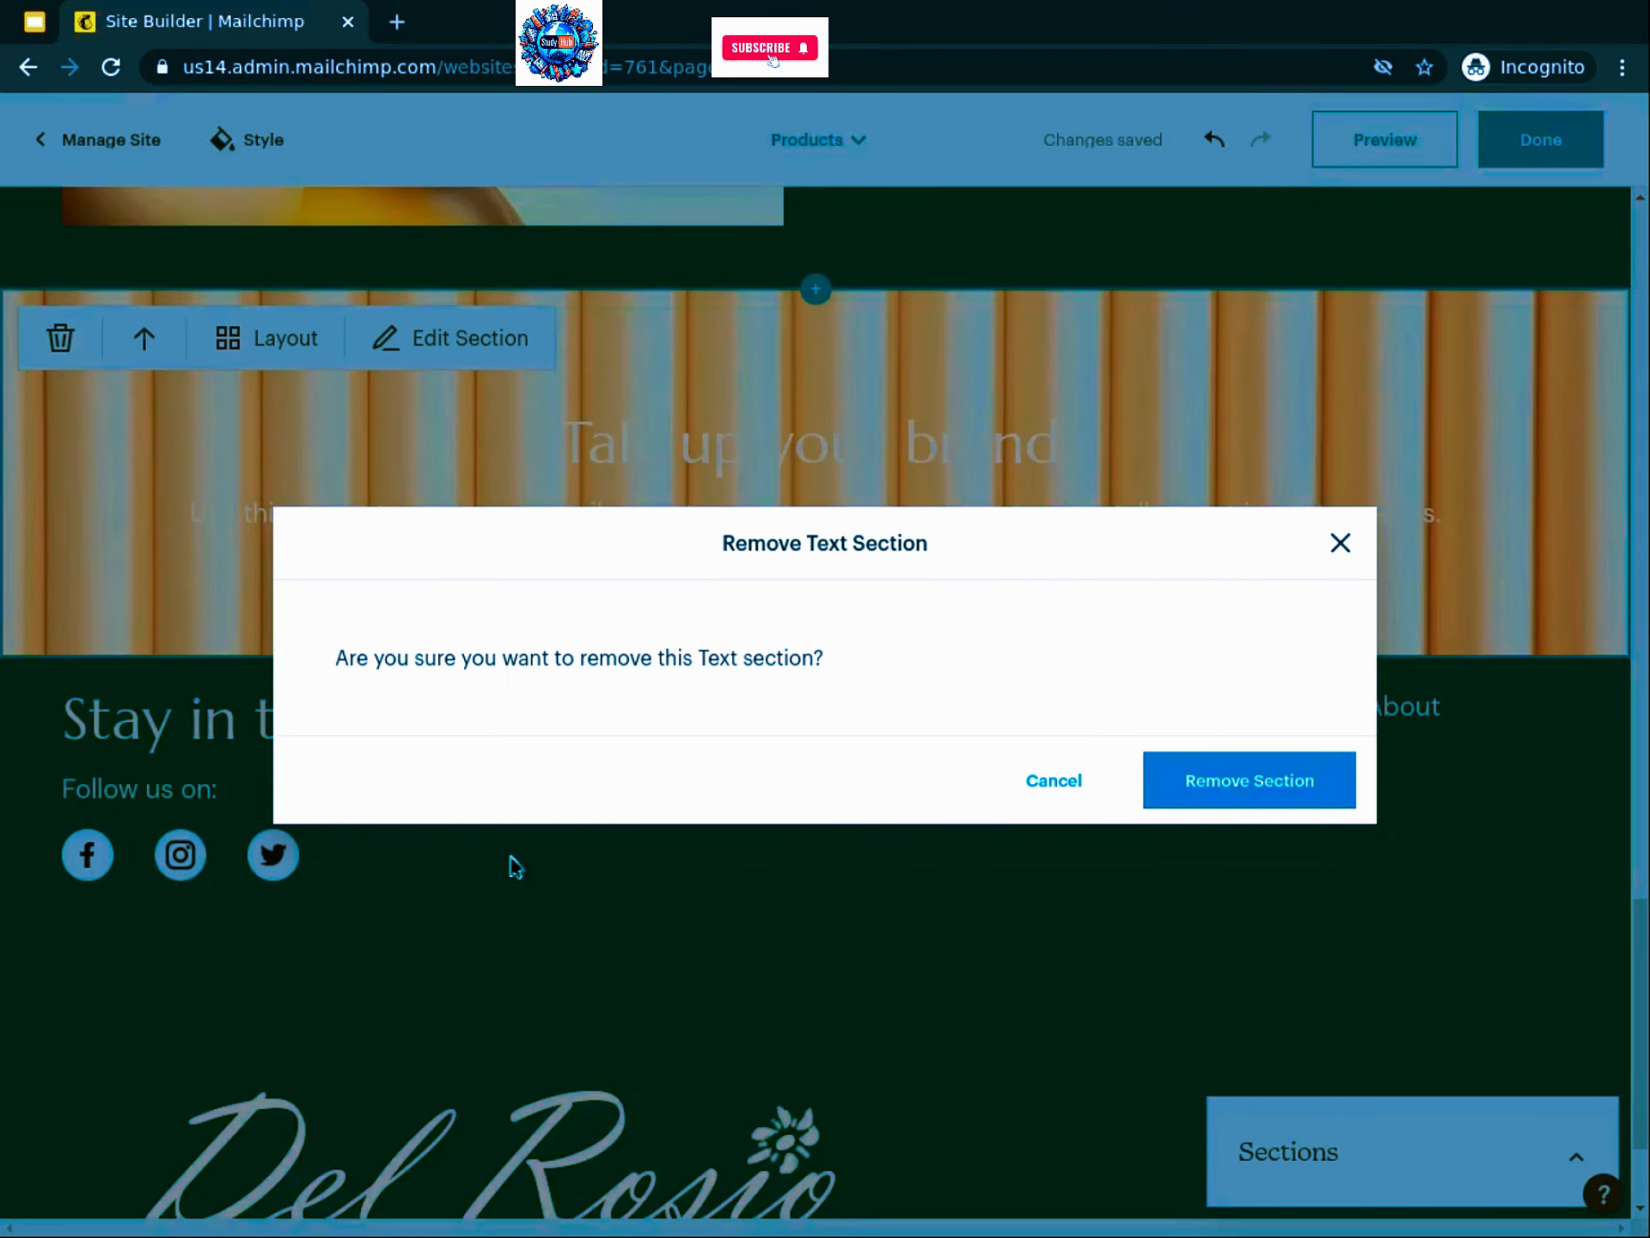
left_click(1289, 781)
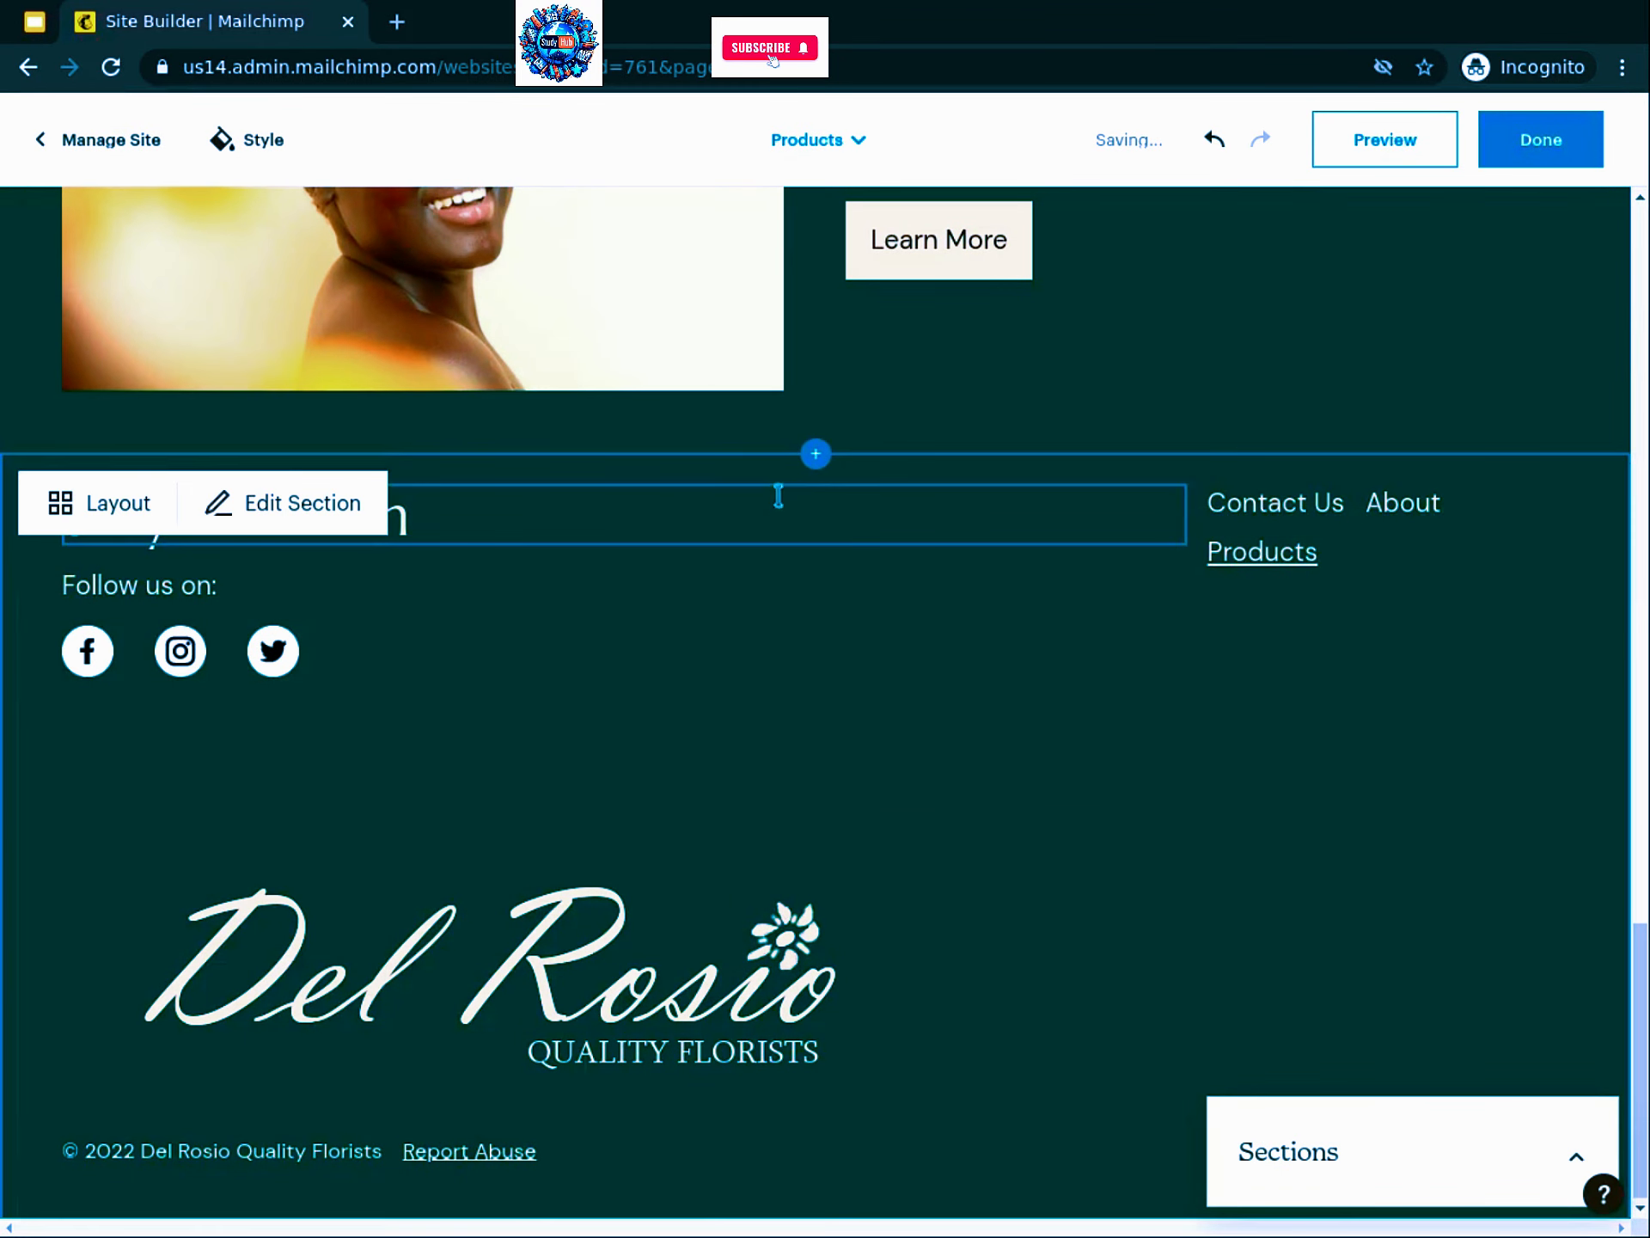
scroll(777, 491, "up", 2)
scroll(782, 496, "up", 9)
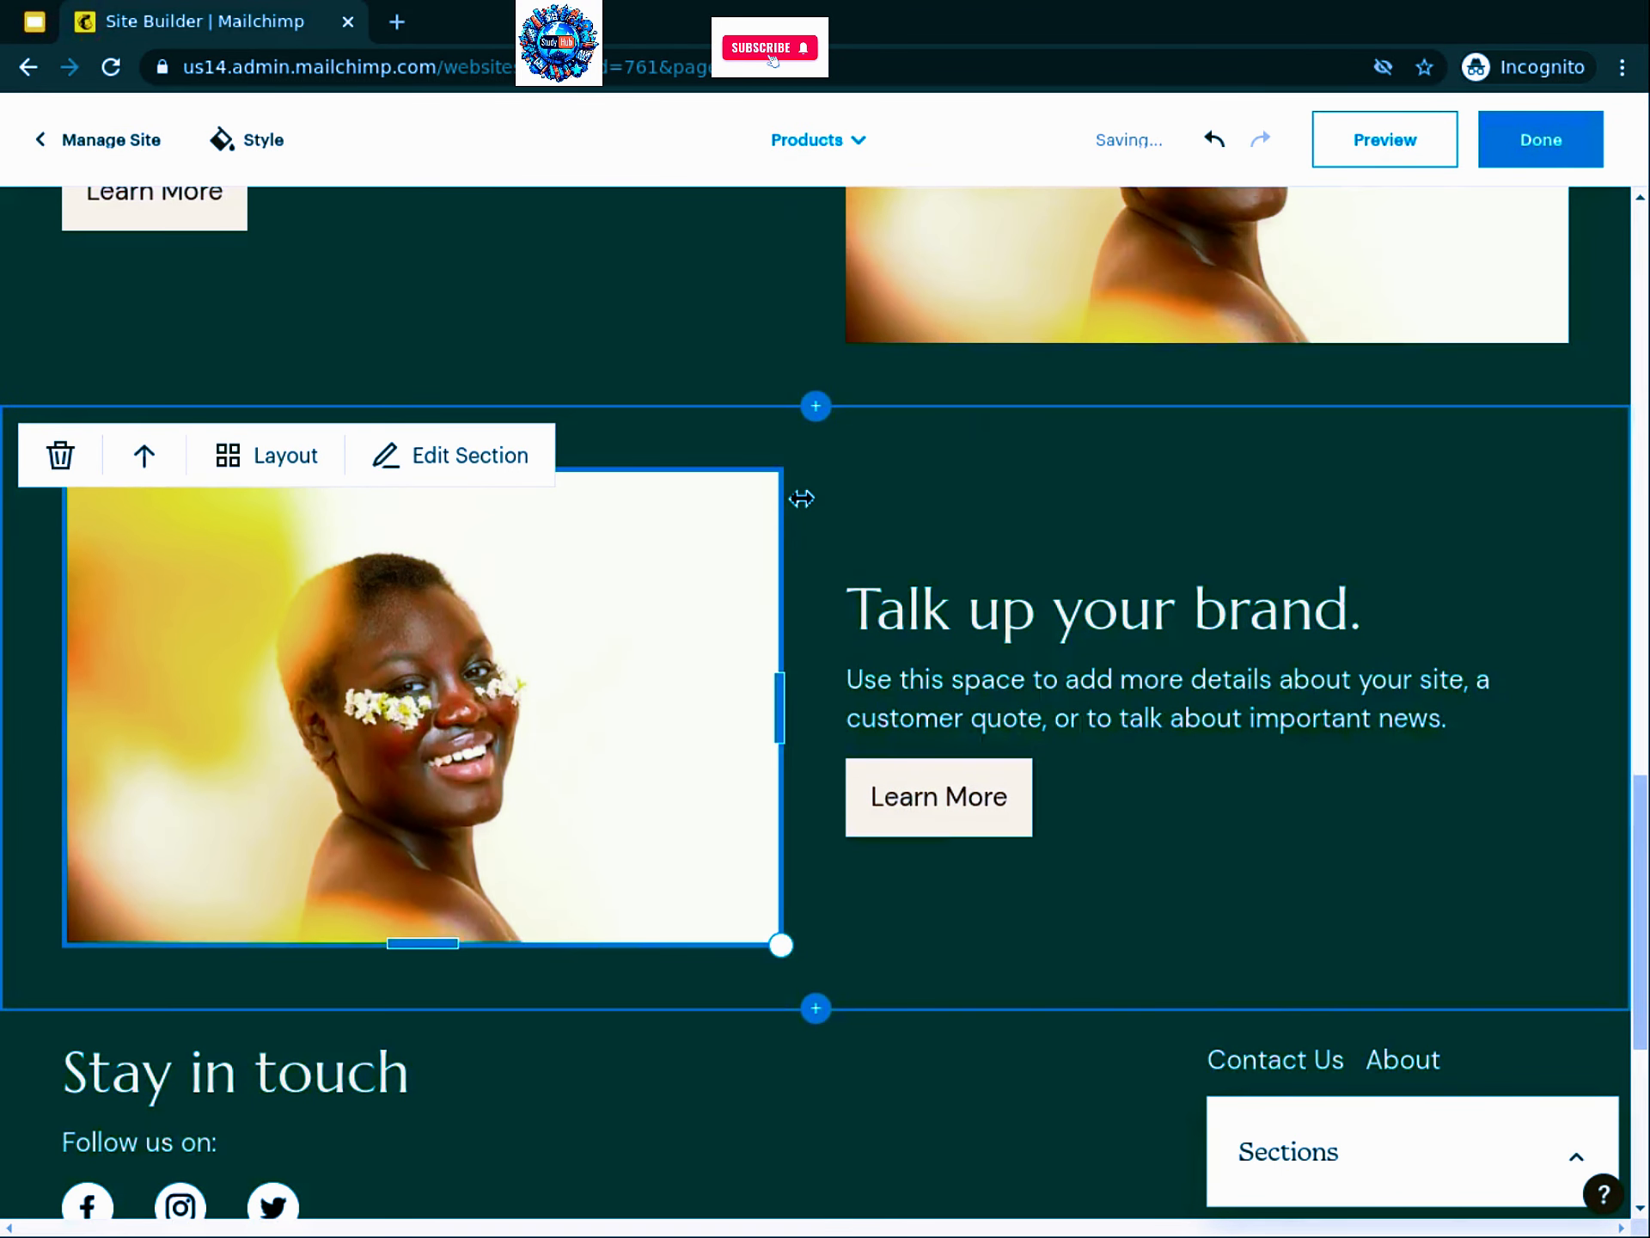
scroll(804, 507, "up", 20)
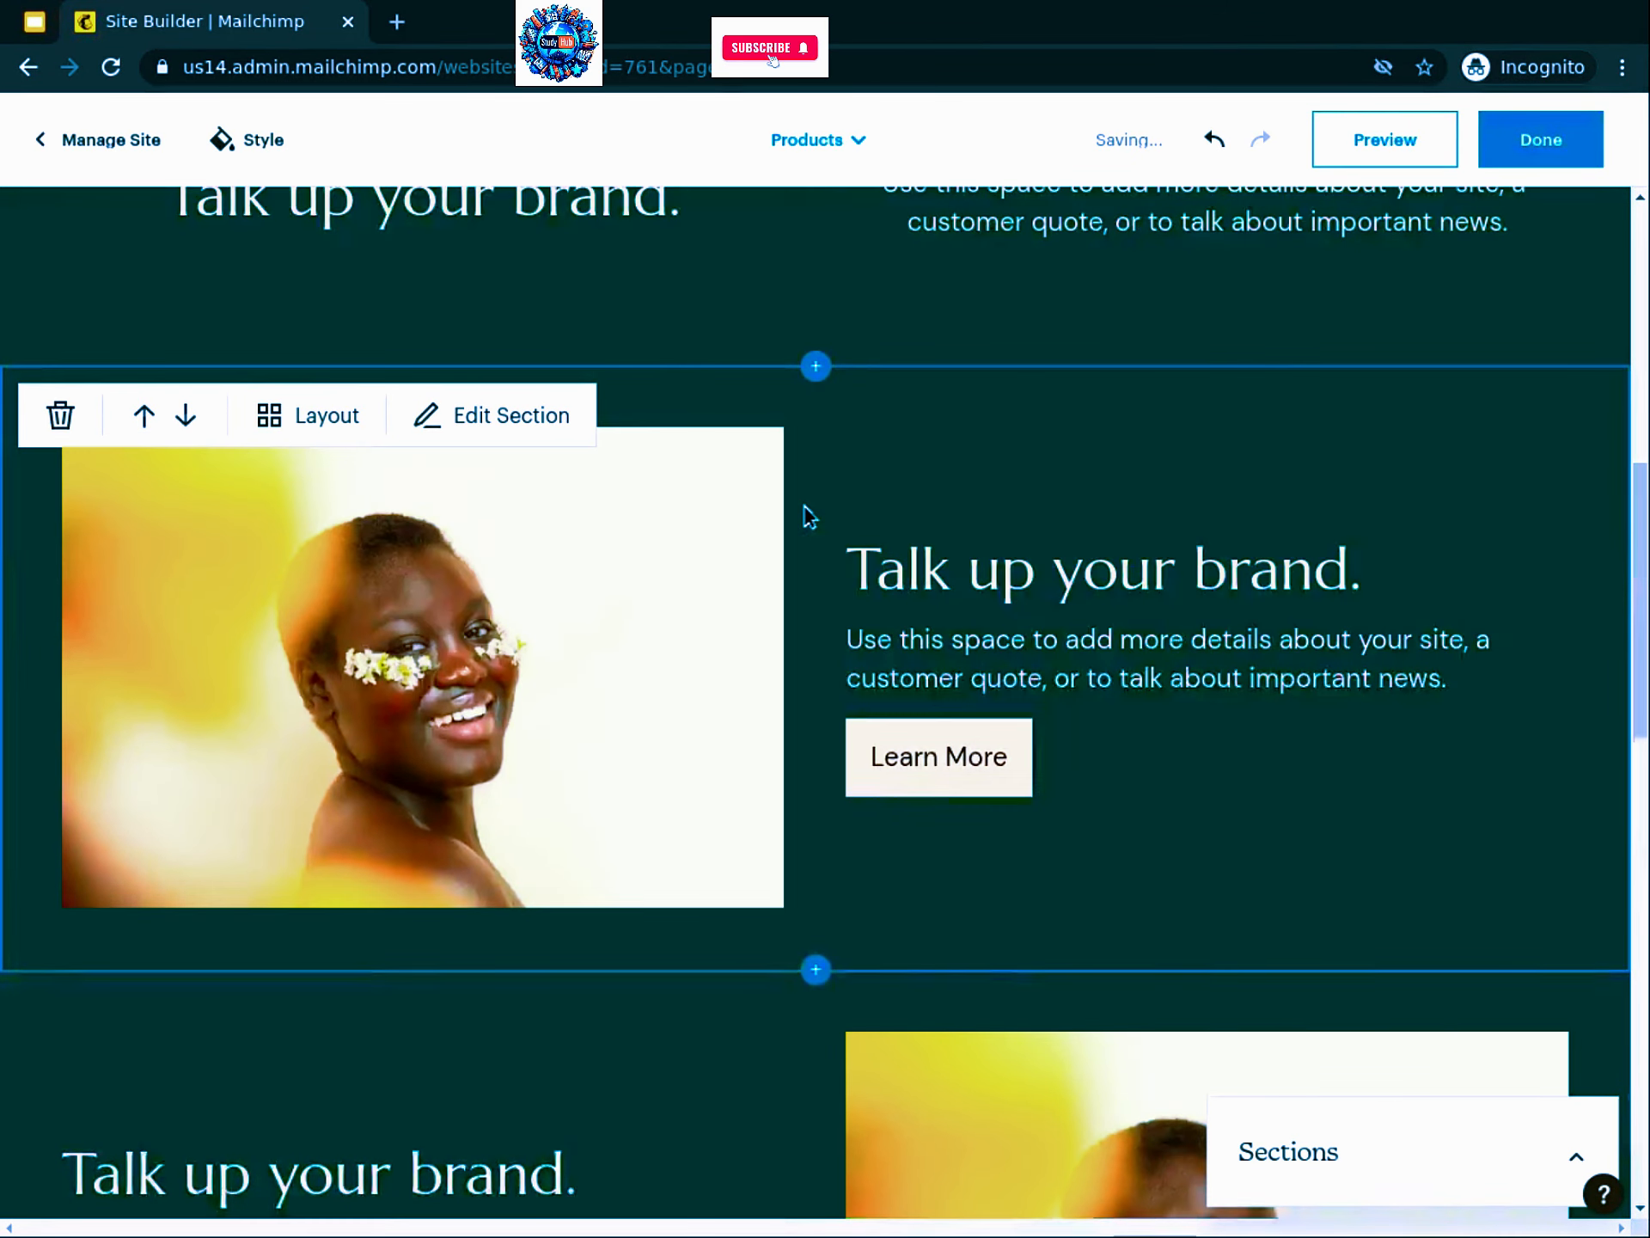
scroll(812, 520, "down", 3)
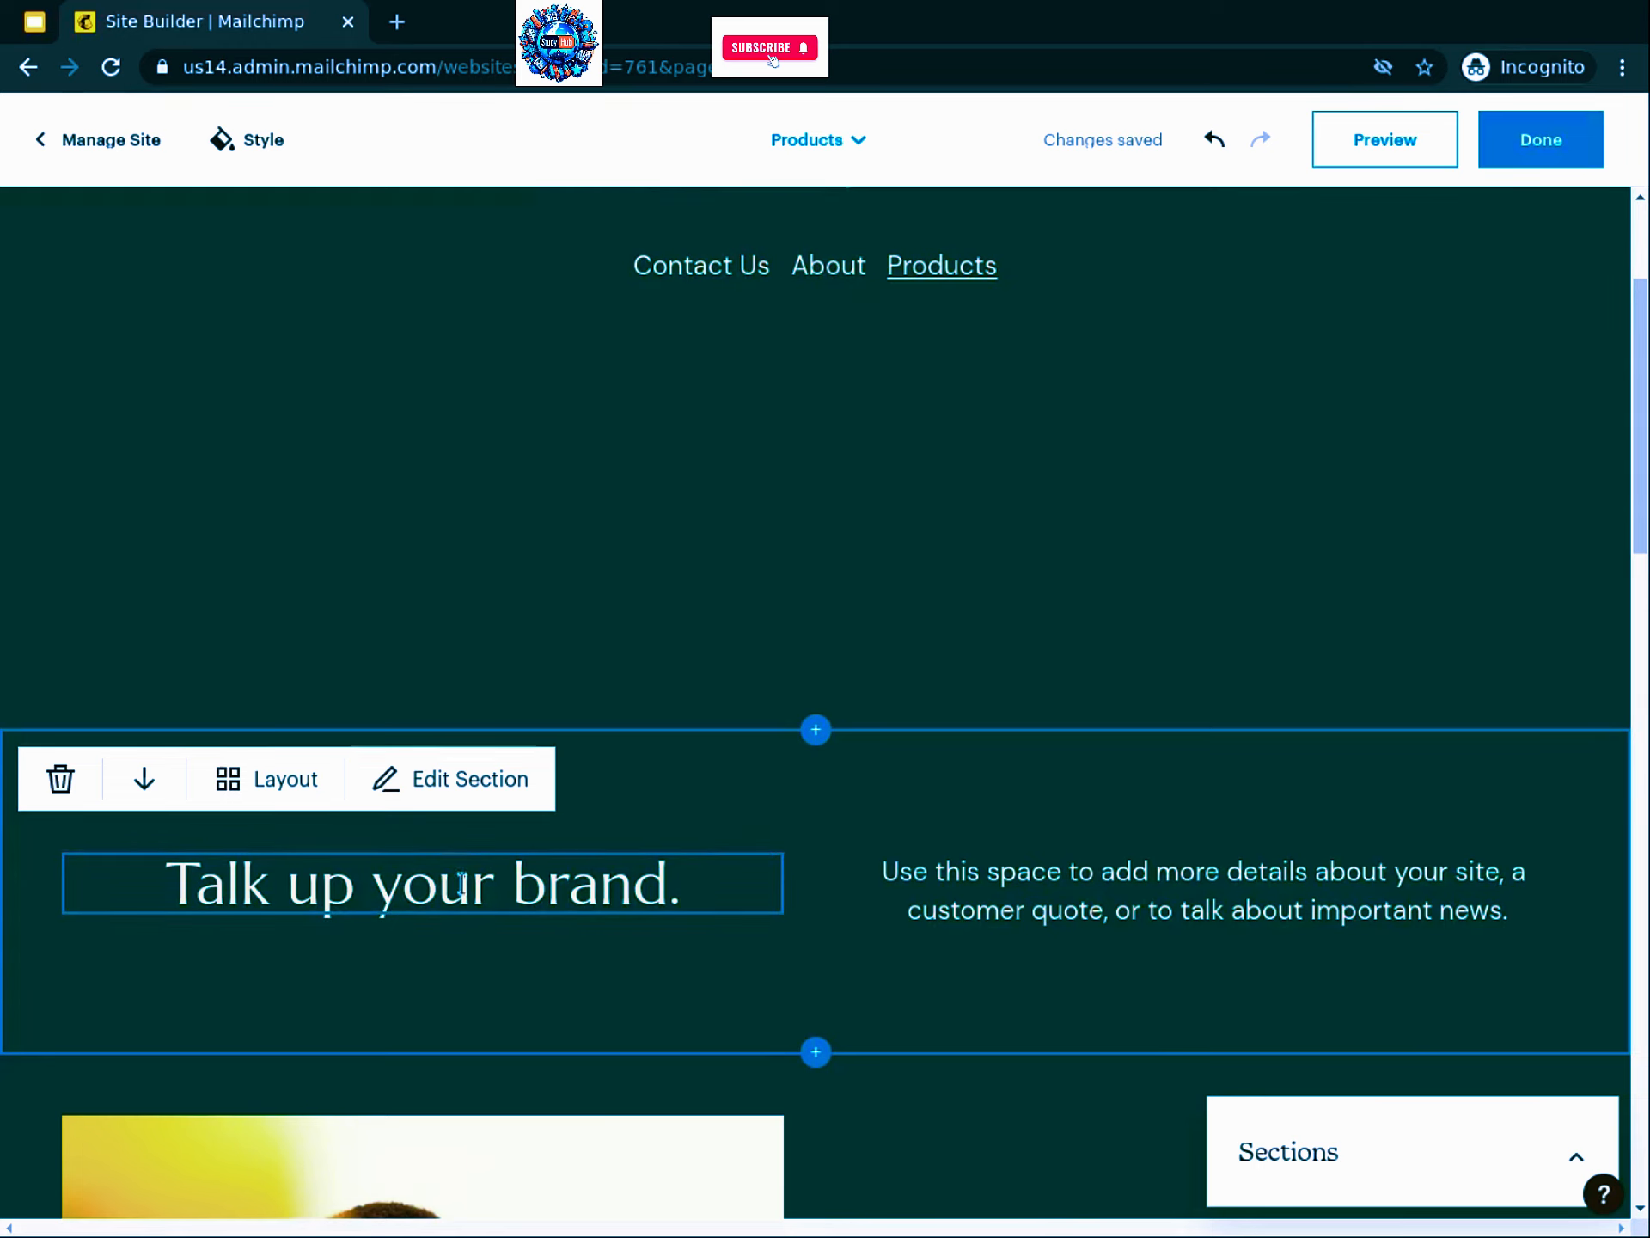
Step: Give the 'Talk up your brand.' text section the centred single-column layout and finish editing
left_click(266, 789)
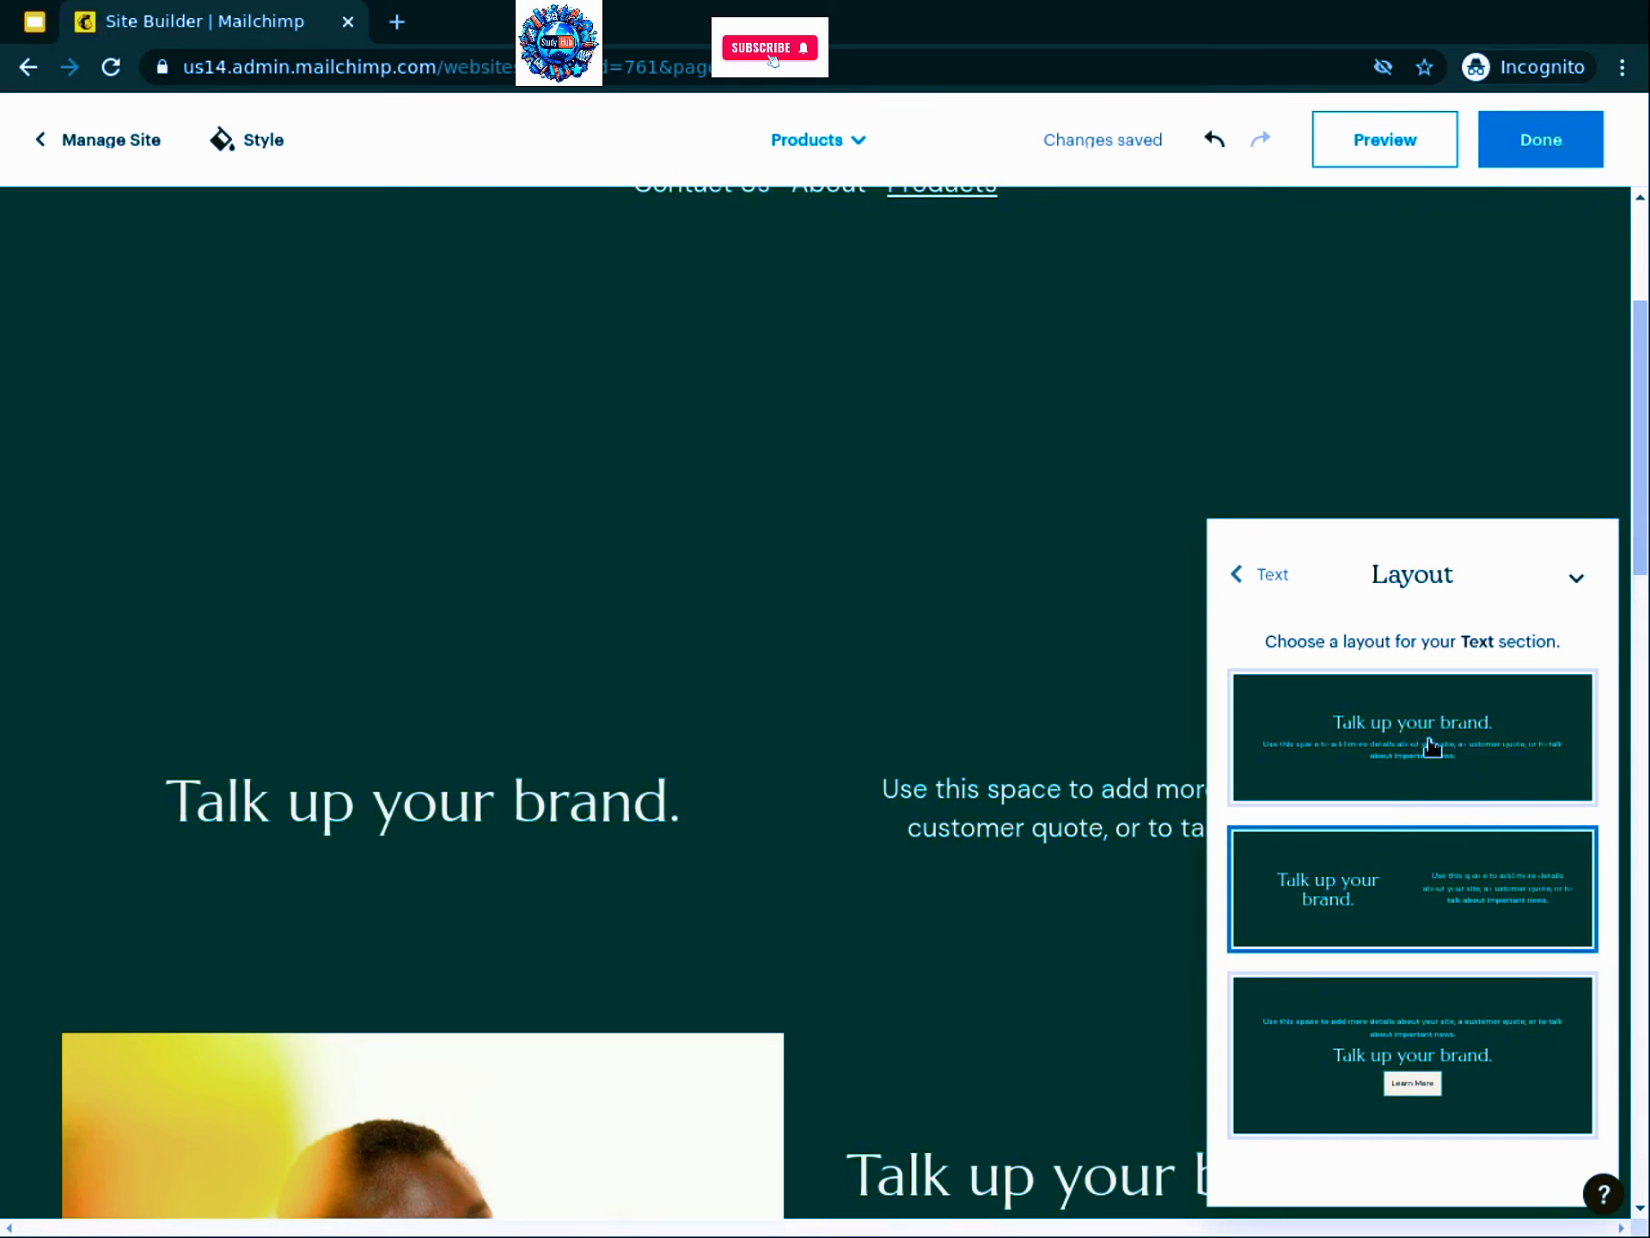
left_click(1431, 748)
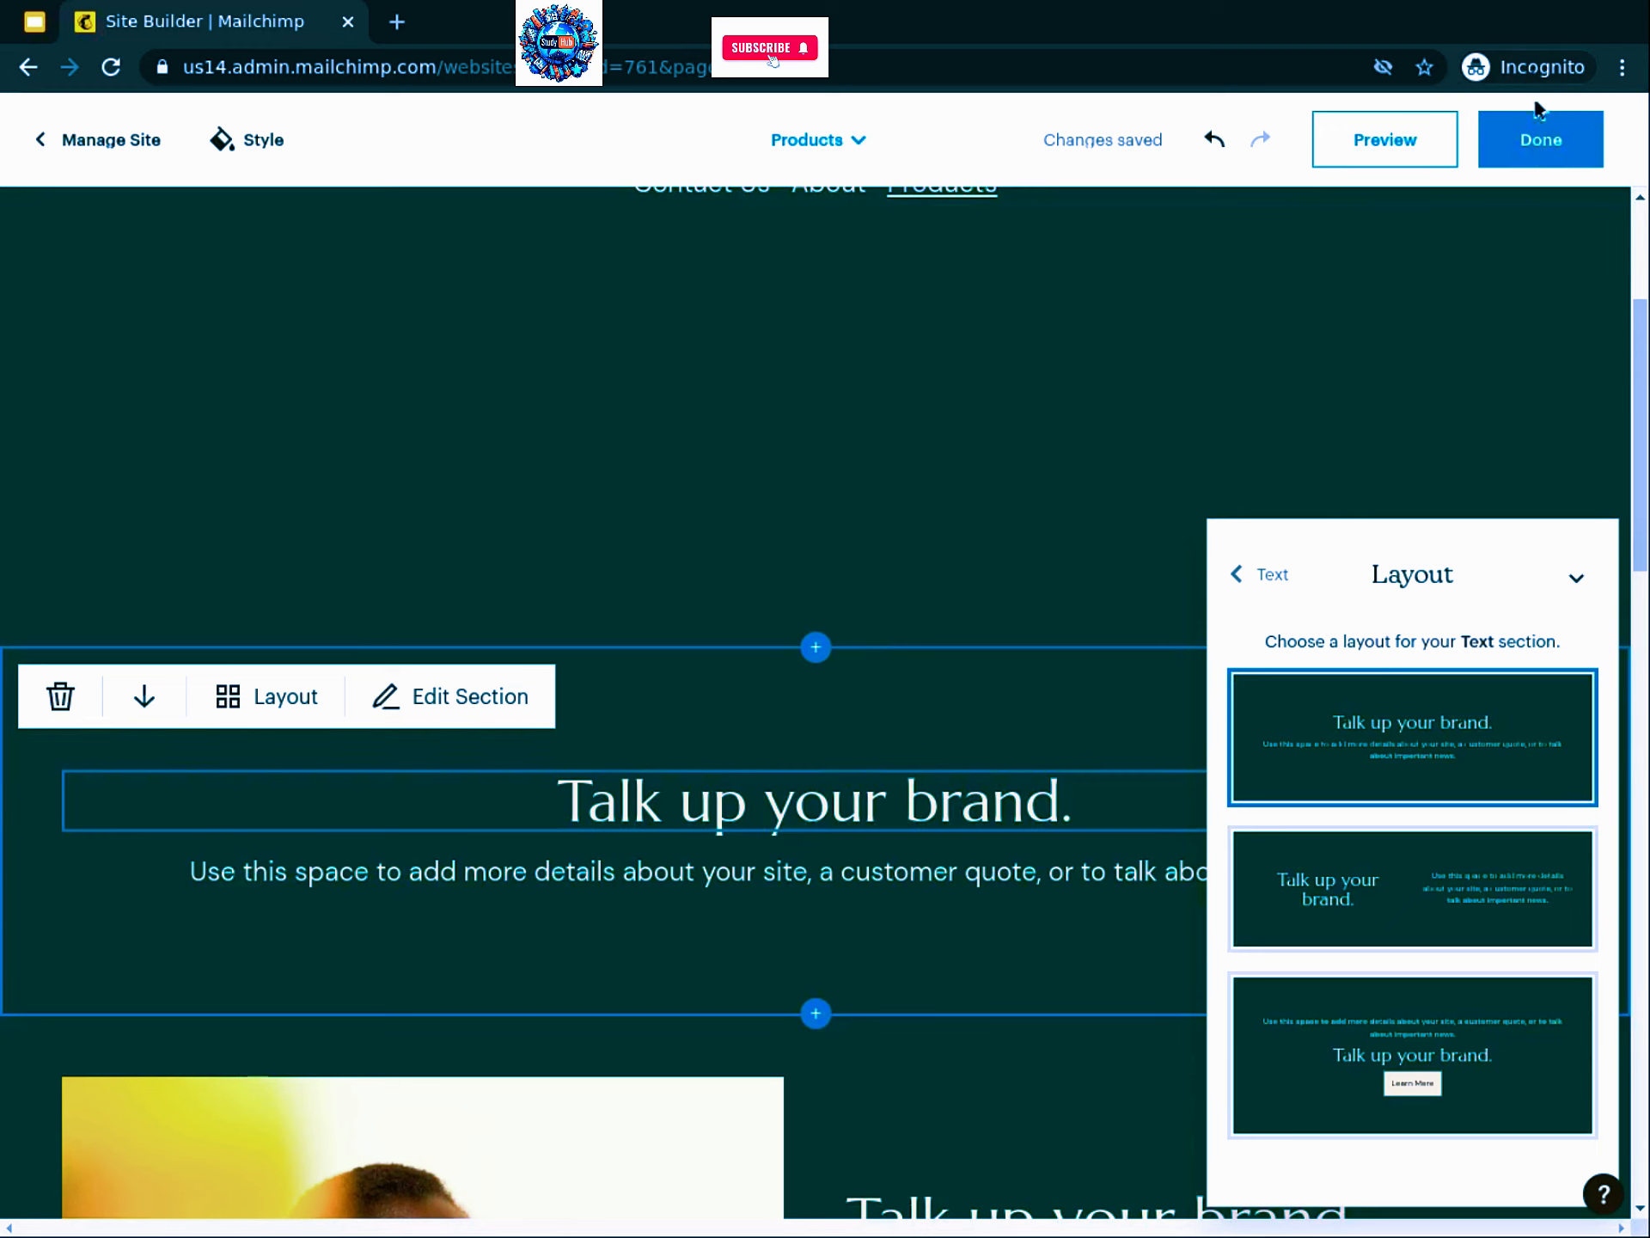
left_click(1538, 152)
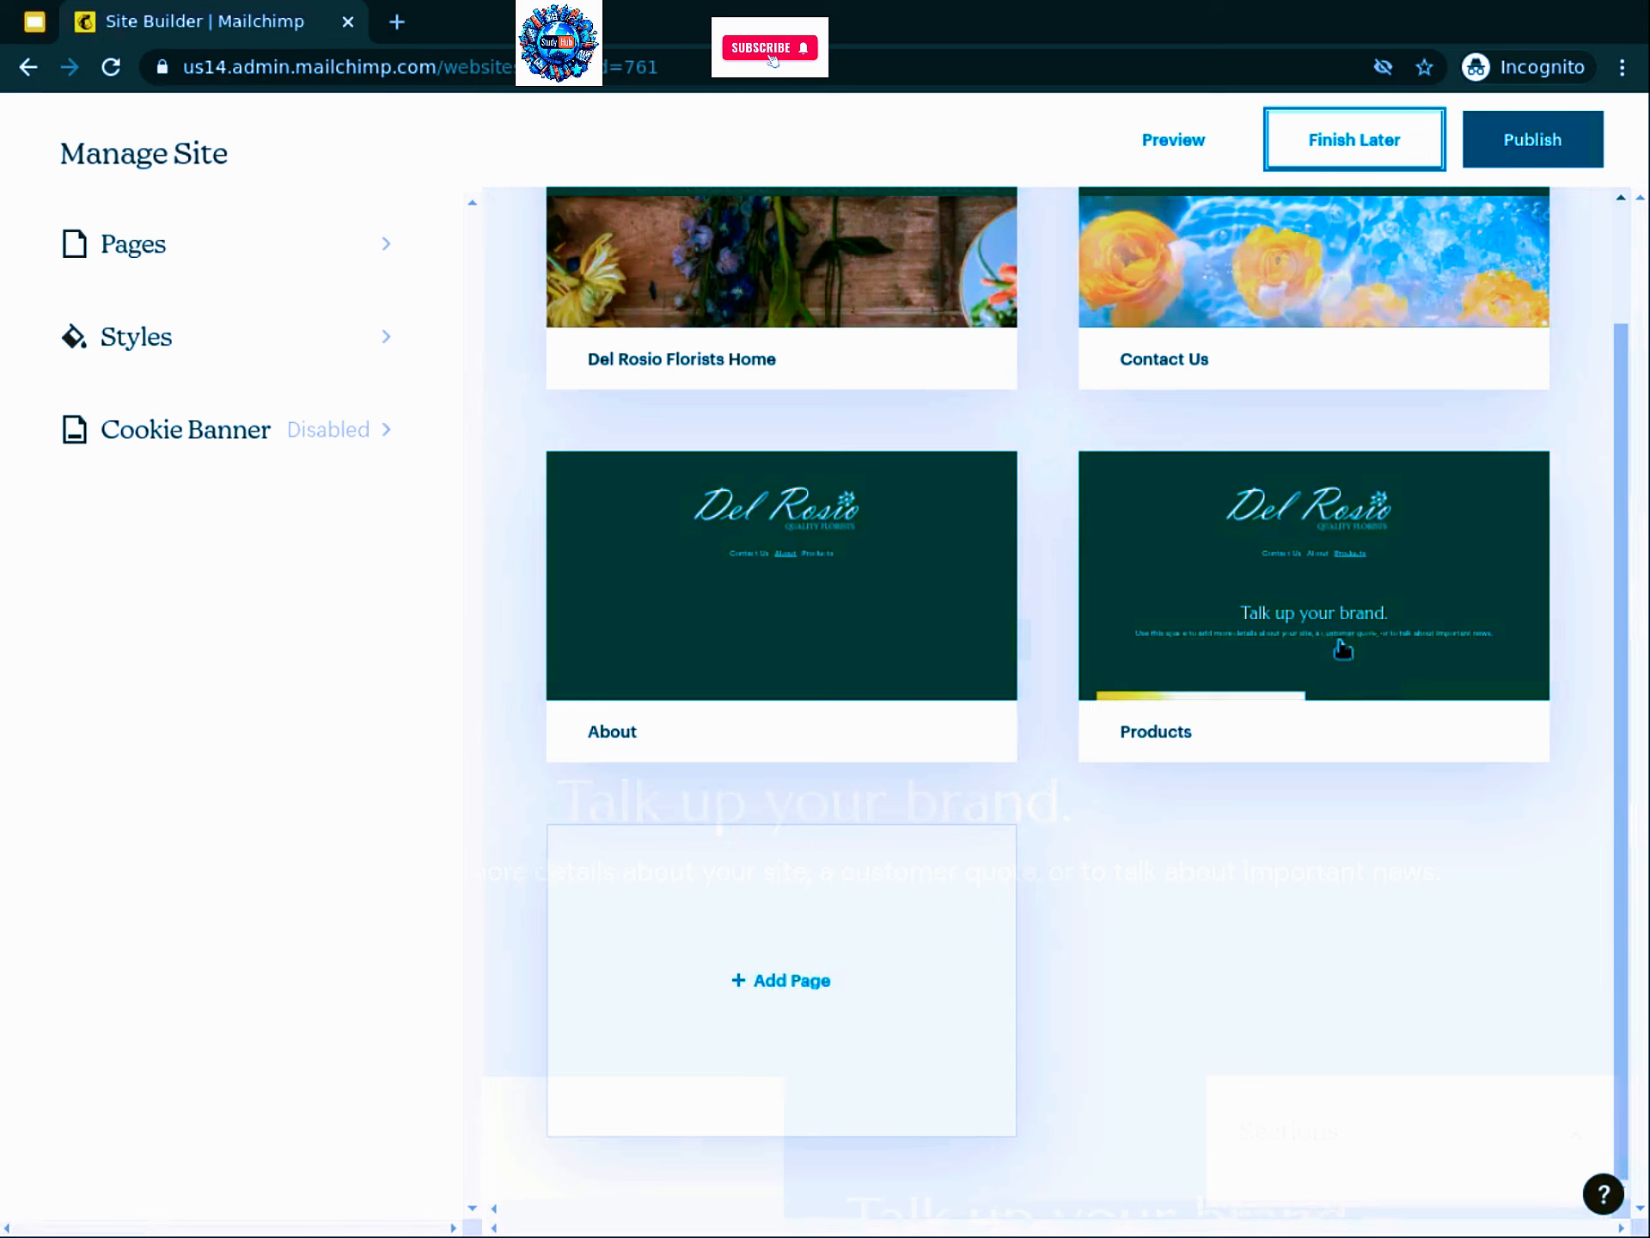
Step: Review the Manage Pages grid showing the Home, Contact, About and Products cards
mouse_move(1310, 680)
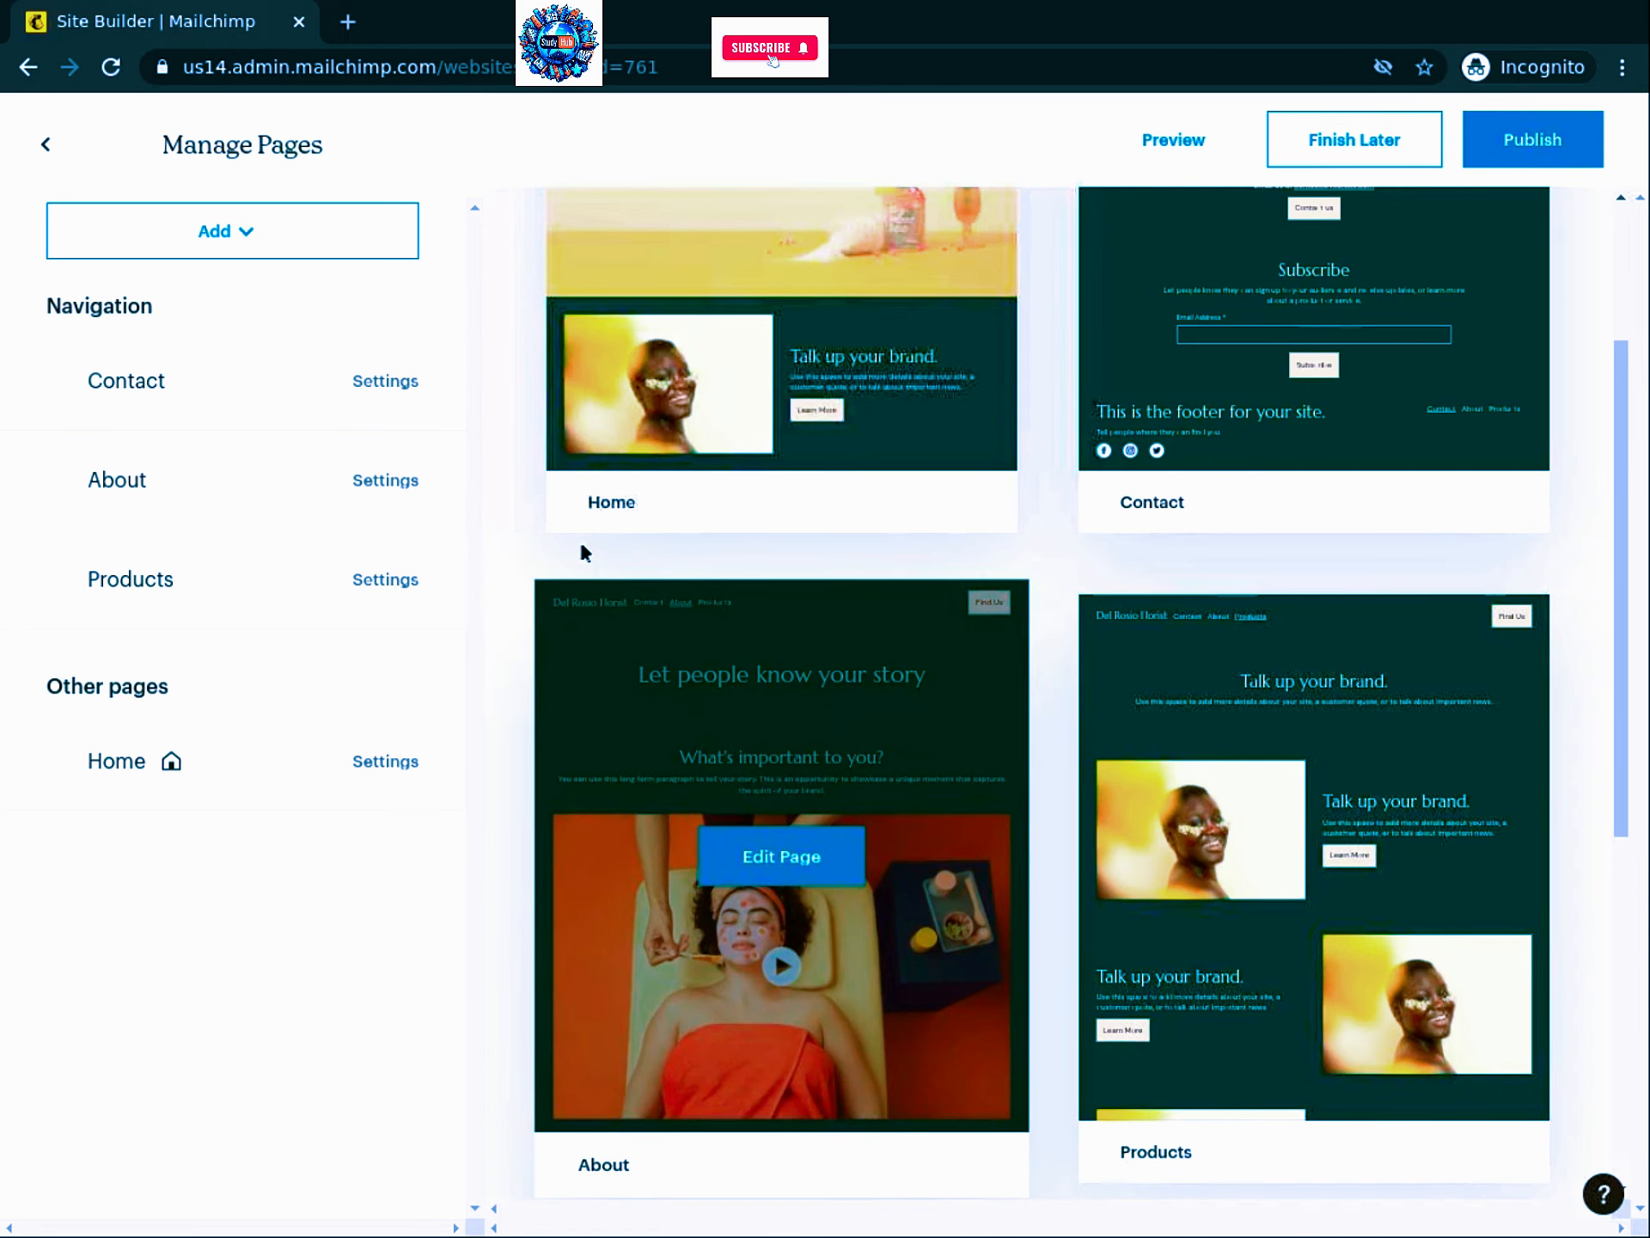
scroll(515, 488, "up", 3)
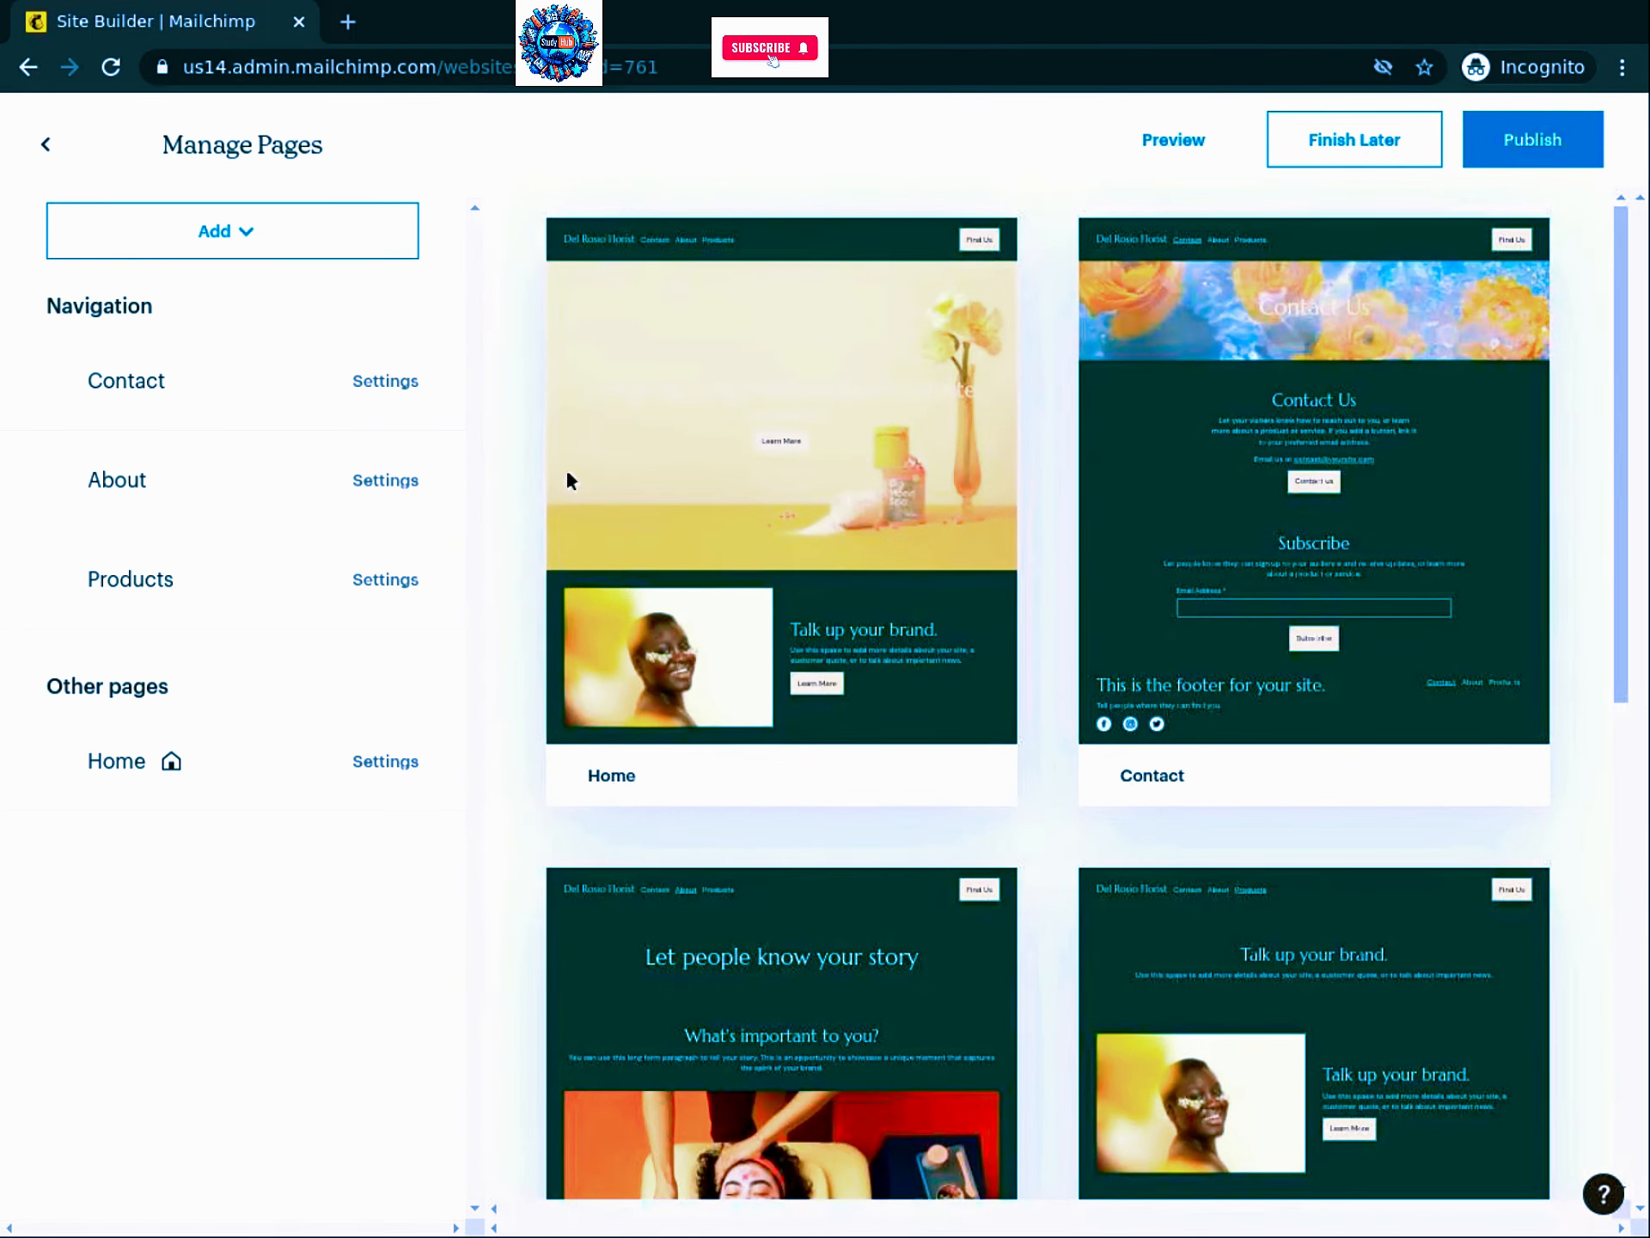
mouse_move(778, 483)
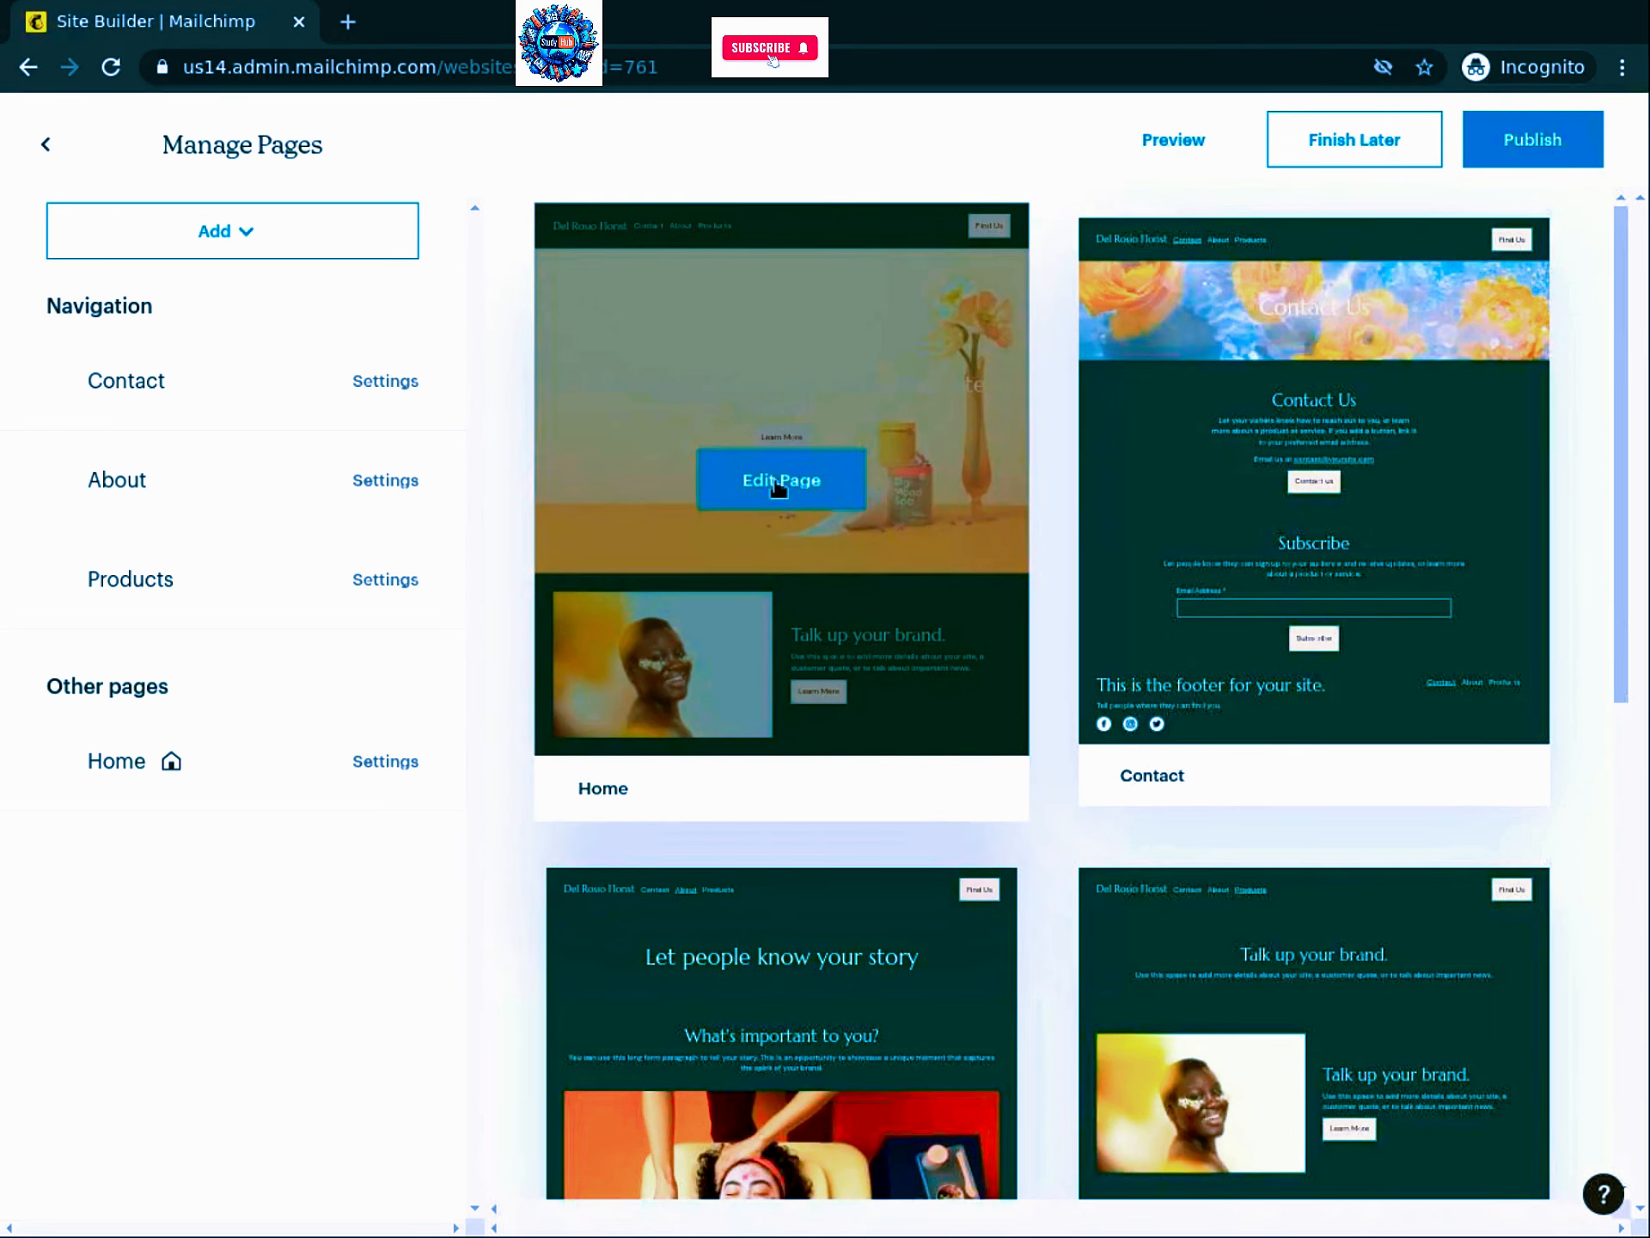
Step: Switch the Home page header to the centred layout, with the site title above the navigation links
left_click(778, 483)
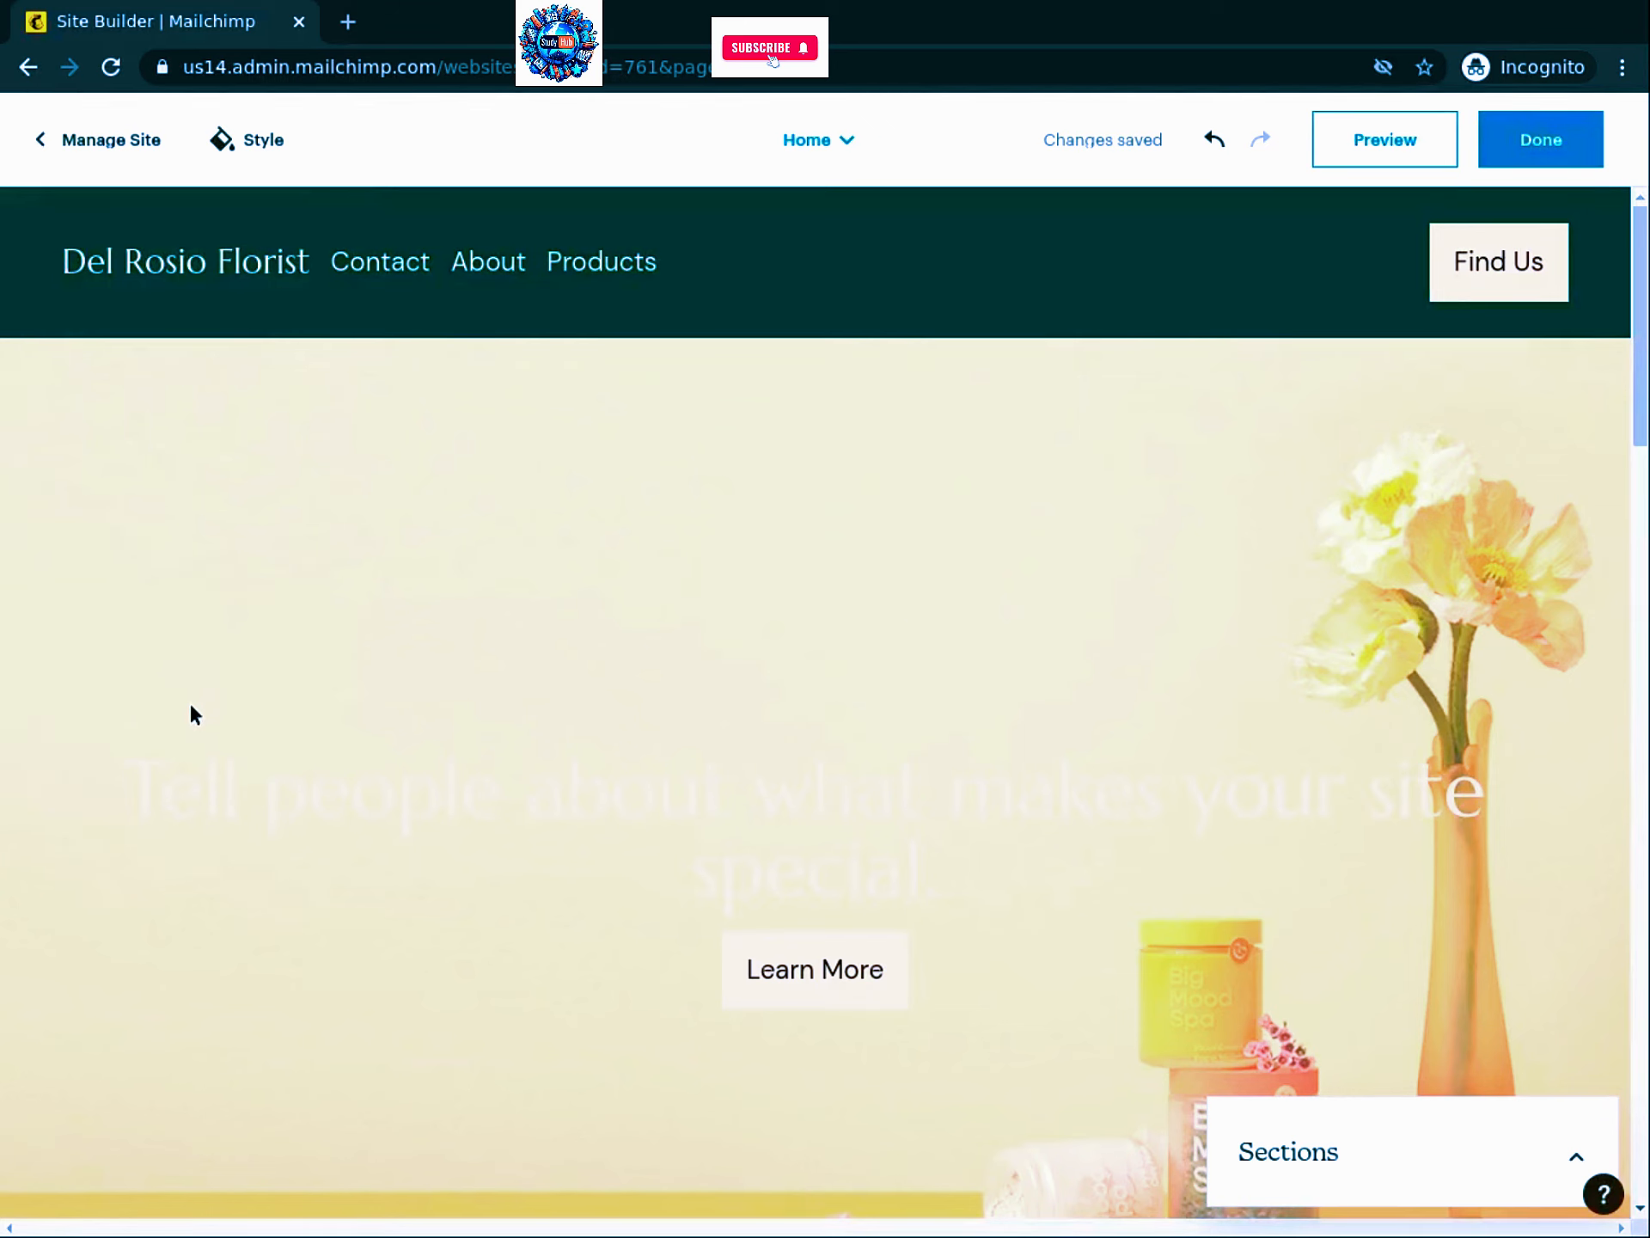
mouse_move(901, 529)
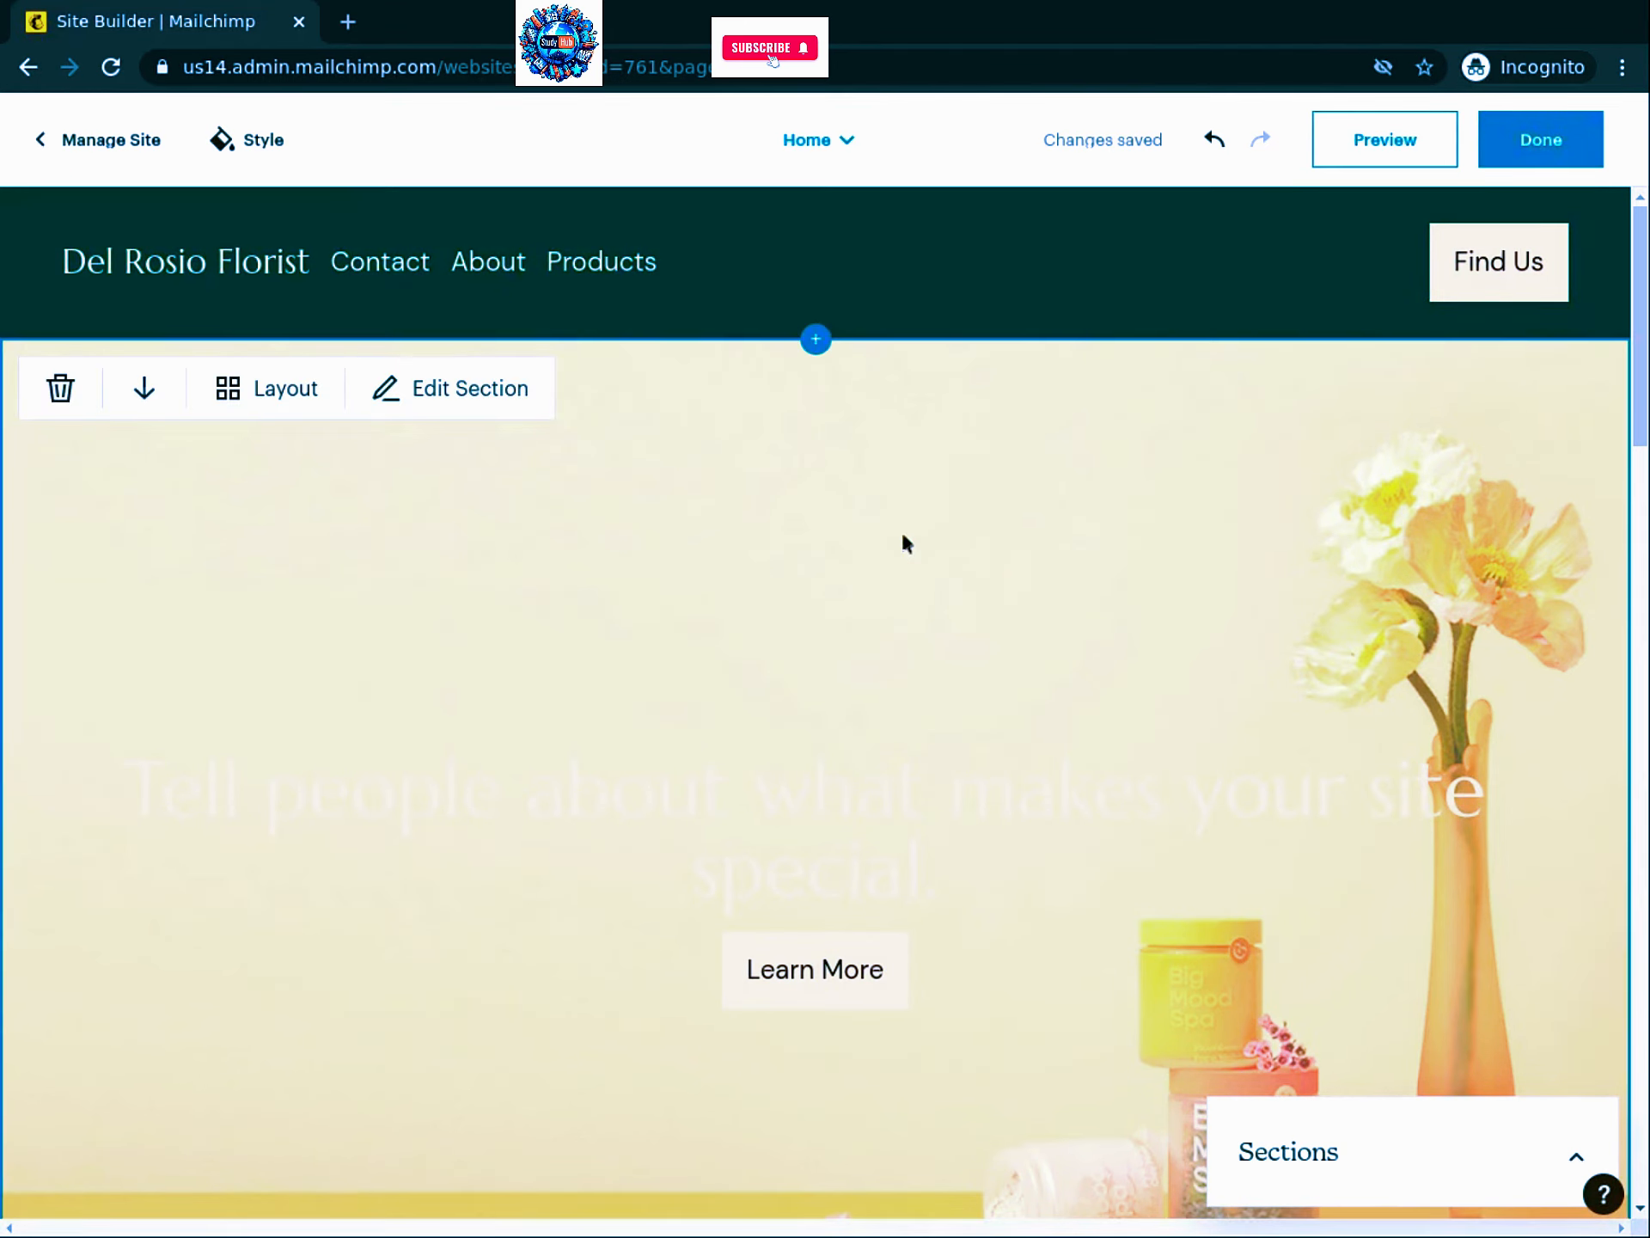
left_click(886, 308)
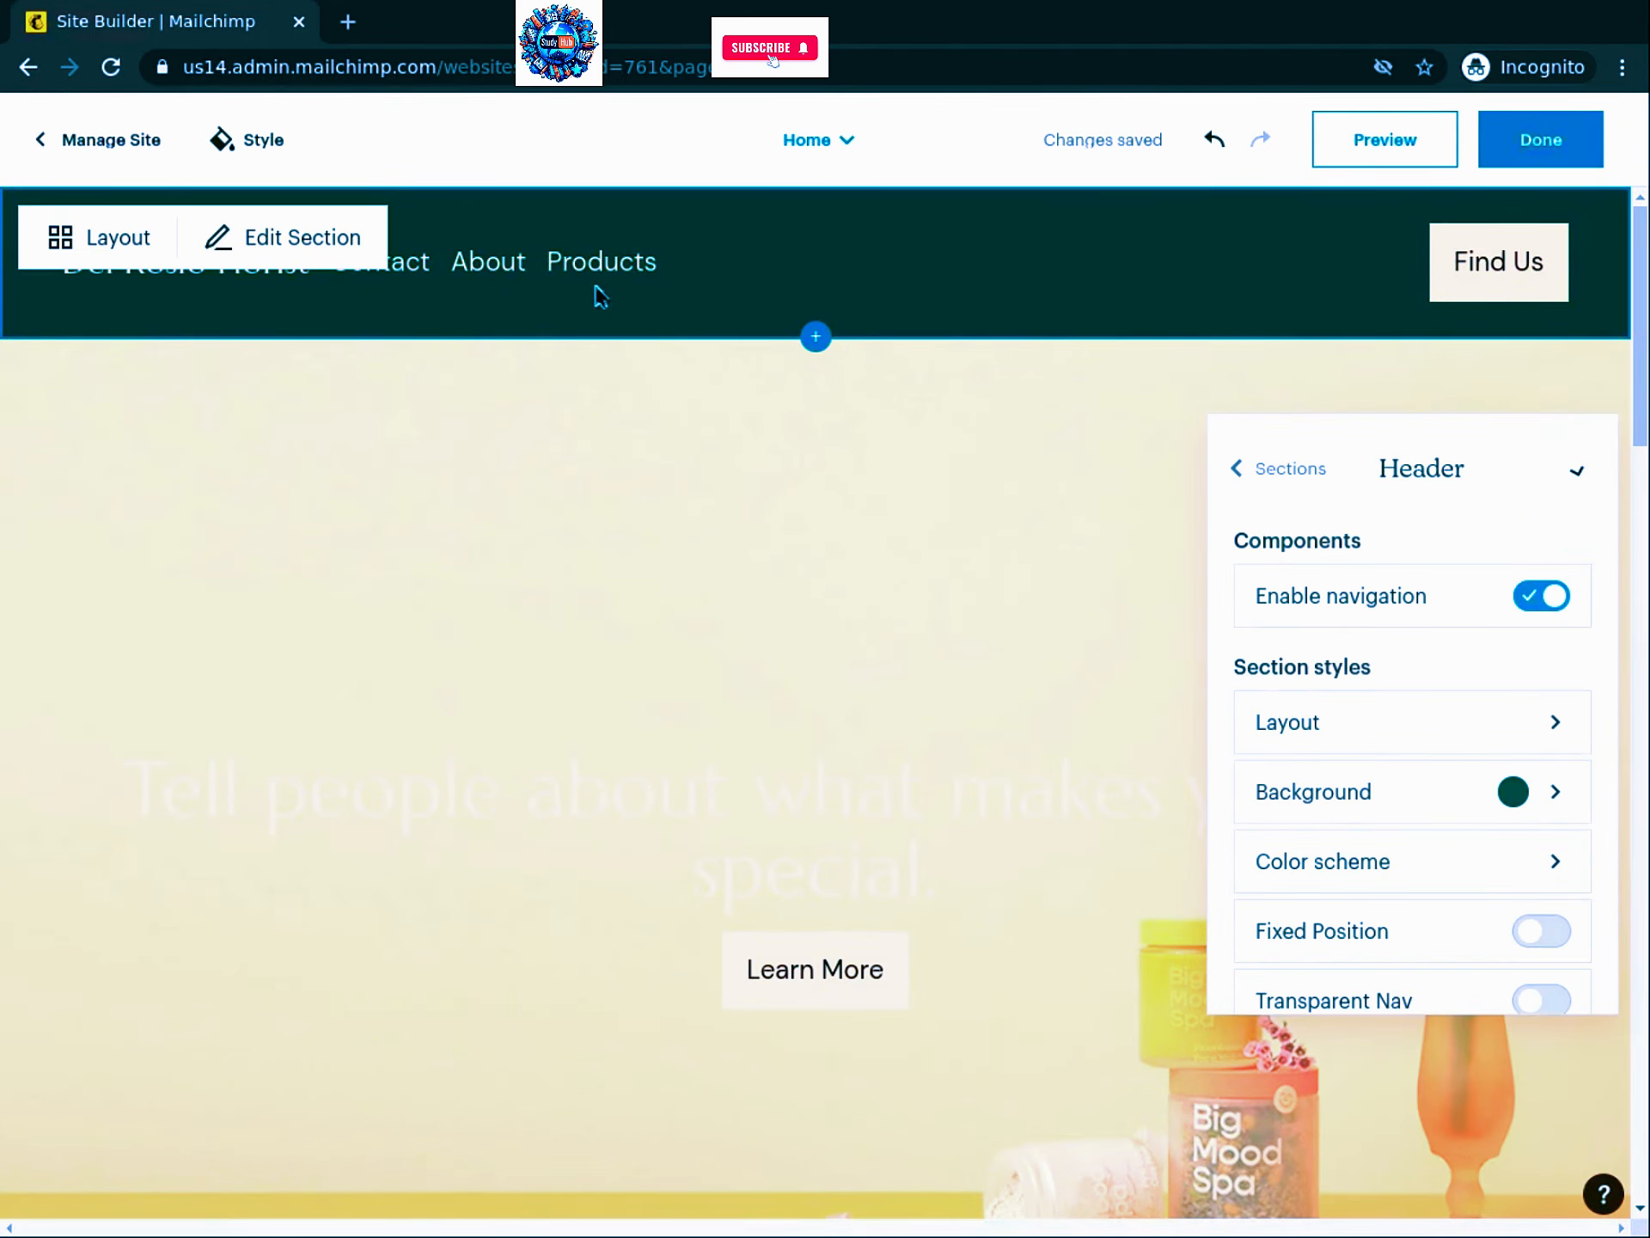
left_click(135, 242)
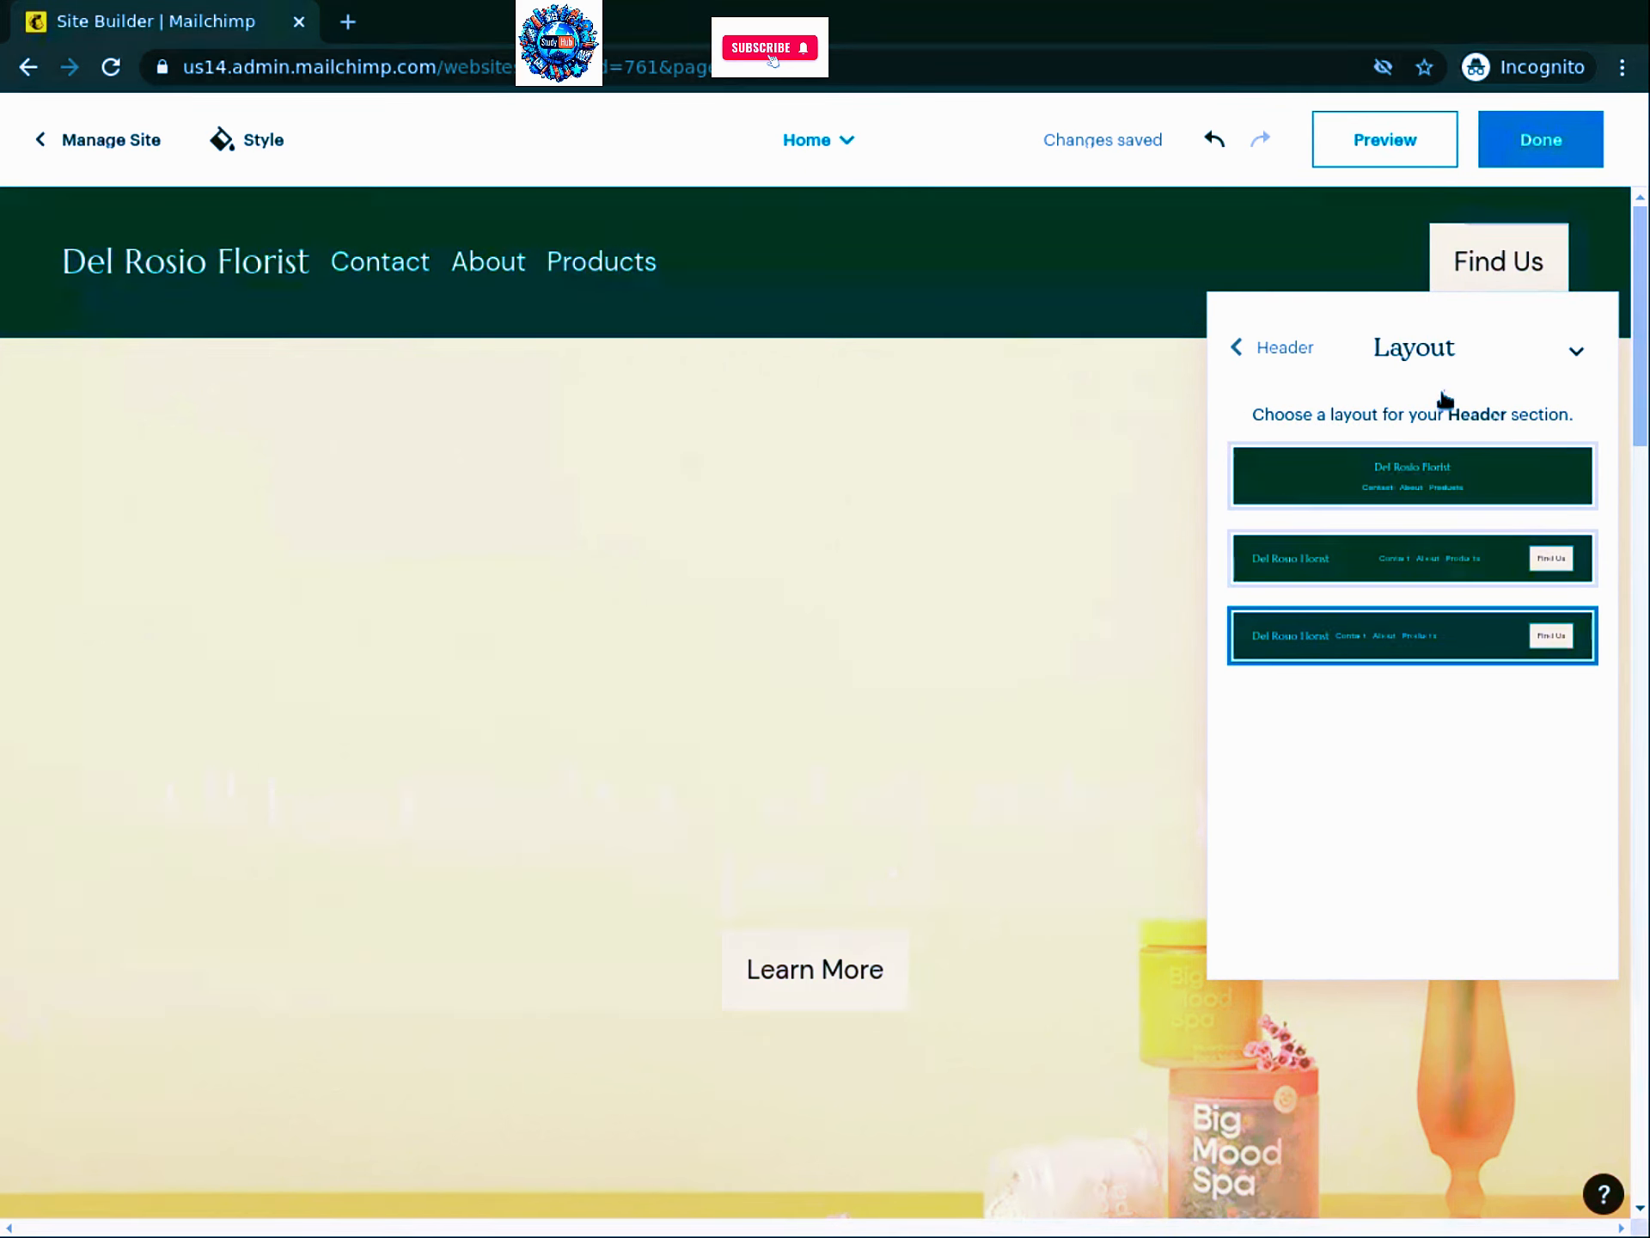
left_click(1446, 475)
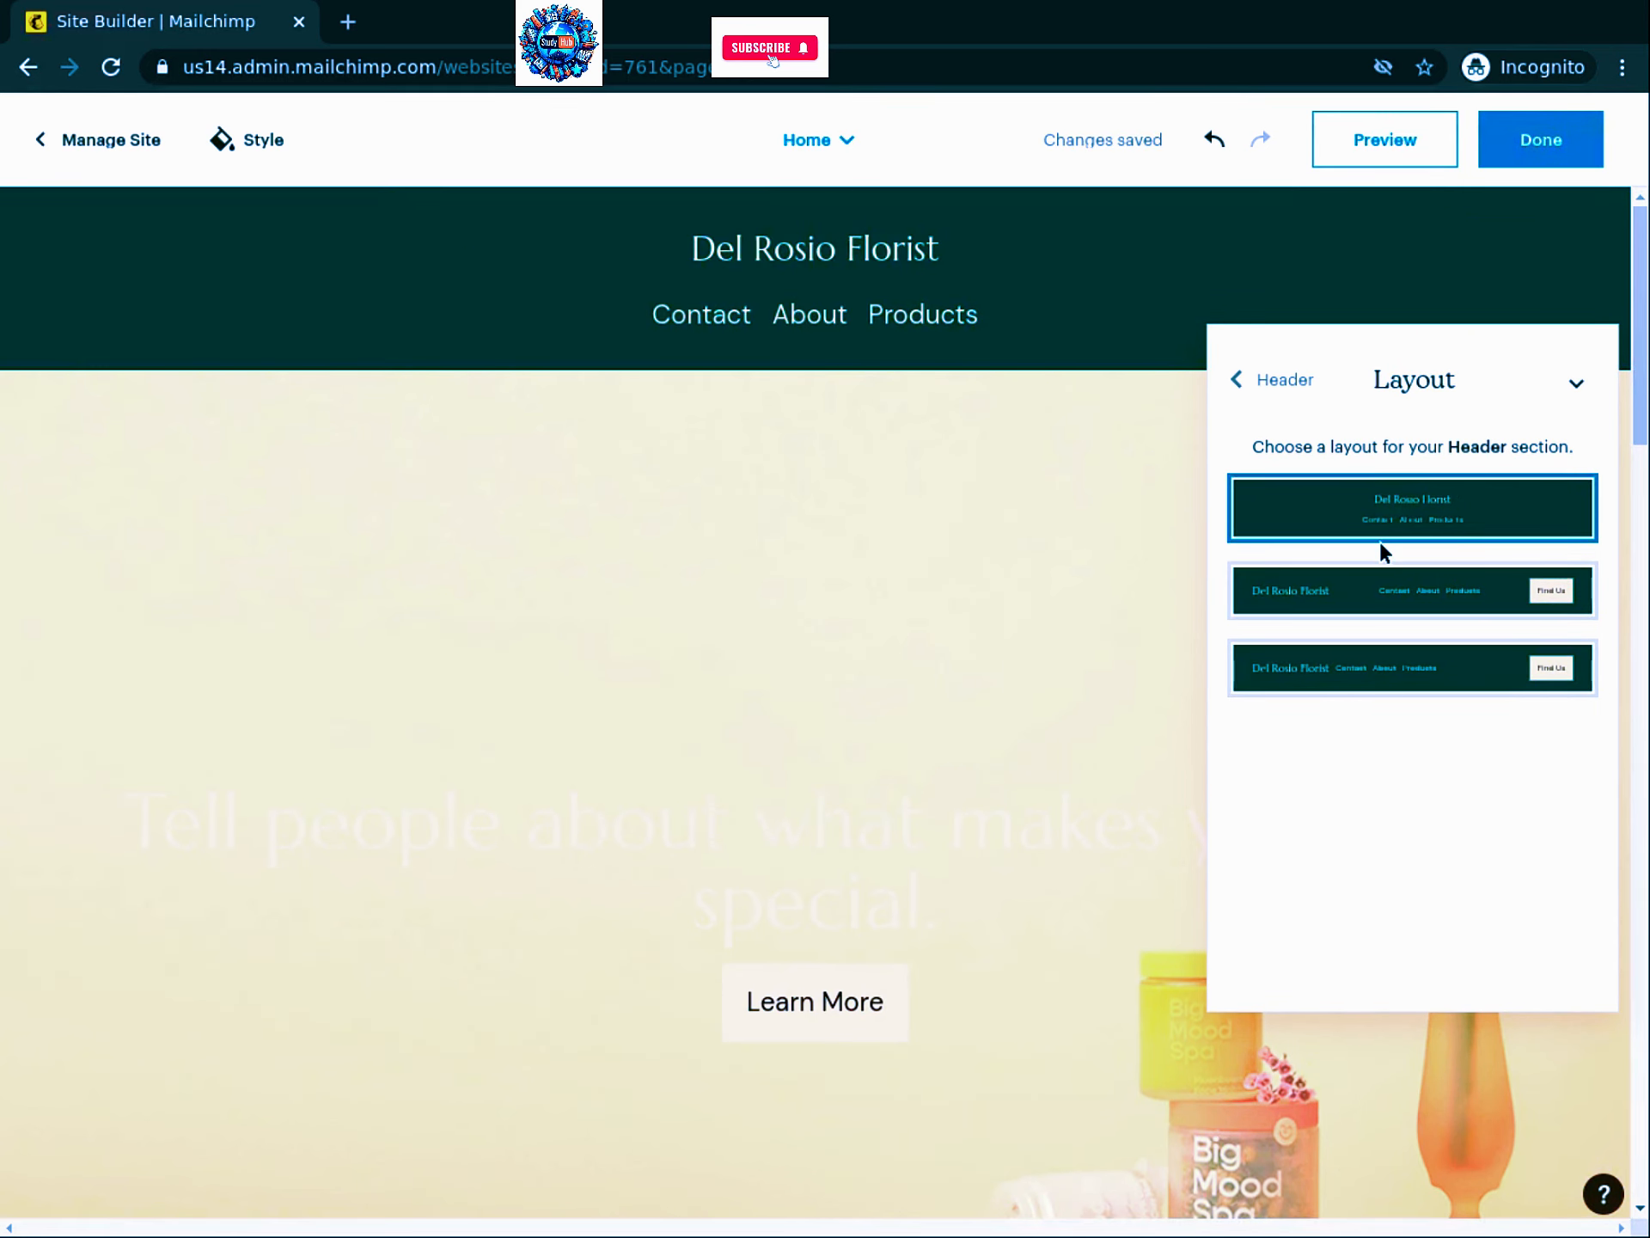
left_click(1630, 656)
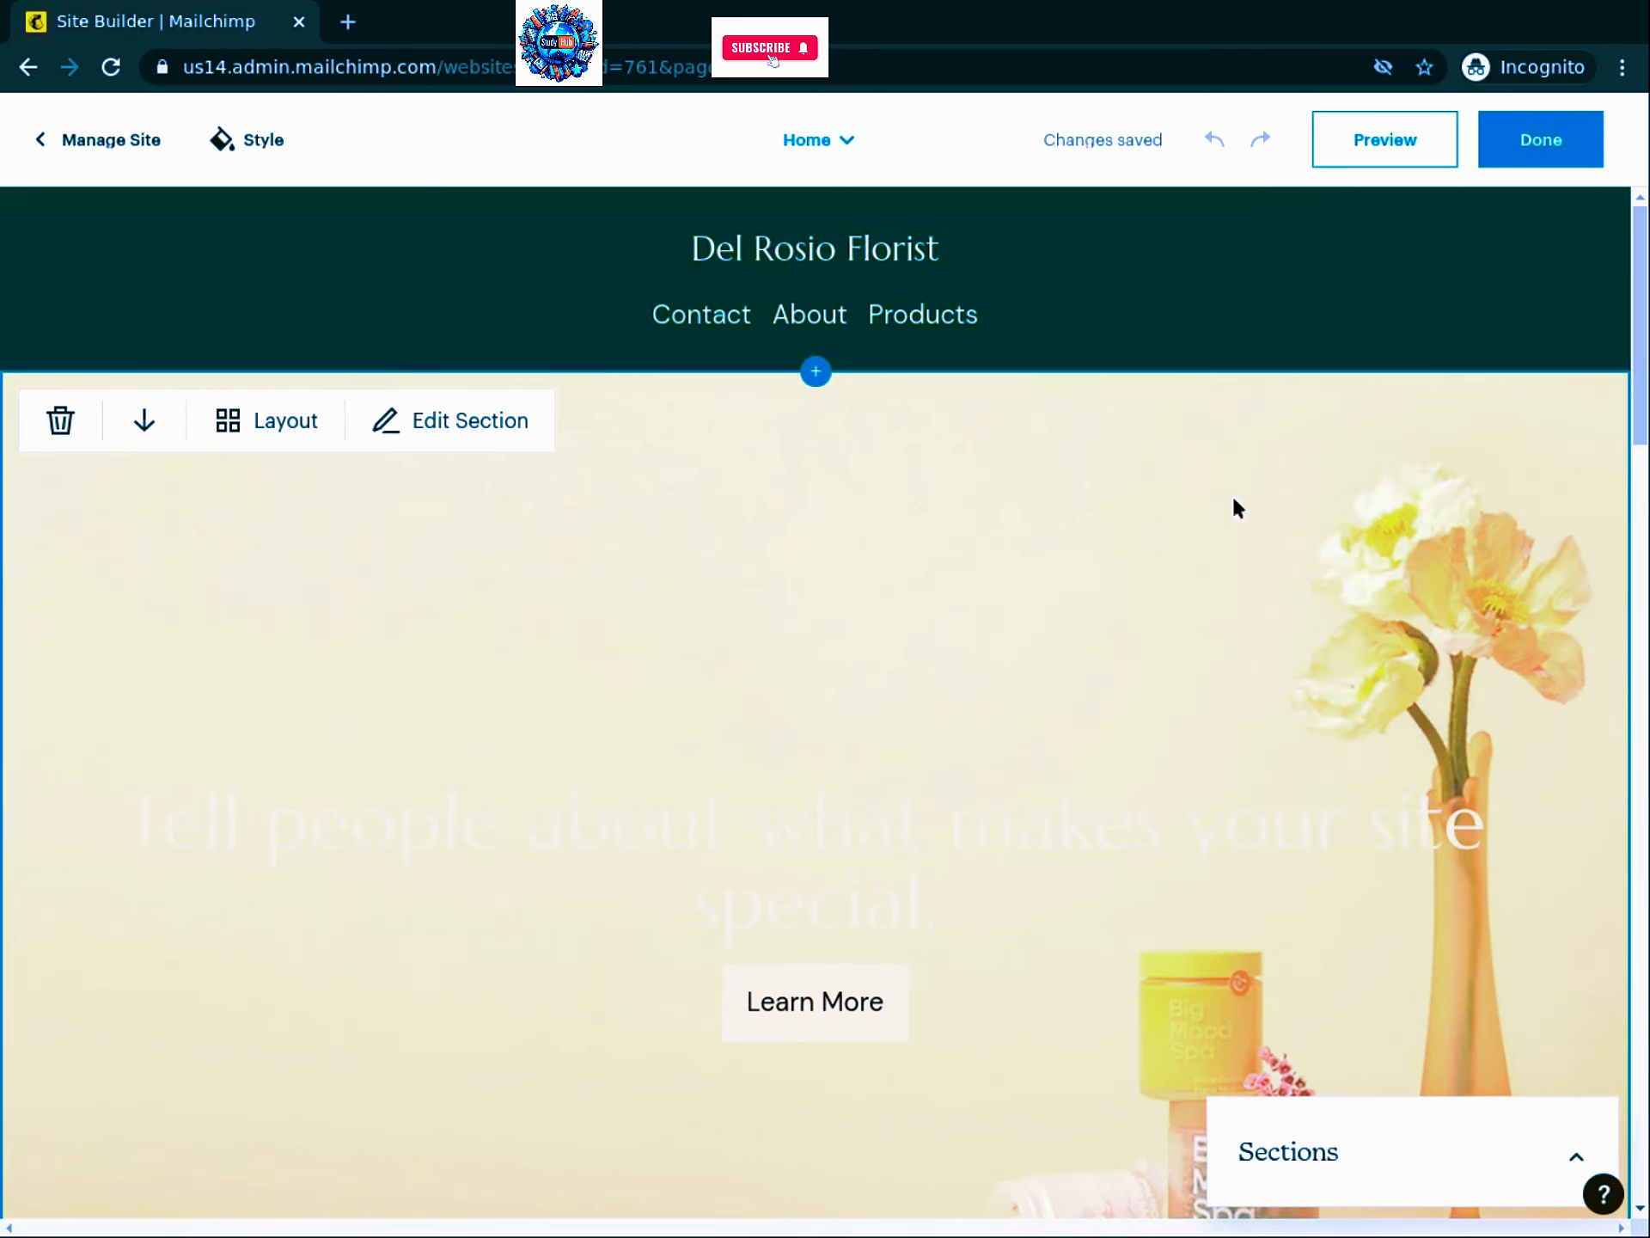
Step: Change the Home header logo from text to an image, then start replacing the placeholder picture
left_click(620, 249)
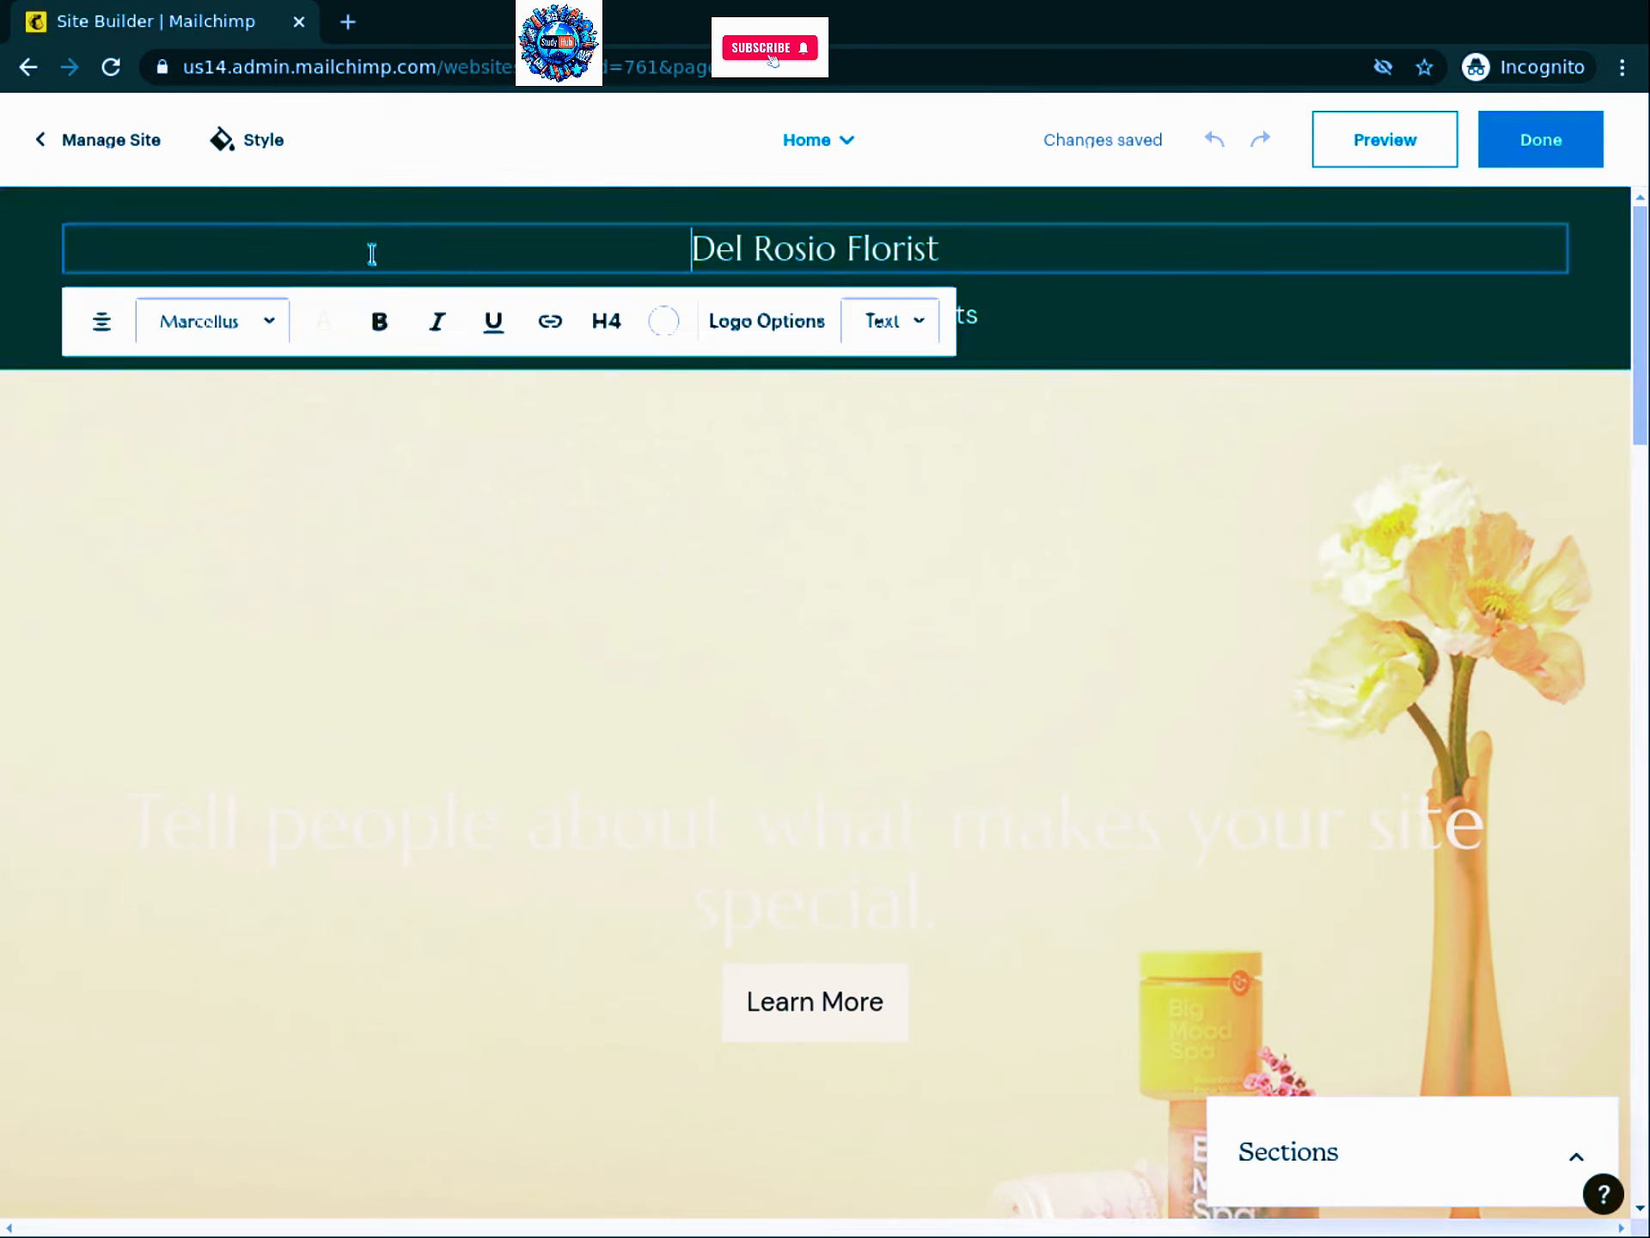
left_click(904, 338)
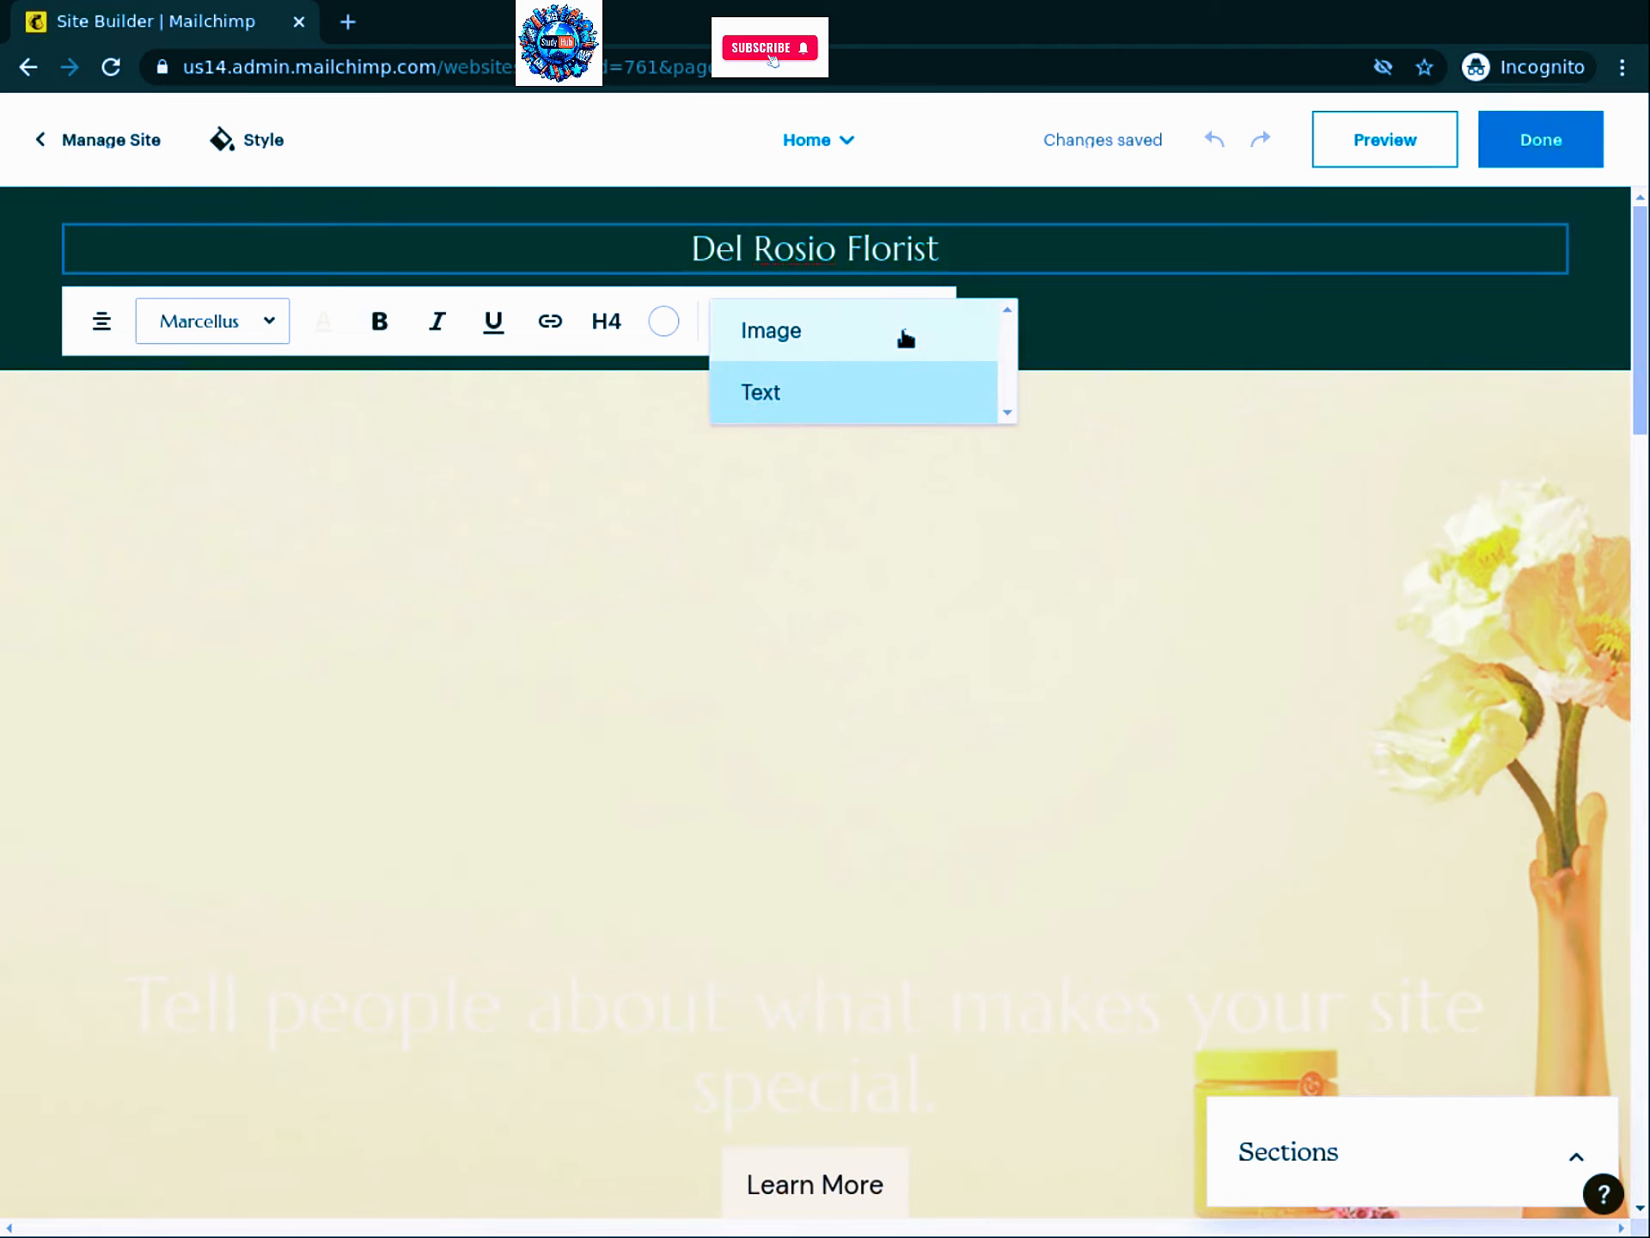
left_click(766, 340)
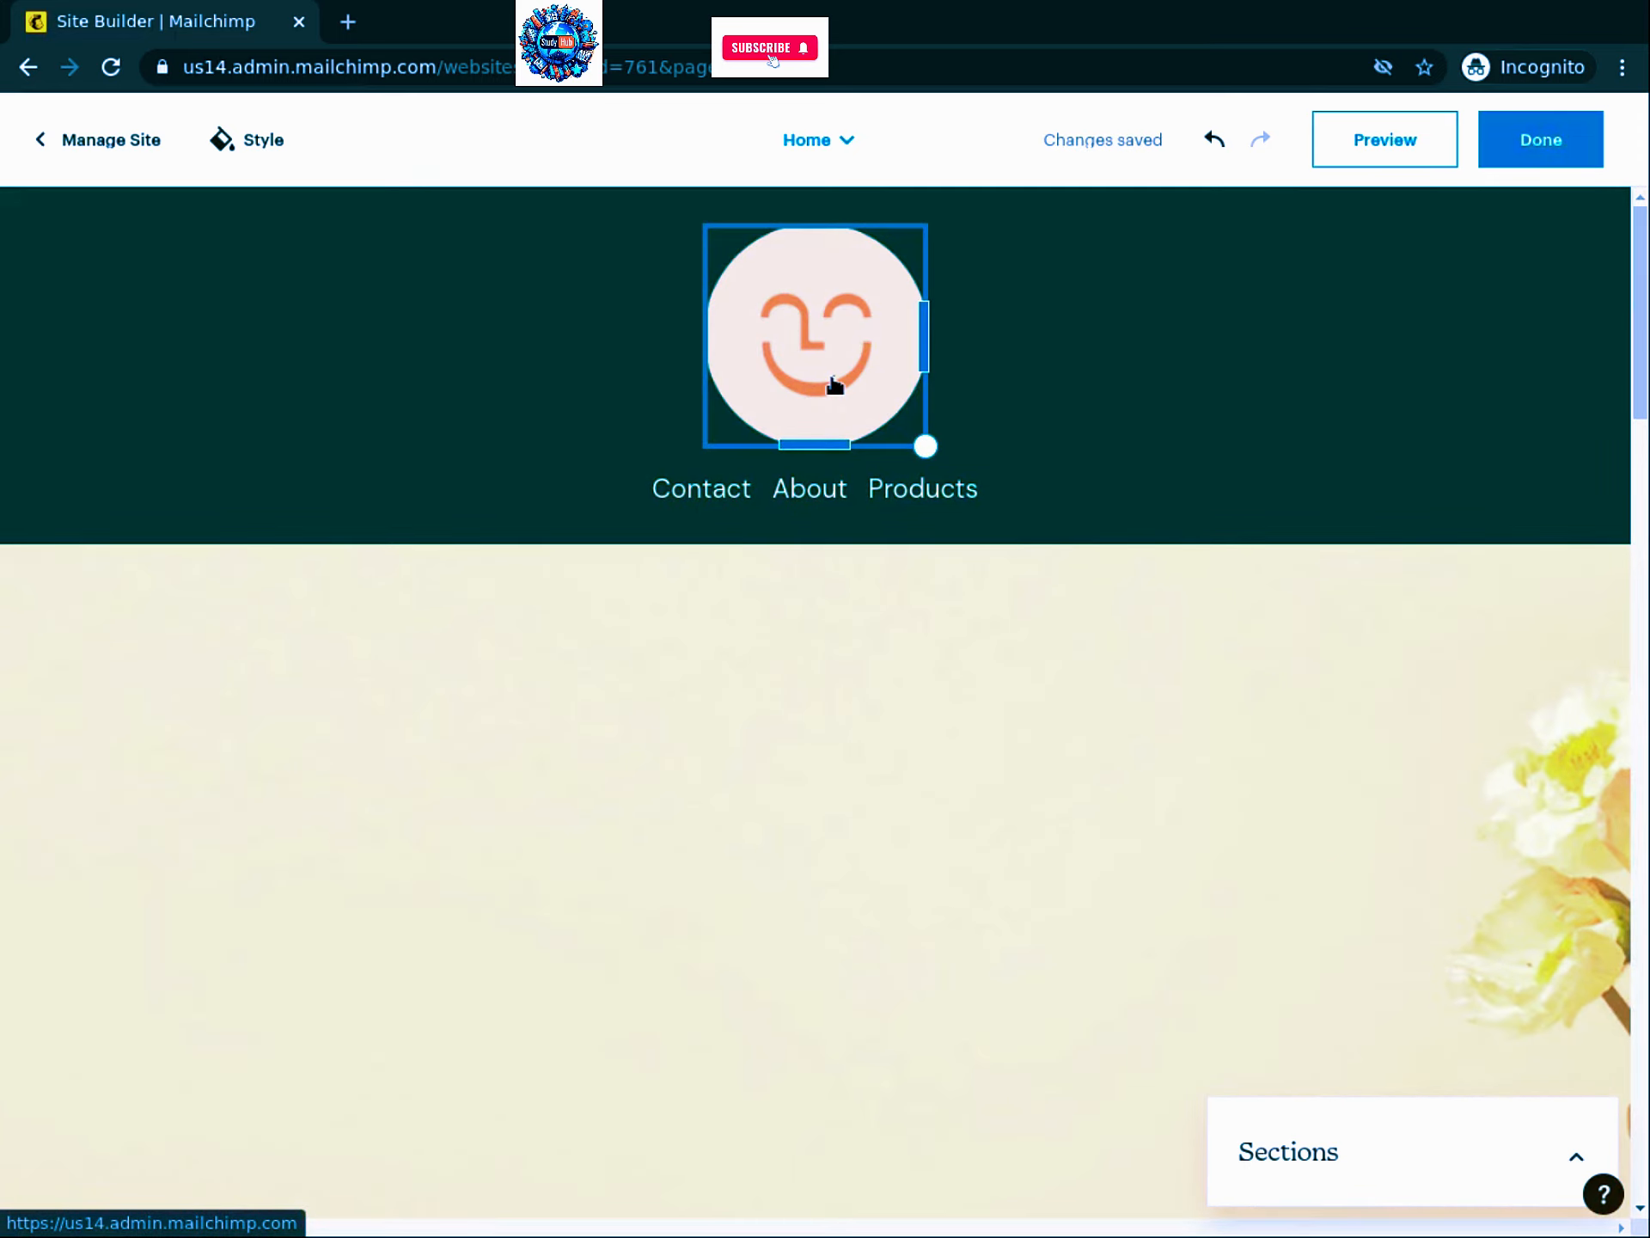
left_click(851, 341)
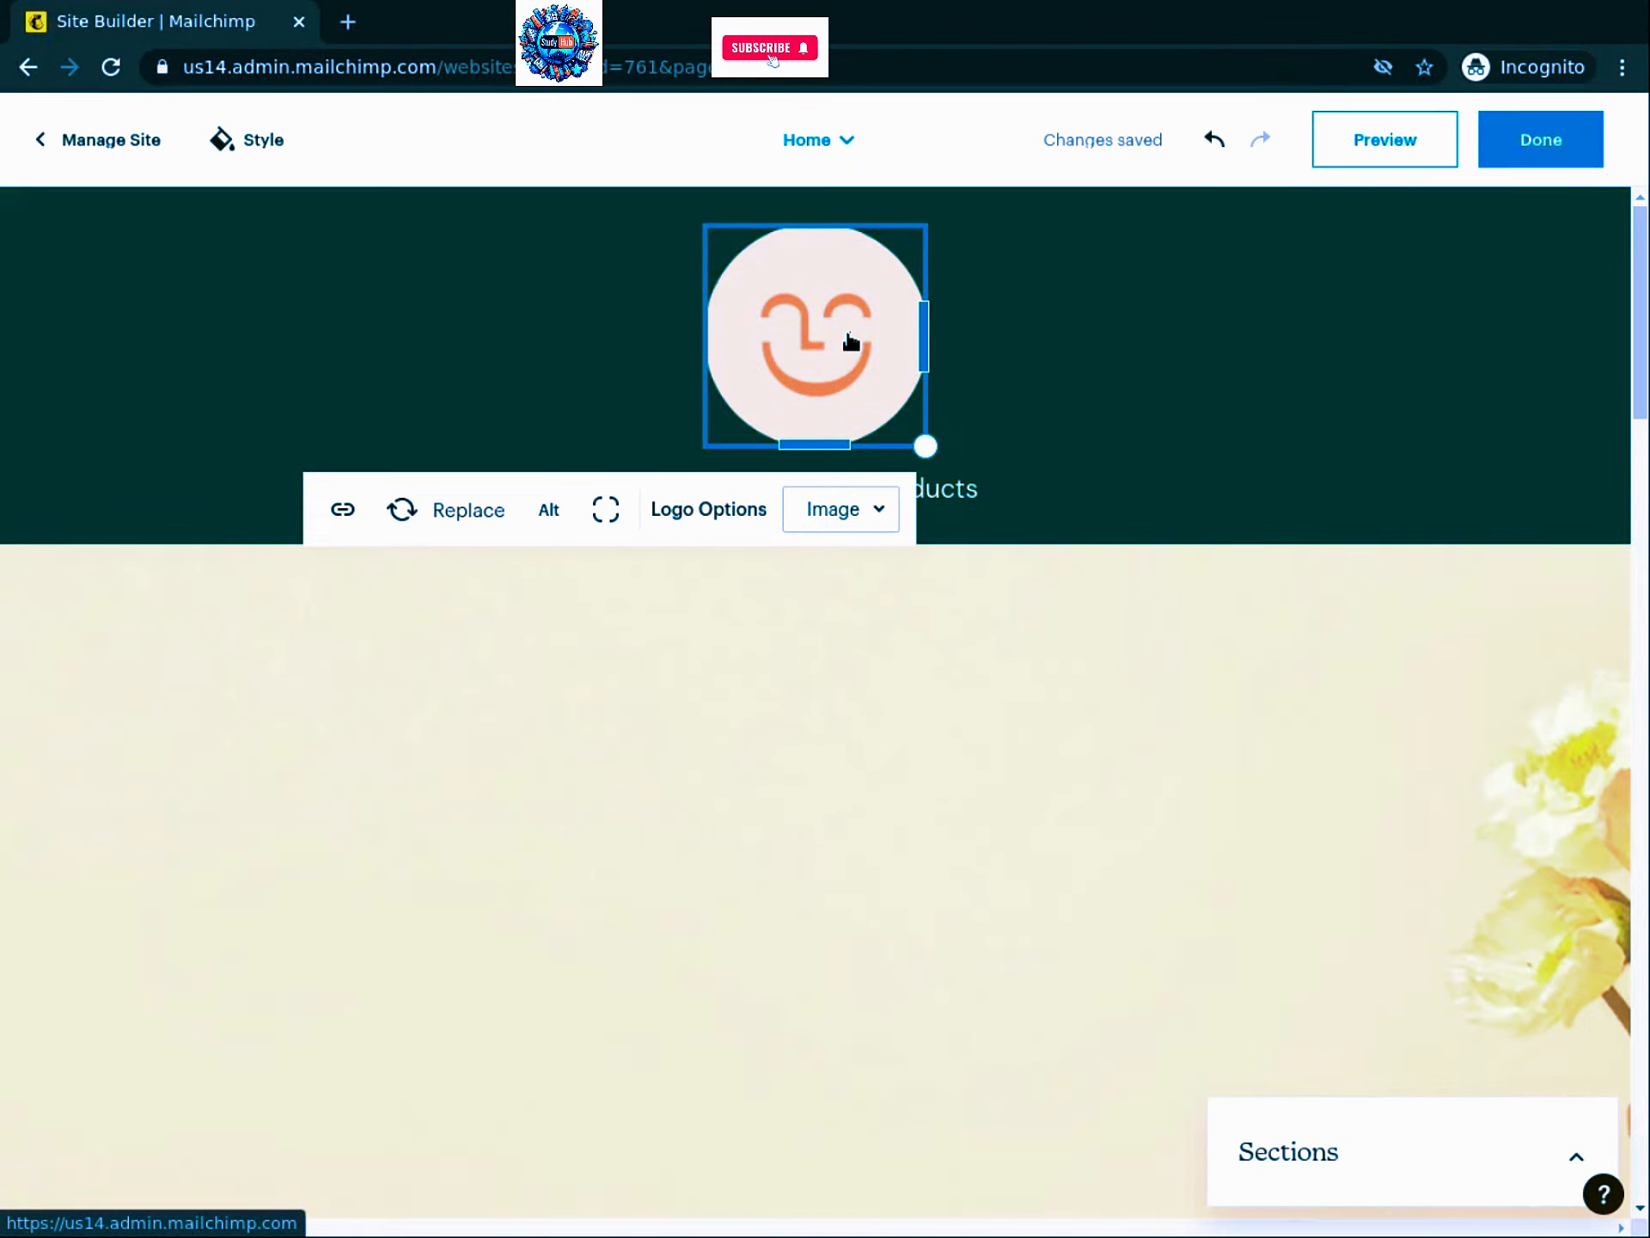
left_click(465, 526)
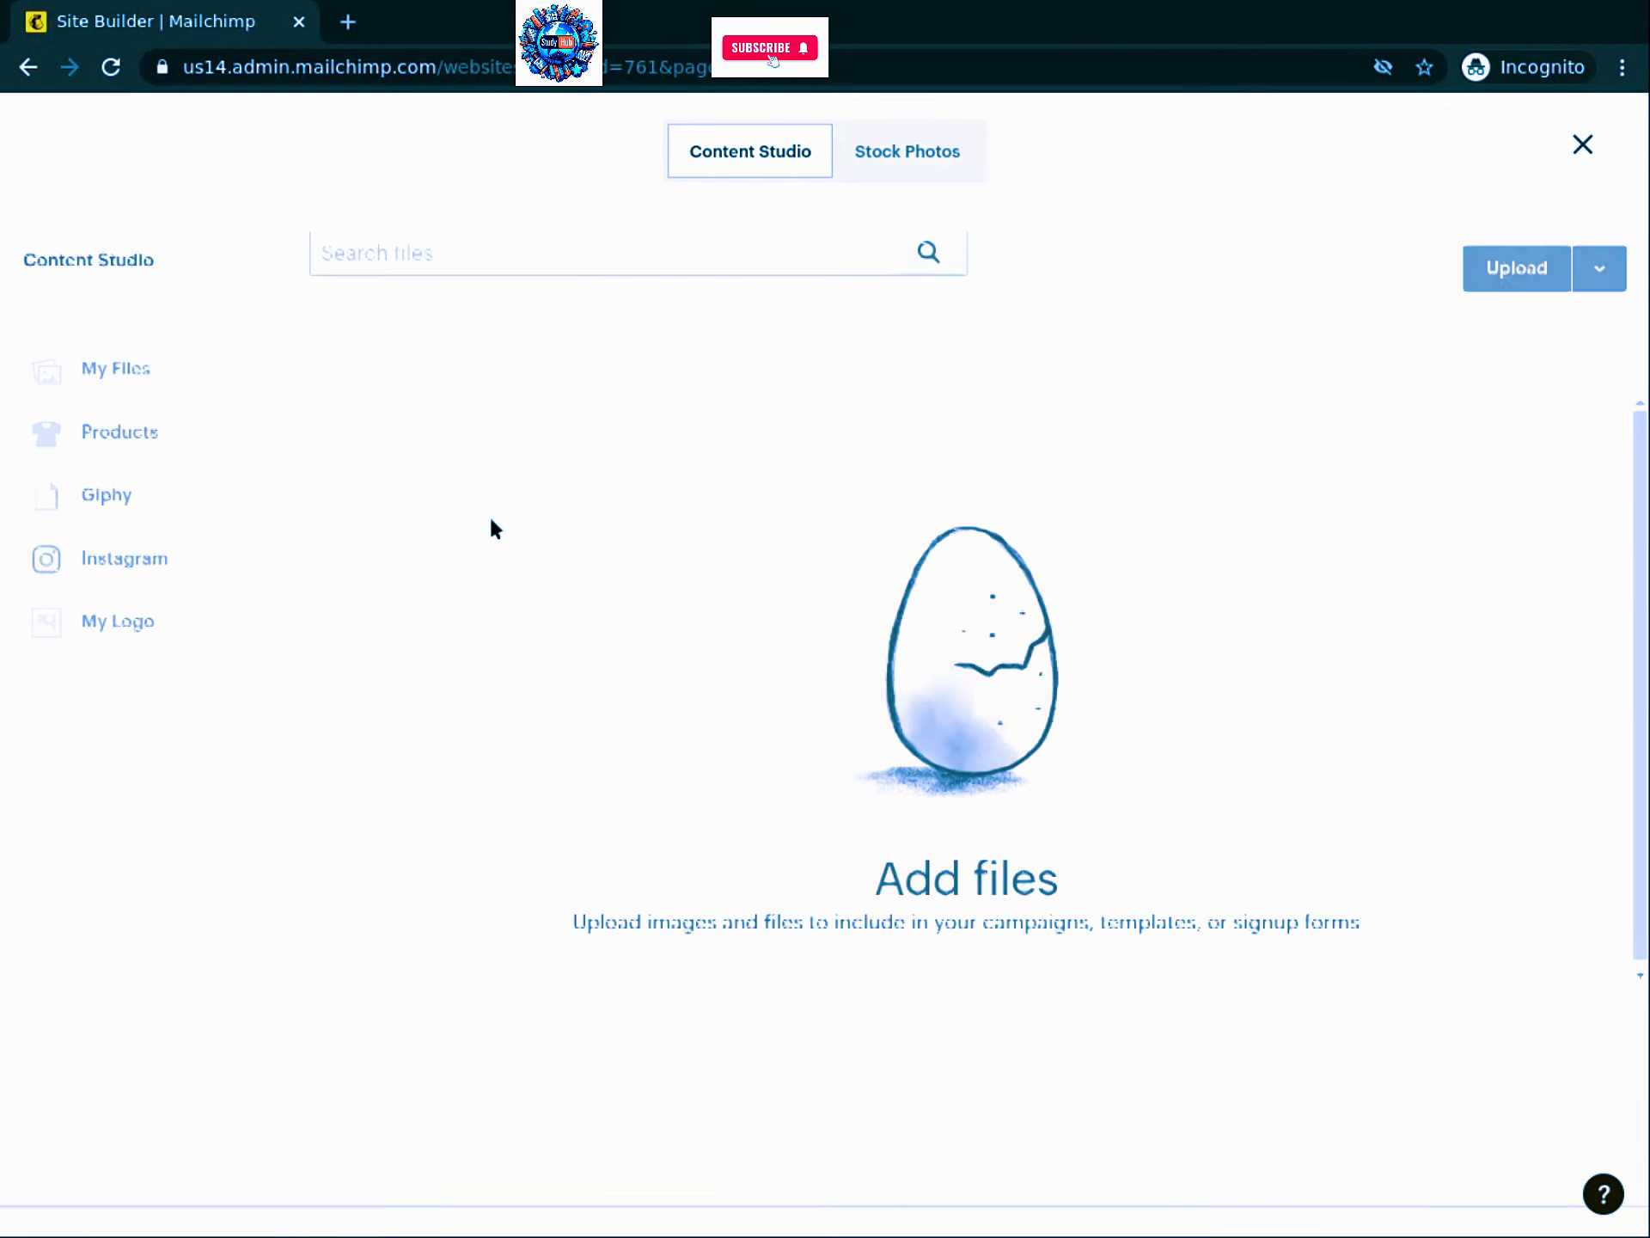
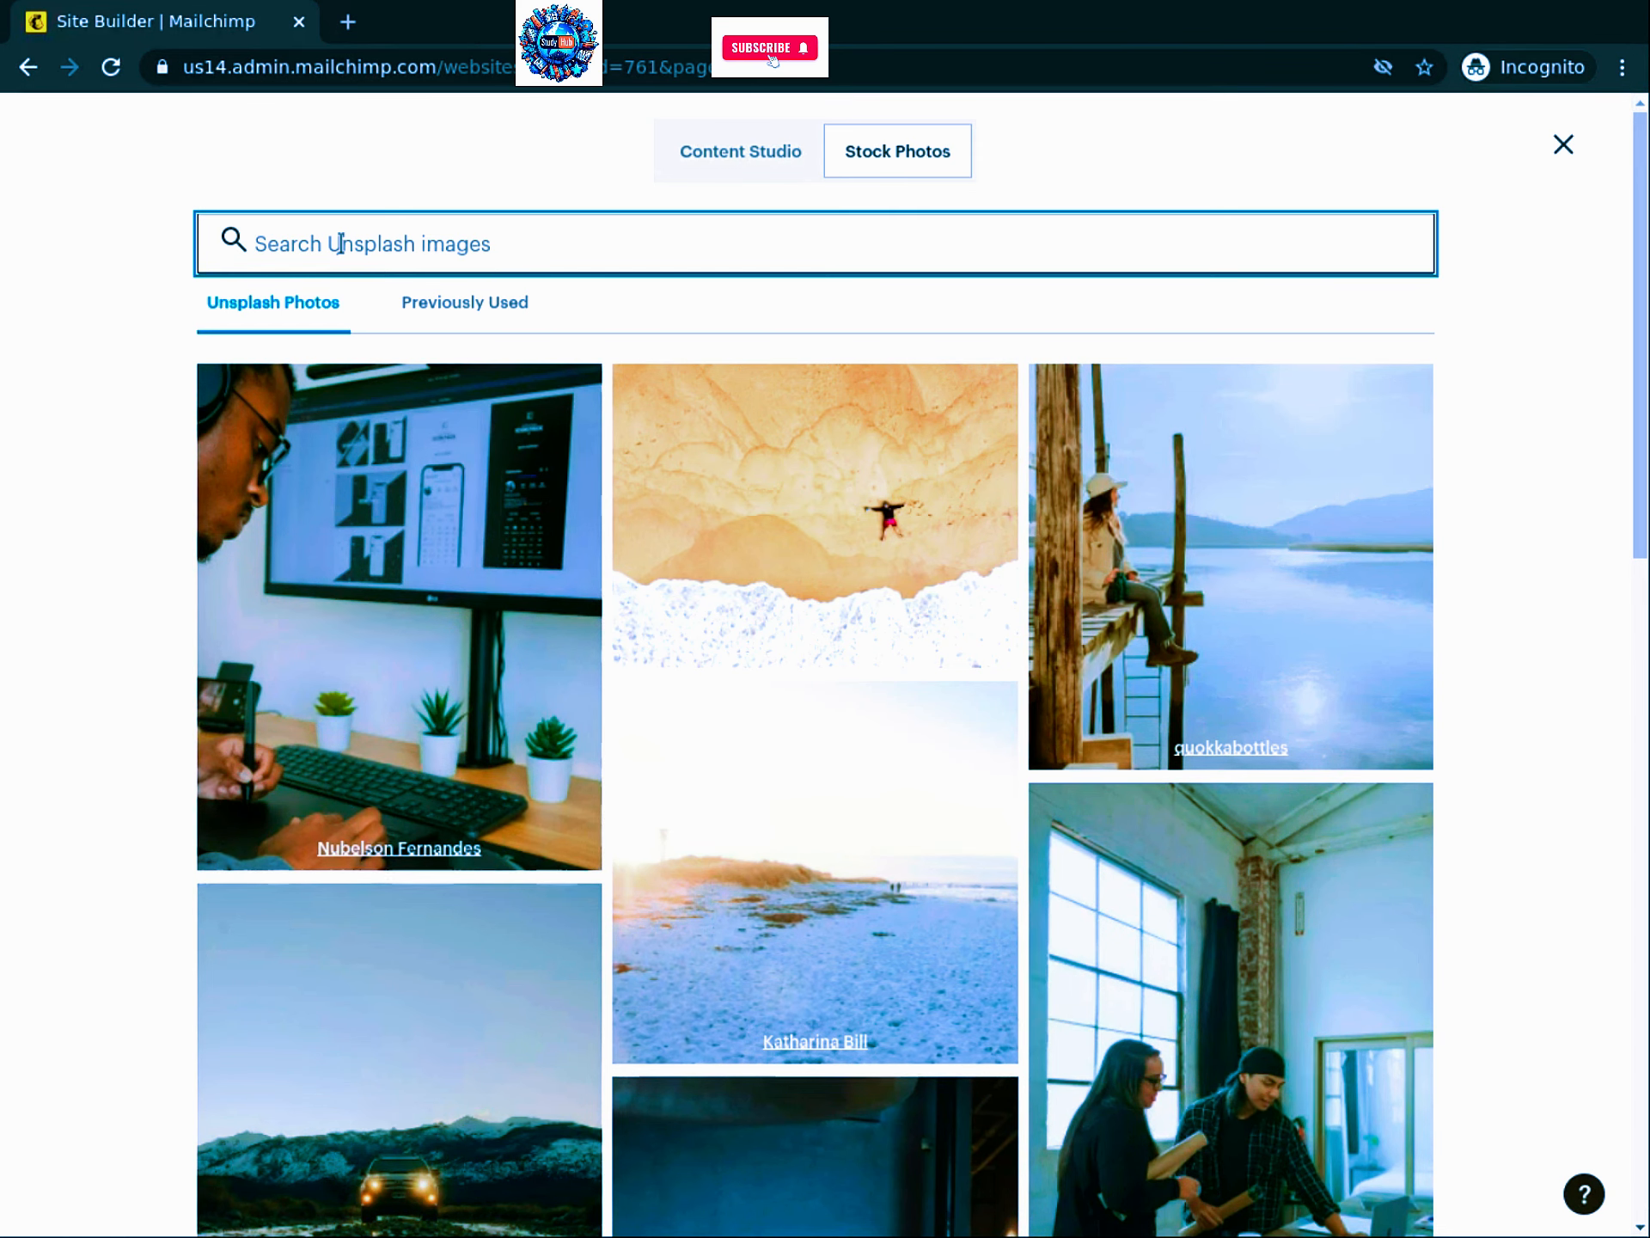
Step: Search stock photos for 'florist' and use the flowers-on-wooden-table photo as the intro background
type("florist")
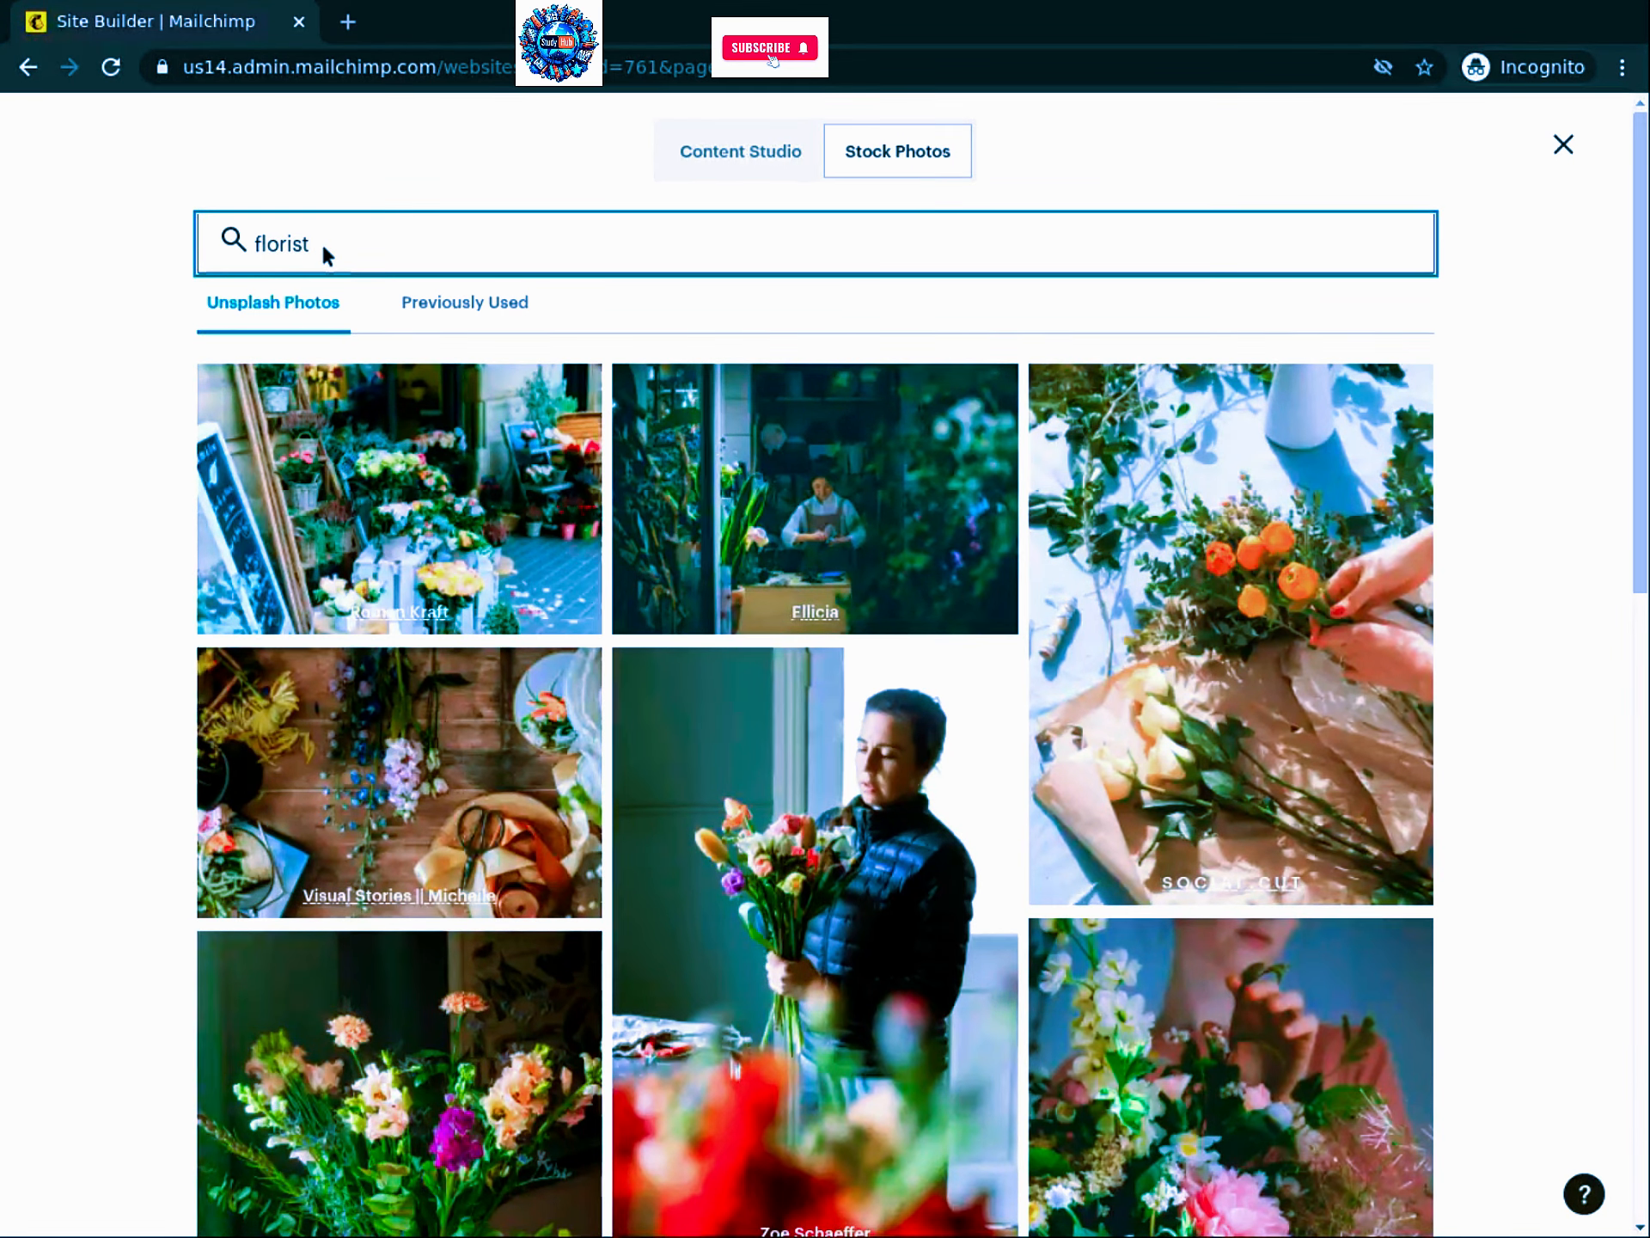
left_click(415, 792)
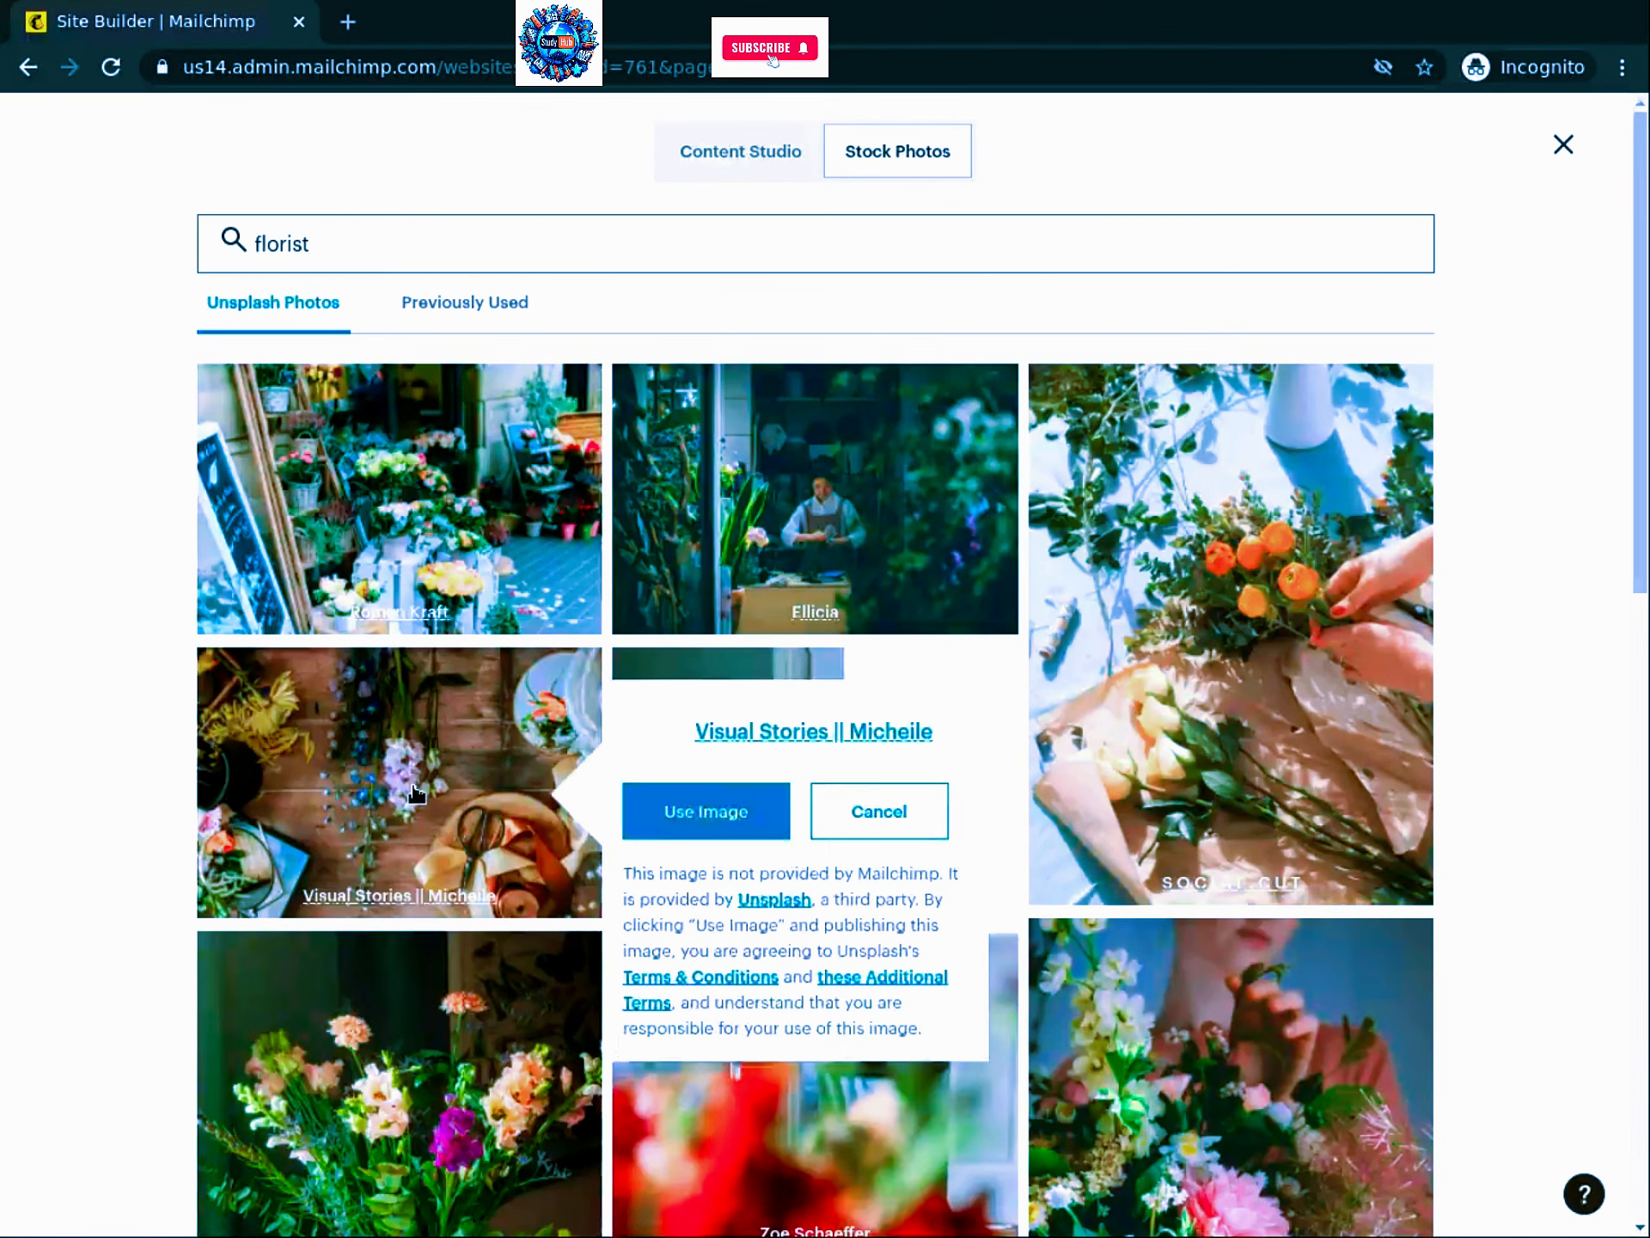
left_click(741, 838)
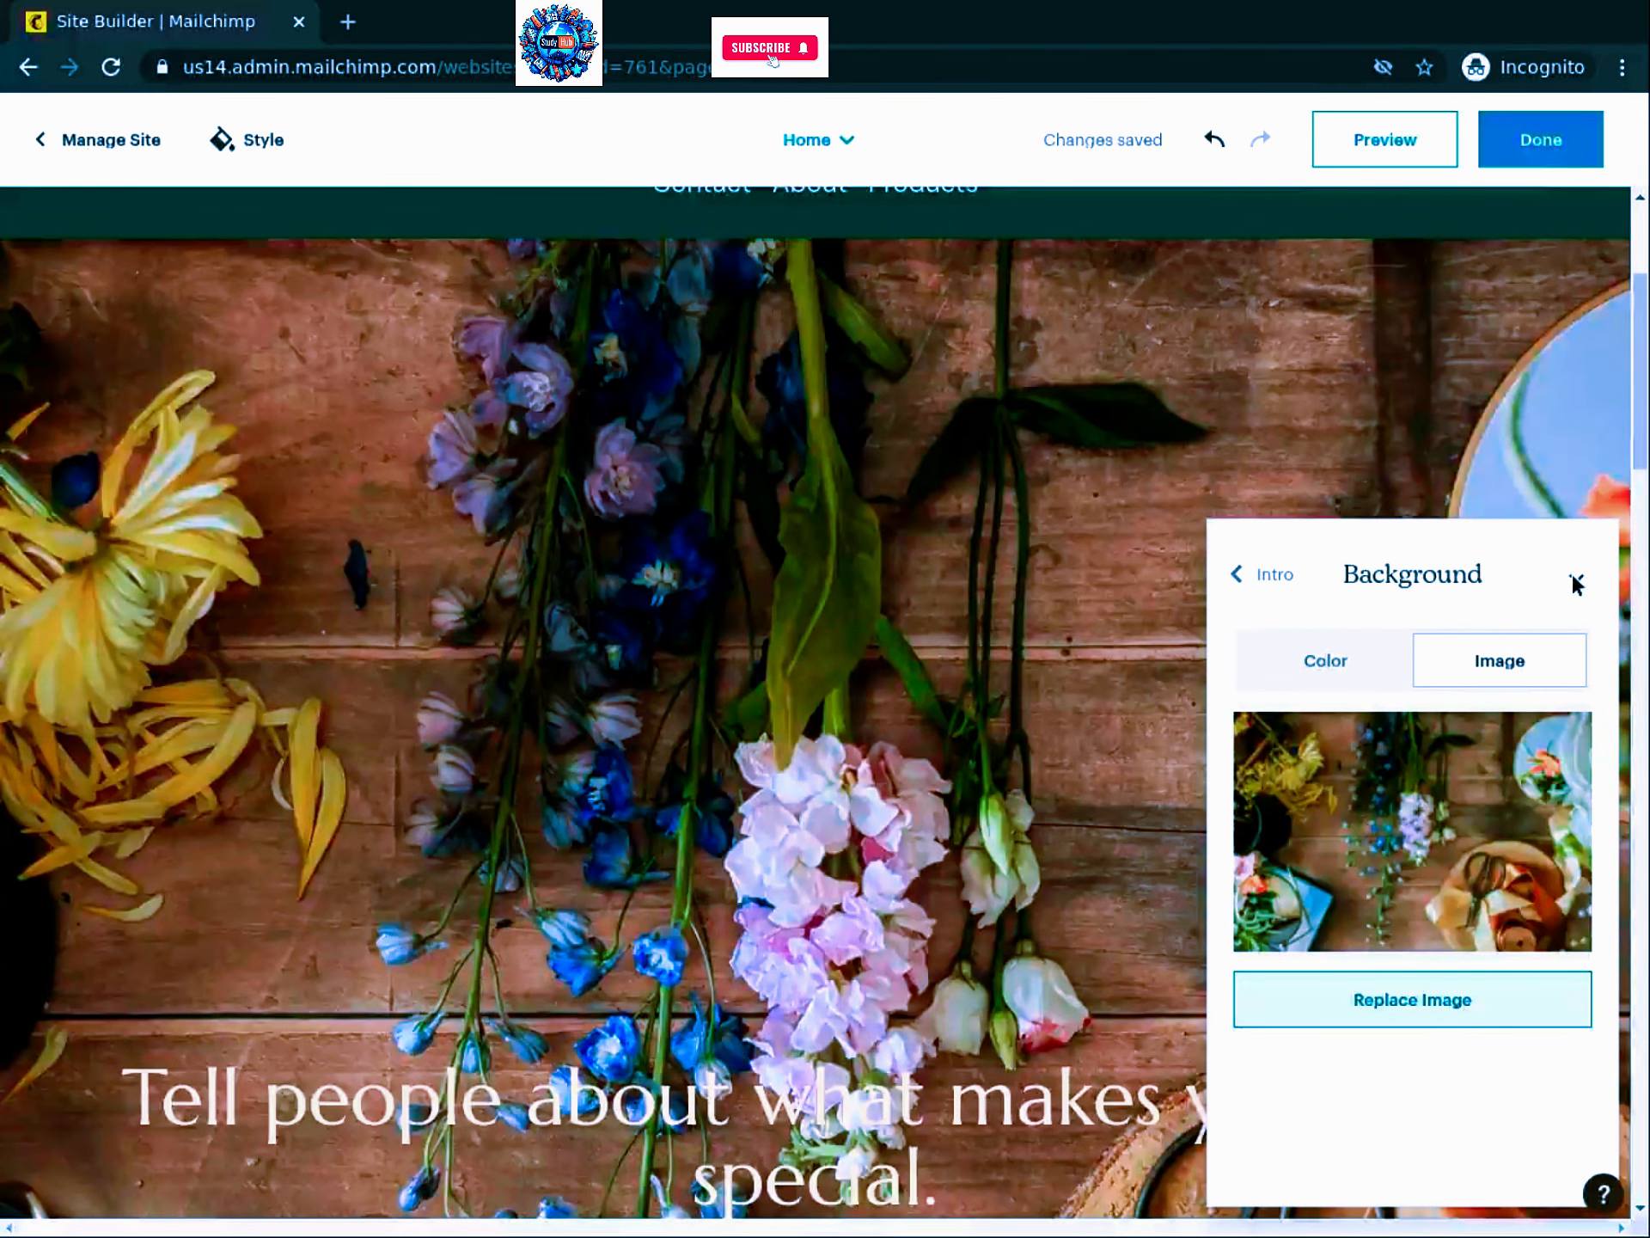
left_click(502, 894)
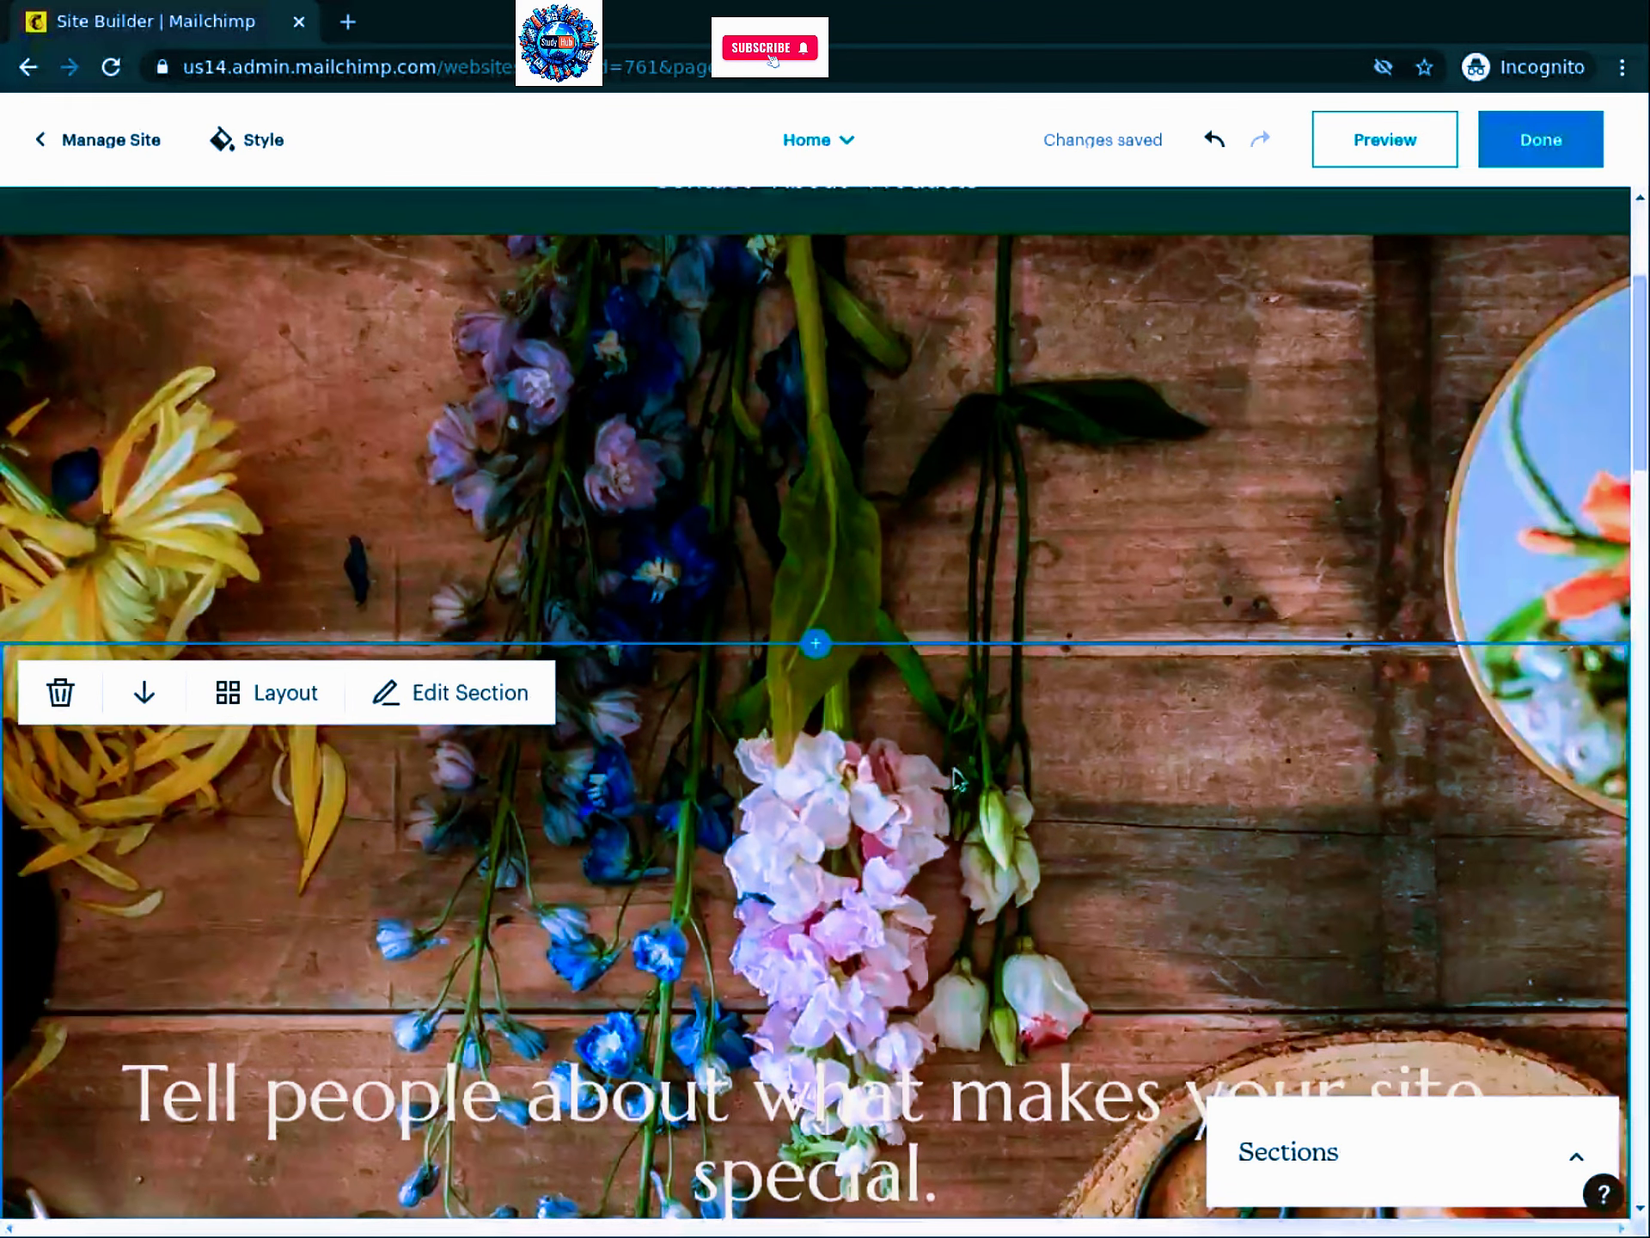
Step: Swap the smiling woman's photo for the pink and white bouquet stock photo
scroll(958, 770, "down", 1)
scroll(979, 779, "down", 1)
scroll(1013, 1224, "down", 10)
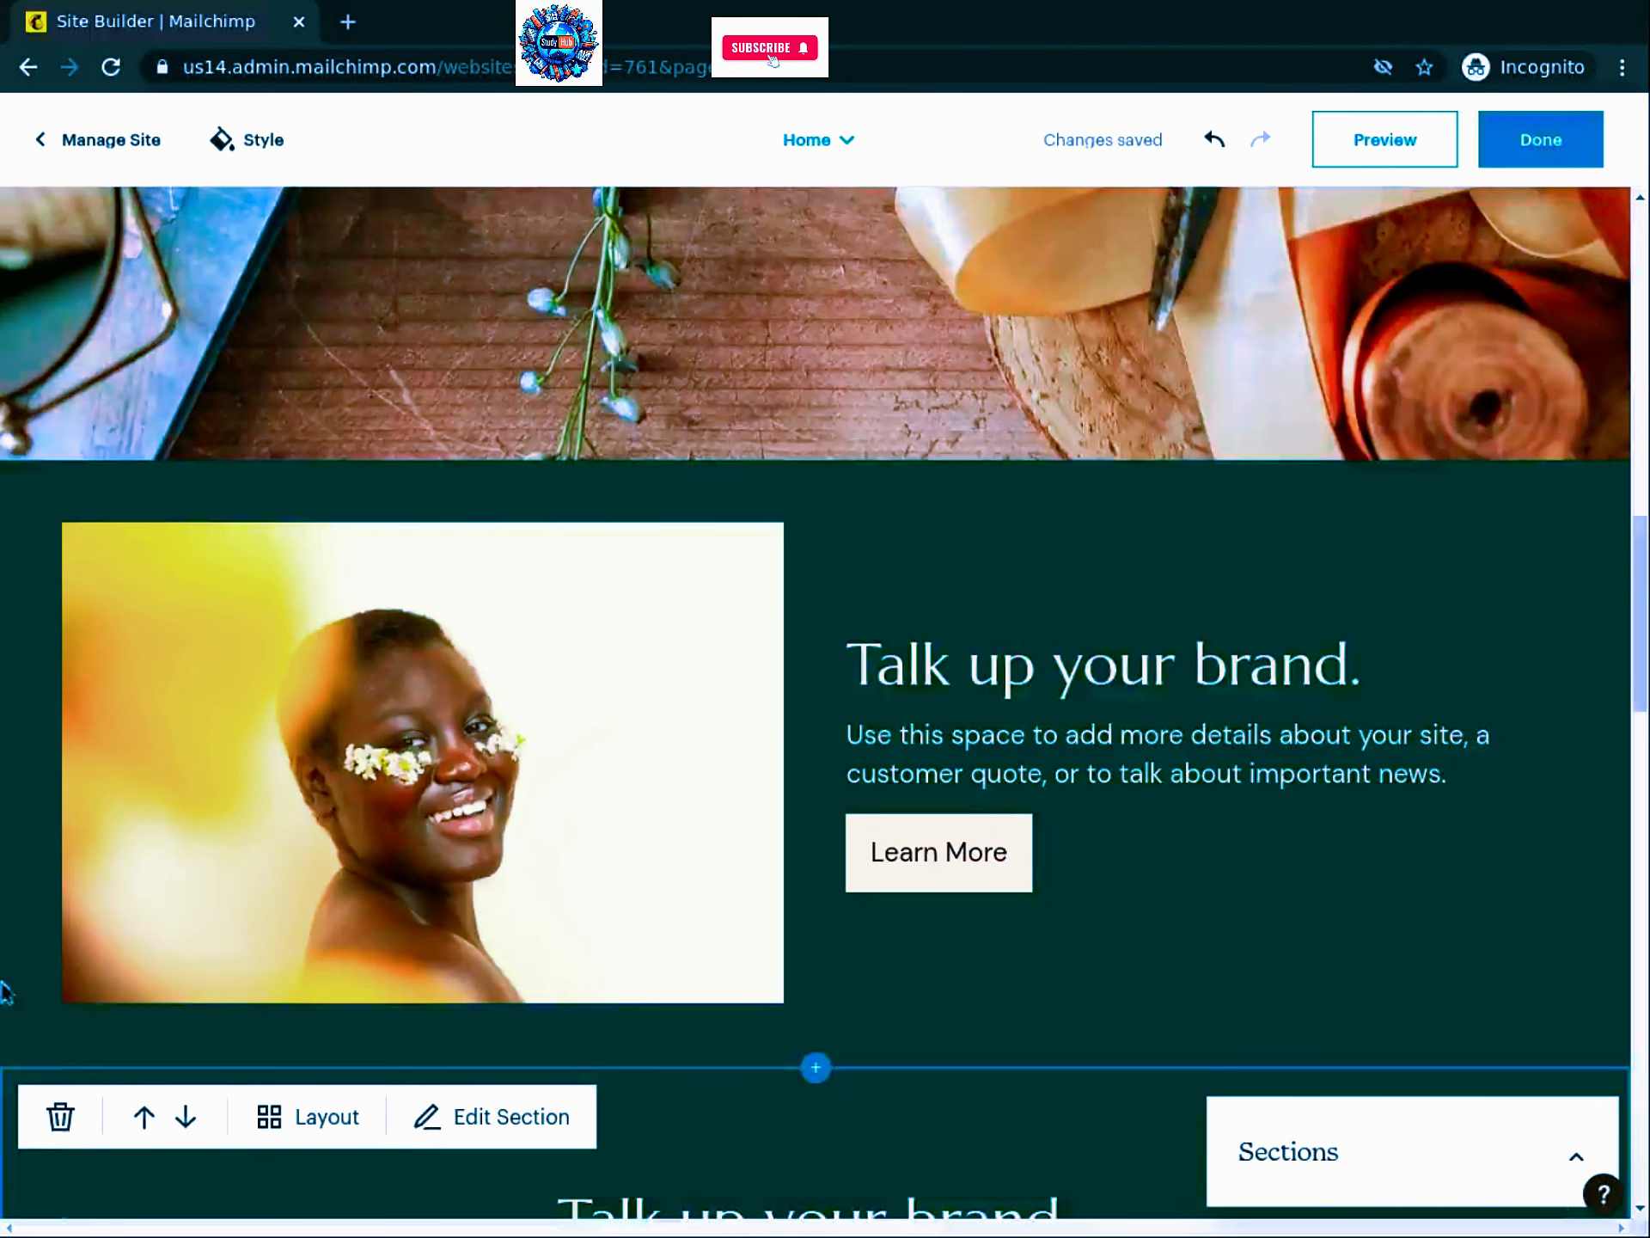
left_click(497, 739)
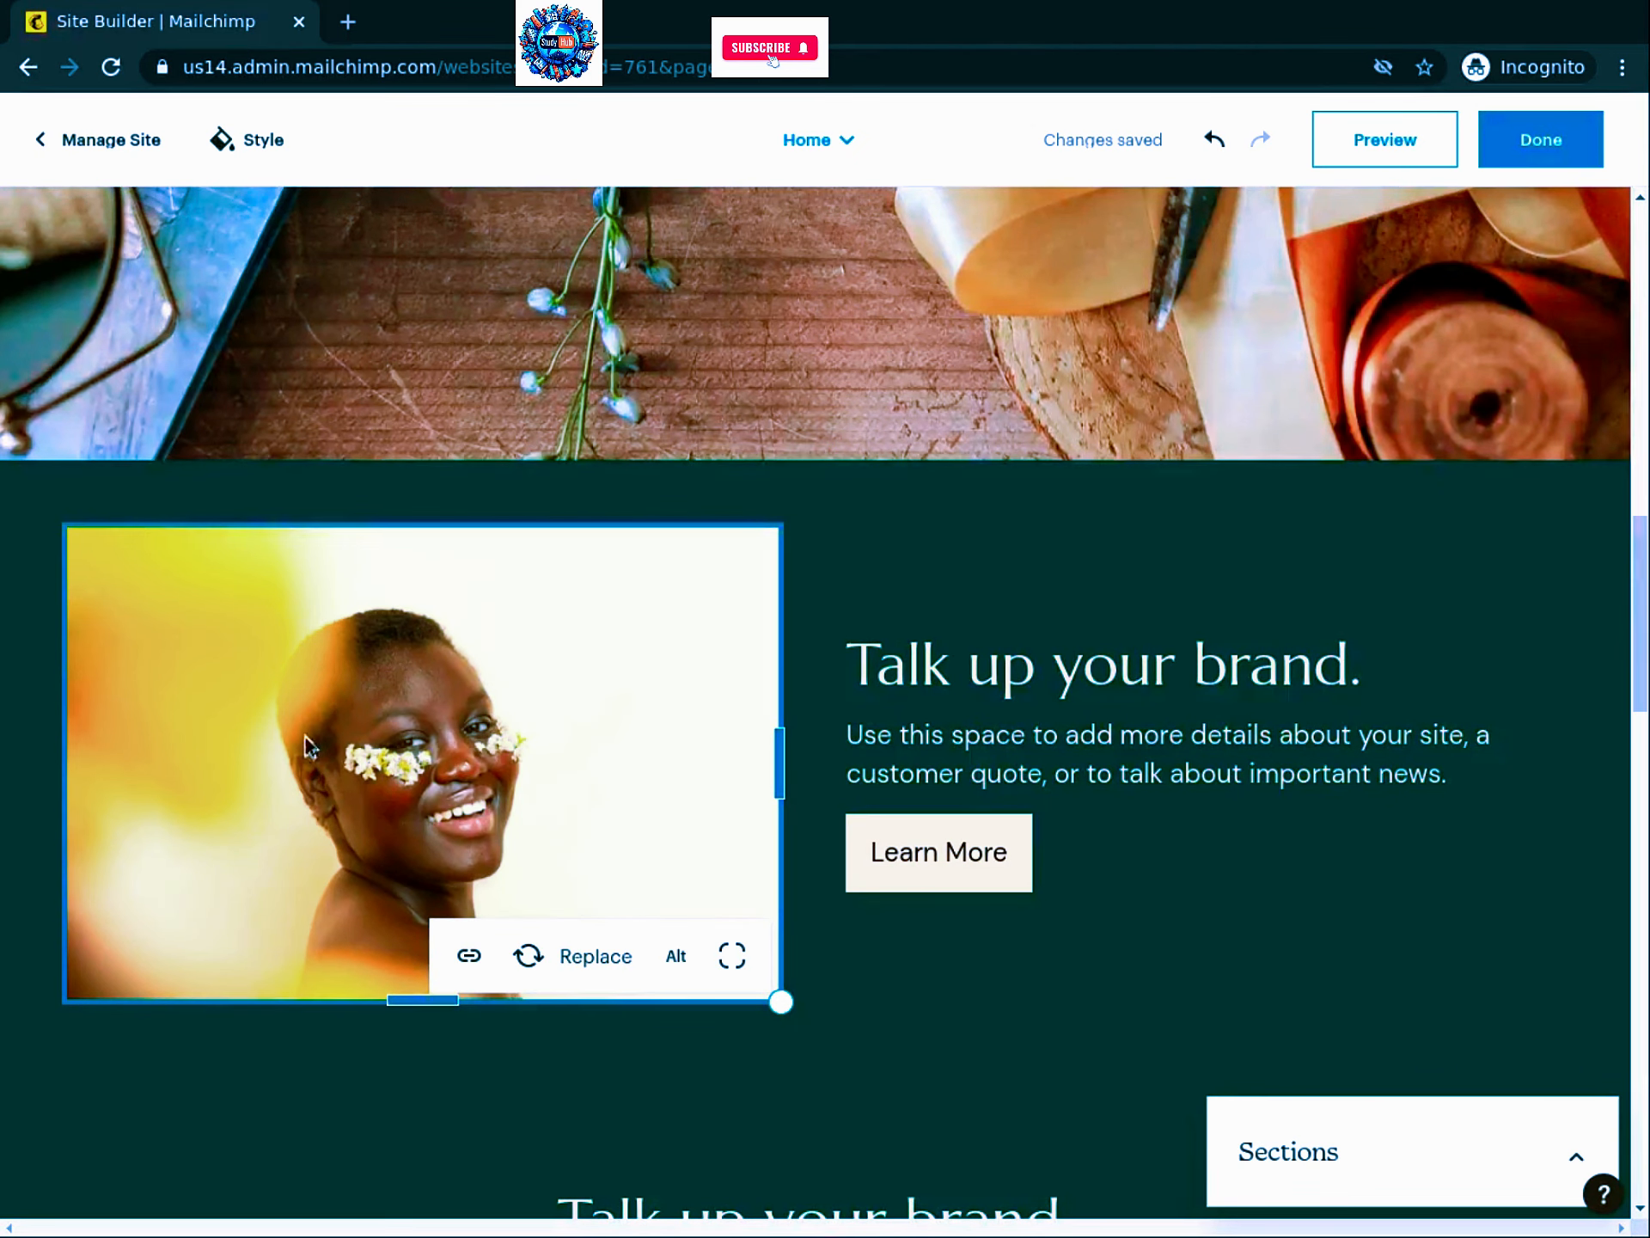
left_click(576, 954)
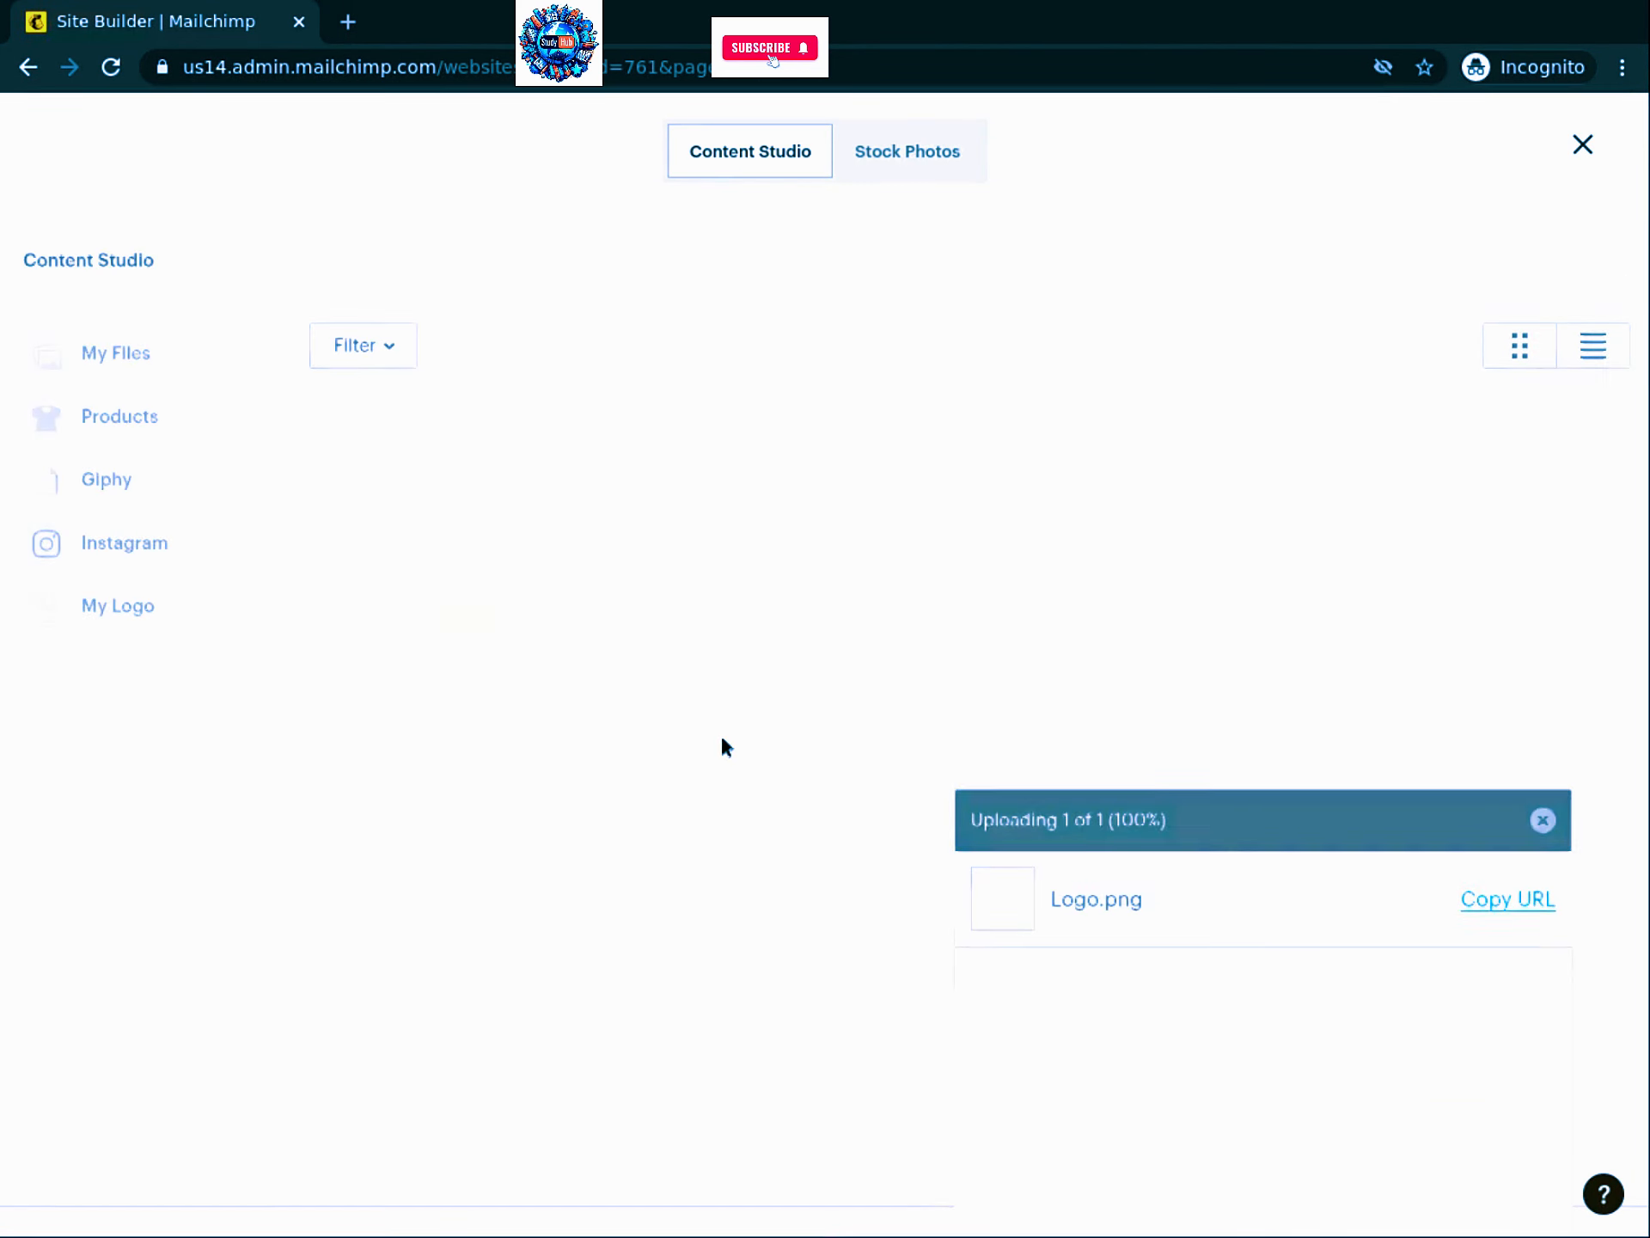
left_click(914, 155)
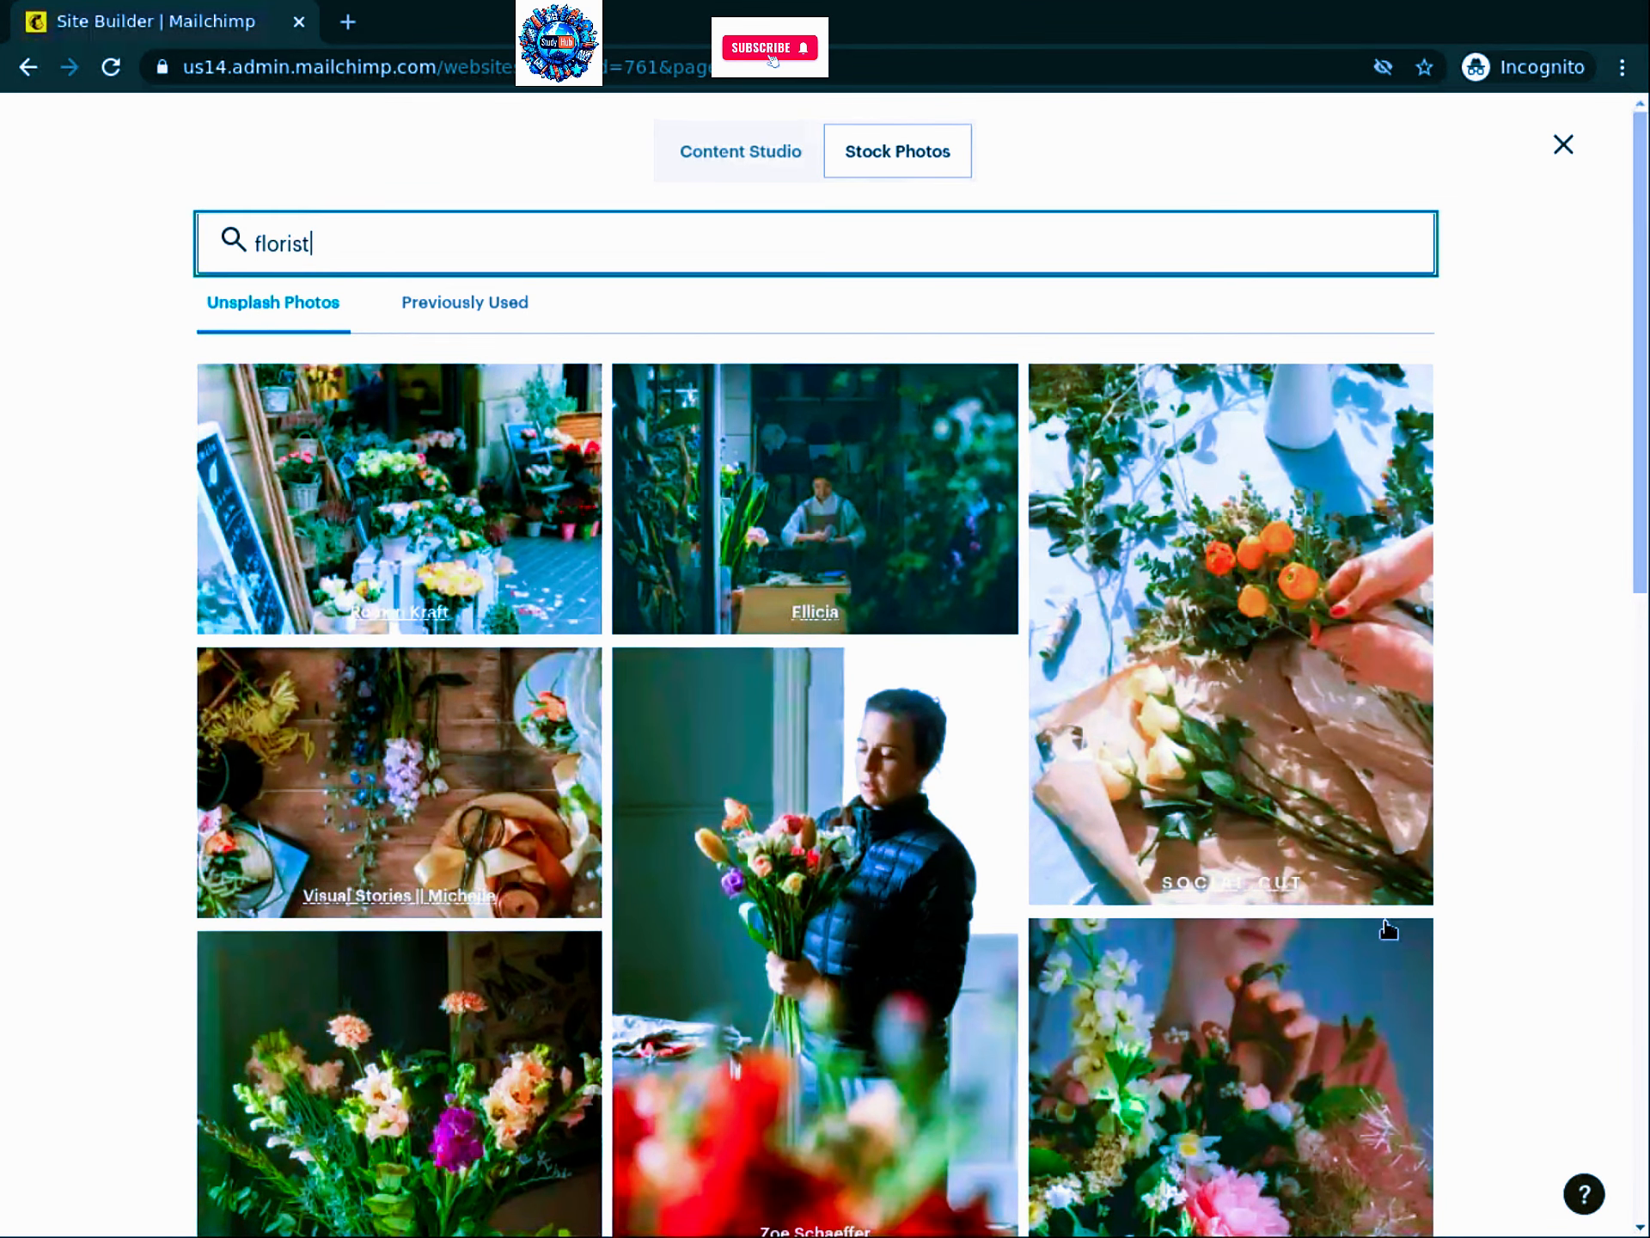
scroll(1388, 928, "down", 3)
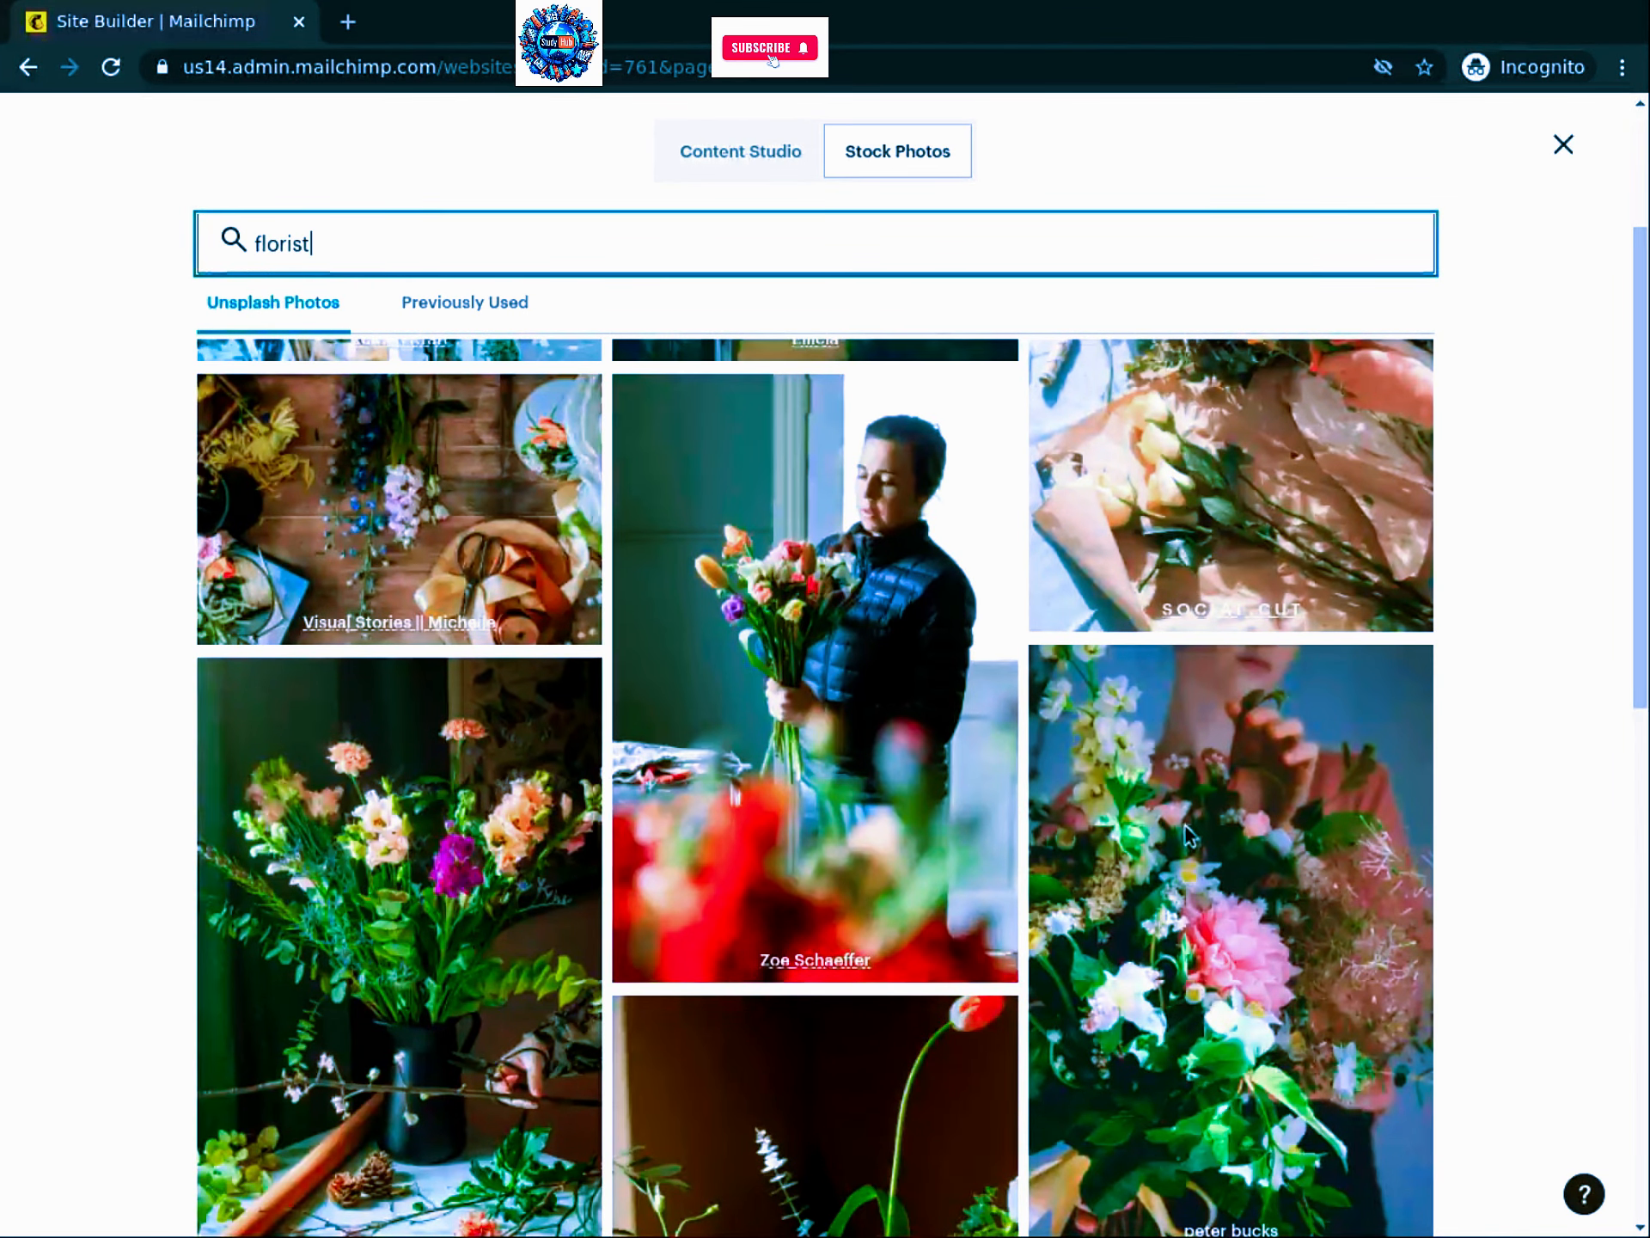
left_click_drag(1192, 839, 1243, 733)
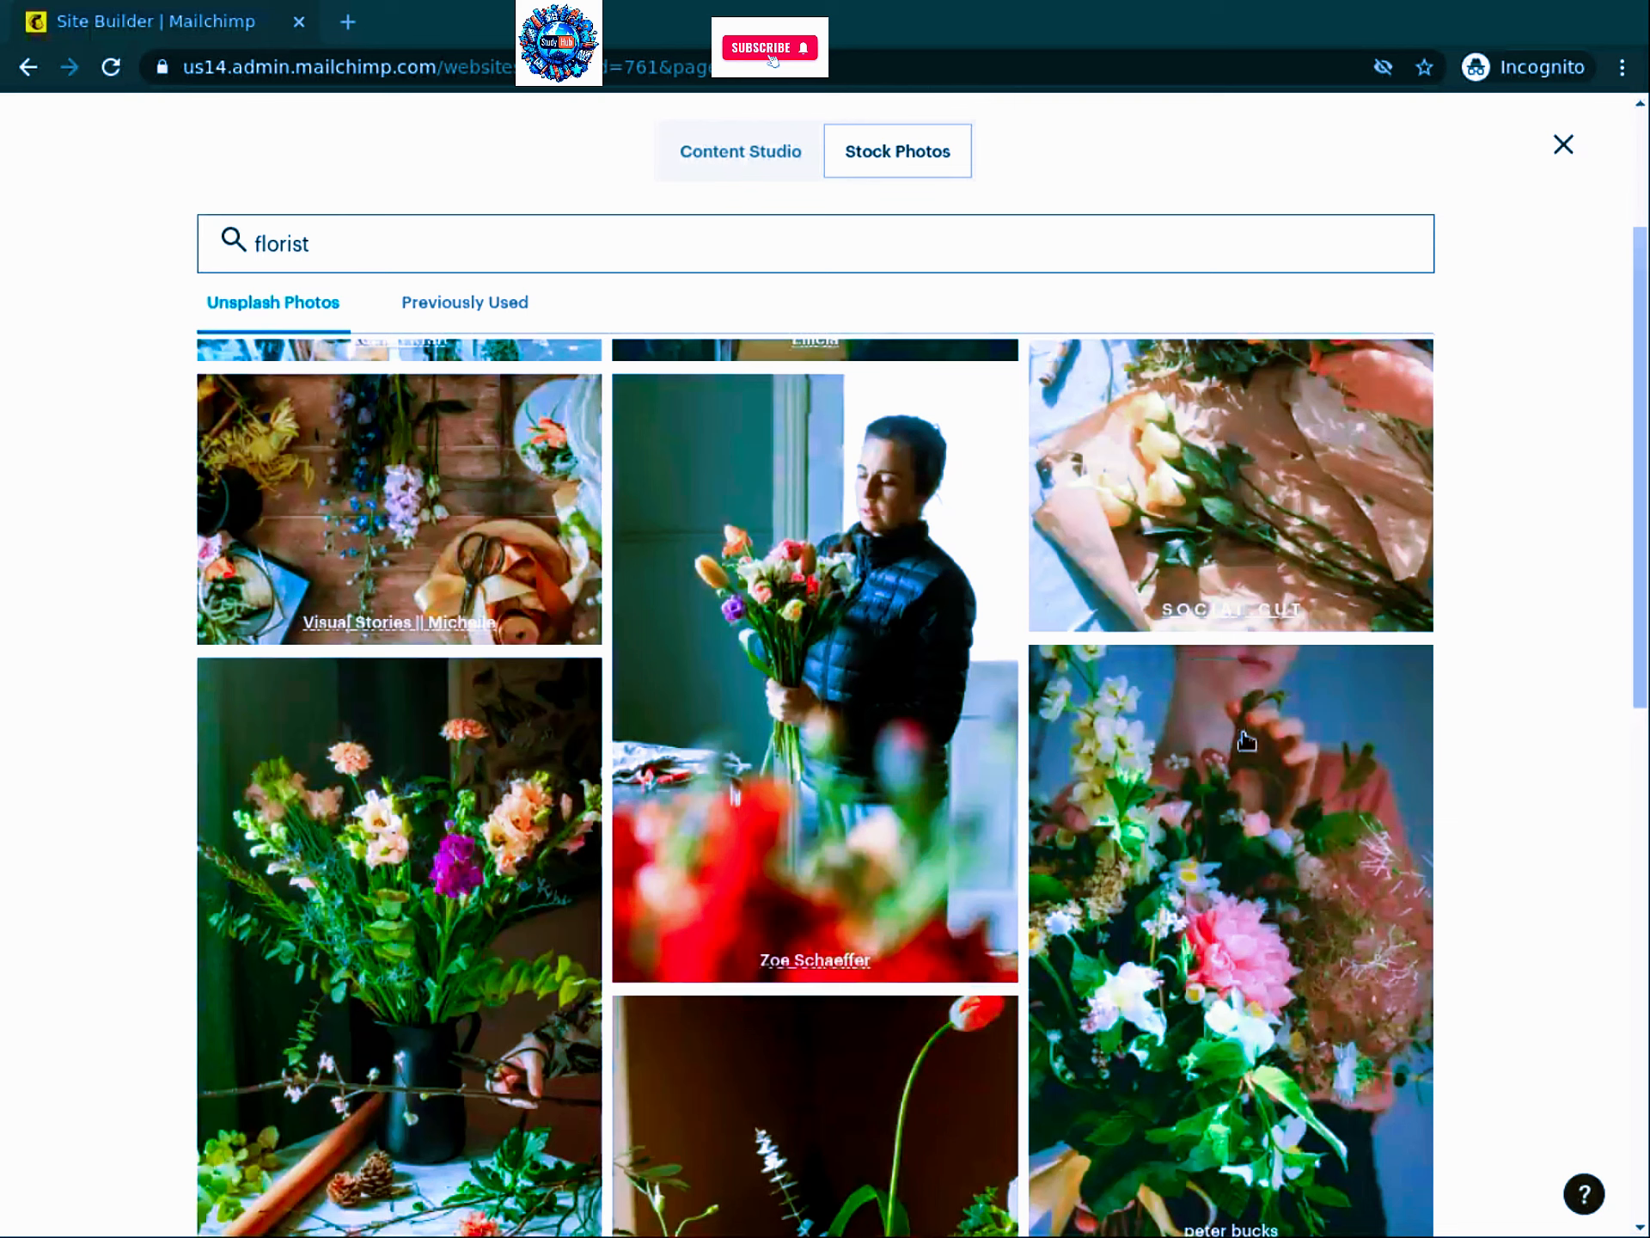
left_click(1240, 974)
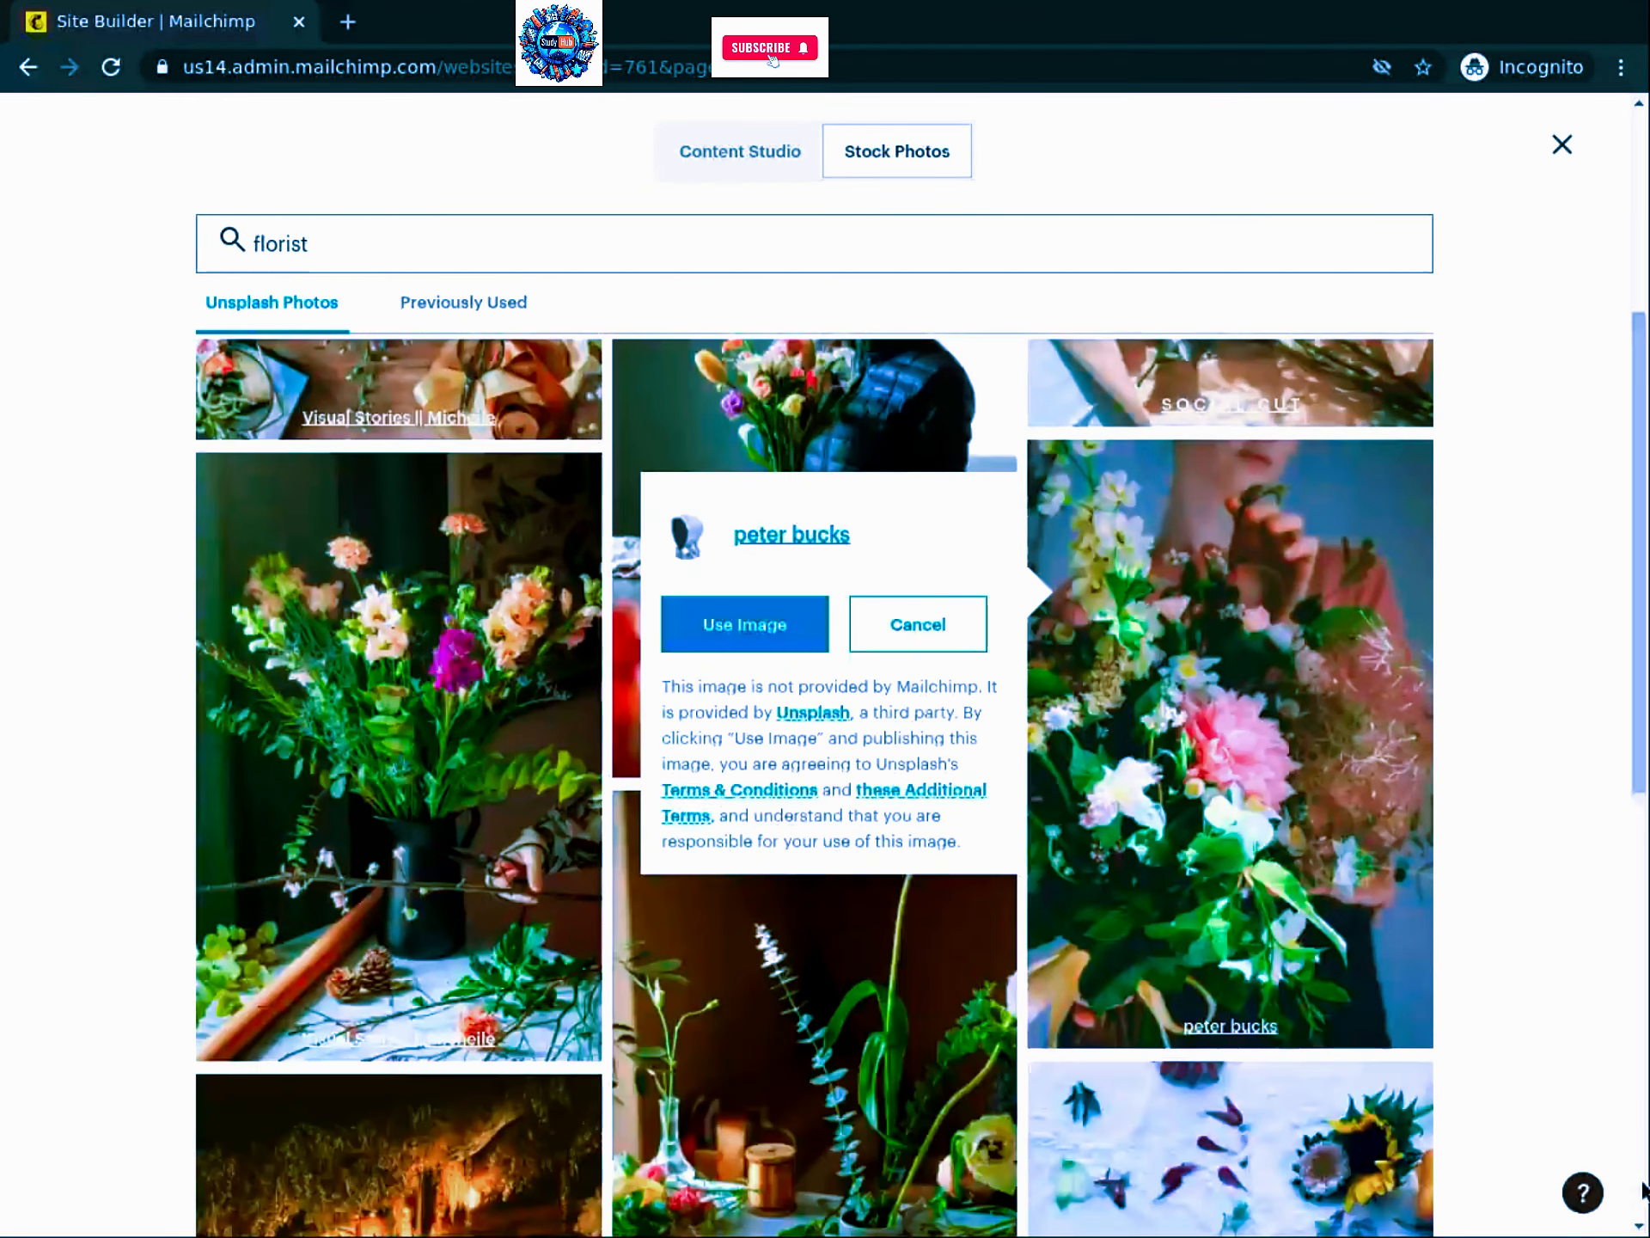
left_click(753, 634)
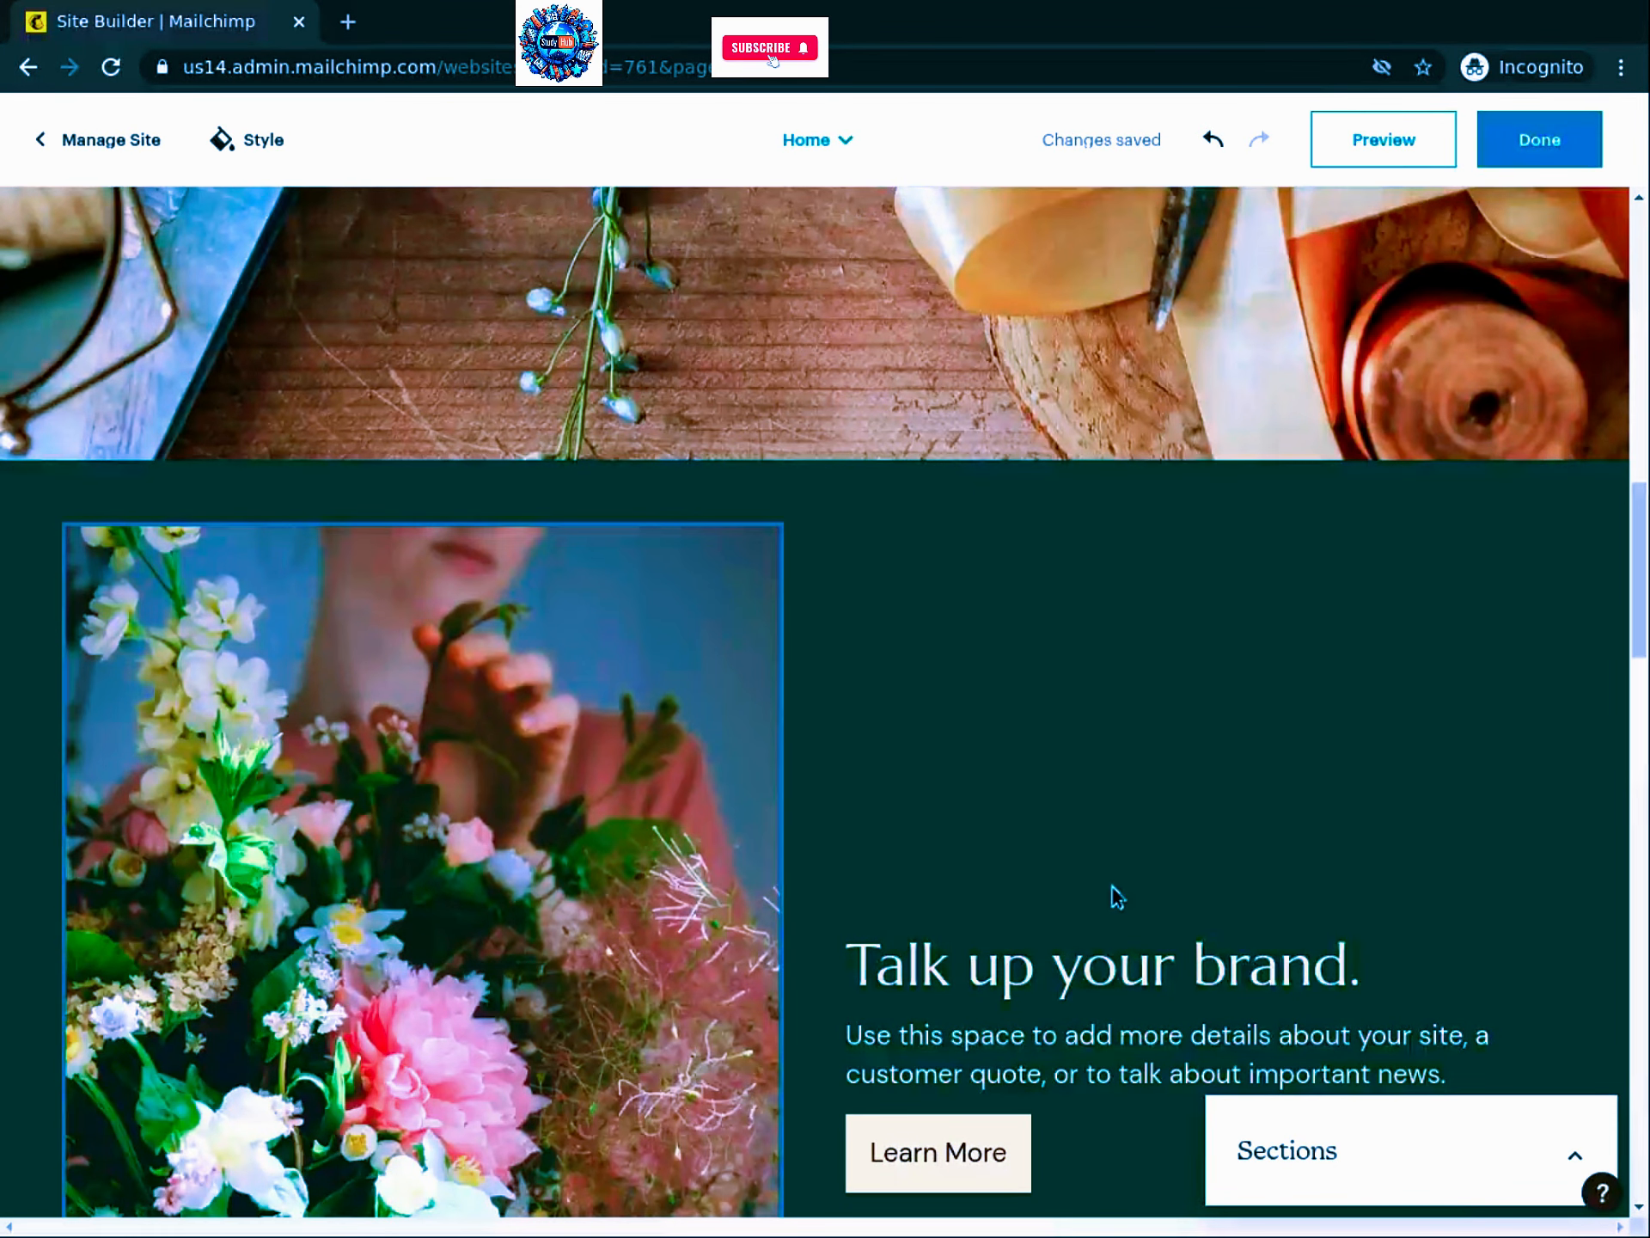
Step: Replace the next brand section's photo with the florist stock photo of a bouquet in a dark vase
scroll(971, 645, "down", 5)
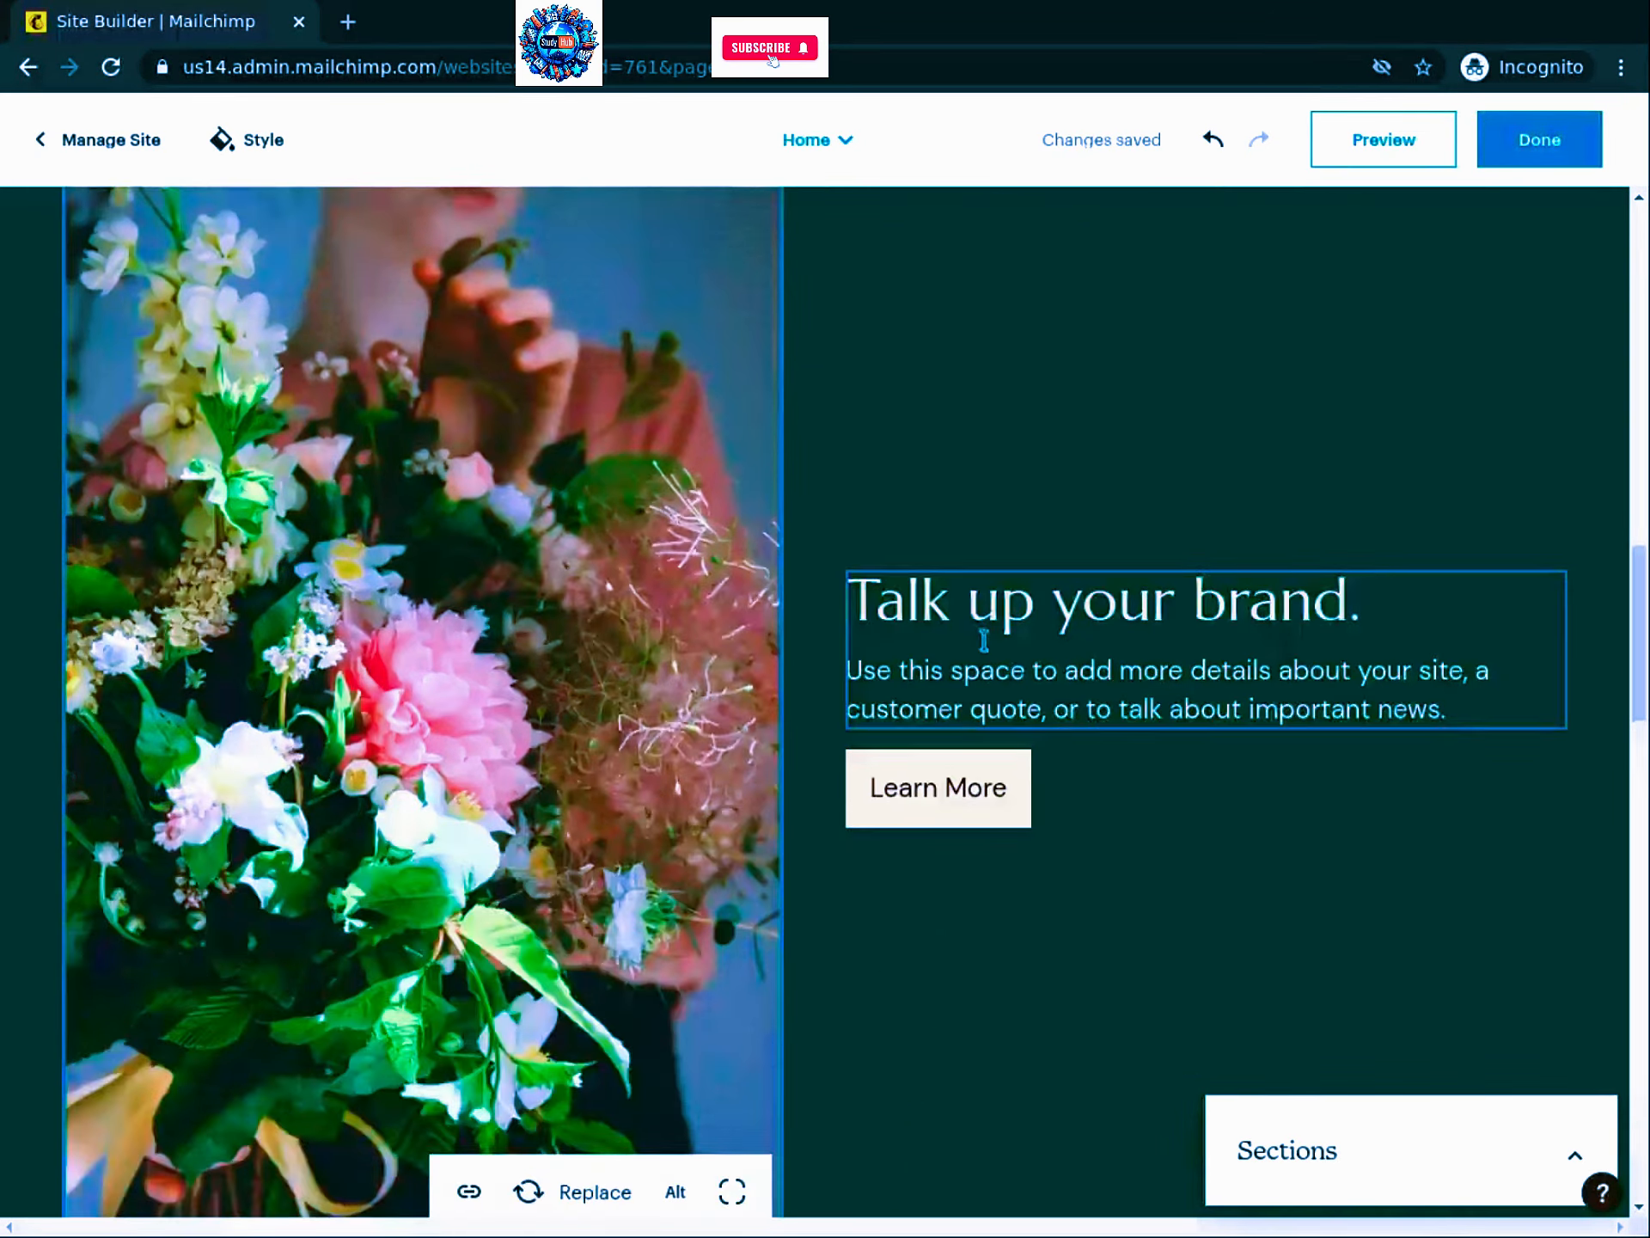
scroll(994, 651, "down", 12)
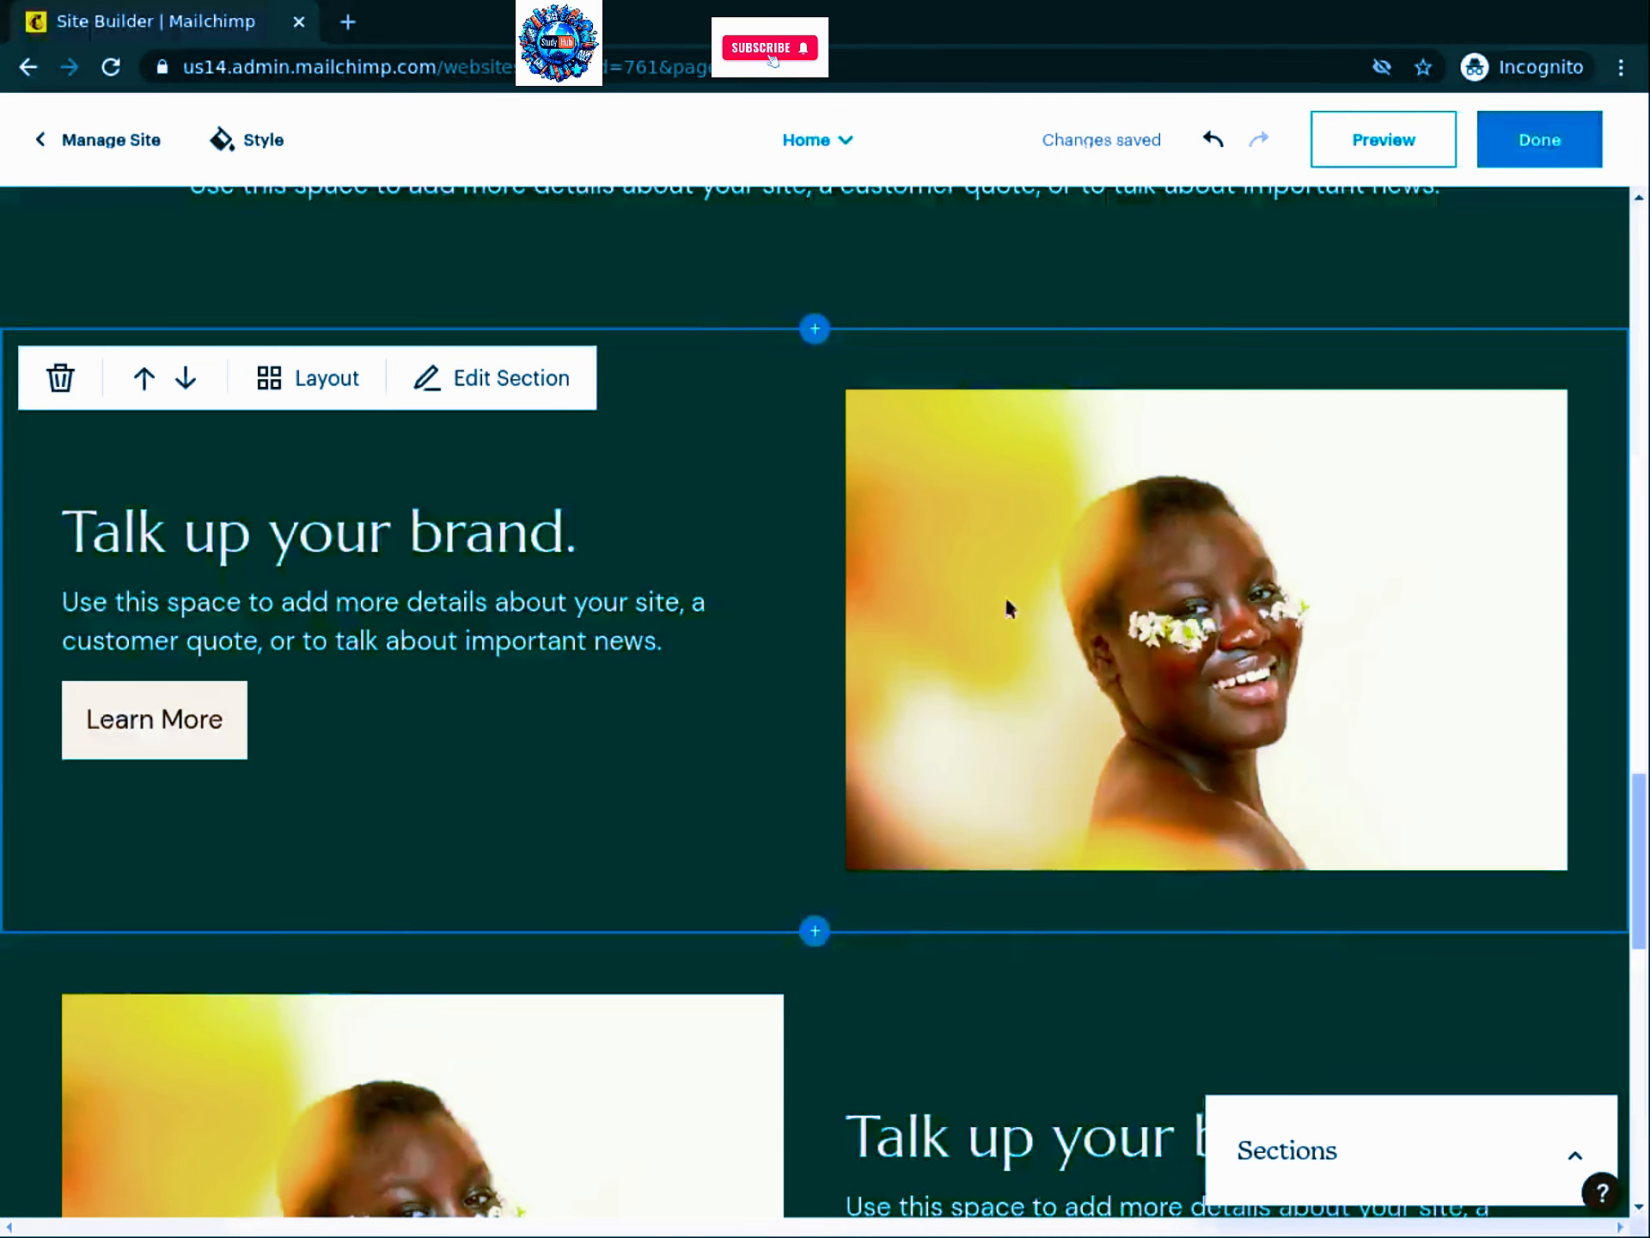
left_click(1011, 593)
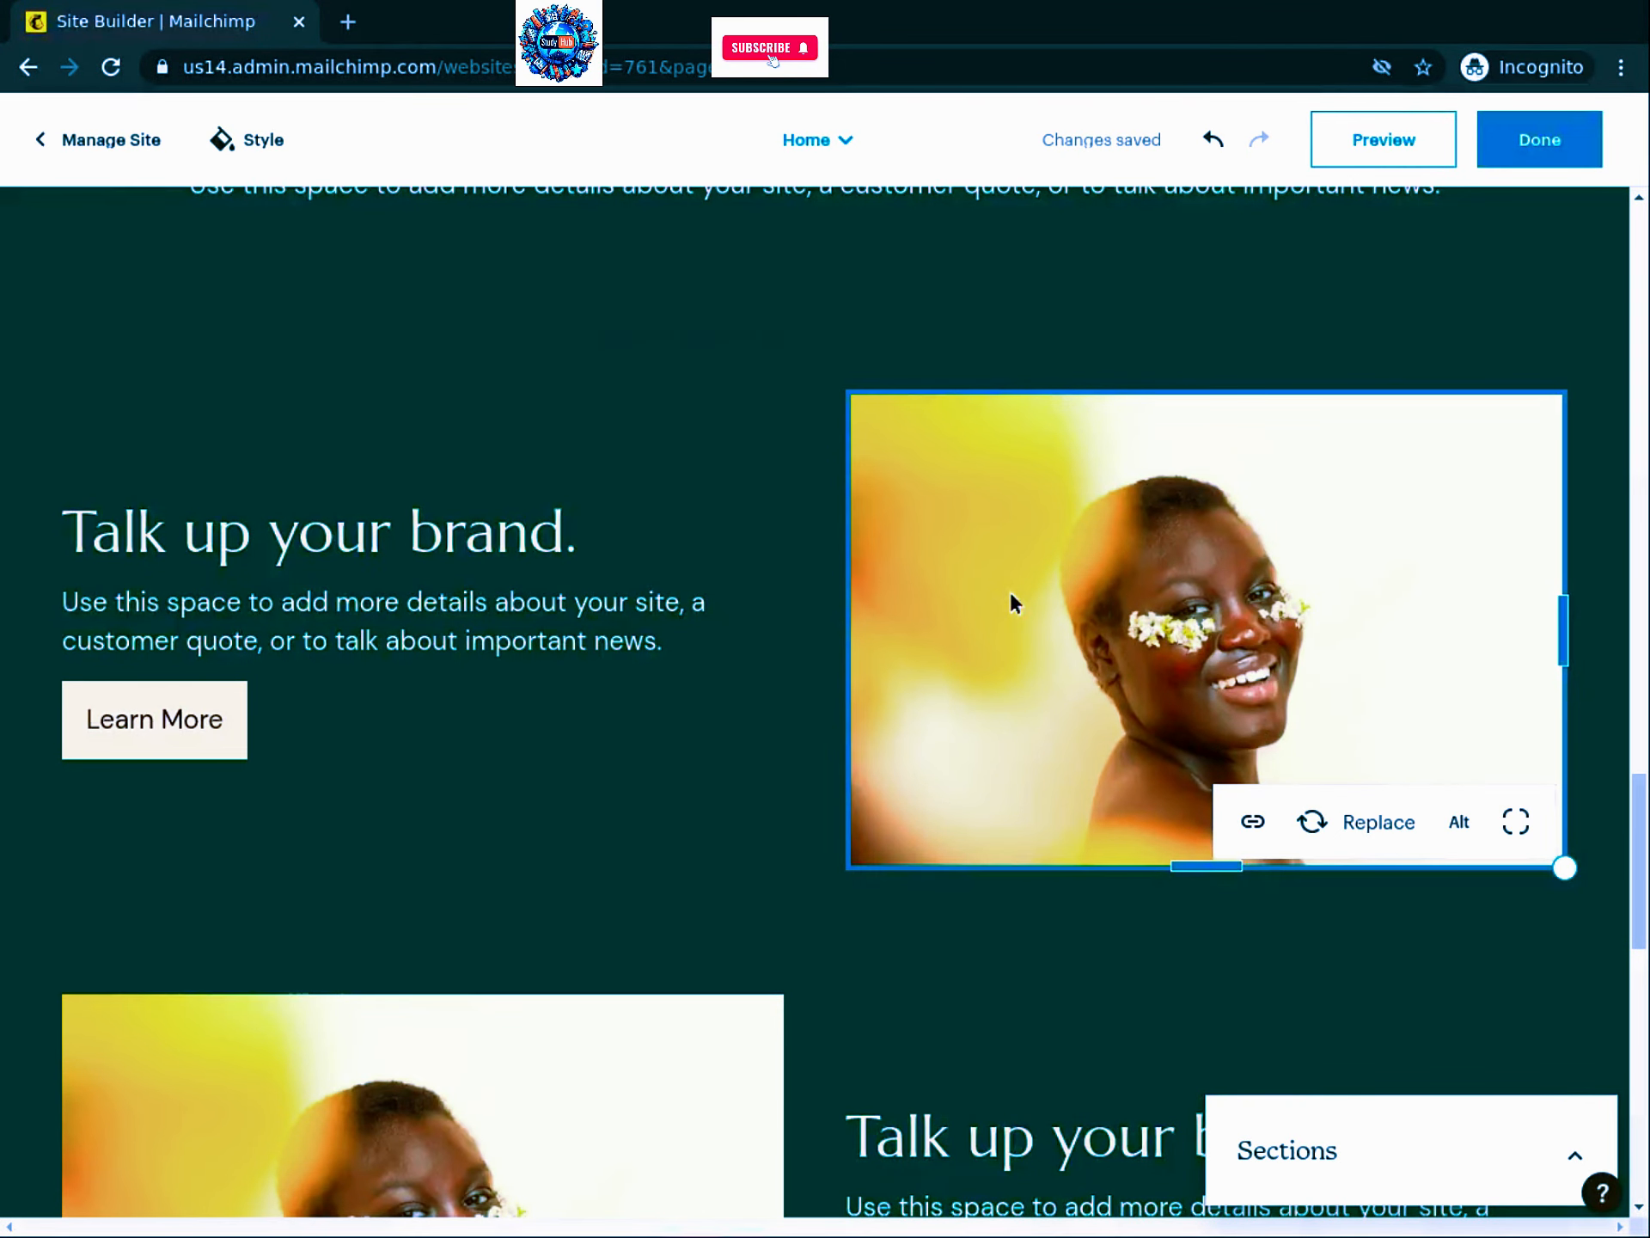
left_click(1354, 821)
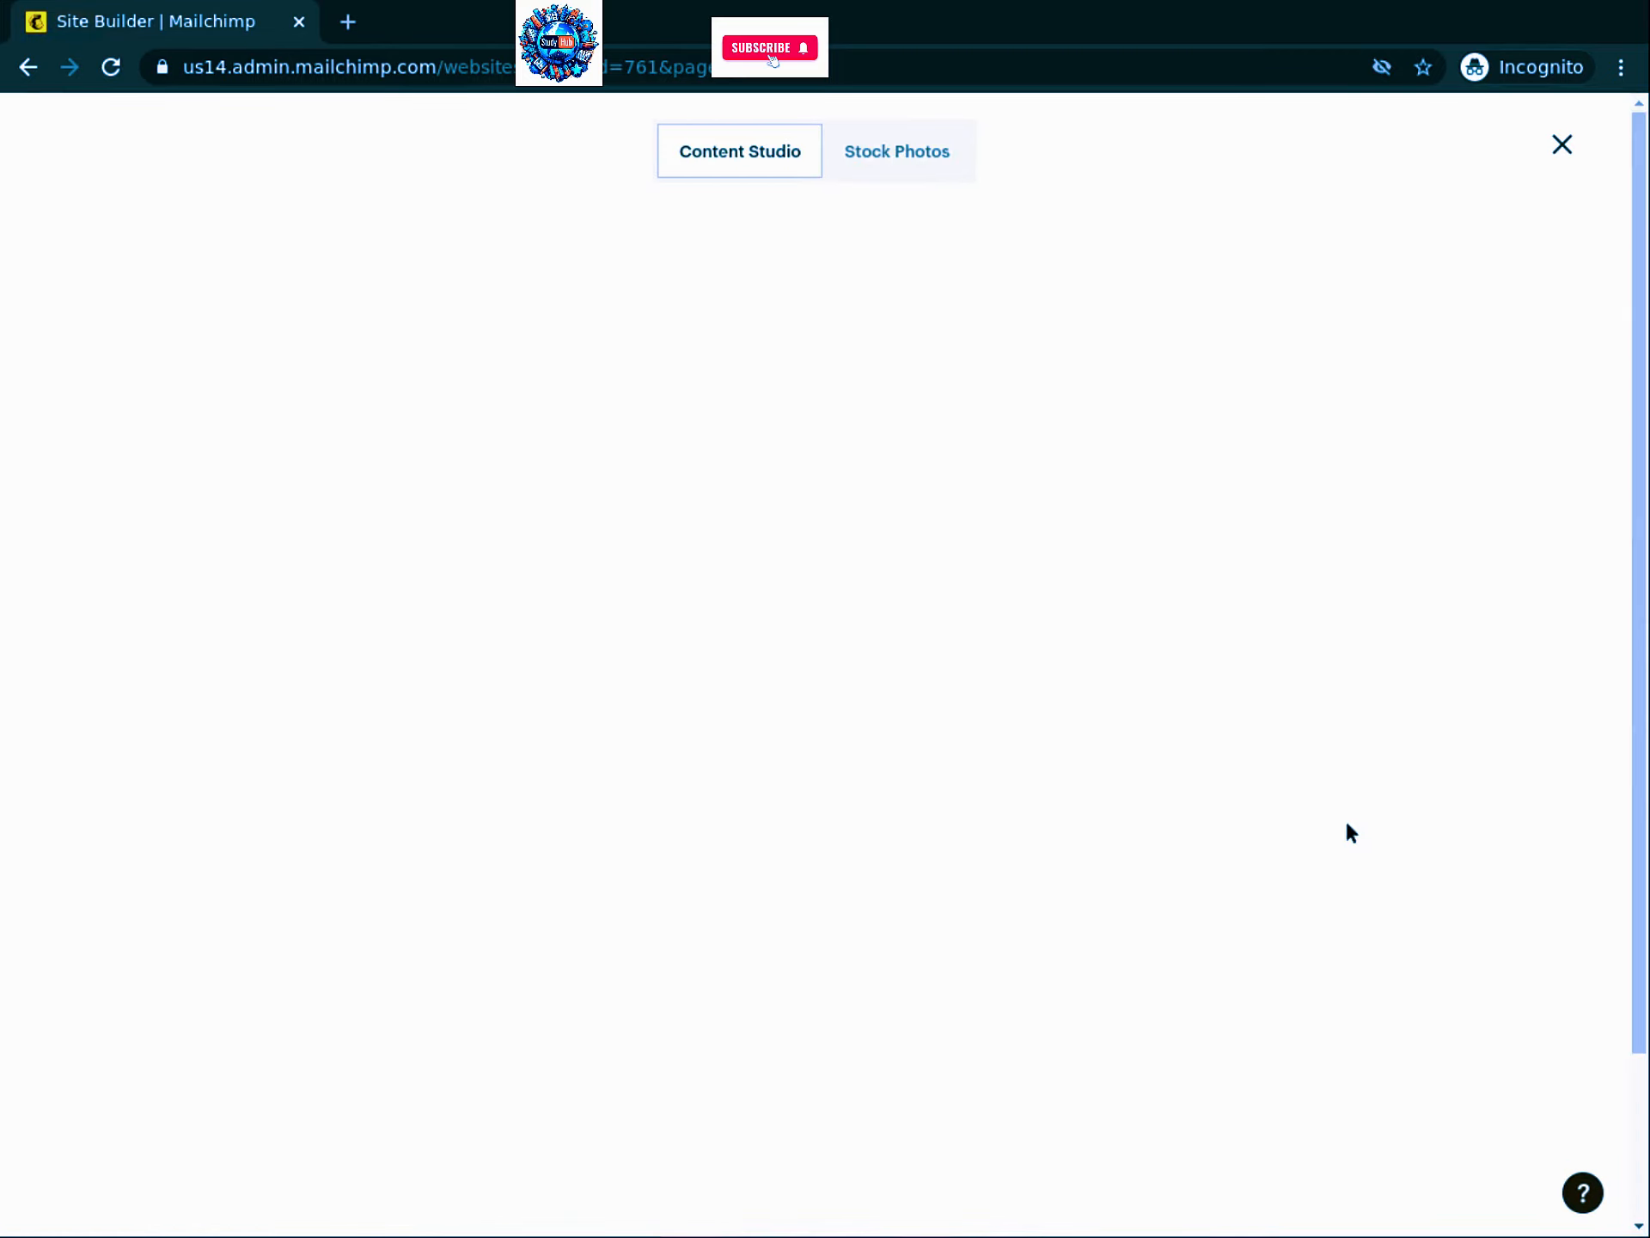
left_click(907, 162)
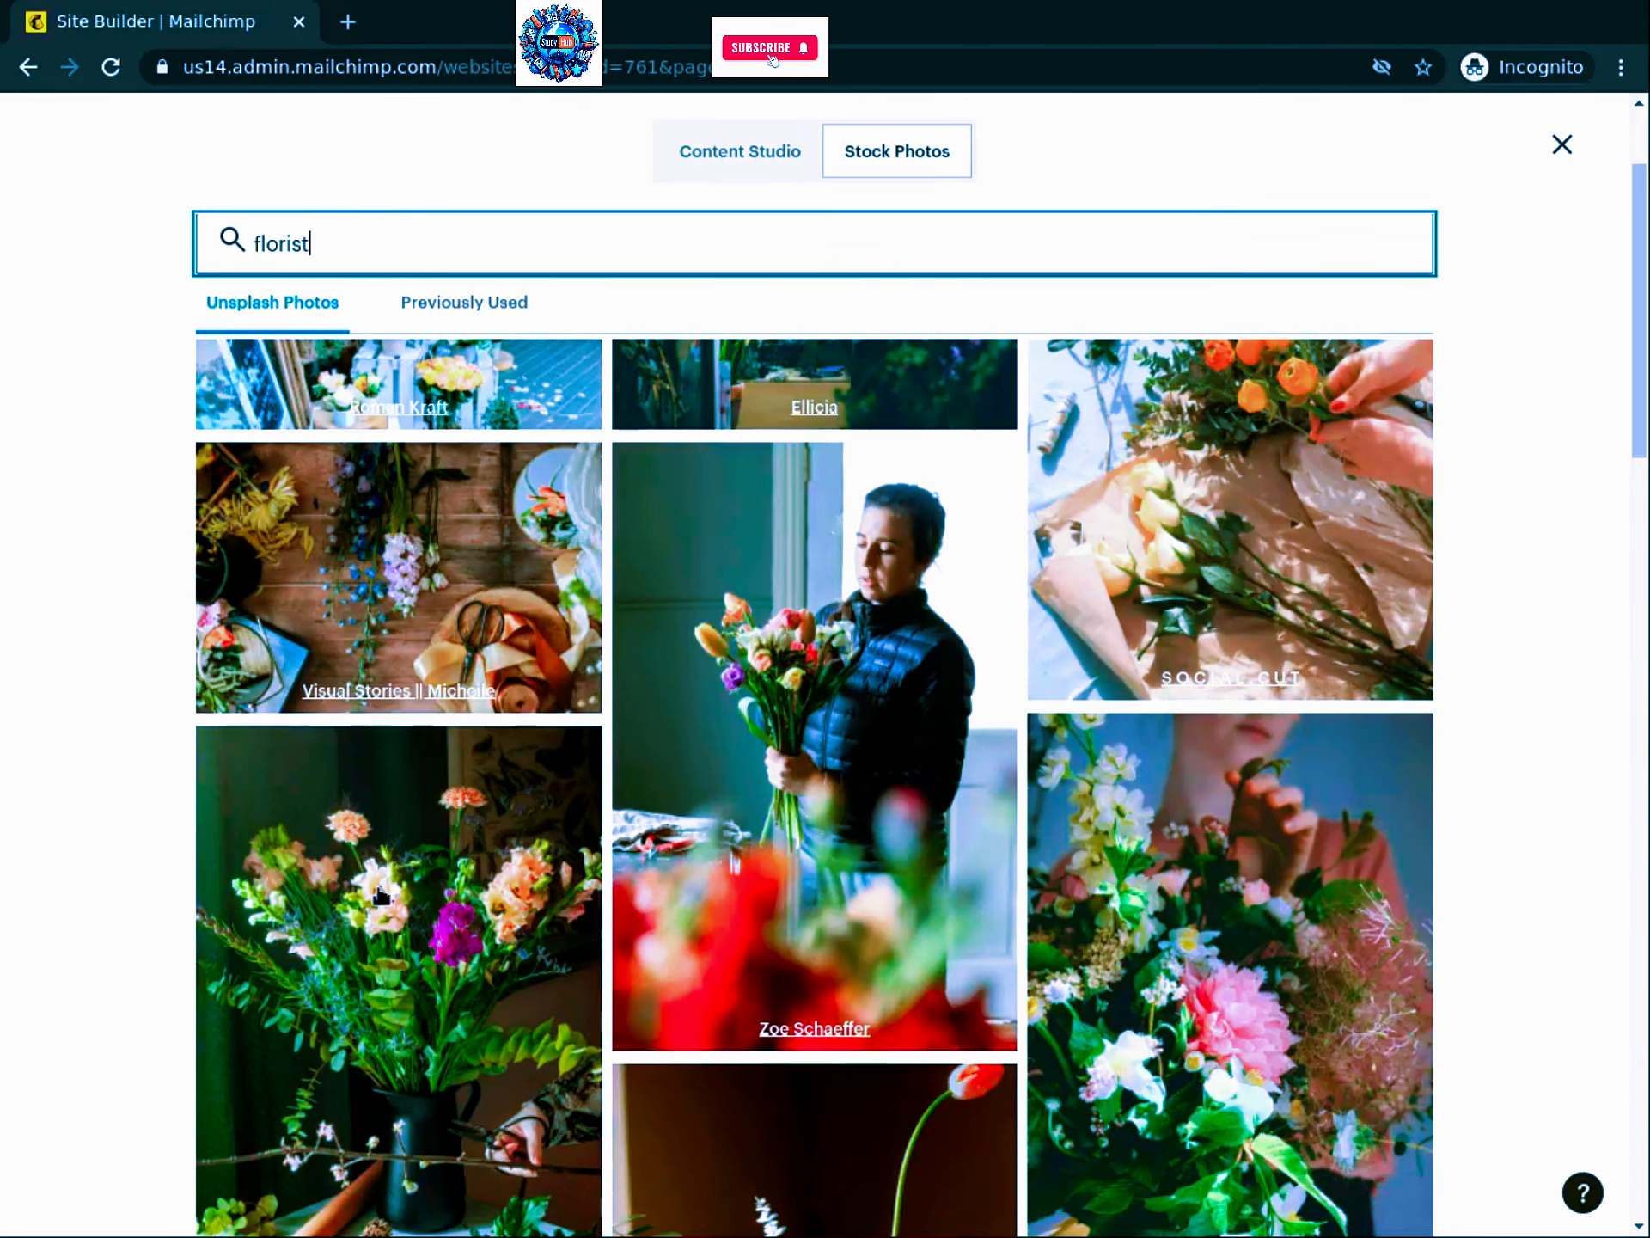
left_click(530, 1211)
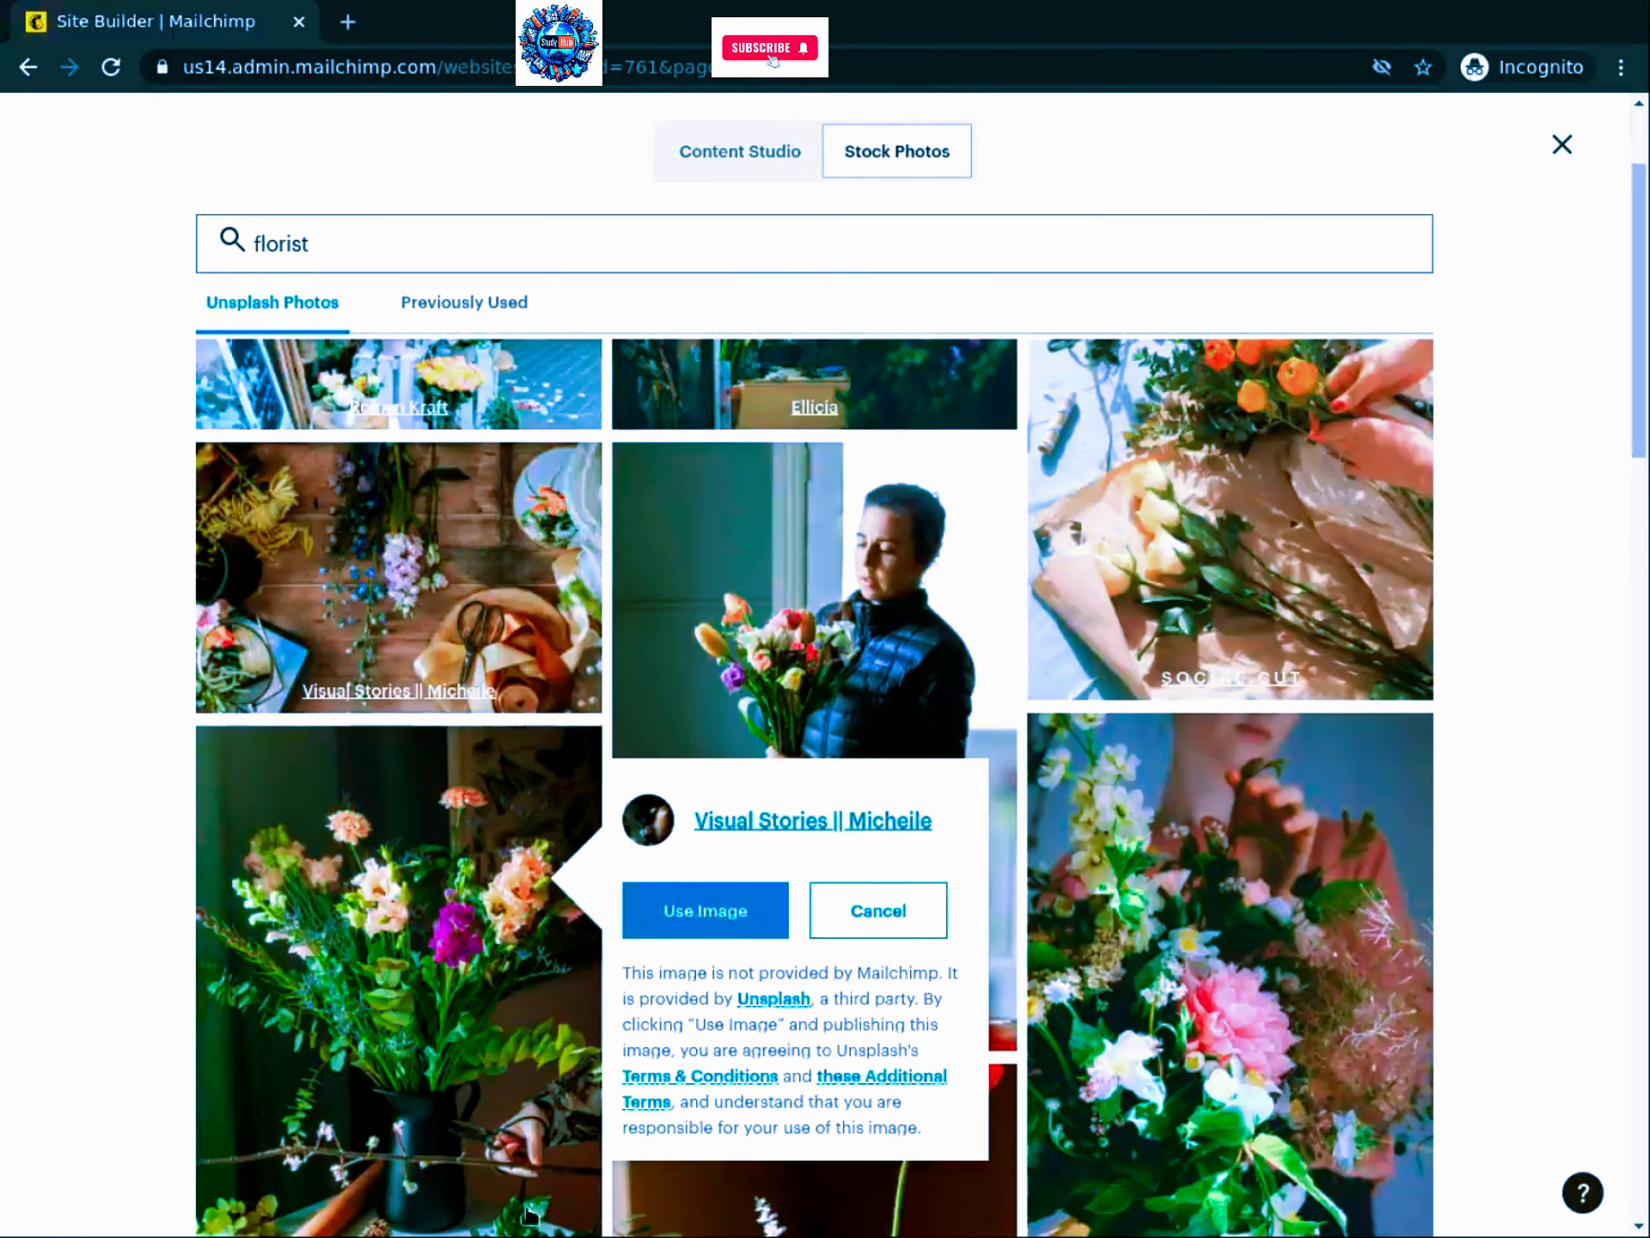
left_click(692, 918)
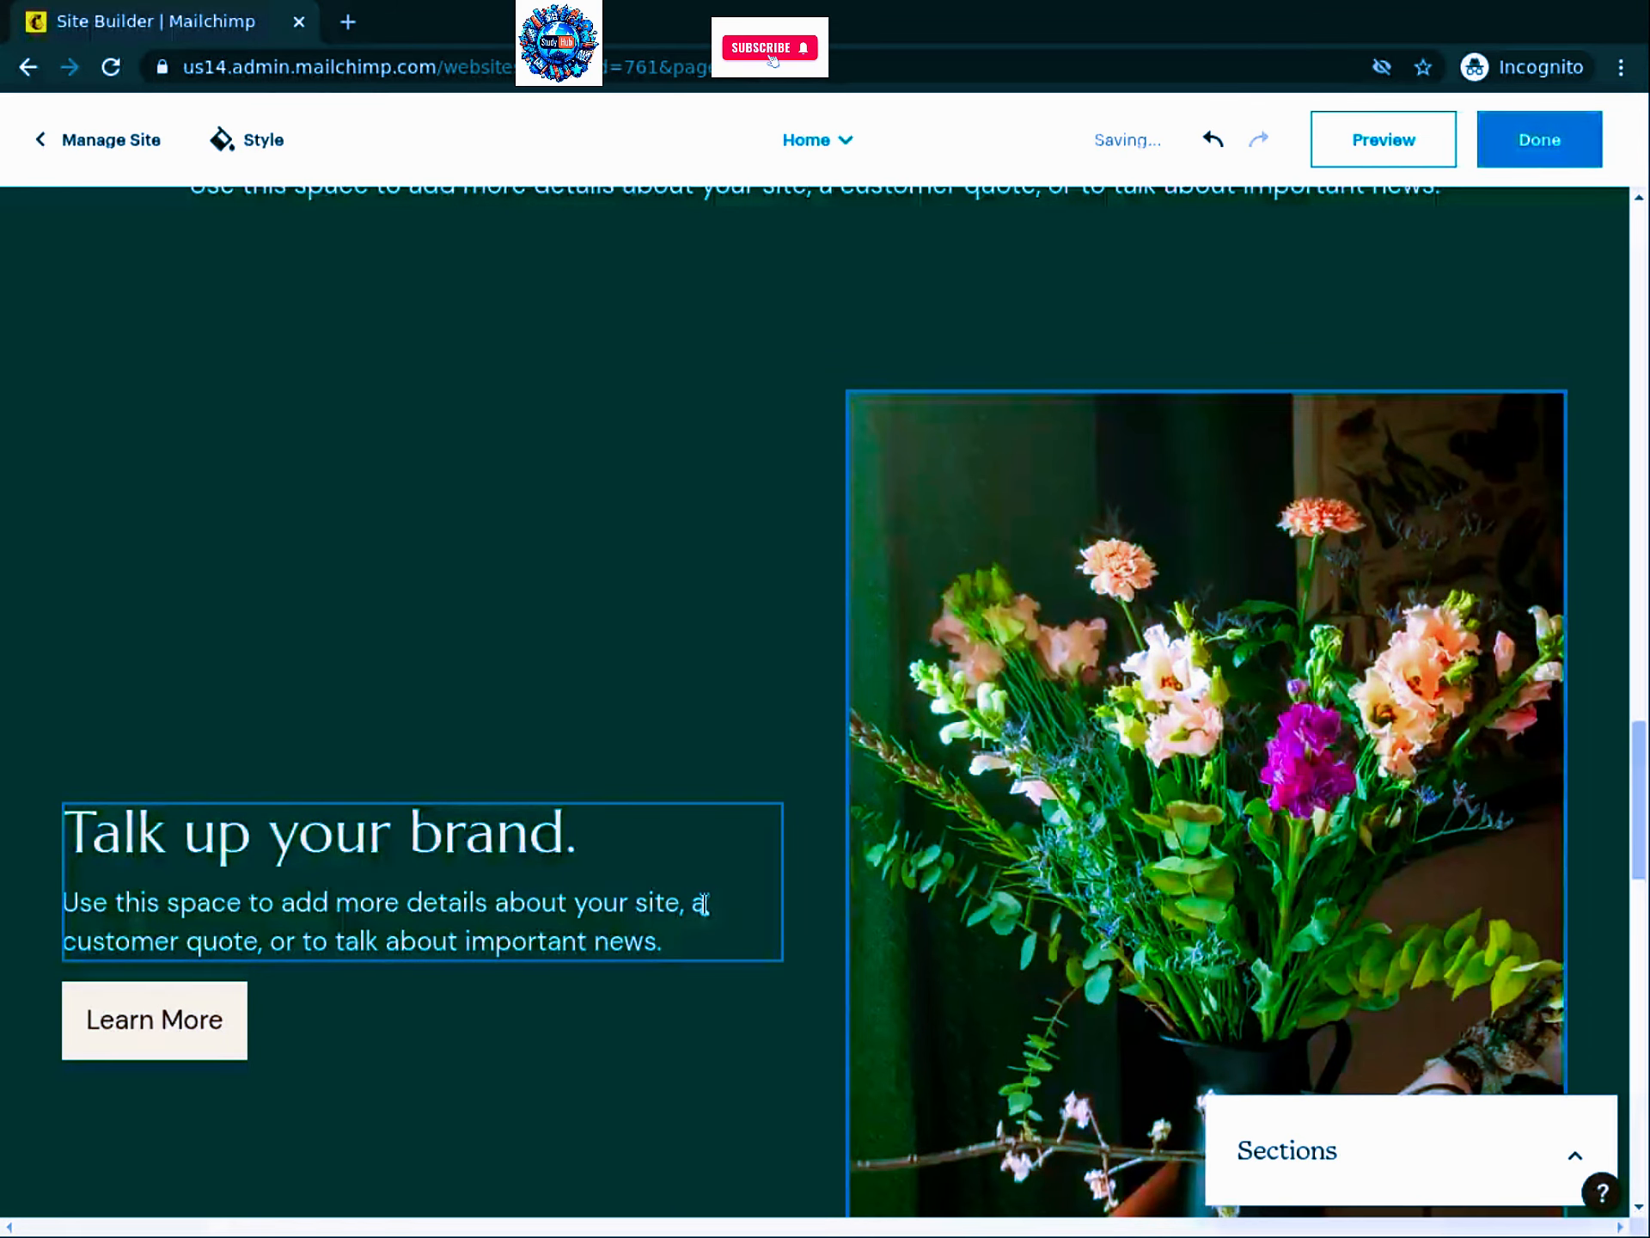
Step: Delete the following Text & Image section from the Home page
scroll(799, 597, "down", 1)
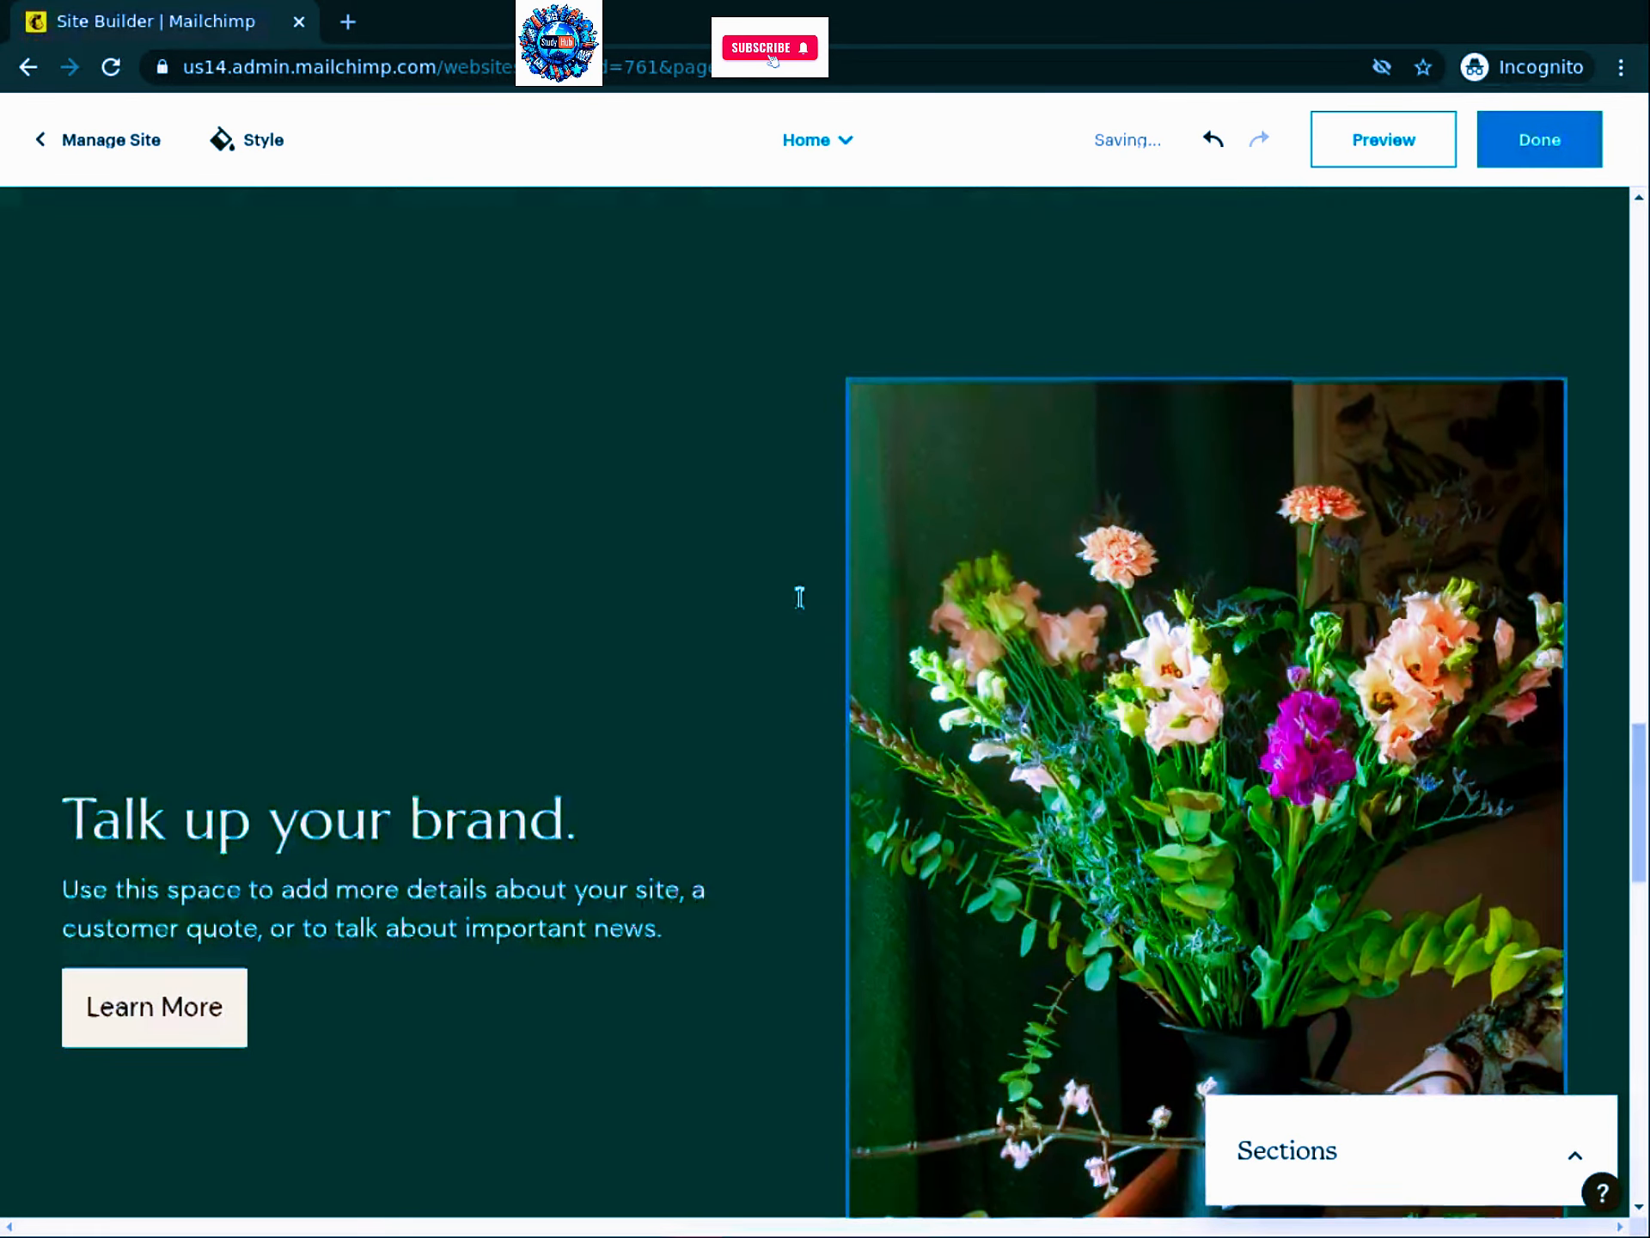
scroll(799, 598, "down", 10)
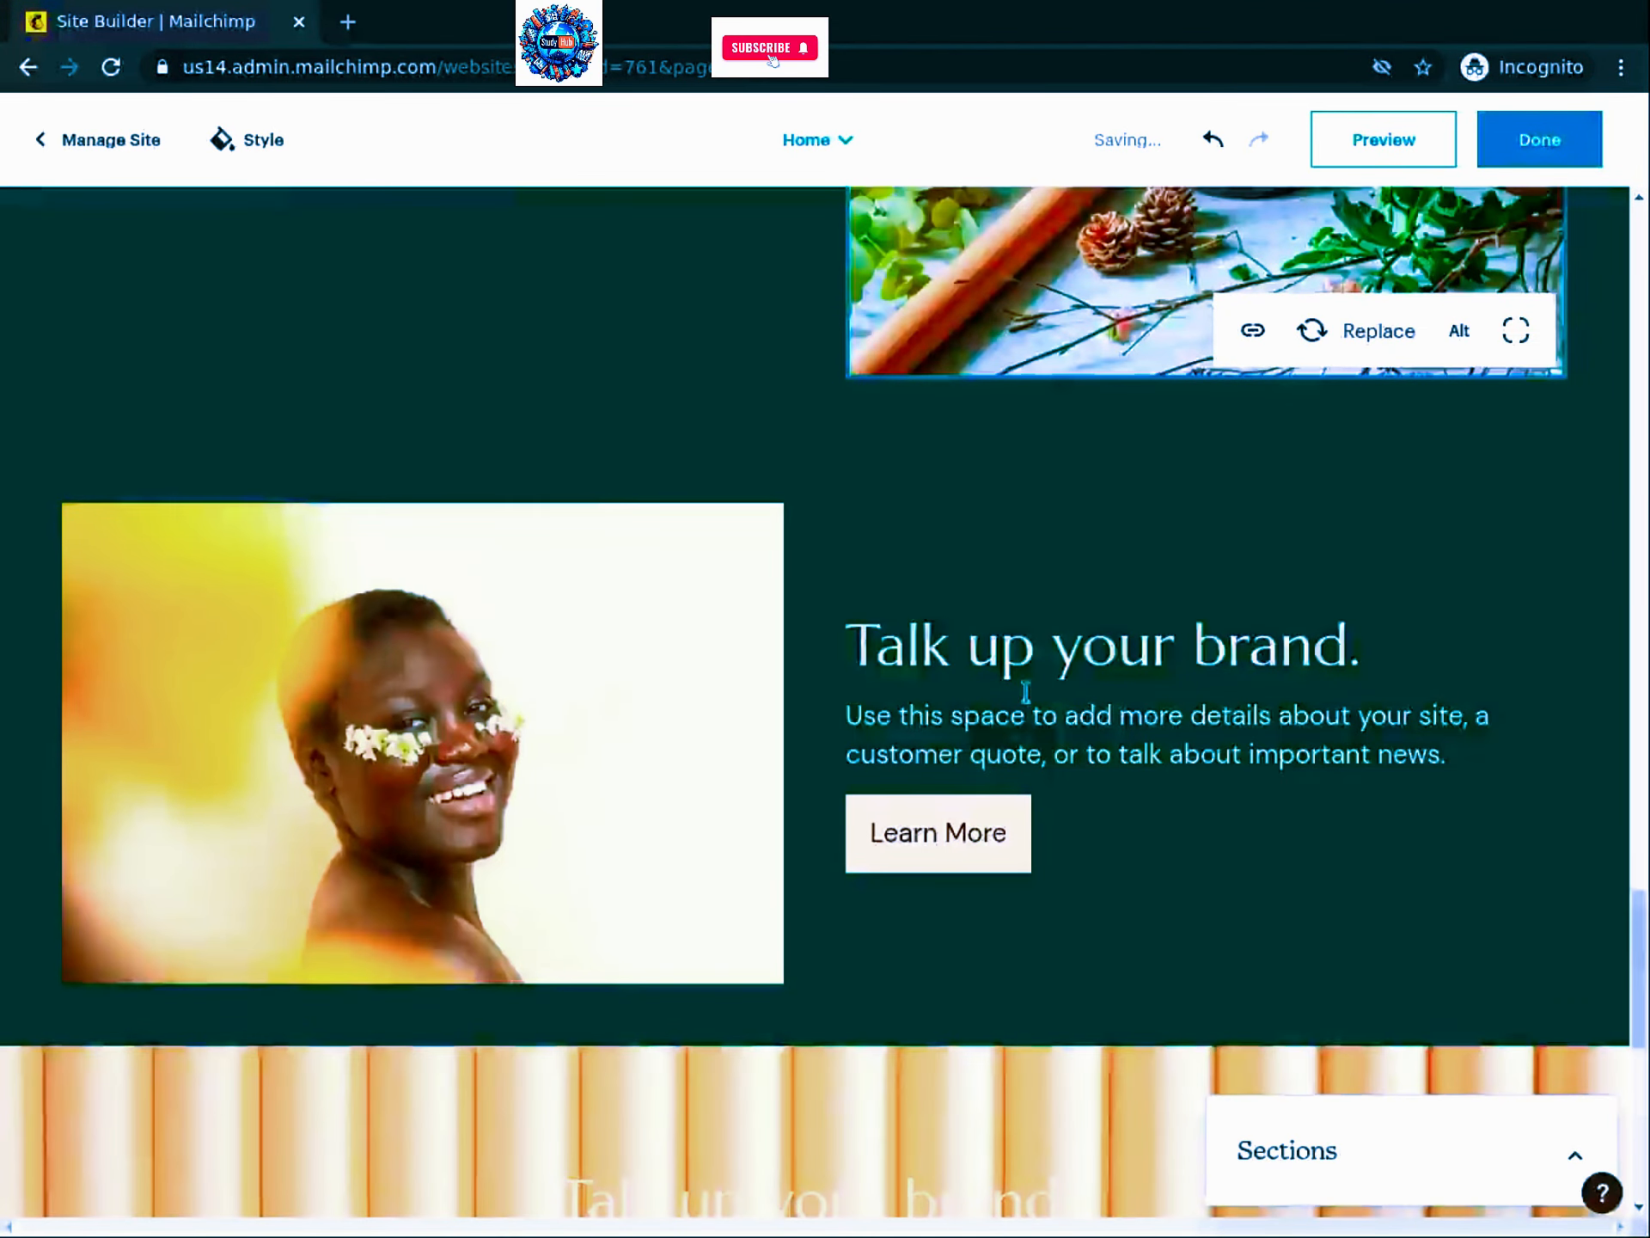
left_click(842, 521)
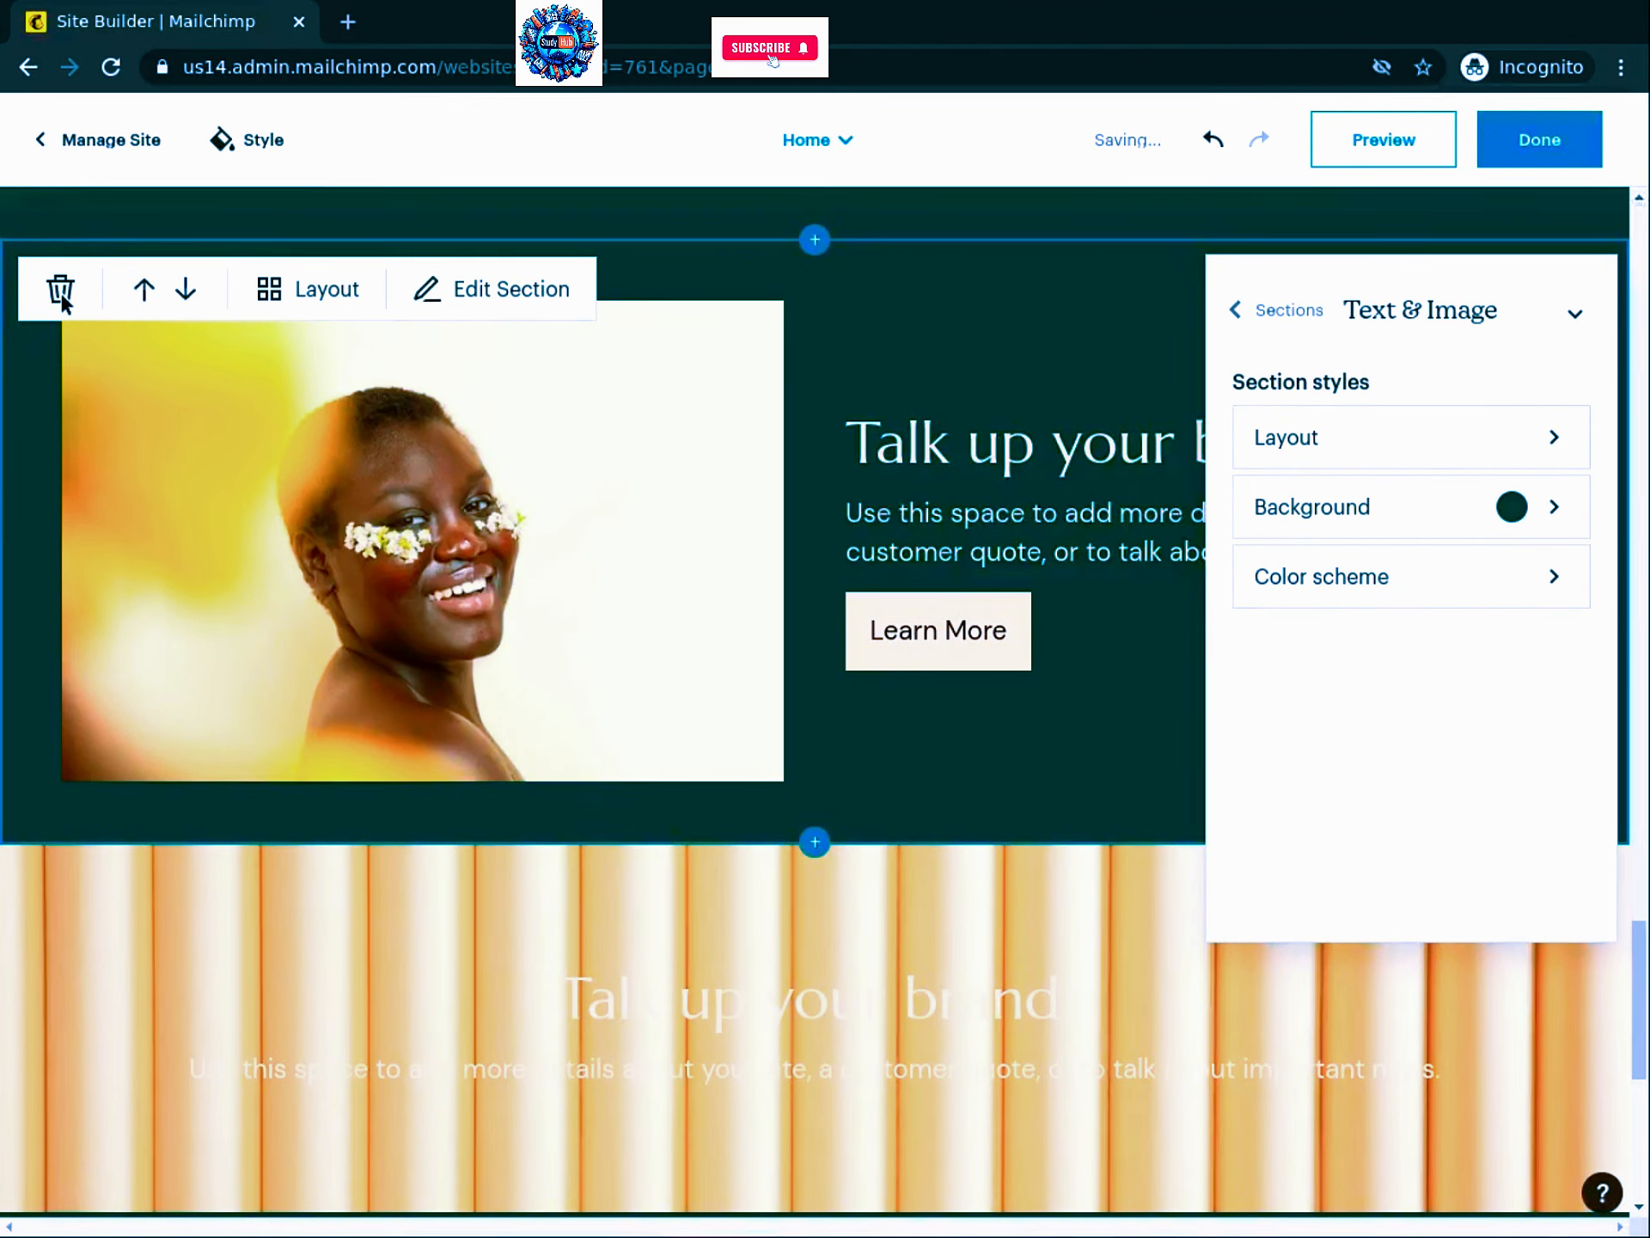
left_click(61, 292)
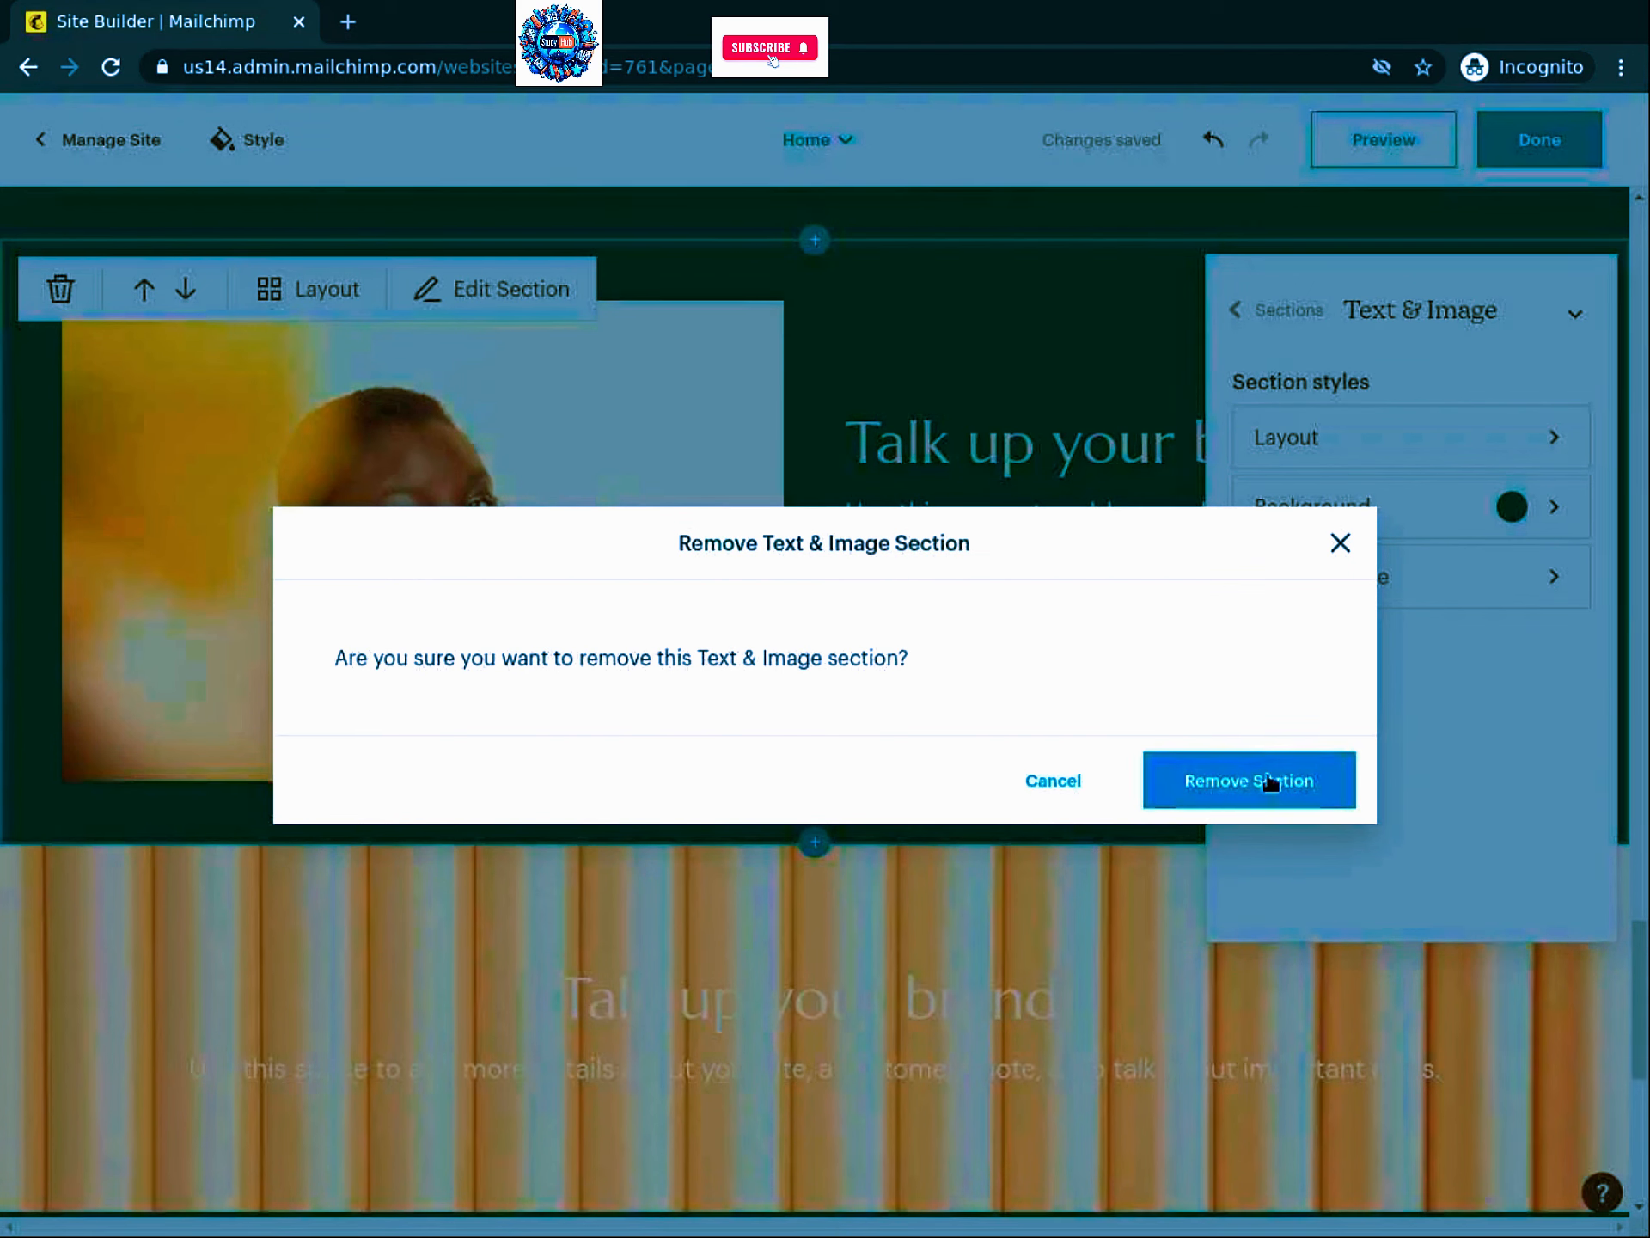
left_click(1270, 782)
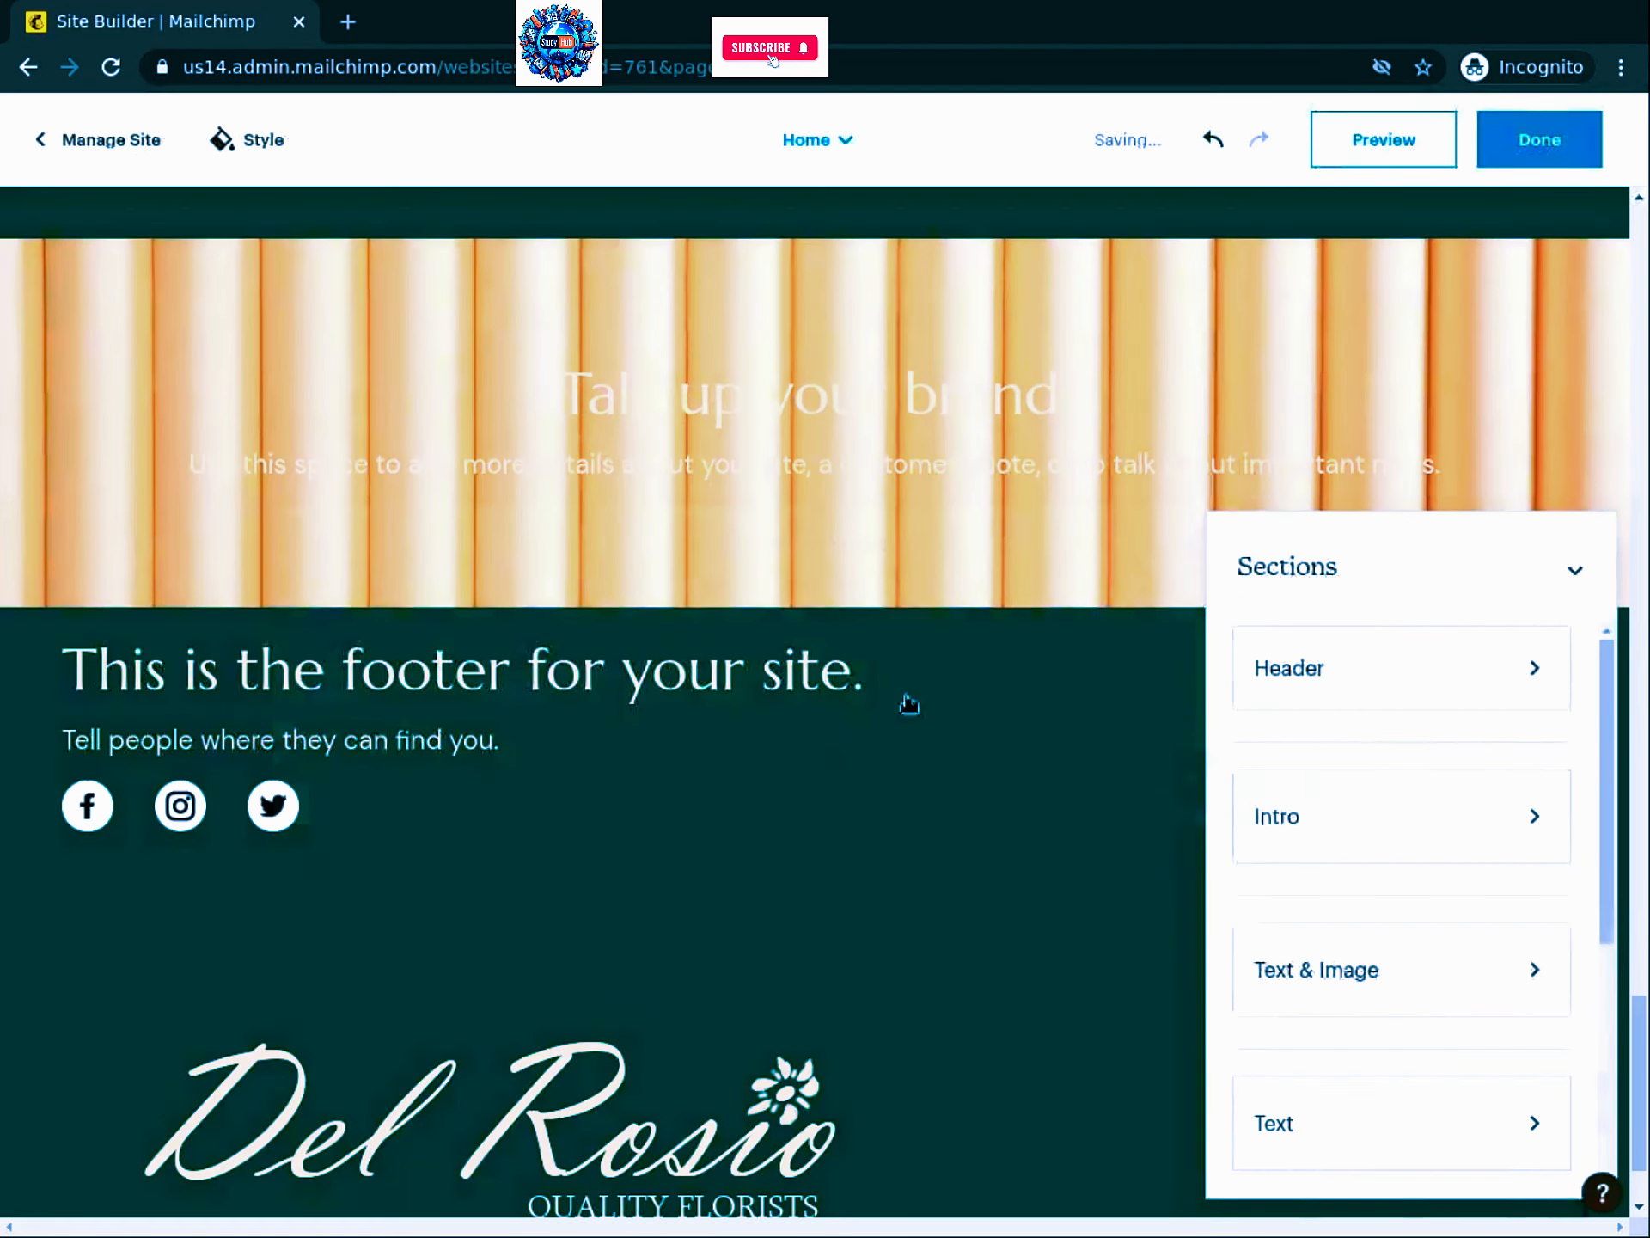
Step: Search stock photos for 'flowers' and set the sunflower photo as the striped section's background
mouse_move(120, 528)
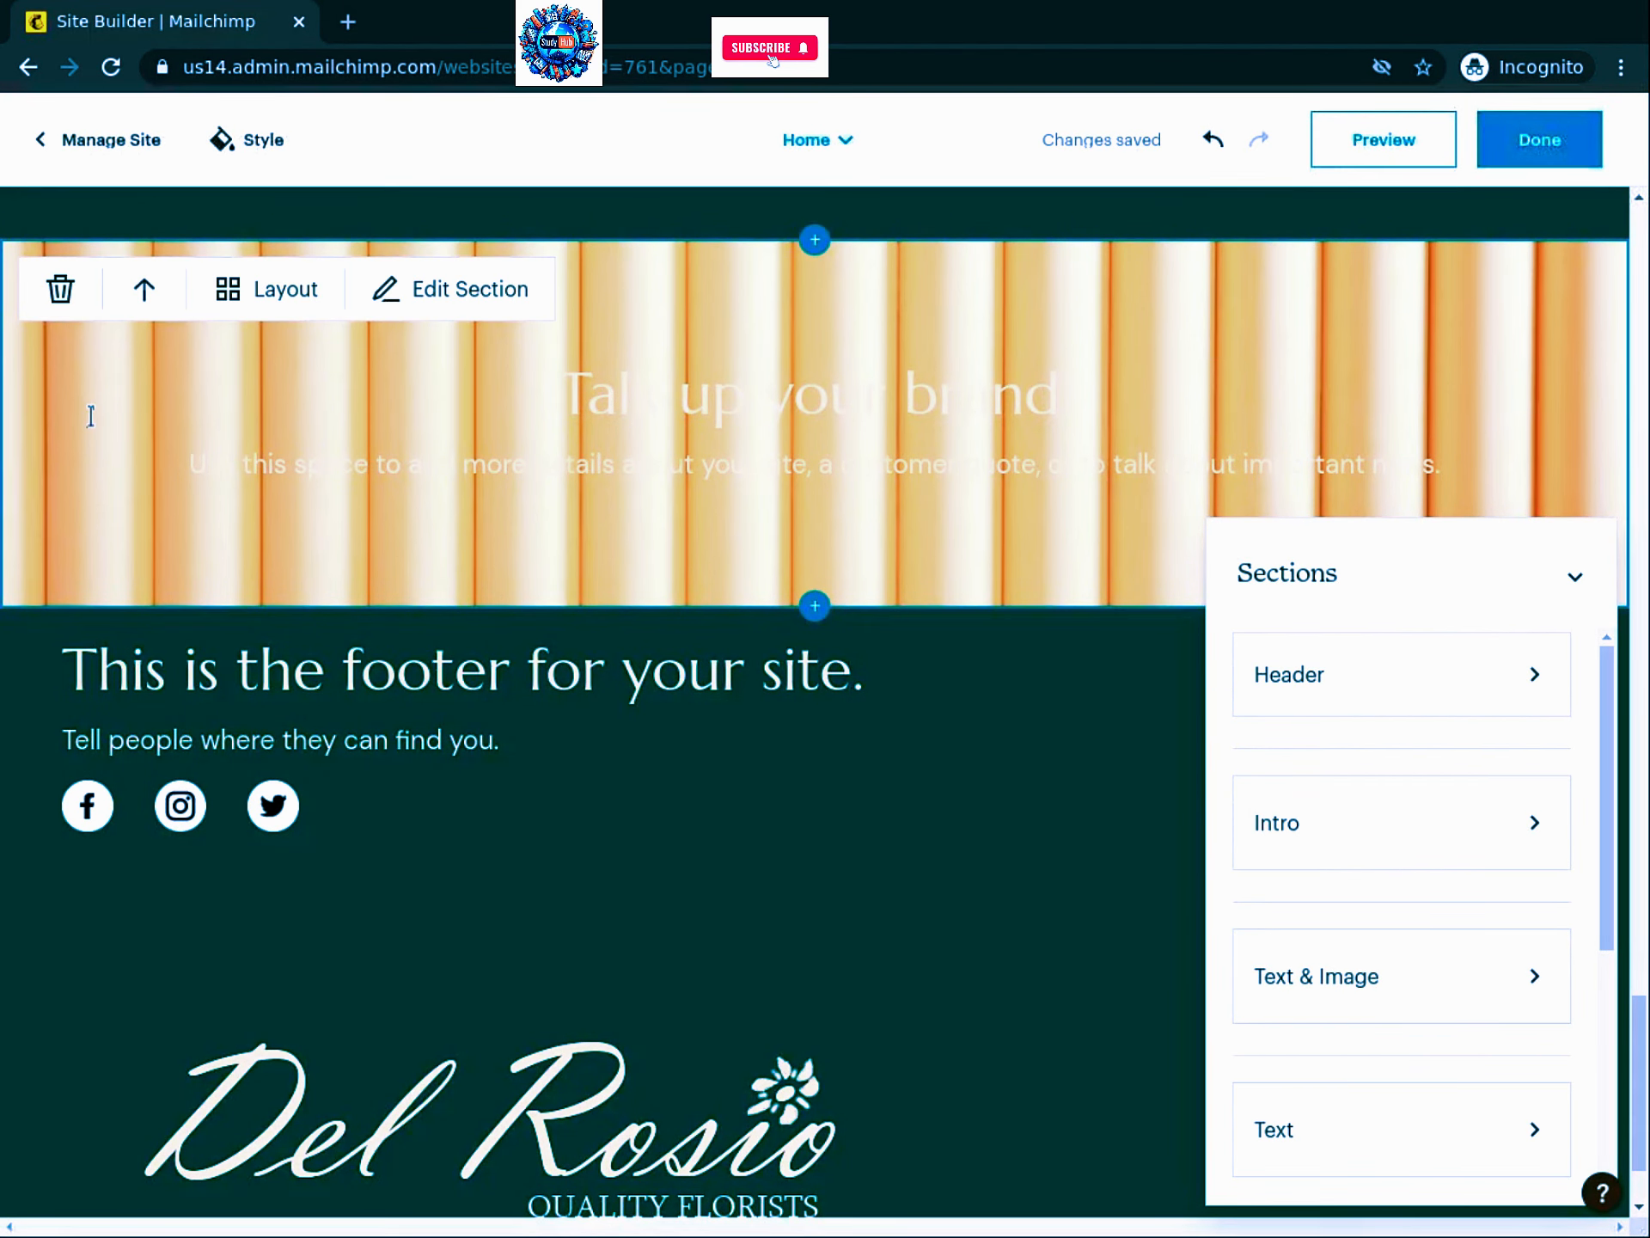
left_click(813, 401)
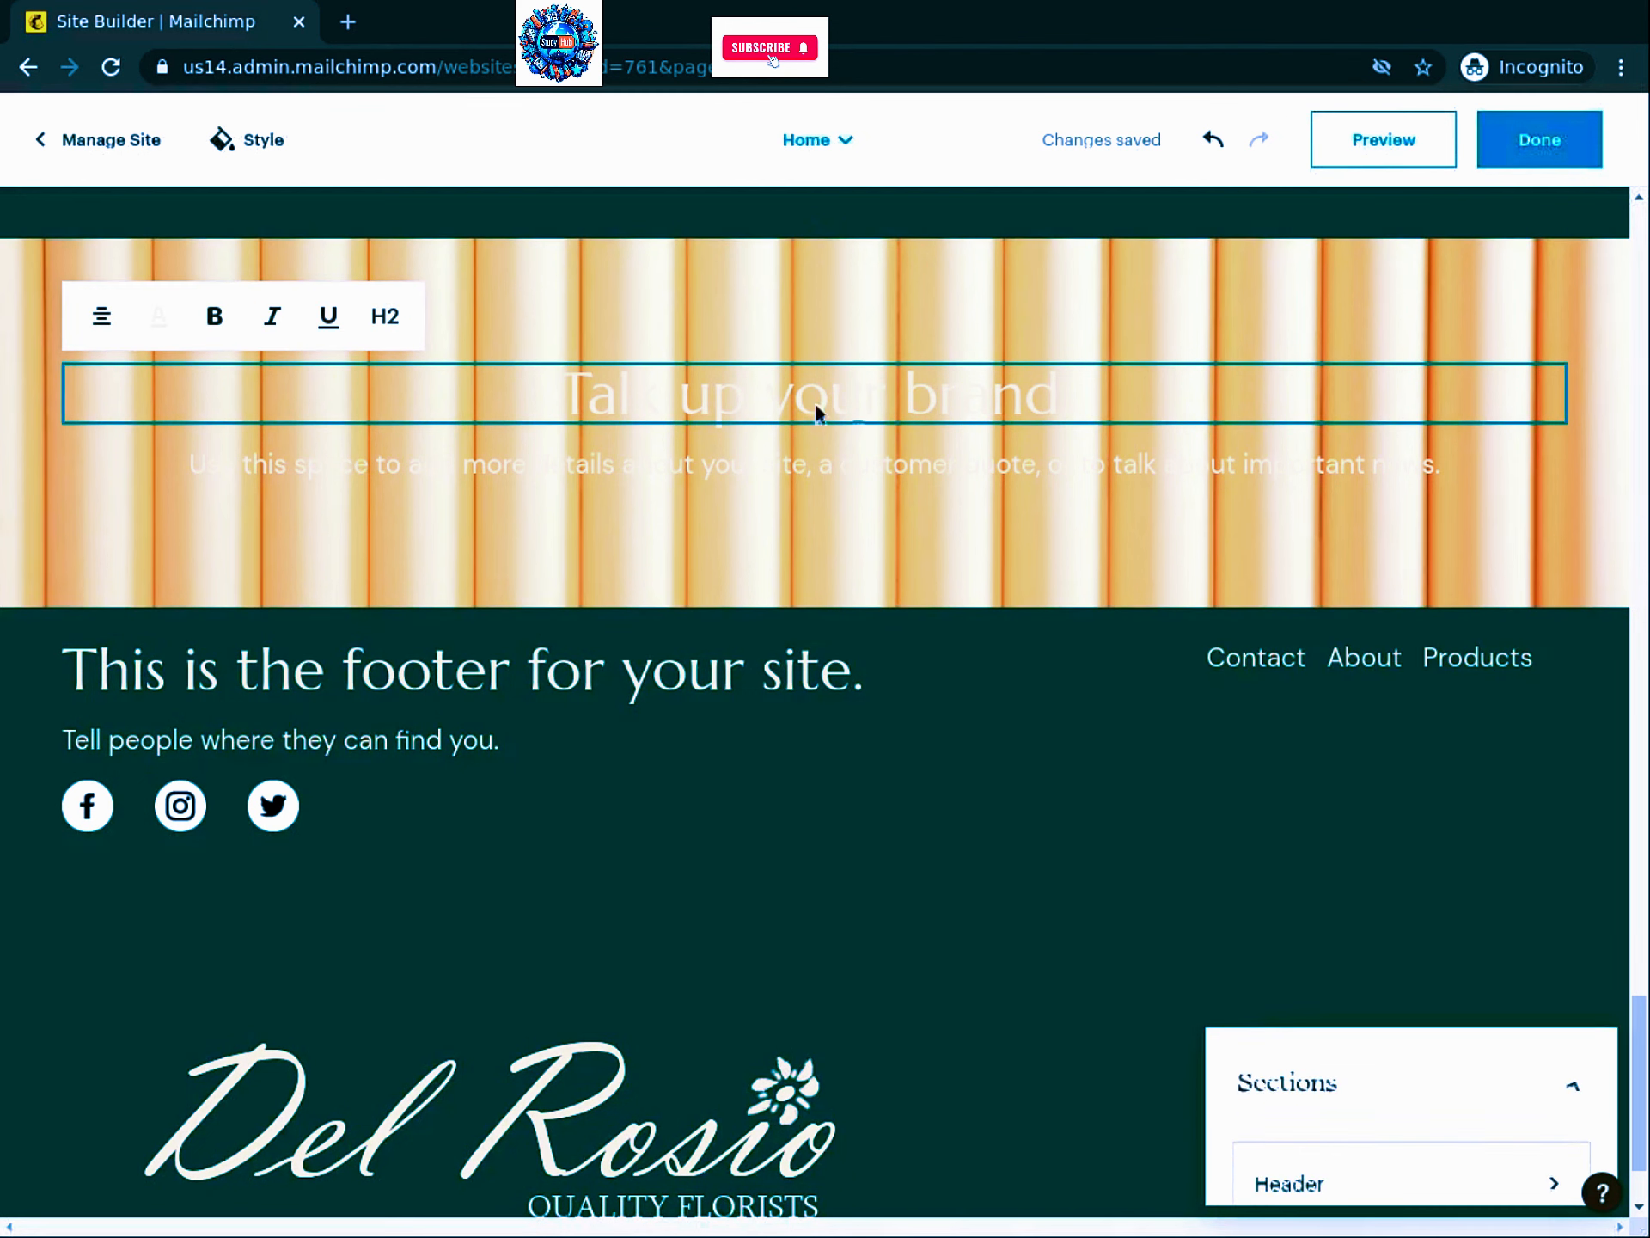
left_click(860, 321)
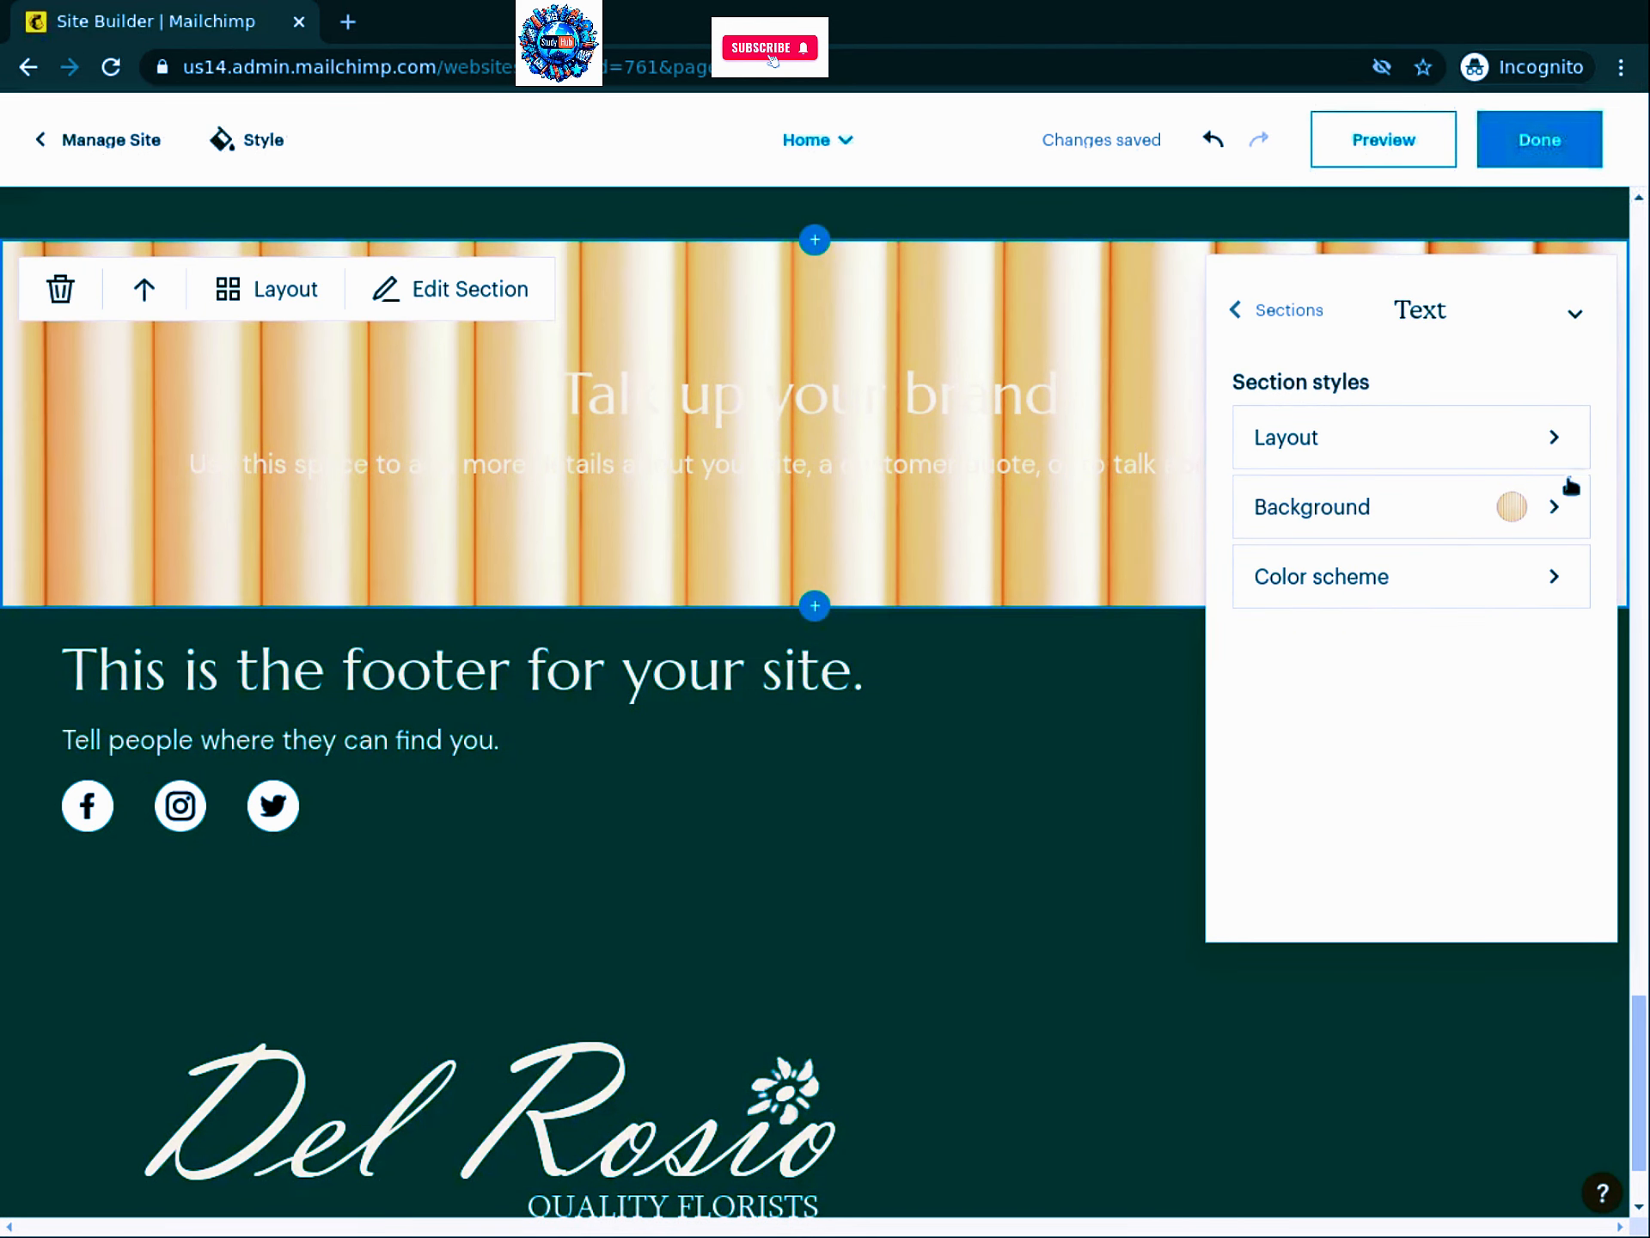
left_click(1514, 512)
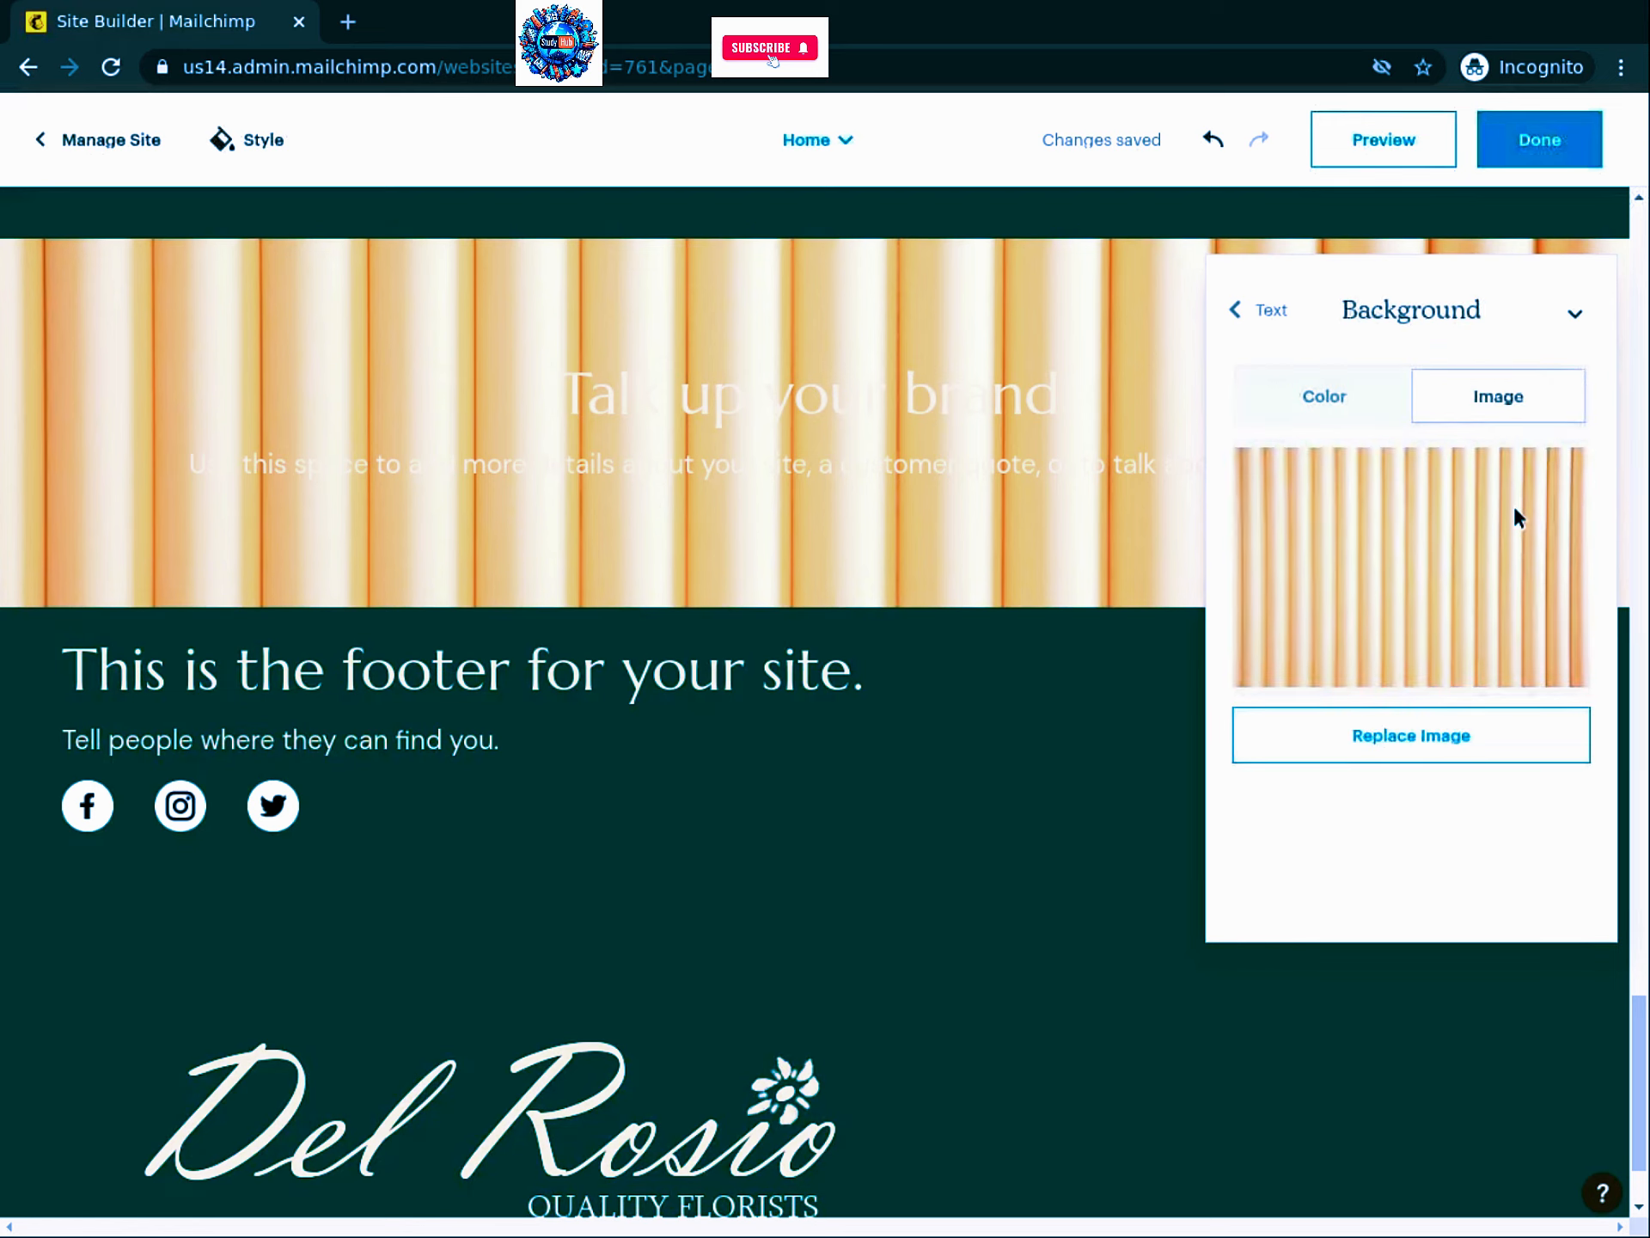
left_click(1410, 735)
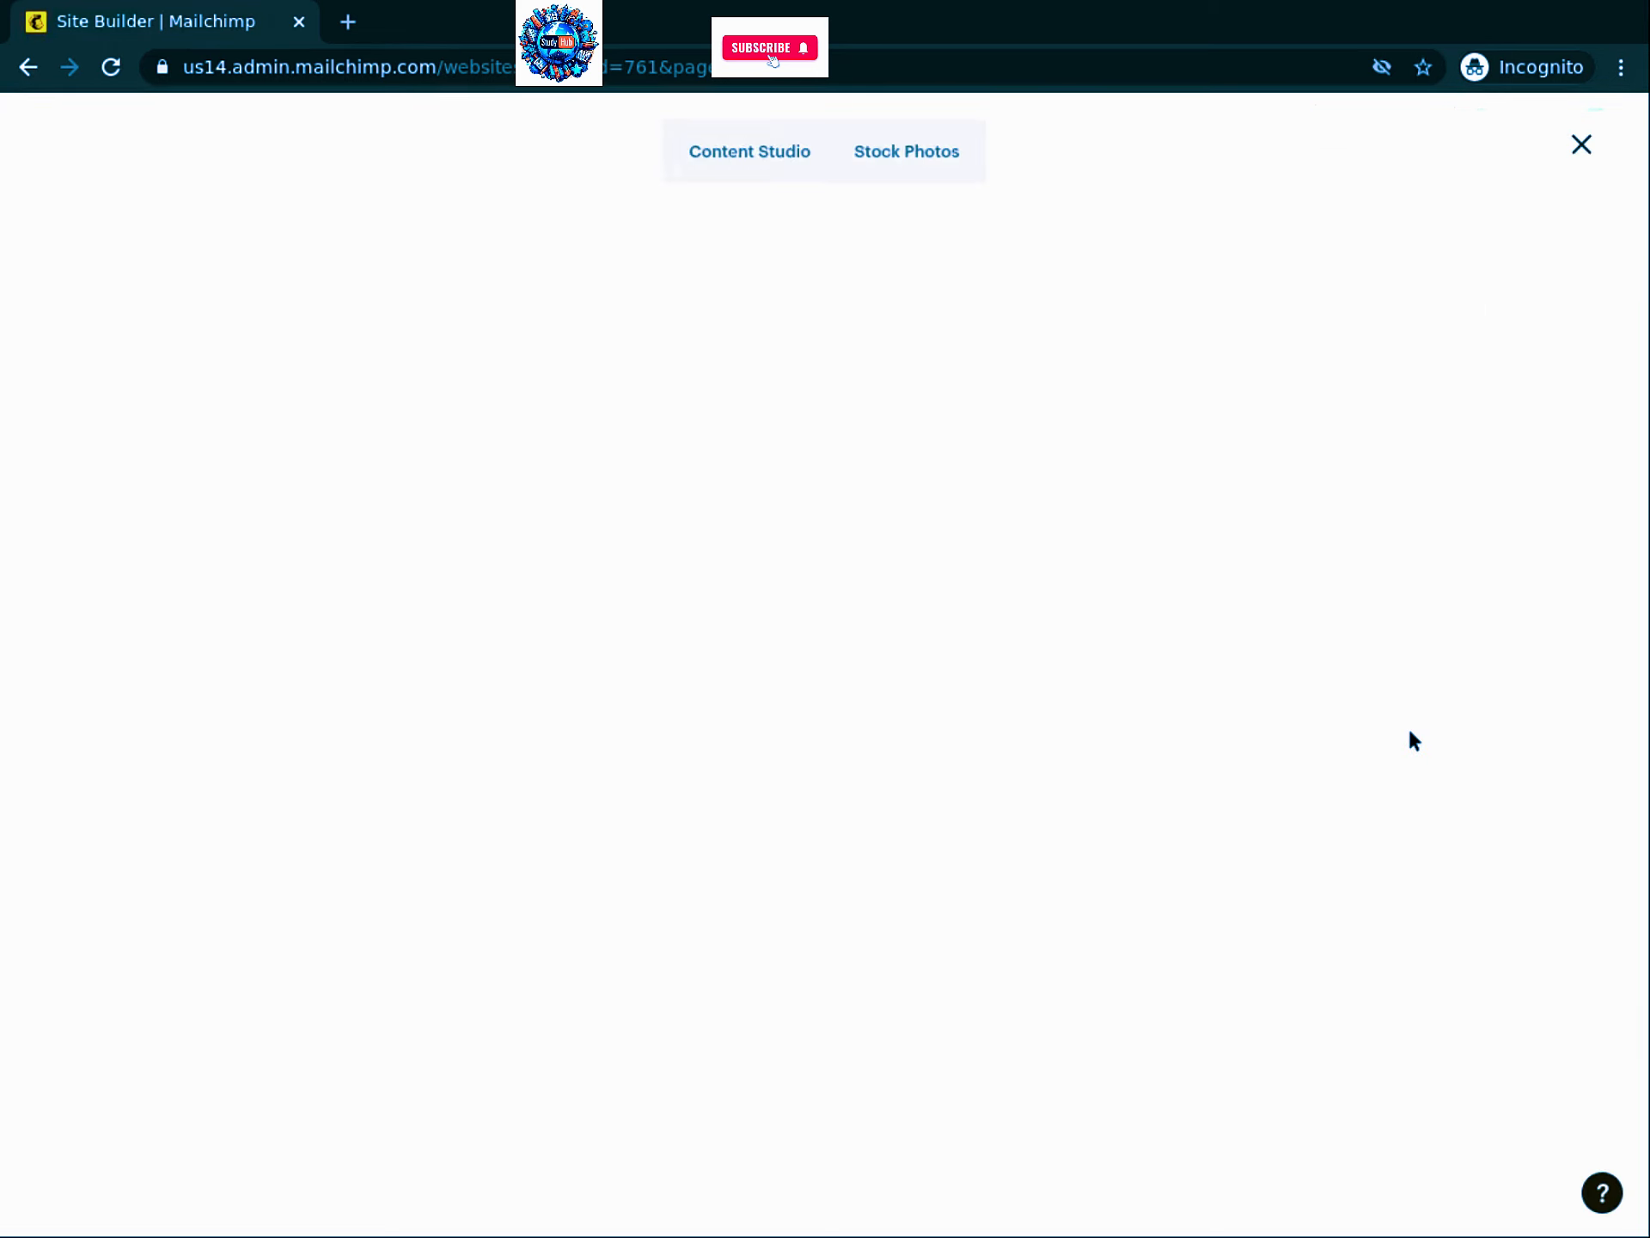
left_click(917, 155)
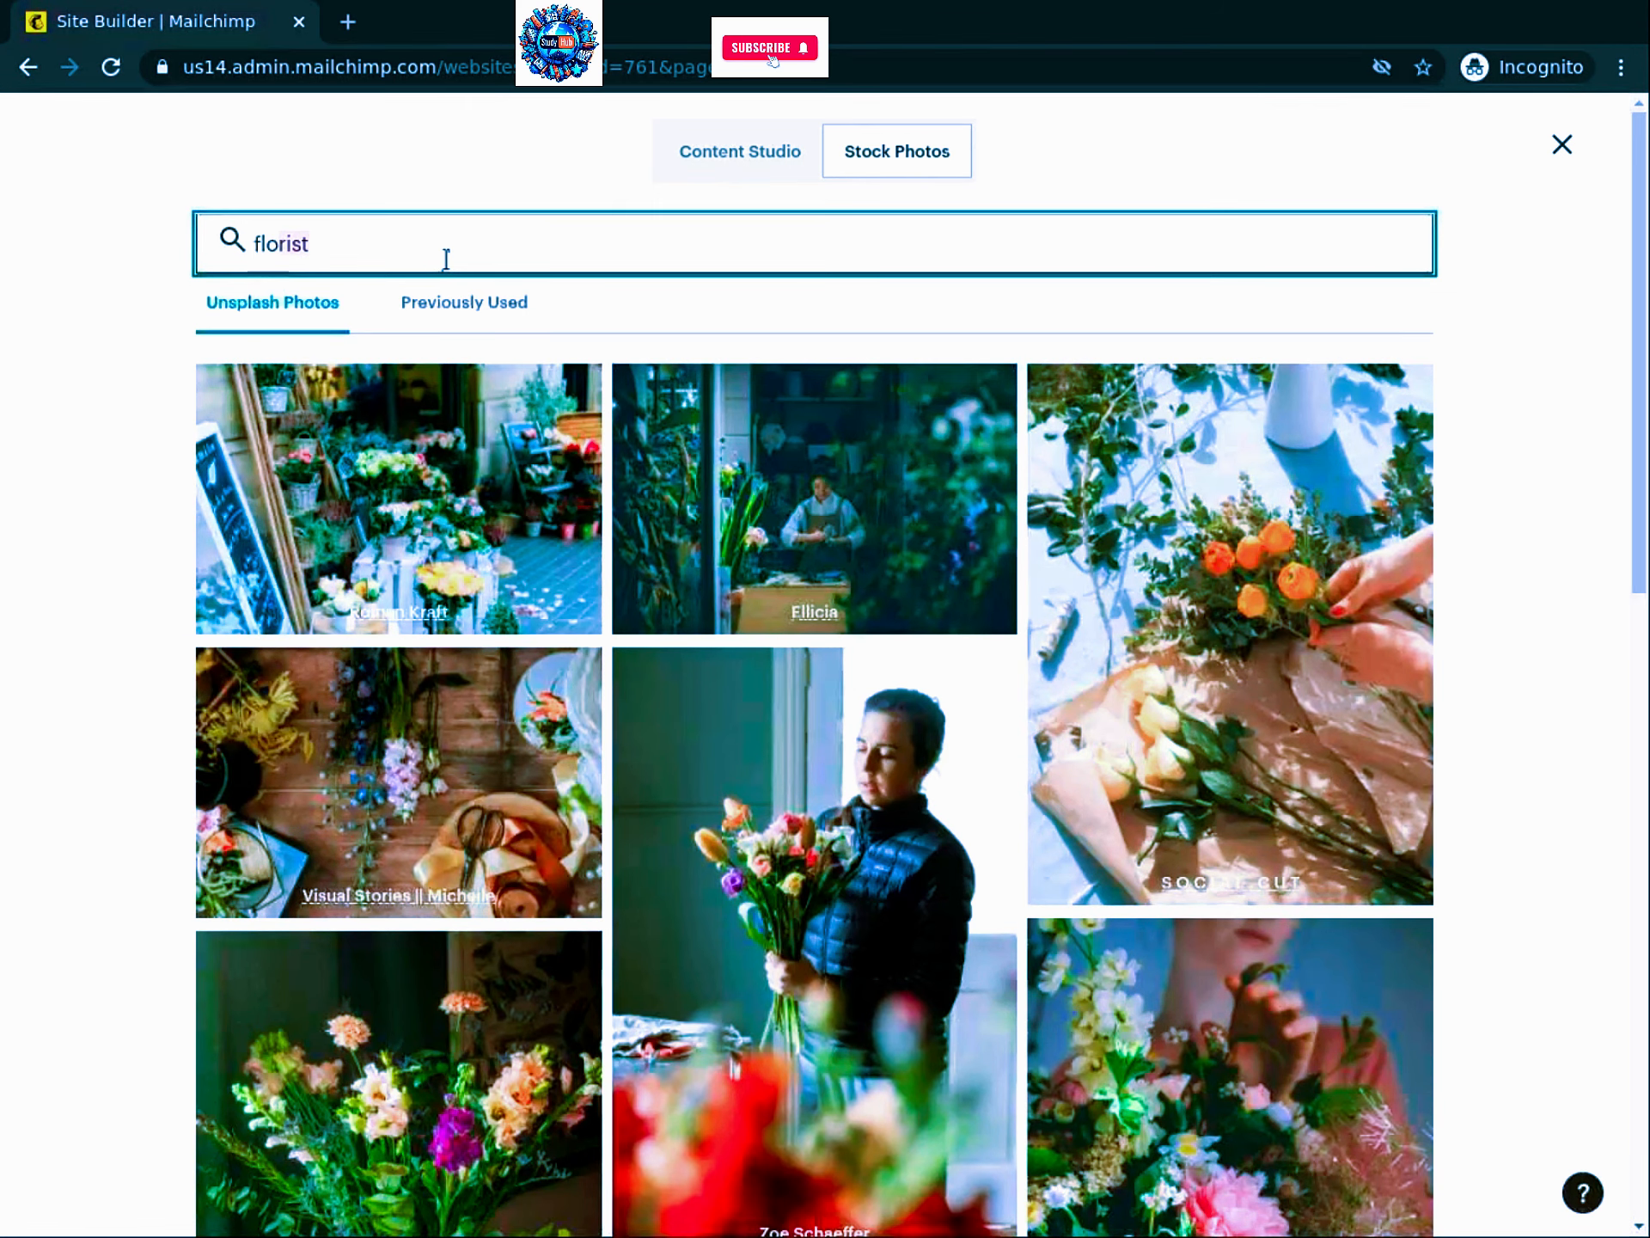
key("BackSpace")
key("BackSpace")
key("BackSpace")
key("BackSpace")
type("we")
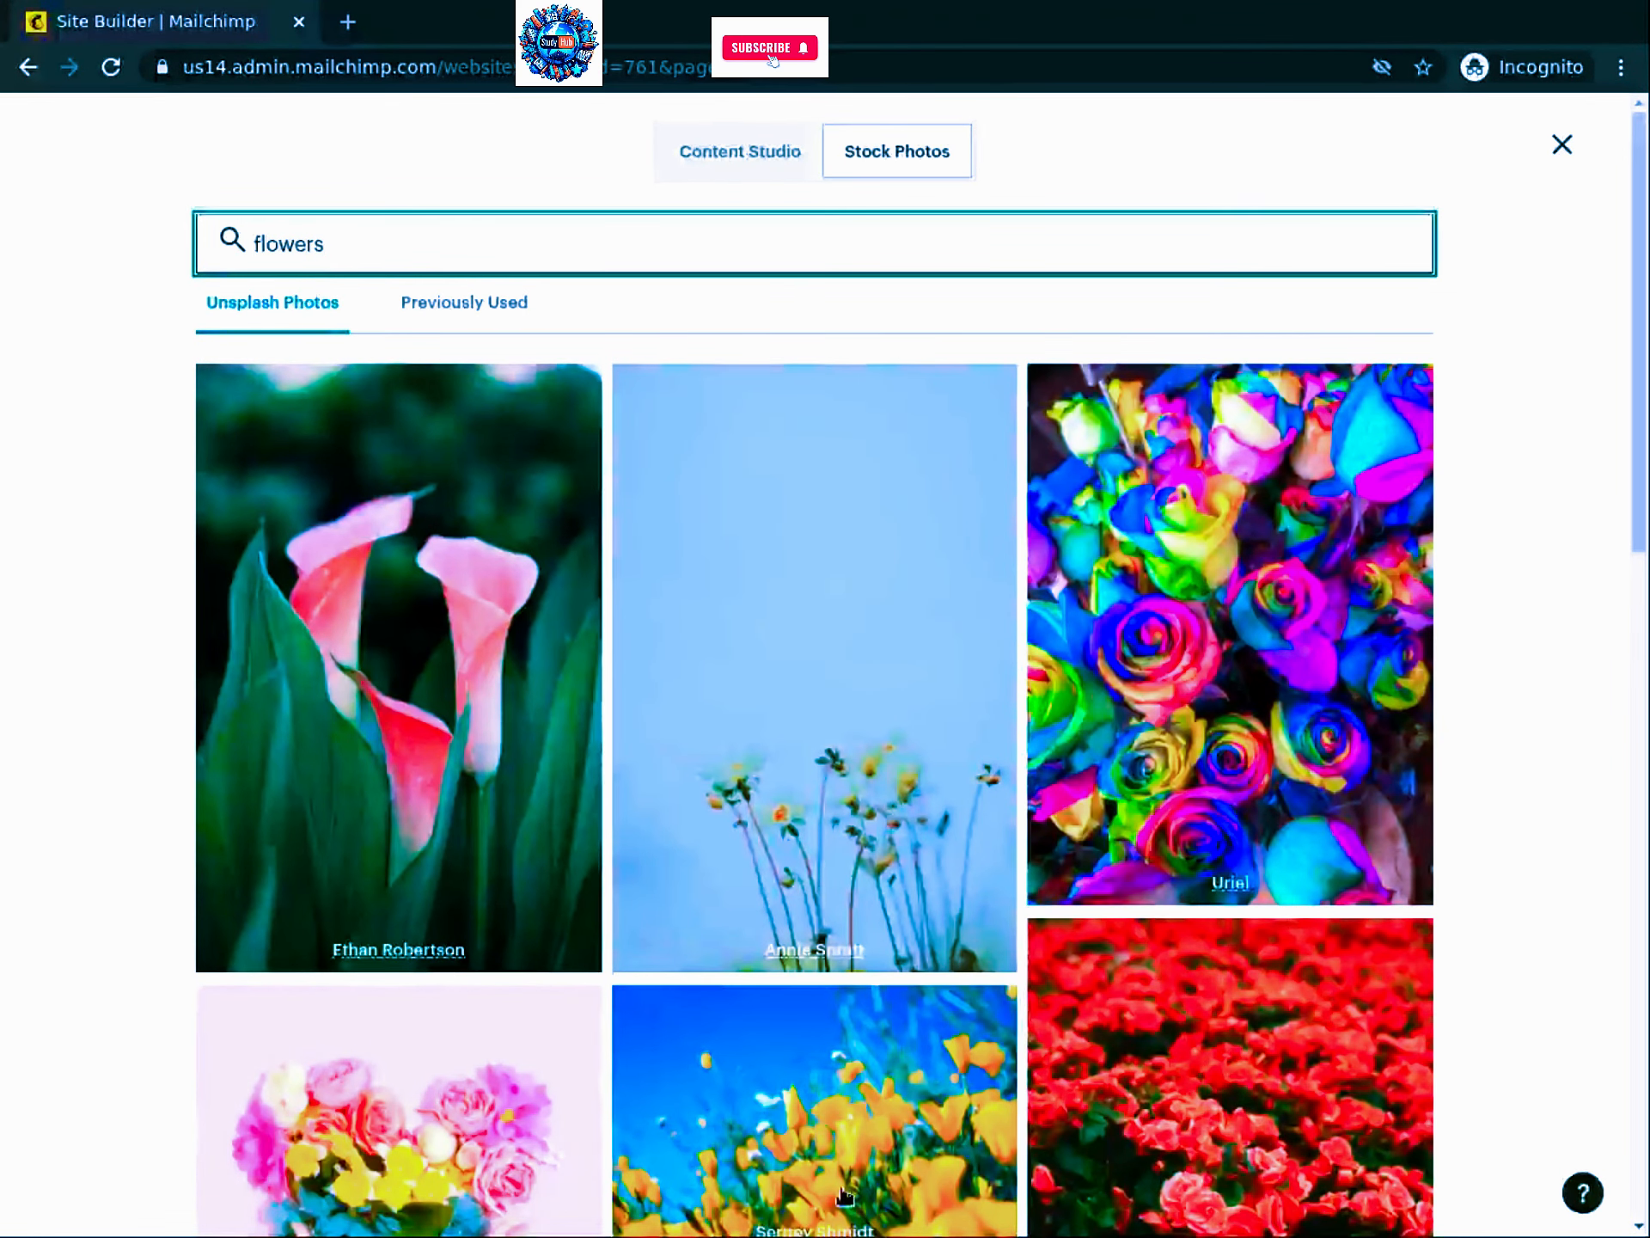
scroll(497, 424, "down", 10)
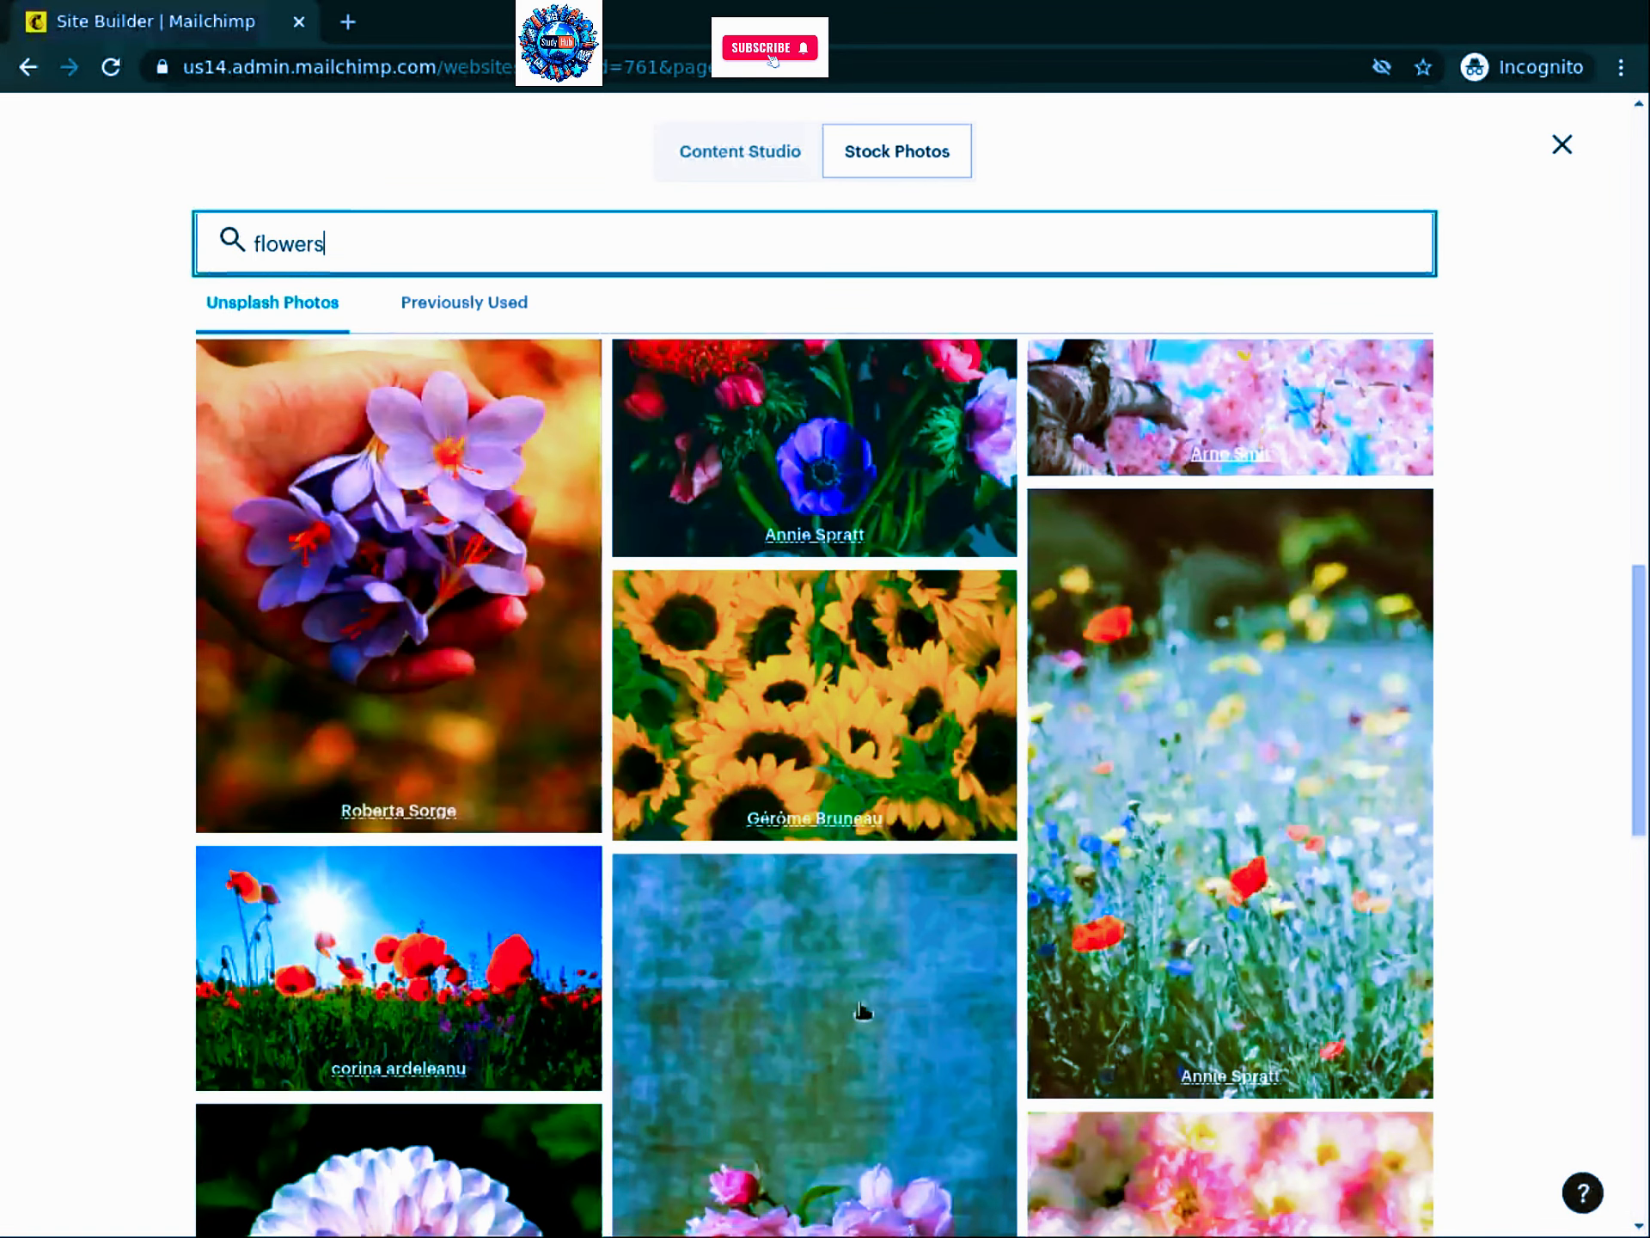
left_click(786, 657)
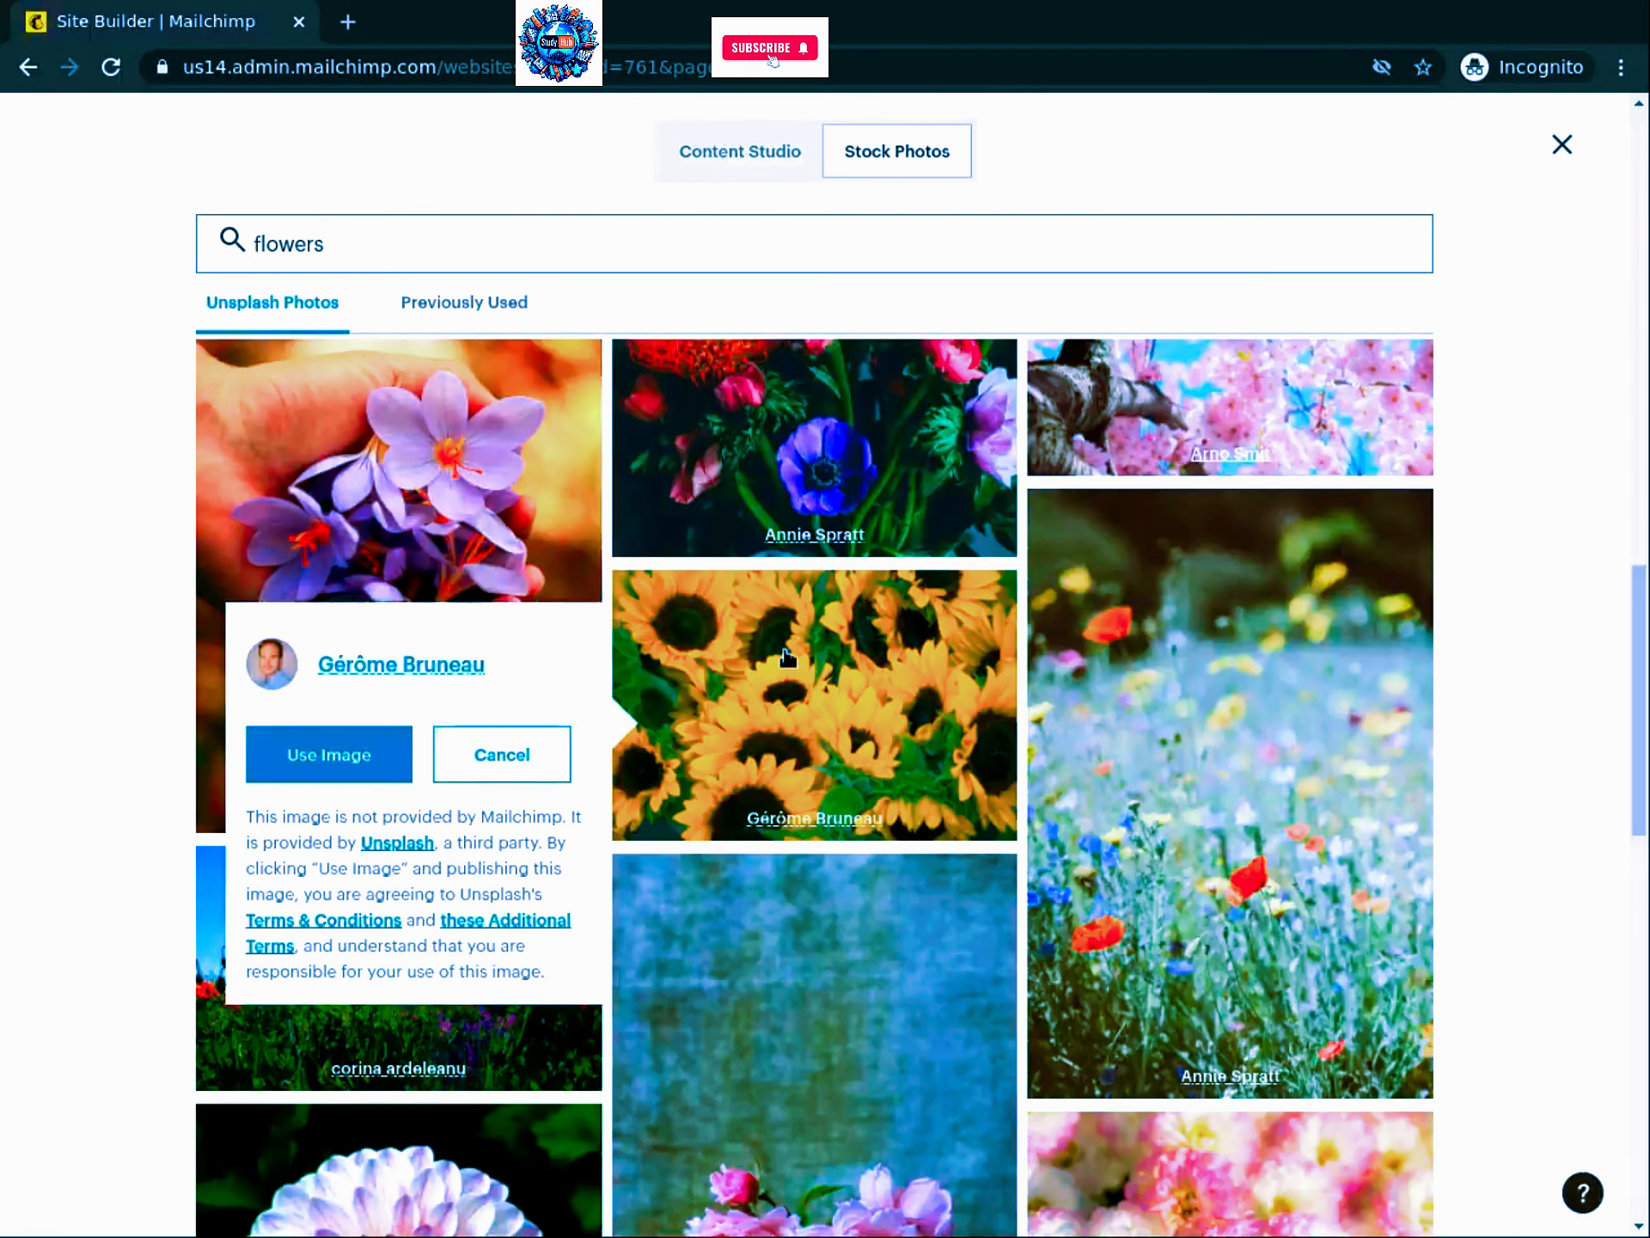
left_click(334, 765)
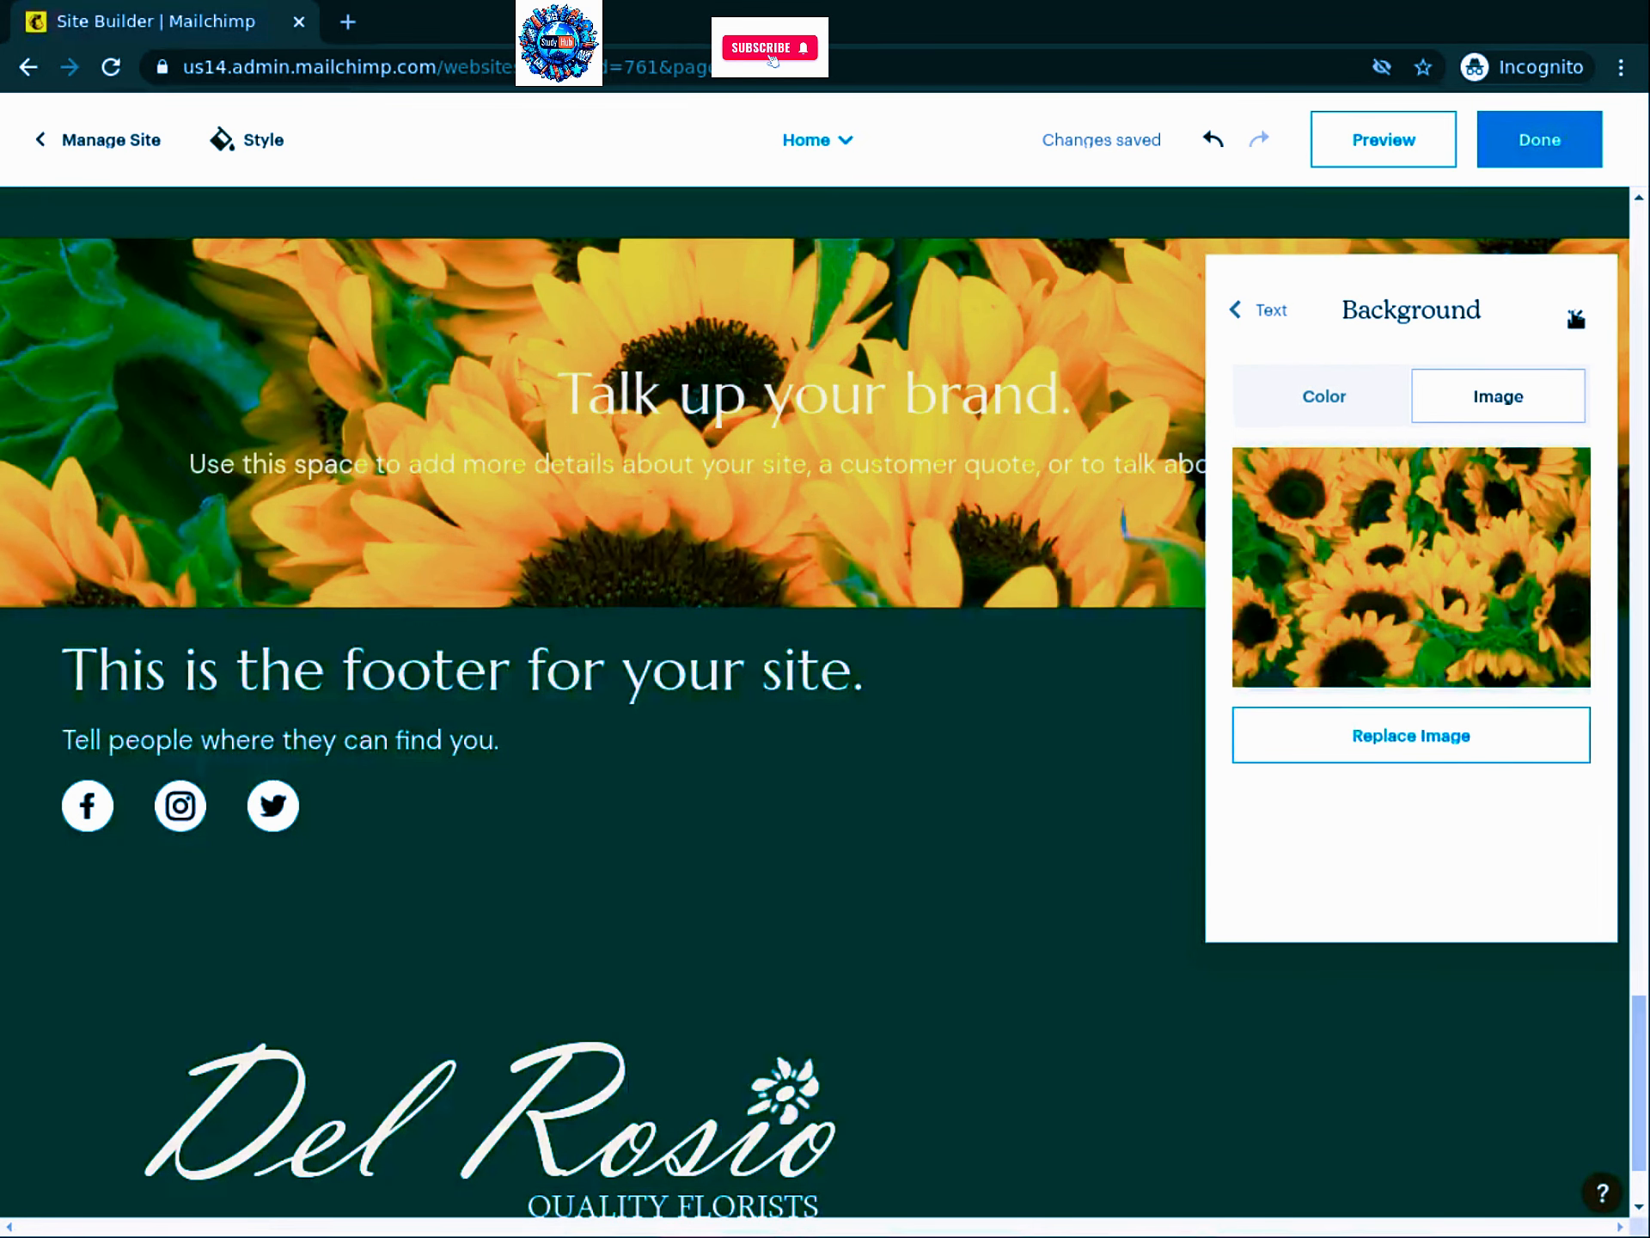
left_click(1574, 314)
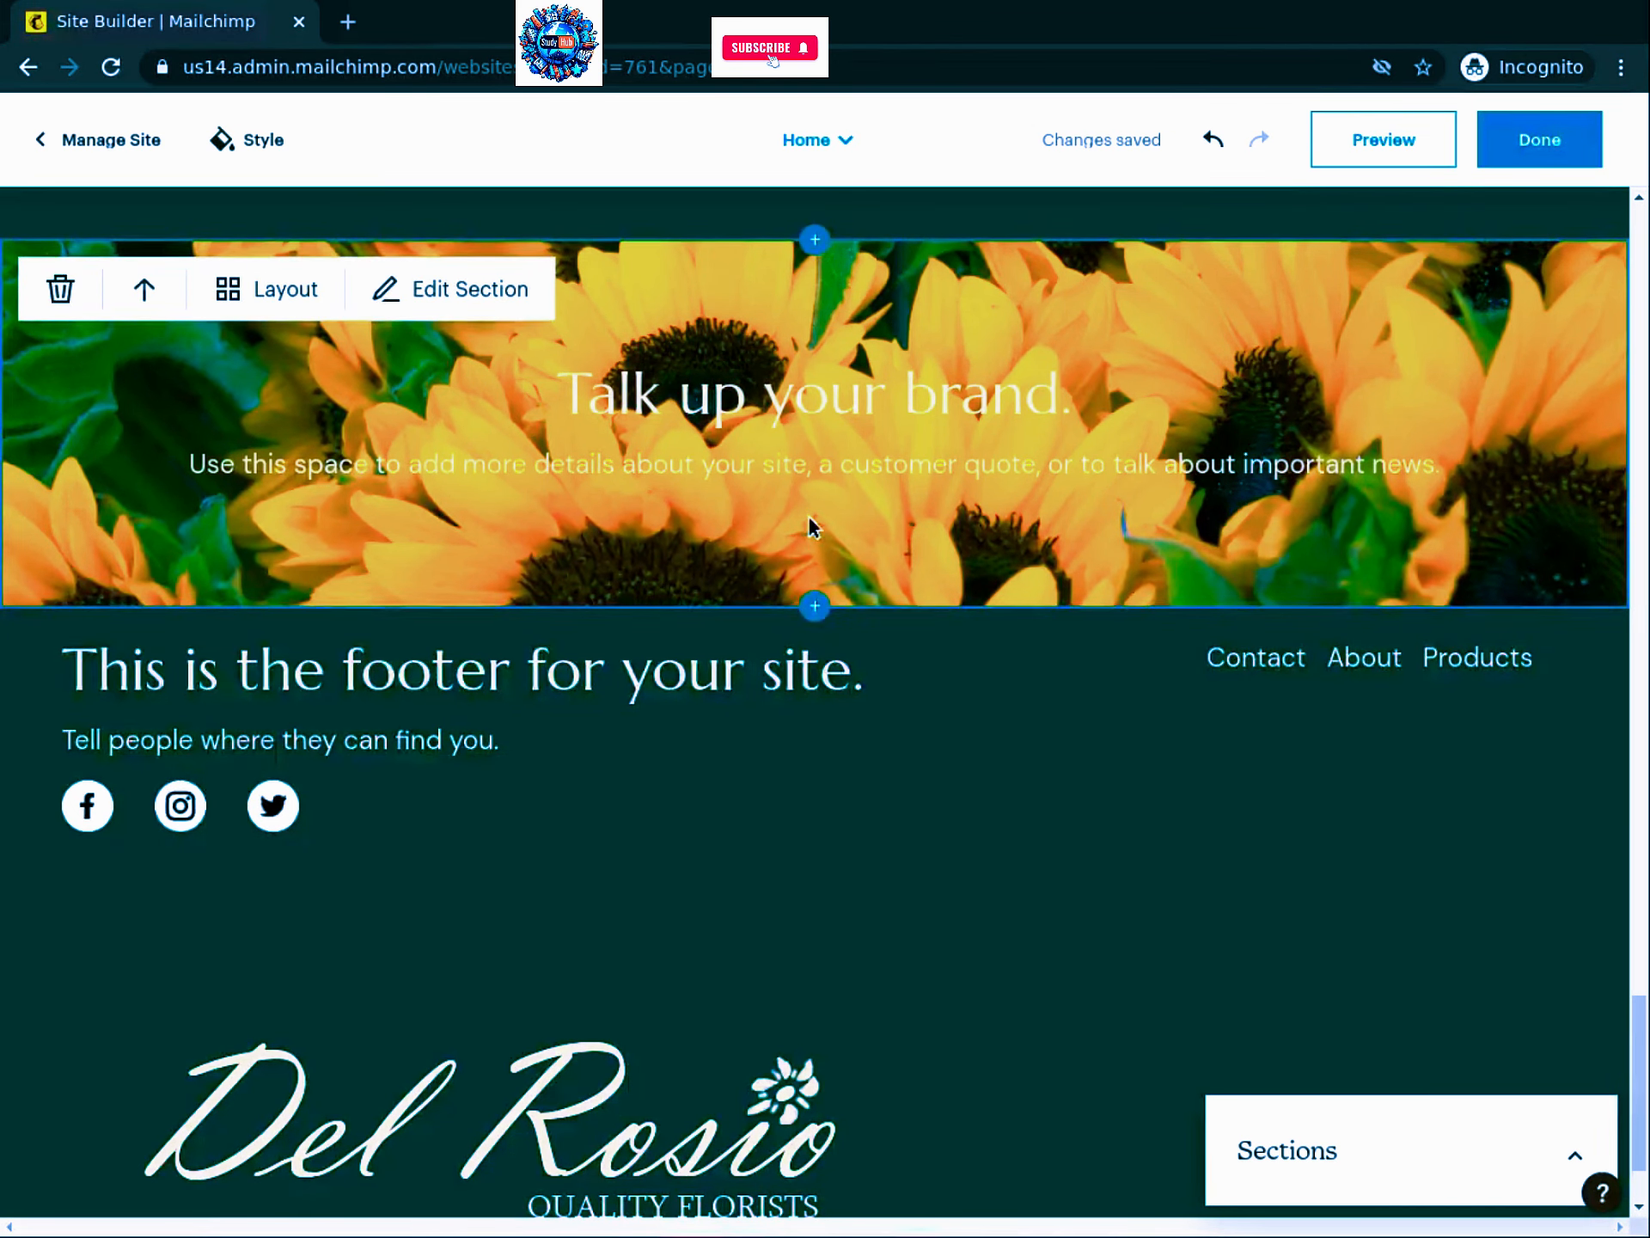
scroll(1188, 510, "up", 5)
scroll(1127, 538, "up", 10)
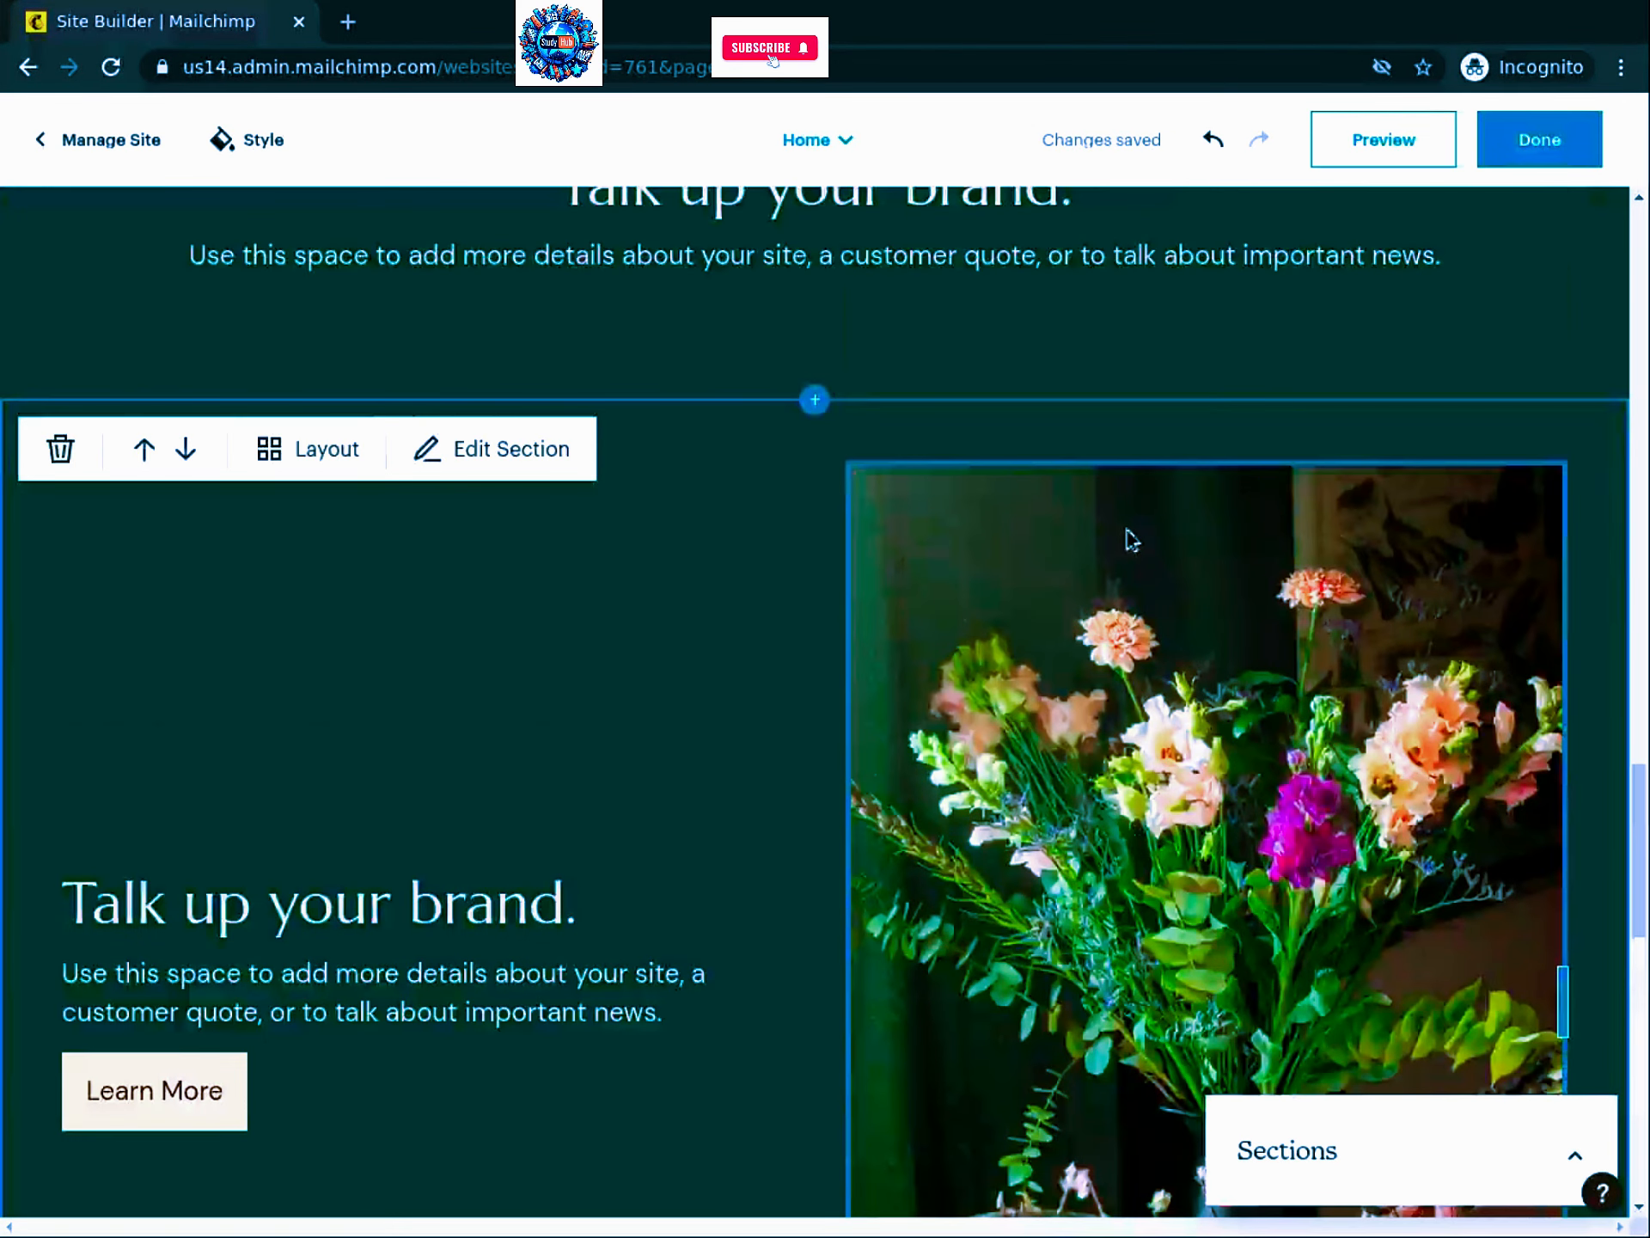
scroll(1127, 538, "up", 5)
scroll(1123, 531, "up", 8)
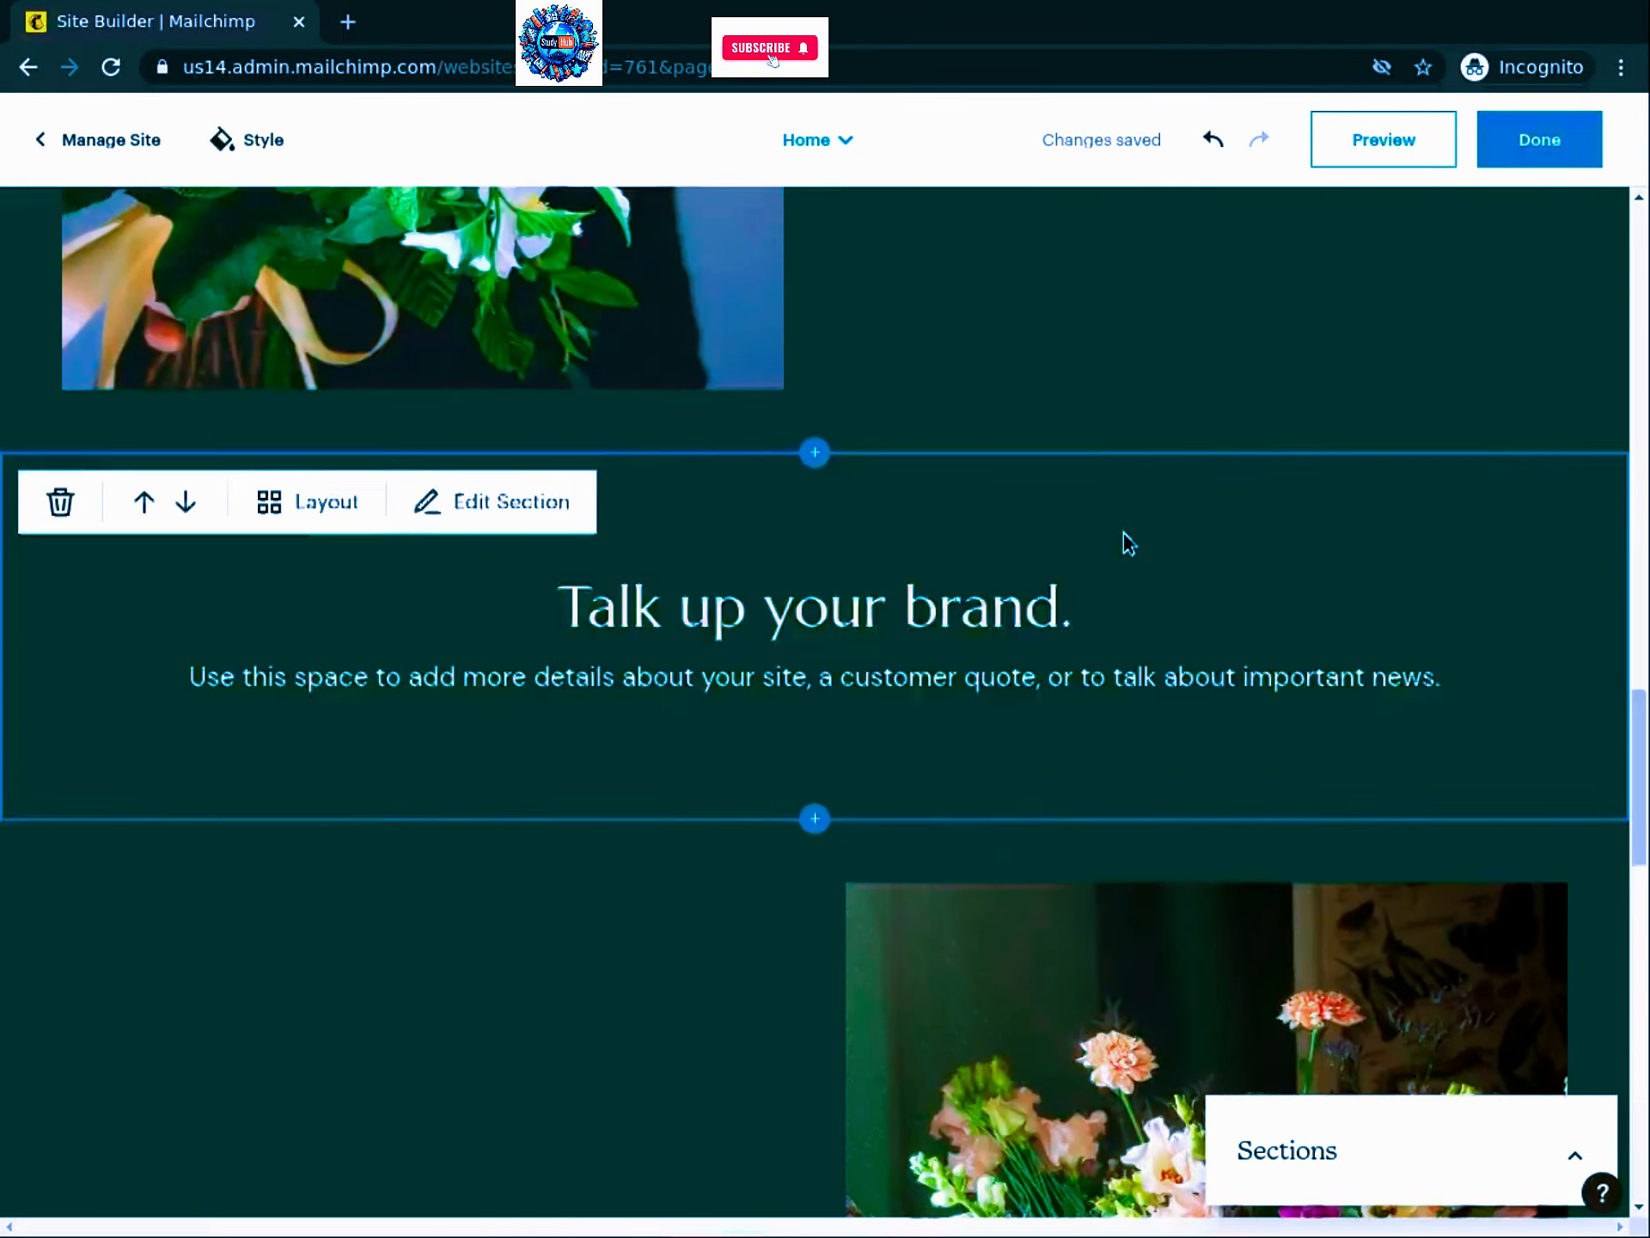
scroll(1144, 553, "up", 15)
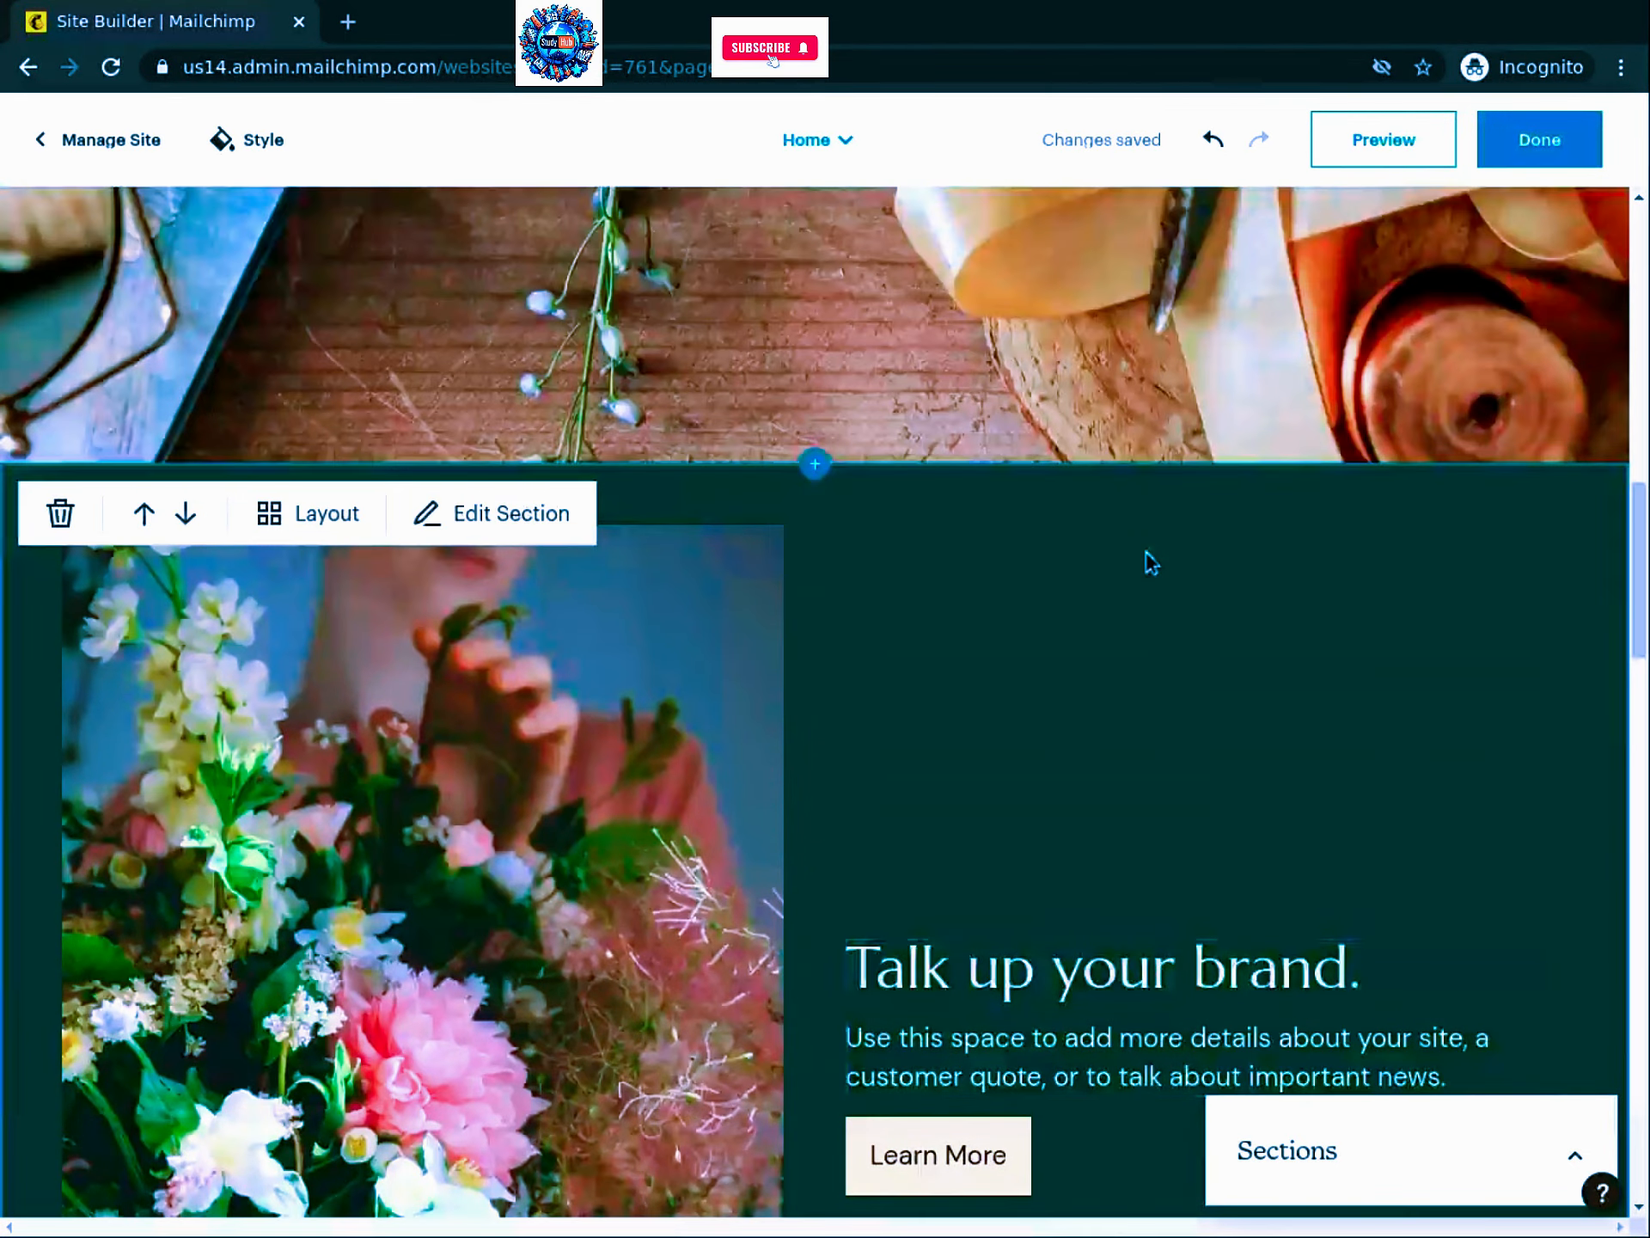
scroll(1147, 559, "up", 3)
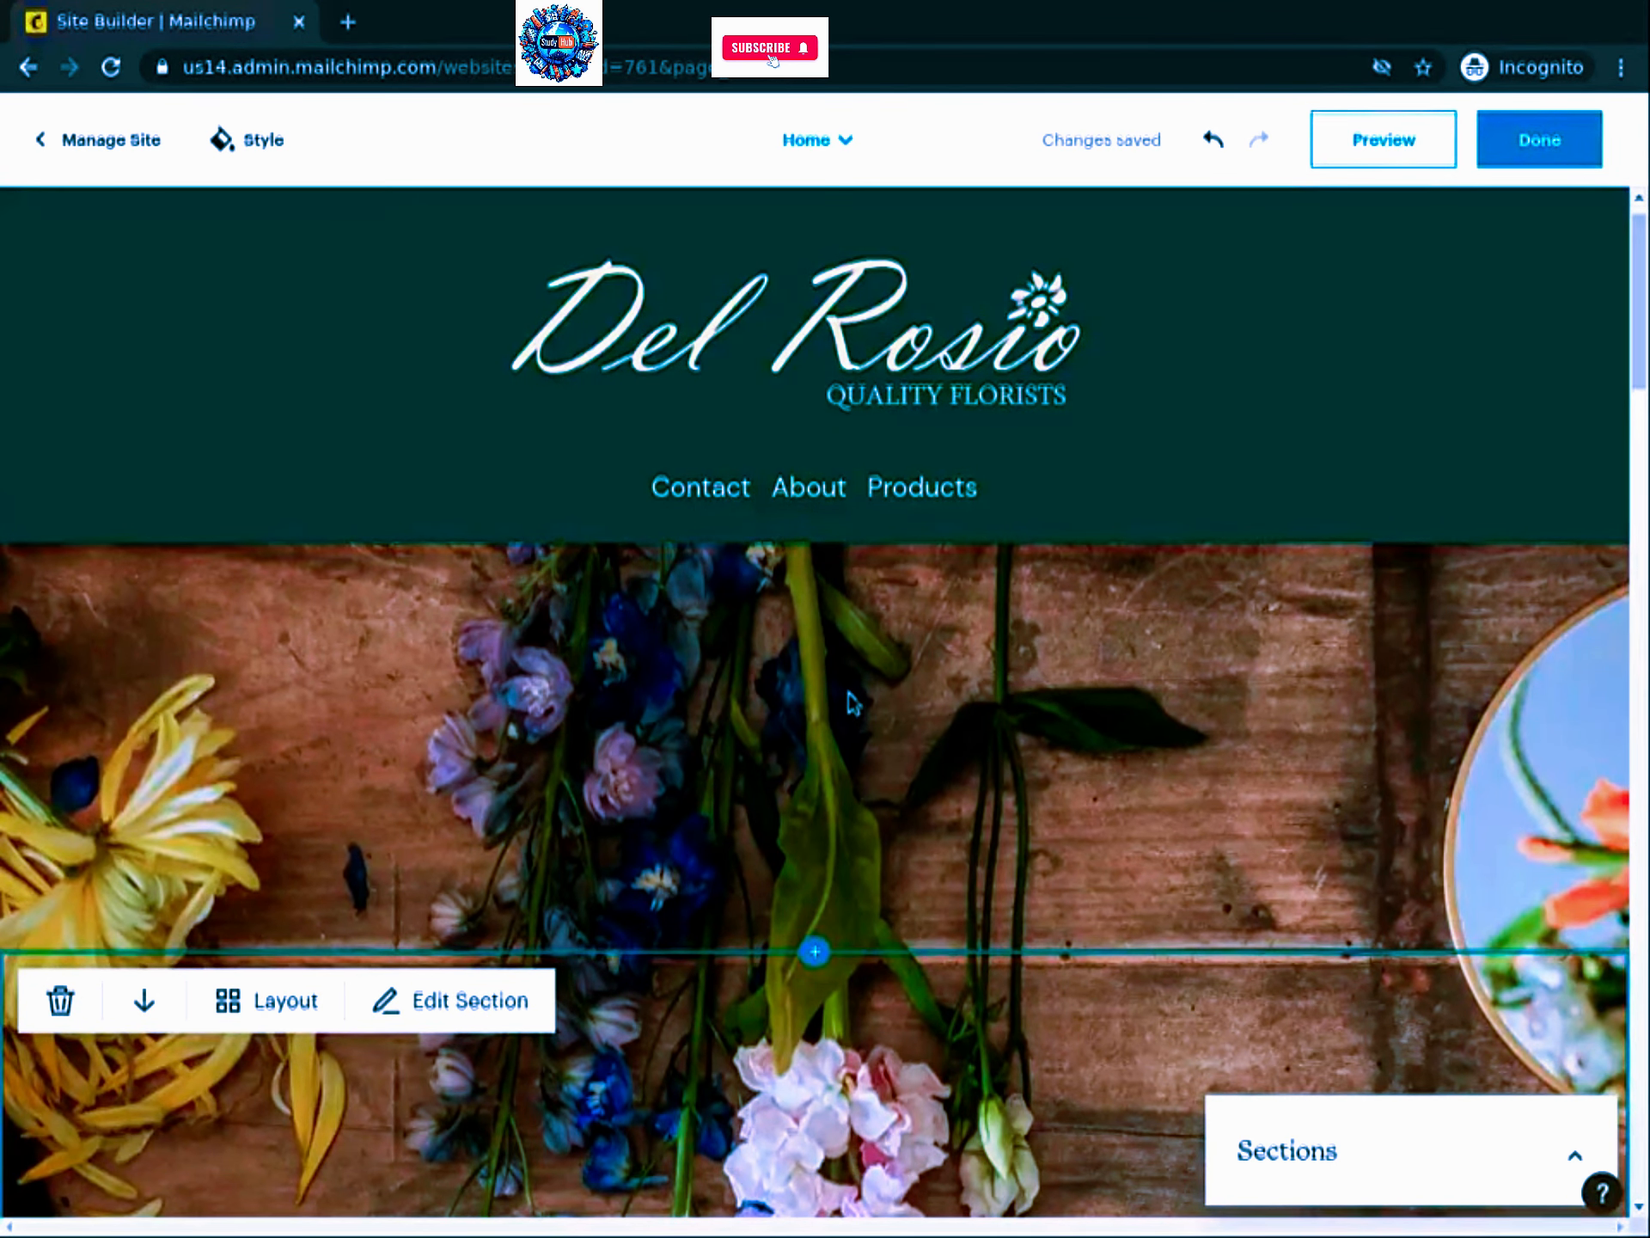
scroll(851, 696, "down", 2)
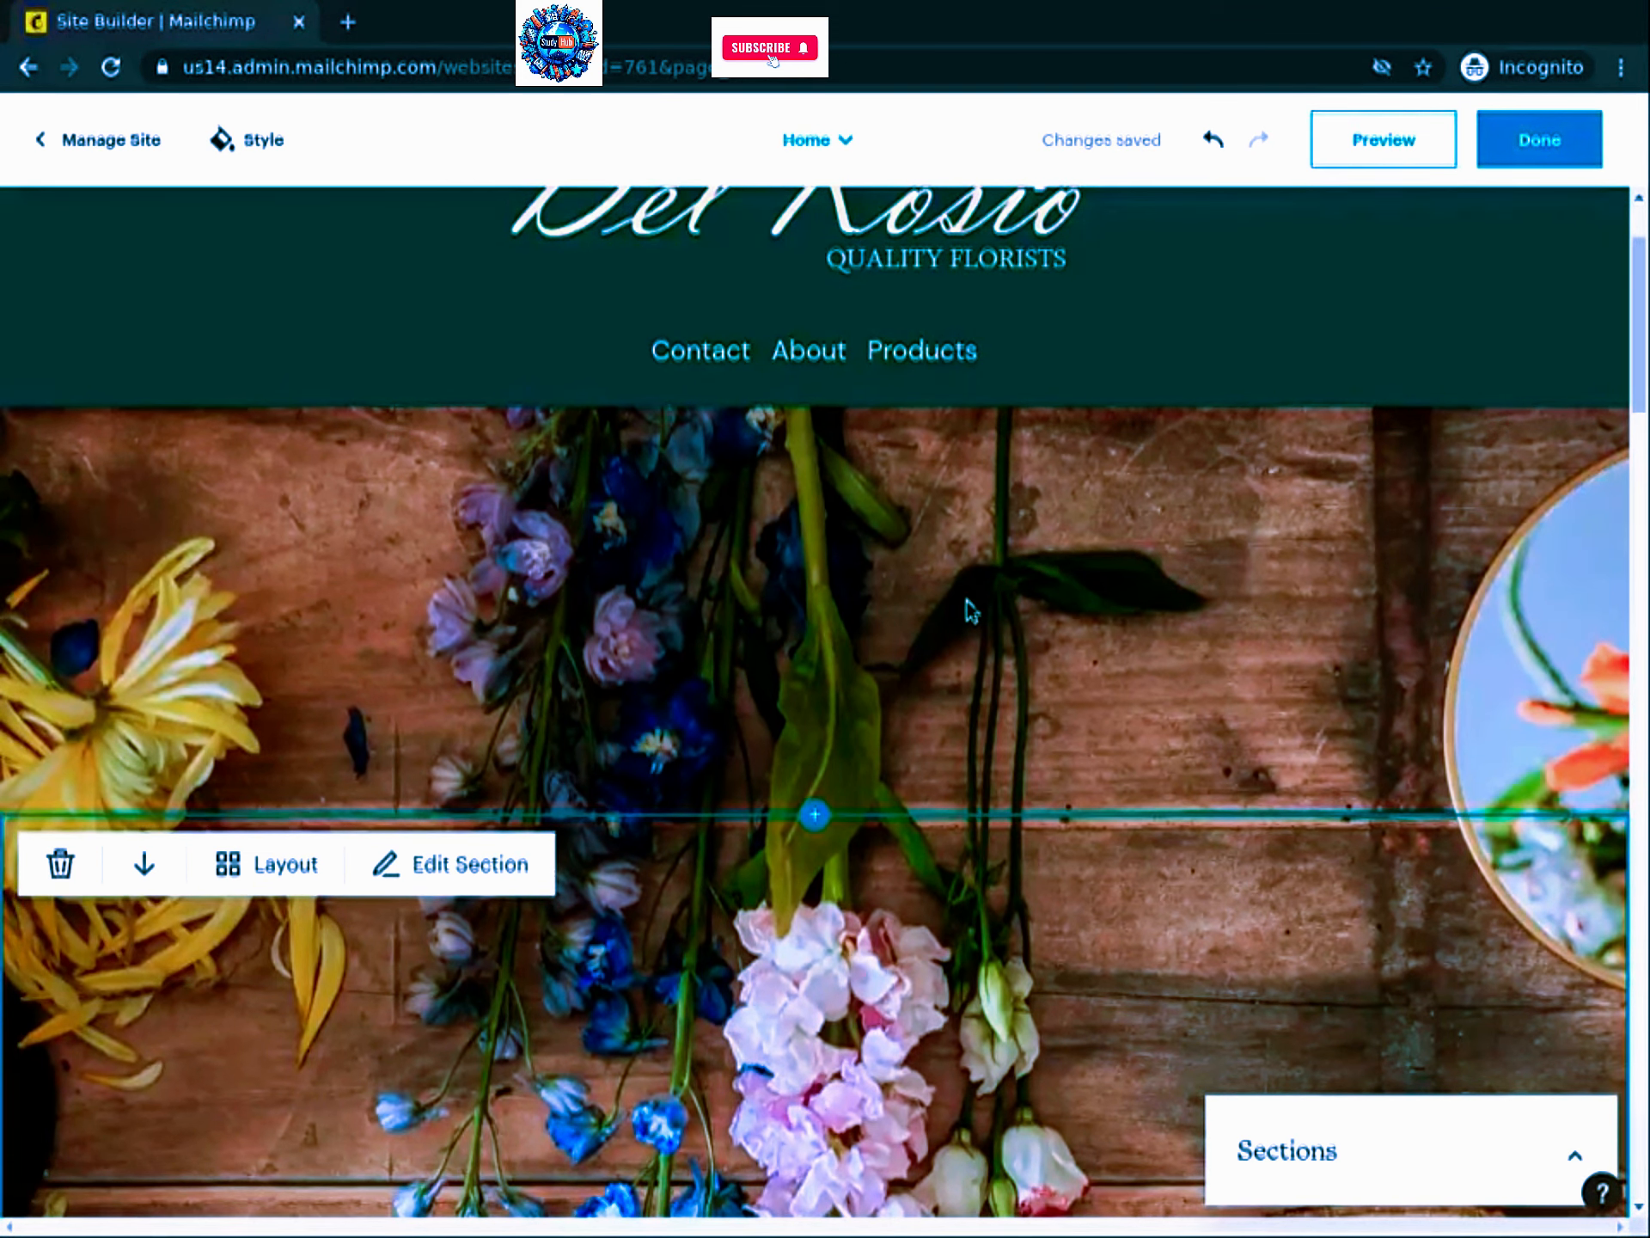
scroll(974, 611, "down", 1)
scroll(982, 610, "down", 2)
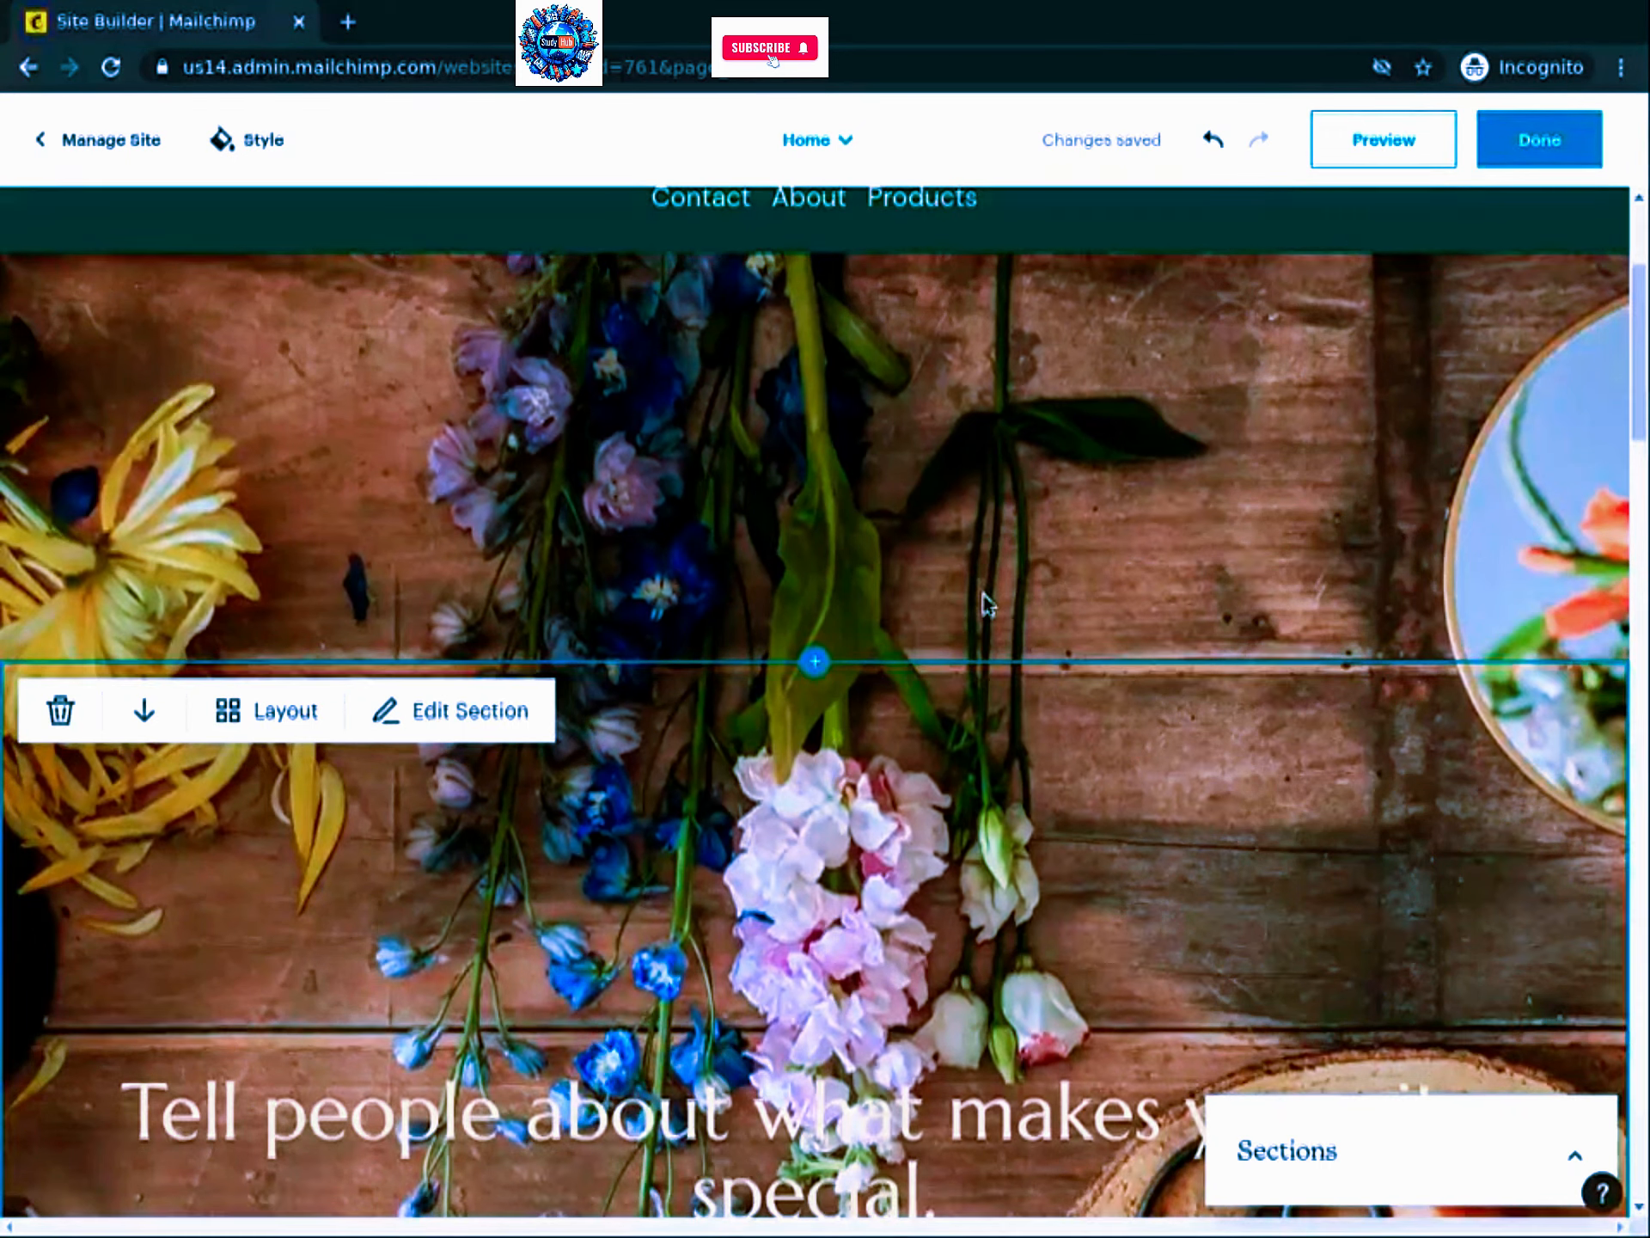
scroll(982, 593, "down", 6)
scroll(989, 605, "down", 10)
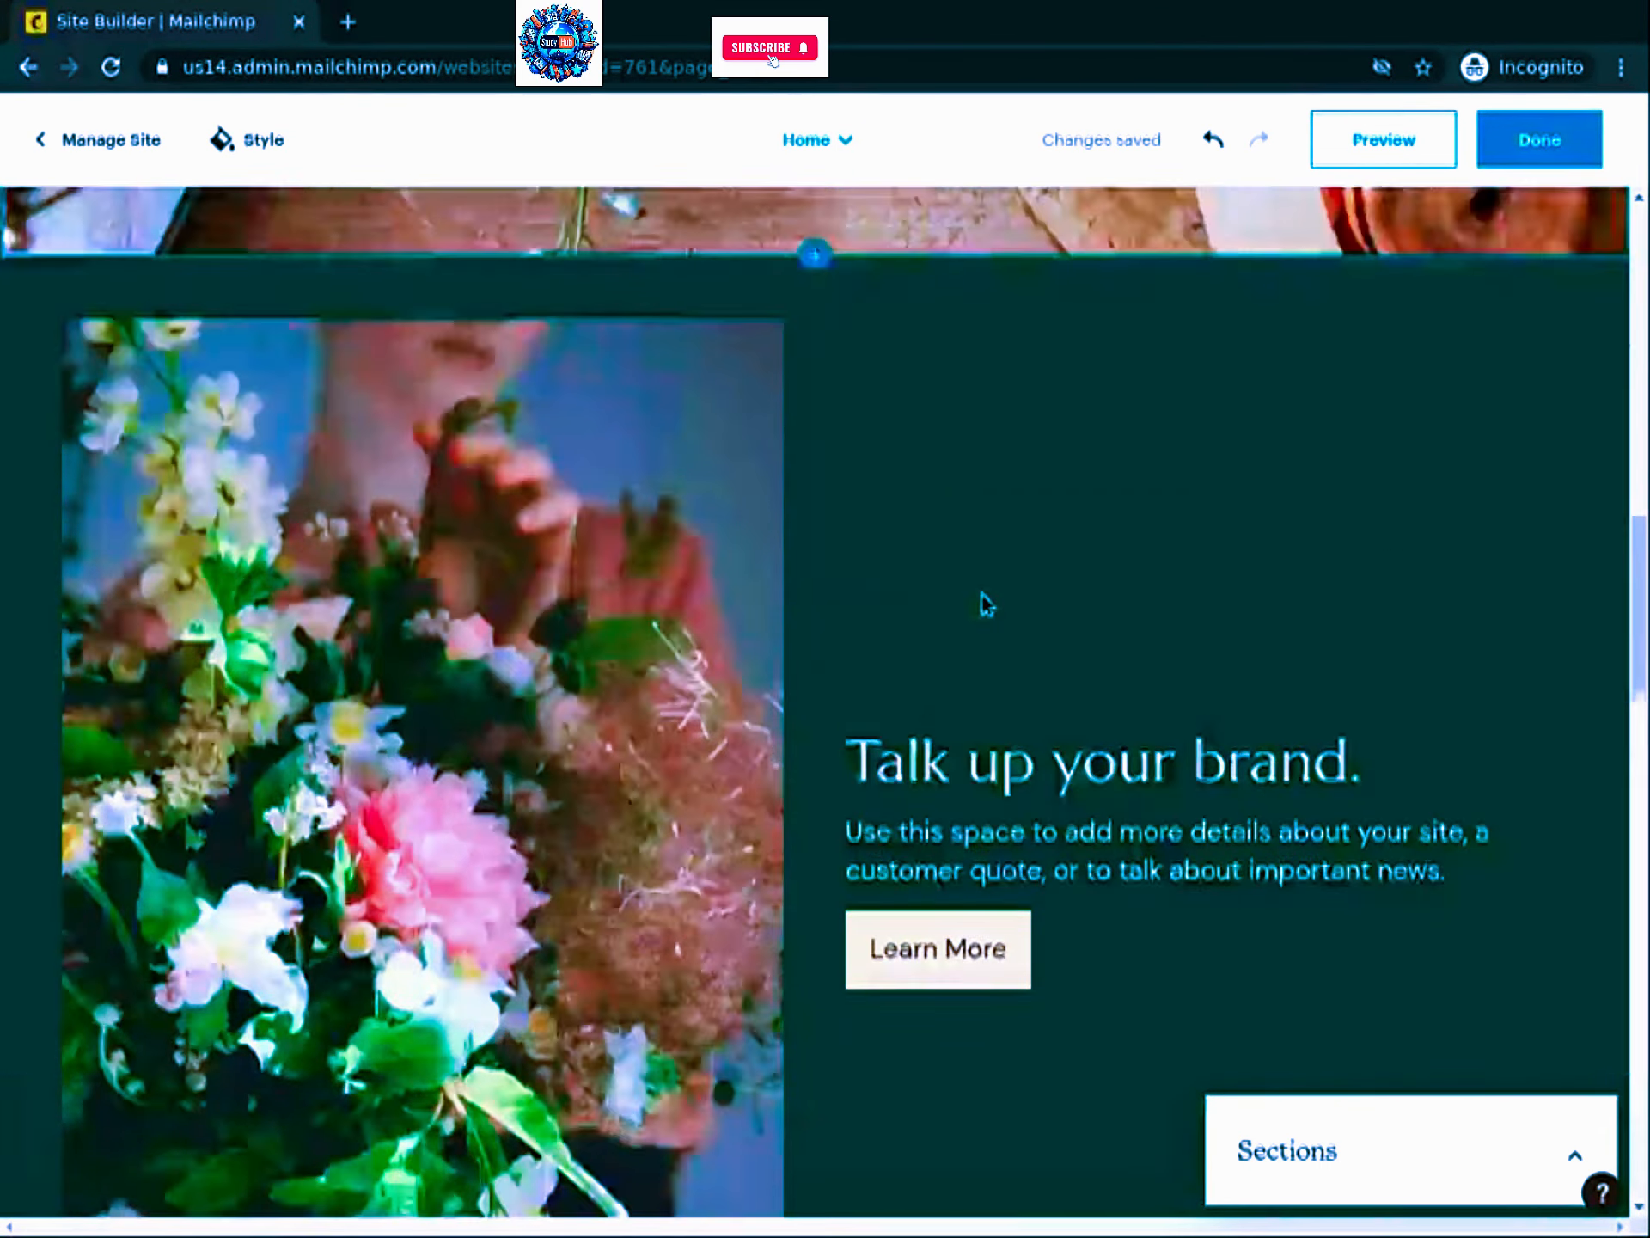
scroll(898, 460, "up", 7)
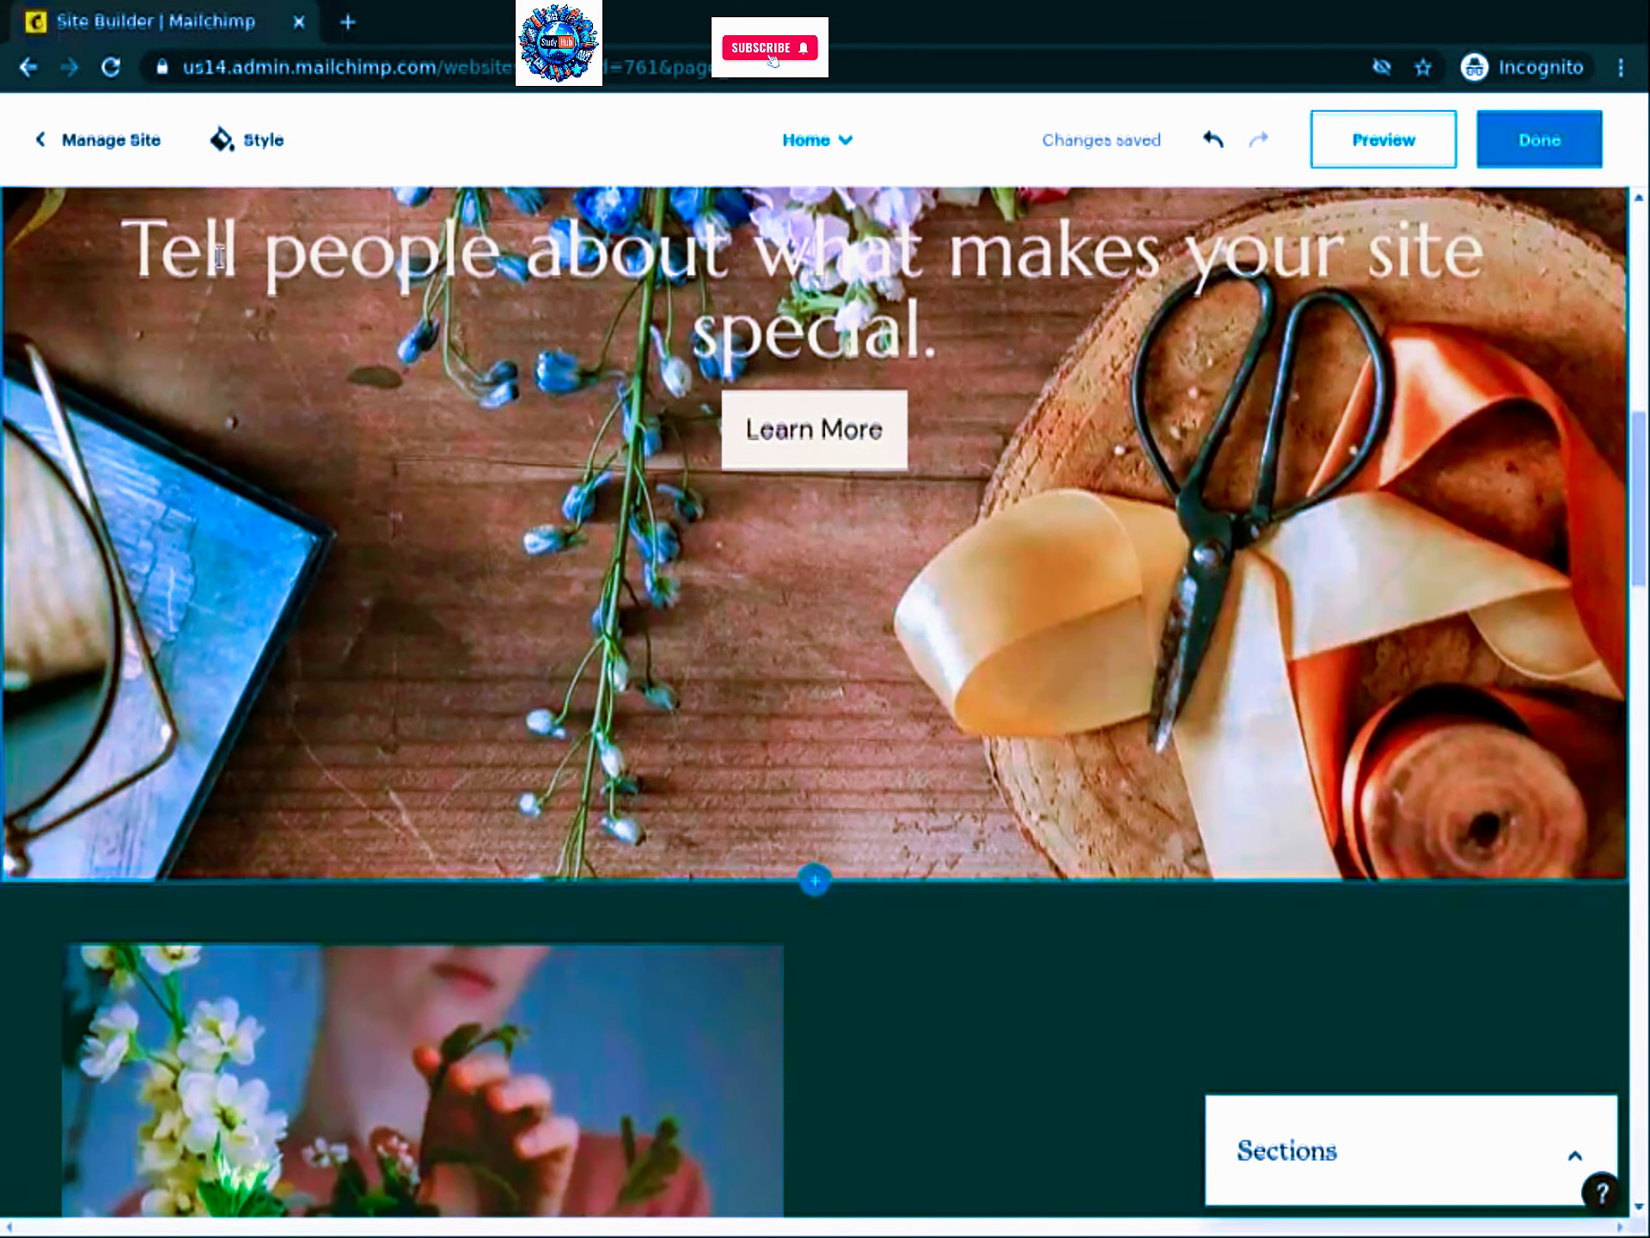
scroll(220, 257, "up", 3)
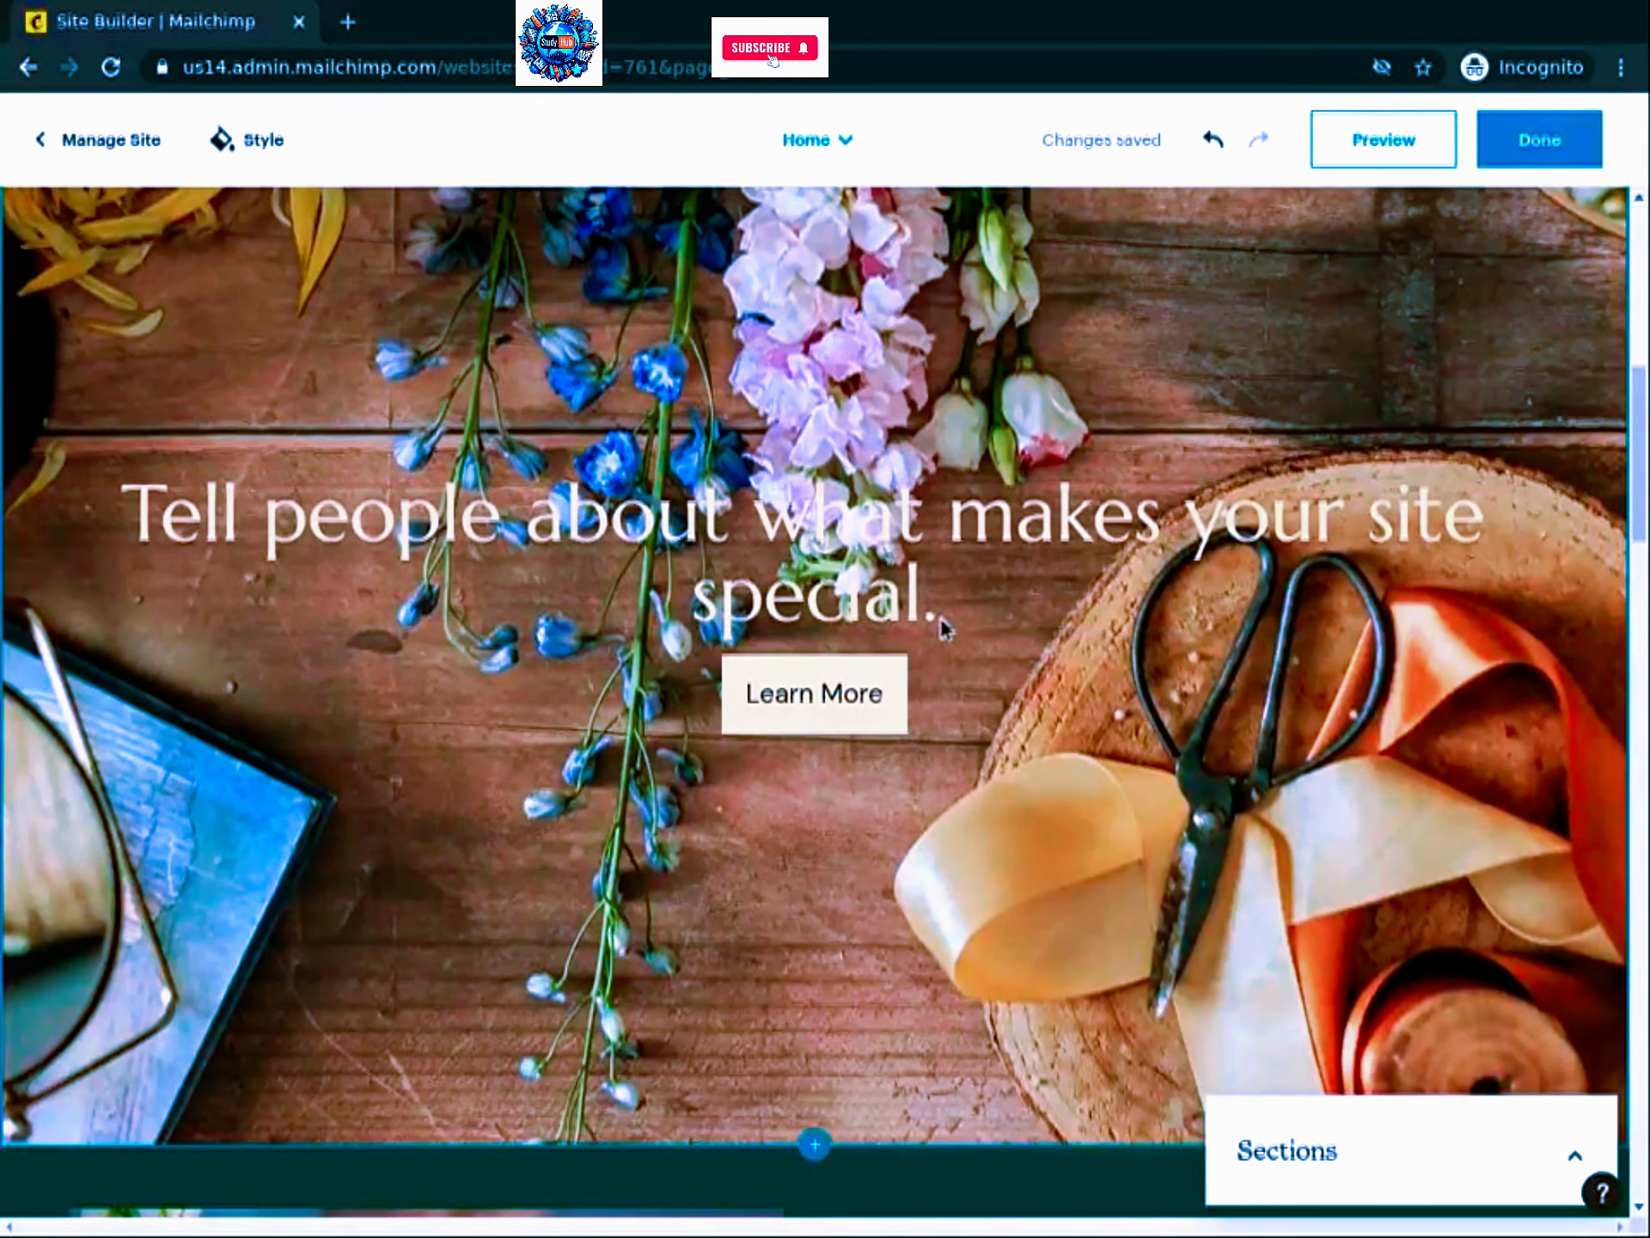
Step: Change the hero heading to 'Caring for flowers and people since 1955'
left_click(885, 593)
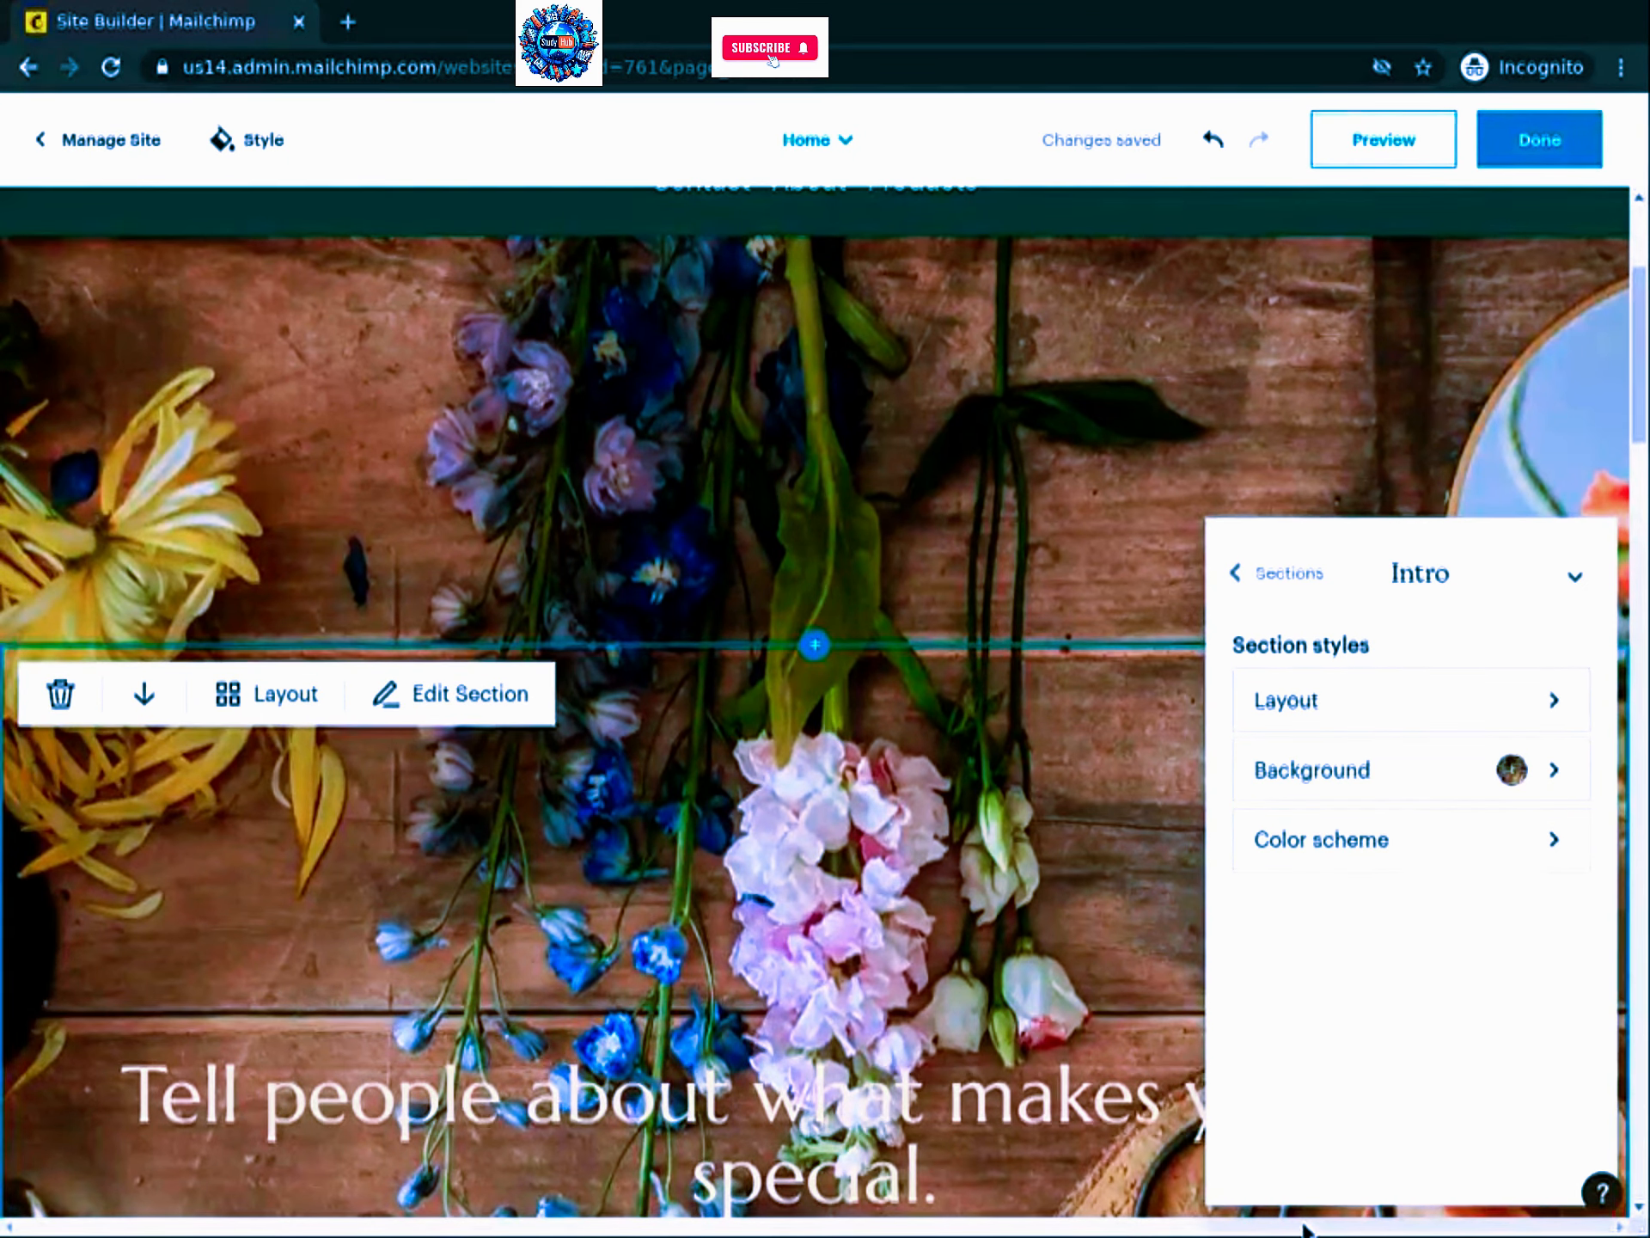
scroll(1304, 1227, "down", 5)
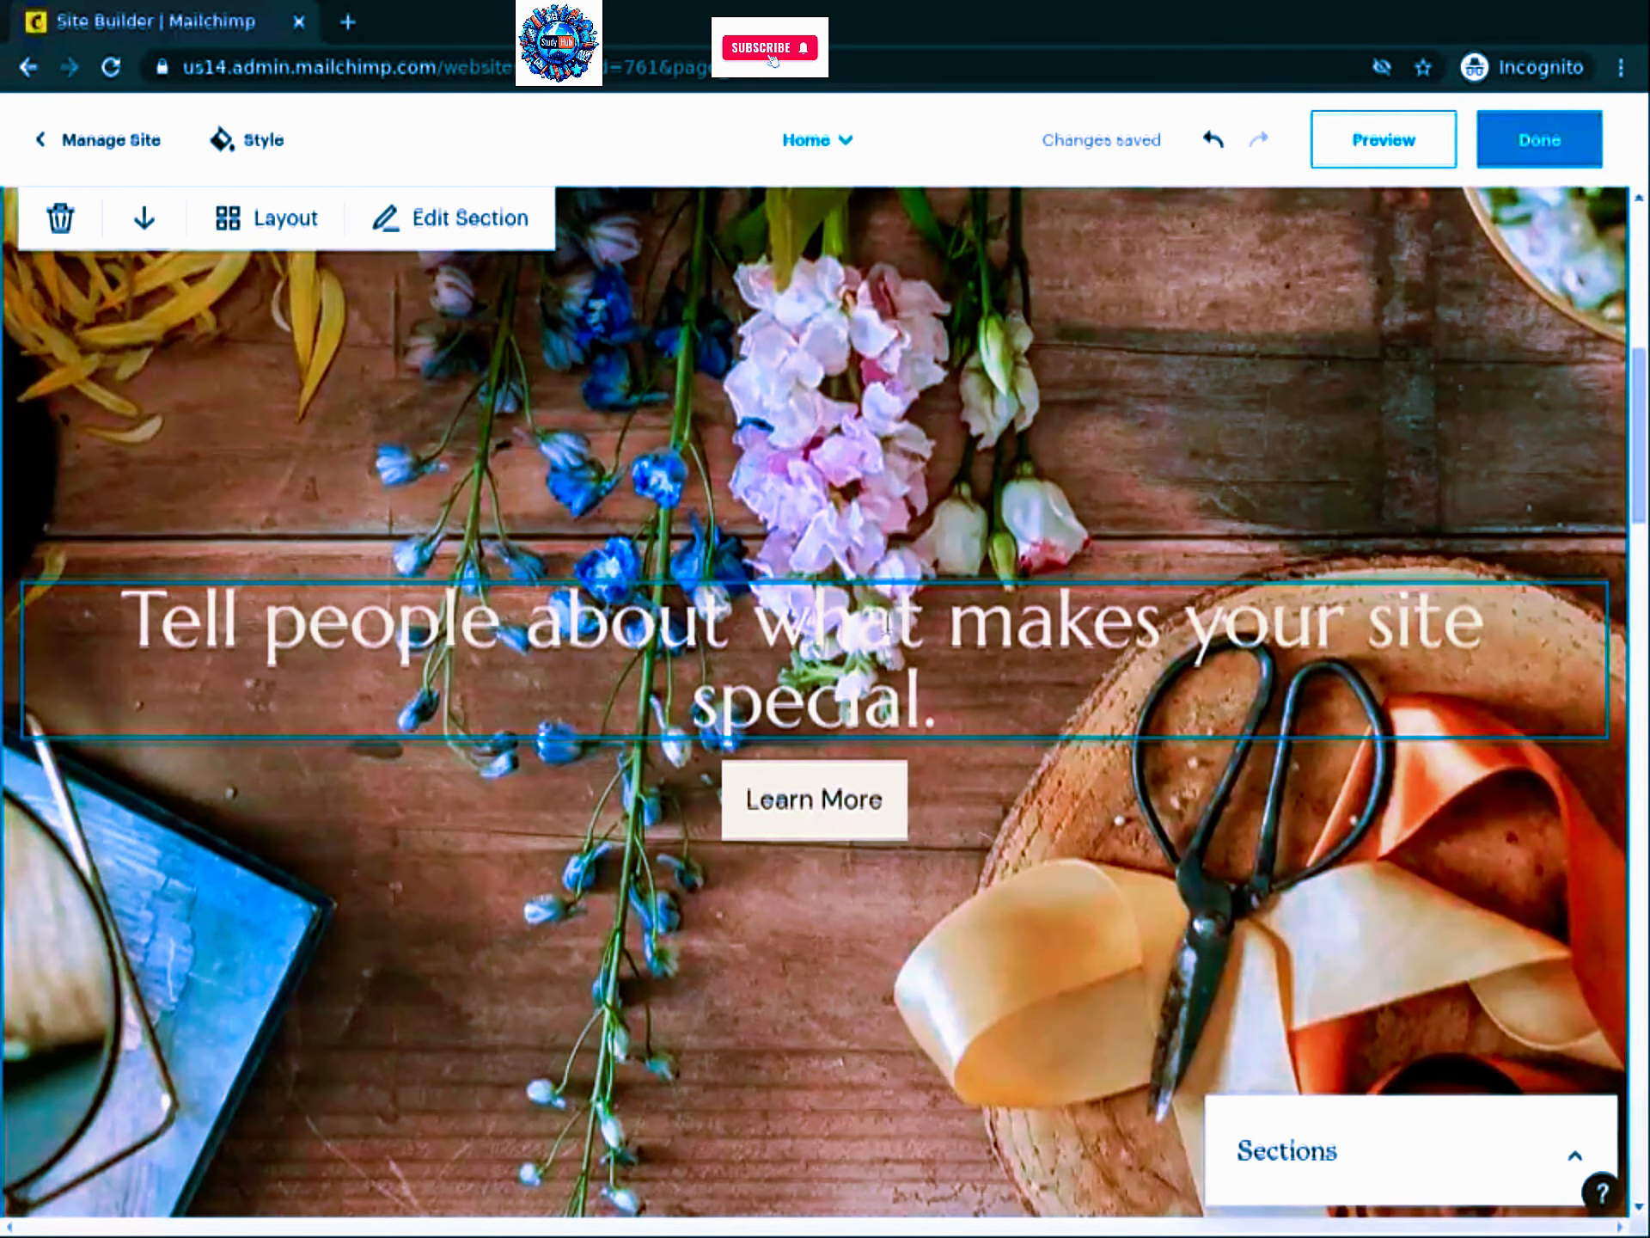
left_click(933, 625)
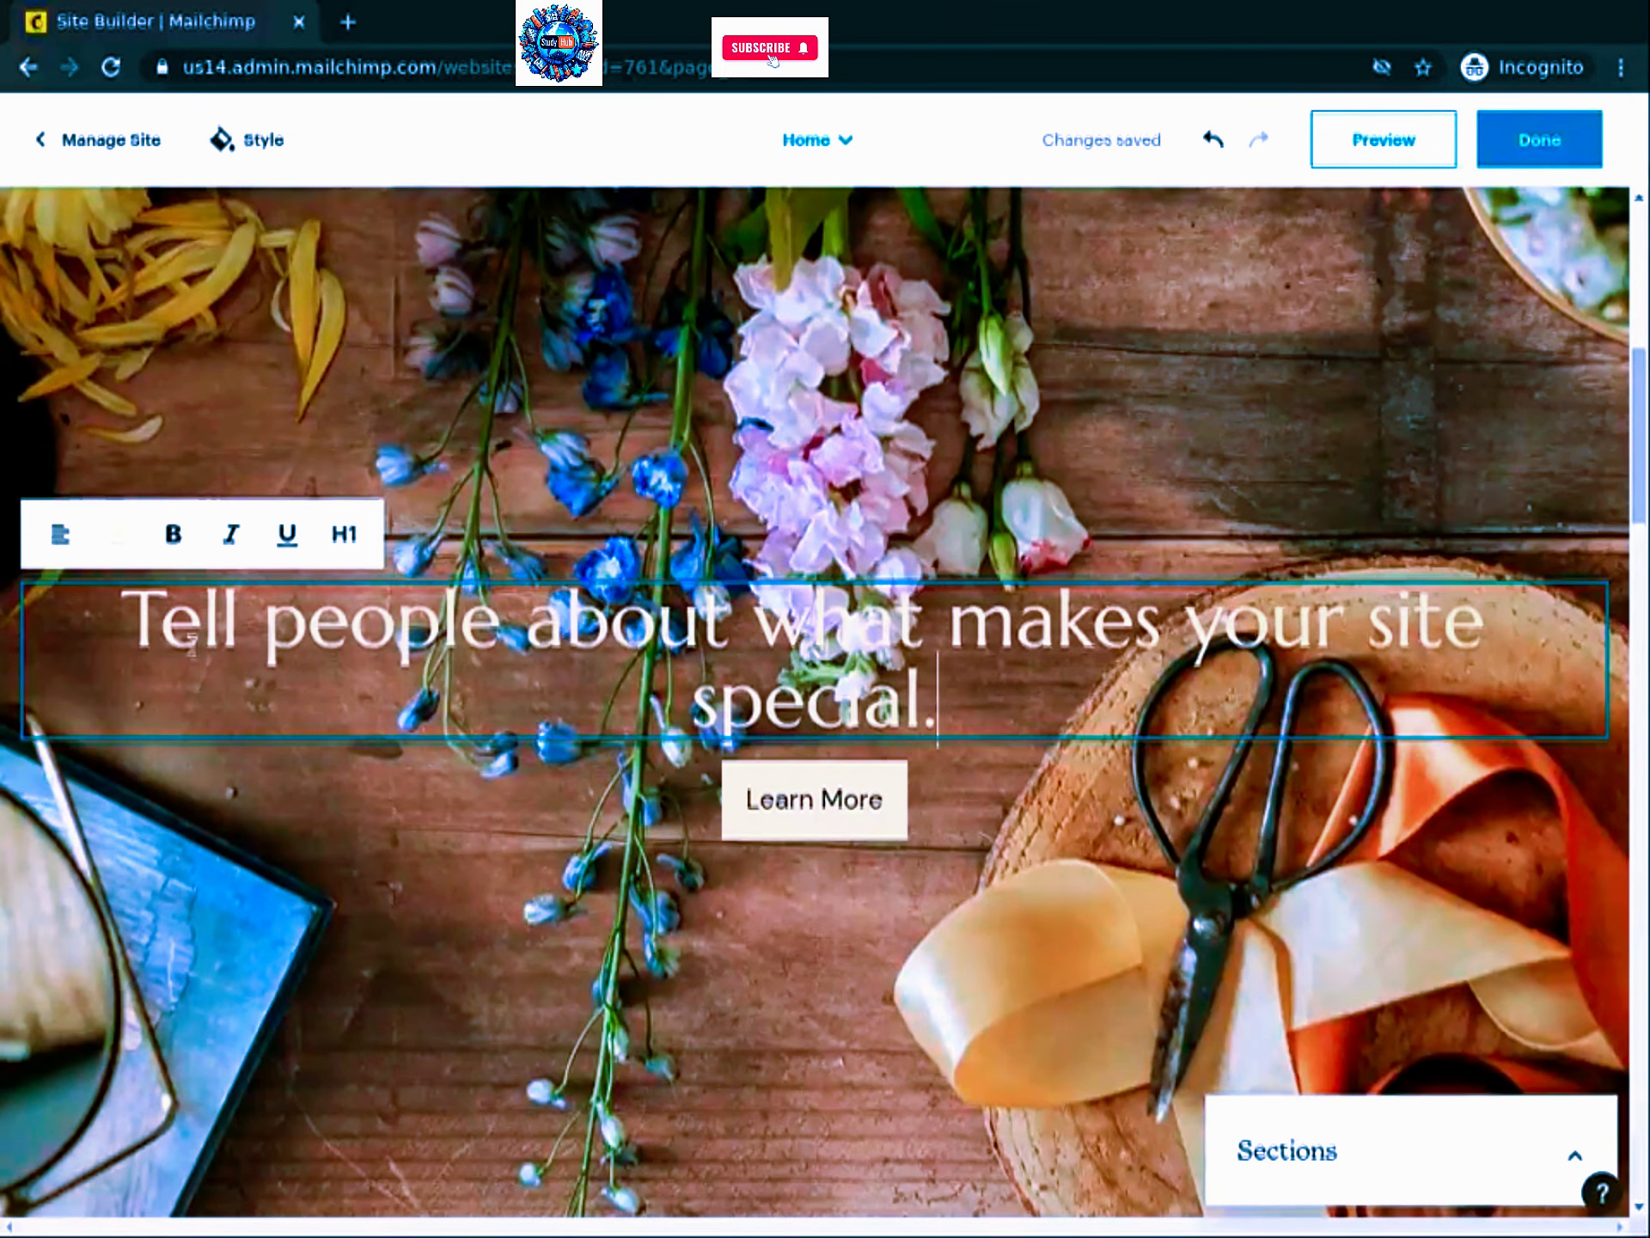
left_click_drag(941, 704, 142, 603)
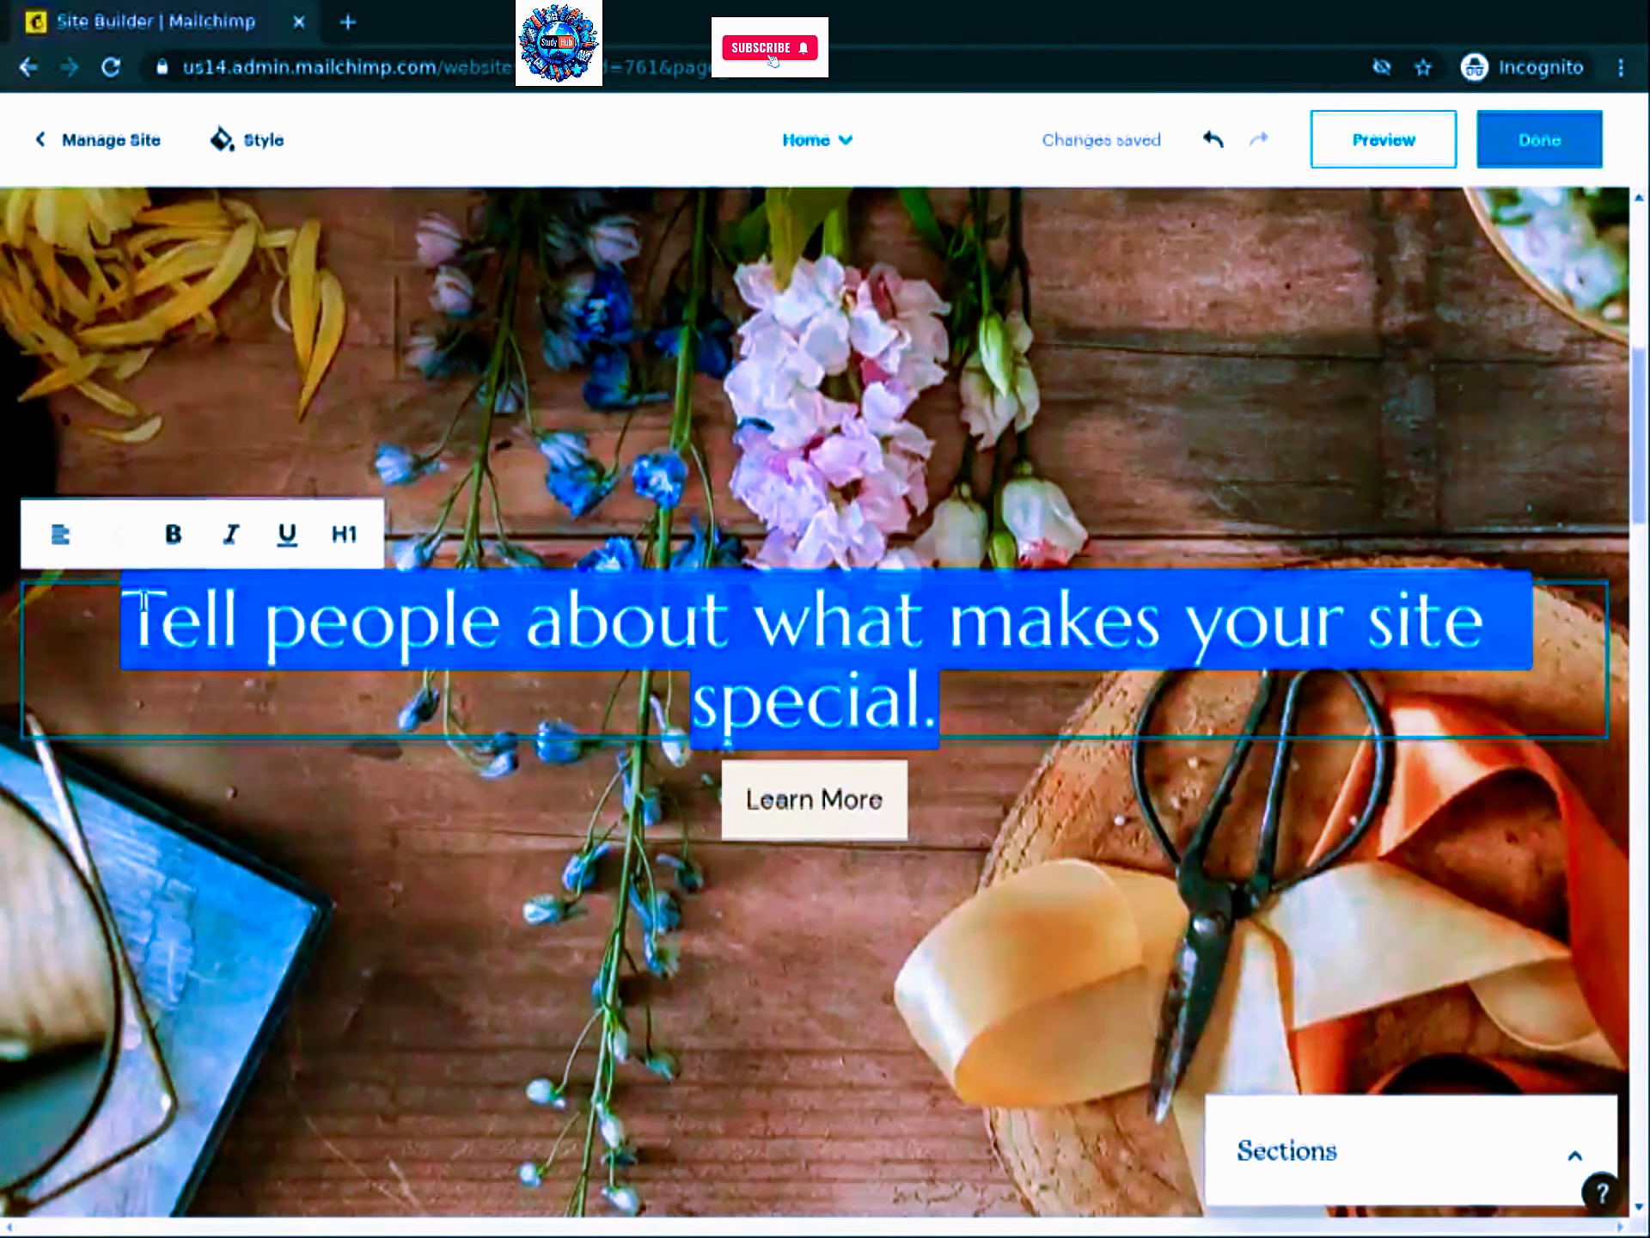
type("Caring for fl")
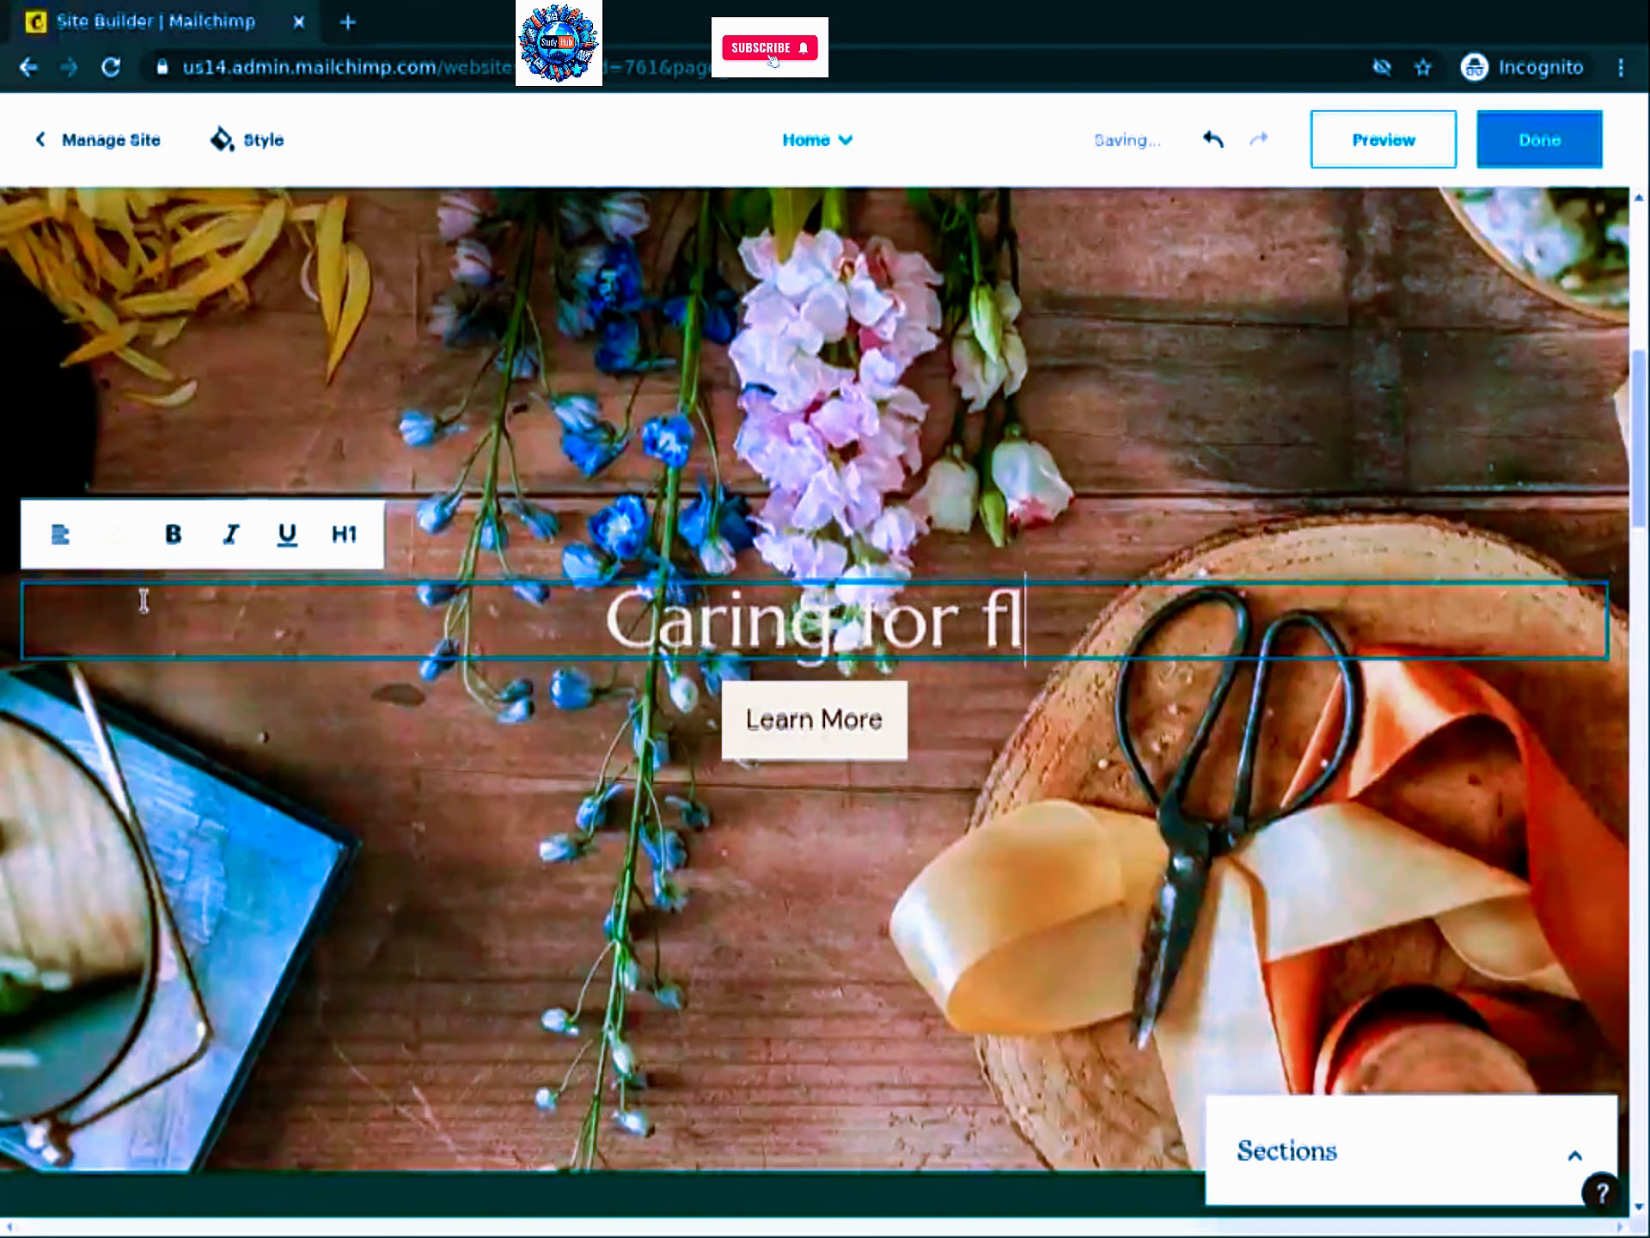
type("owers and peopl")
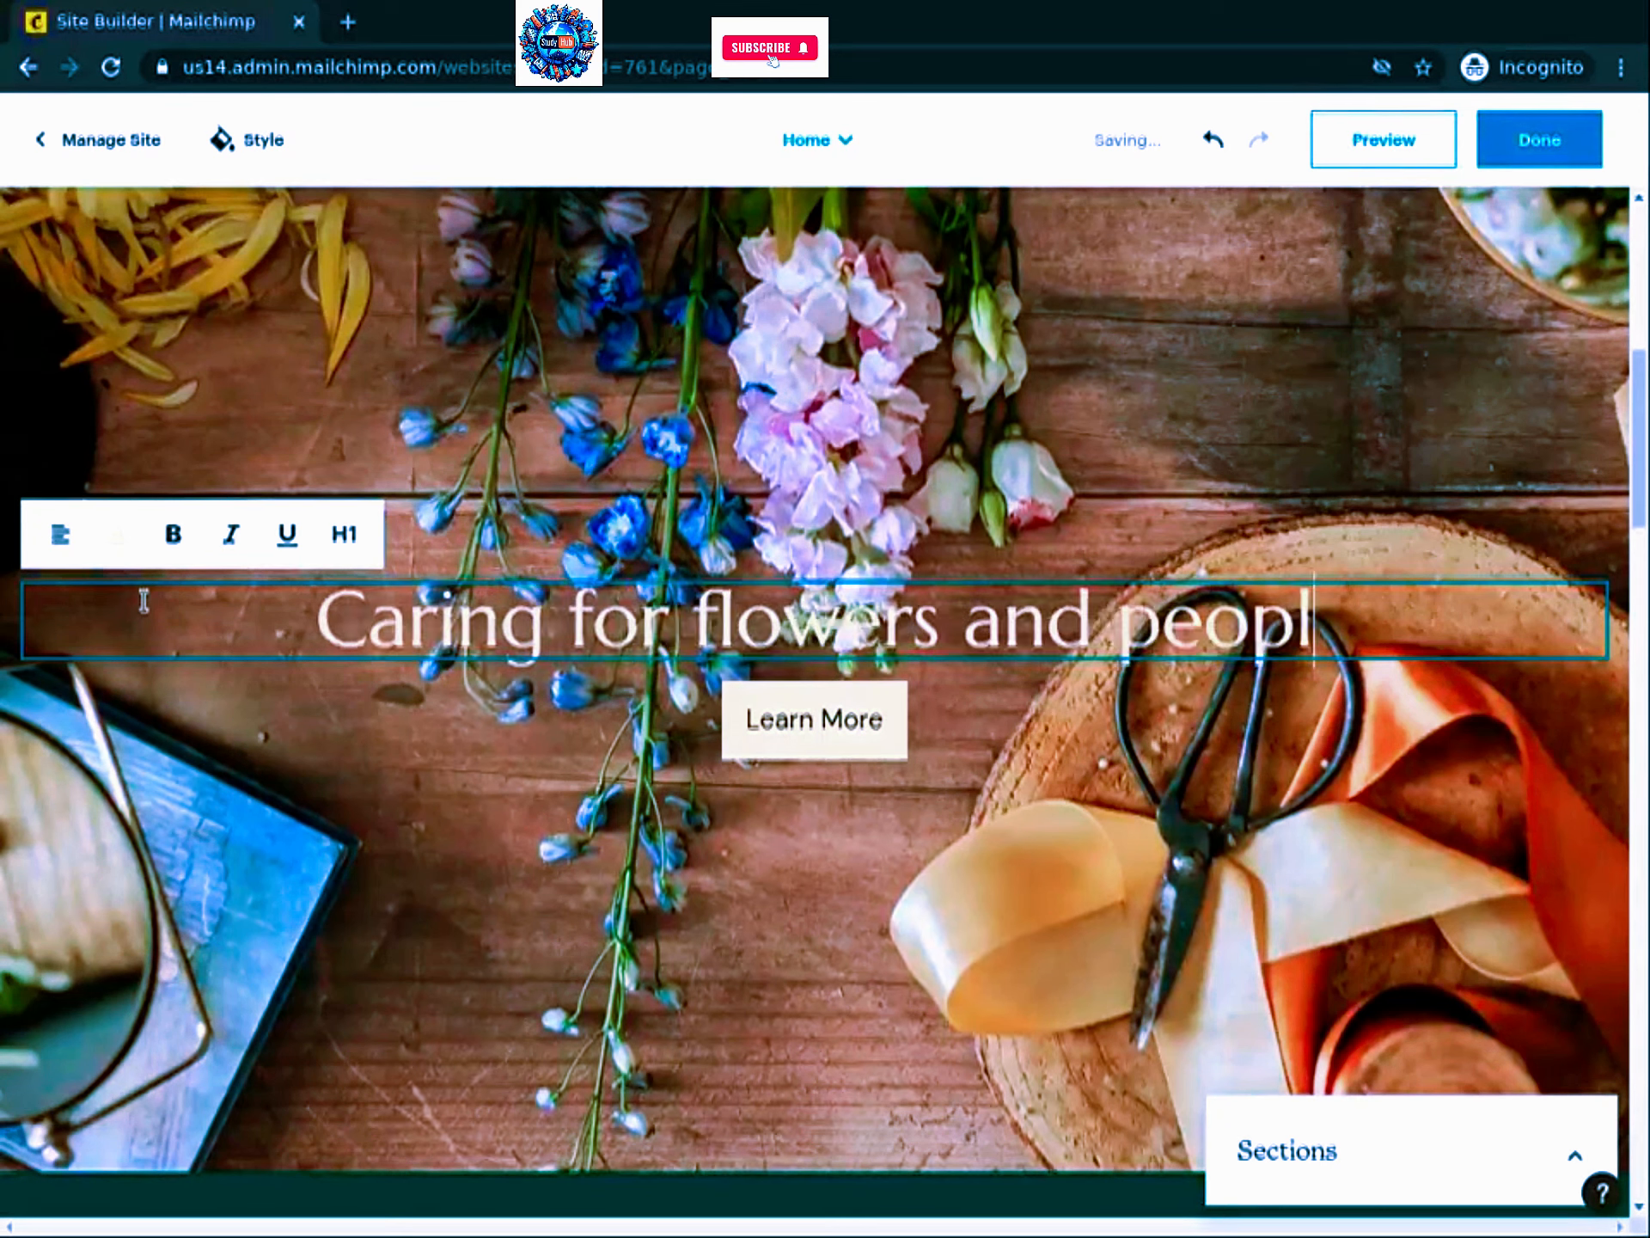
type("e since 1955")
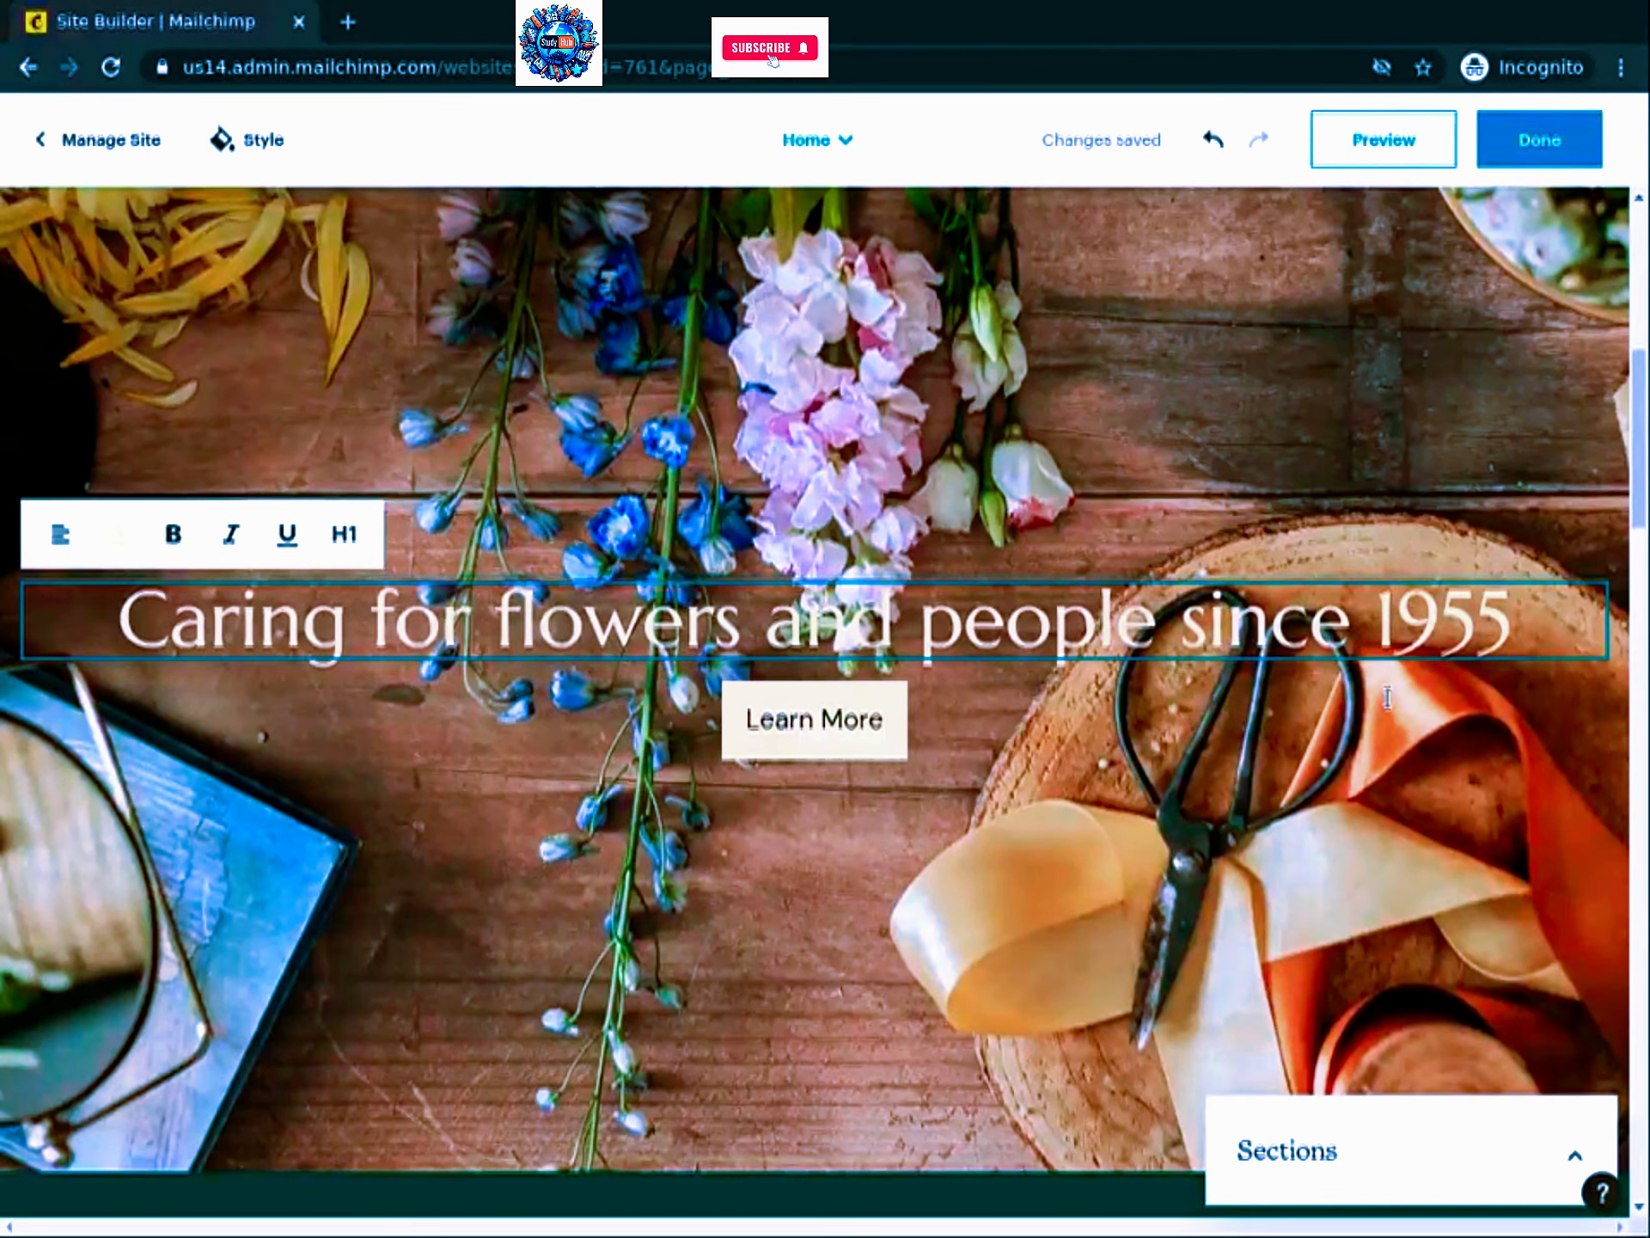
Step: Add the subline 'Flowers for all occasions, carefully crafted and delivered to your dear ones within 5 hours.'
key("Return")
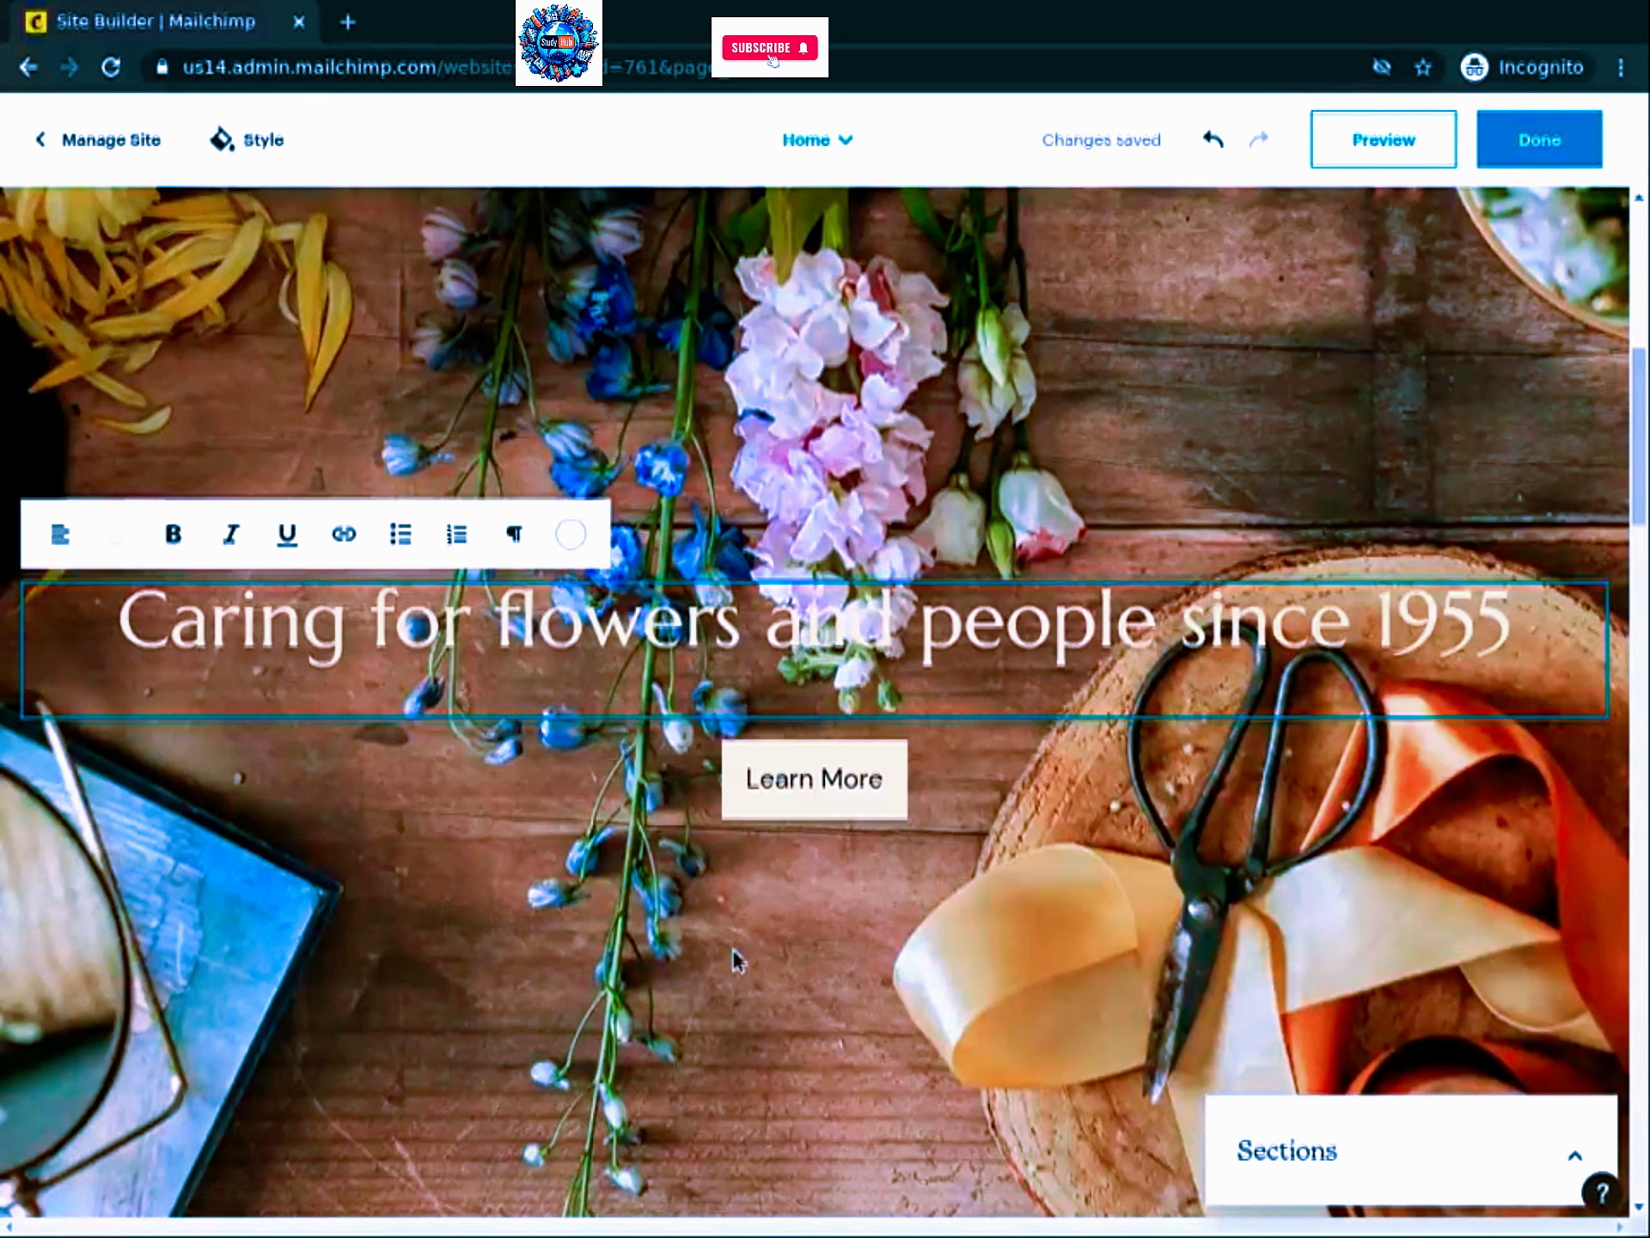
type("Flo")
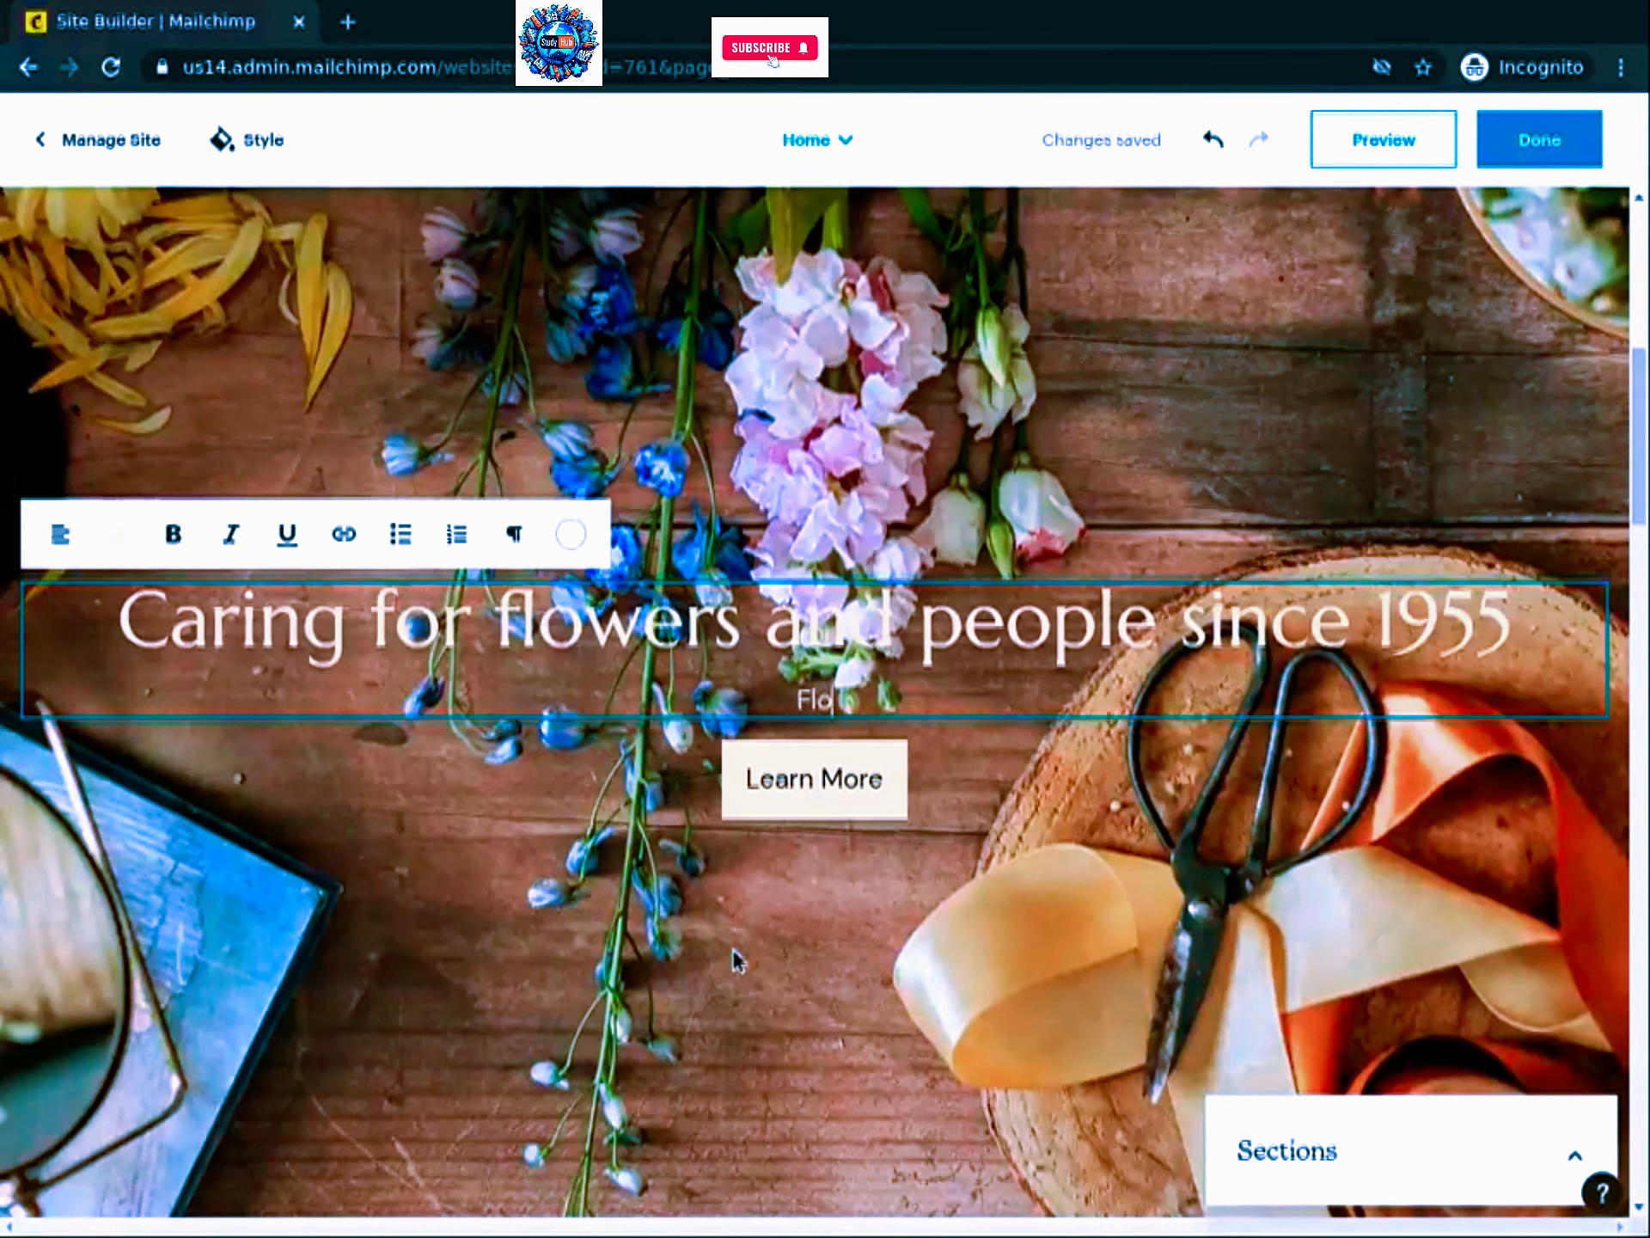
type("wers f")
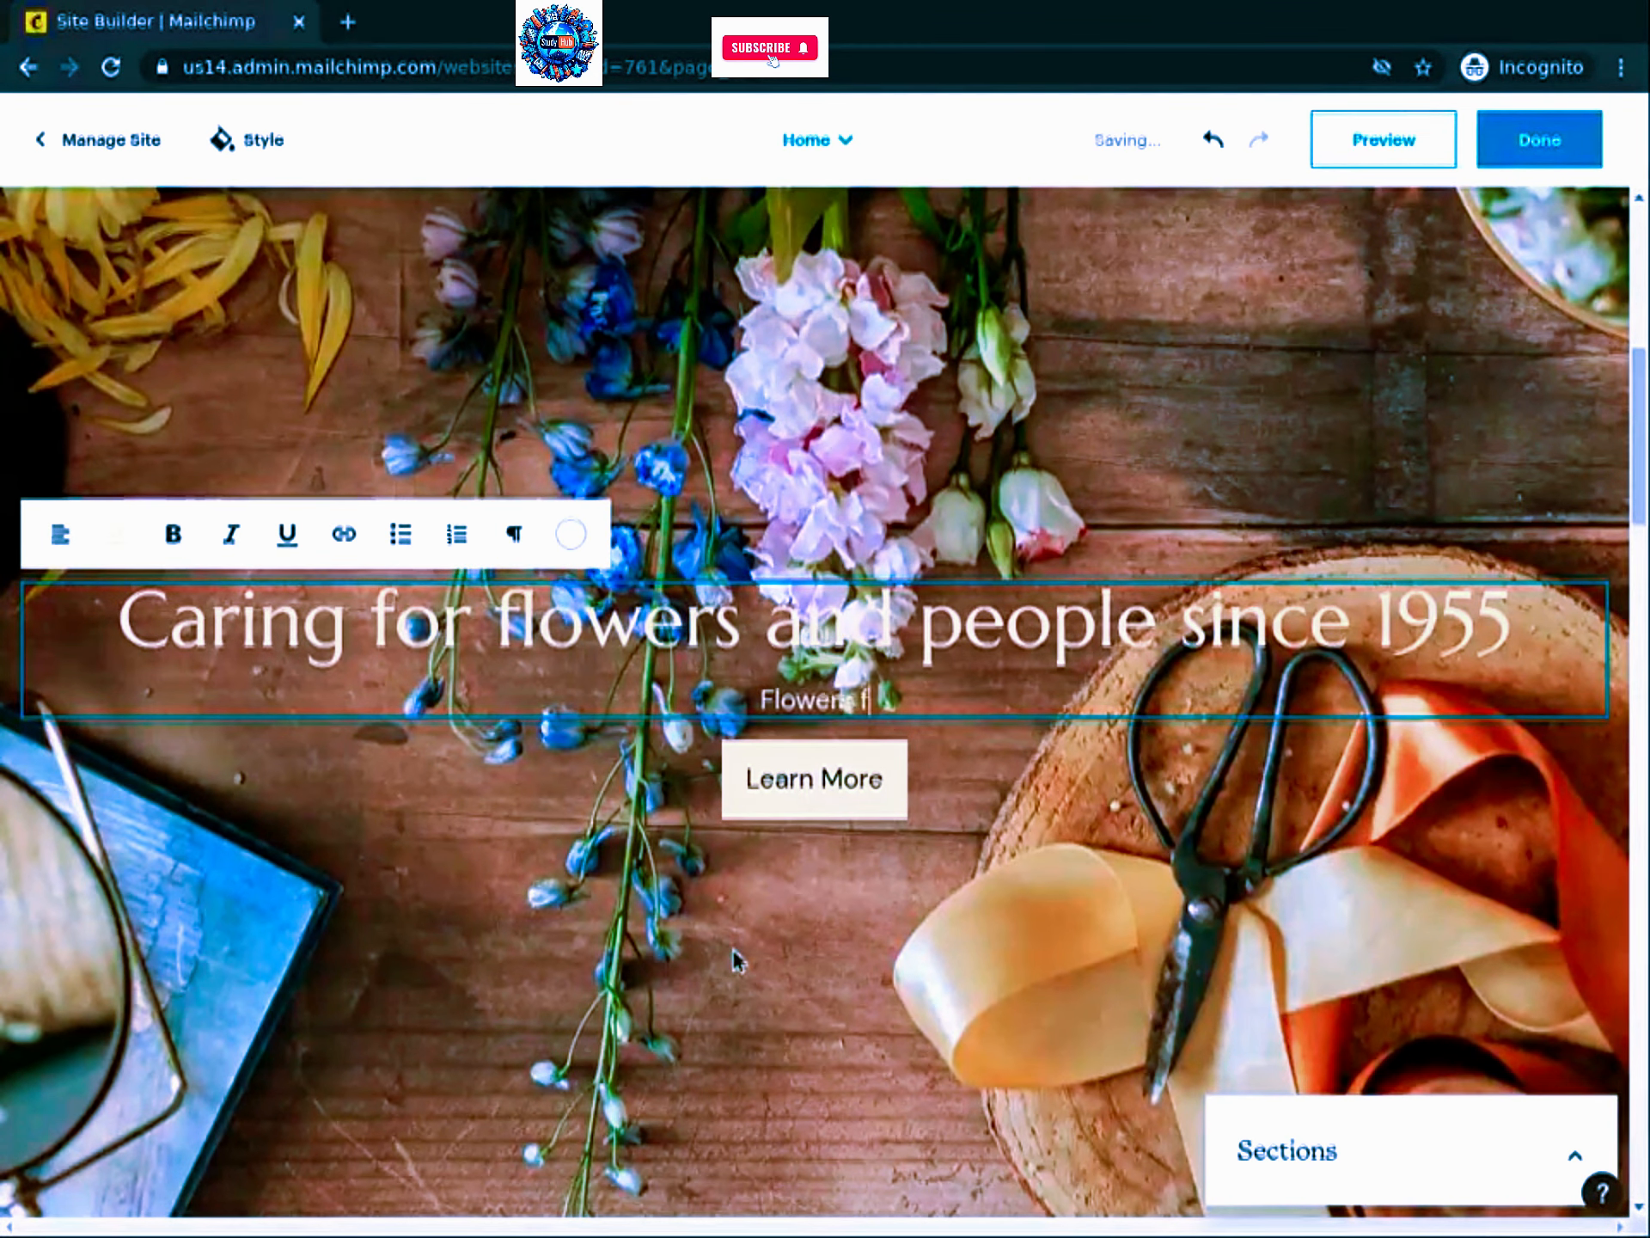
type("or all occasions, carefy")
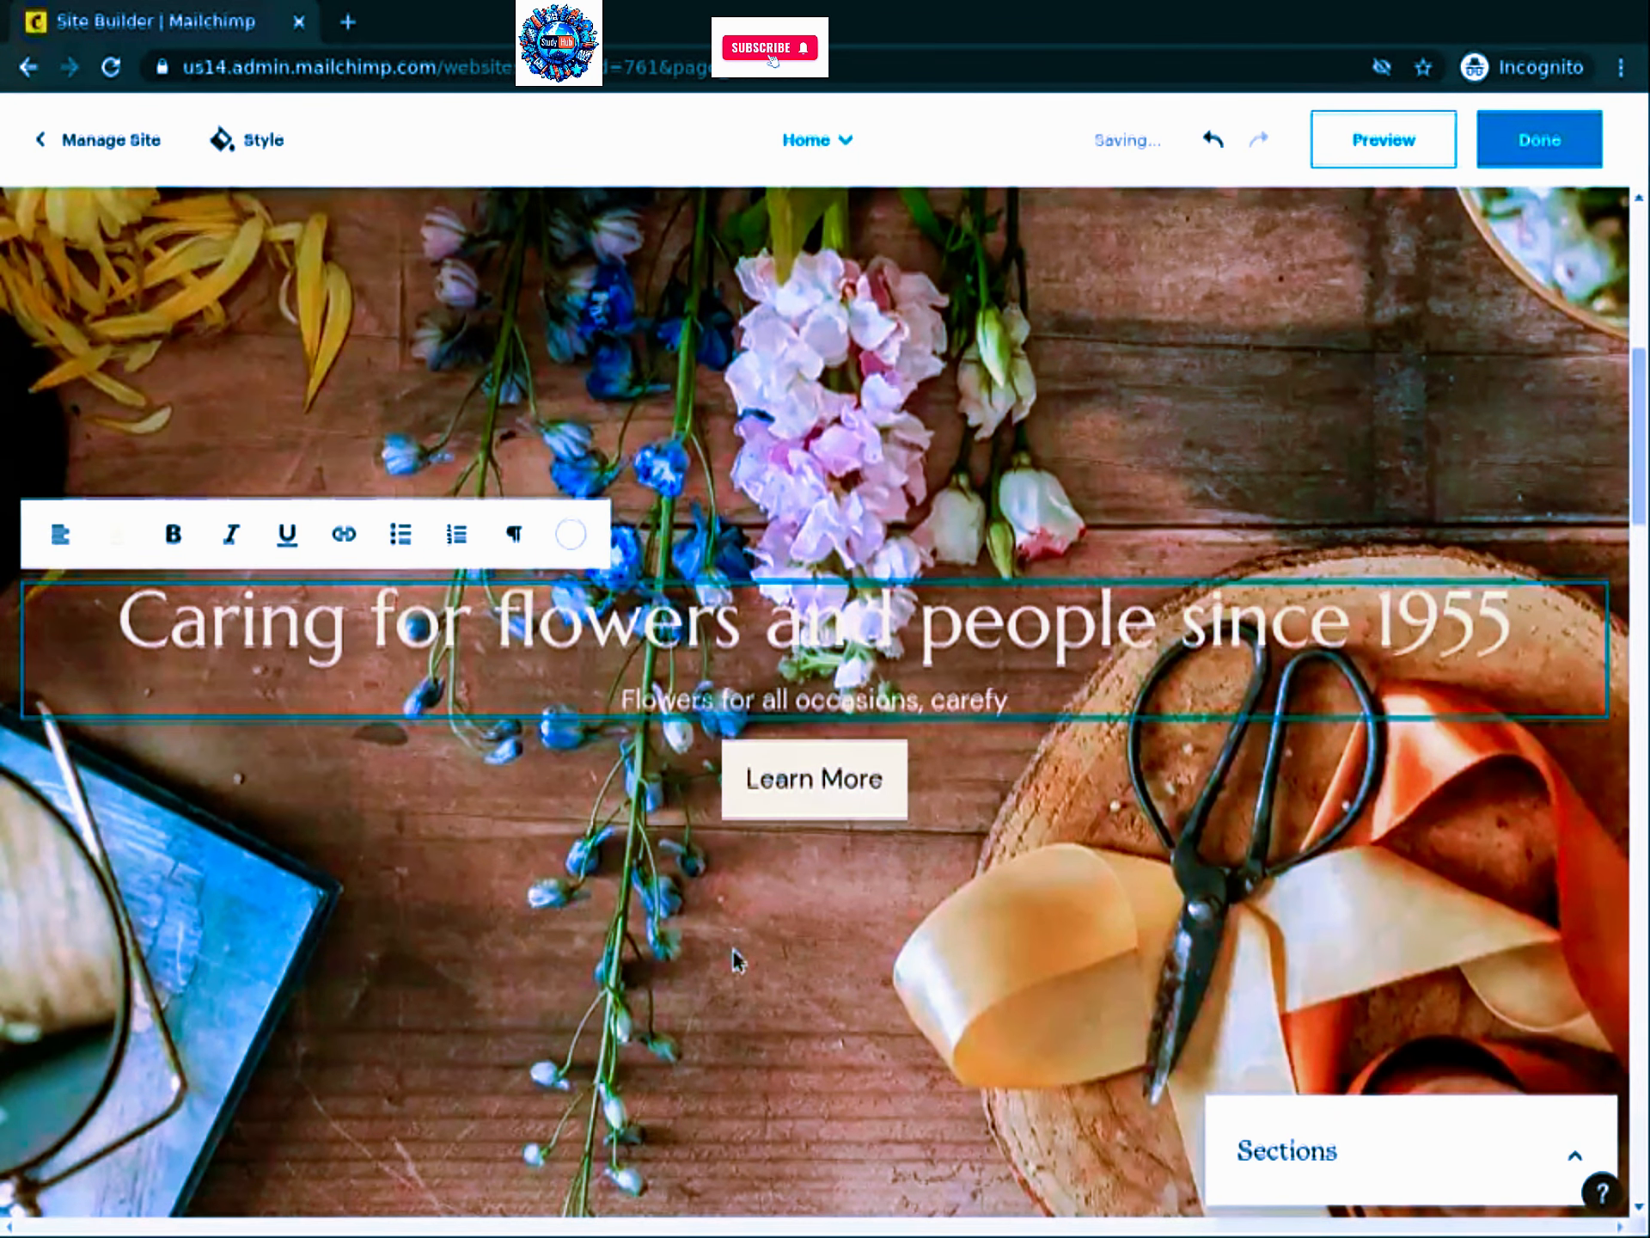
key("BackSpace")
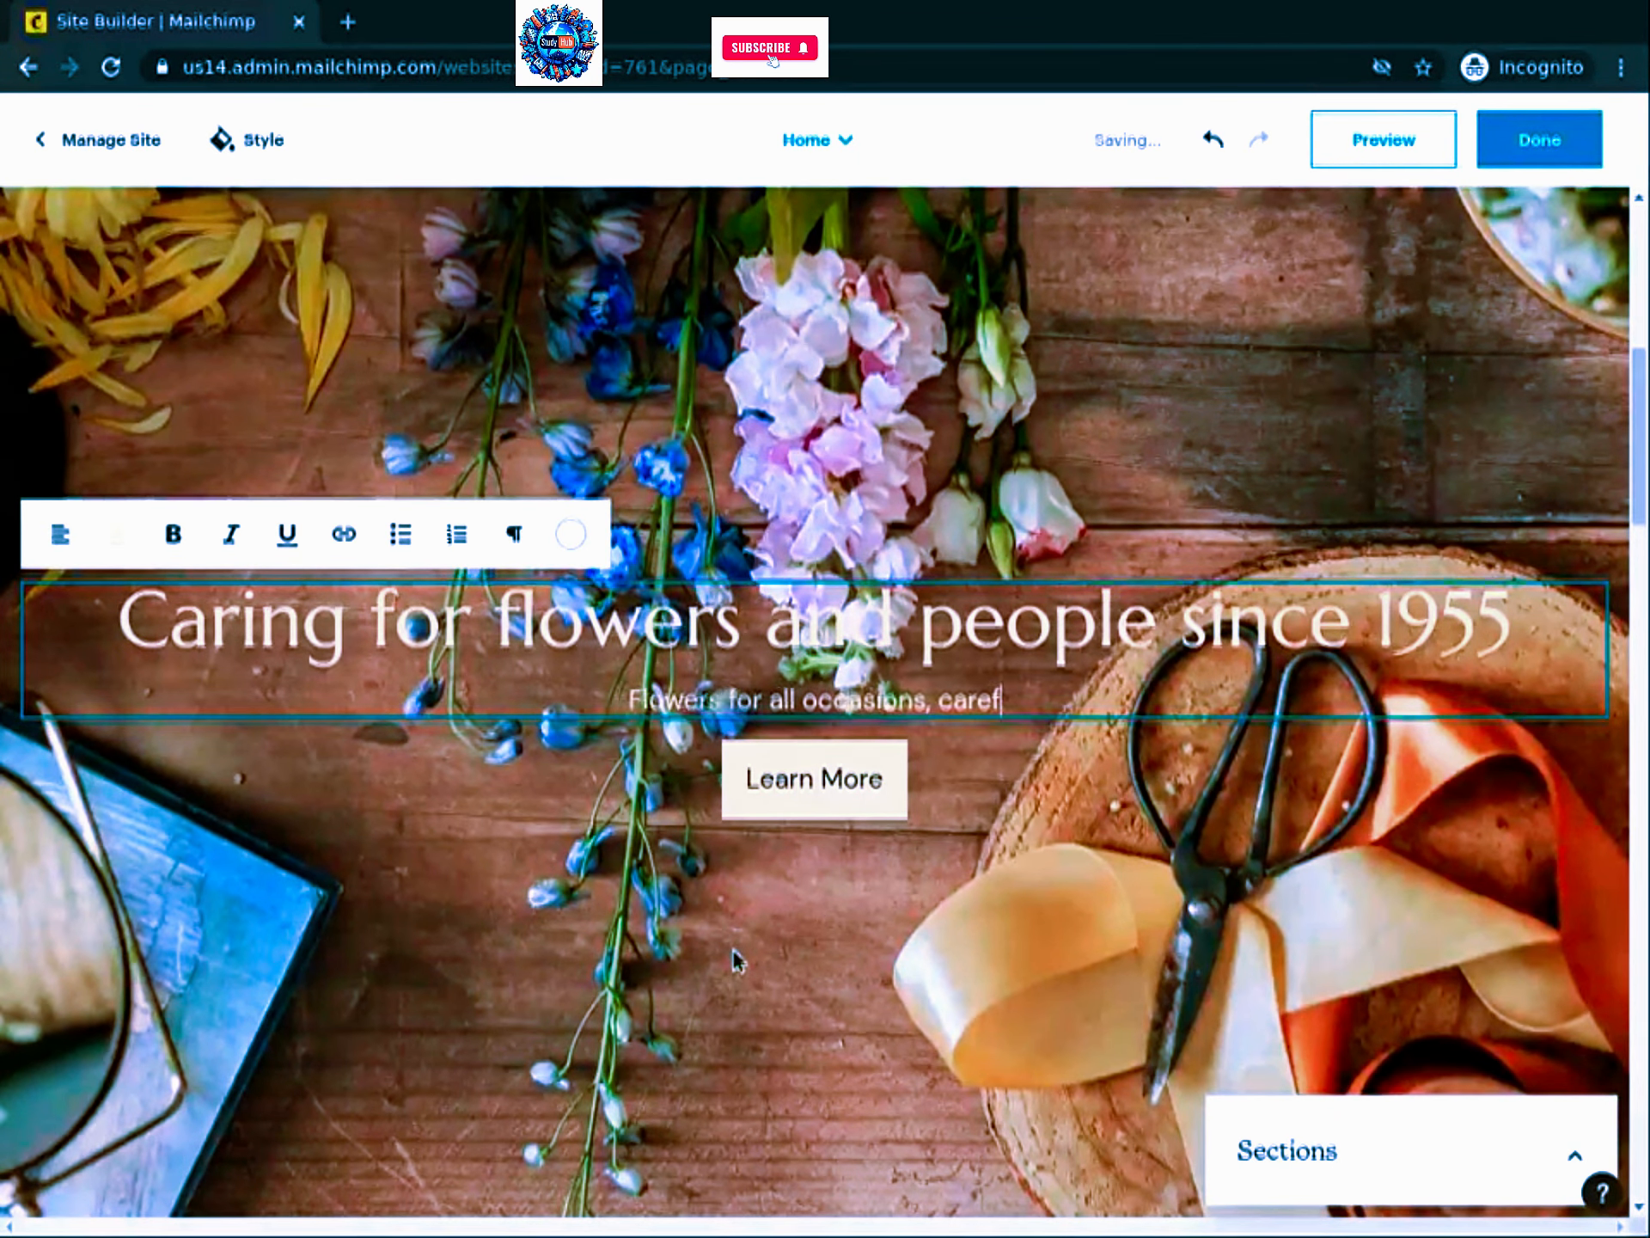
type("ully crafted")
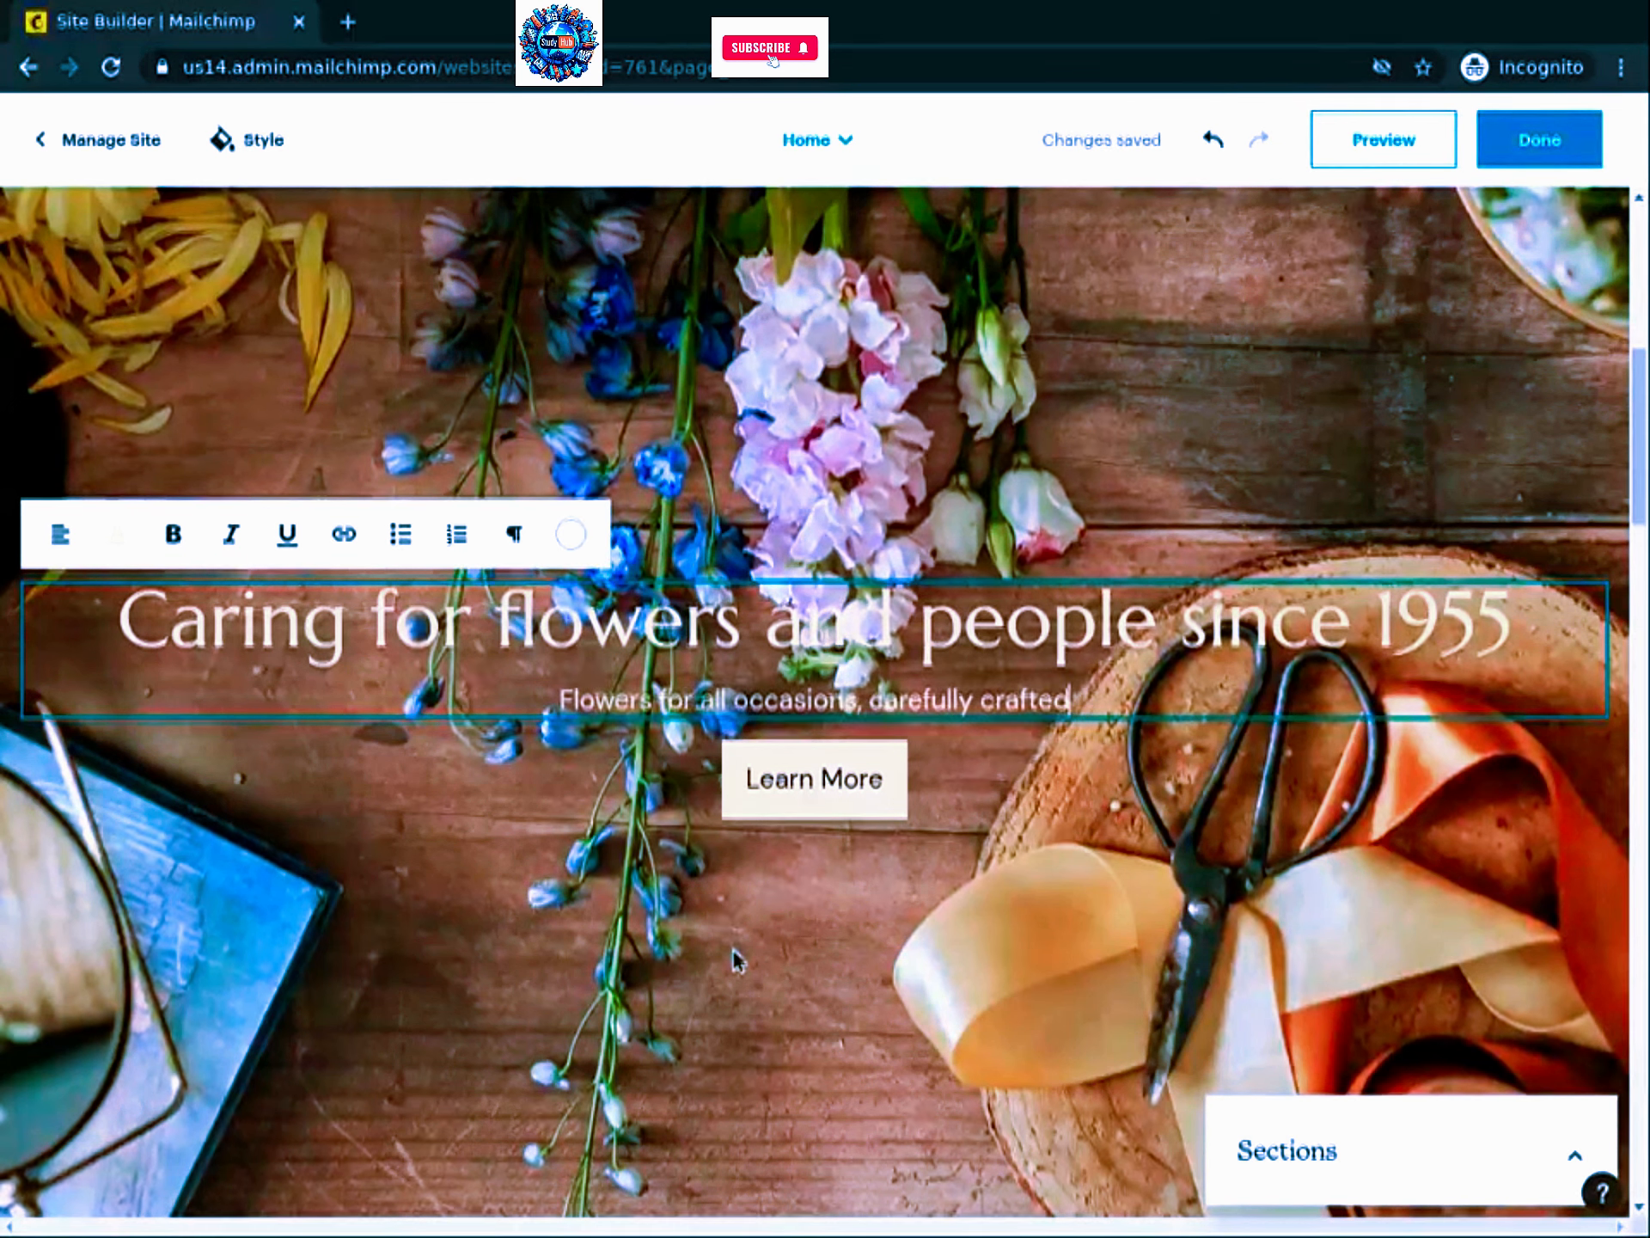
type(" and de")
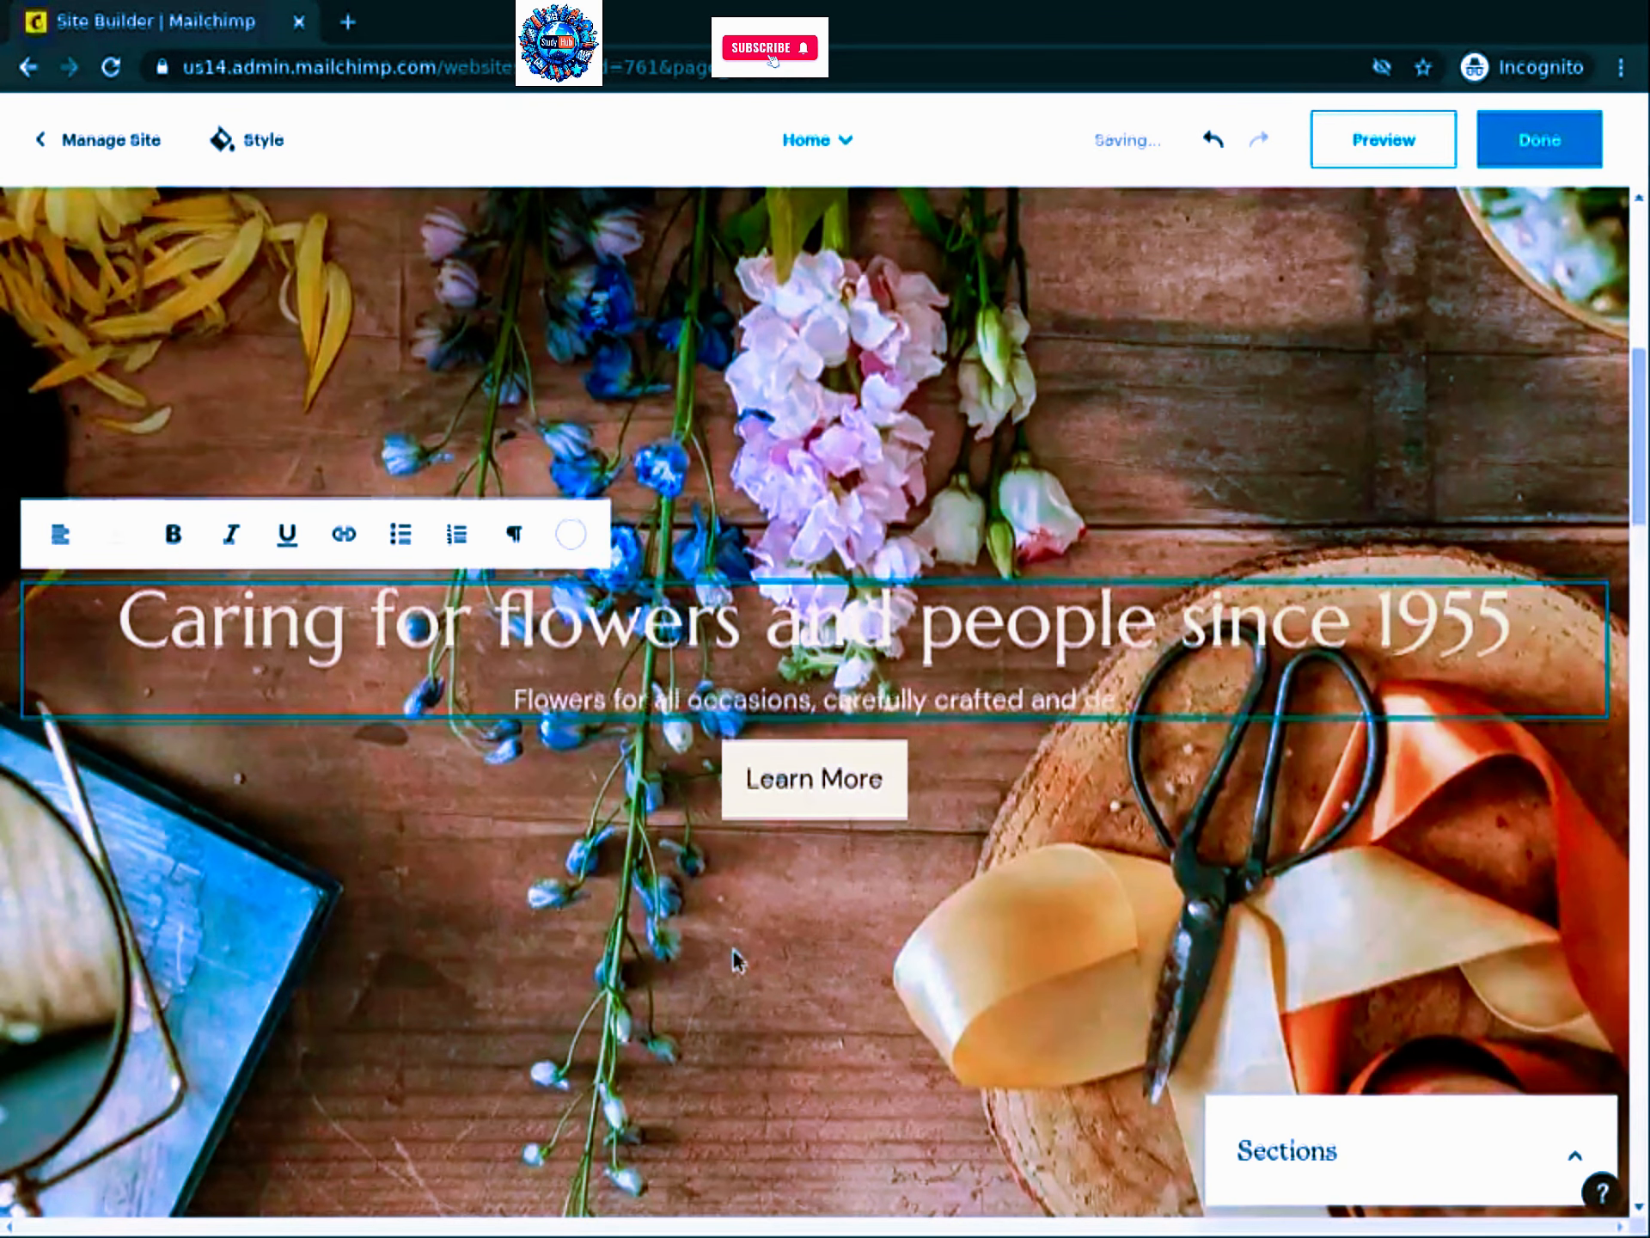
type("livered to your dear ones w")
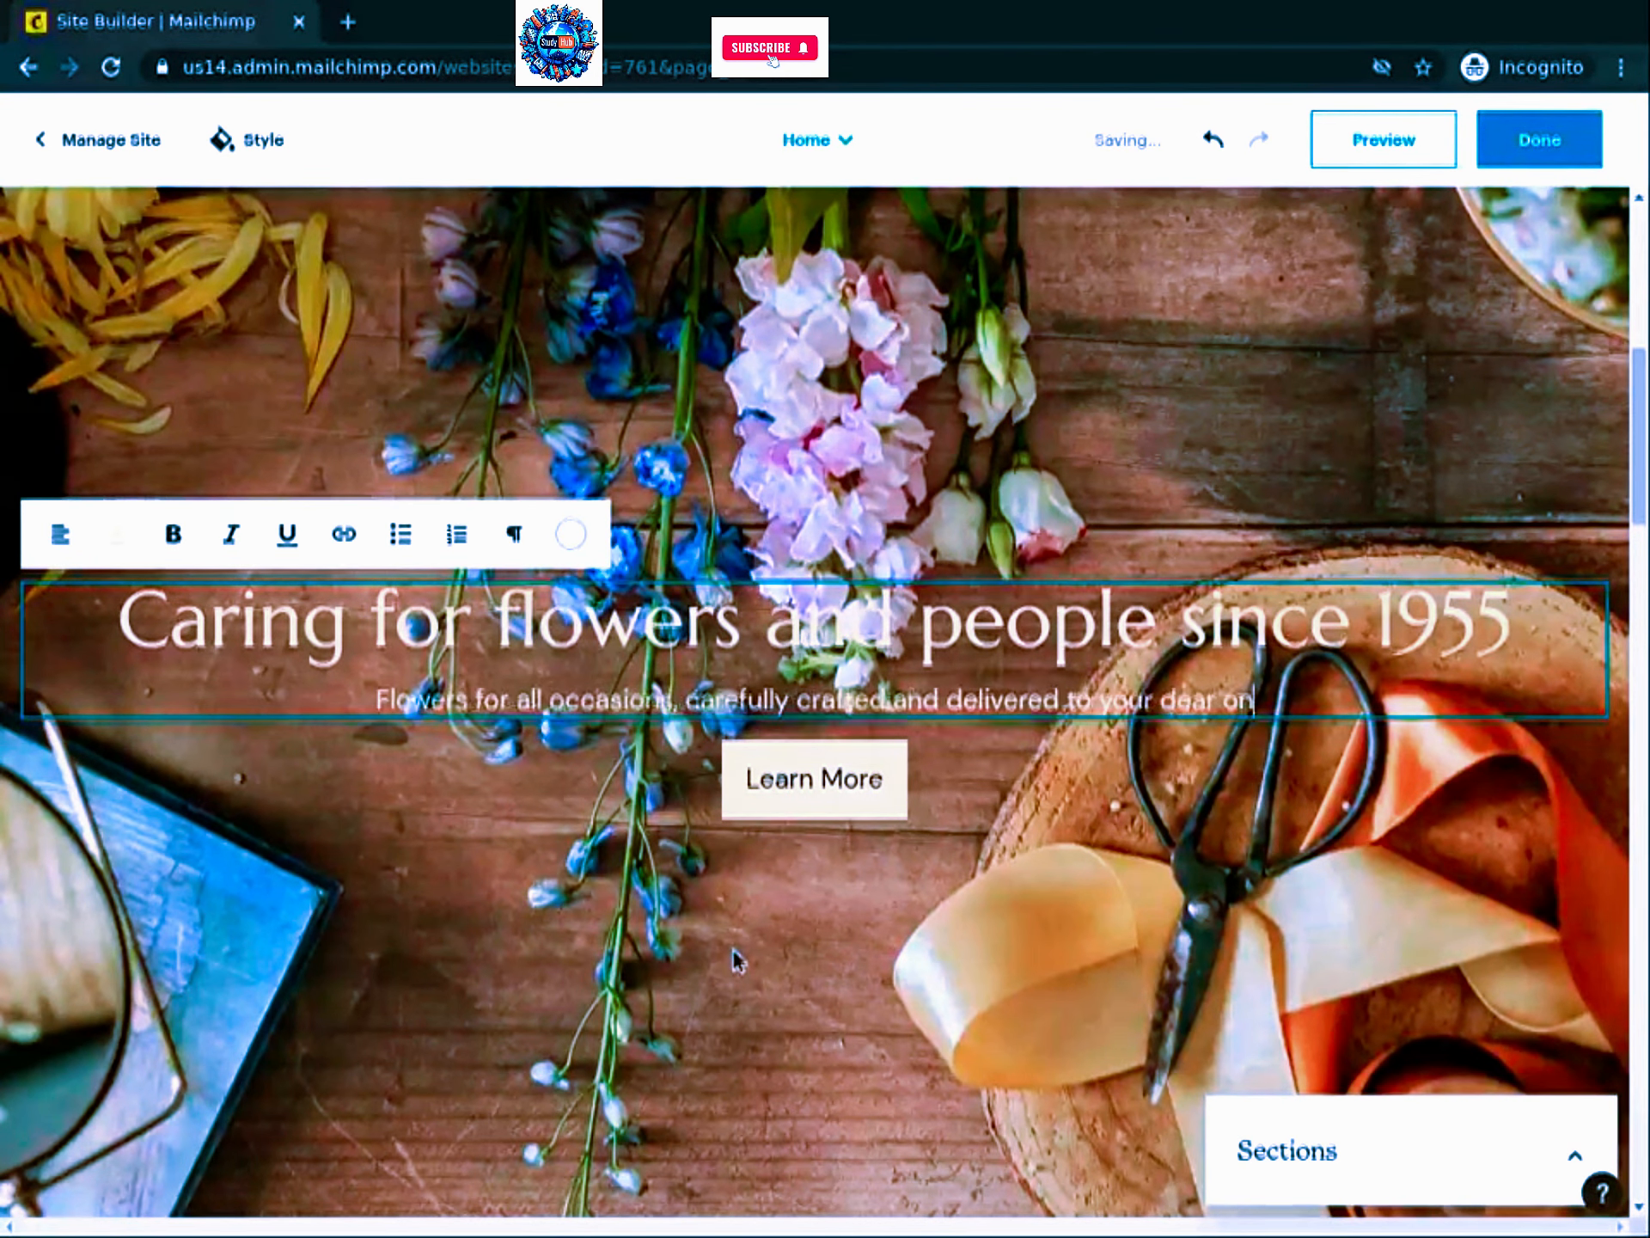
type("ithin 5 hours.")
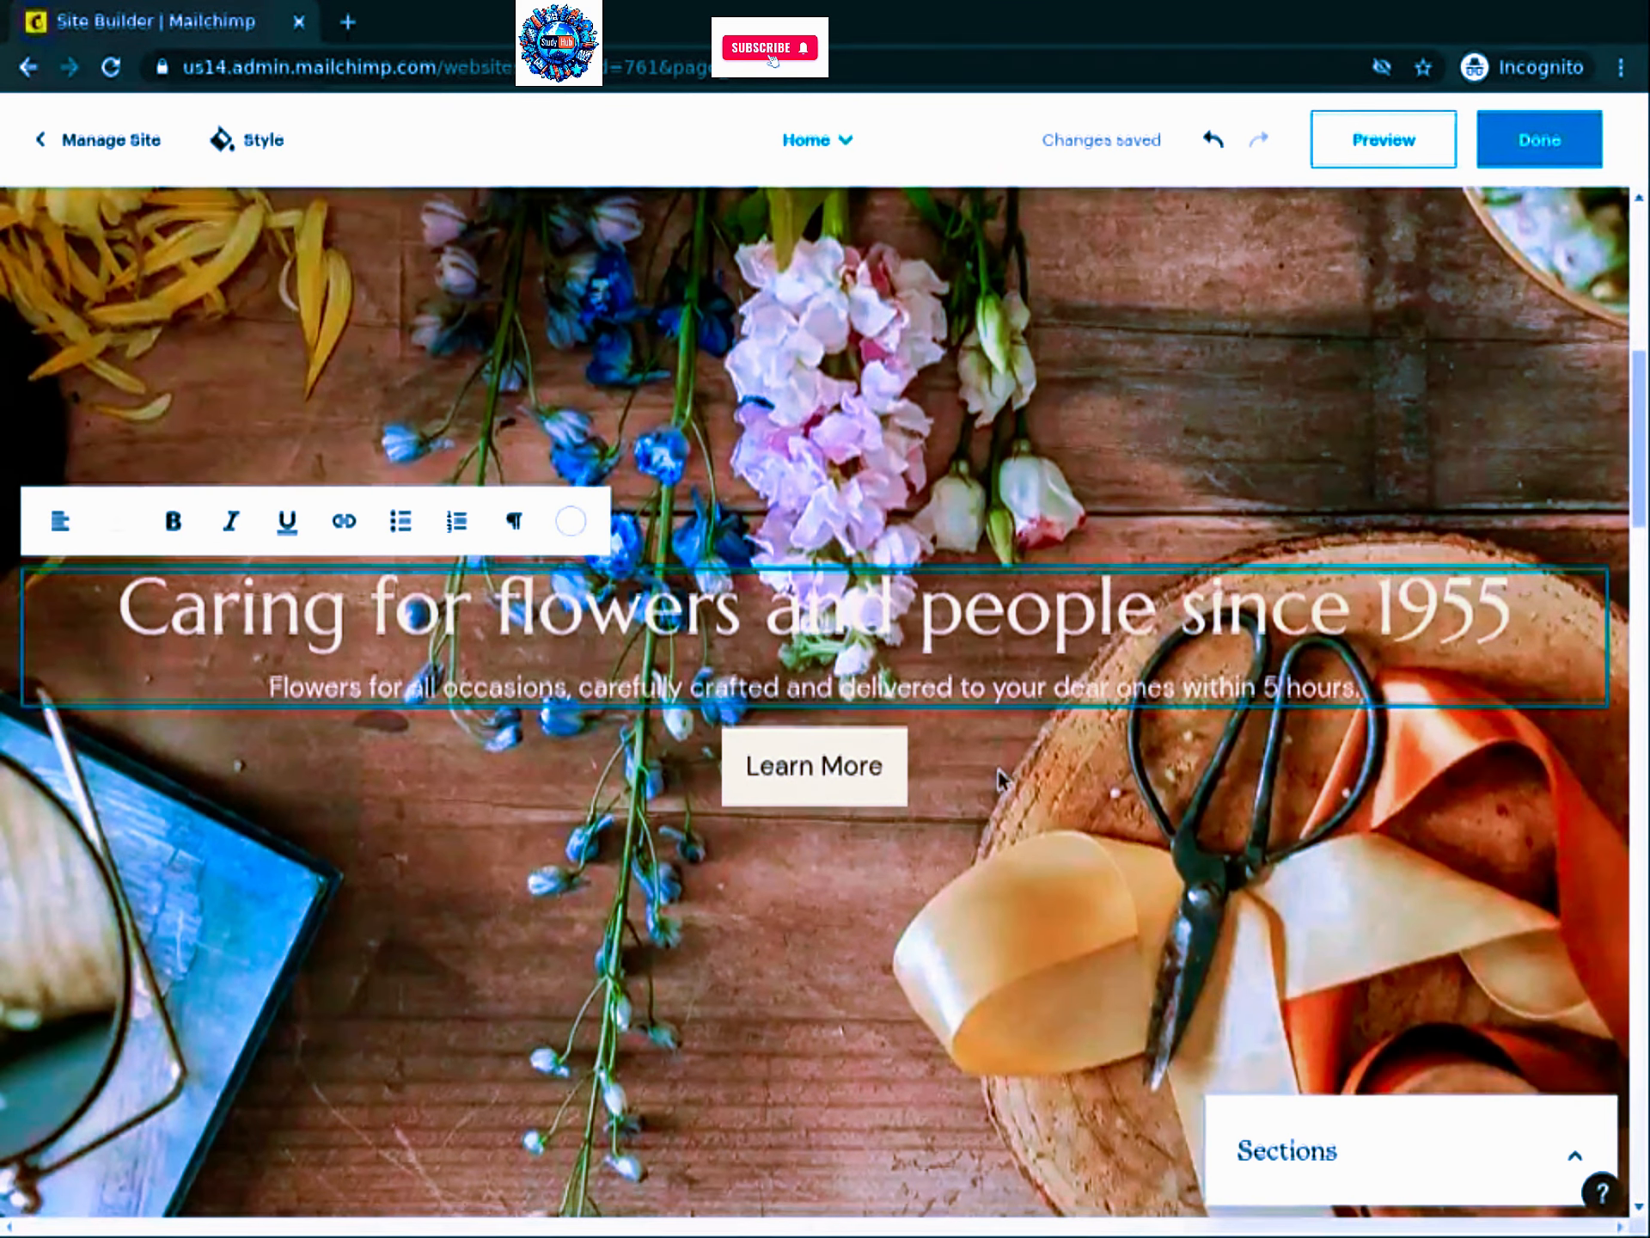
Step: Shrink the pink and white bouquet photo slightly by dragging its corner handle inward
scroll(997, 768, "down", 5)
scroll(997, 768, "down", 8)
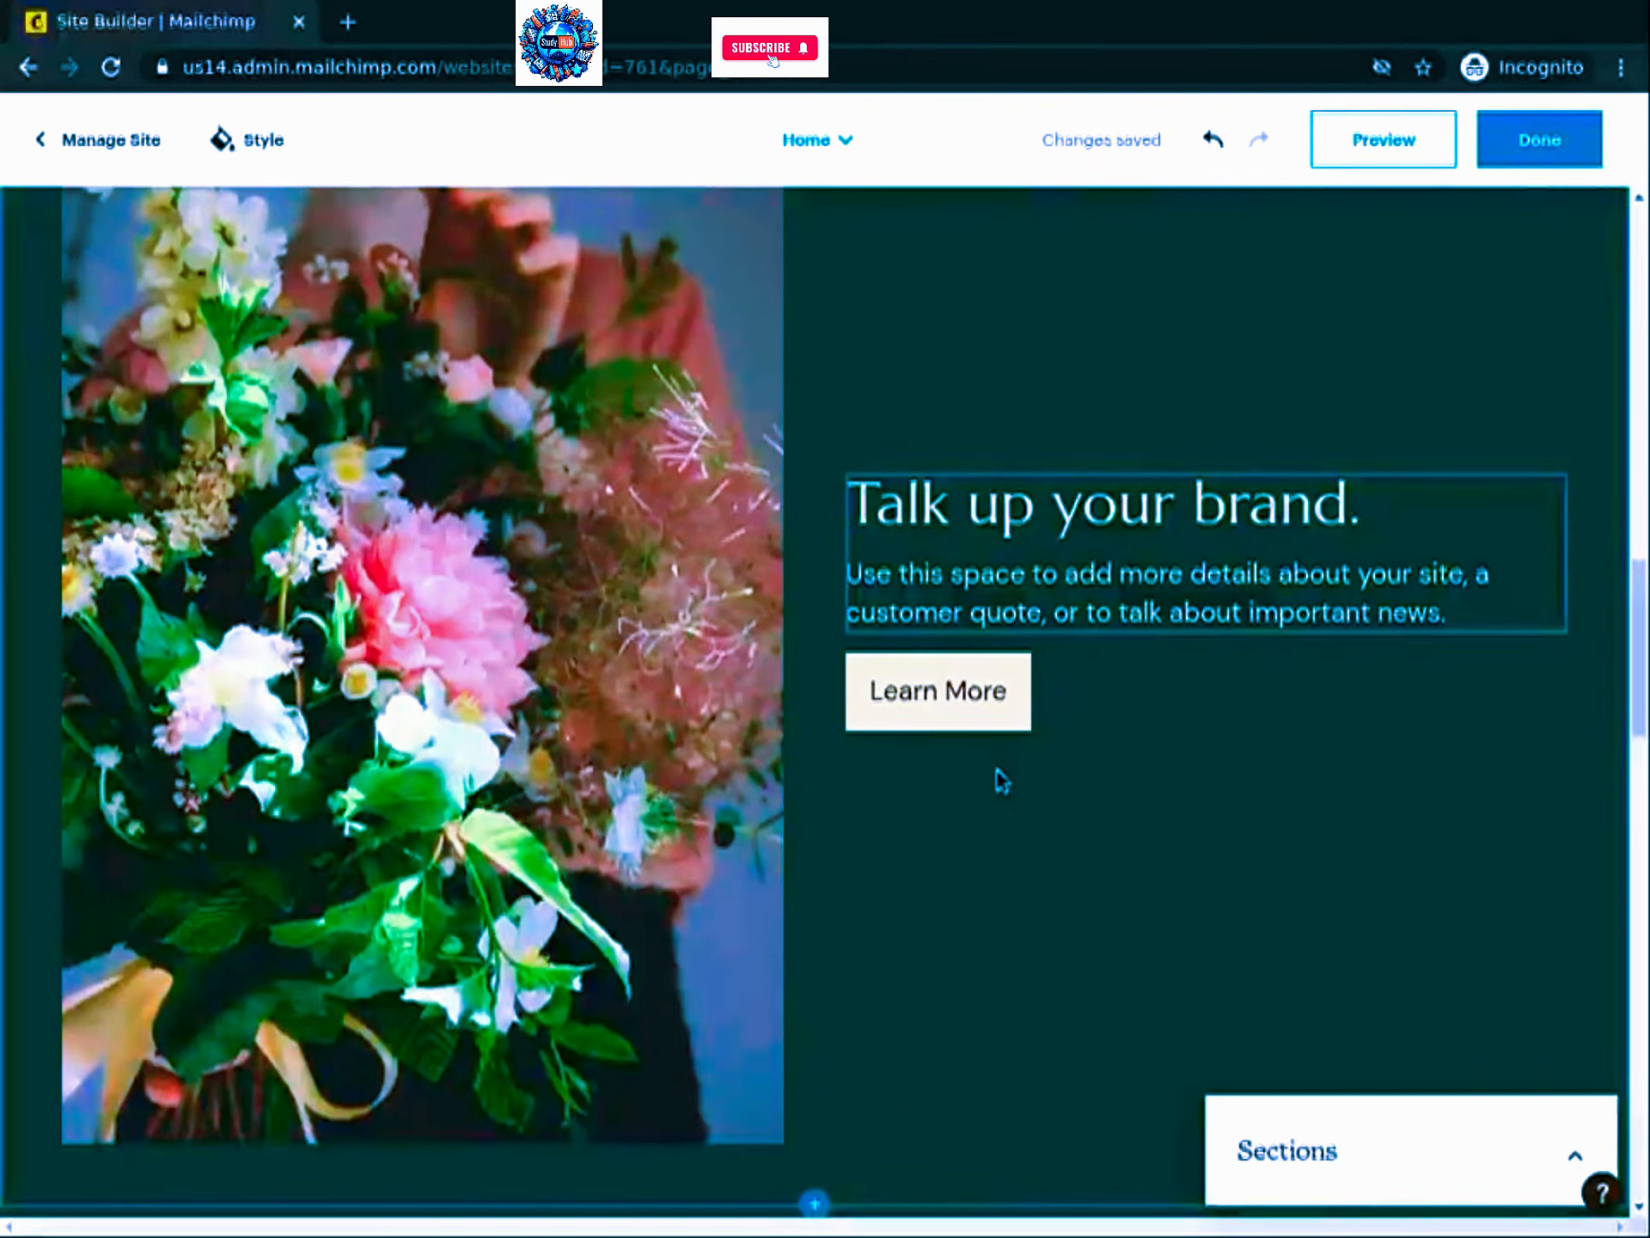
scroll(997, 767, "down", 2)
scroll(997, 771, "up", 2)
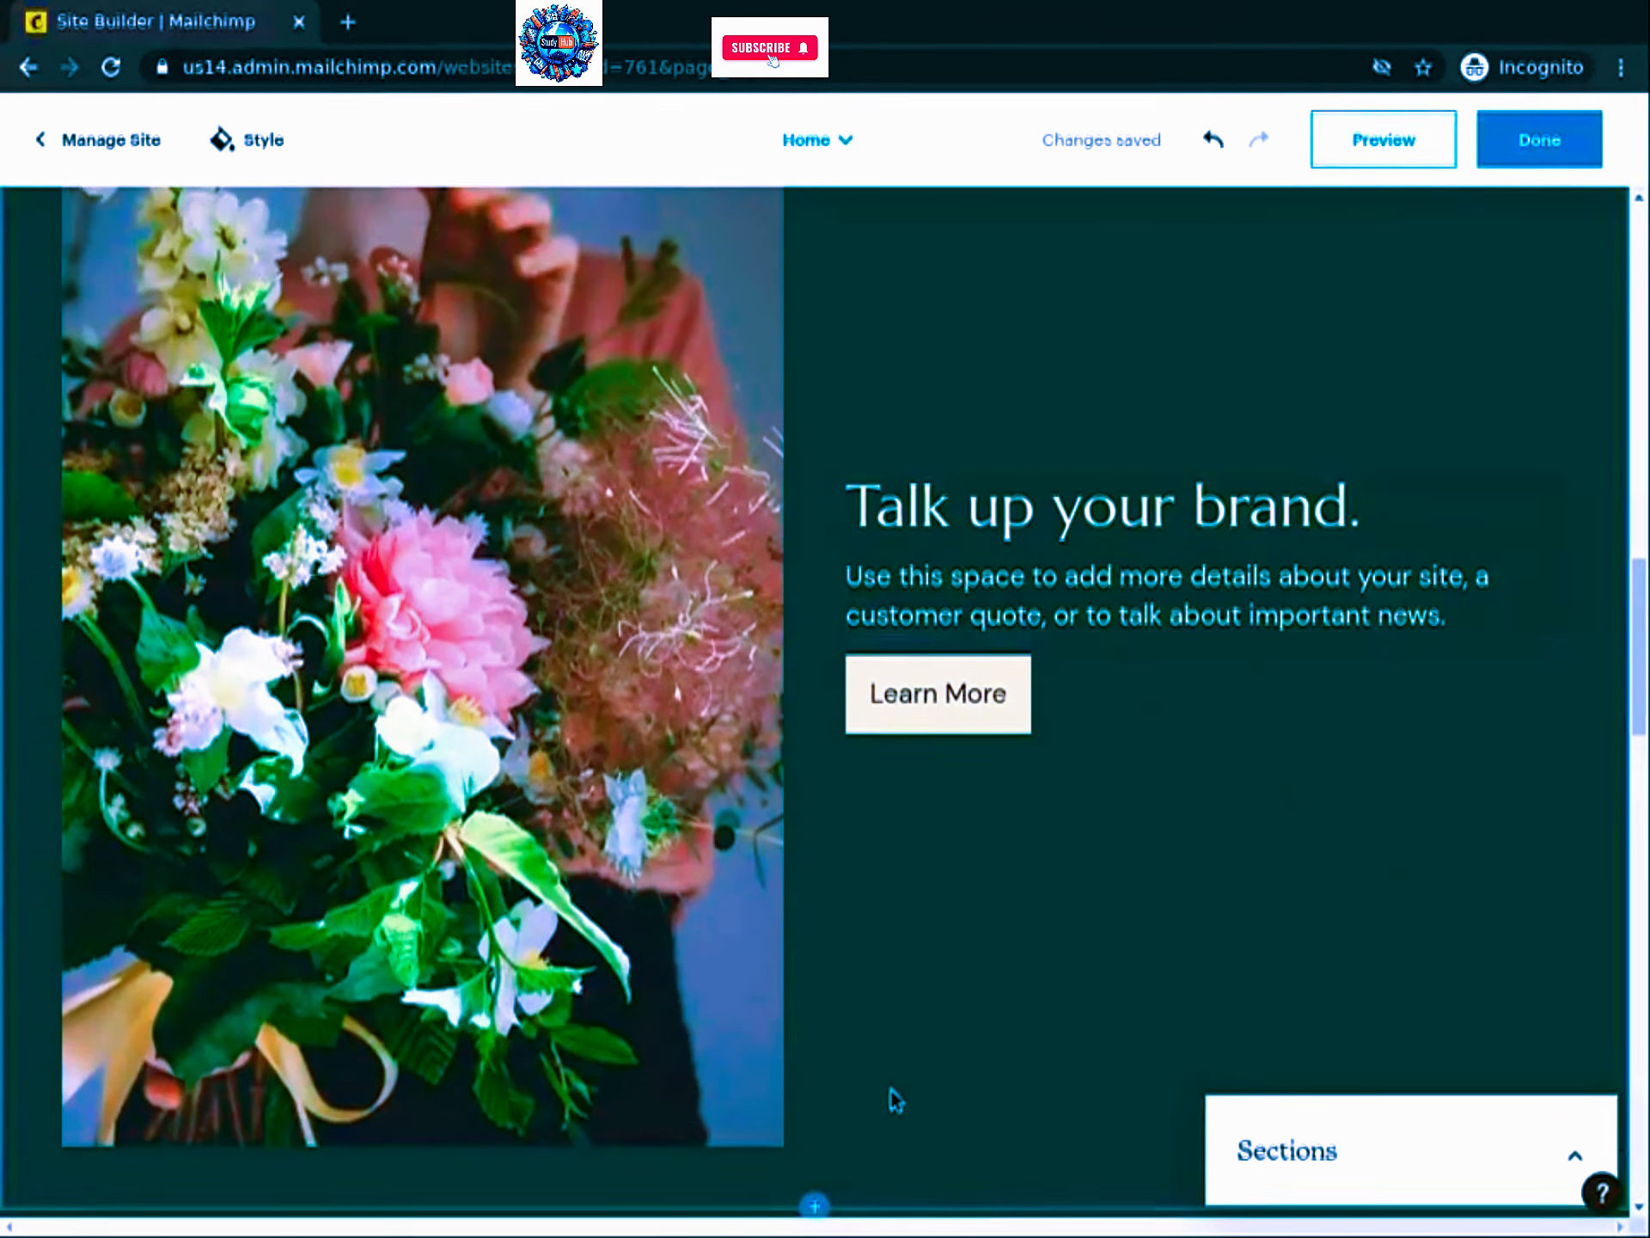
left_click(781, 1143)
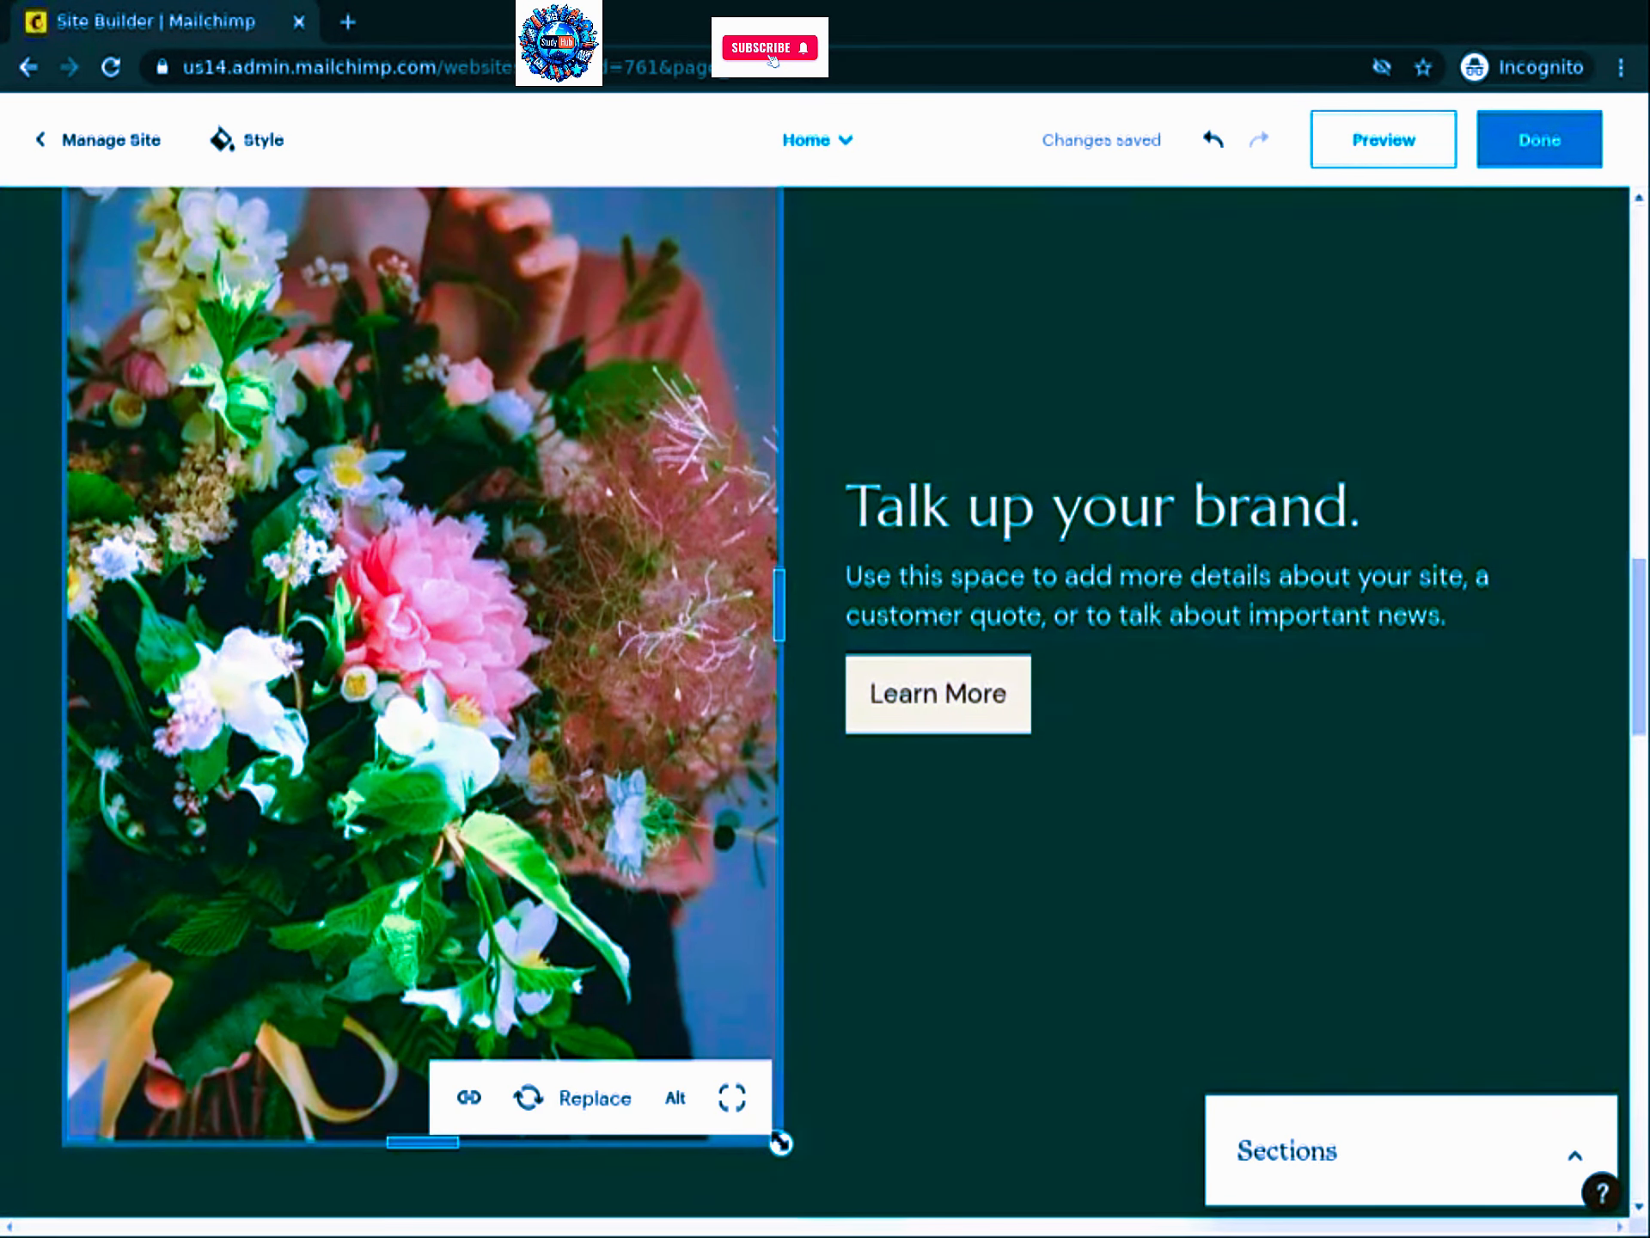
left_click_drag(684, 1005, 764, 957)
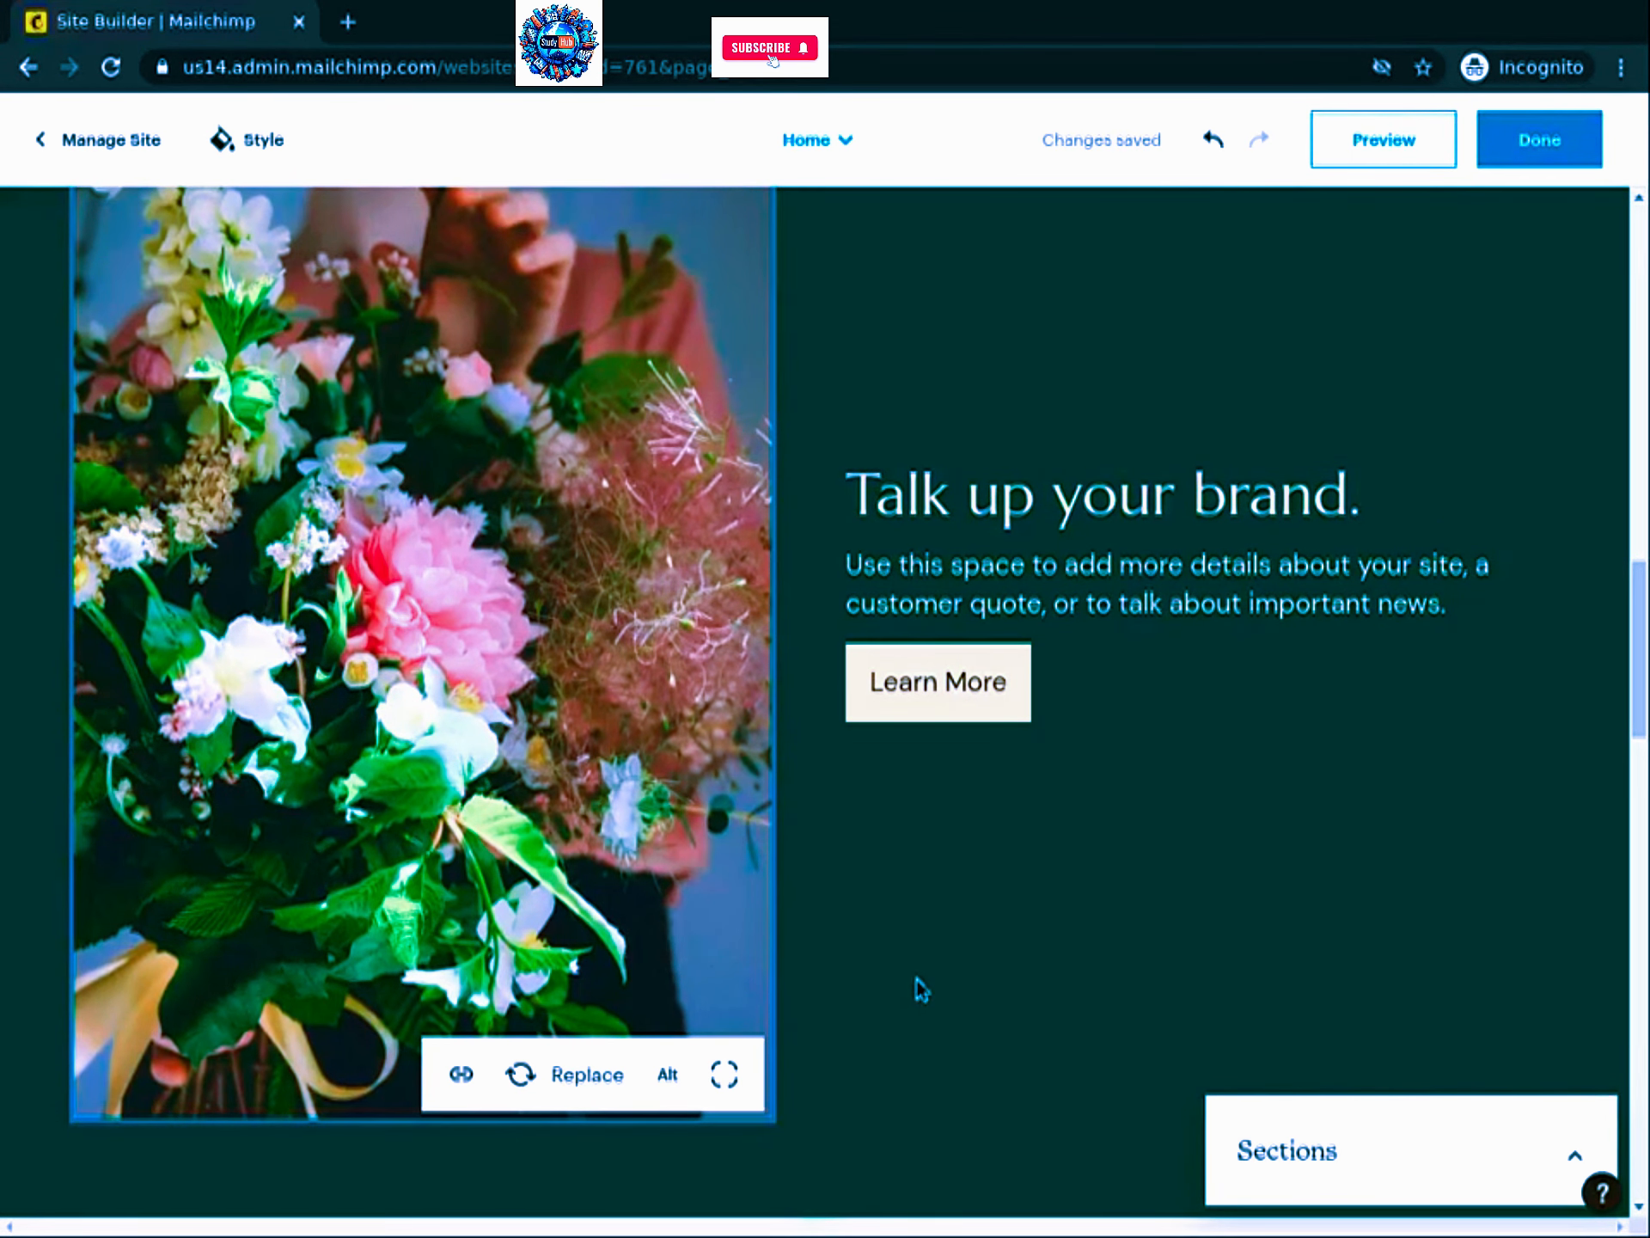
scroll(1087, 550, "up", 2)
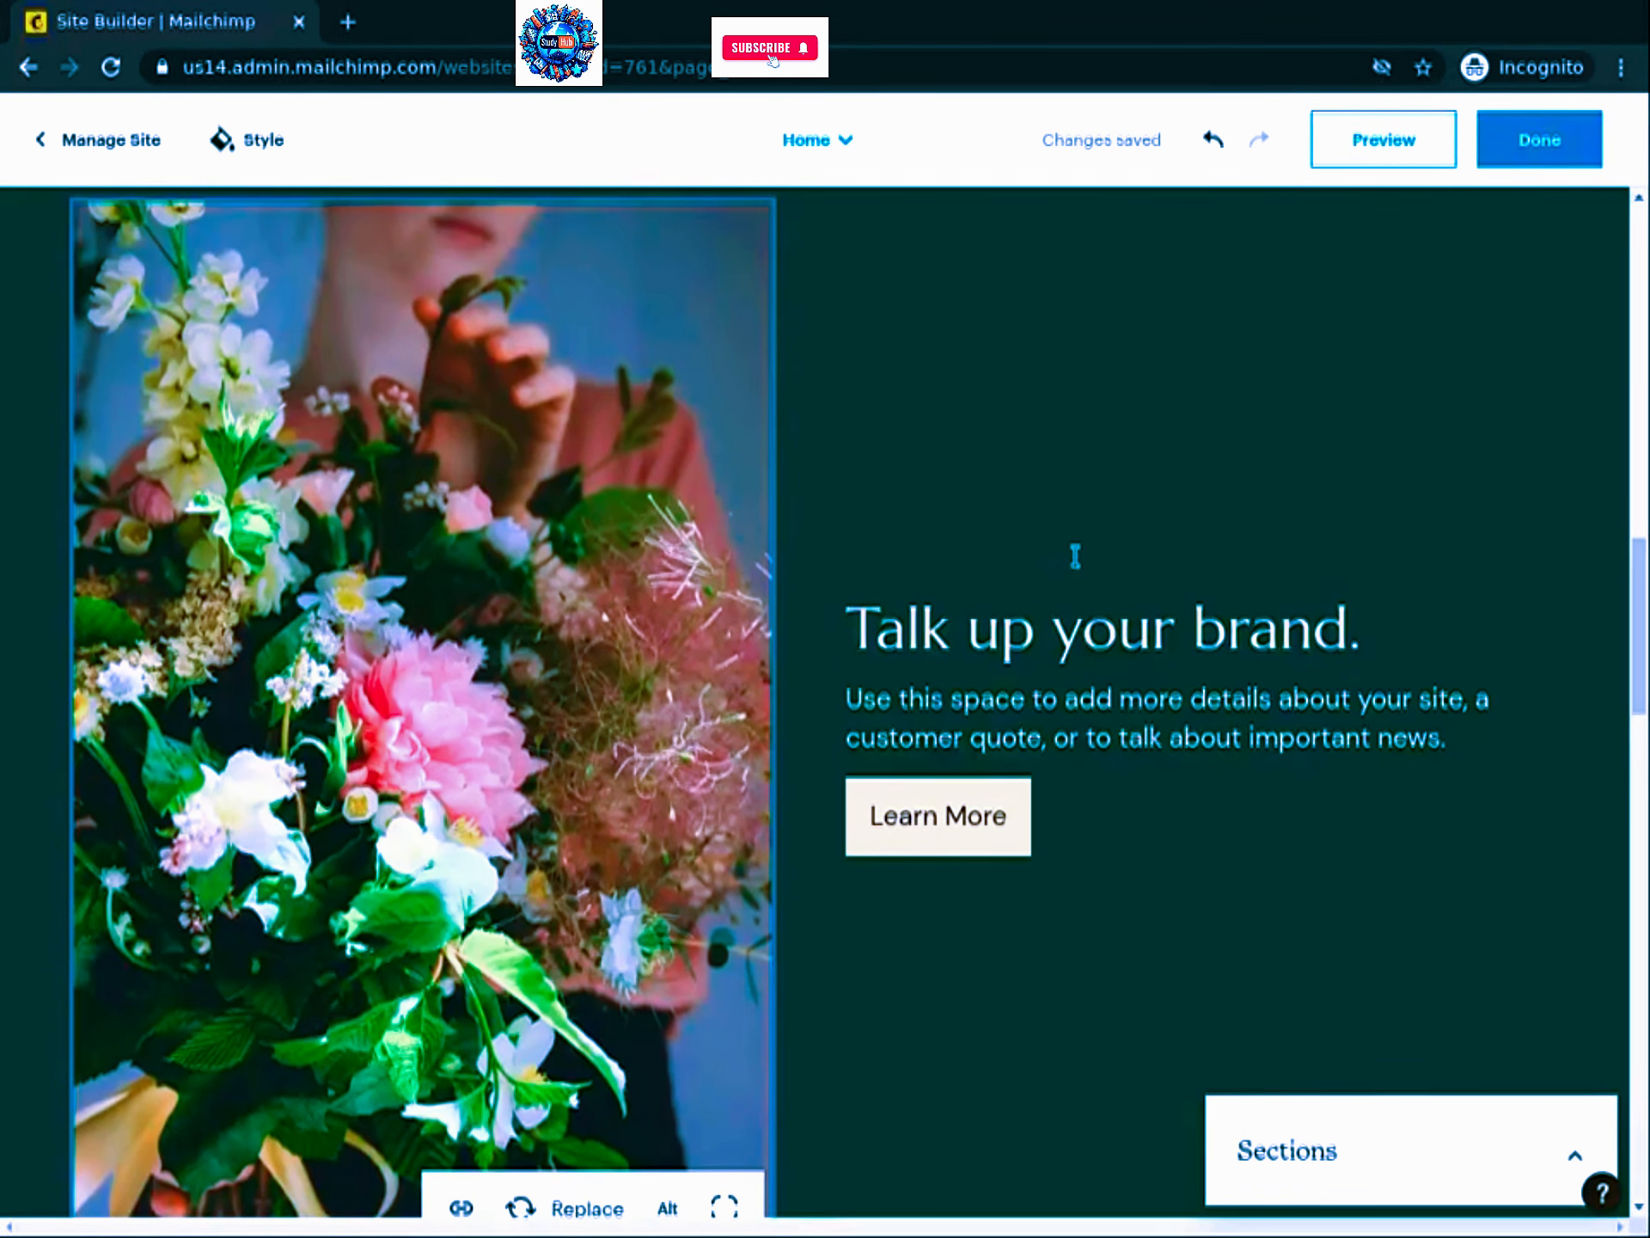
Step: Title the bouquet section 'Special arrangements' and begin the qualified-designers arrangements description
left_click(1068, 640)
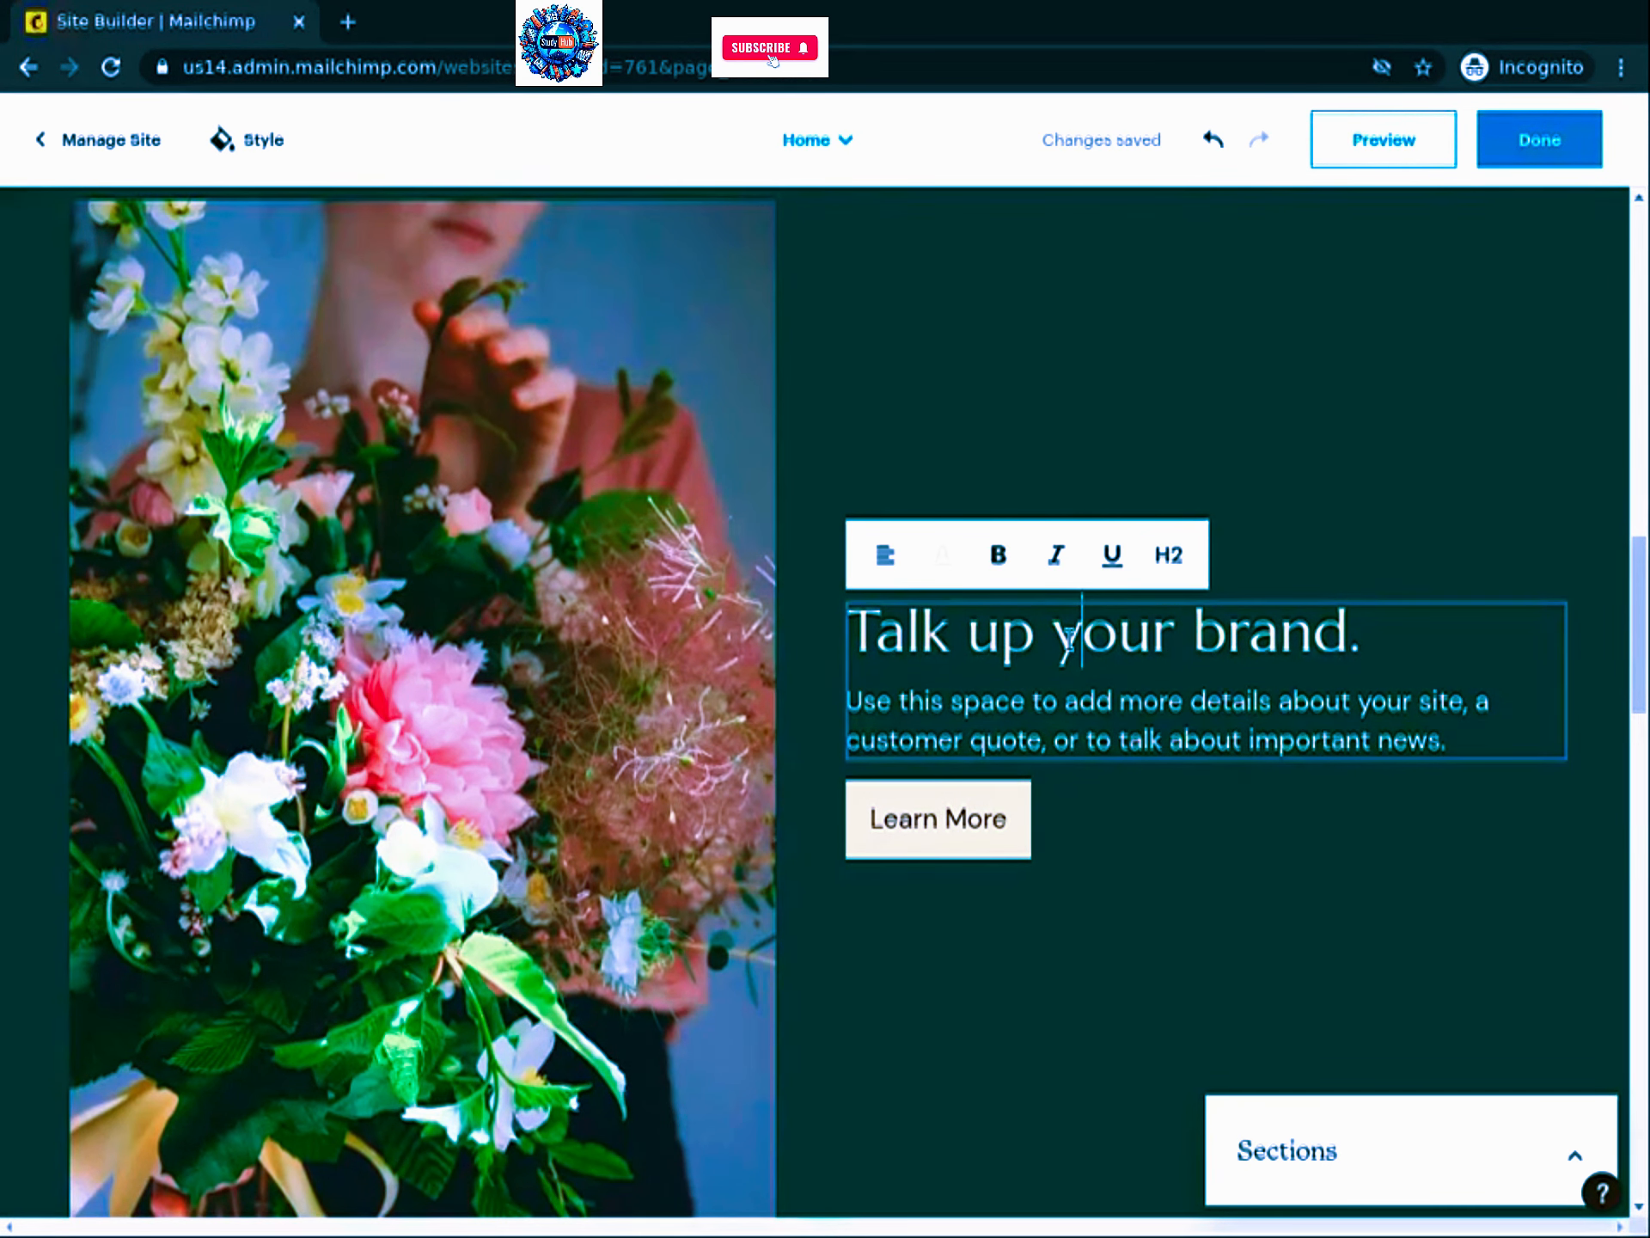
left_click(940, 1213)
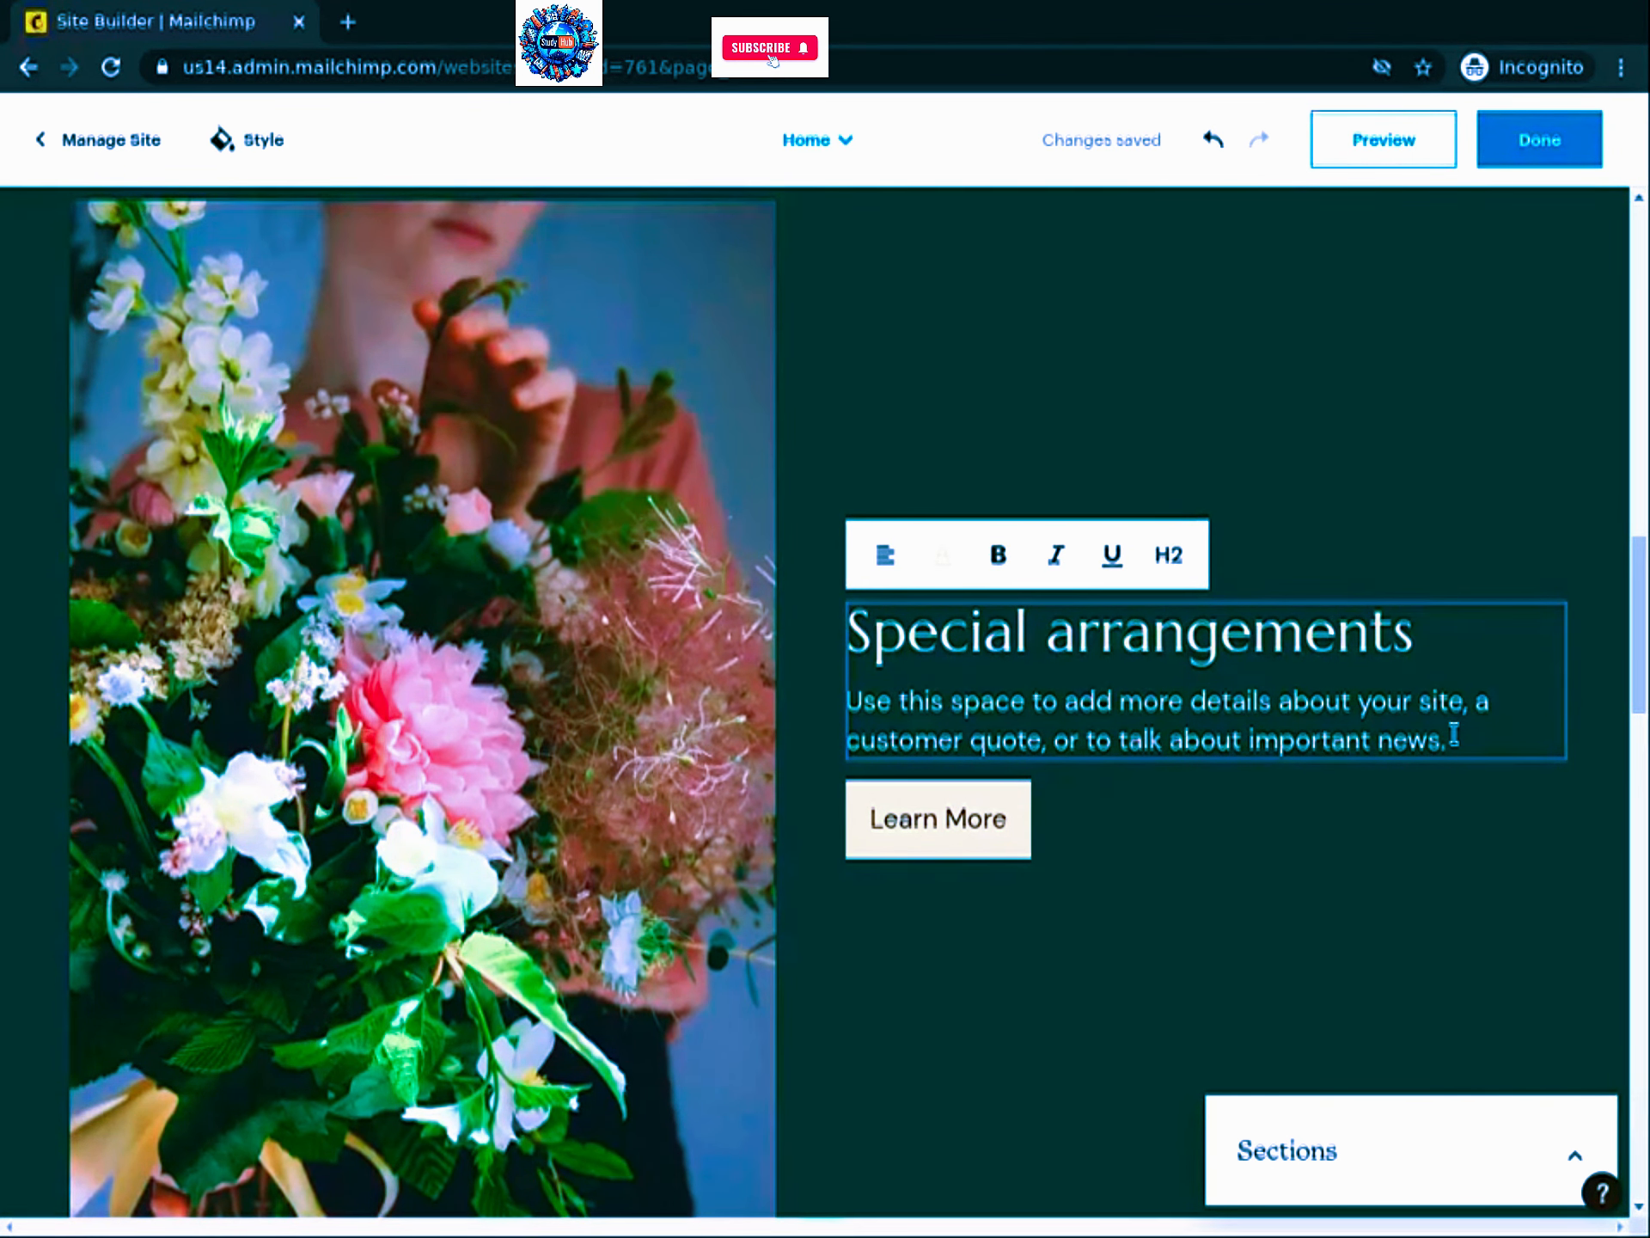
left_click_drag(1453, 736, 807, 715)
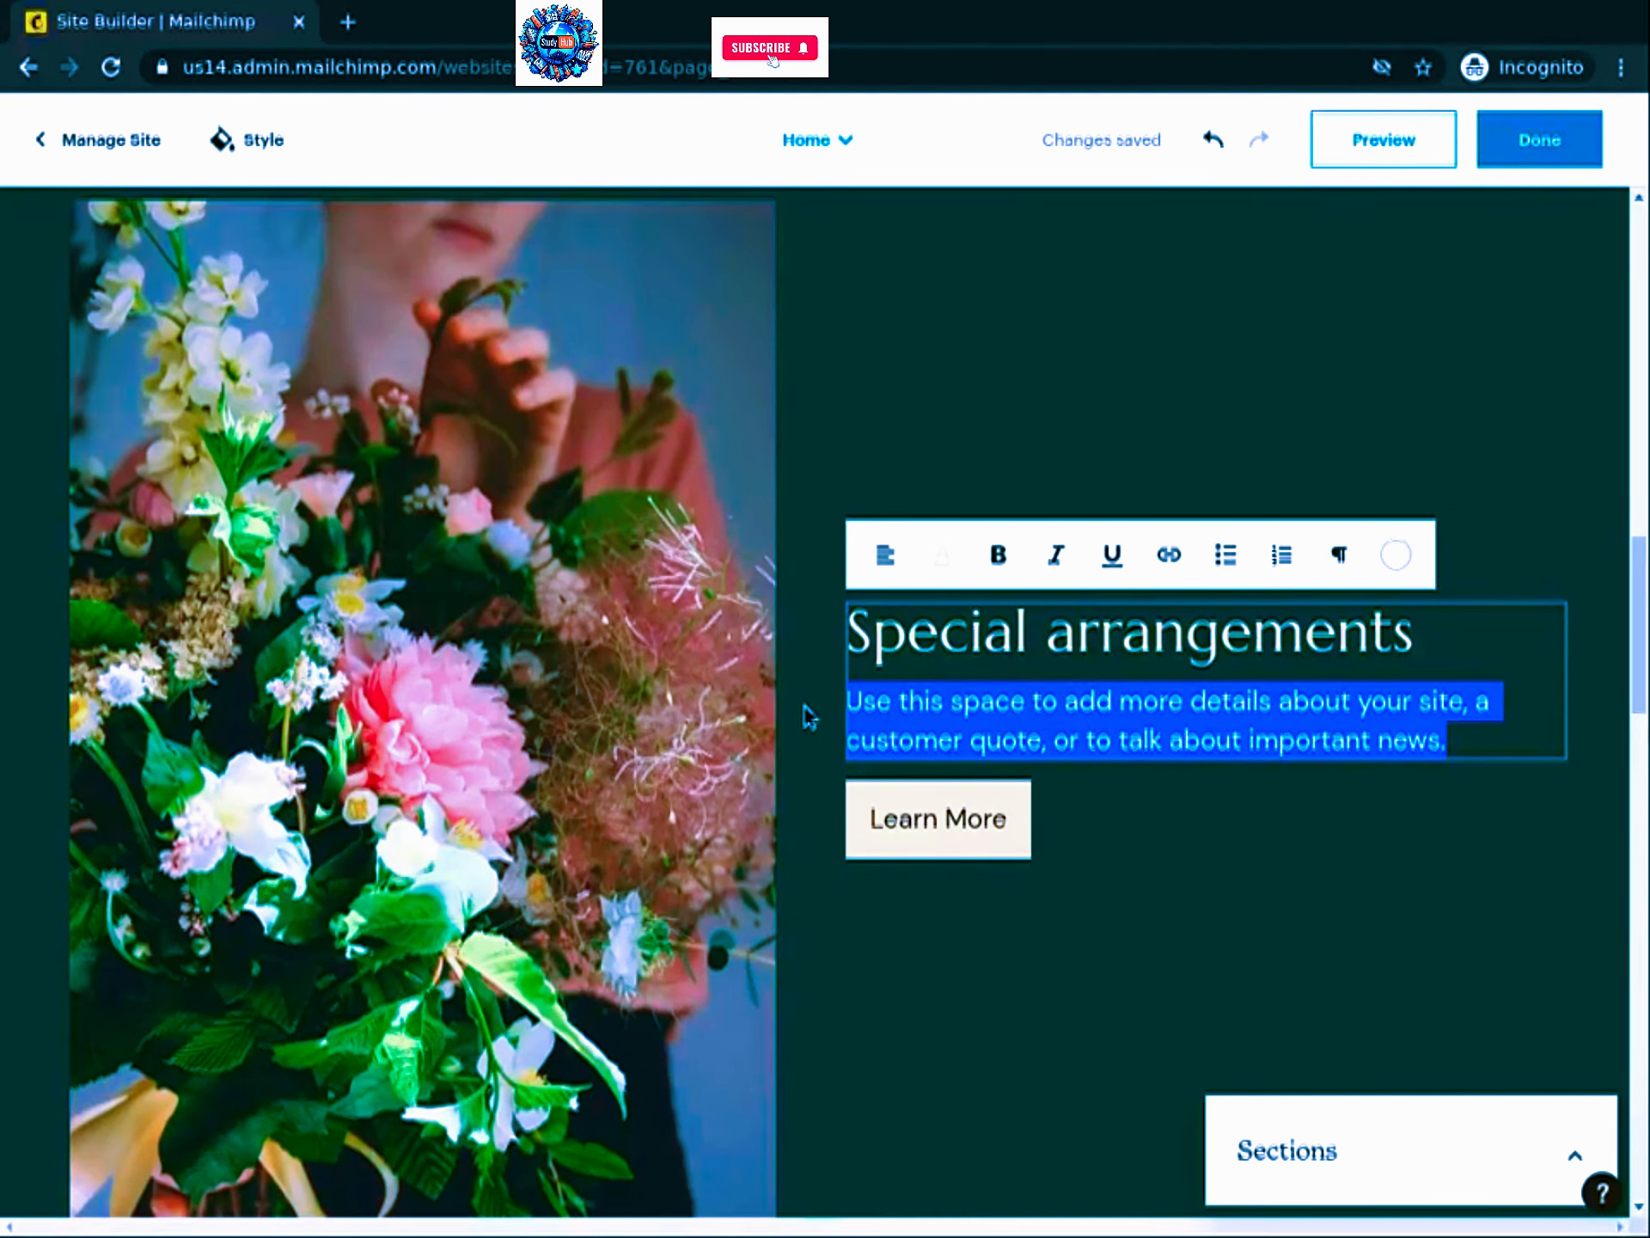
type("Our quali")
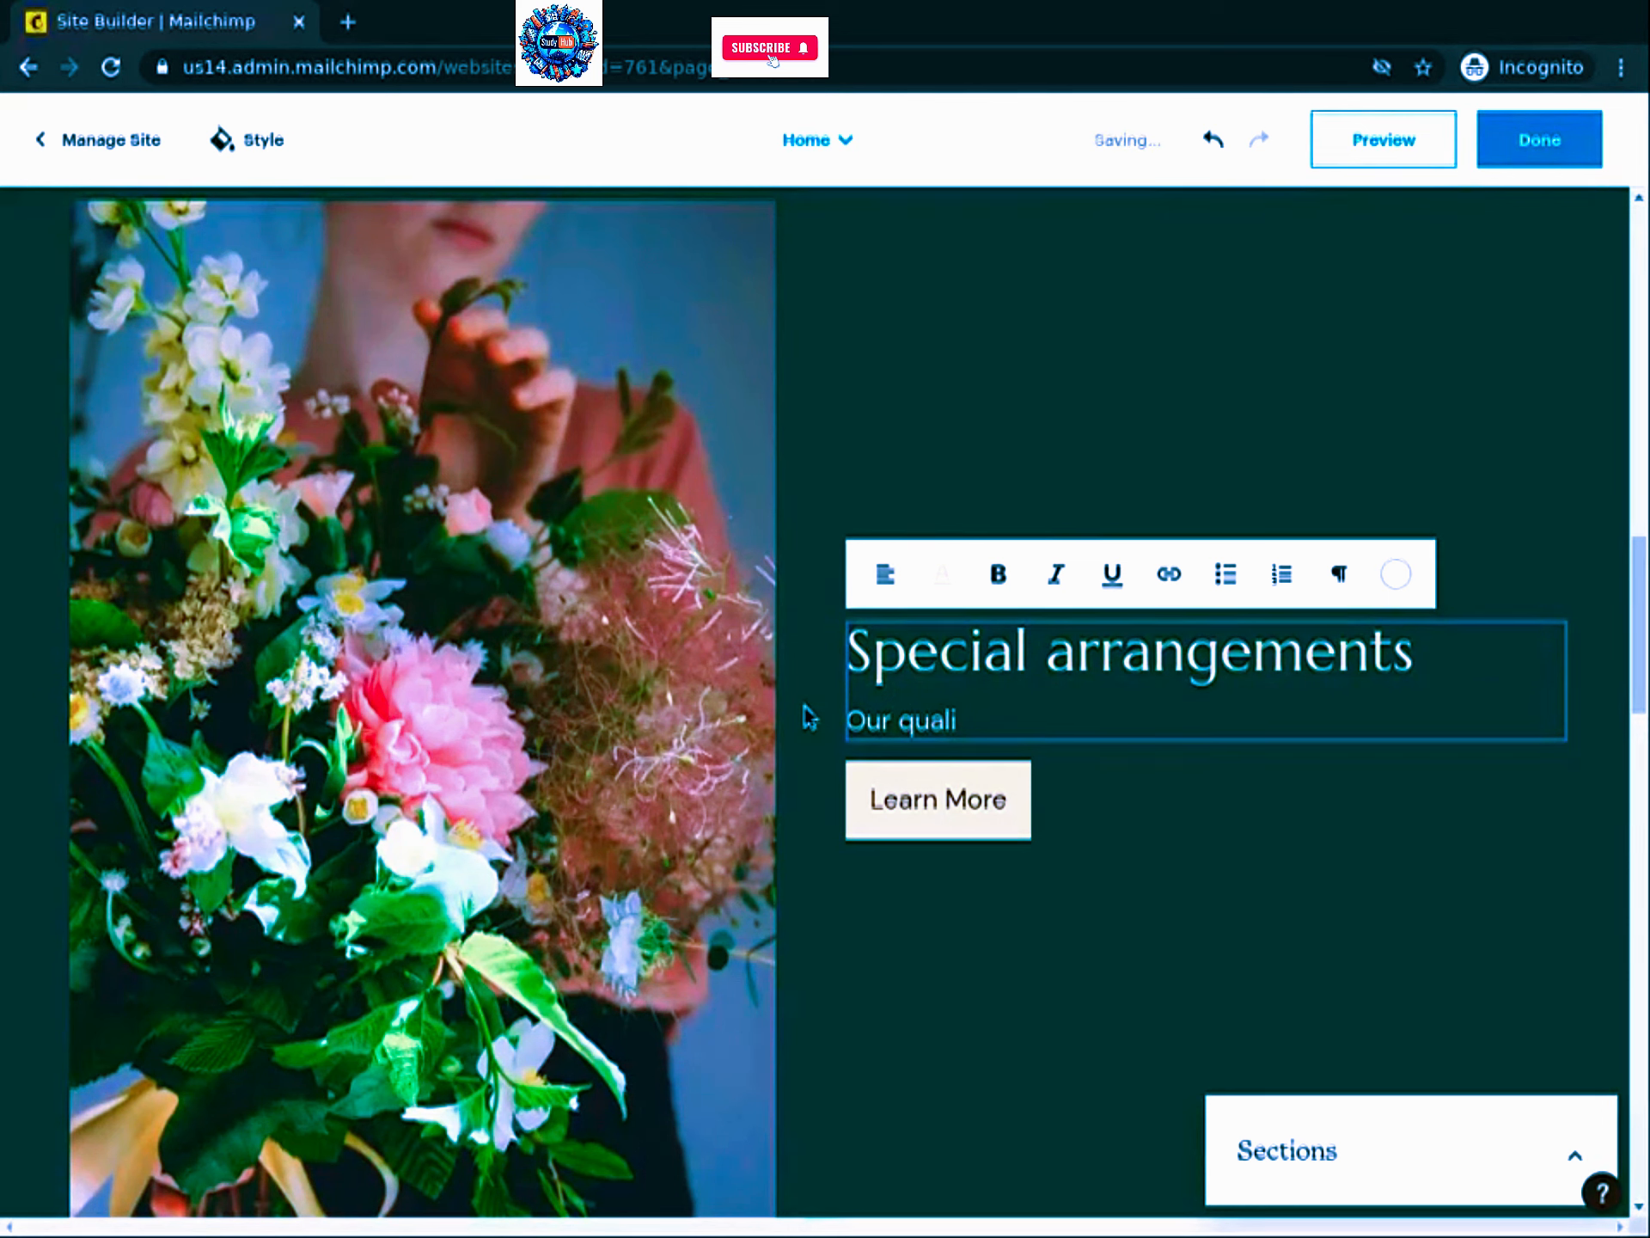
type("fied designers")
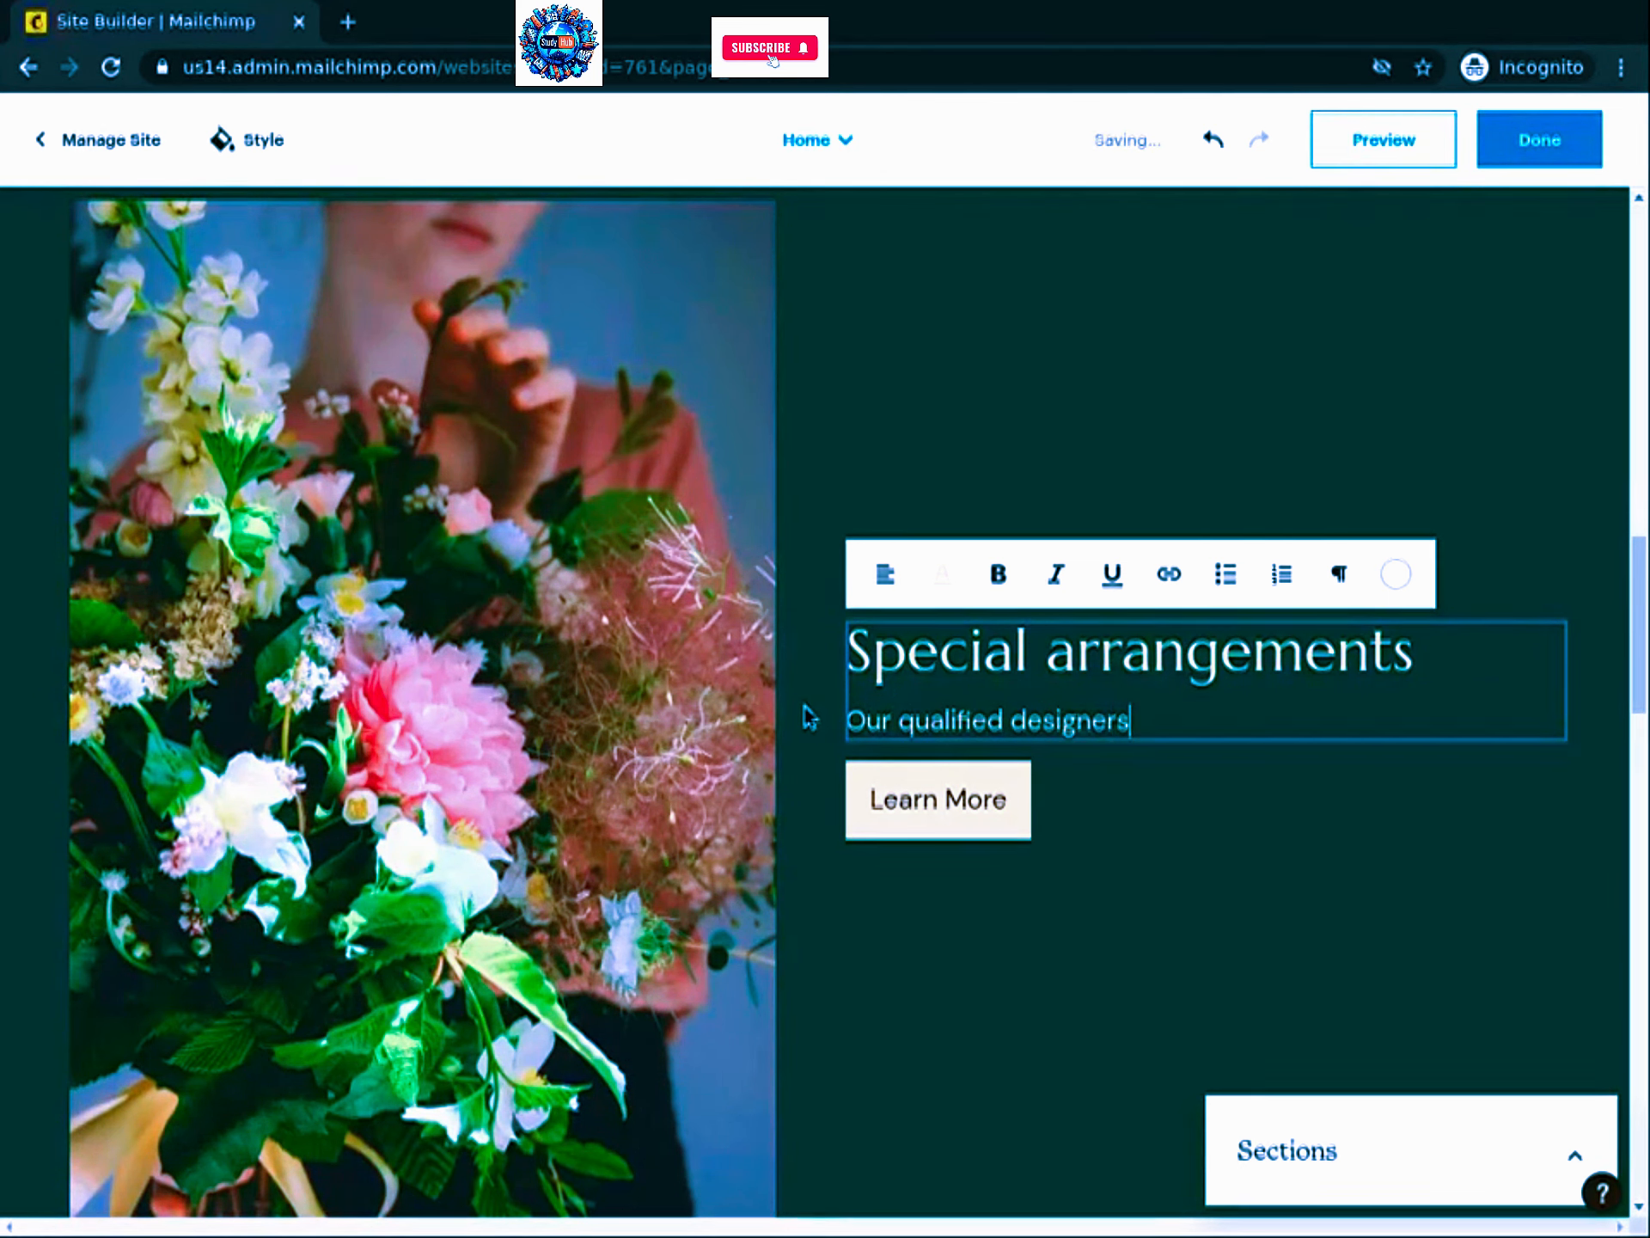
type(" can make all sorts of")
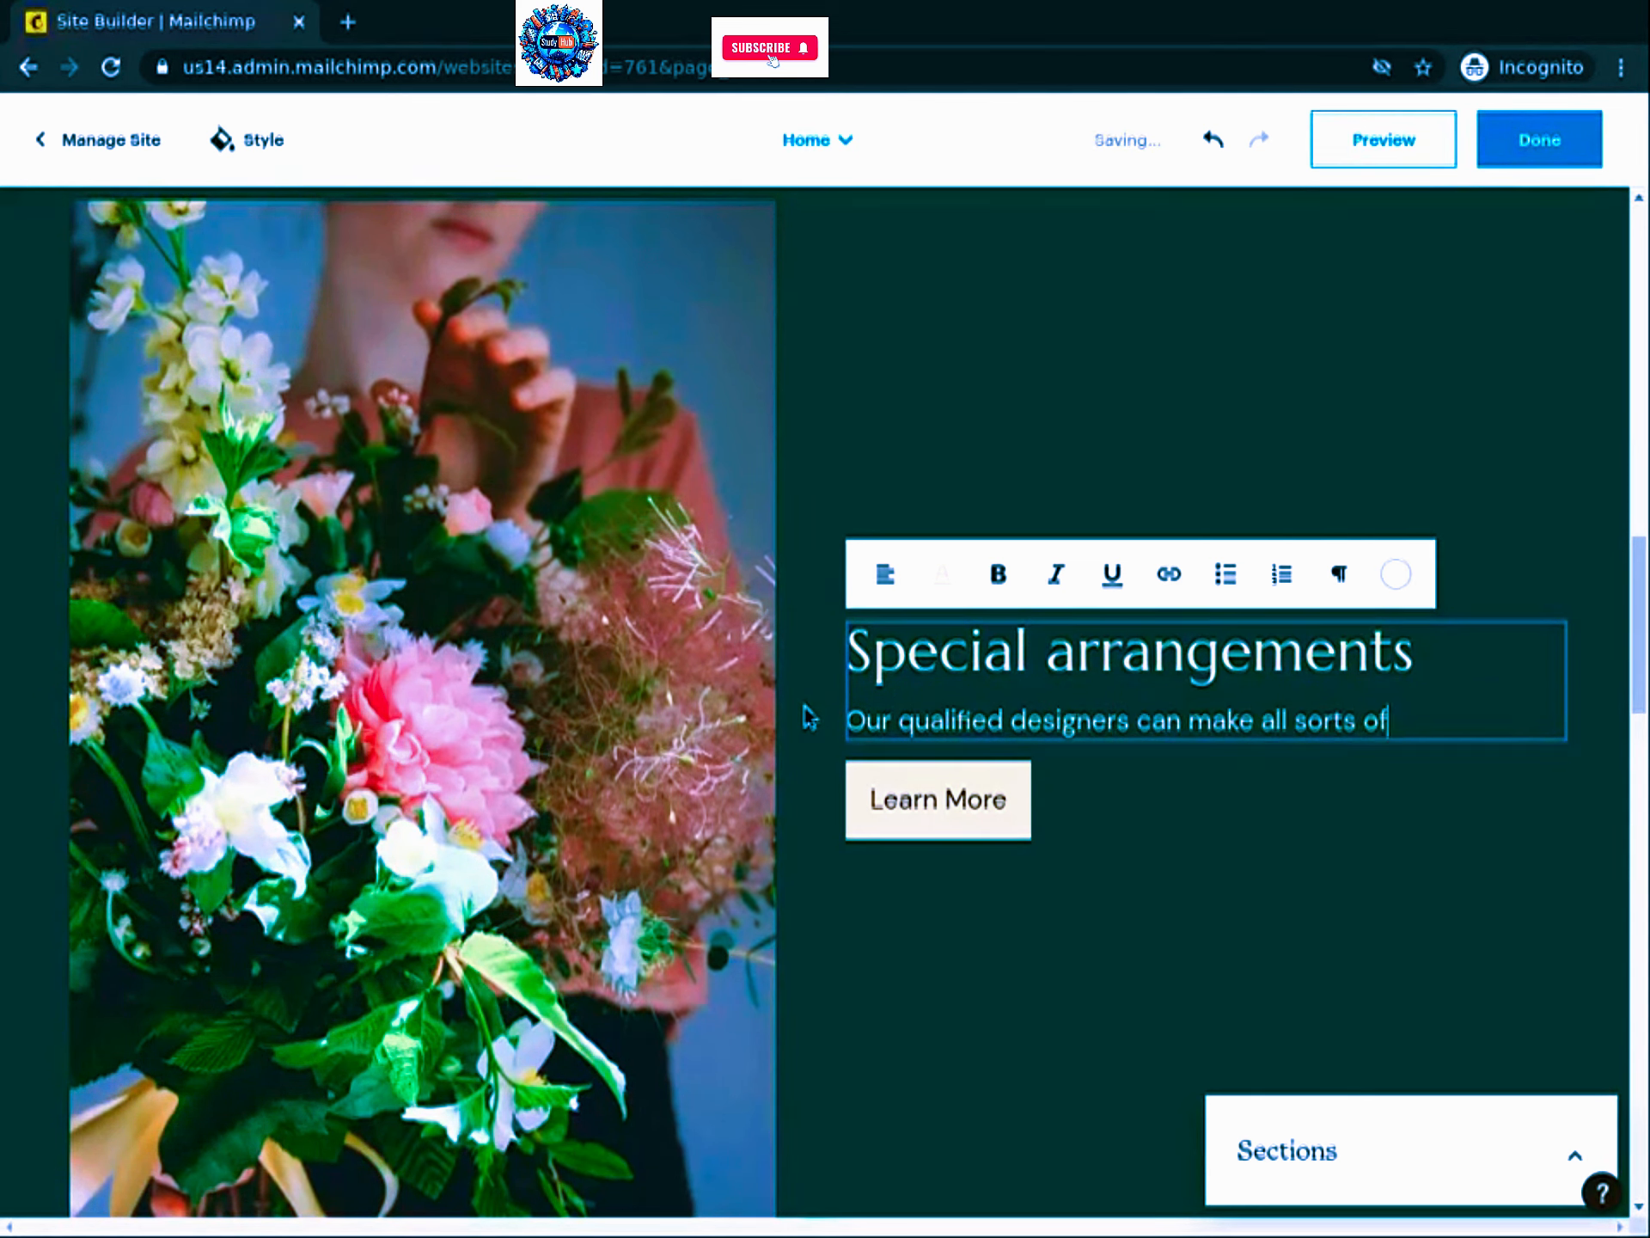
type(" compositions and arrangemen")
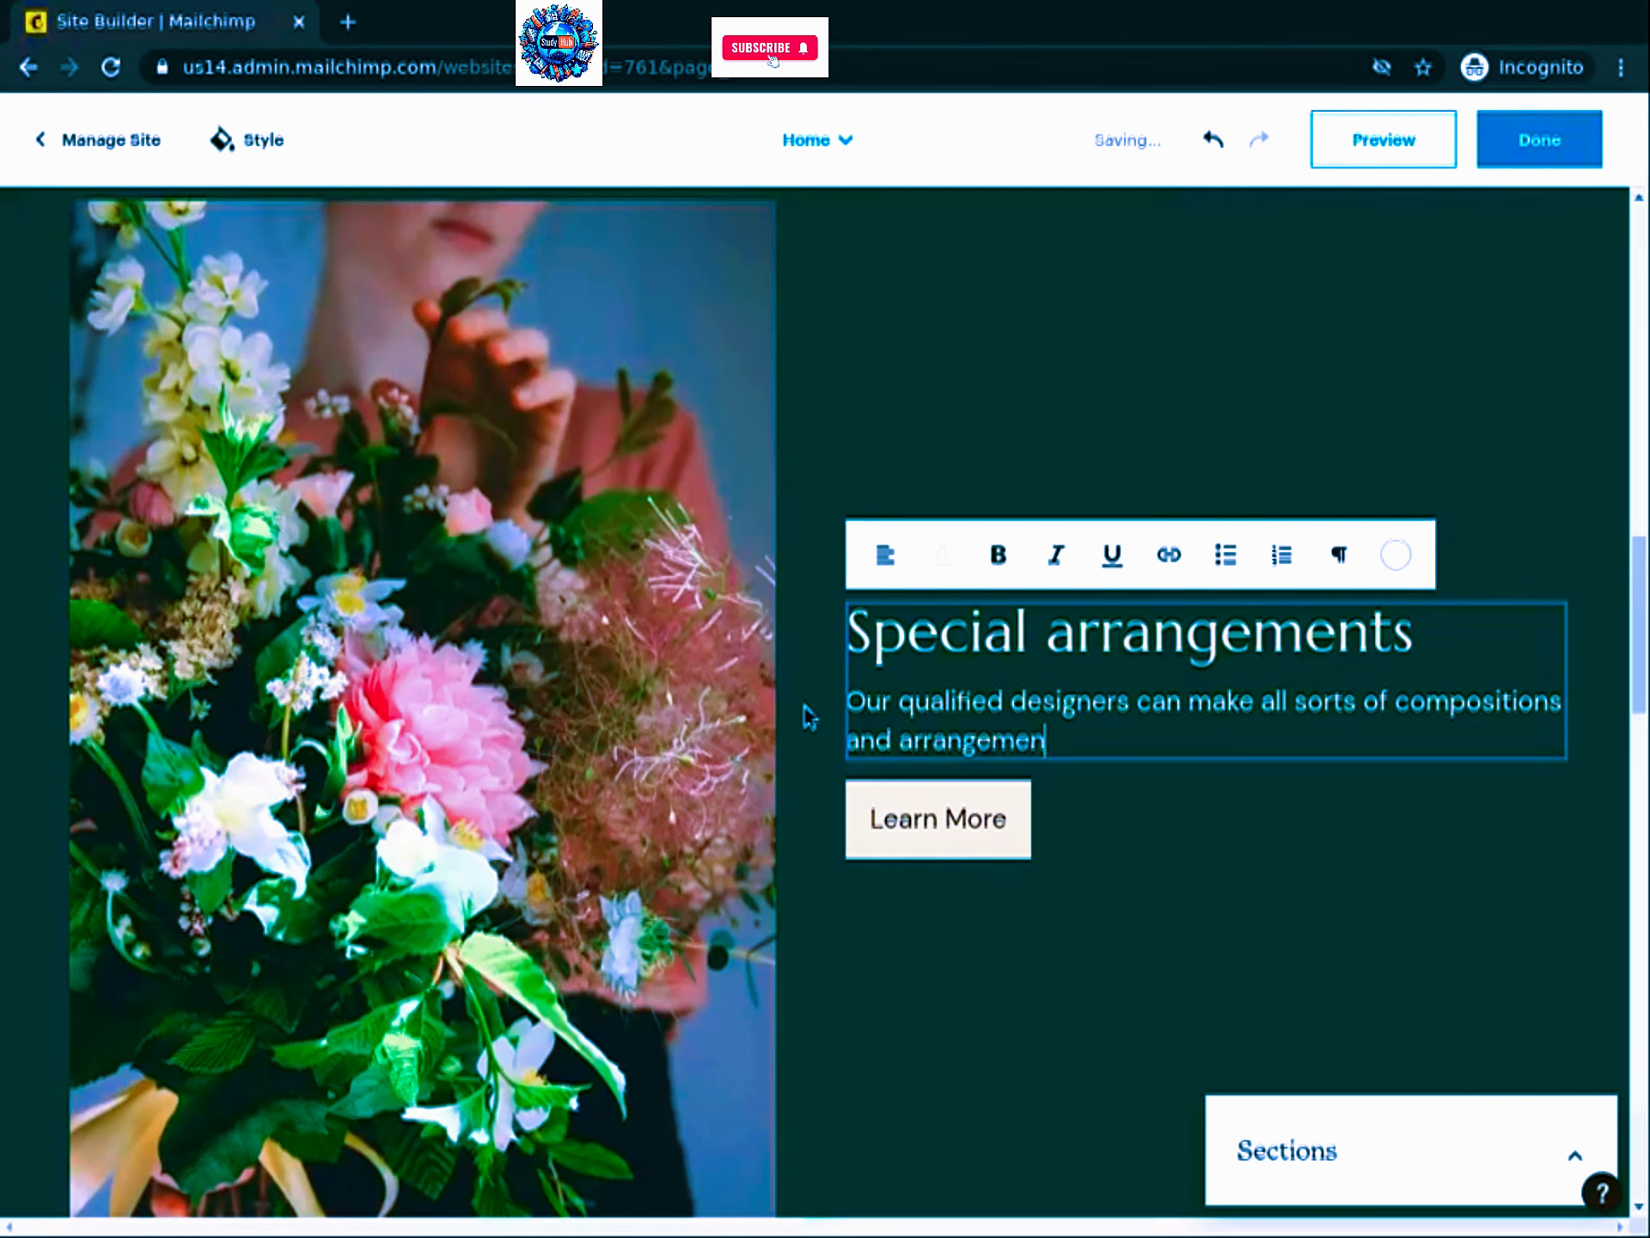
type("ts for your special occasions")
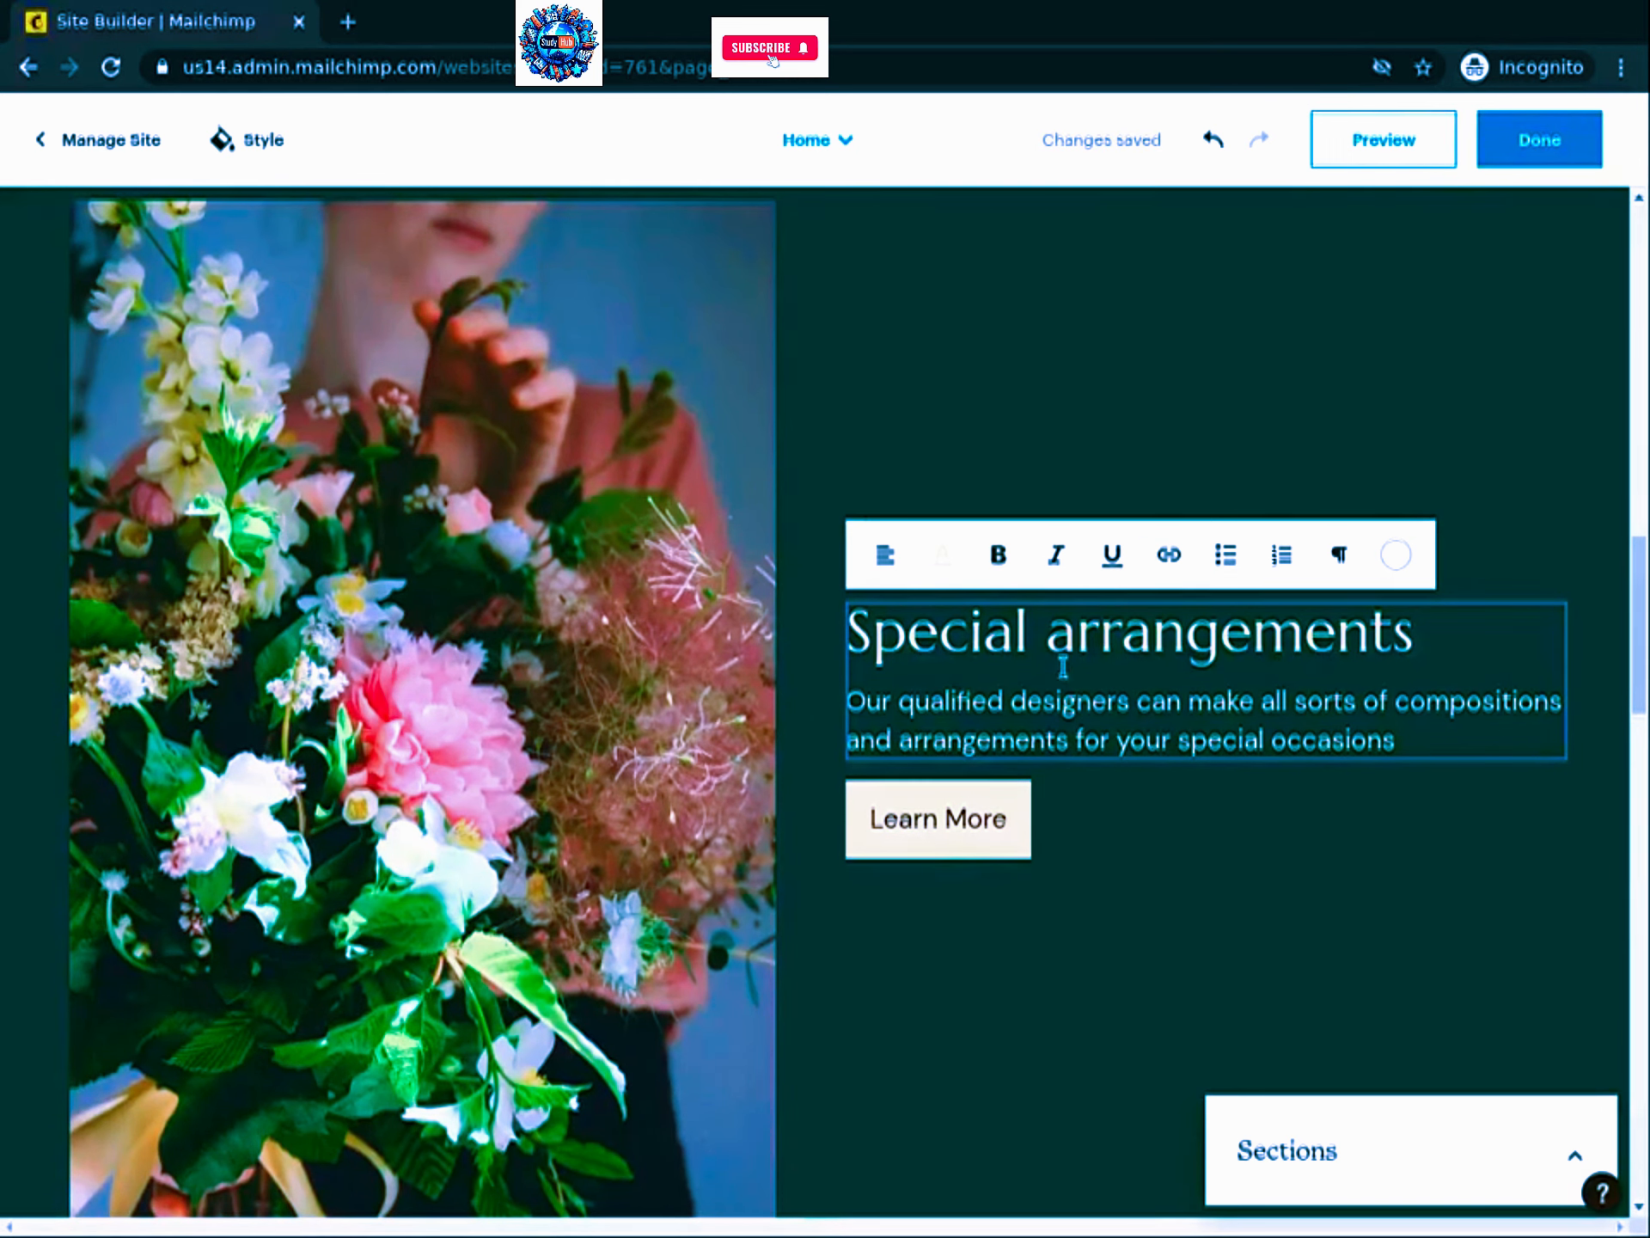
Step: Change the centred section heading to 'The best florist in town'
scroll(1083, 667, "down", 2)
scroll(1083, 666, "down", 7)
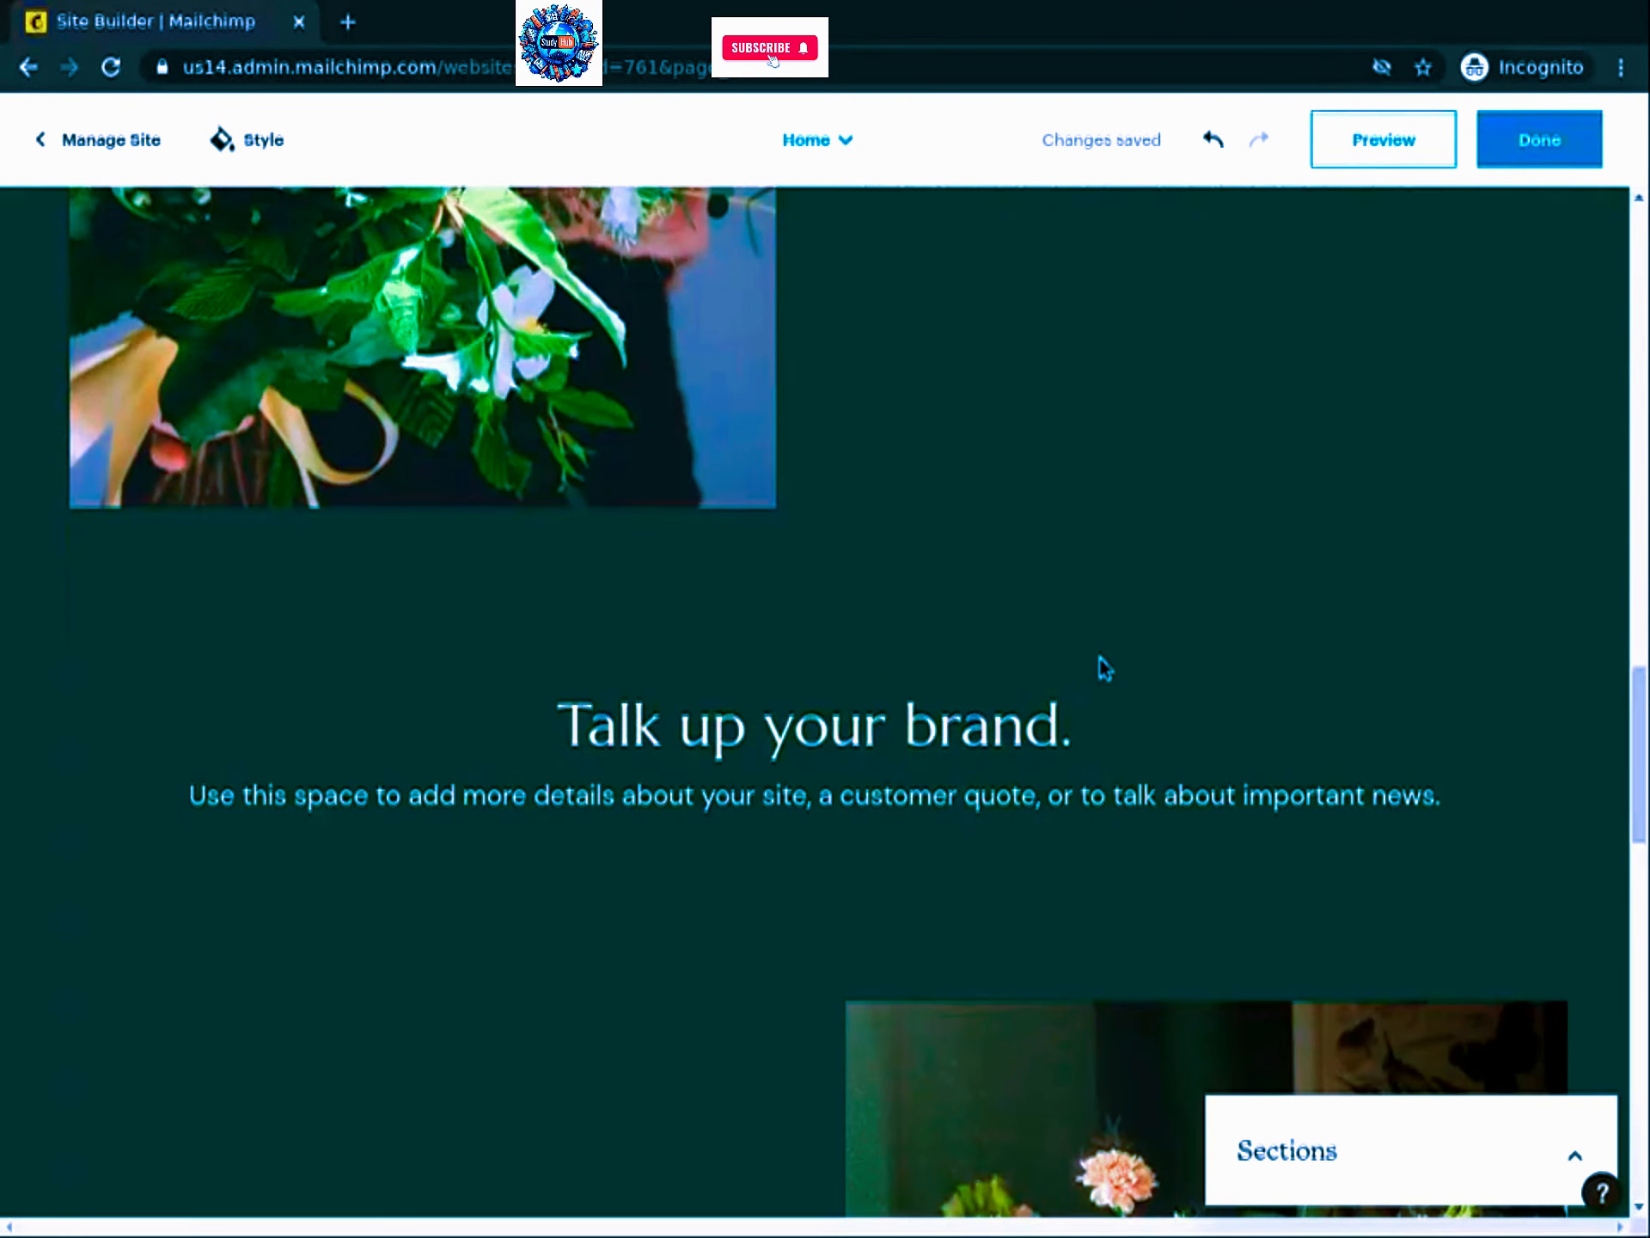
left_click(17, 775)
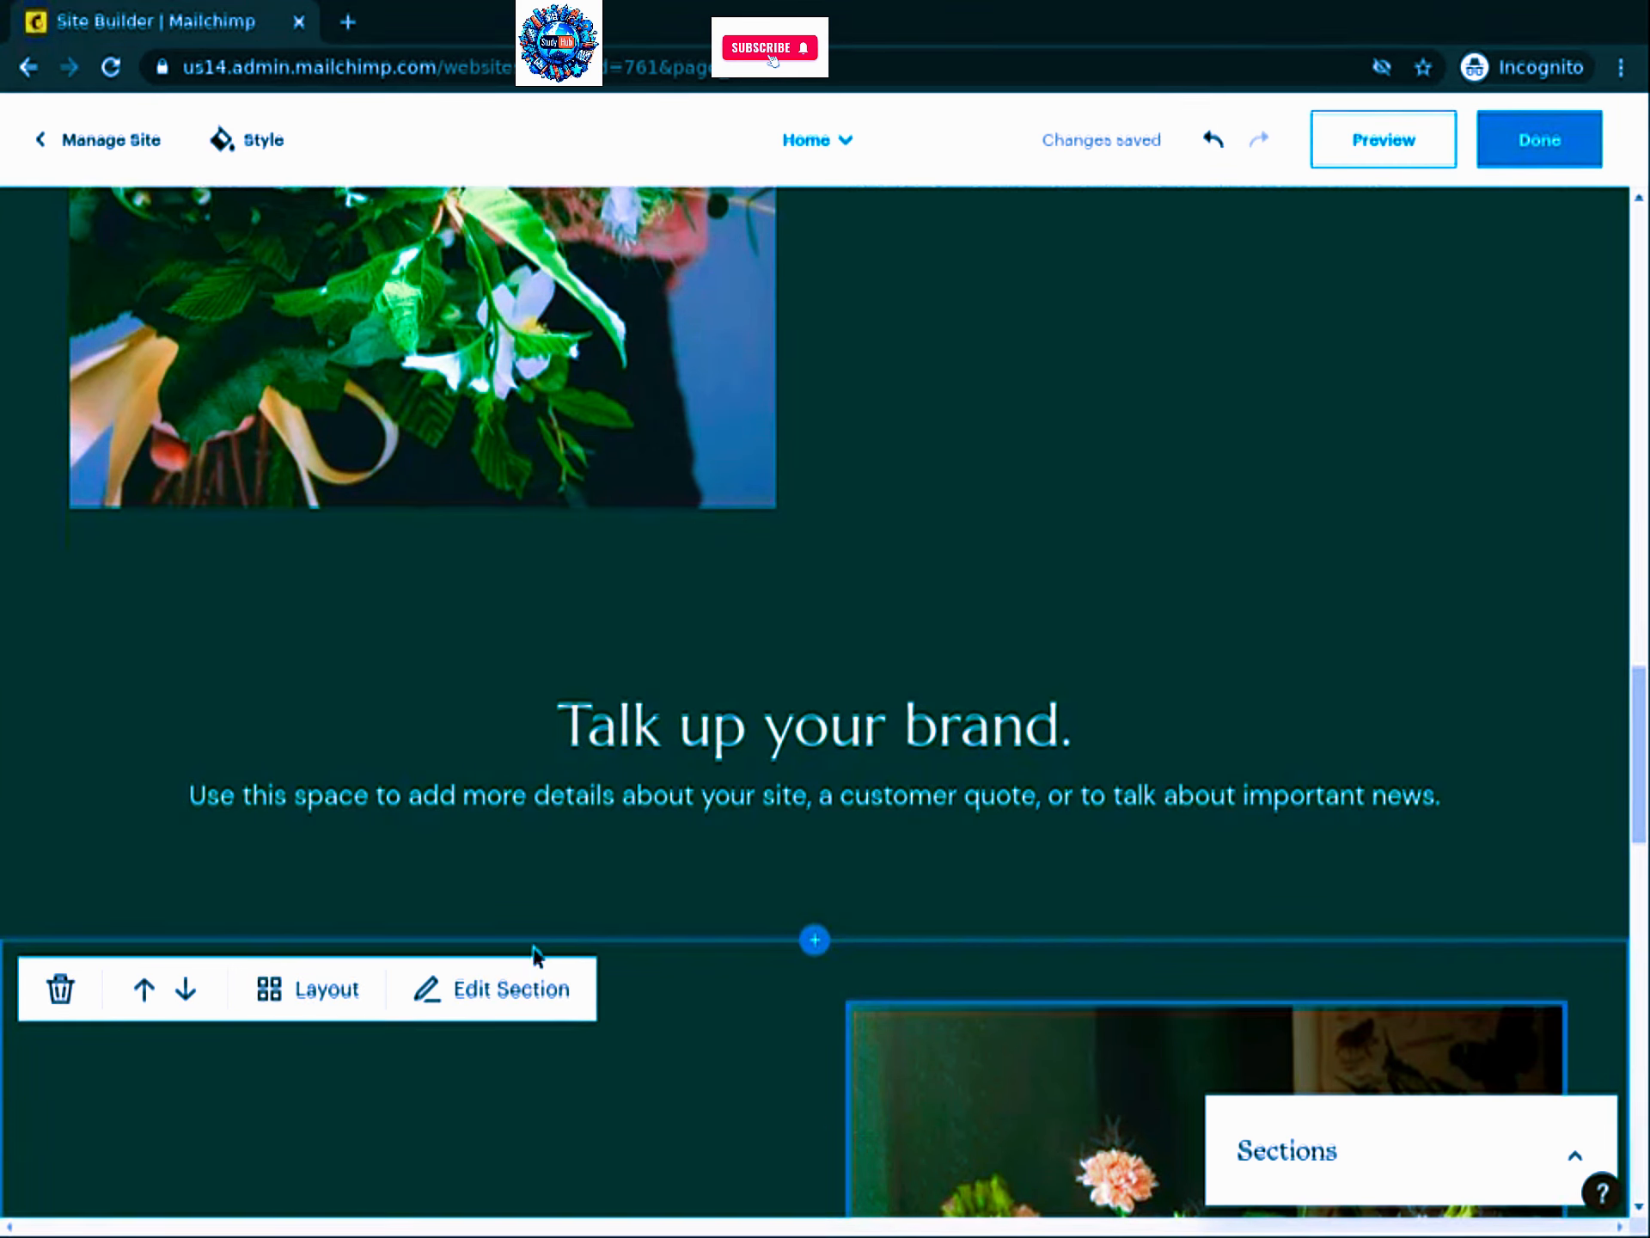
left_click(716, 726)
double_click(717, 732)
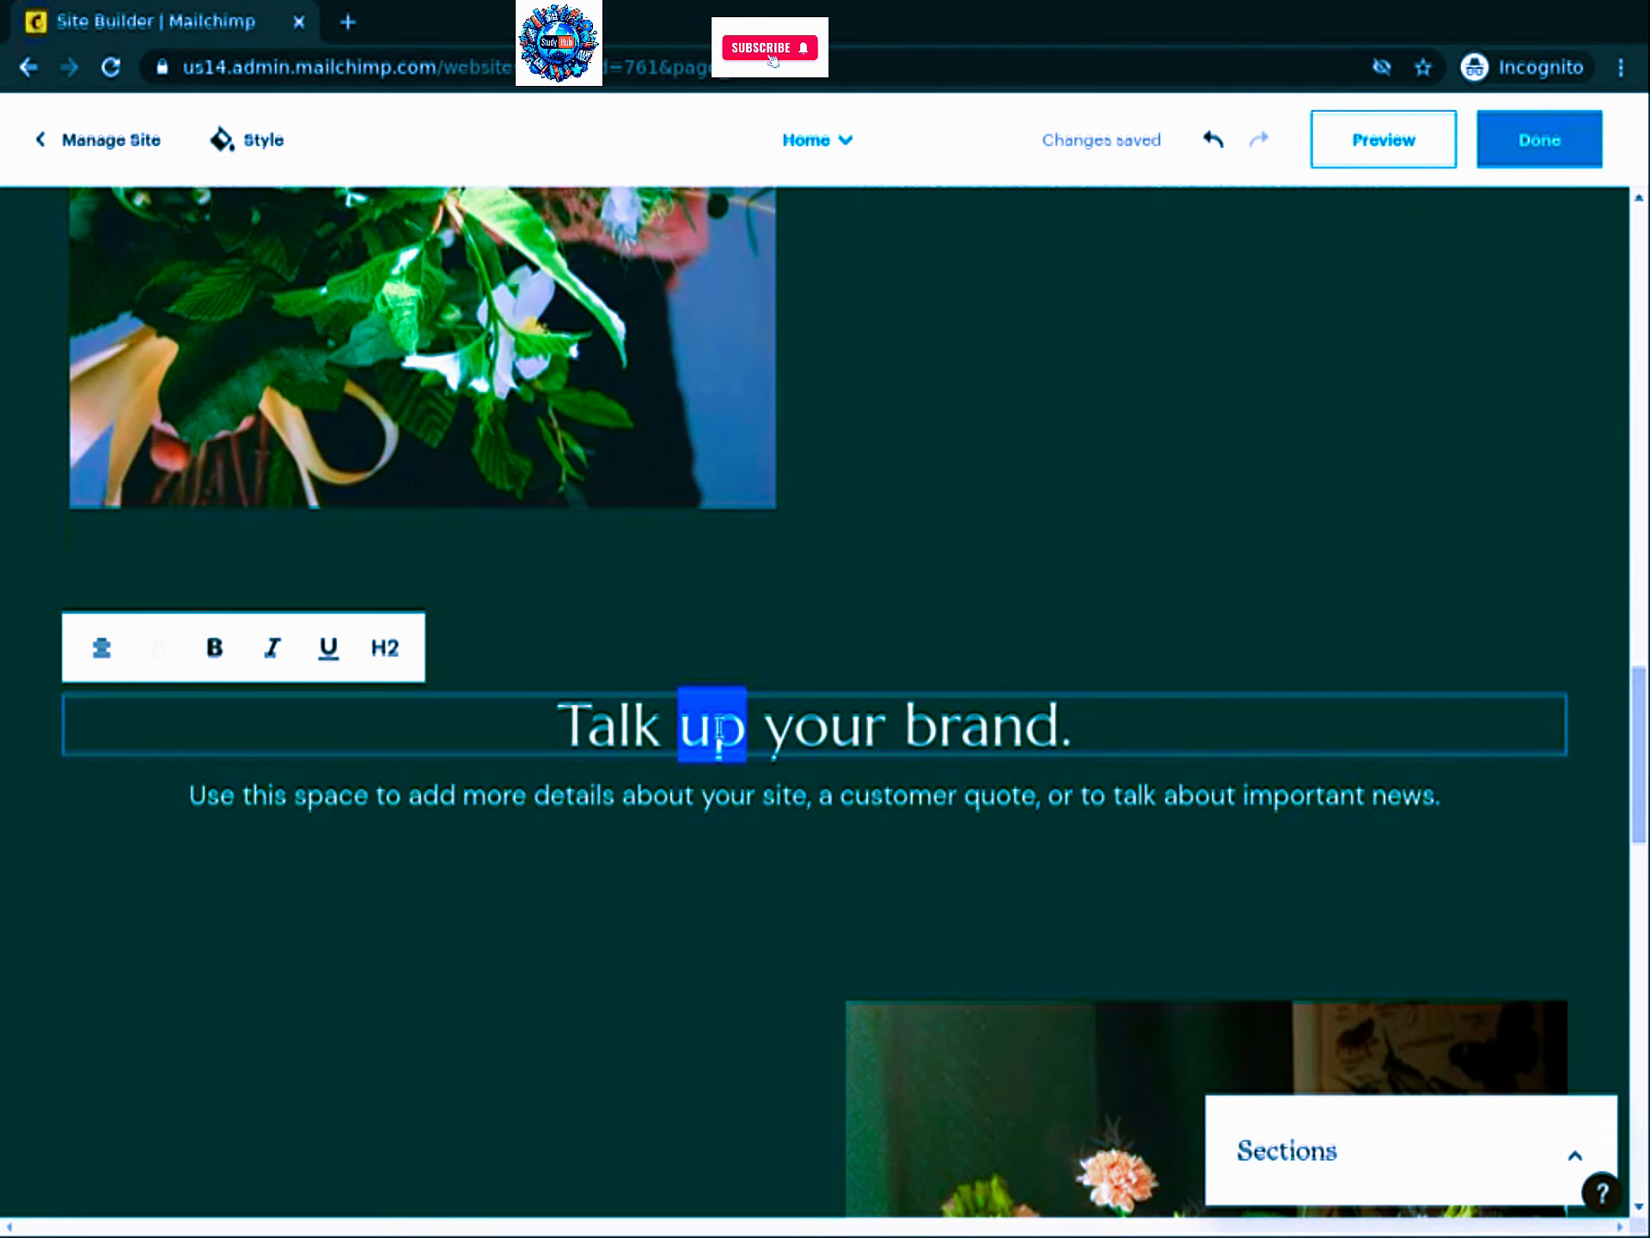
left_click(717, 732)
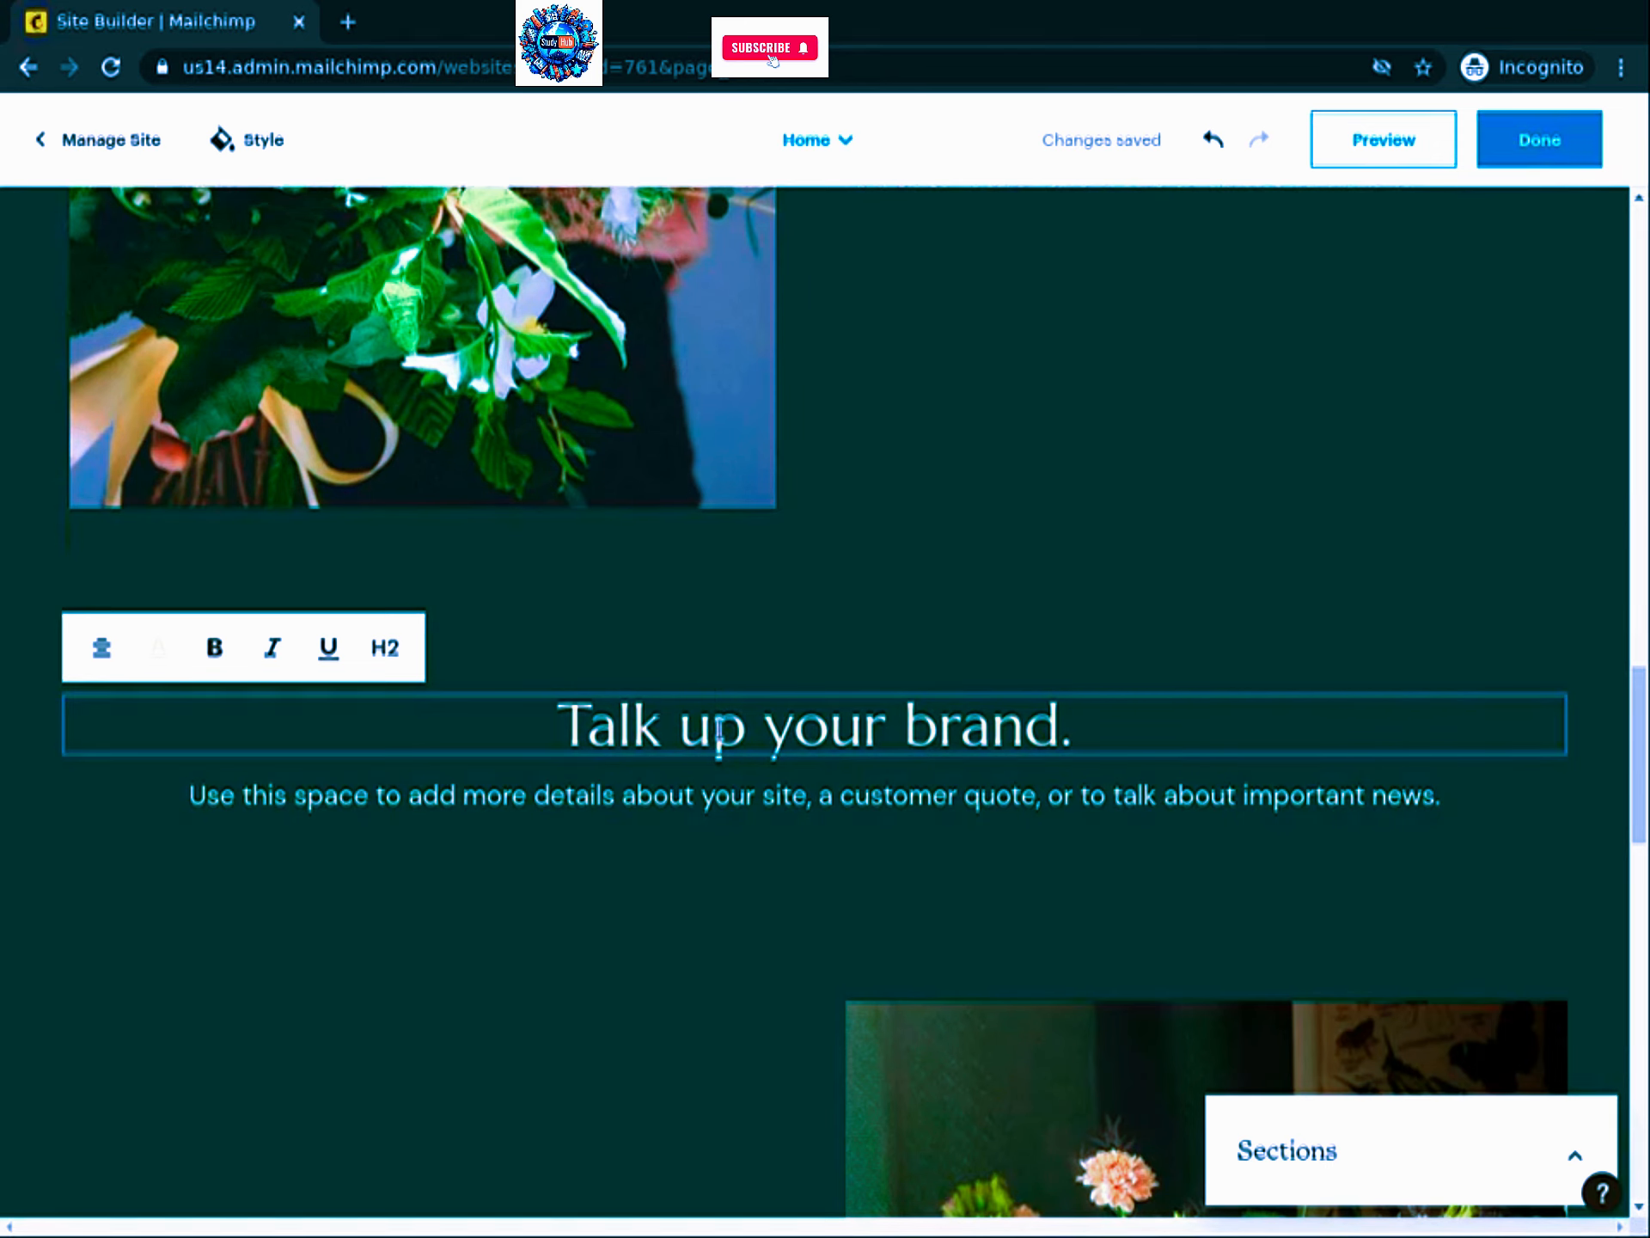
left_click_drag(587, 726, 975, 729)
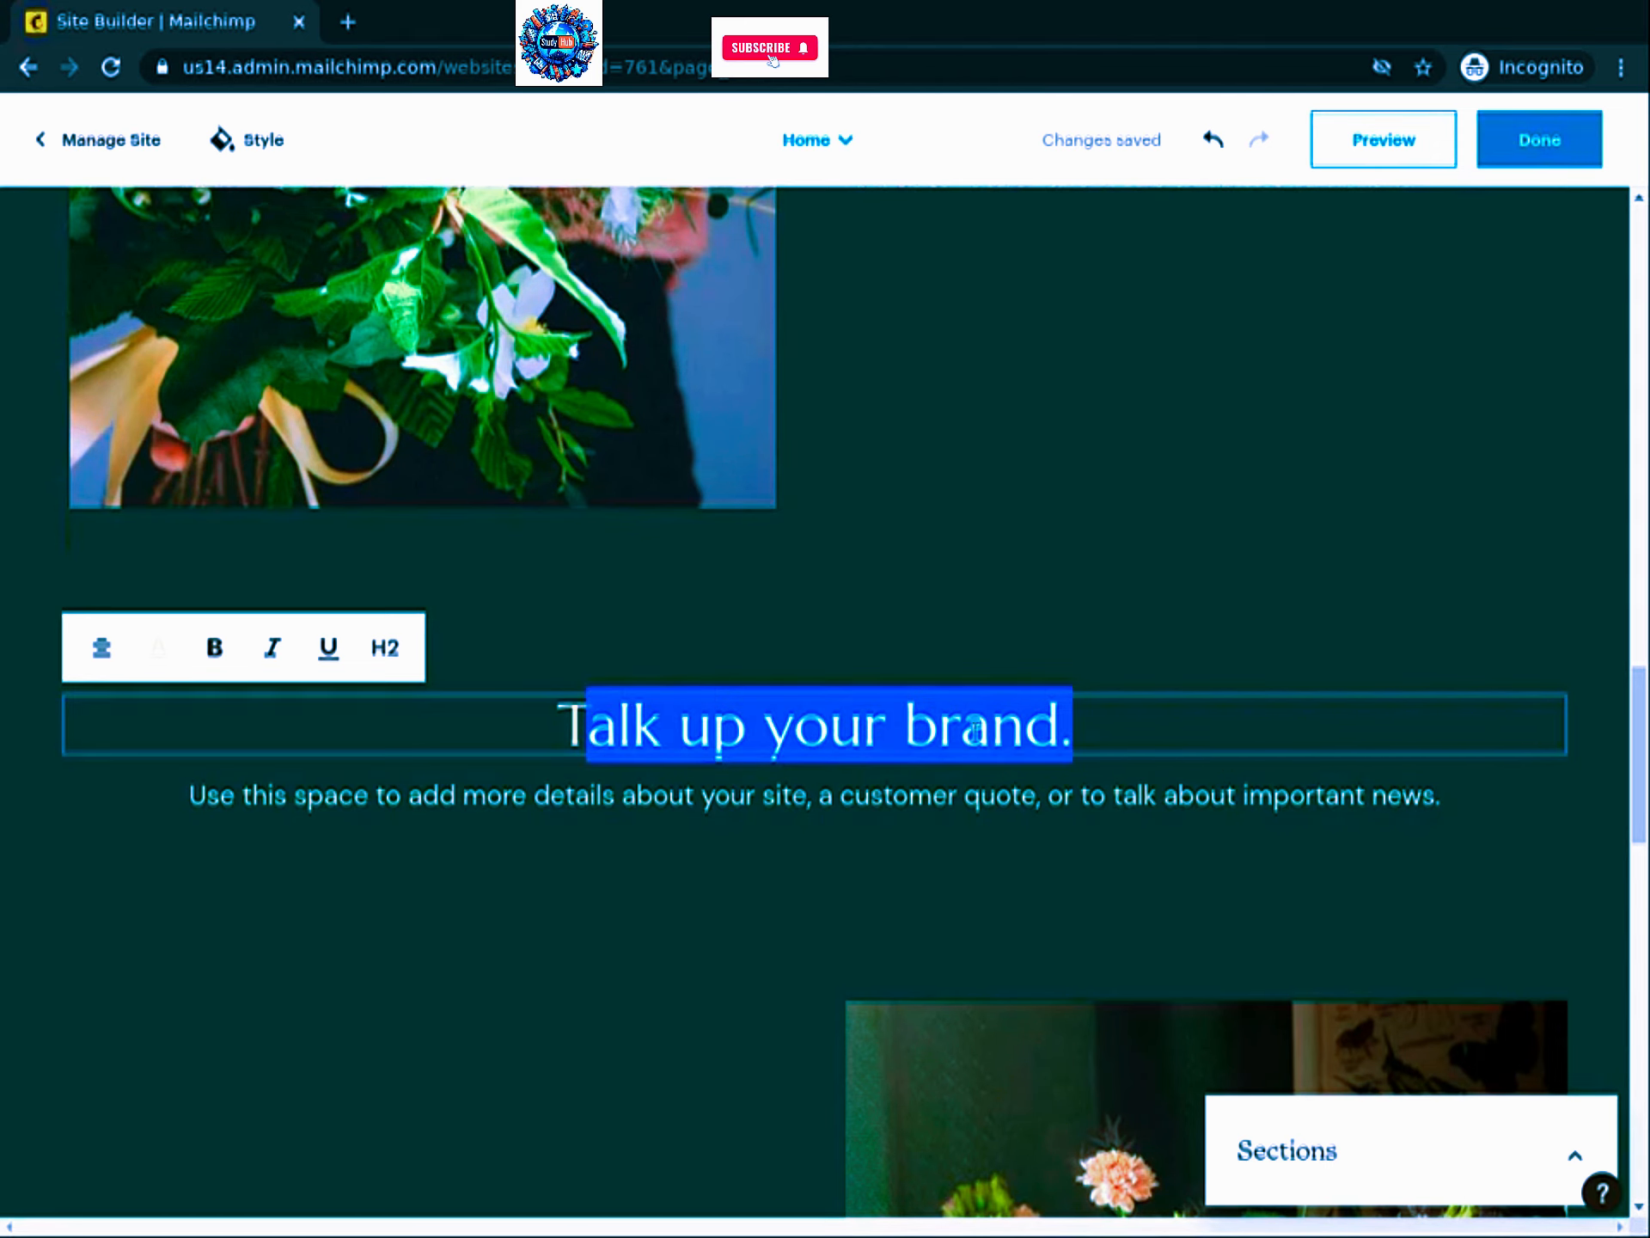
type("he best ")
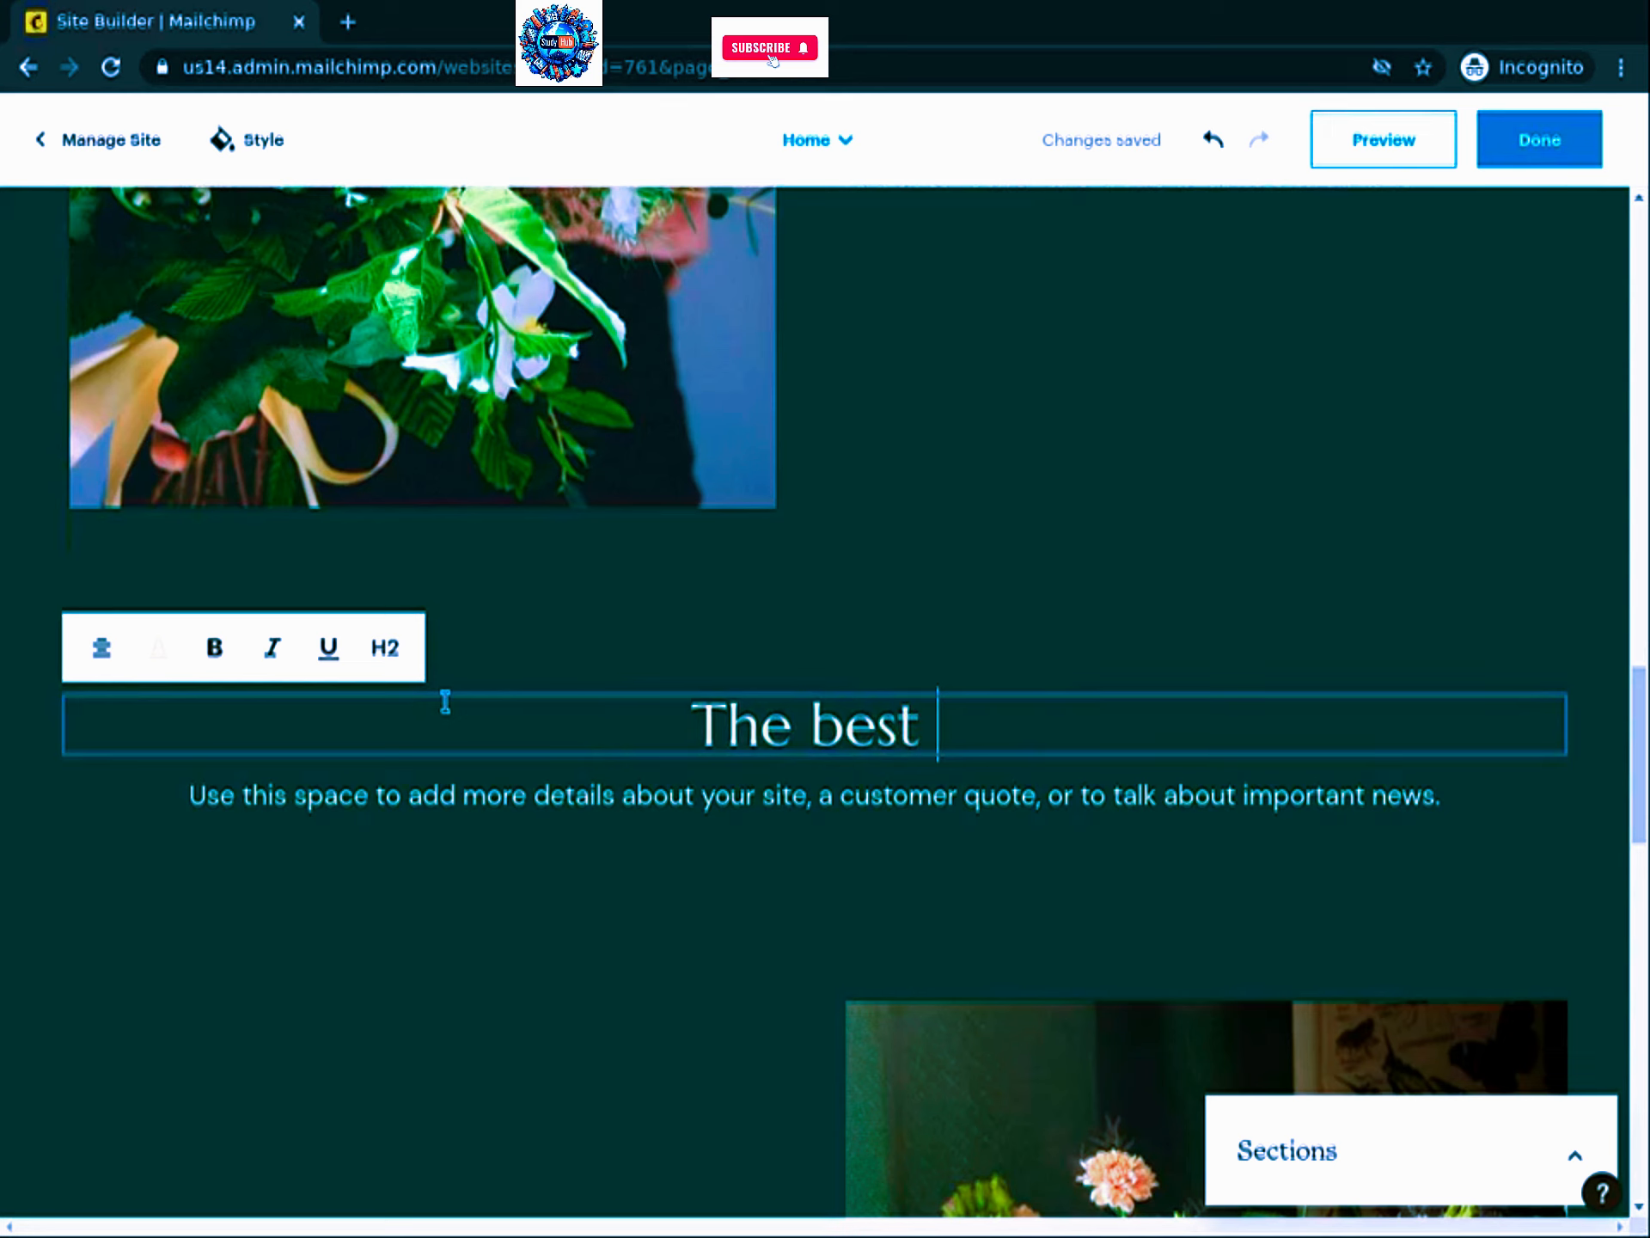
type("florist in town")
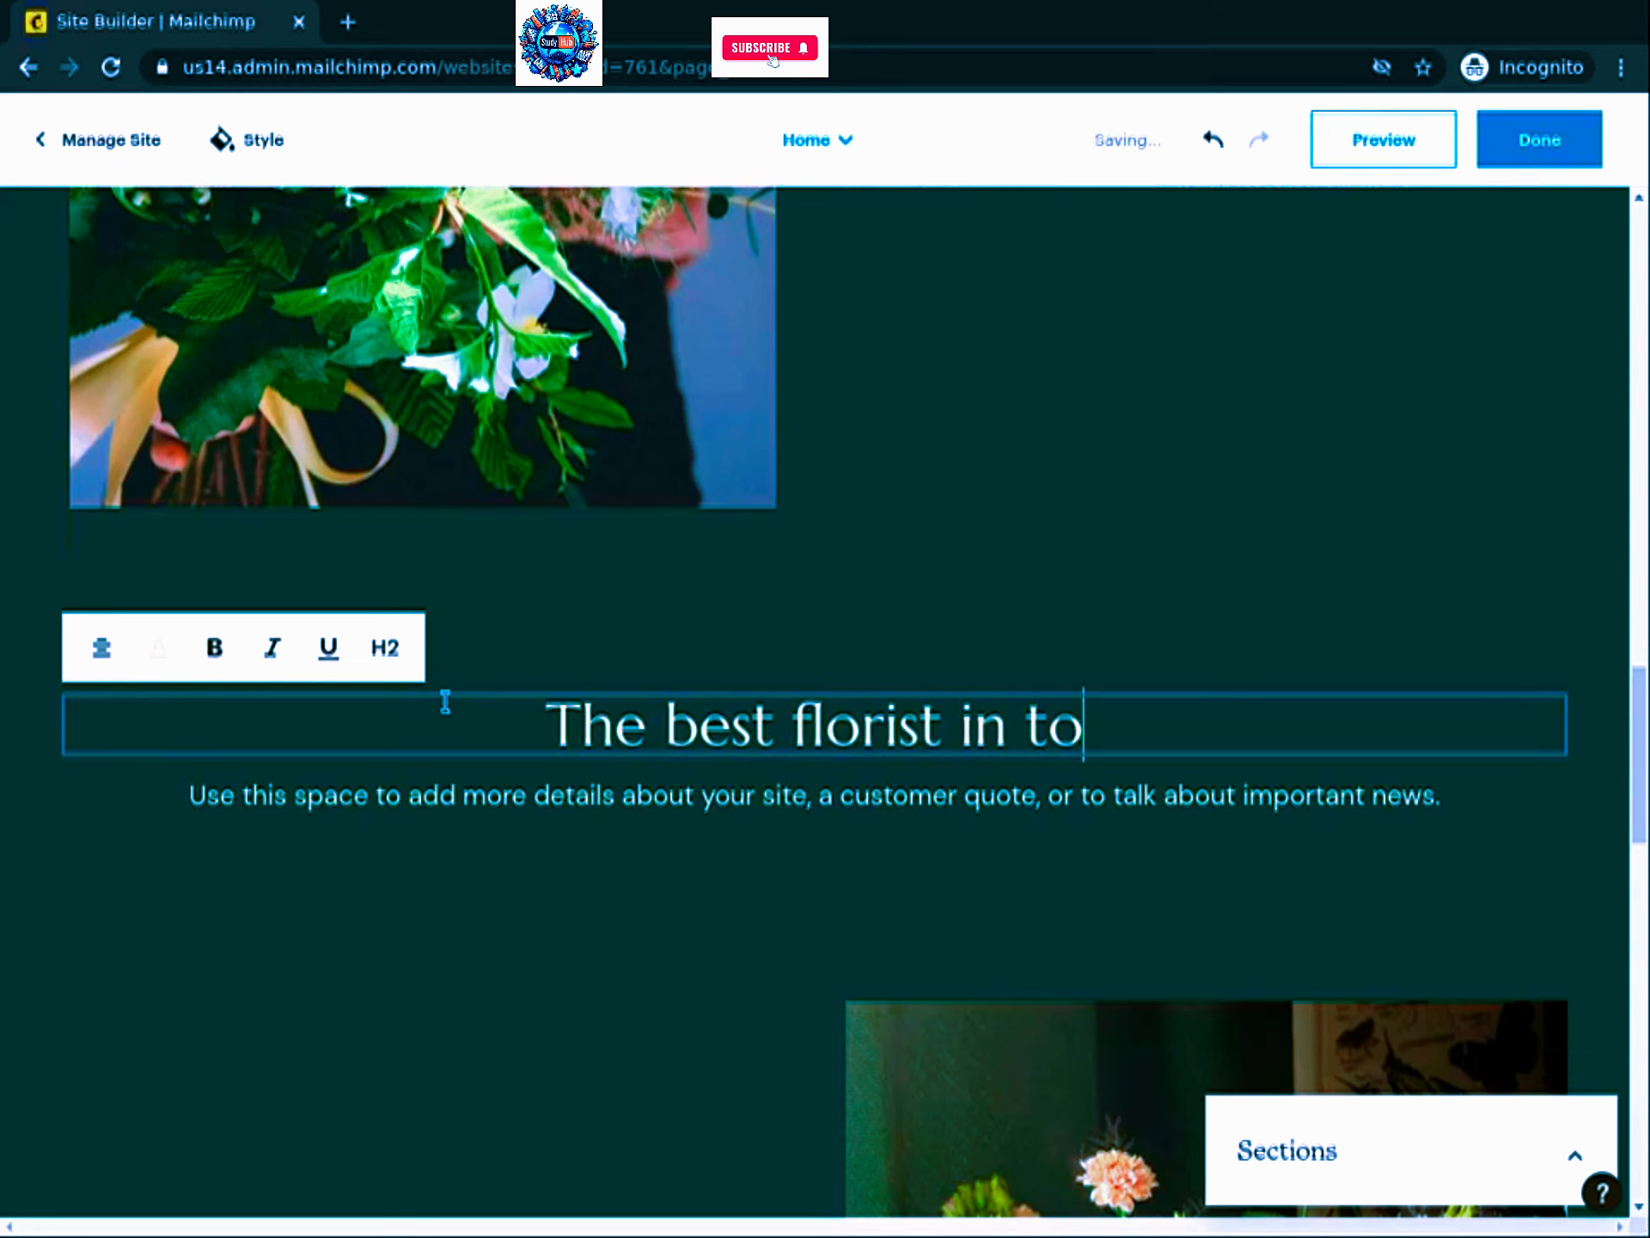
Step: Replace the placeholder paragraph with 'For generations we have been caring about sending a message of love…'
left_click(298, 787)
triple_click(306, 784)
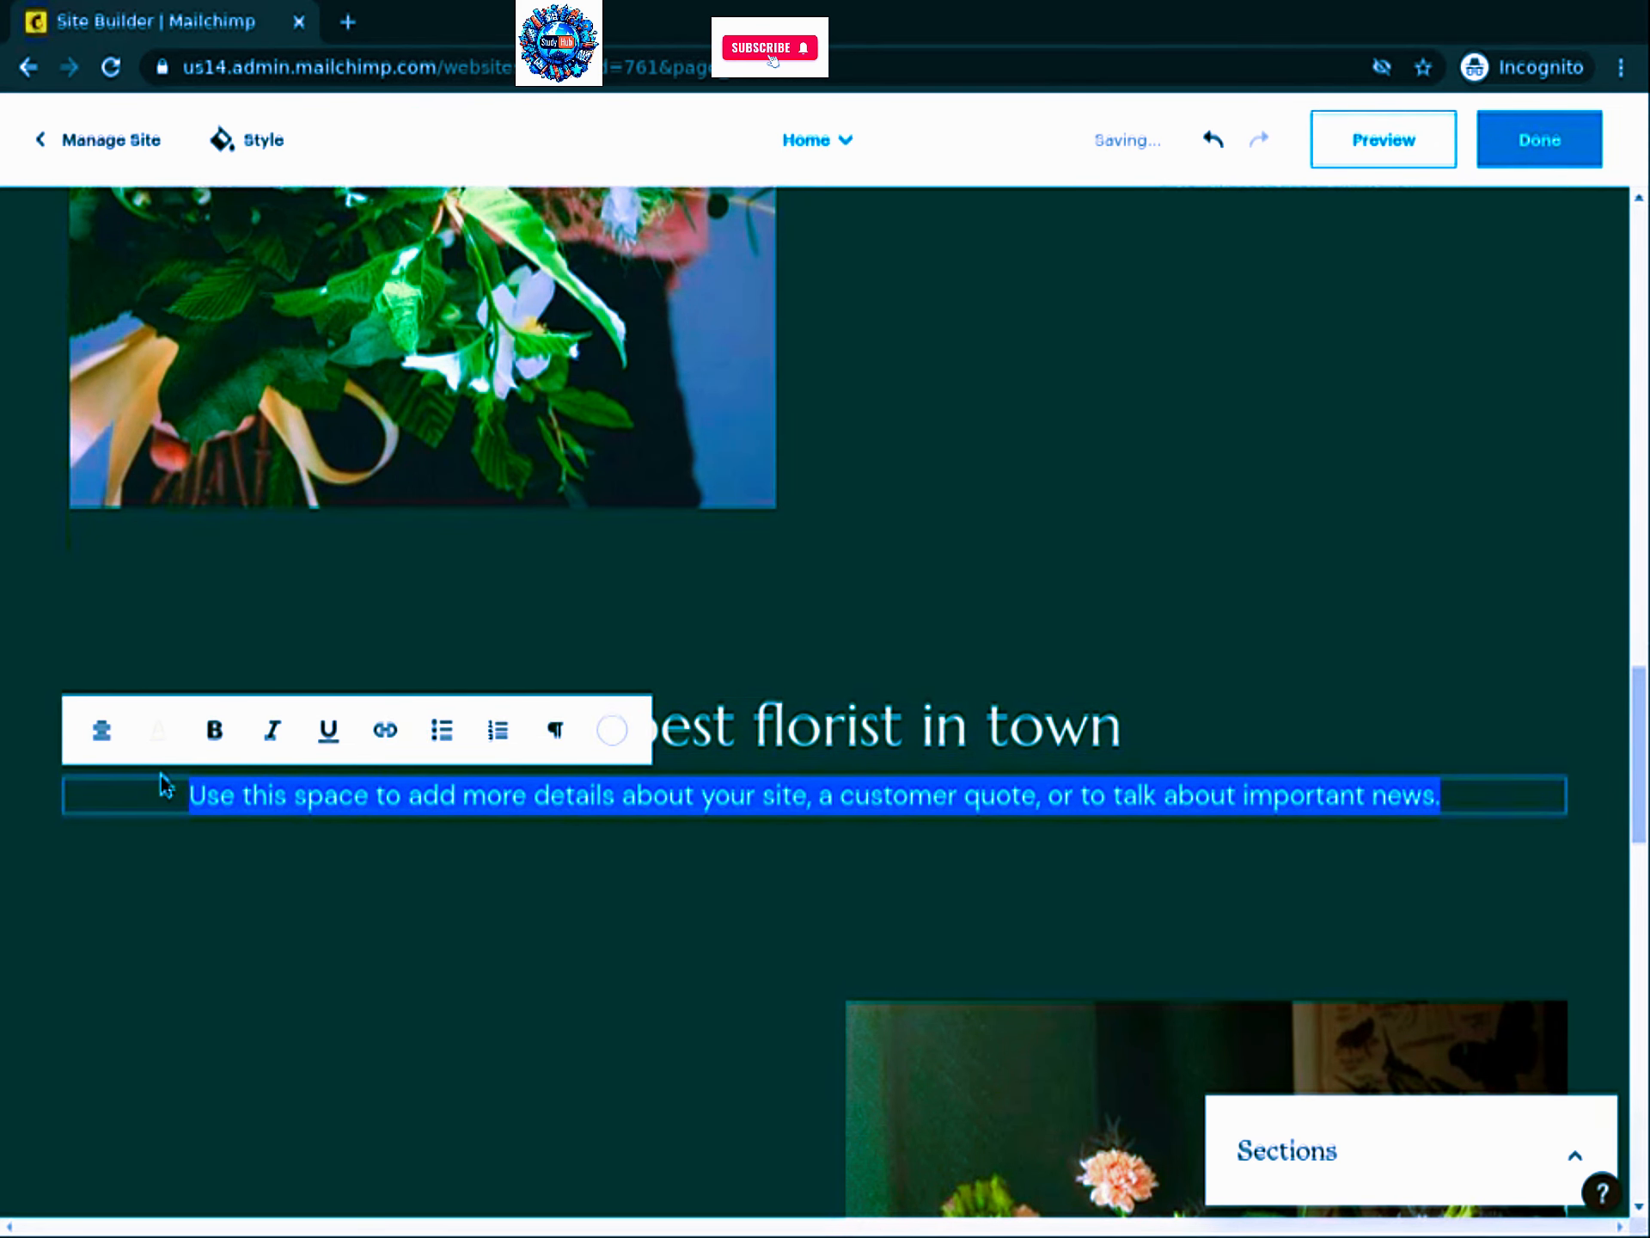
type("For generations ")
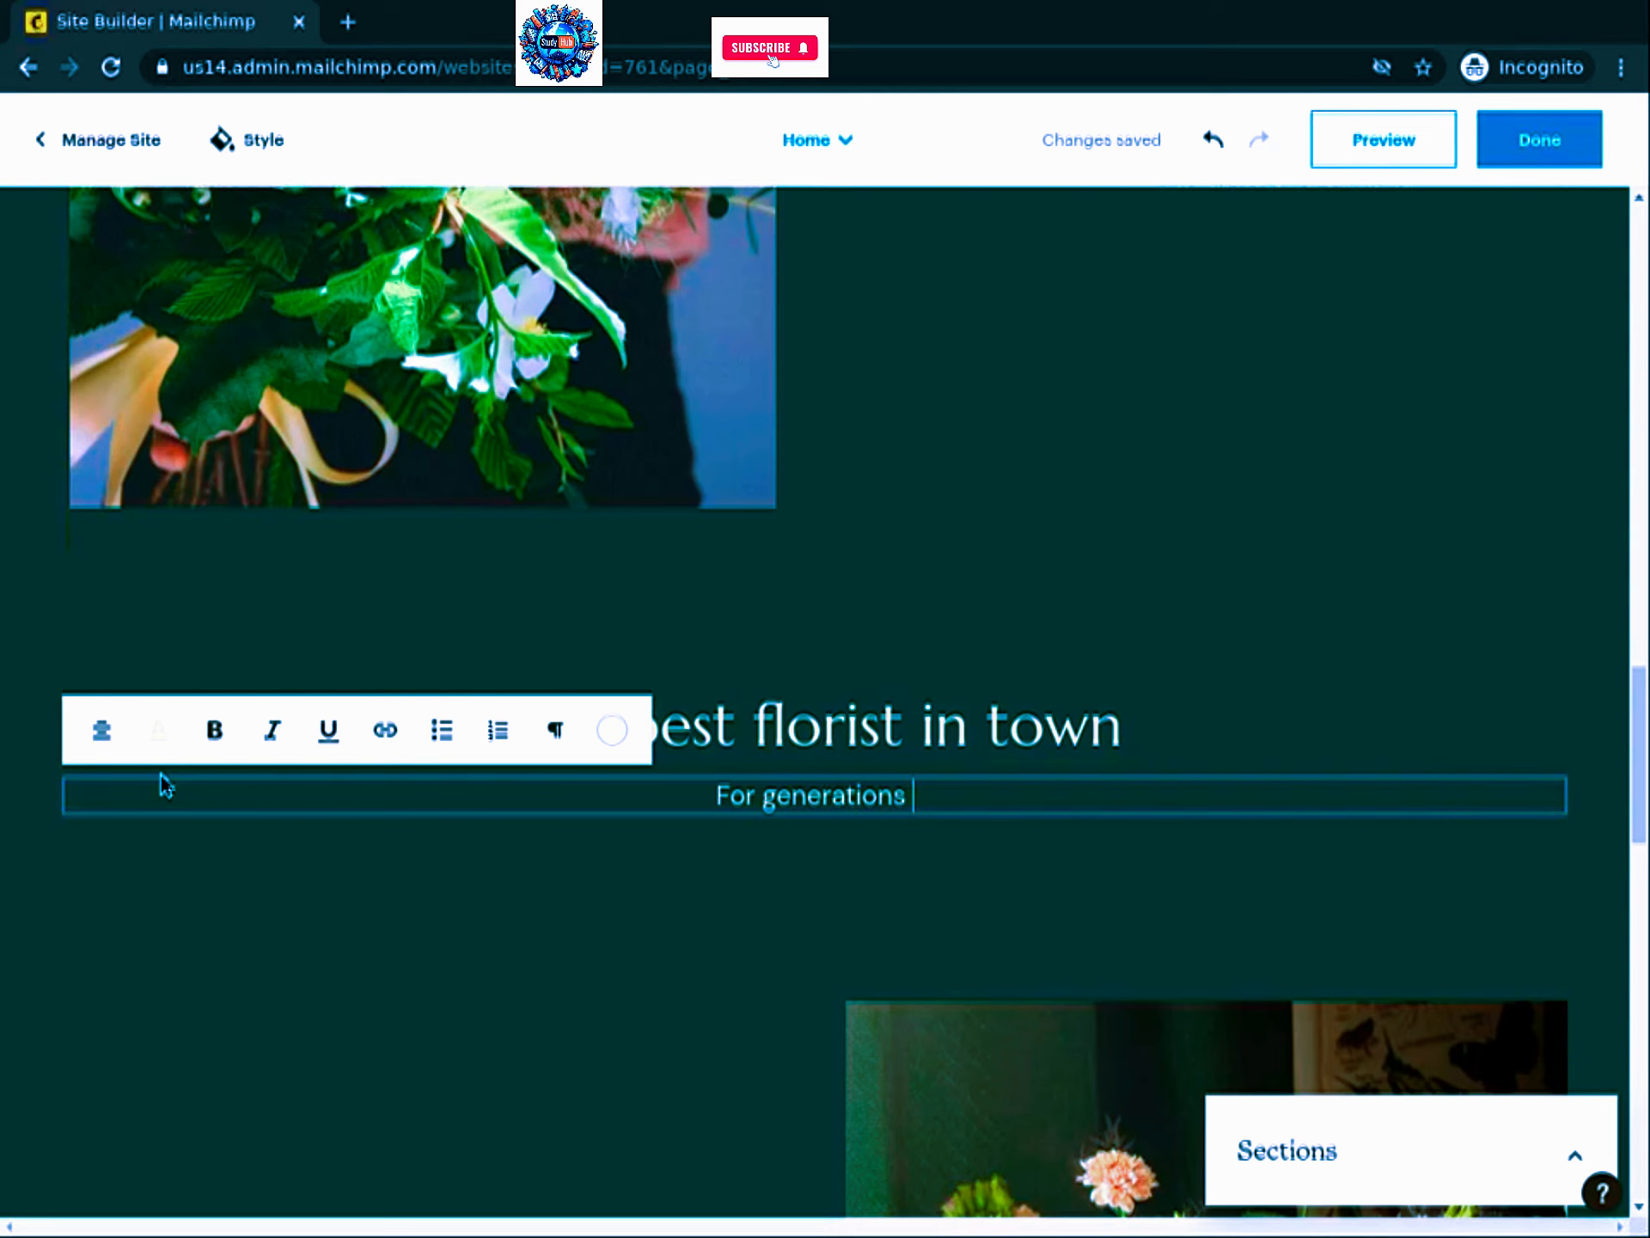
type("we have been carin")
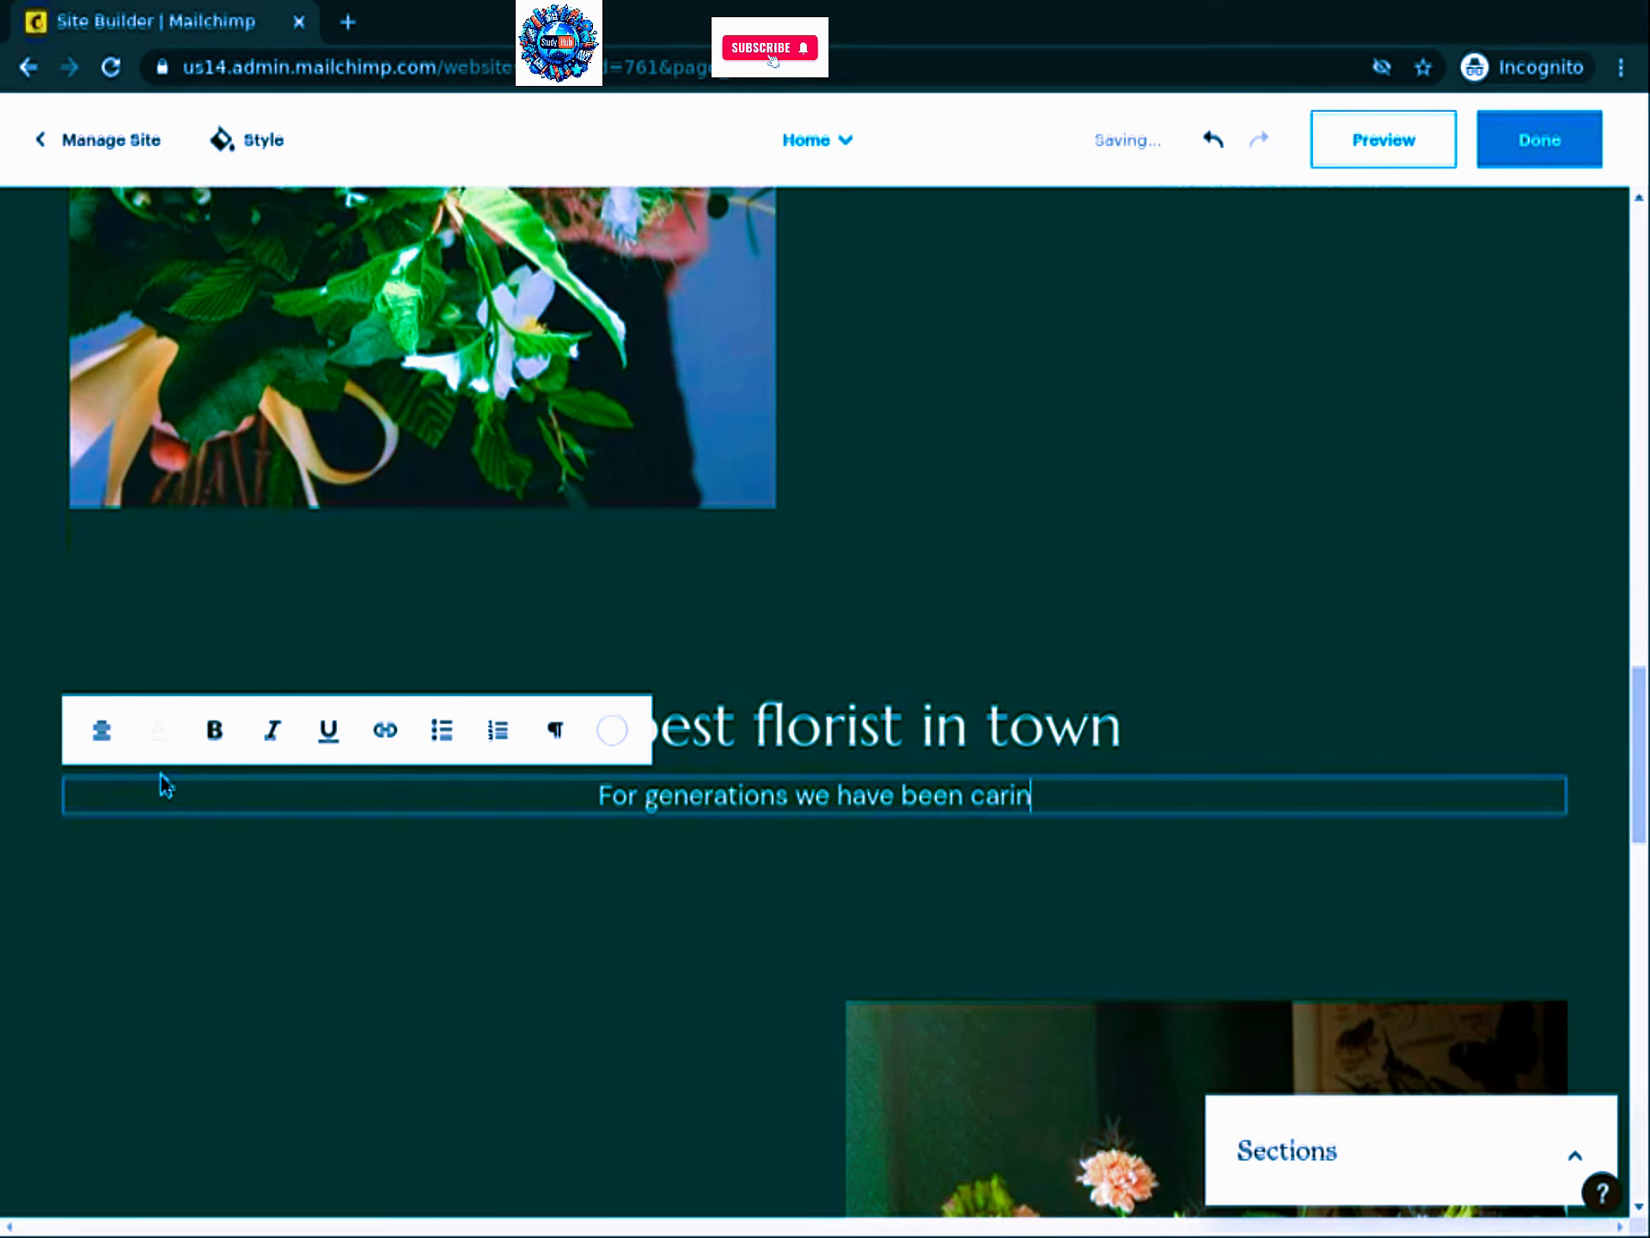
type("g about sending a message")
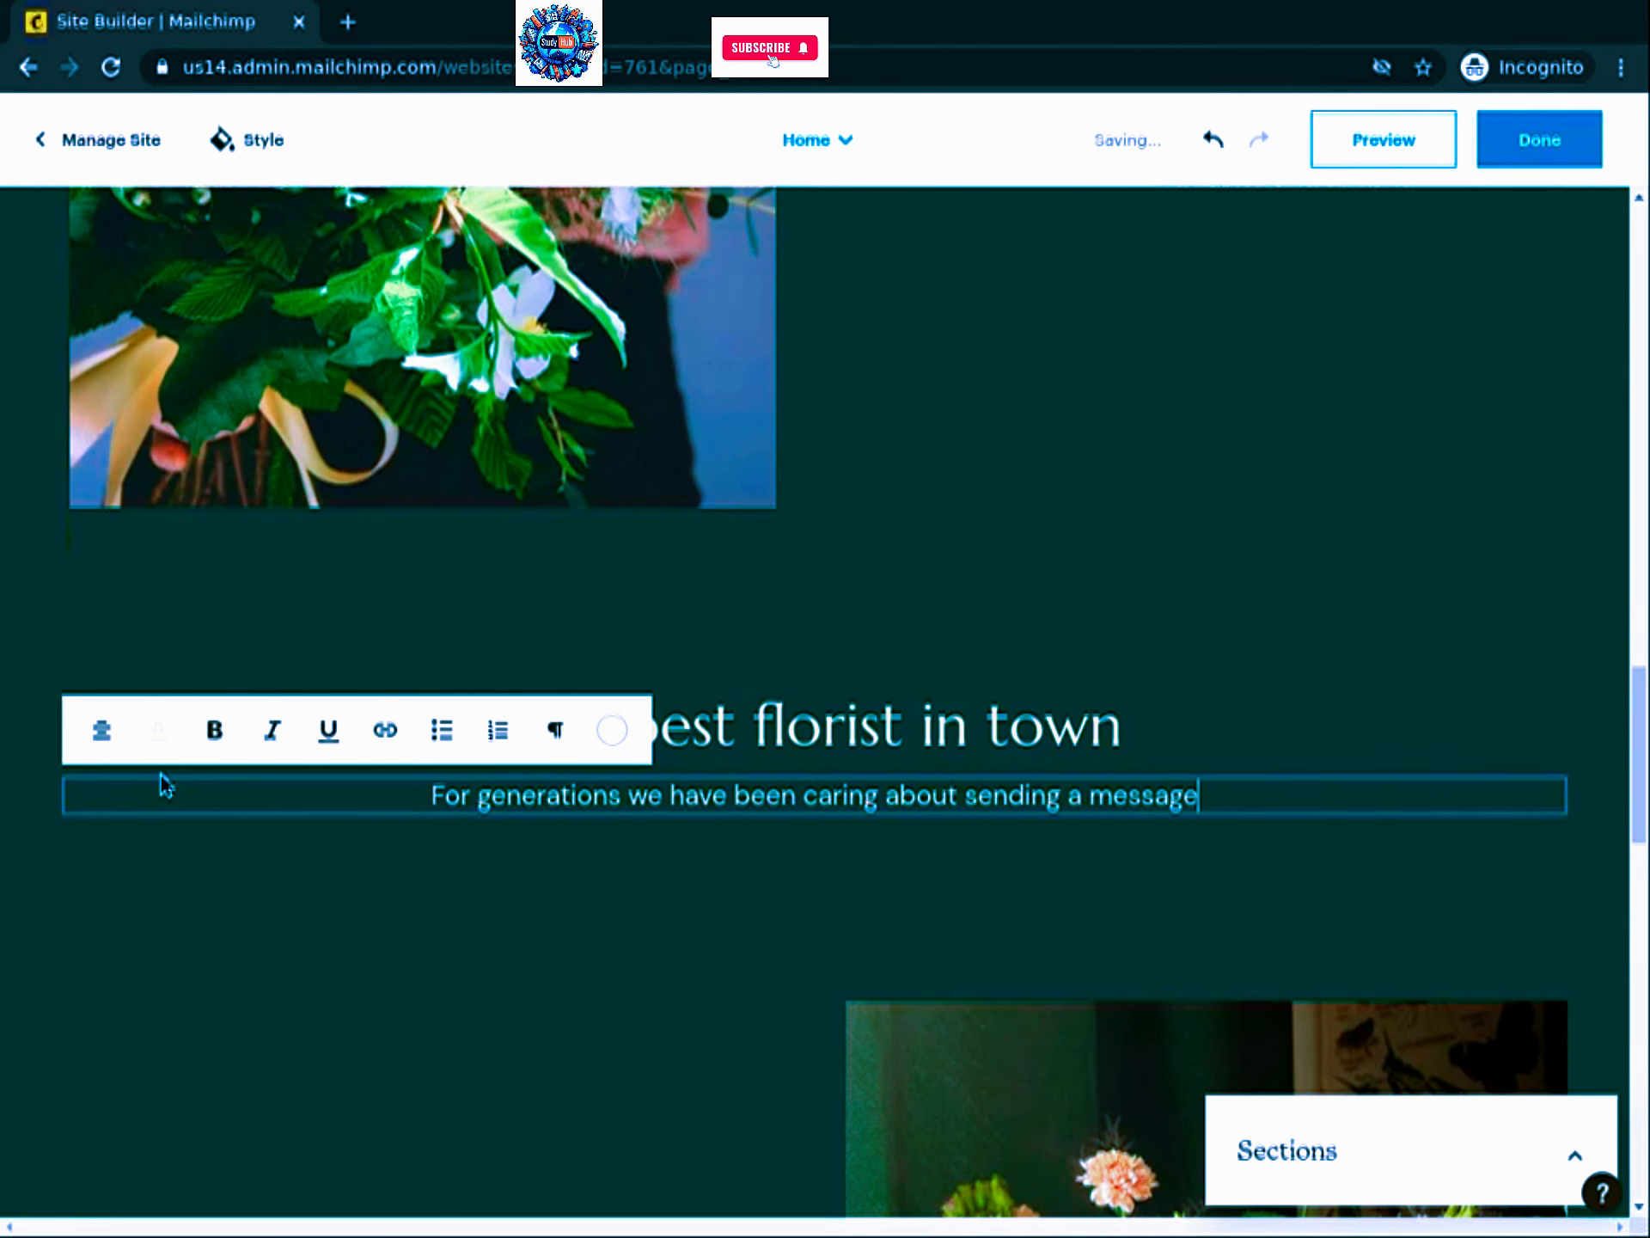
type(" of love with the most ")
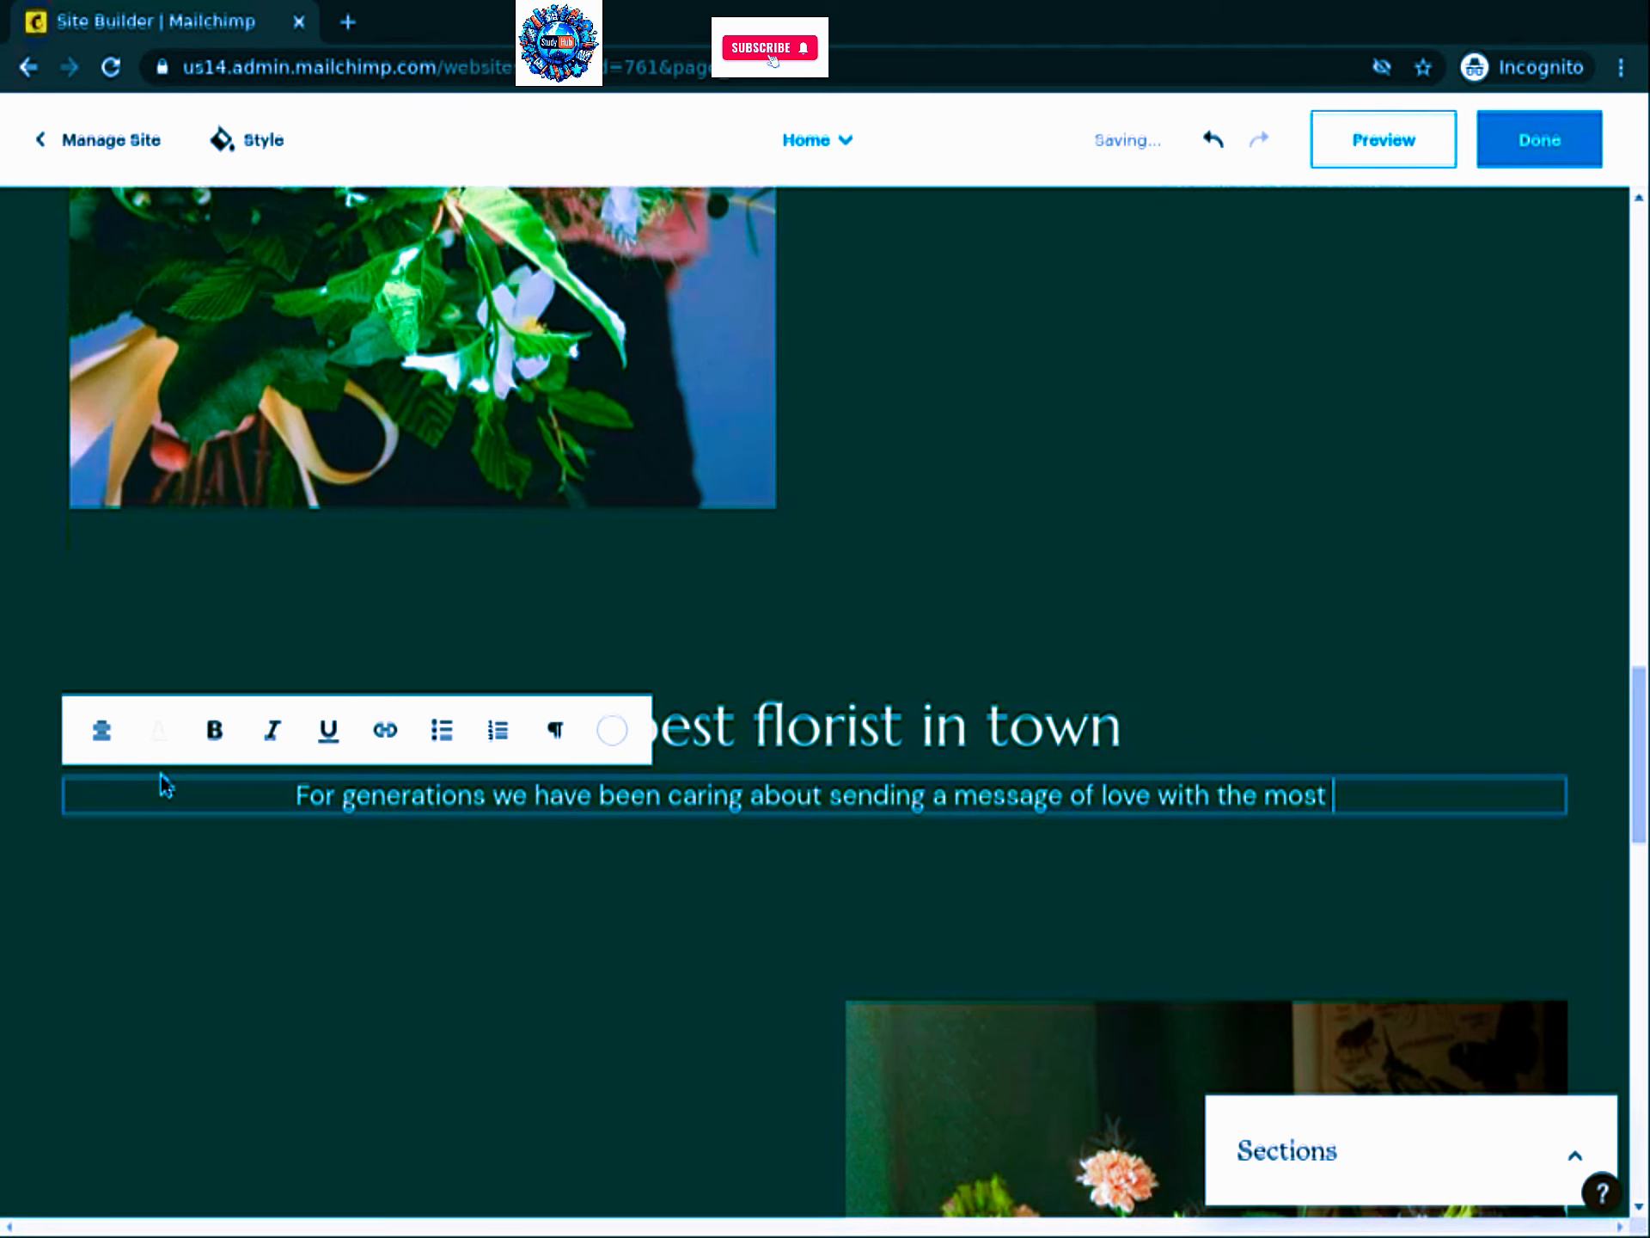
type("beautiful flowers")
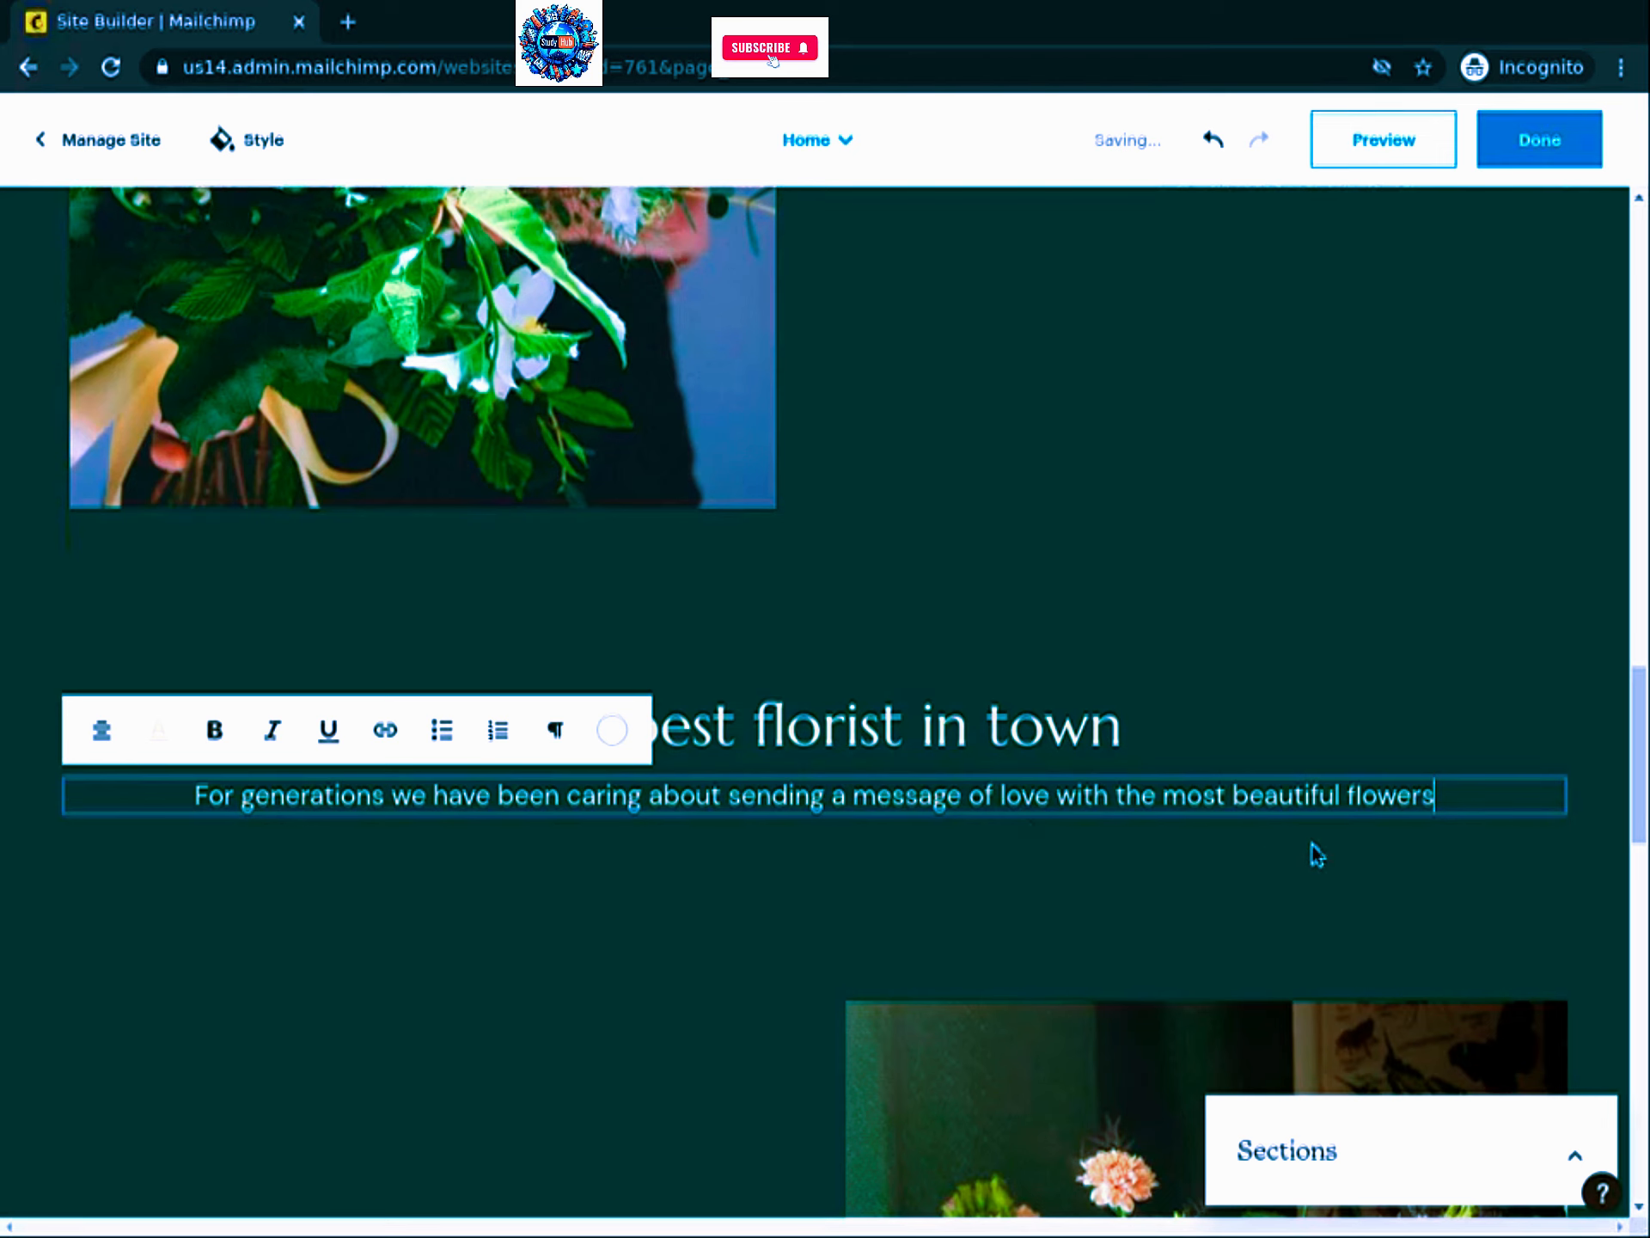
left_click(1239, 708)
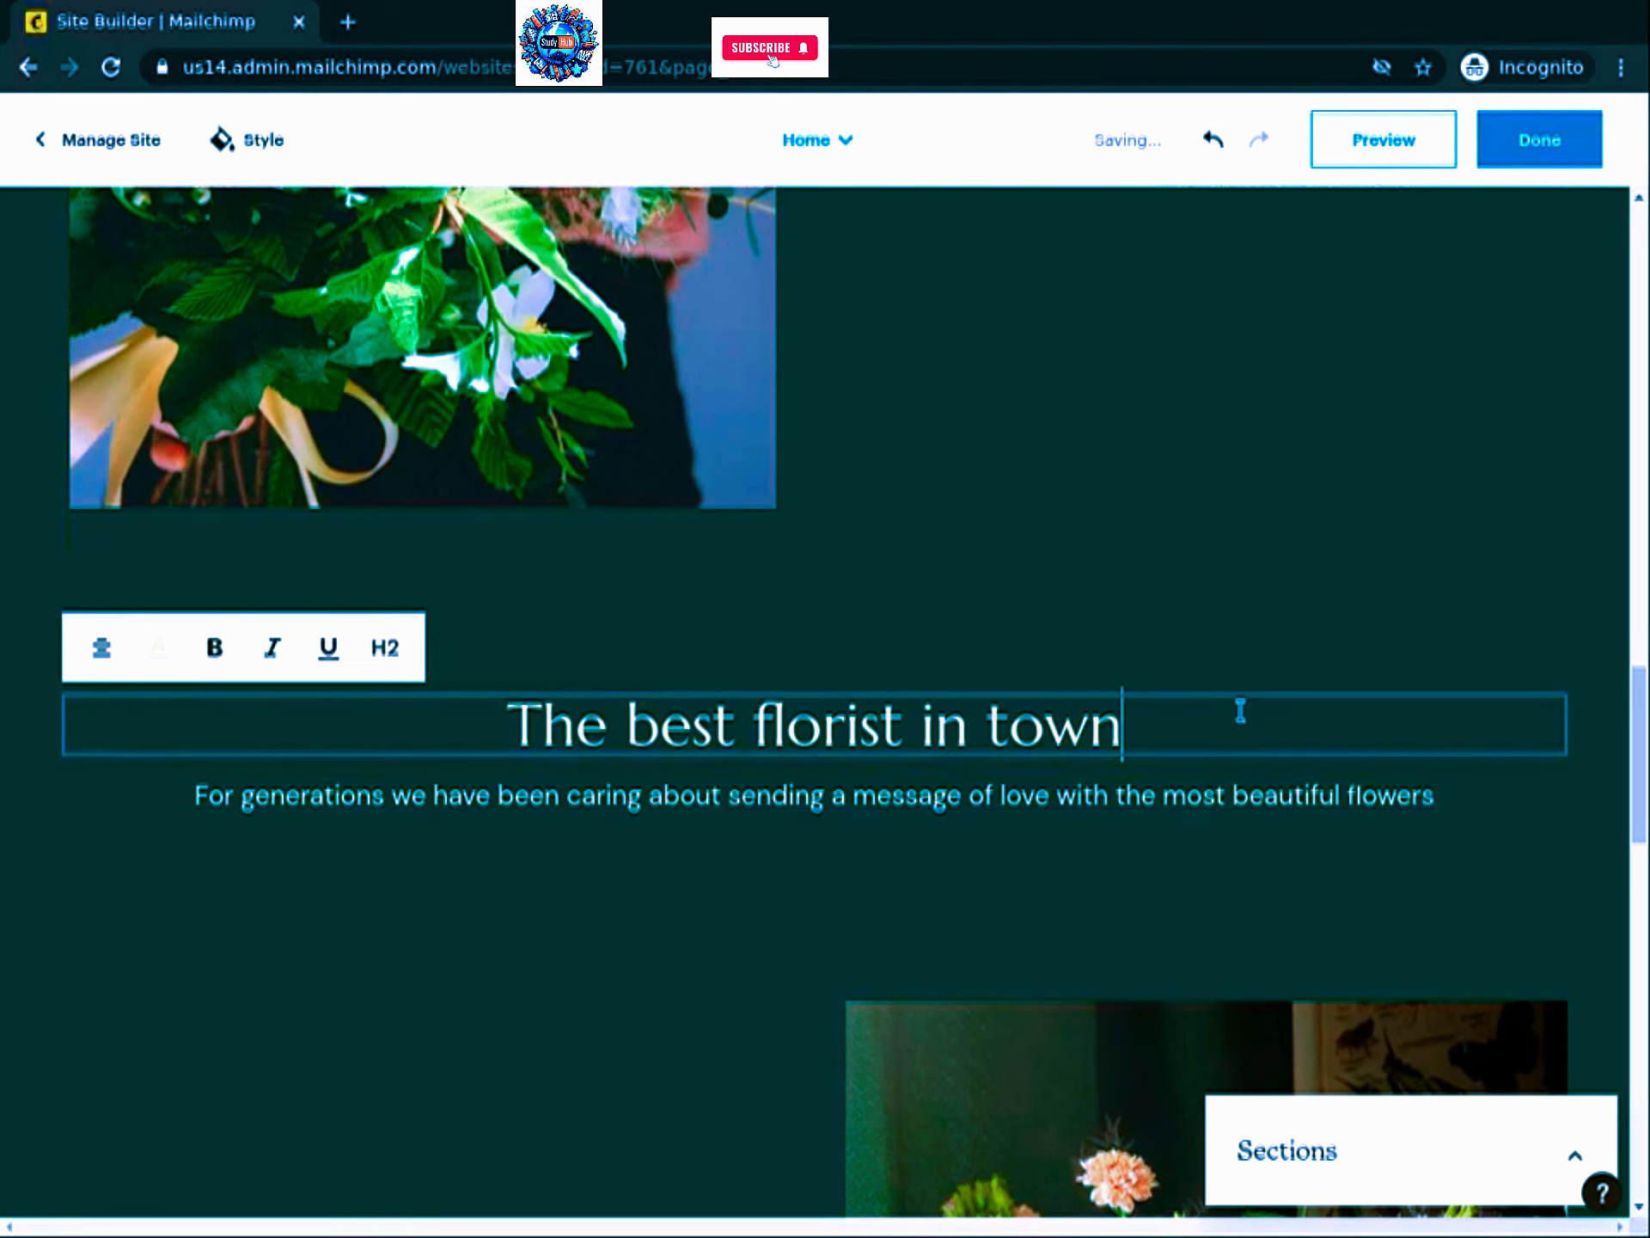
left_click(526, 663)
Step: Give the florist heading section a light cream background
scroll(939, 756, "down", 4)
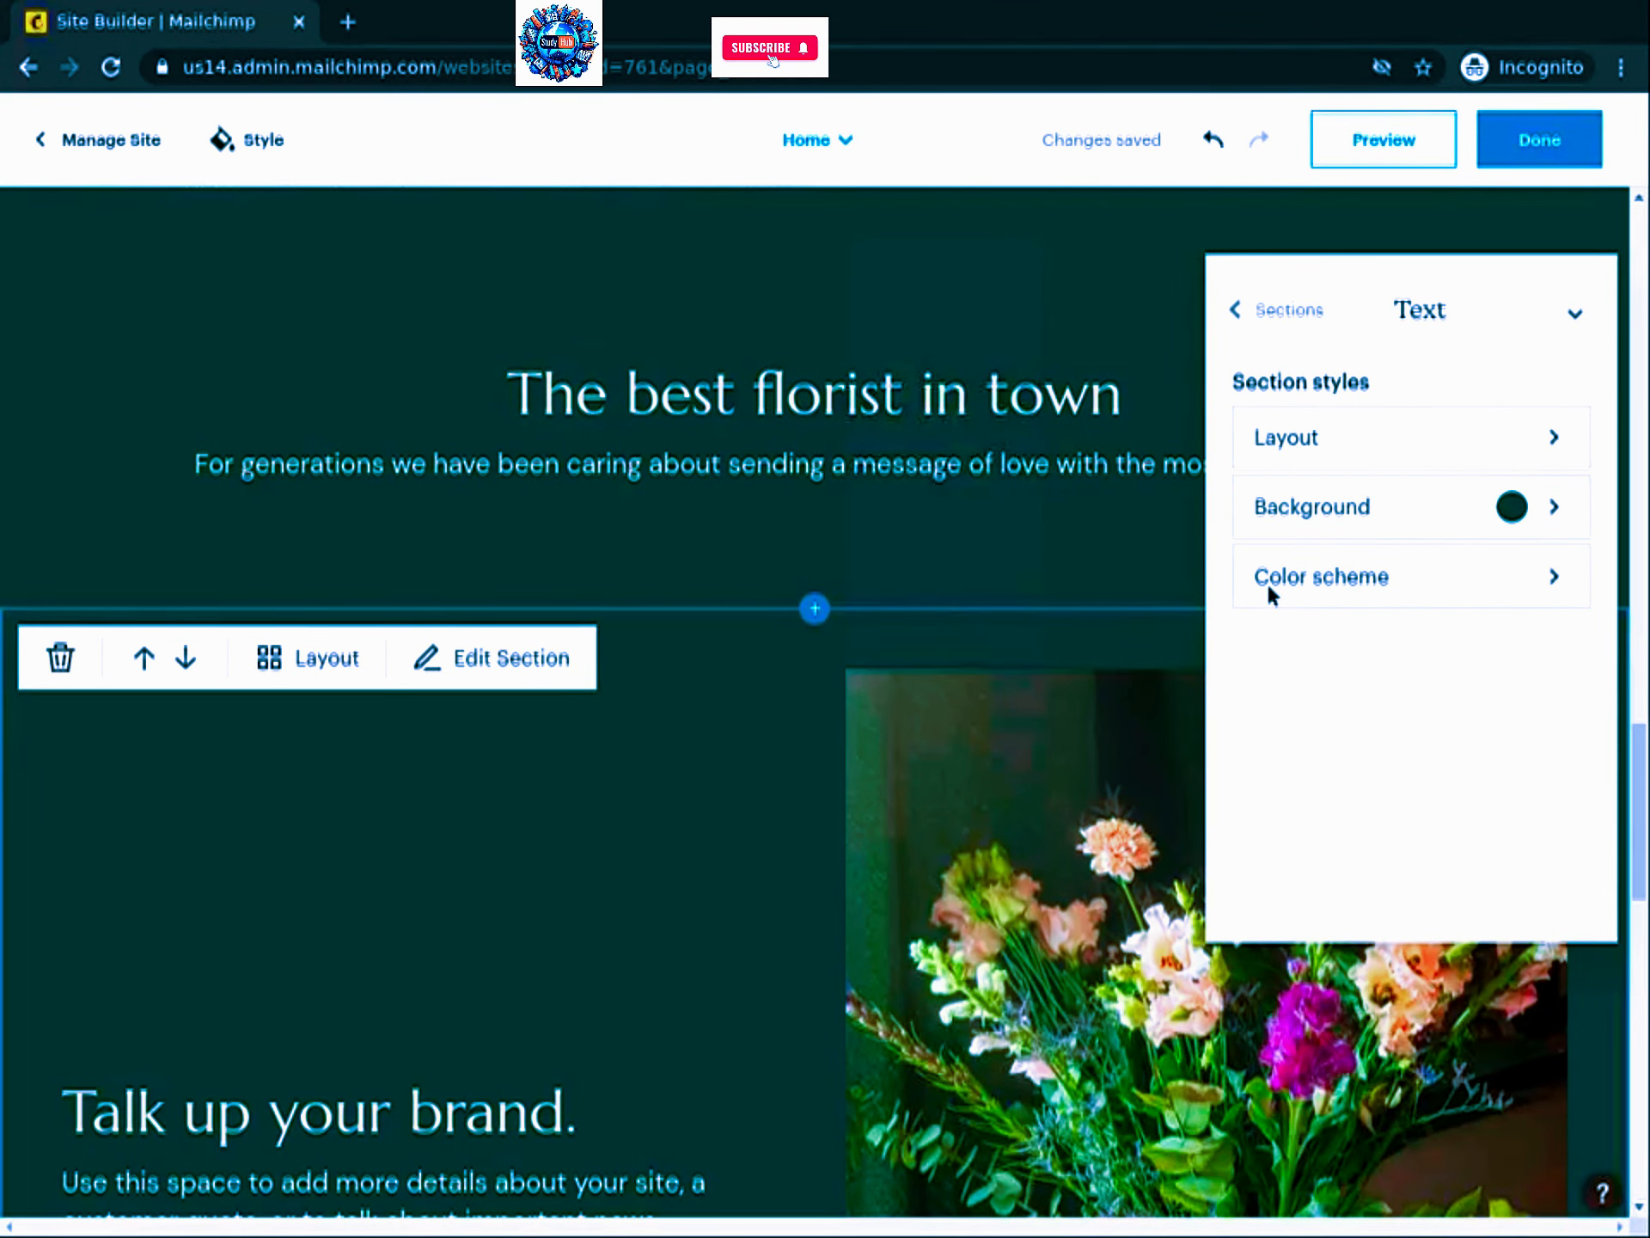
left_click(1522, 505)
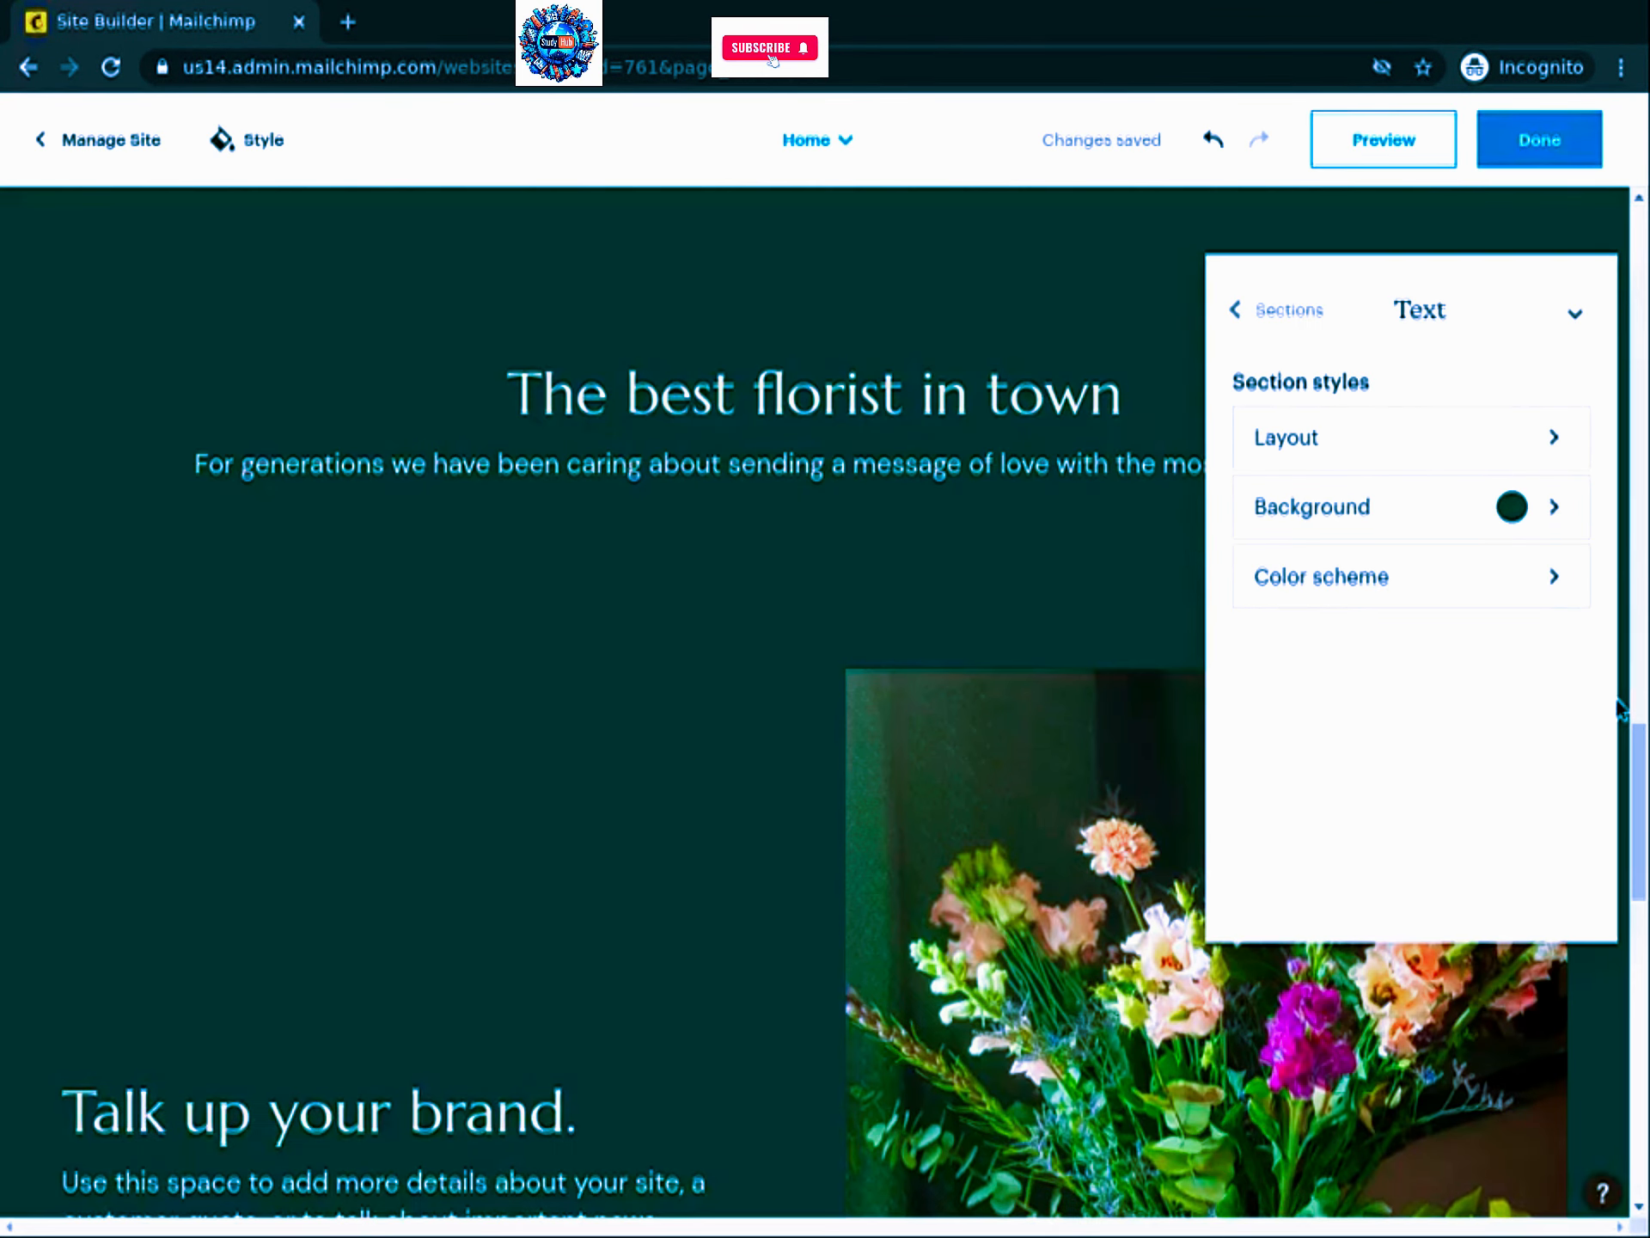
left_click(1307, 464)
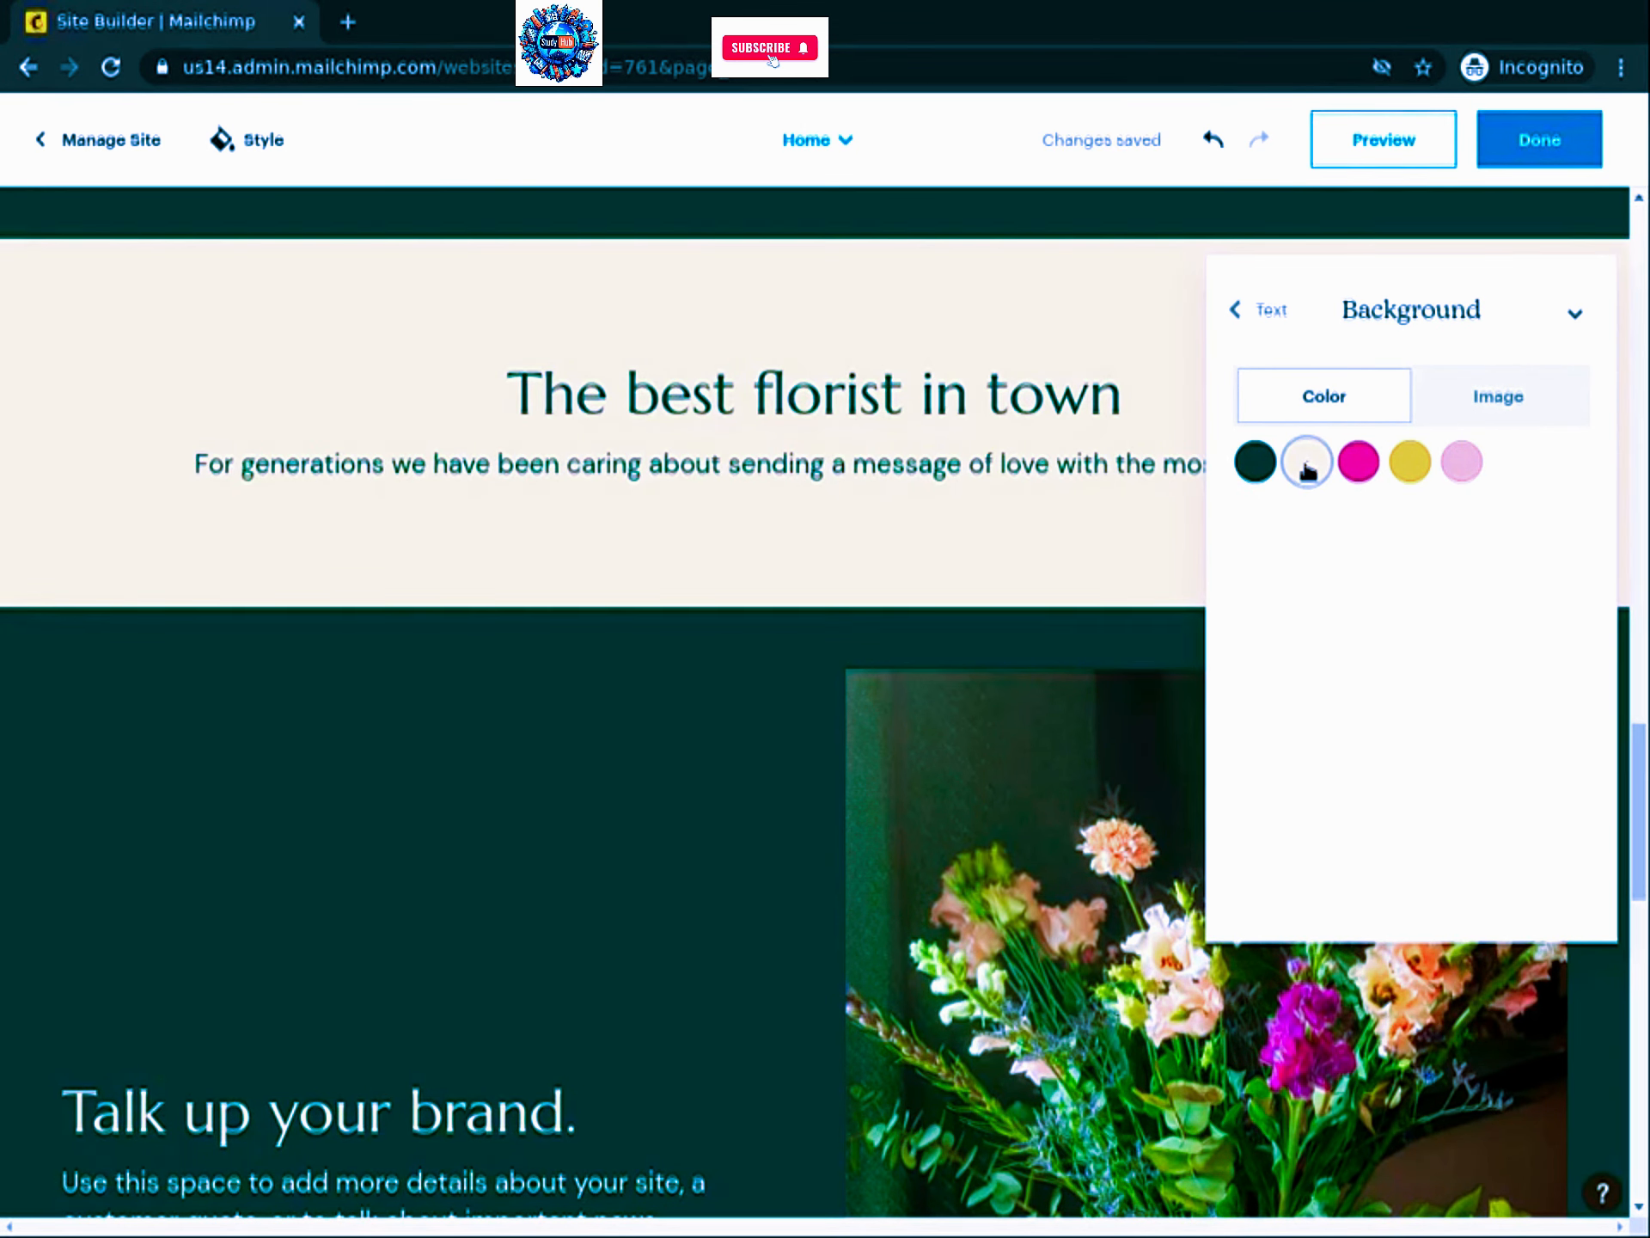
Step: Apply the split two-column layout, heading left and subtitle right
mouse_move(567, 524)
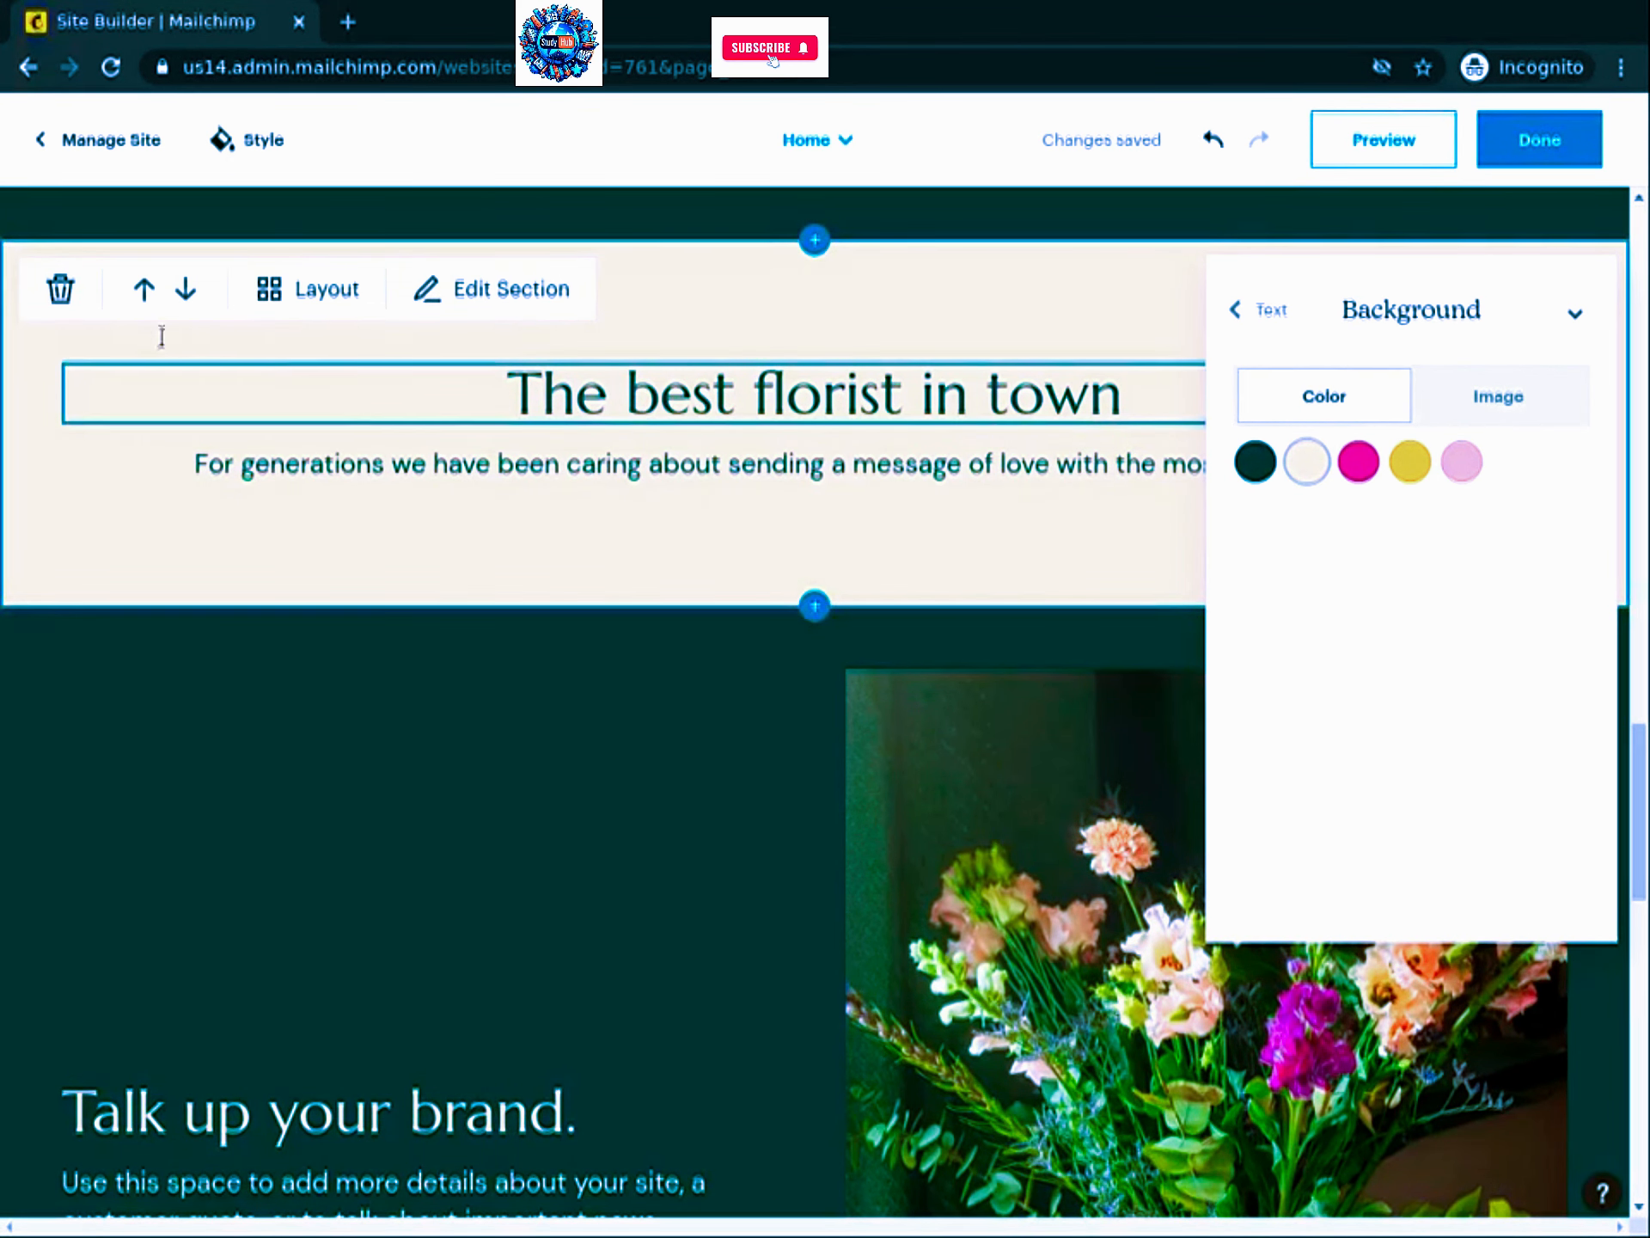
left_click(334, 302)
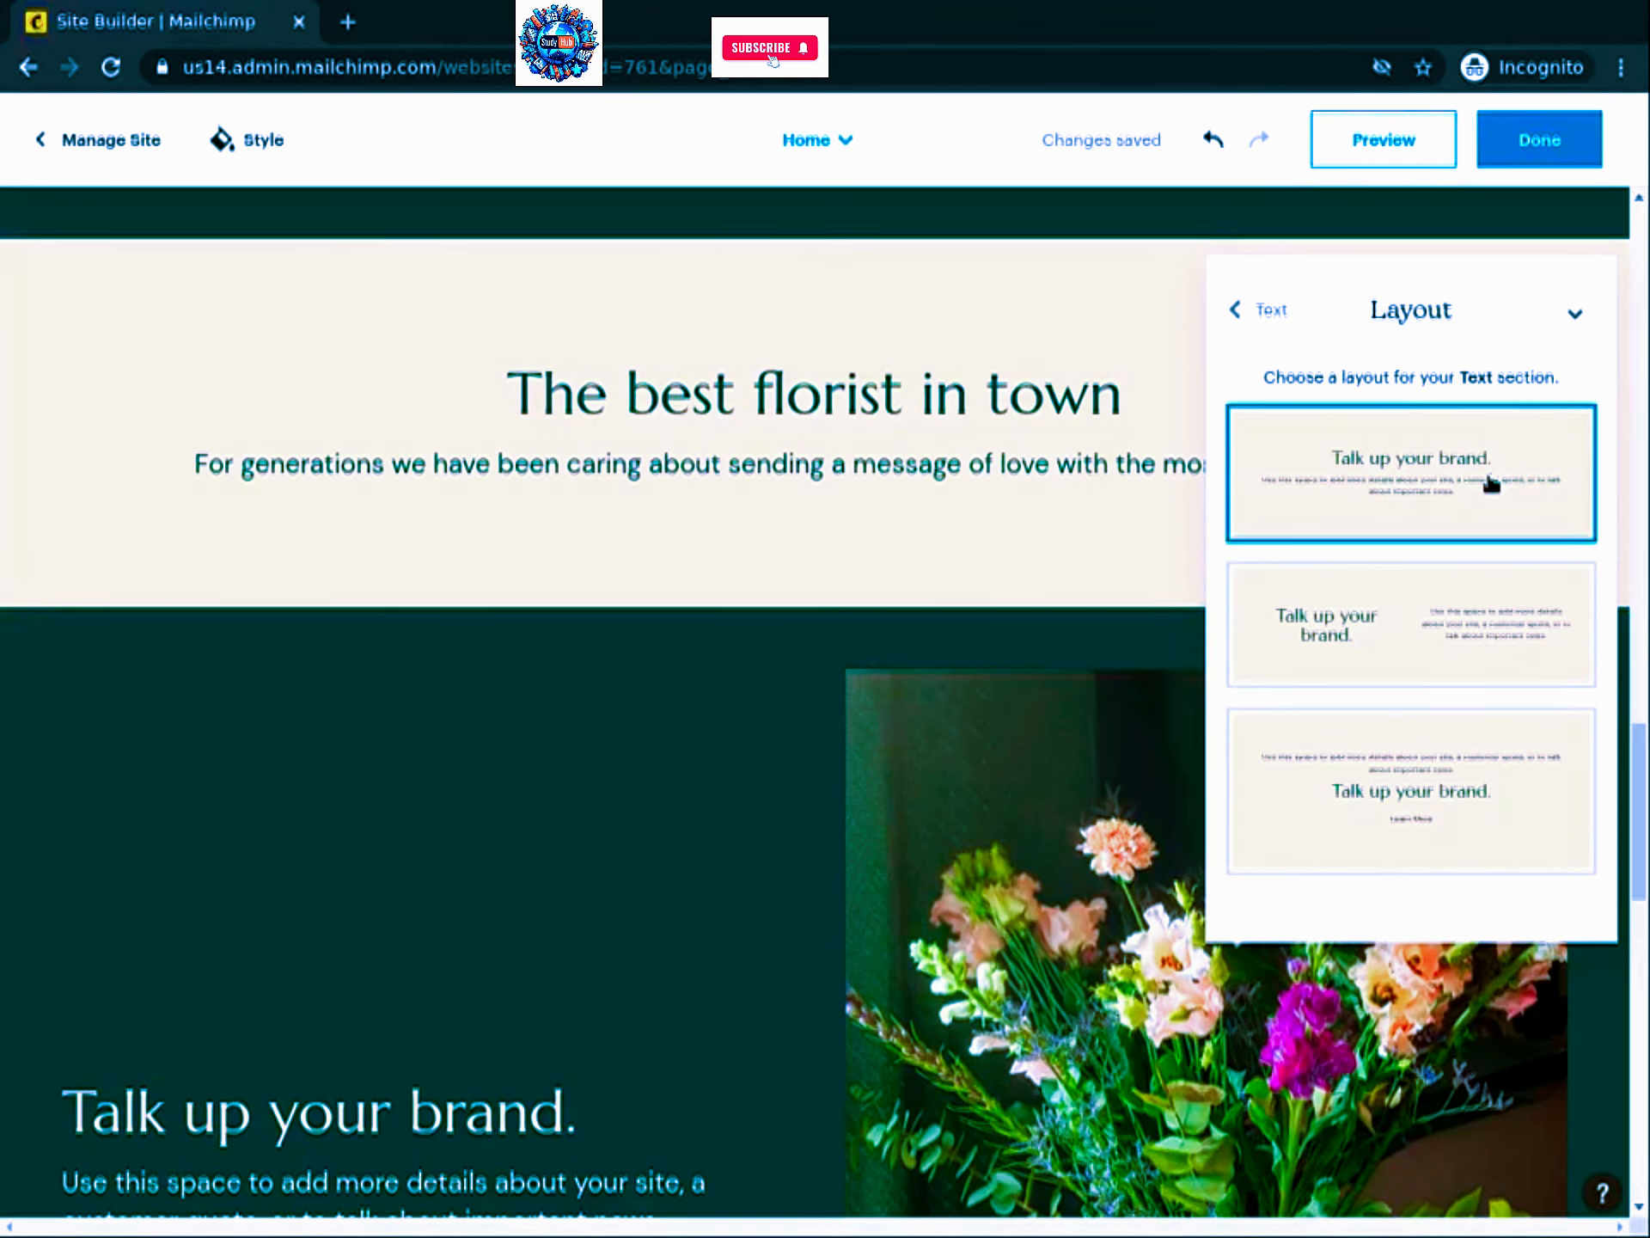
left_click(1443, 615)
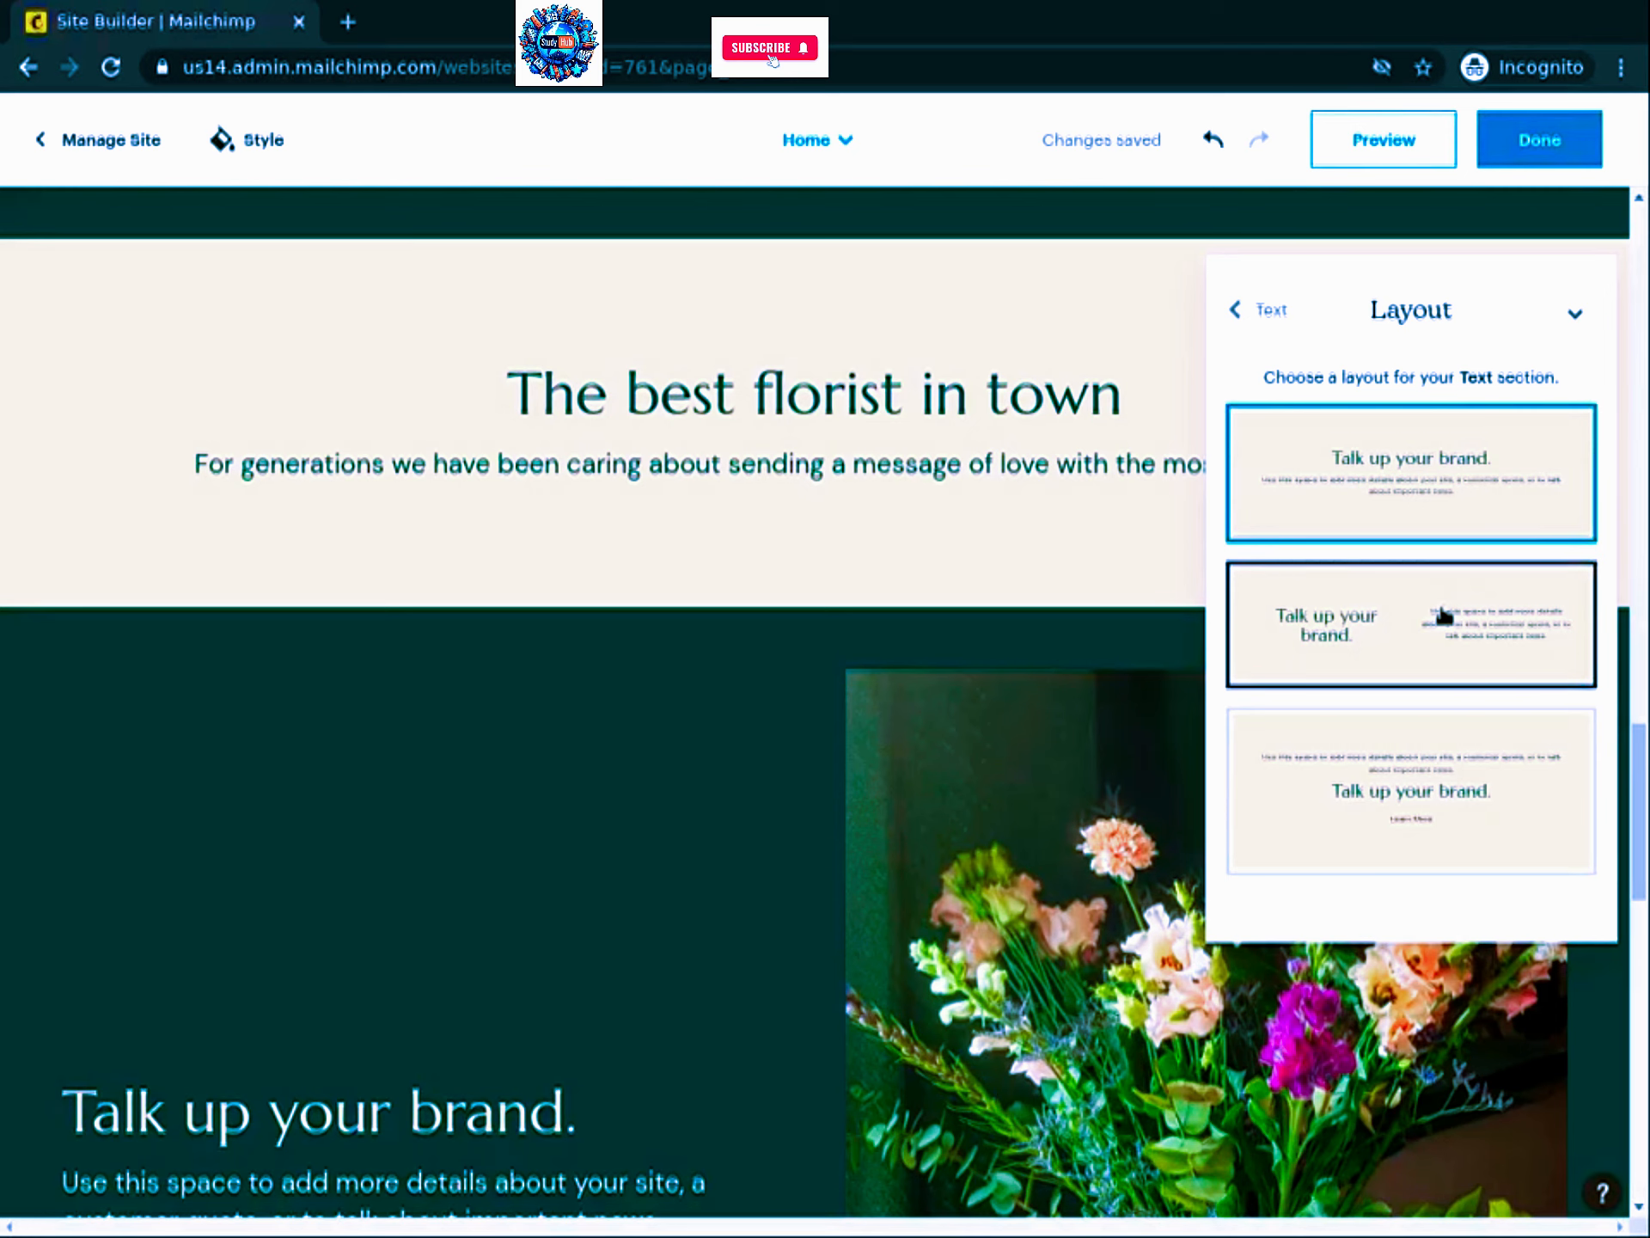
left_click(1443, 614)
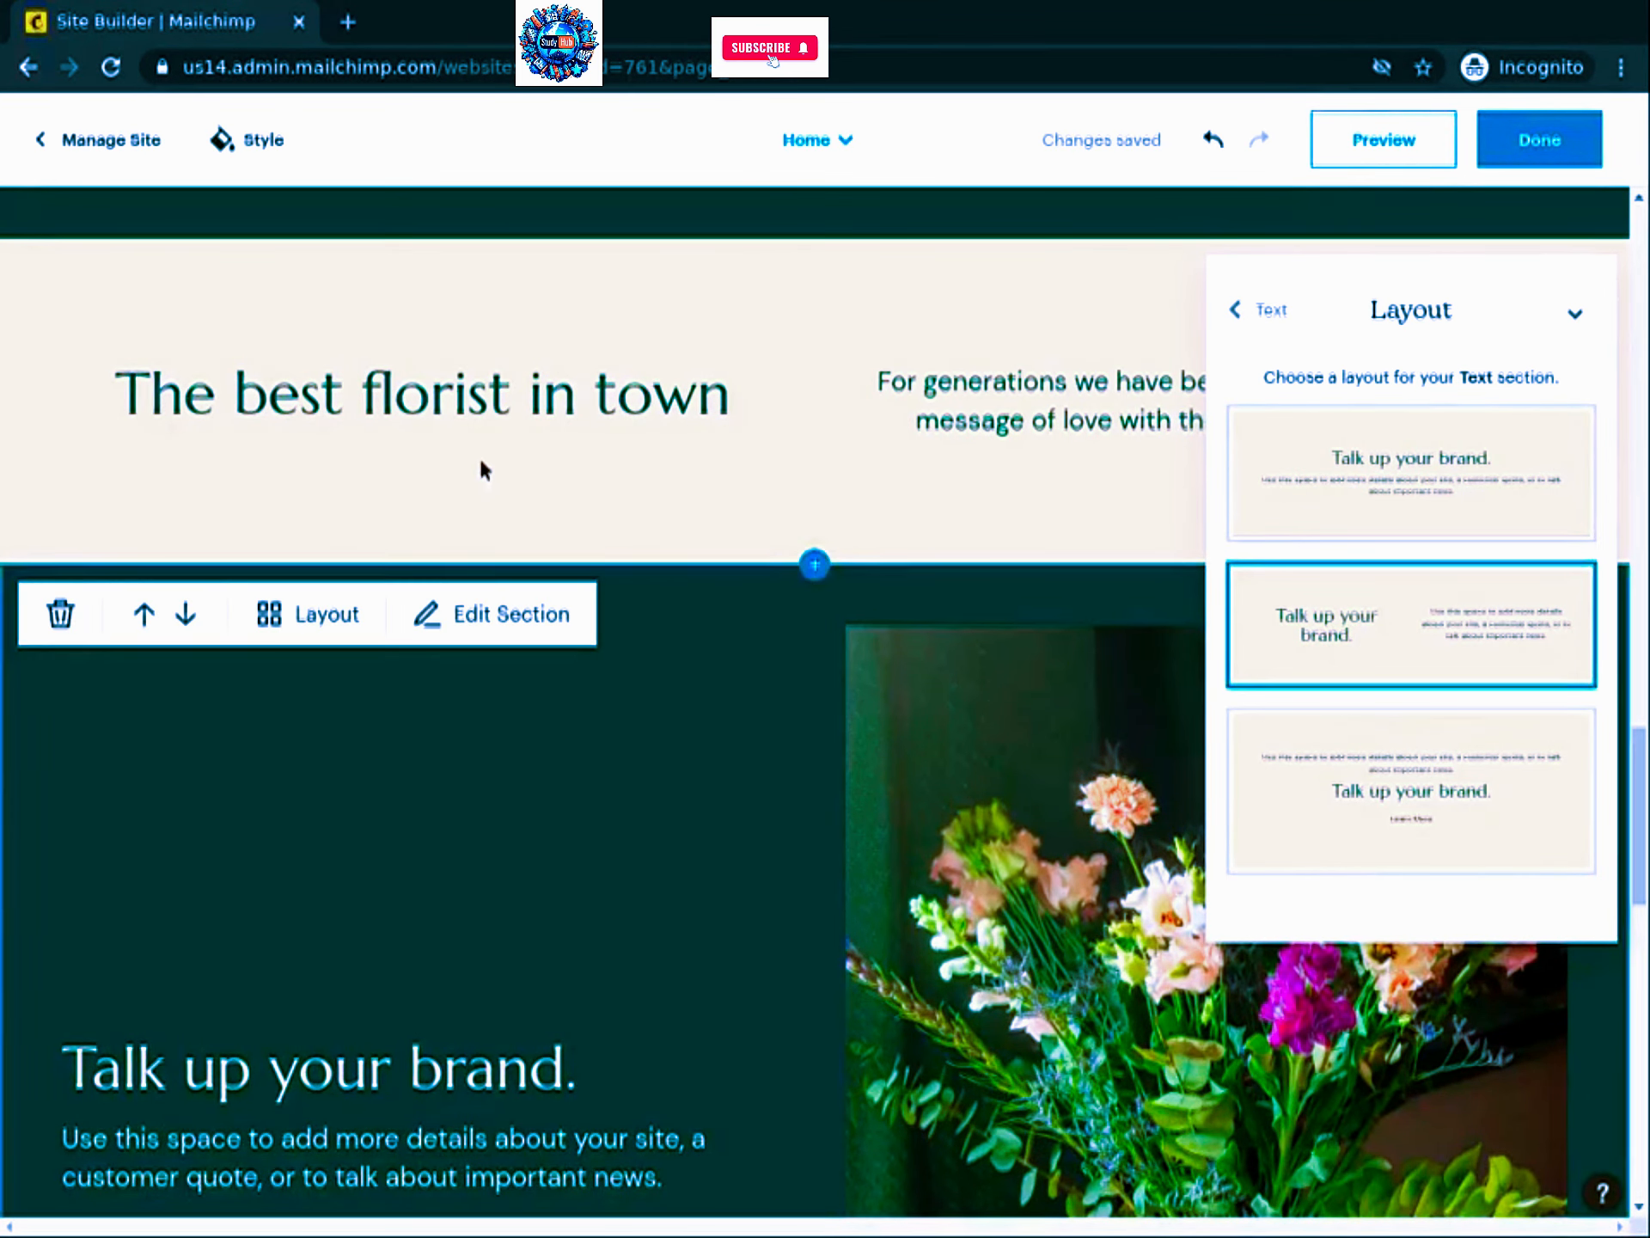
left_click(1575, 315)
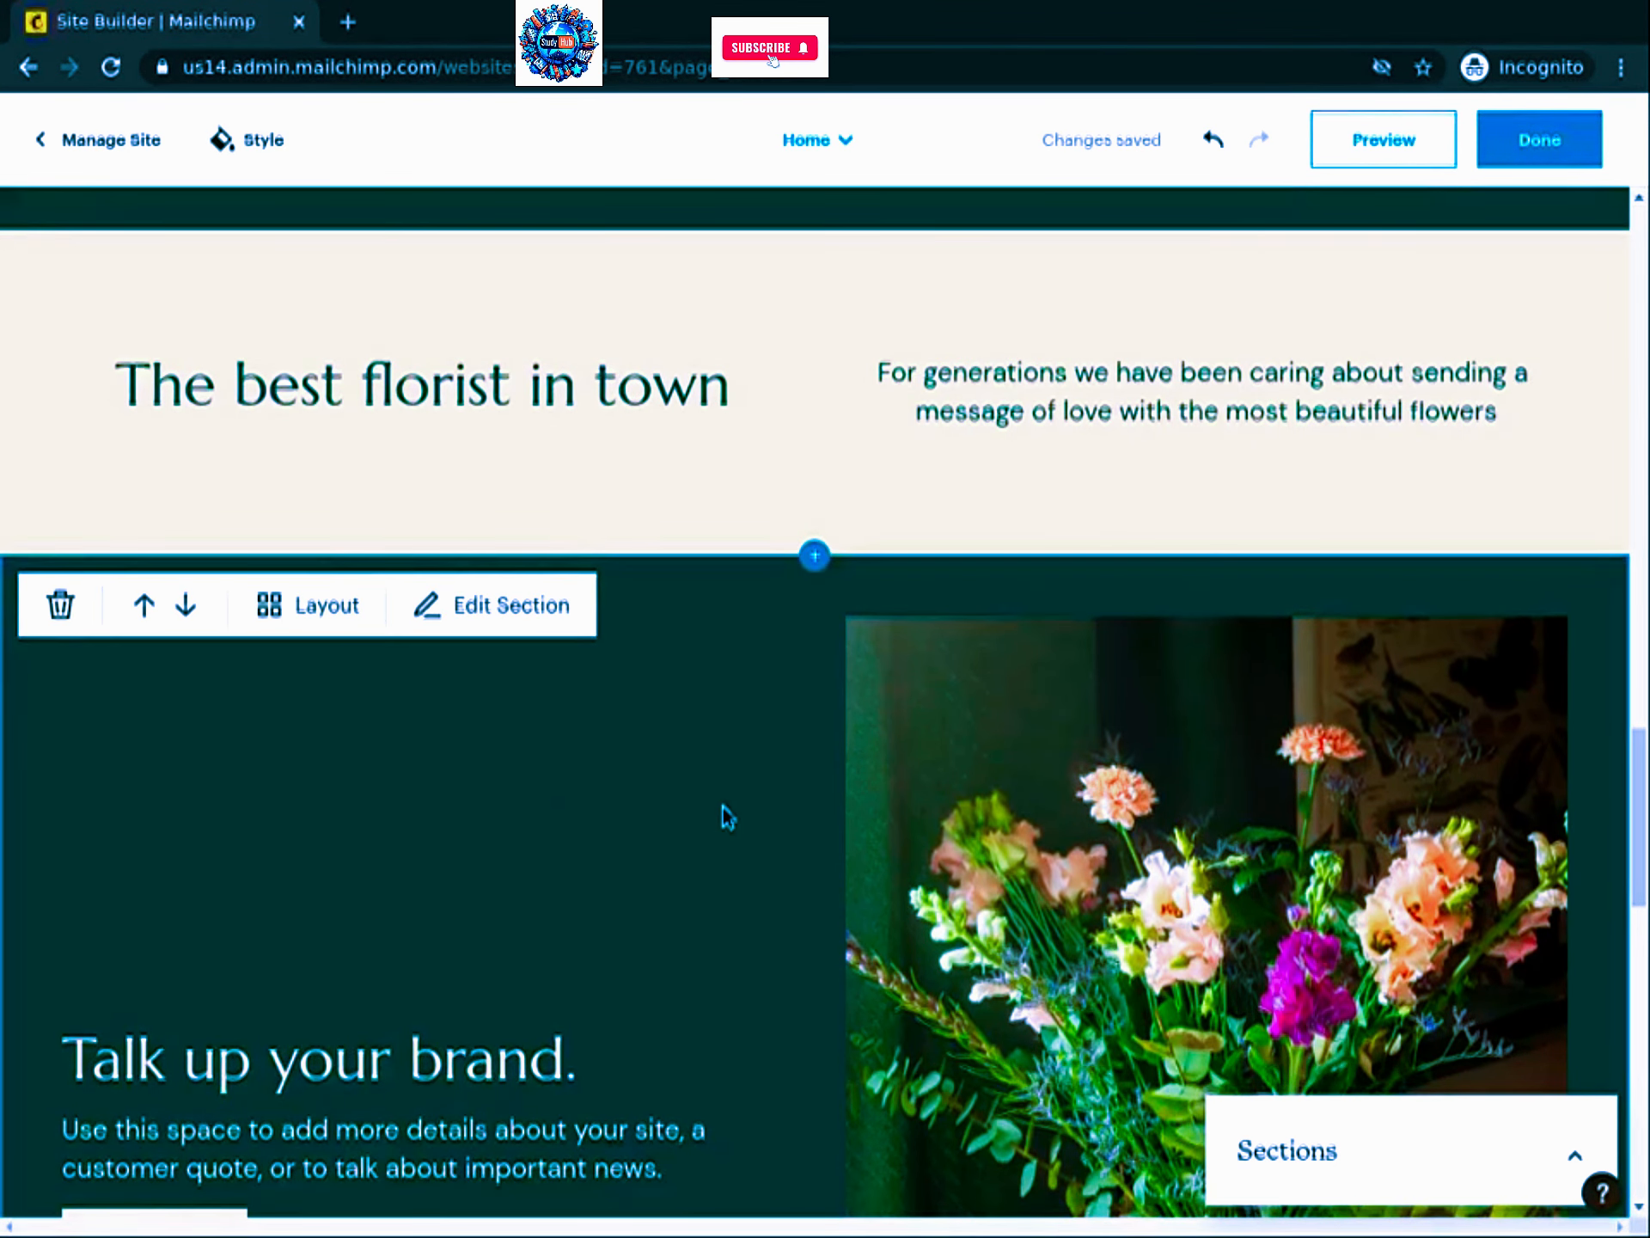
scroll(722, 805, "down", 9)
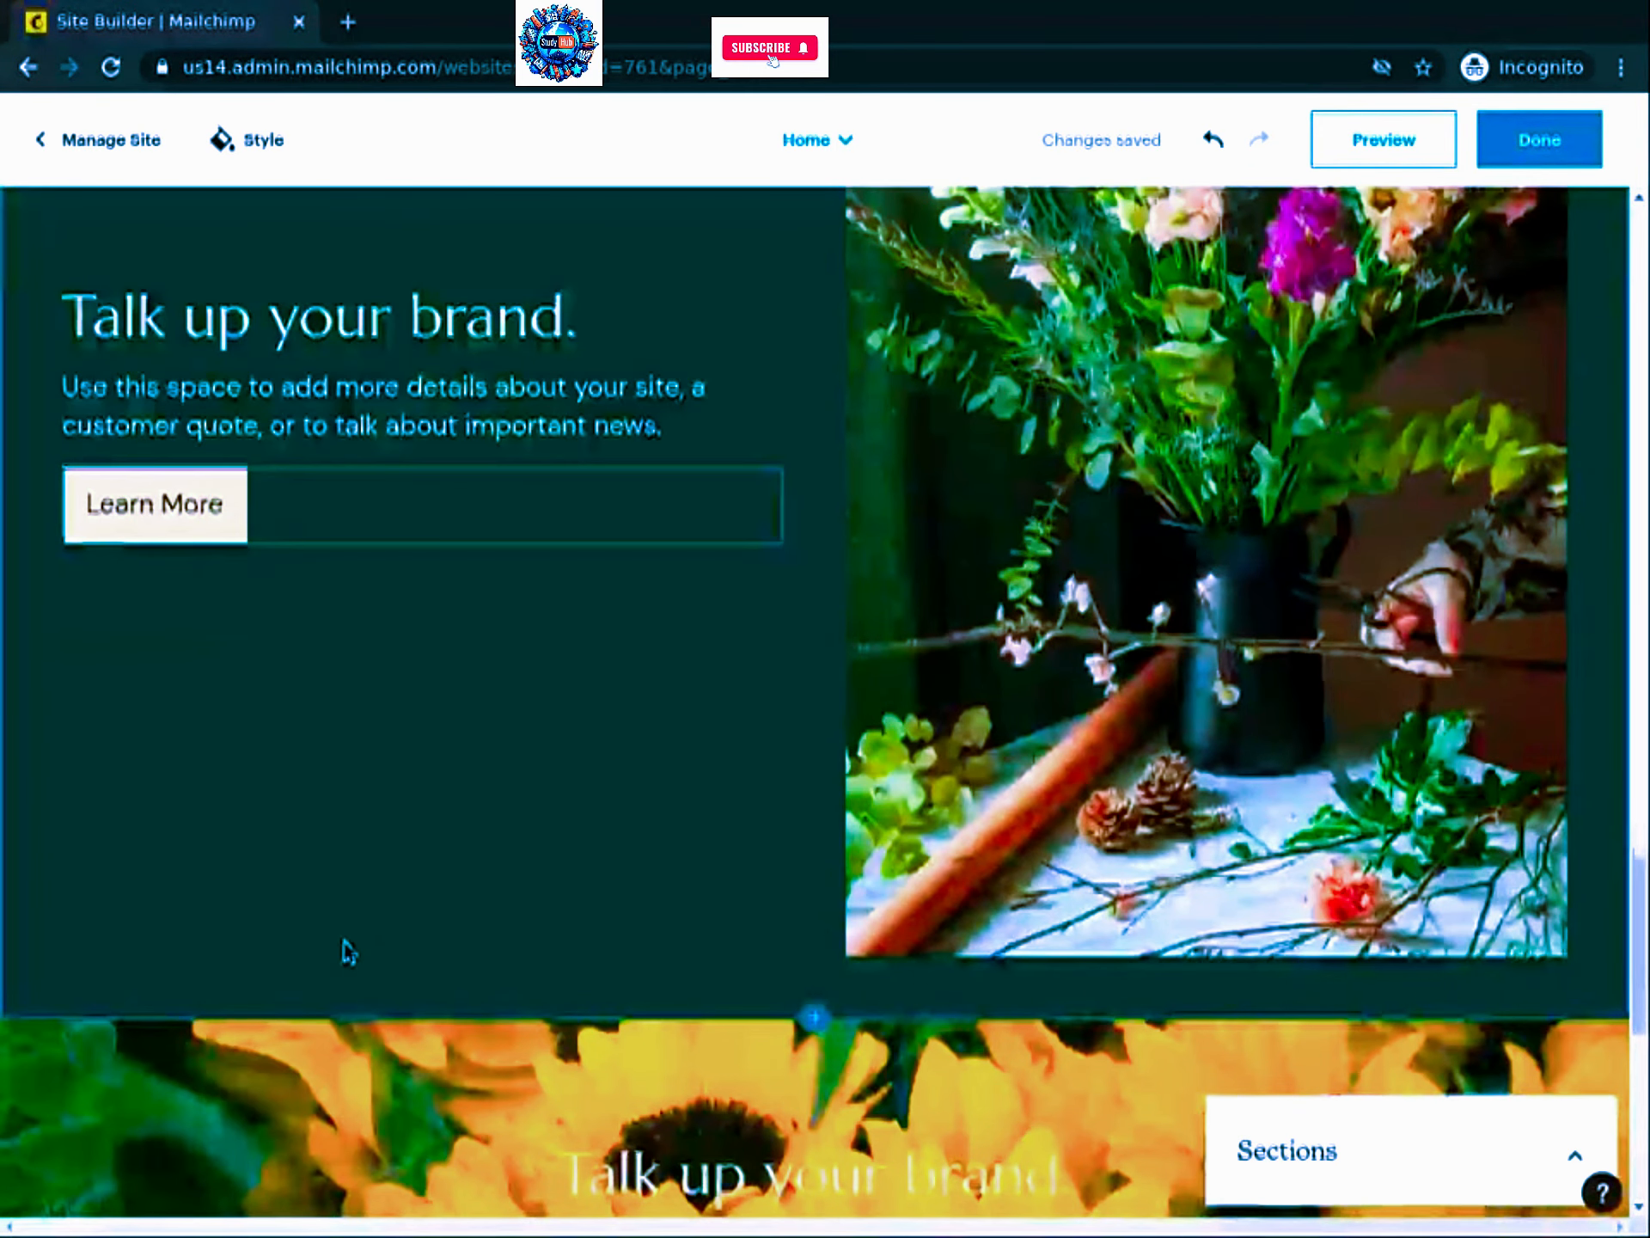
Step: Resize the dark-vase bouquet photo smaller by dragging its bottom-right handle inward
left_click(847, 955)
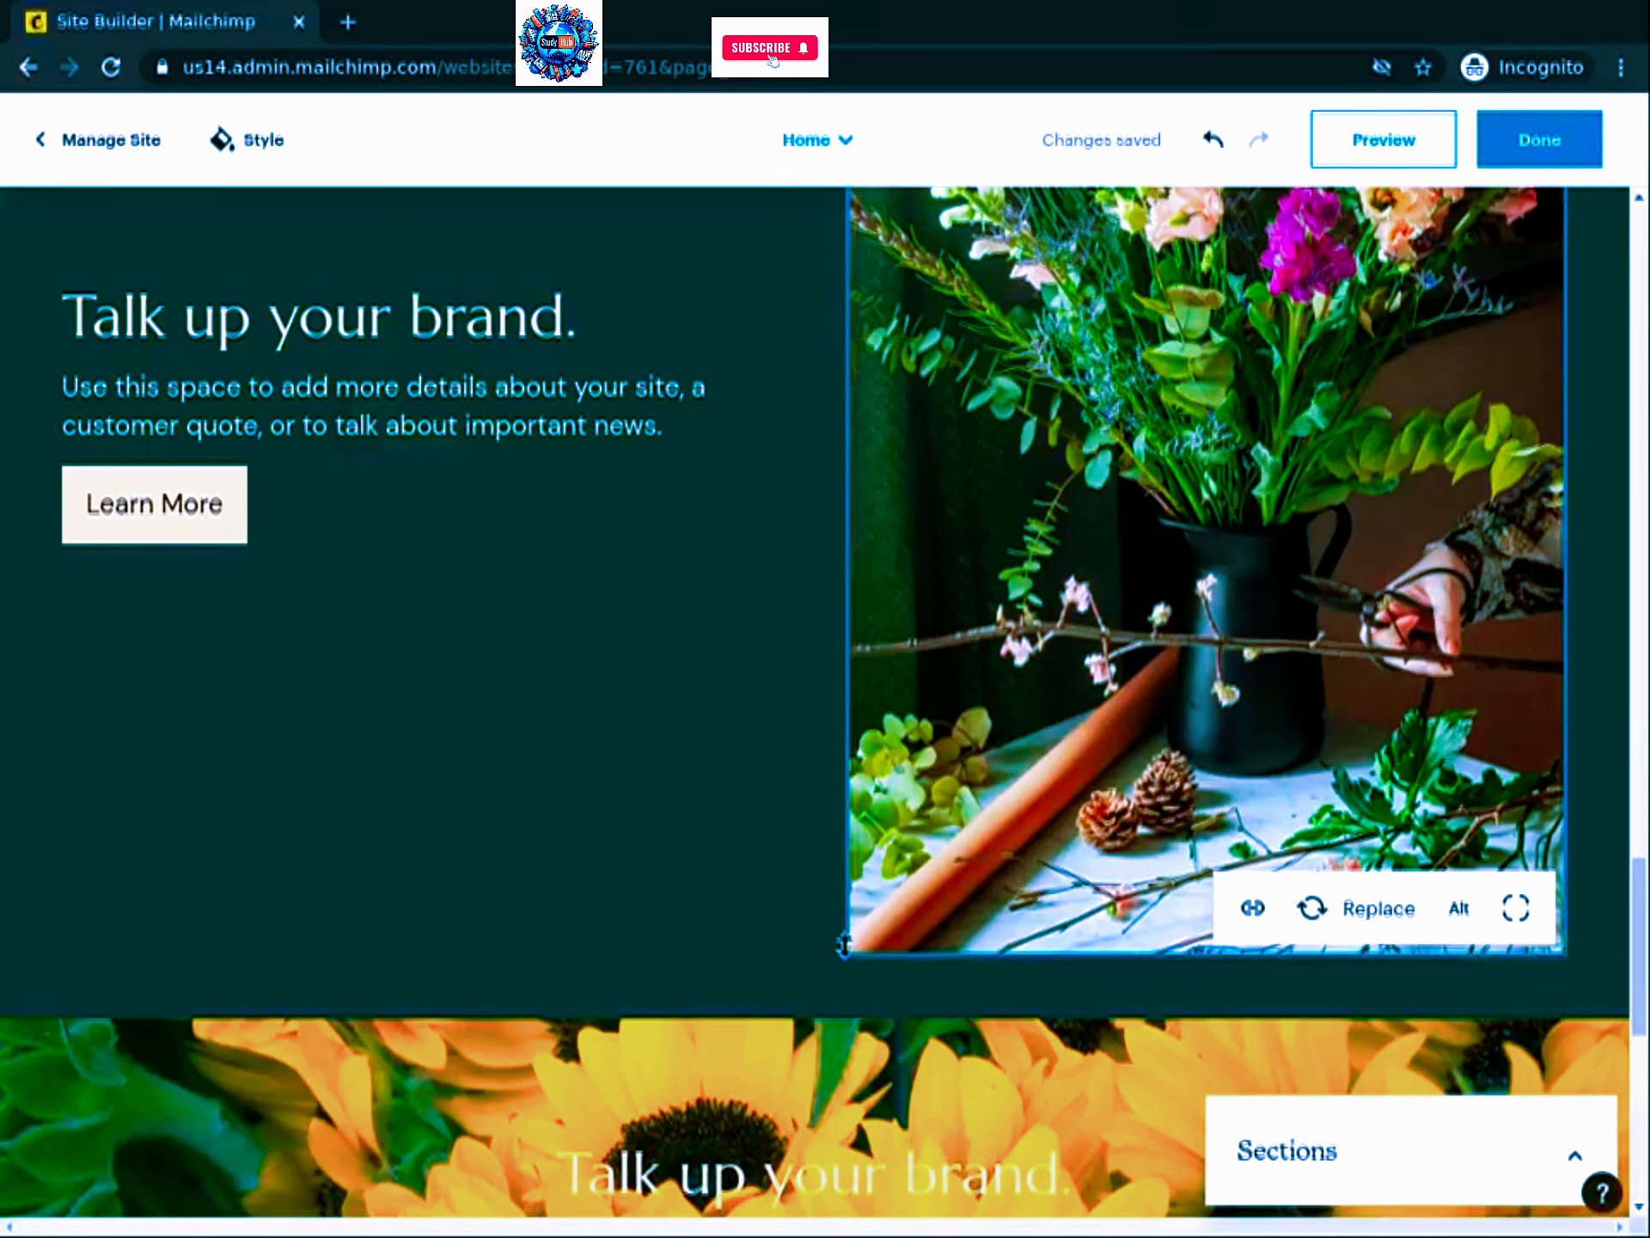
left_click(1564, 954)
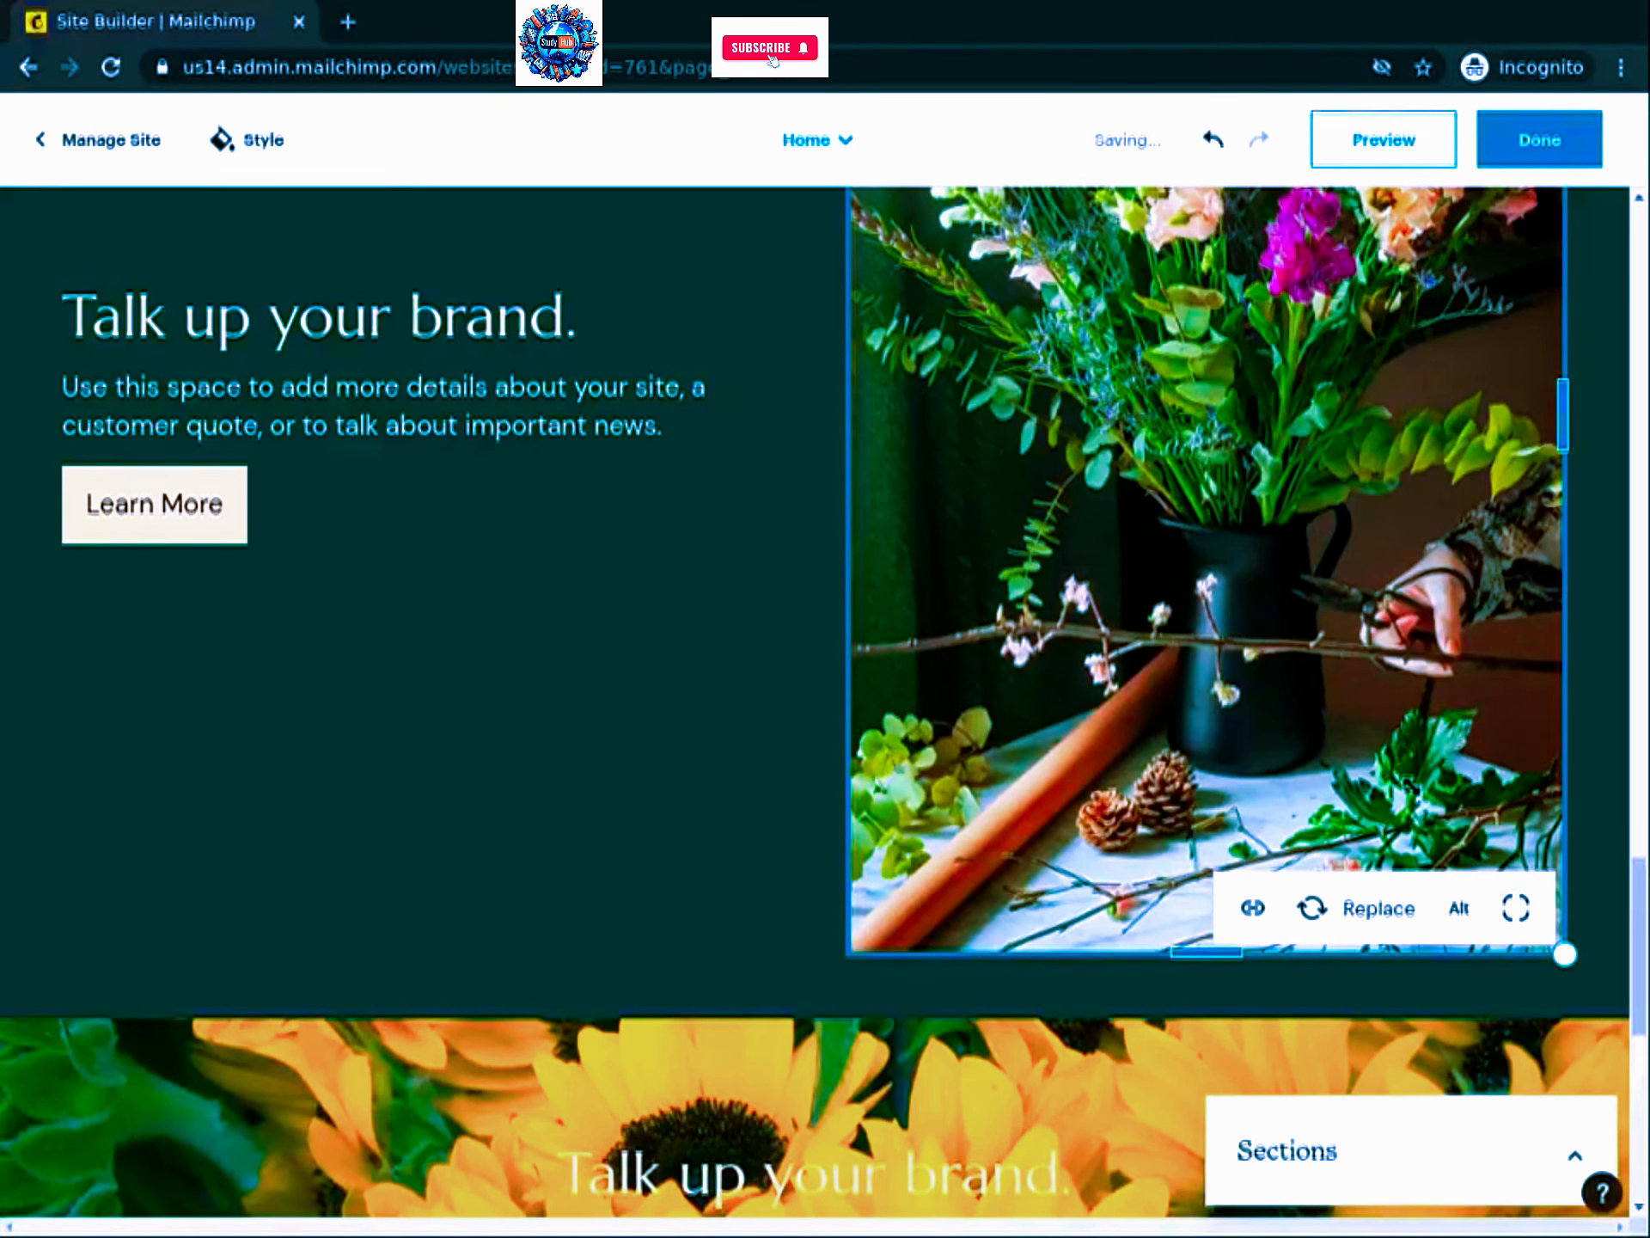
left_click_drag(1564, 954, 1403, 763)
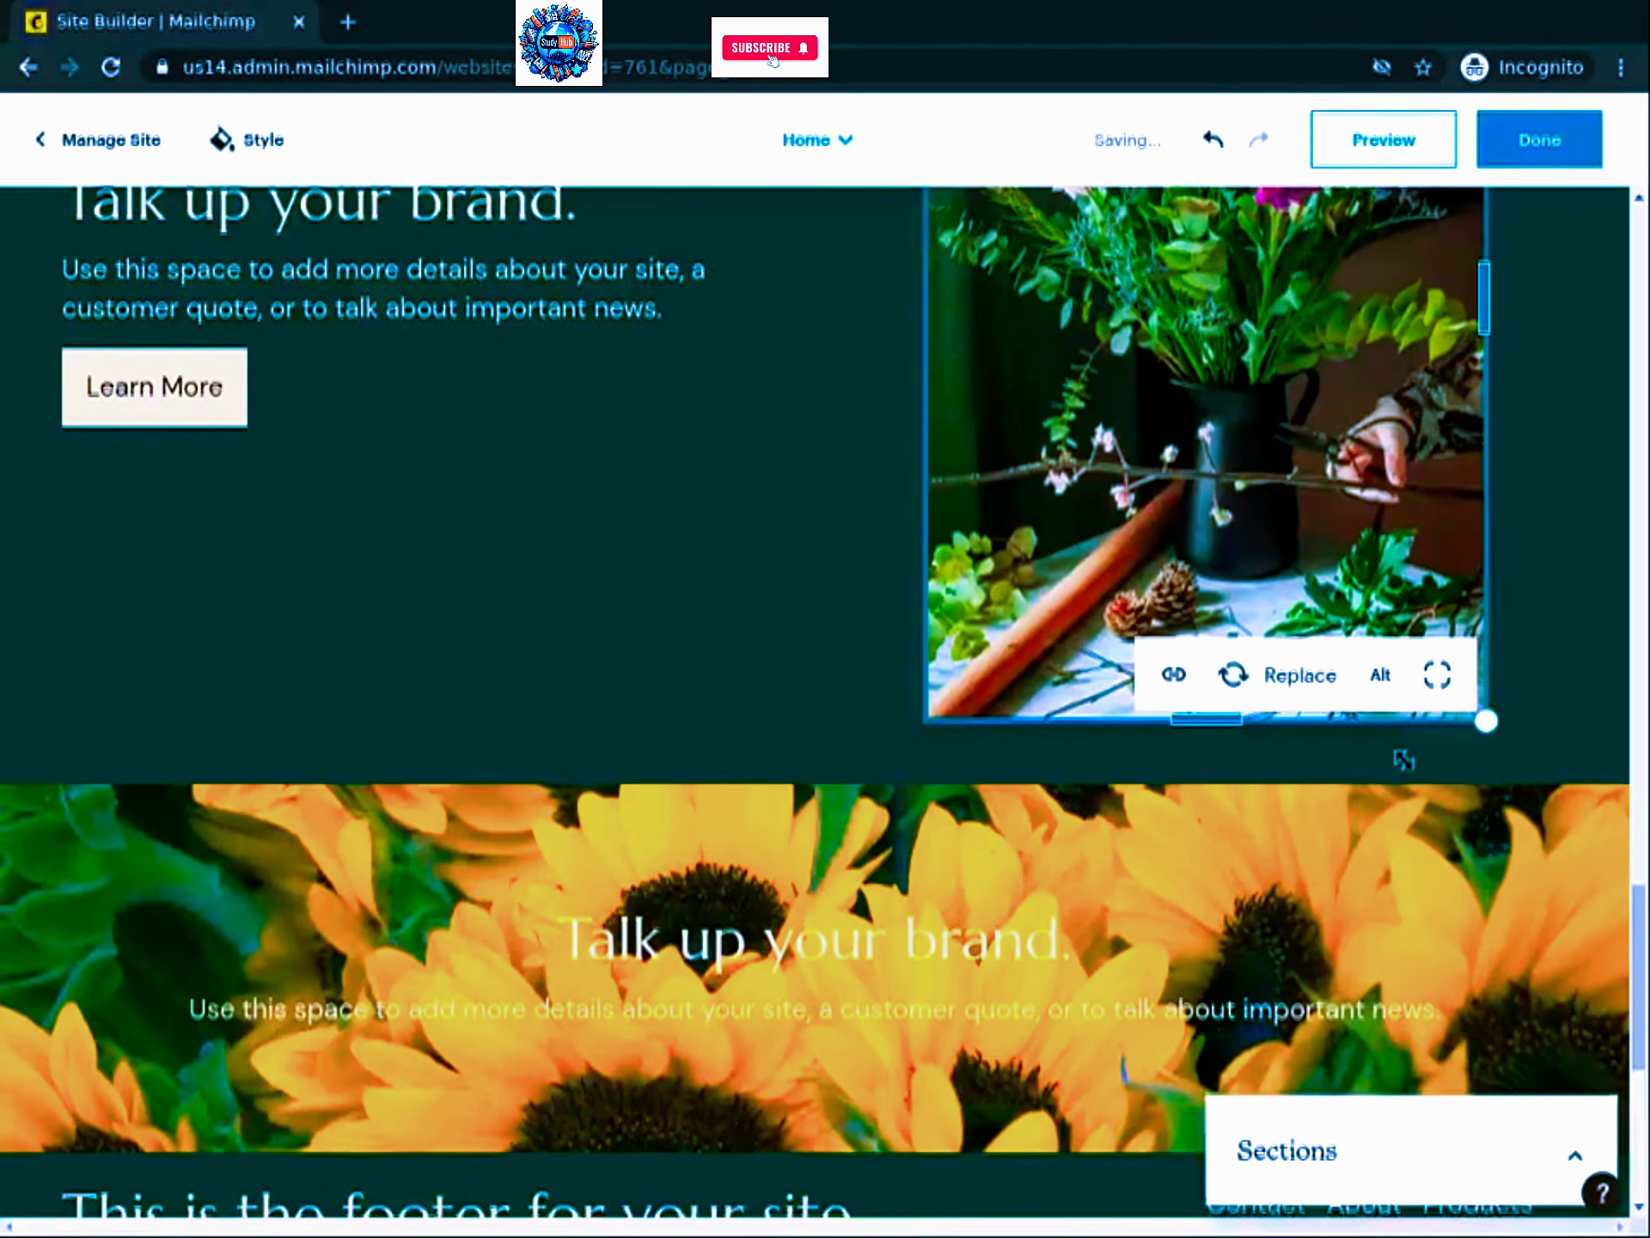
left_click(1418, 767)
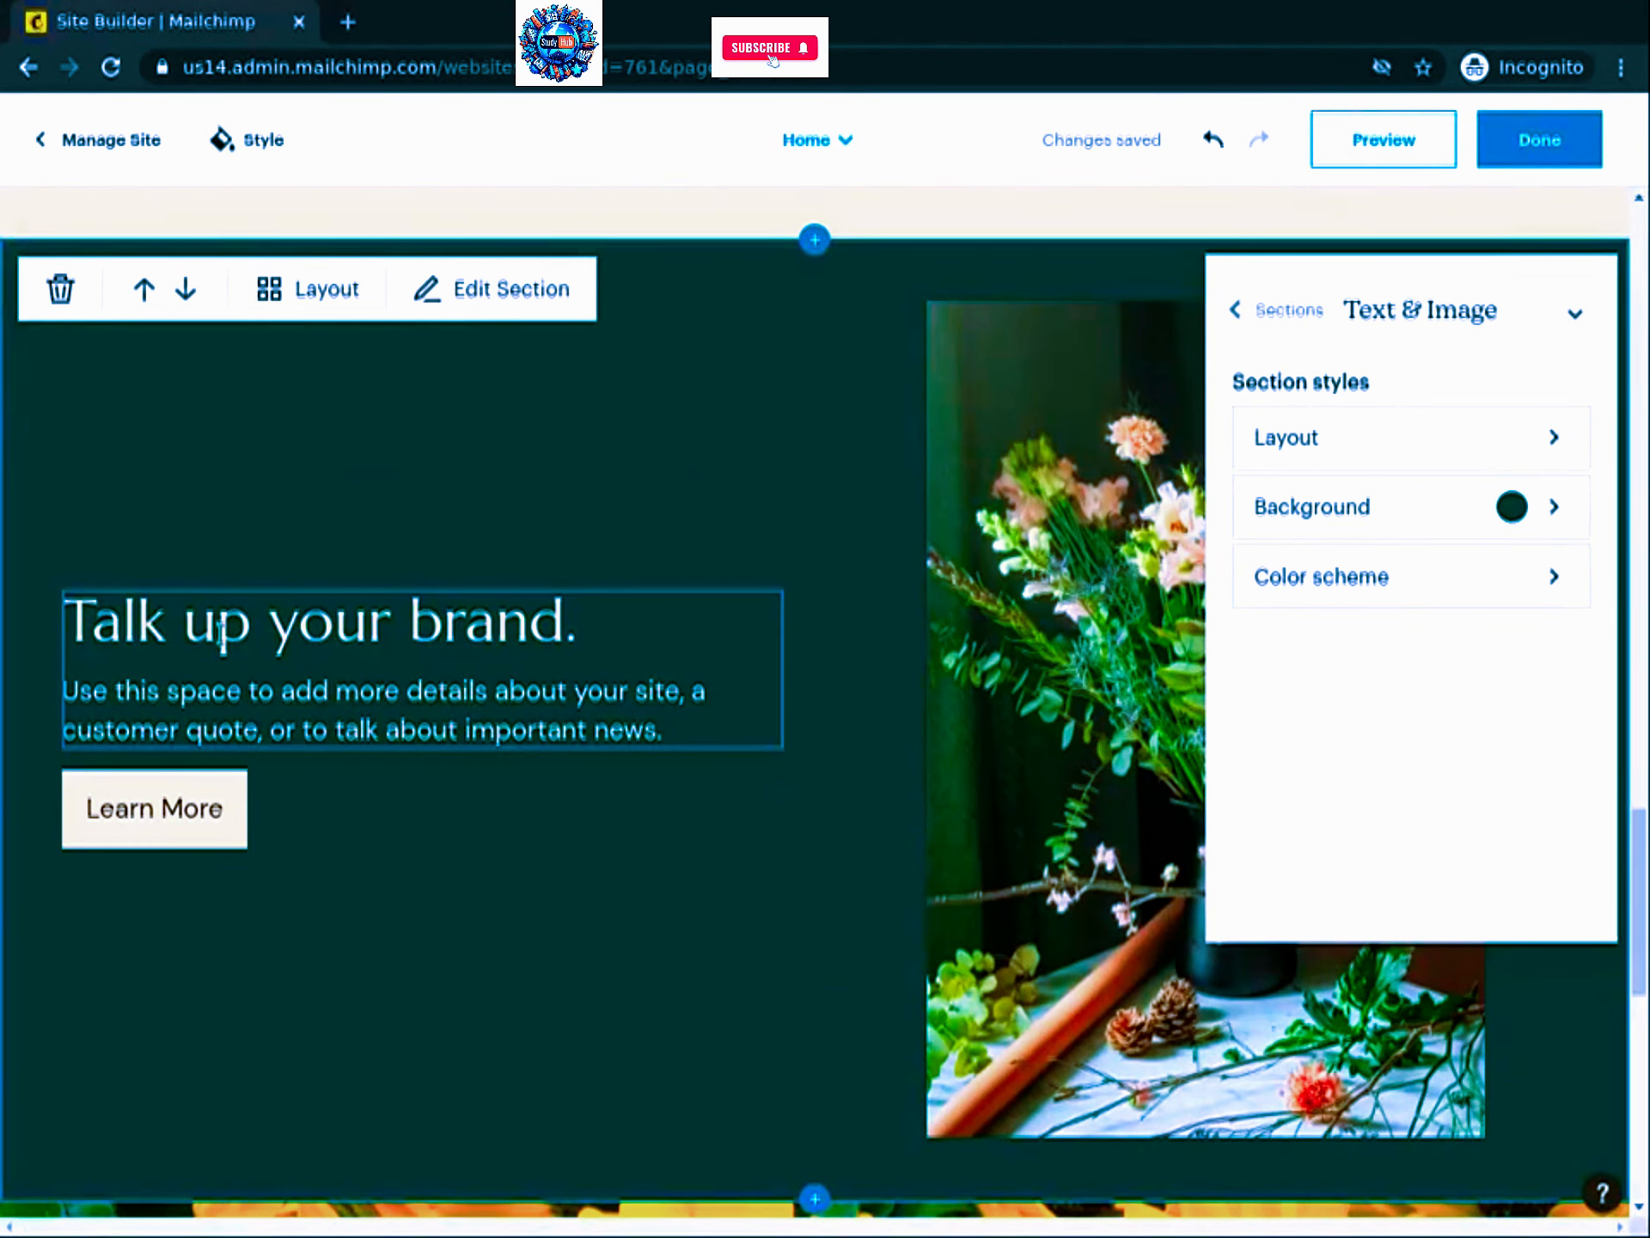
Step: Change the bouquet image section's headline to 'Carefully crafted' and its body to the manually-crafted-compositions paragraph
triple_click(131, 631)
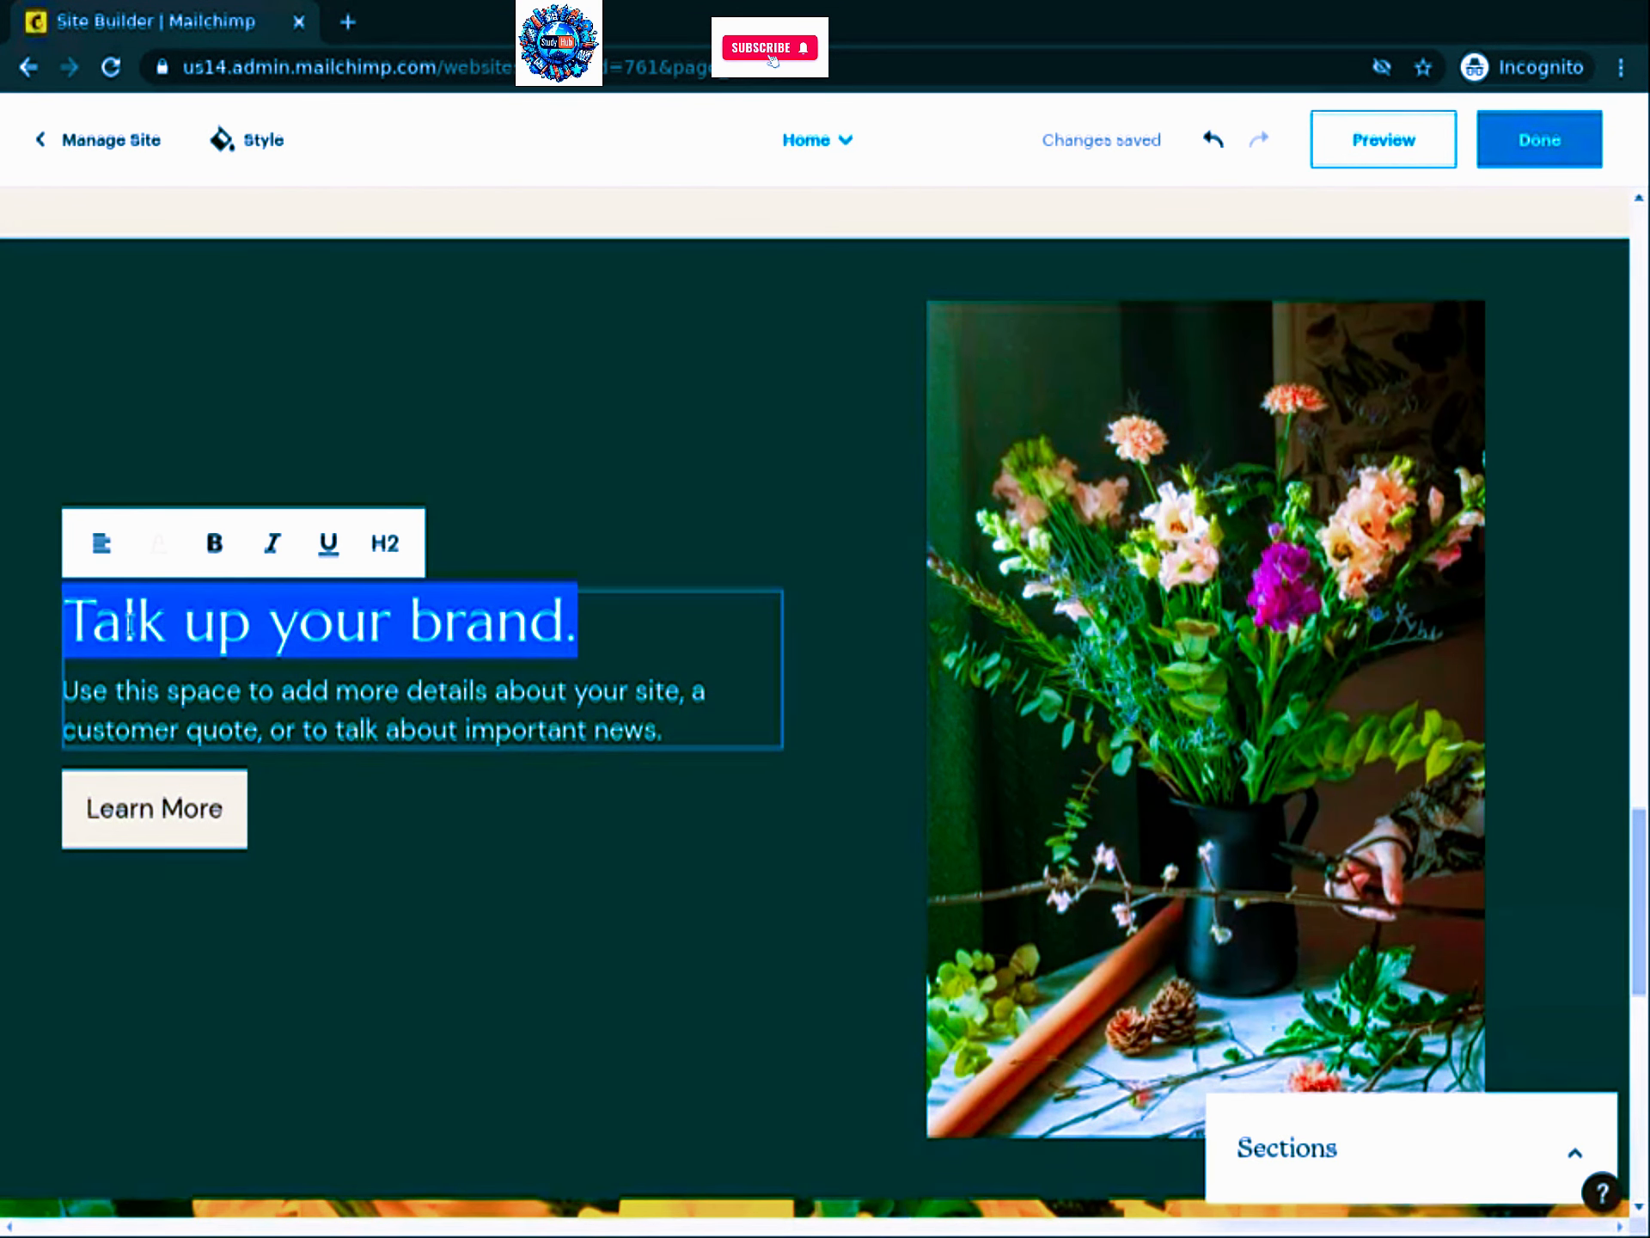
type("Carefu")
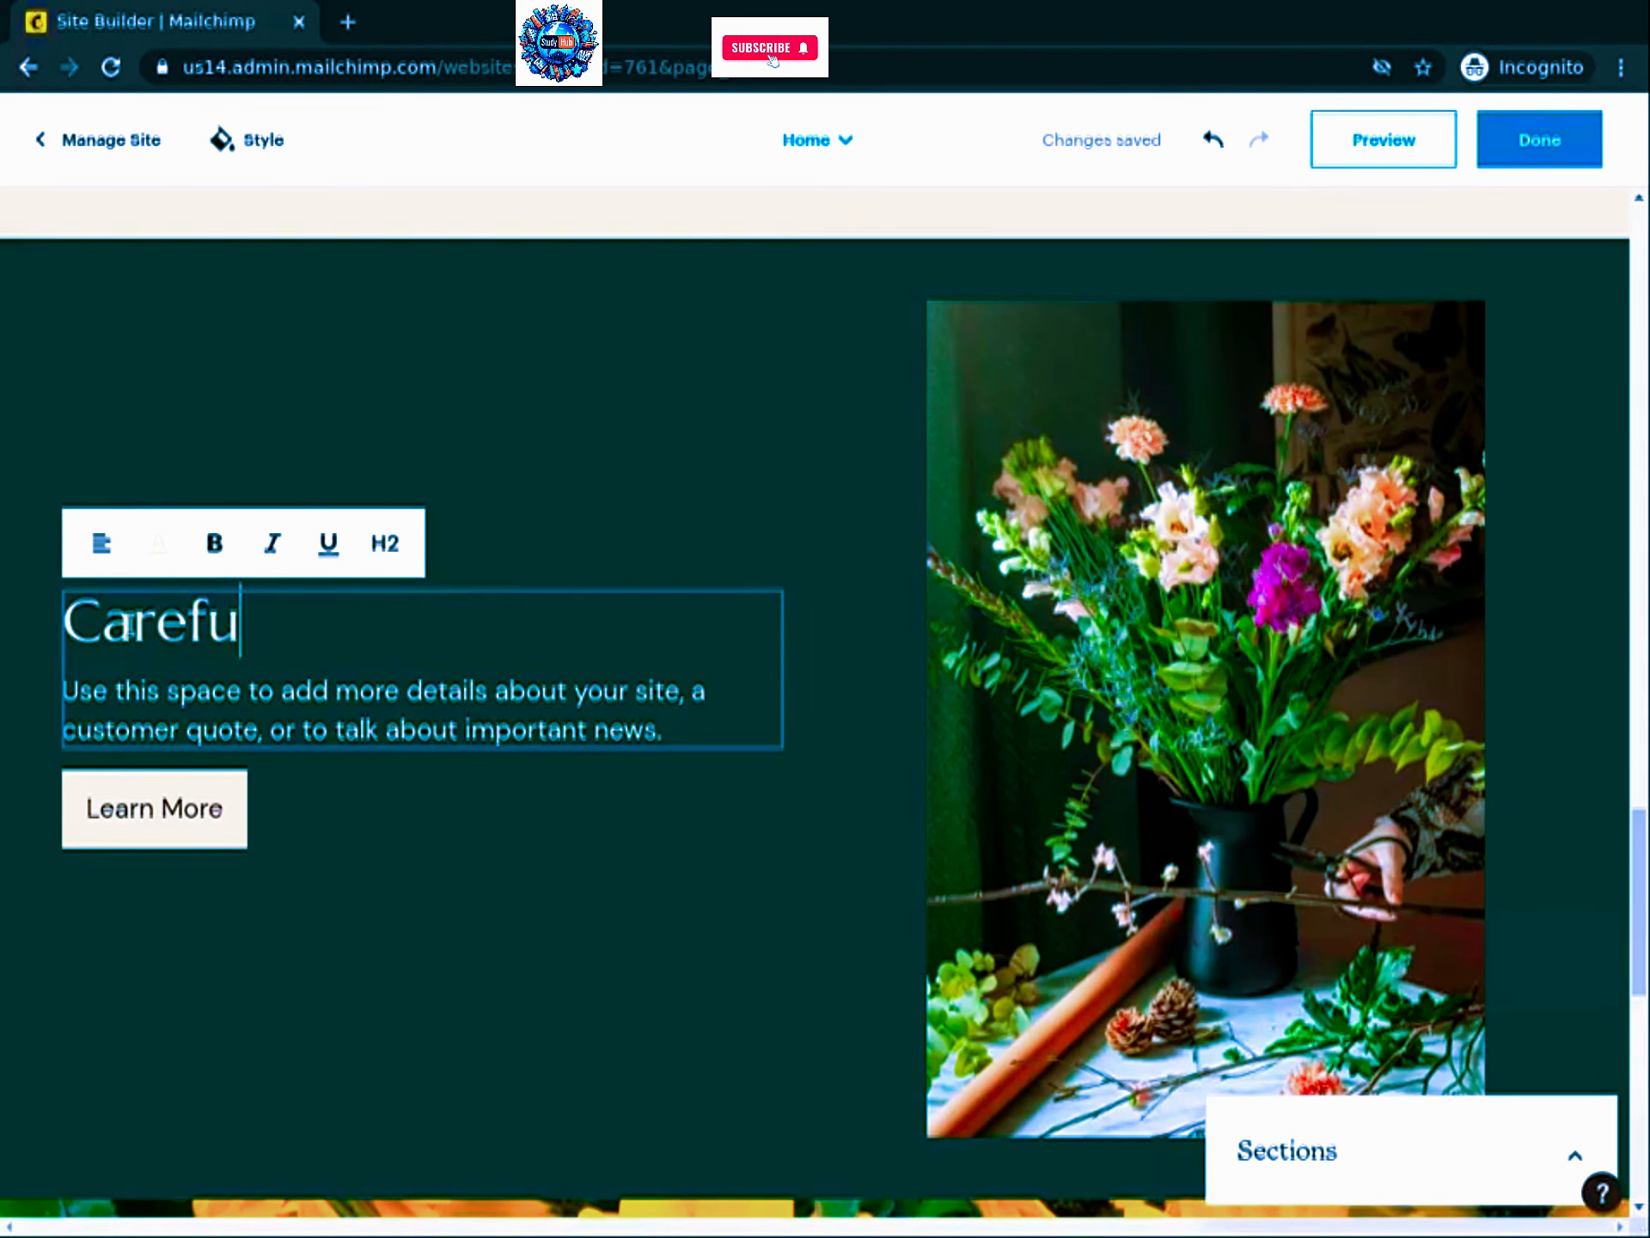
type("lly crafted")
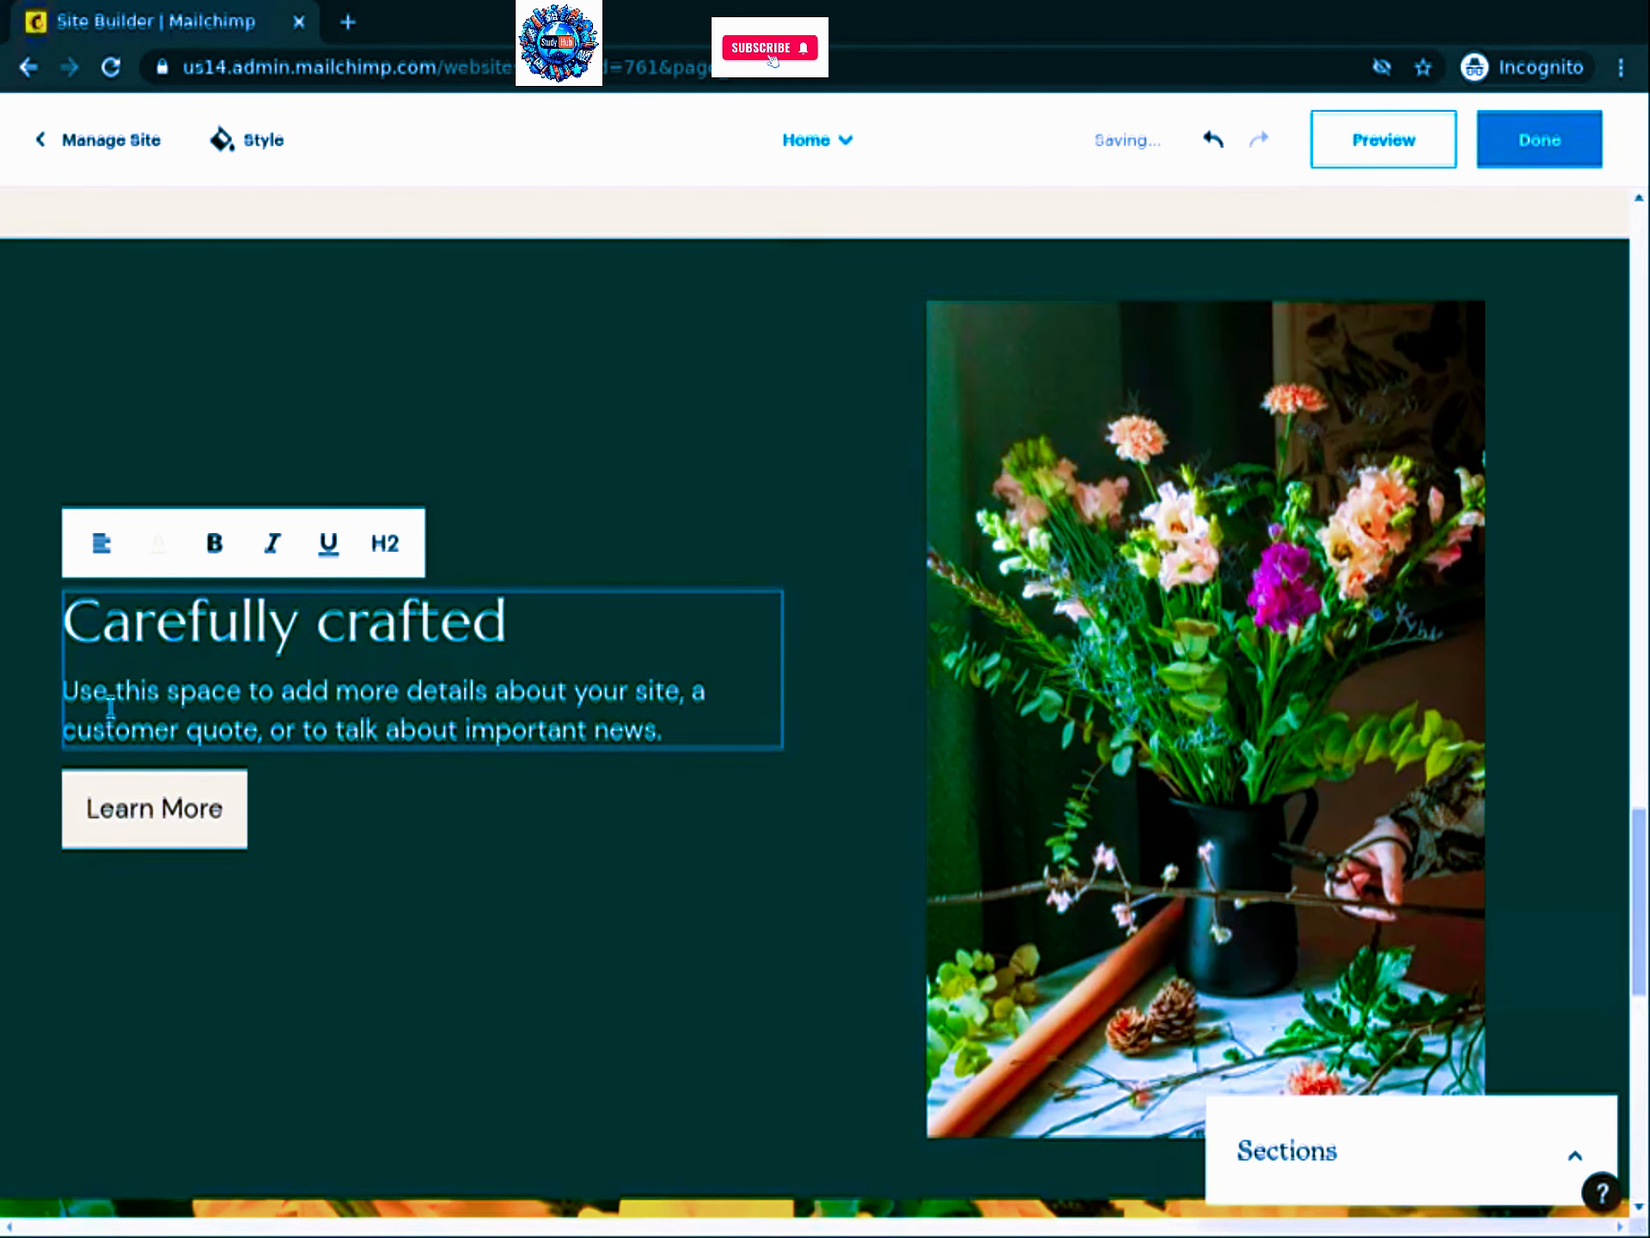
left_click(113, 693)
triple_click(115, 697)
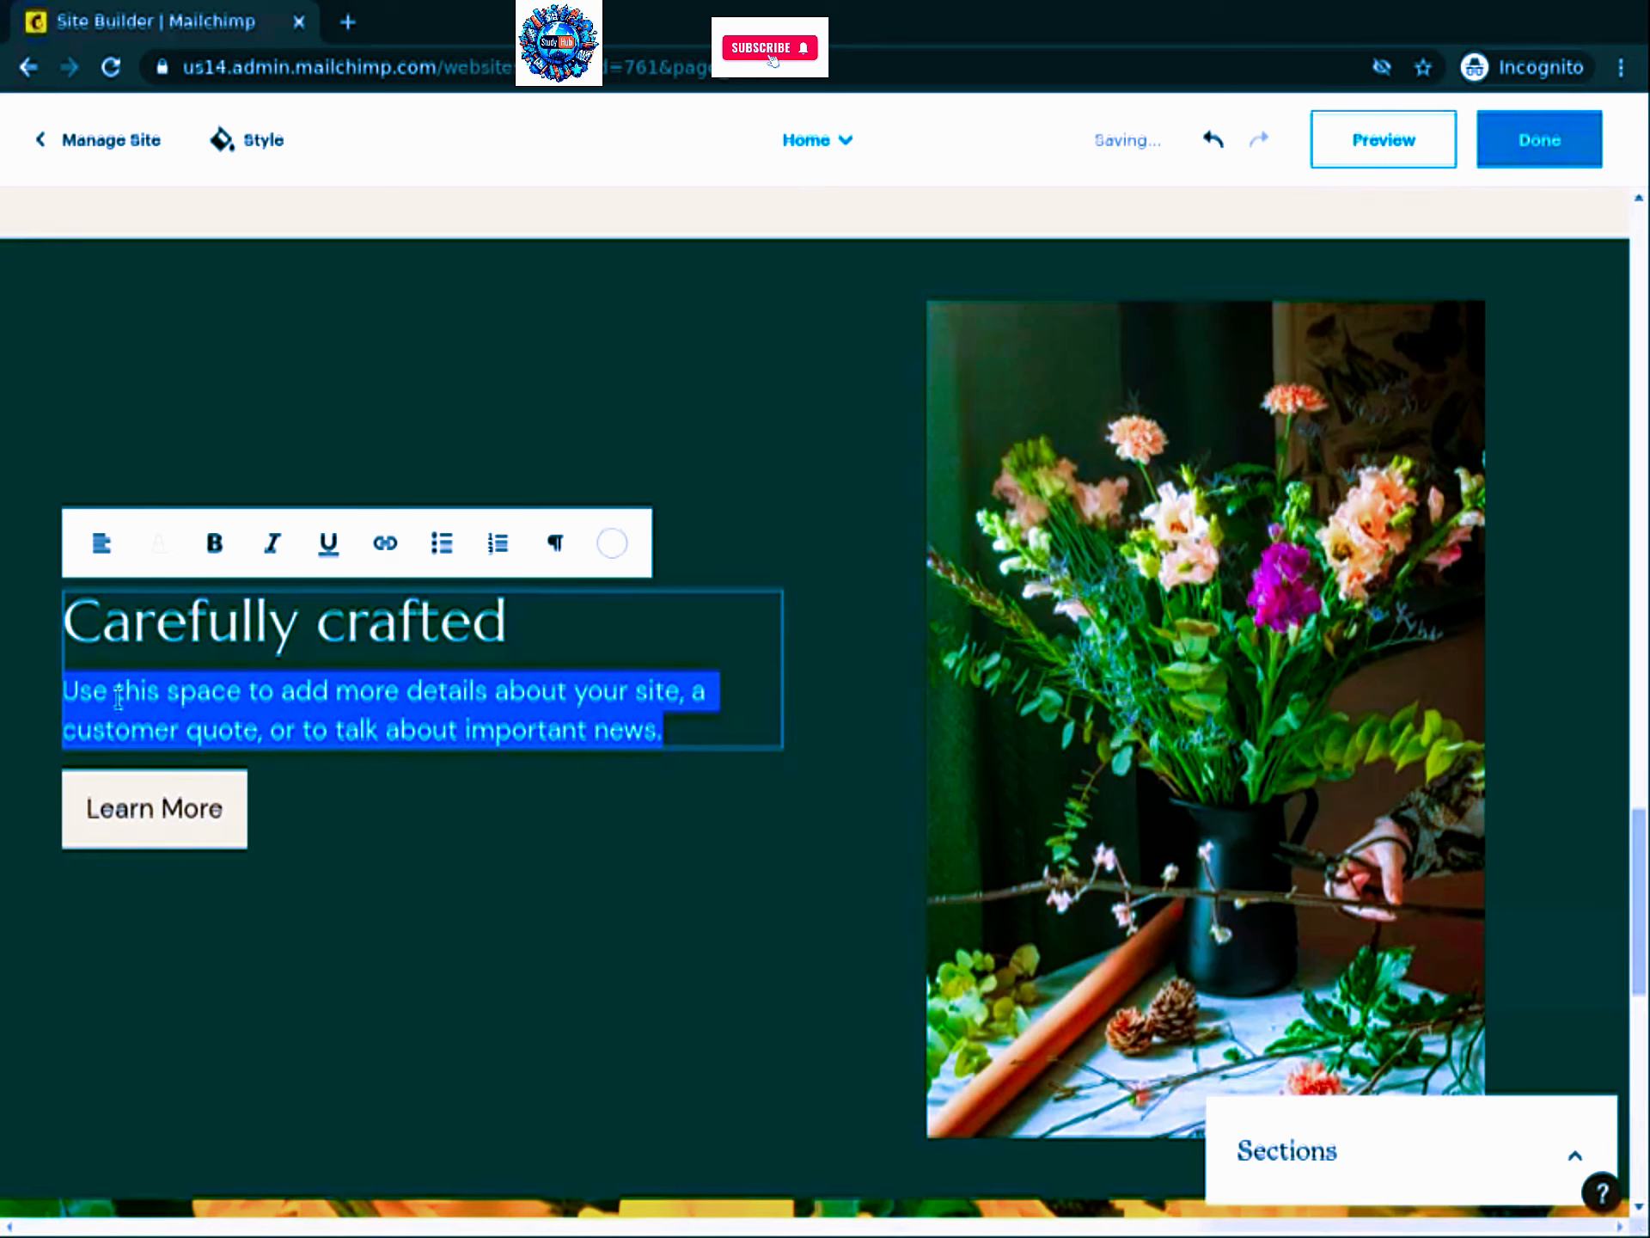
type("We m")
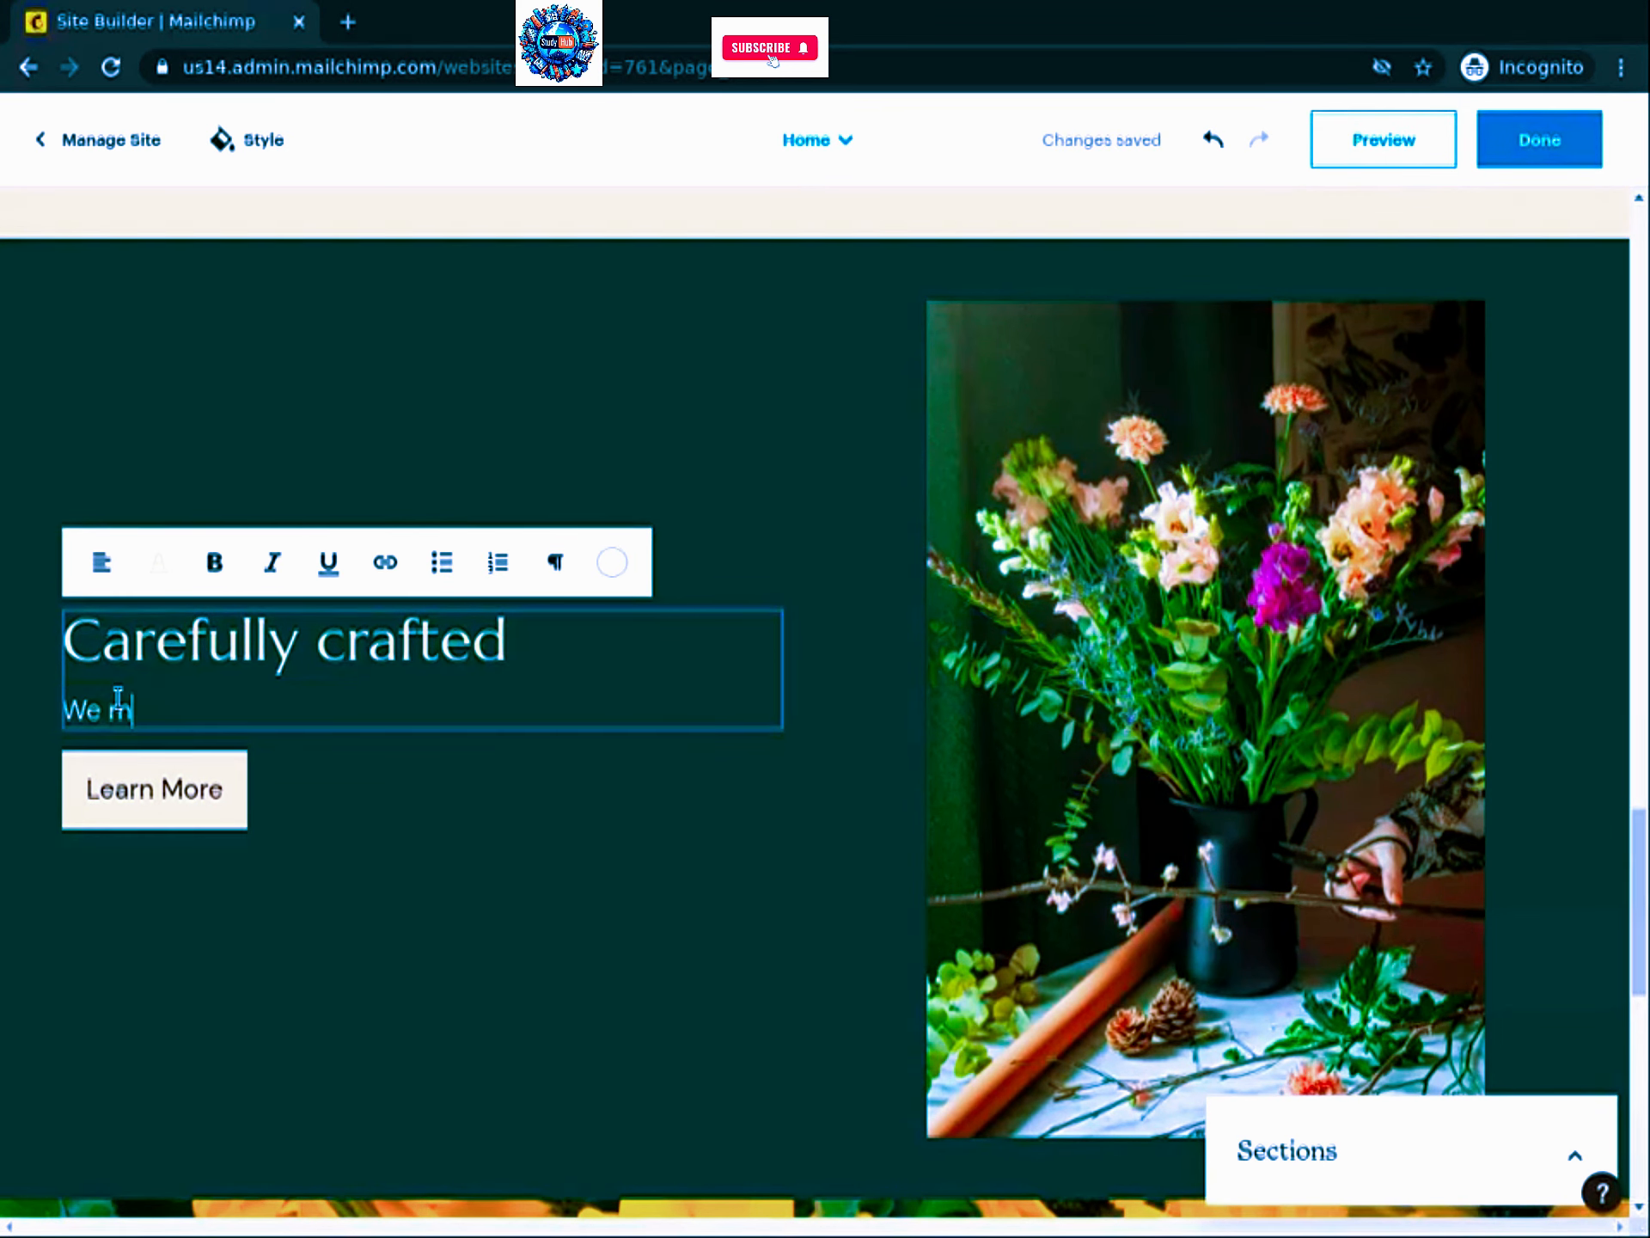
type("anually craft eac")
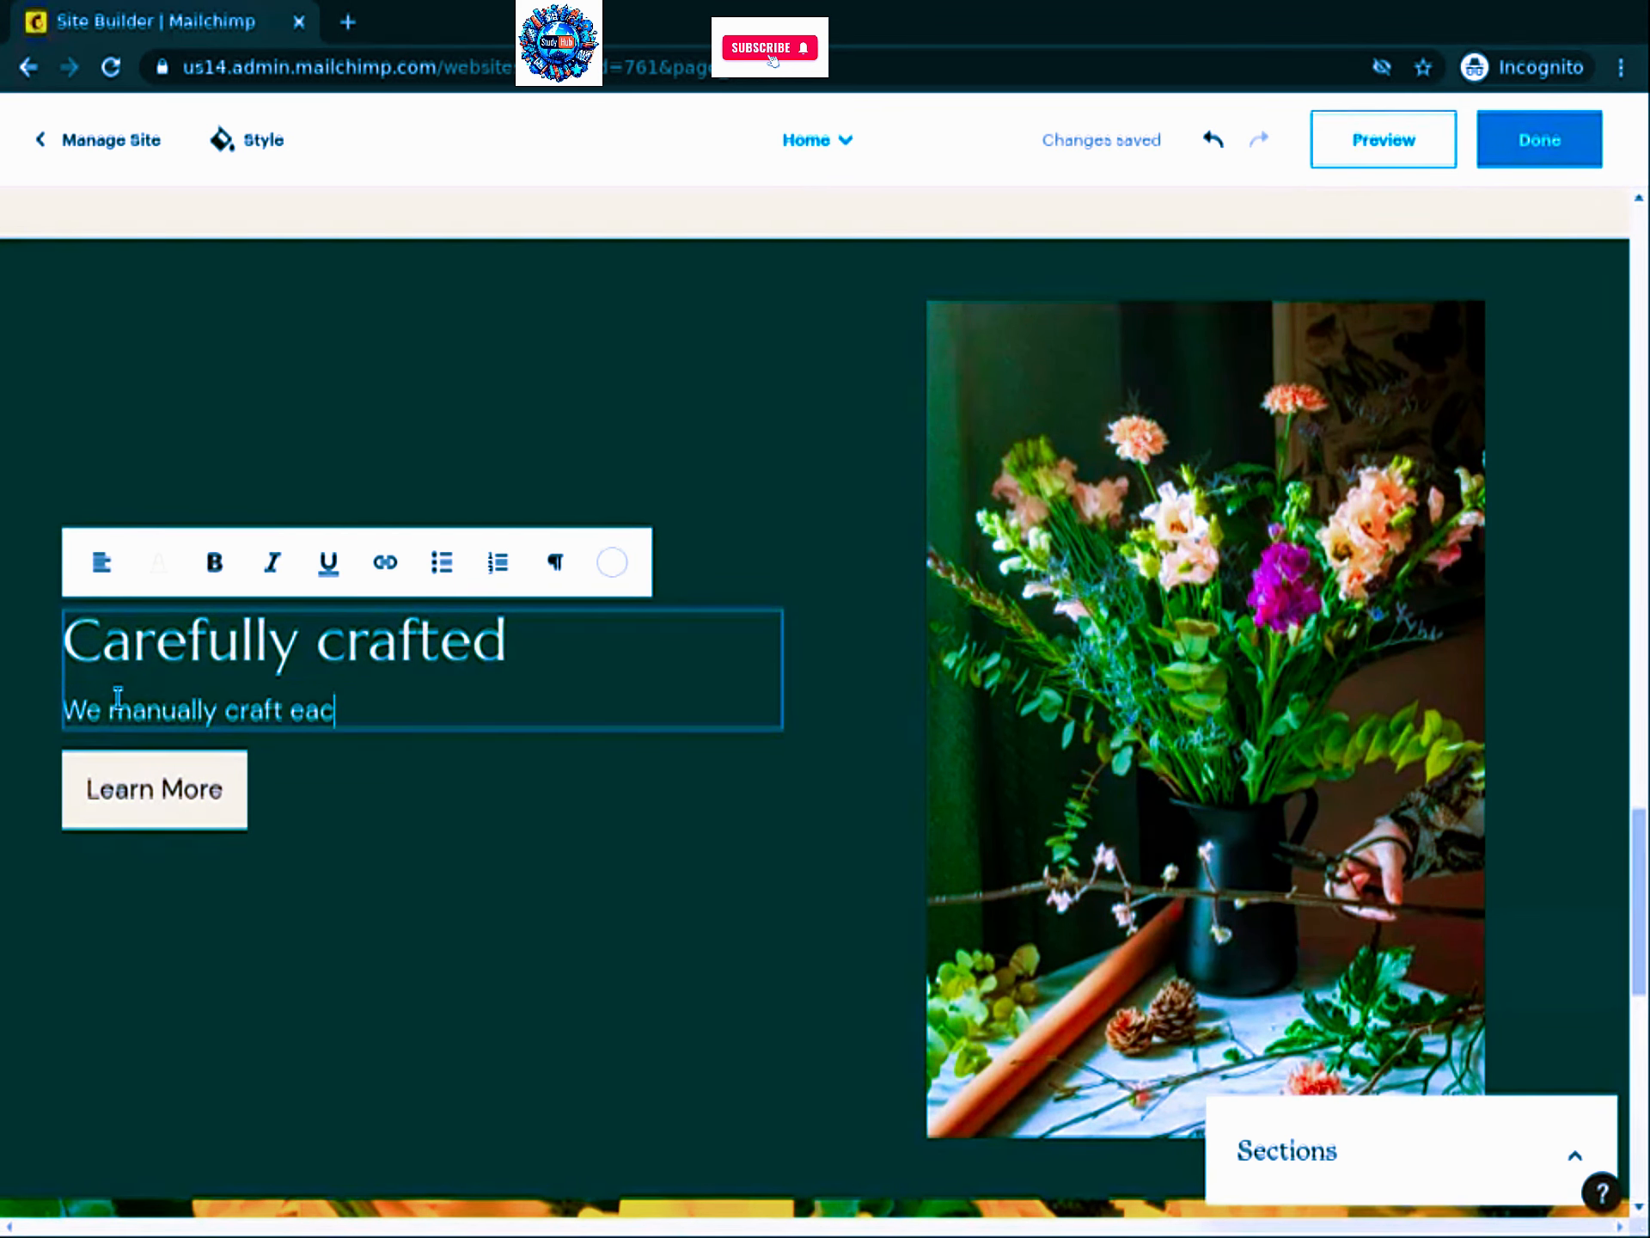
type("h of our comp")
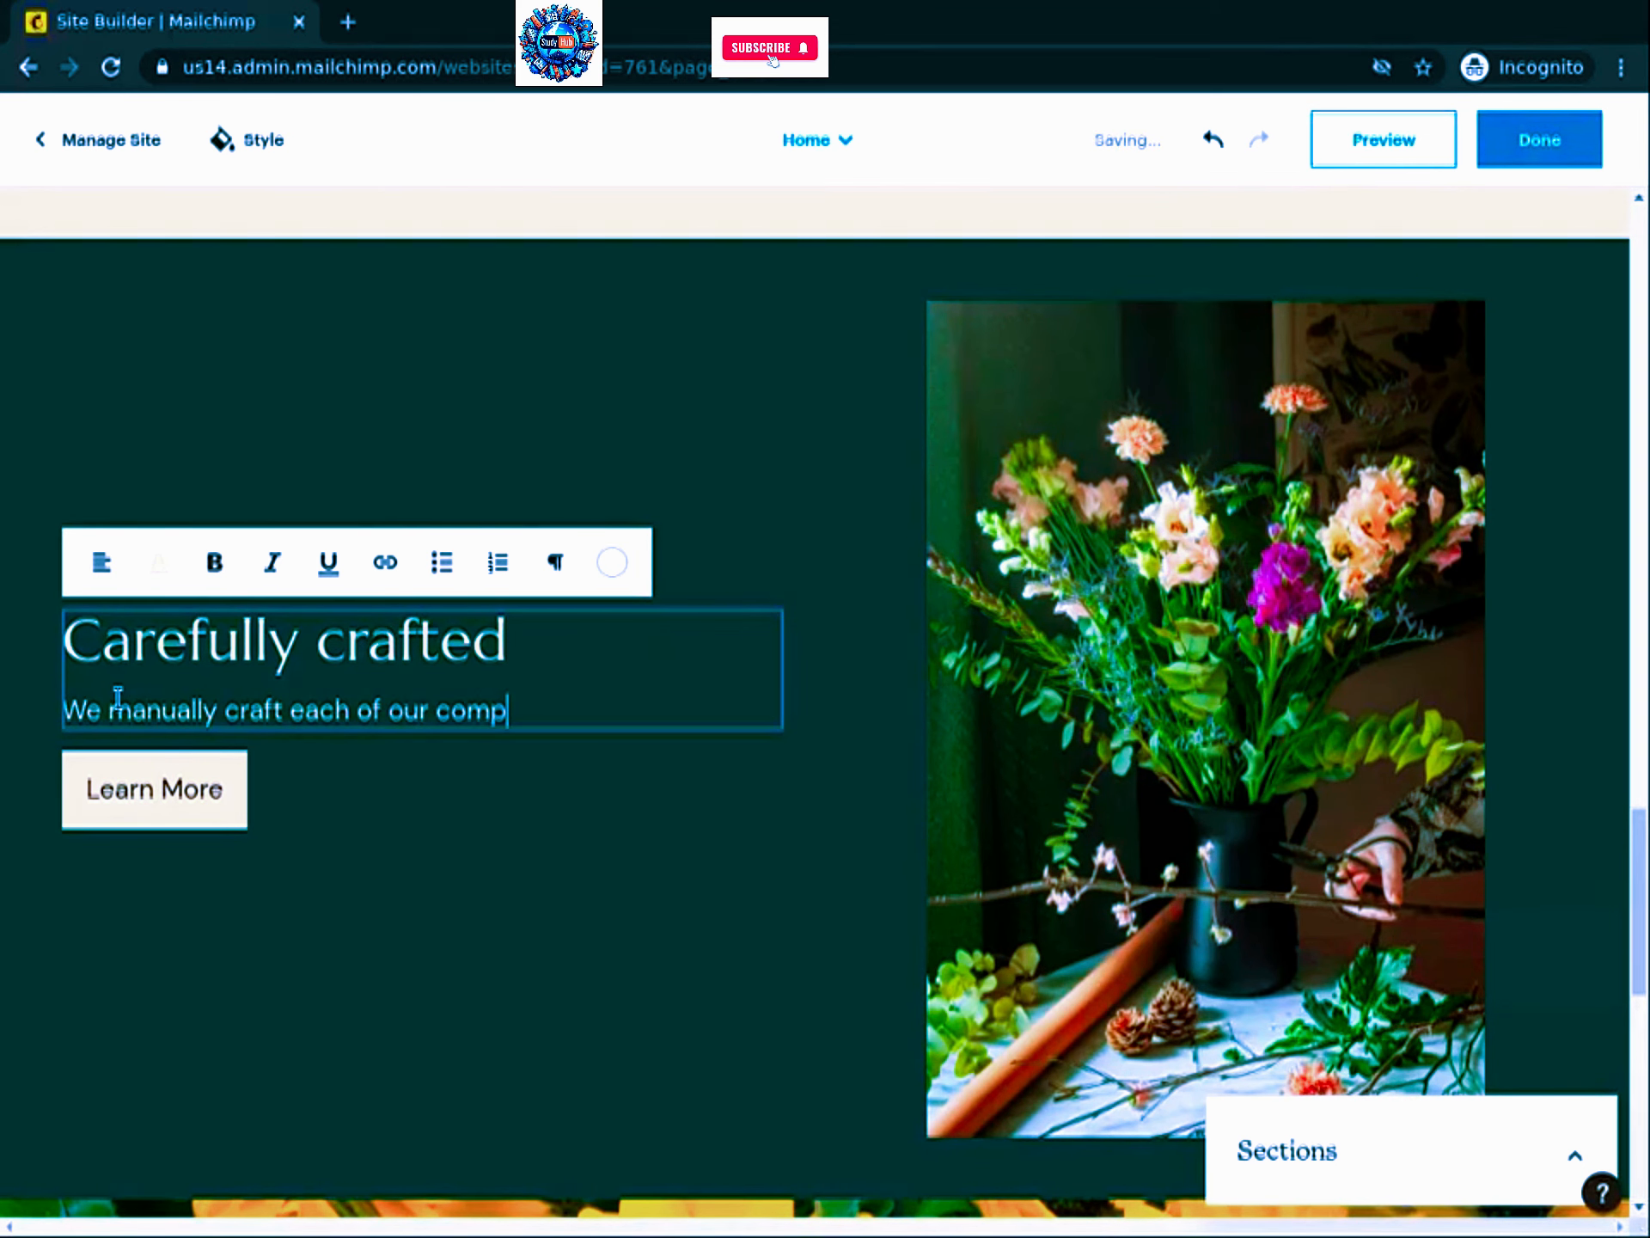
type("ositions, arrange")
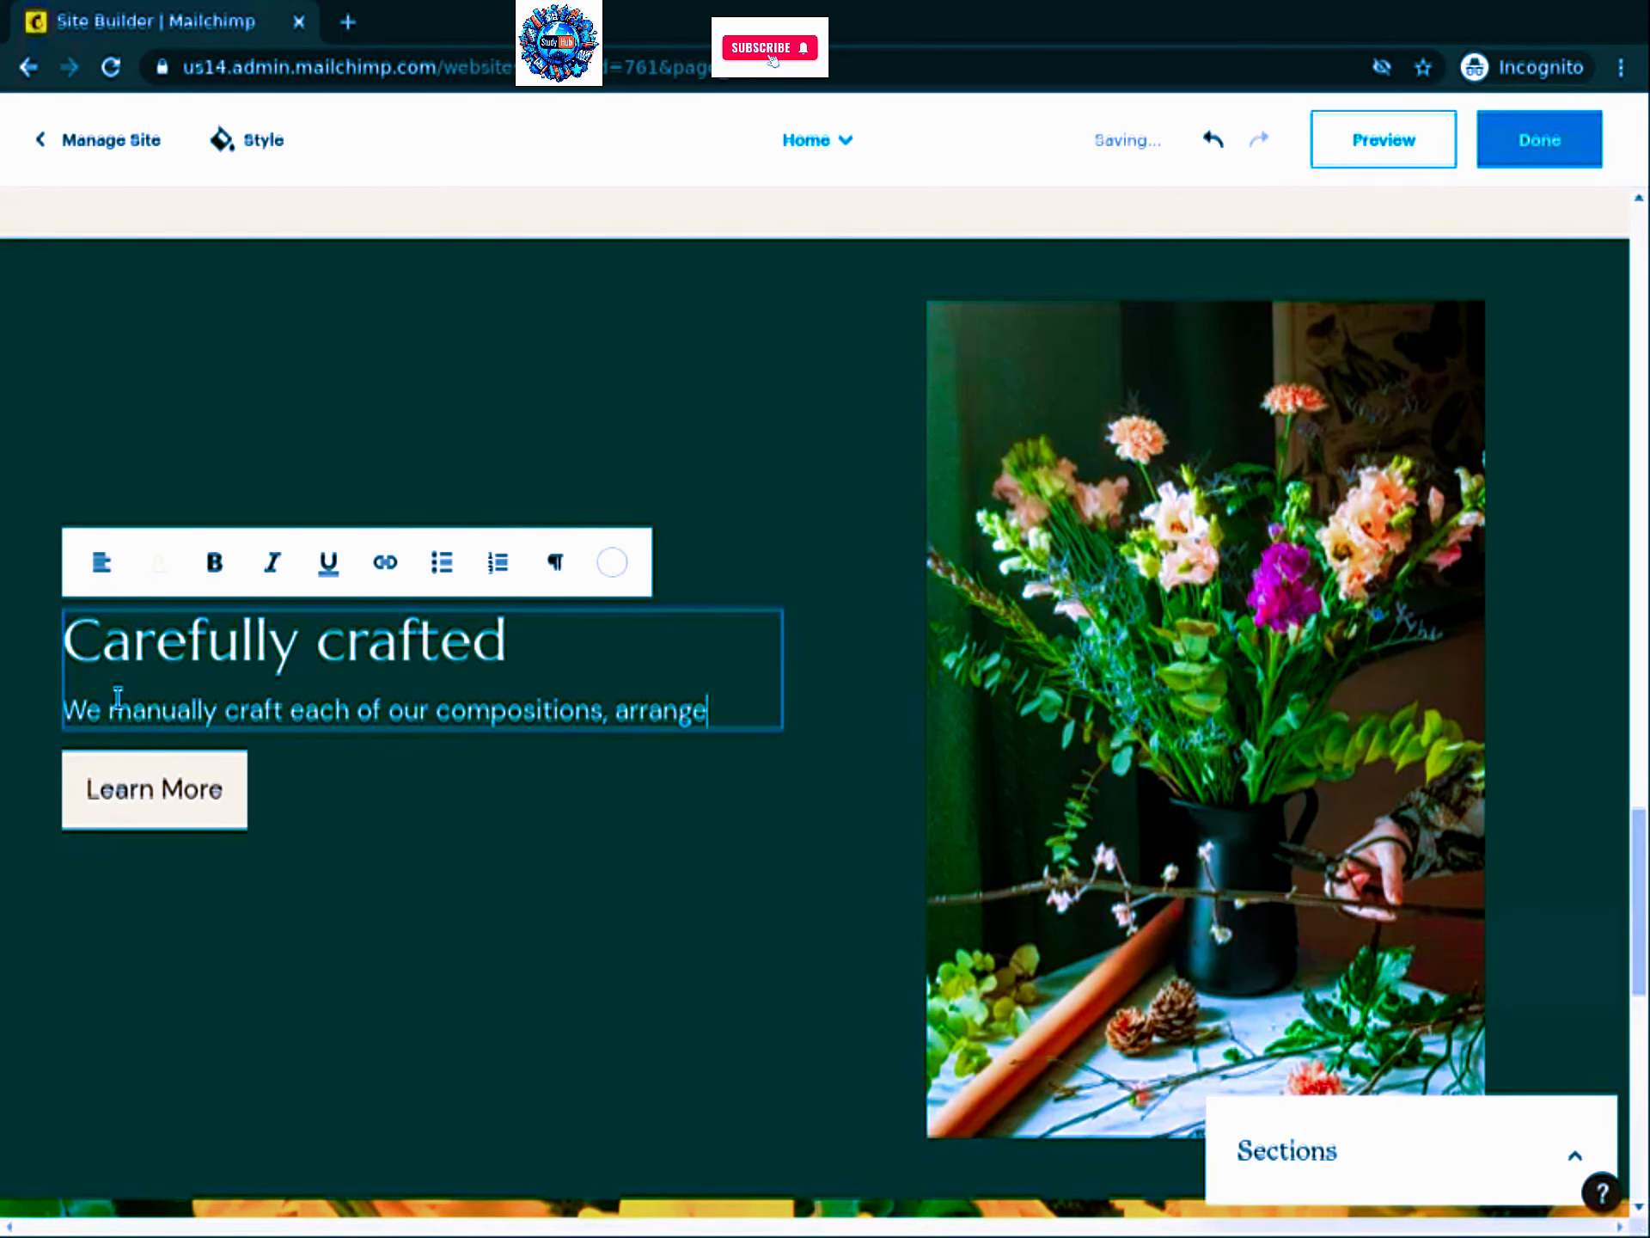
type("ments and bouquets fto ma")
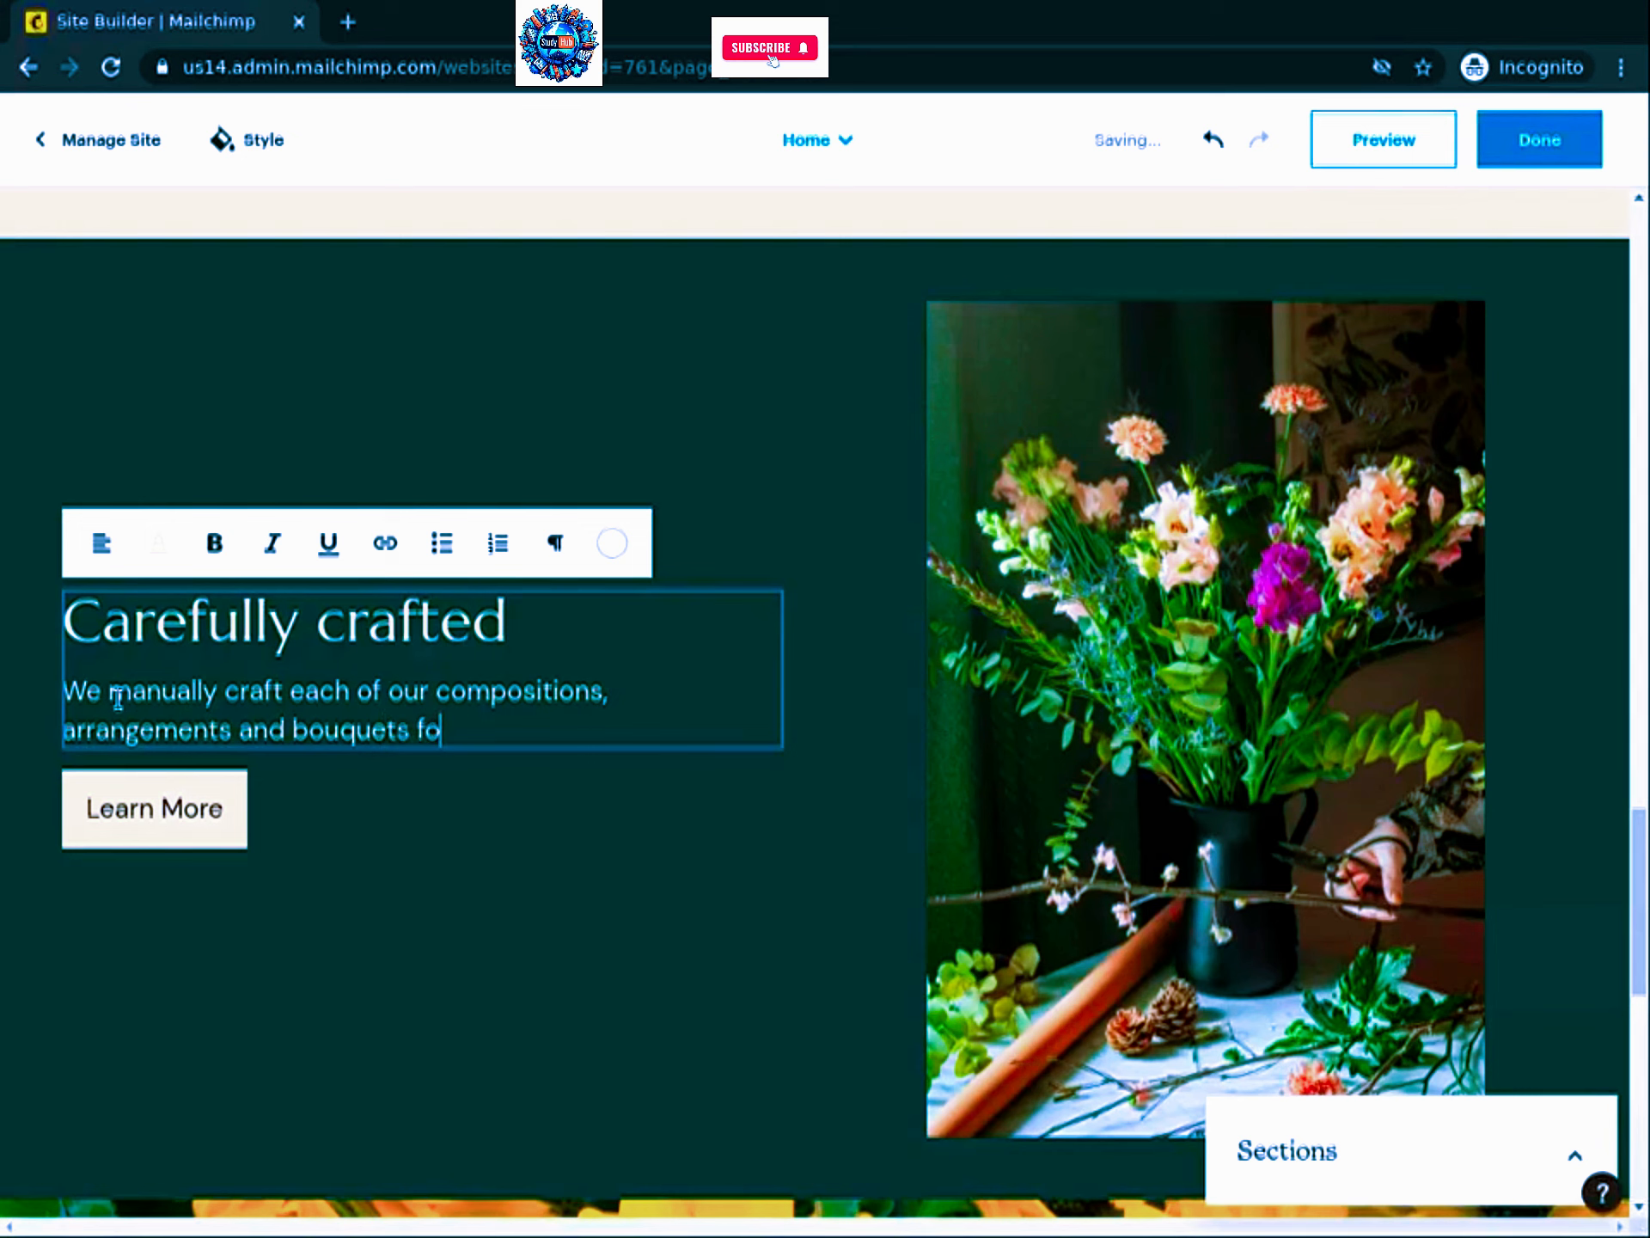
type("ke them specai")
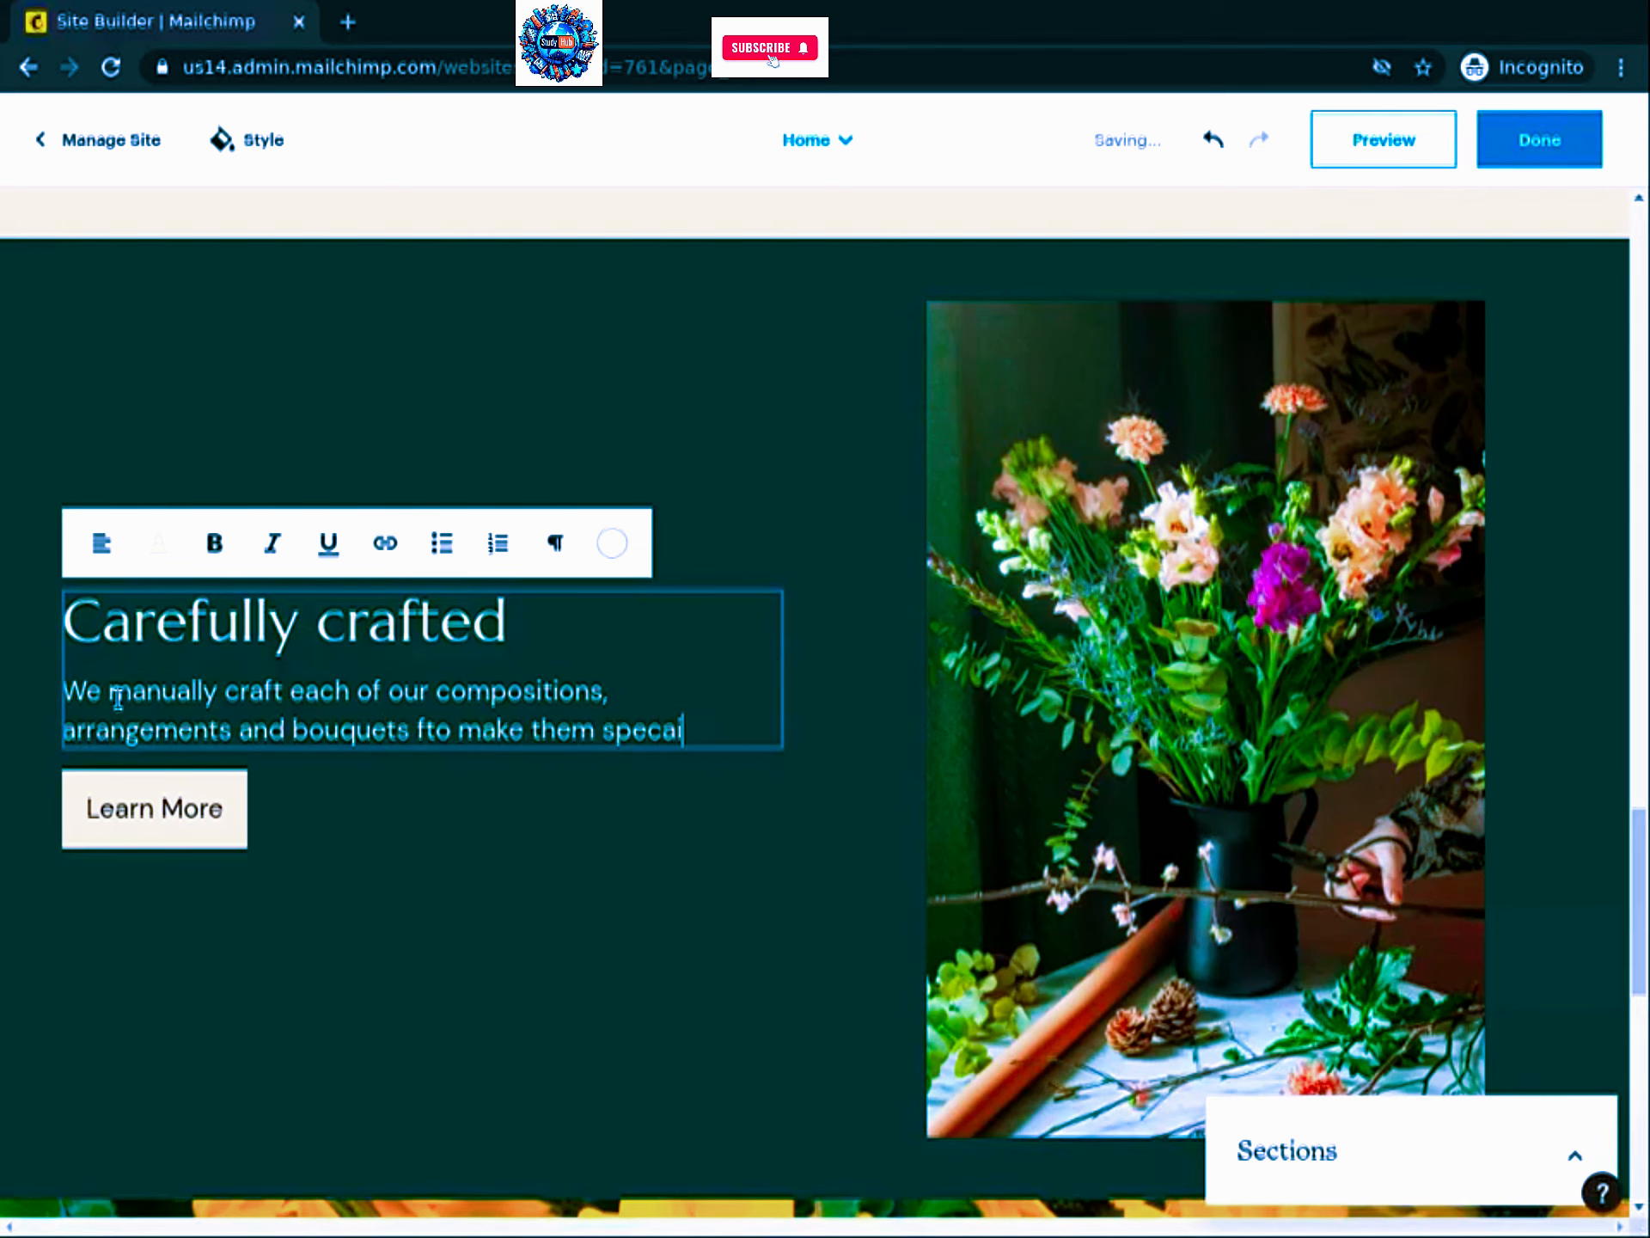
key("BackSpace")
key("BackSpace")
type("ial and unique for you")
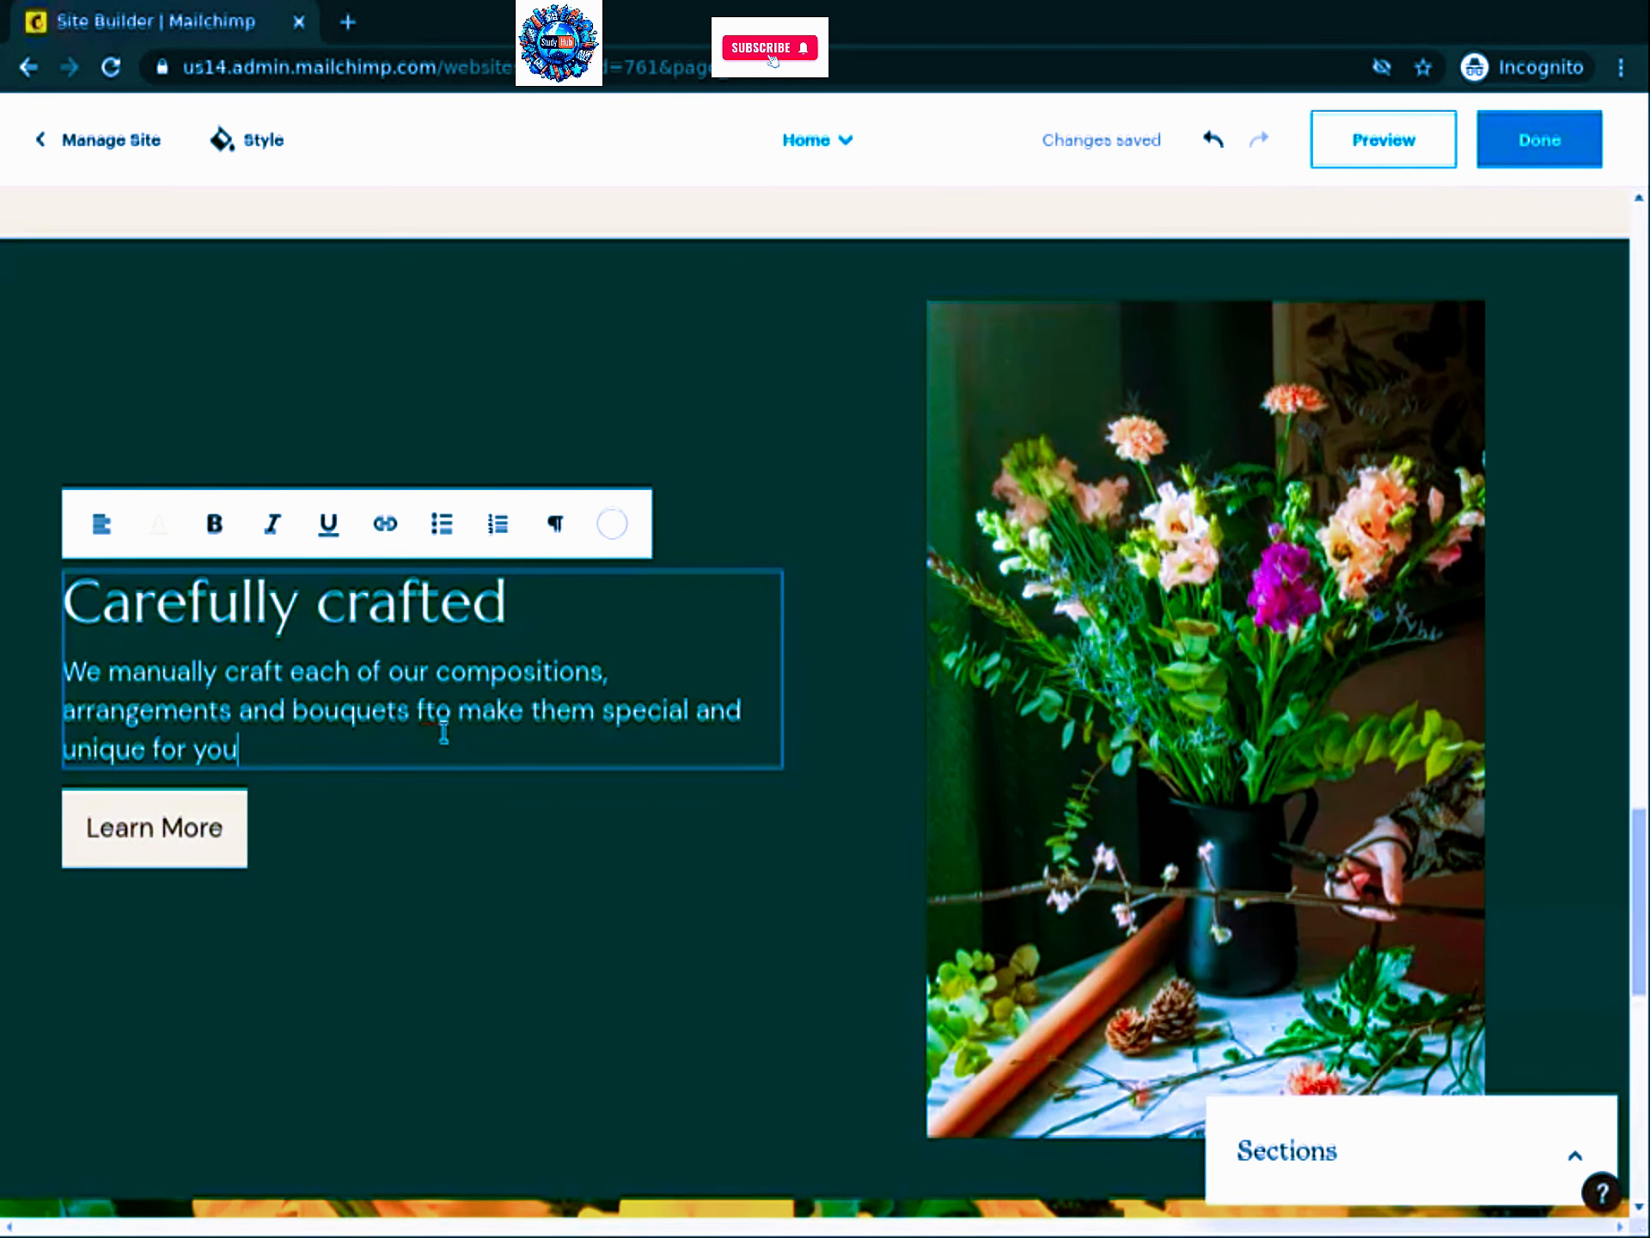
left_click(1175, 1207)
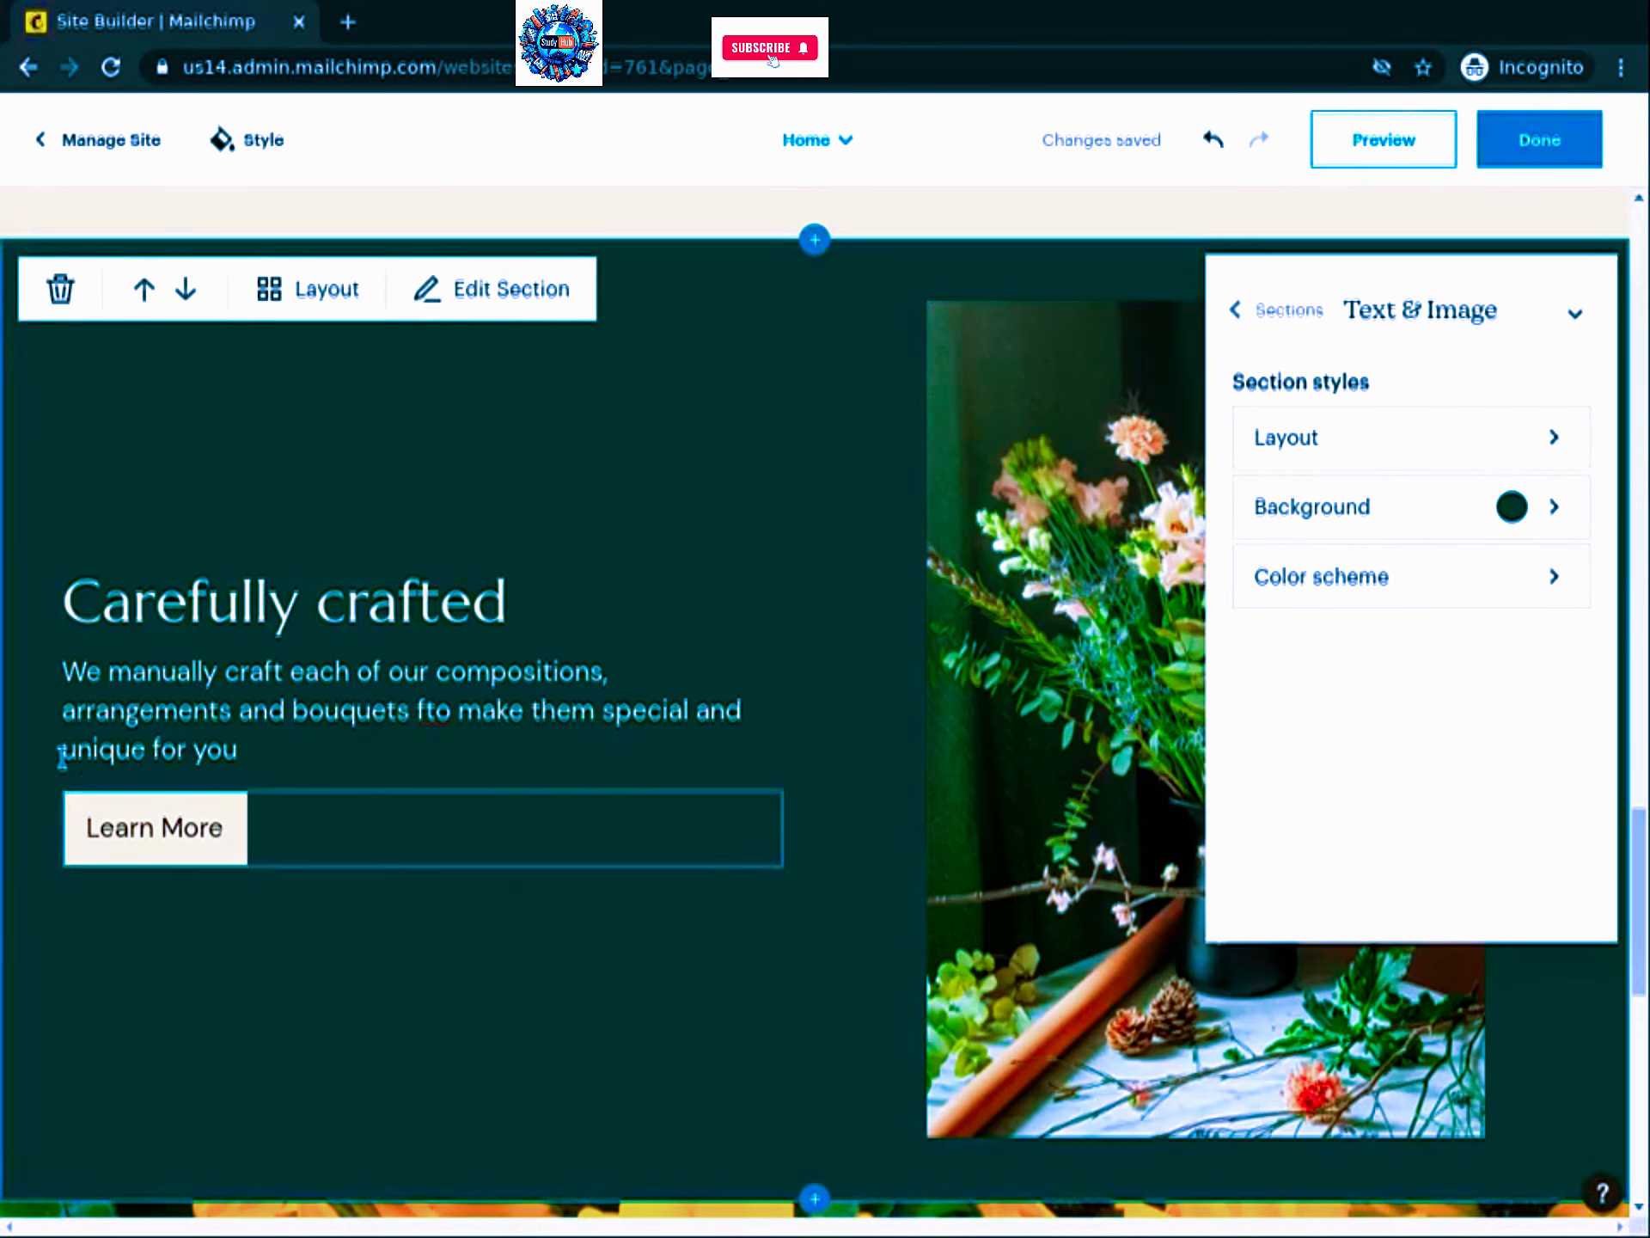
Step: Set the sunflower banner heading to 'The highest quality flowers and fastest delivery', subtitle 'We deliver the expression of your feelings'
scroll(368, 808, "down", 6)
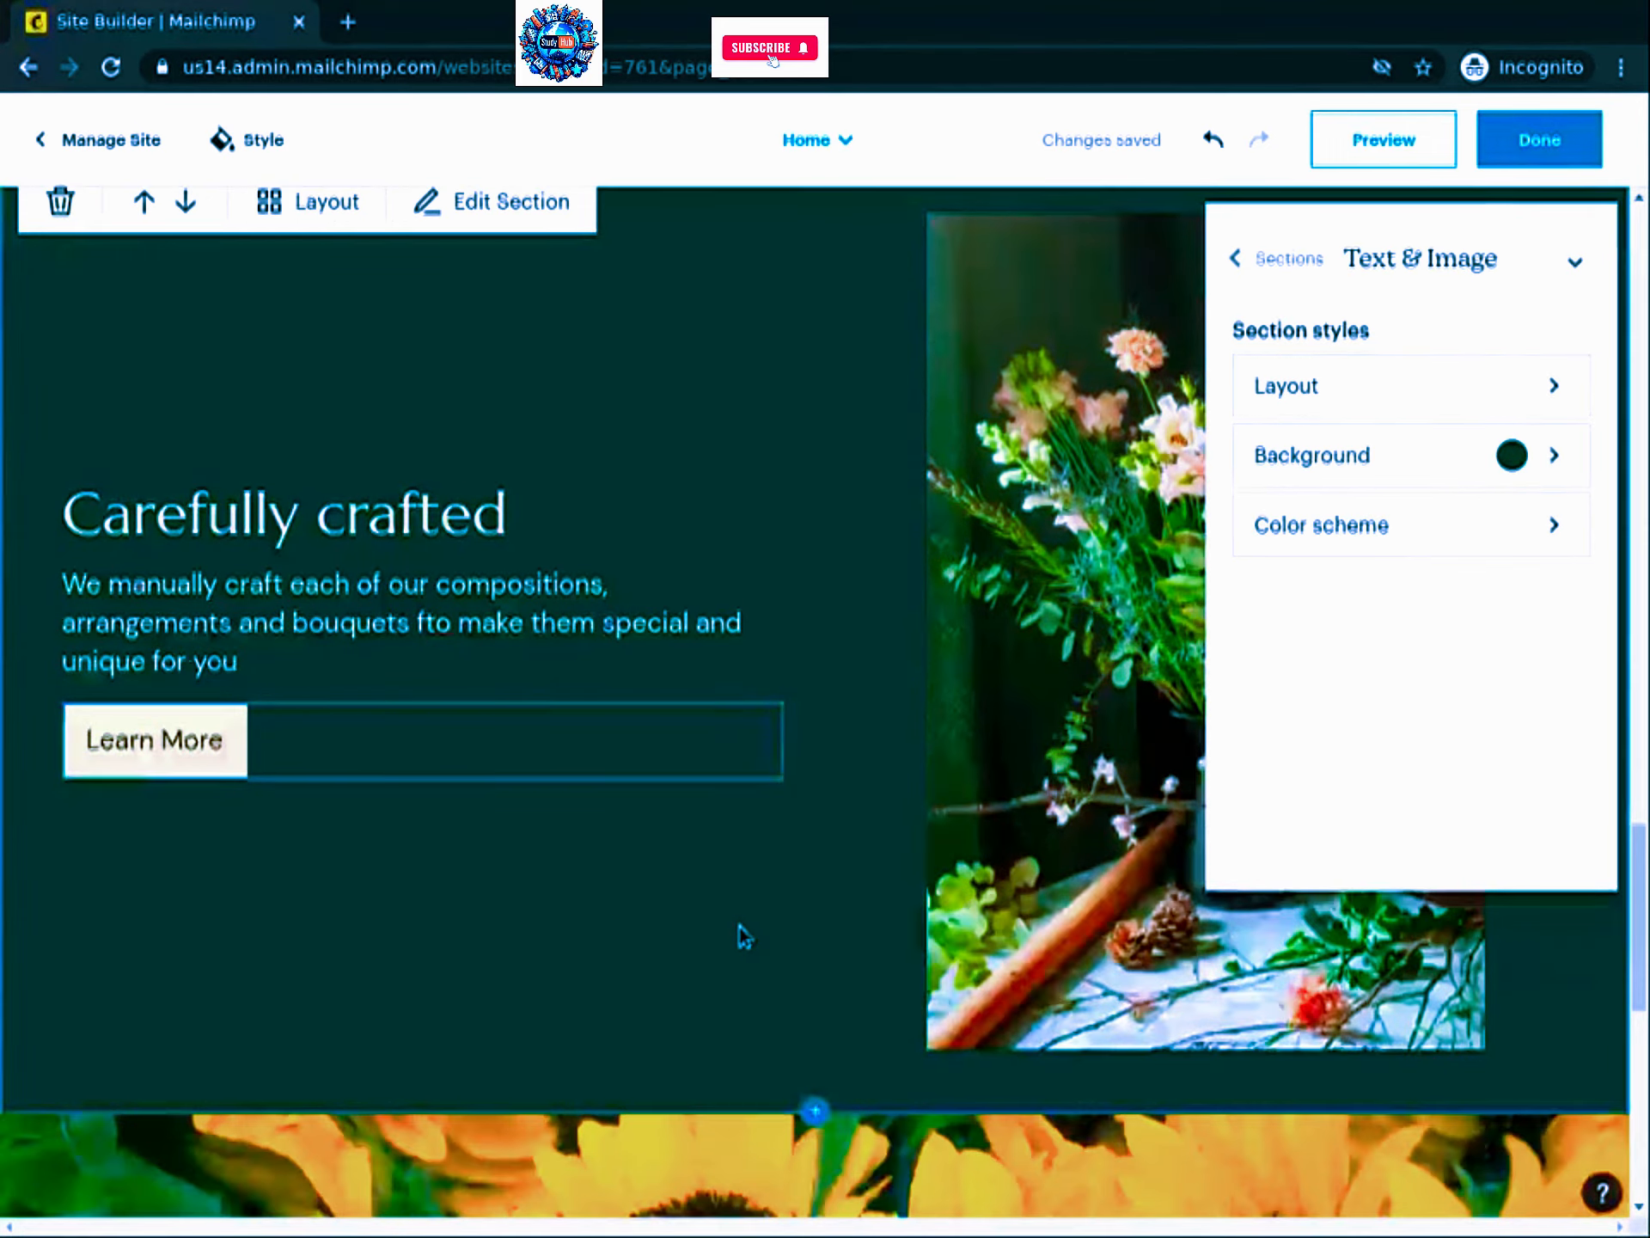
scroll(905, 878, "down", 5)
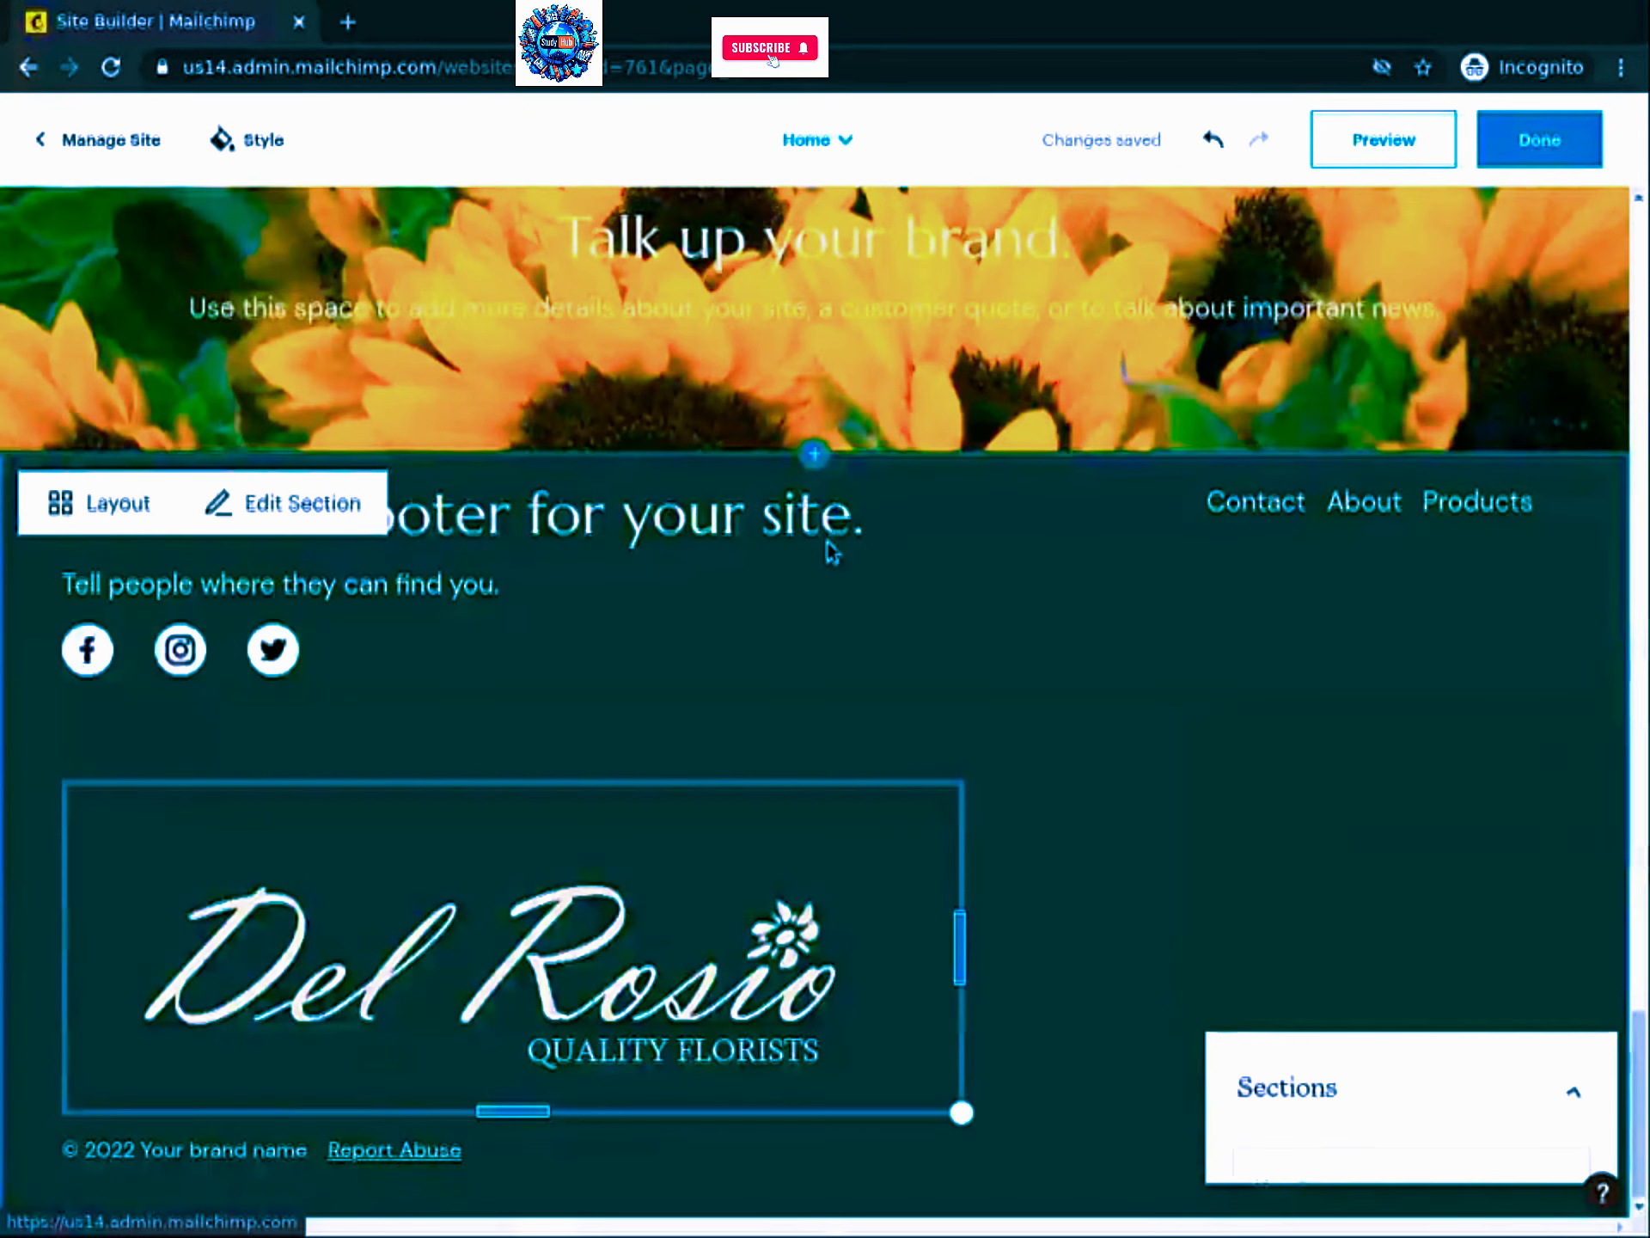
scroll(737, 327, "up", 3)
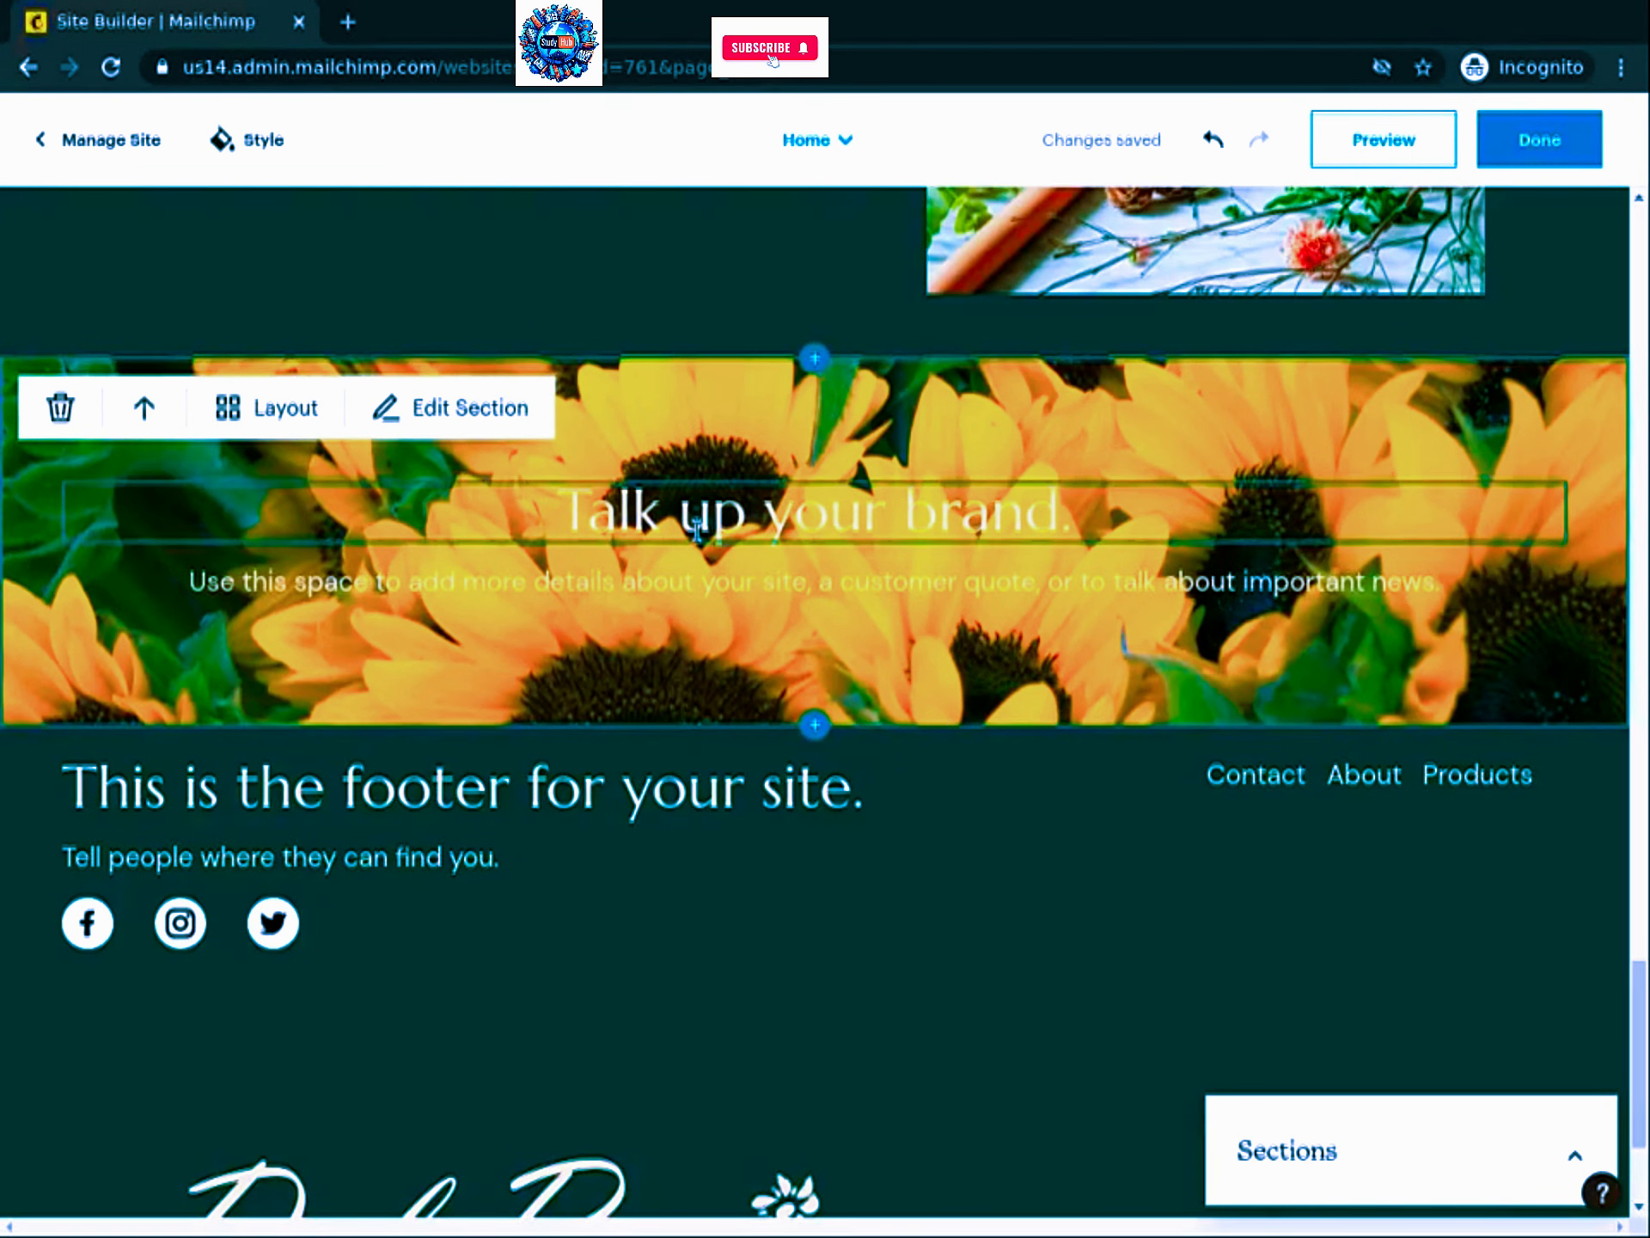
triple_click(697, 516)
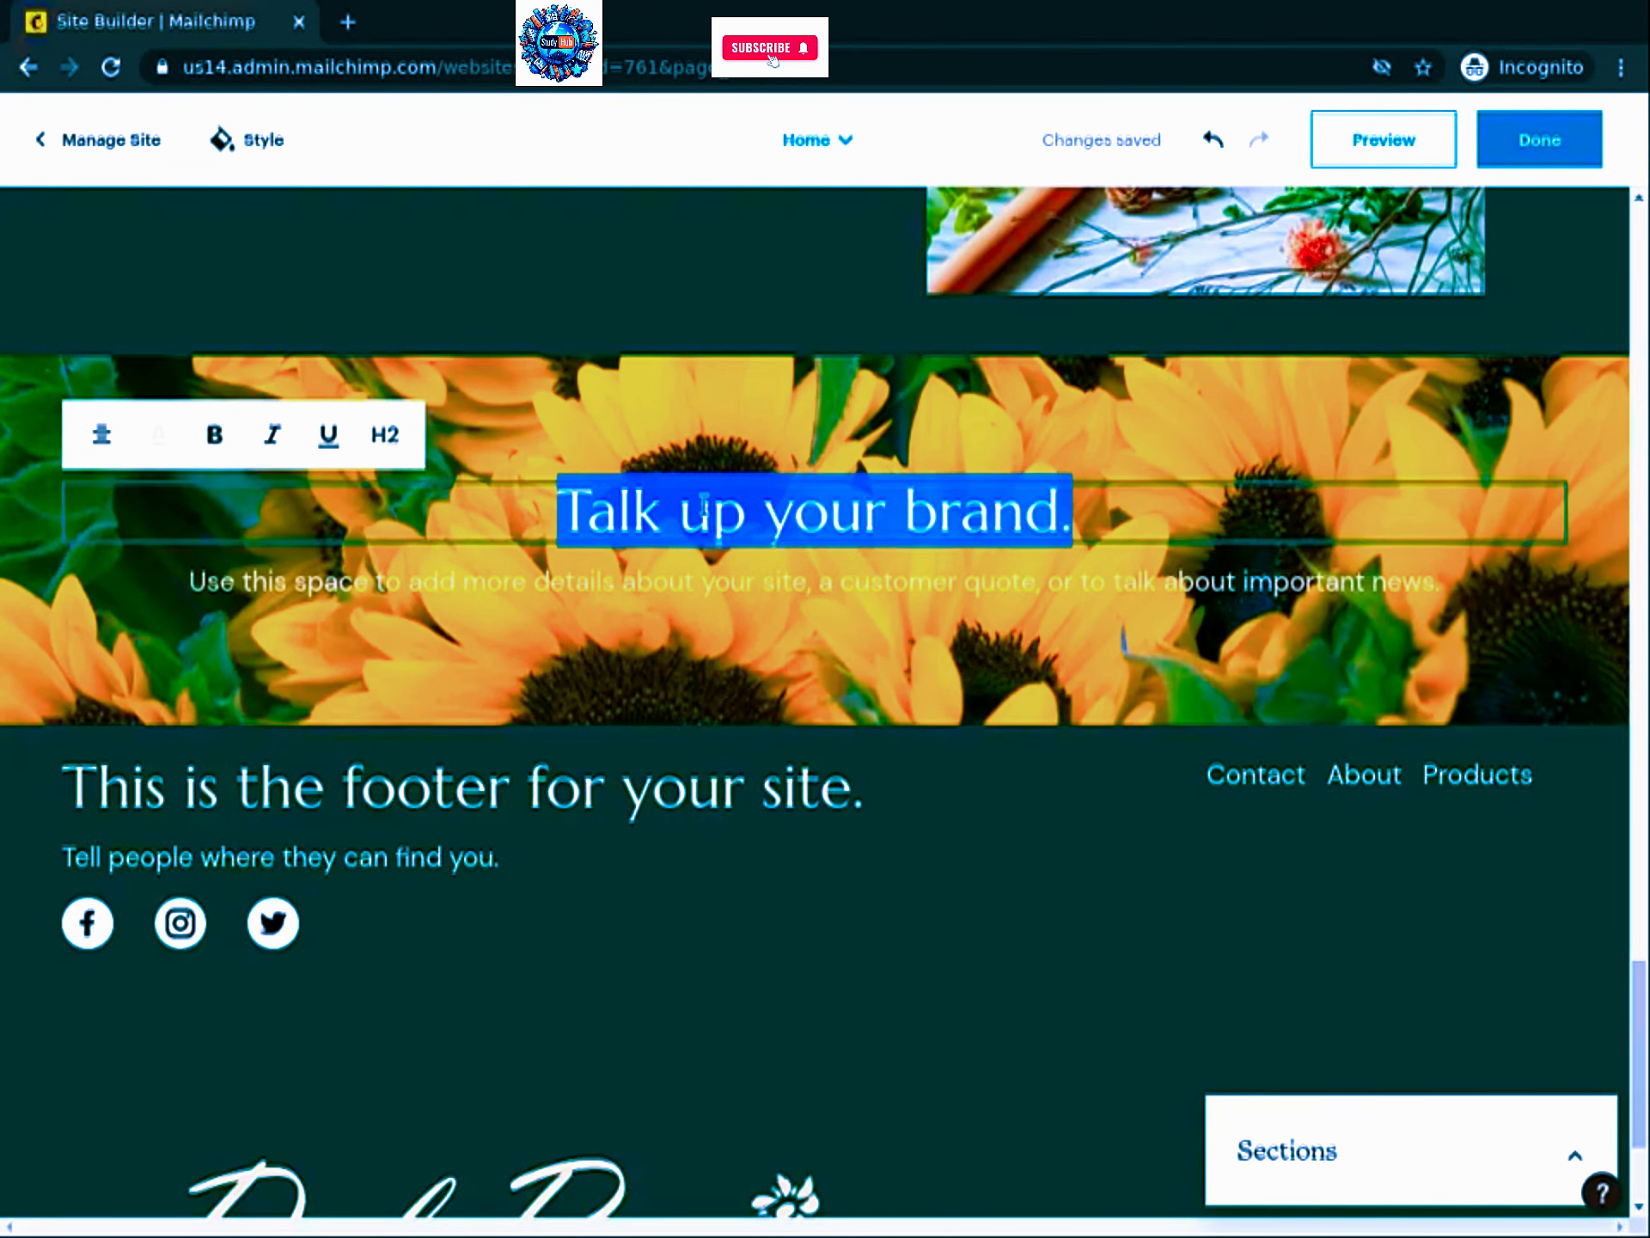
type("The h")
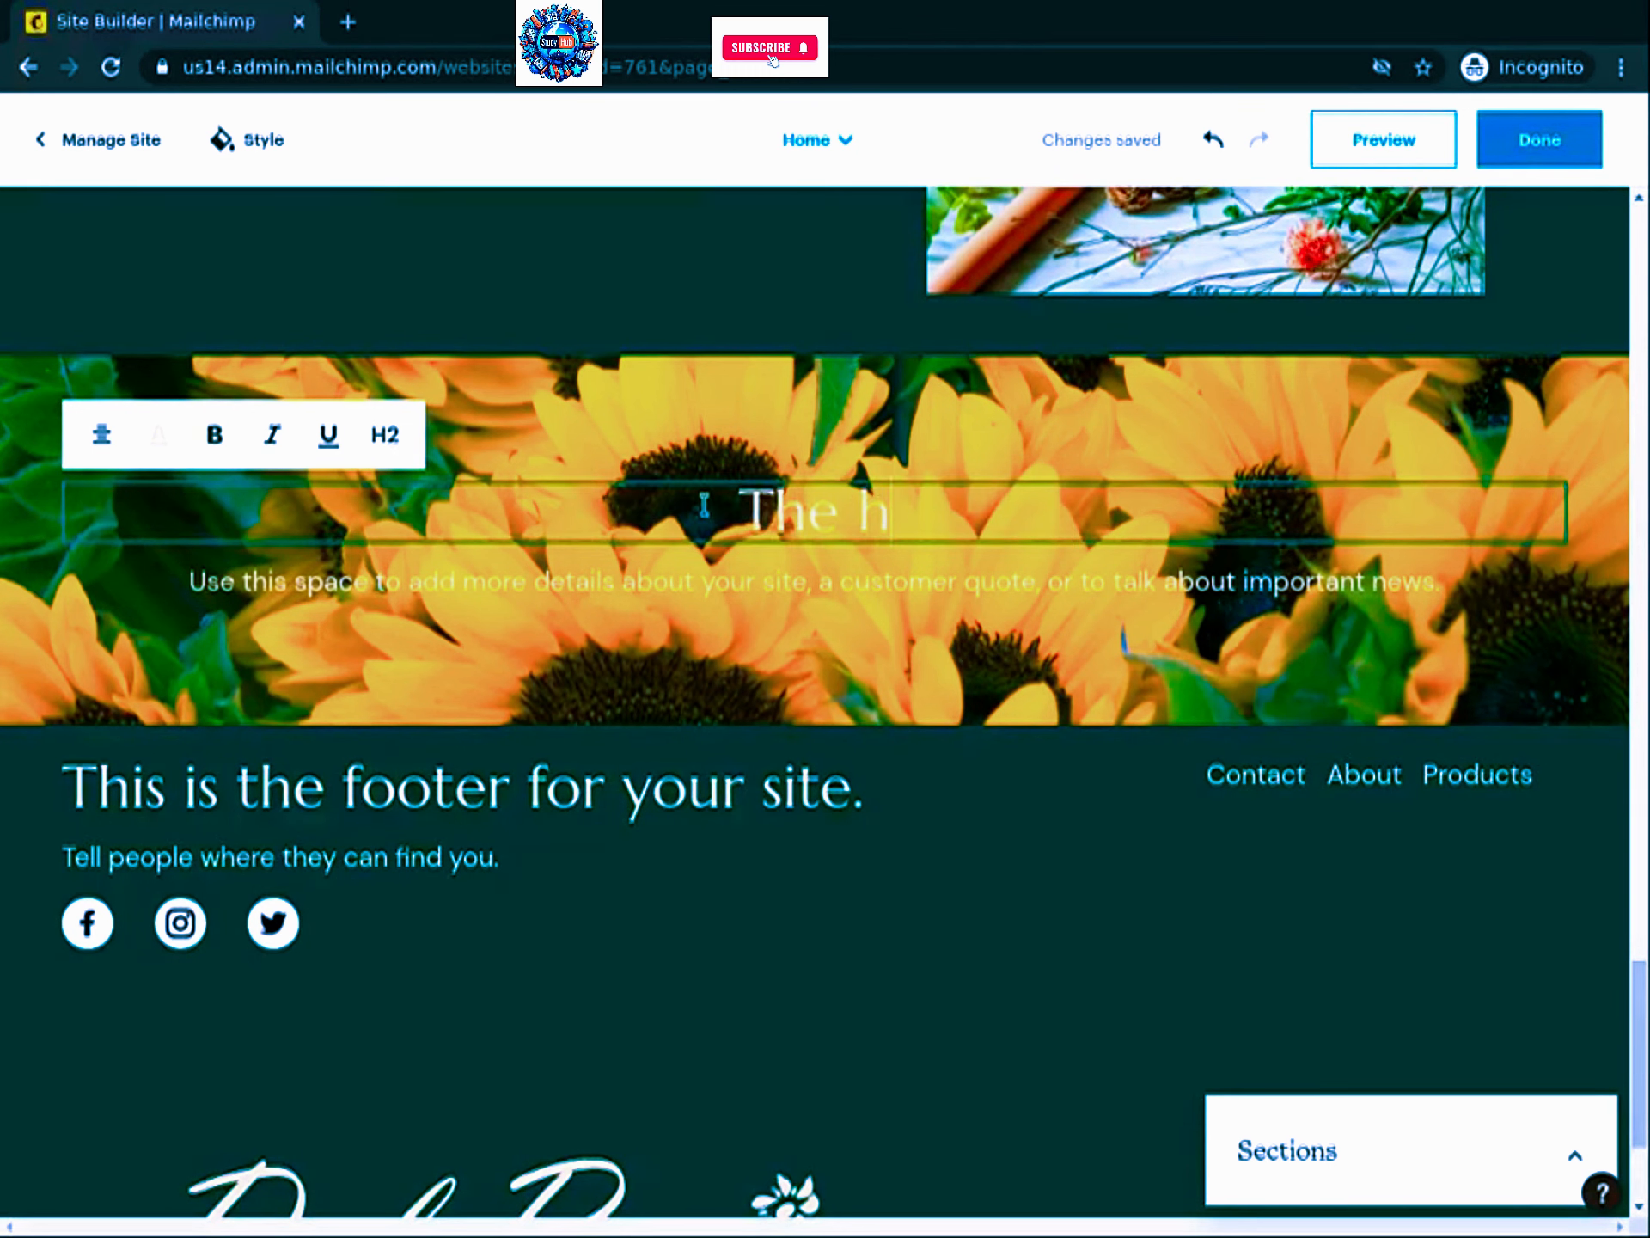
type("ighest quality fl")
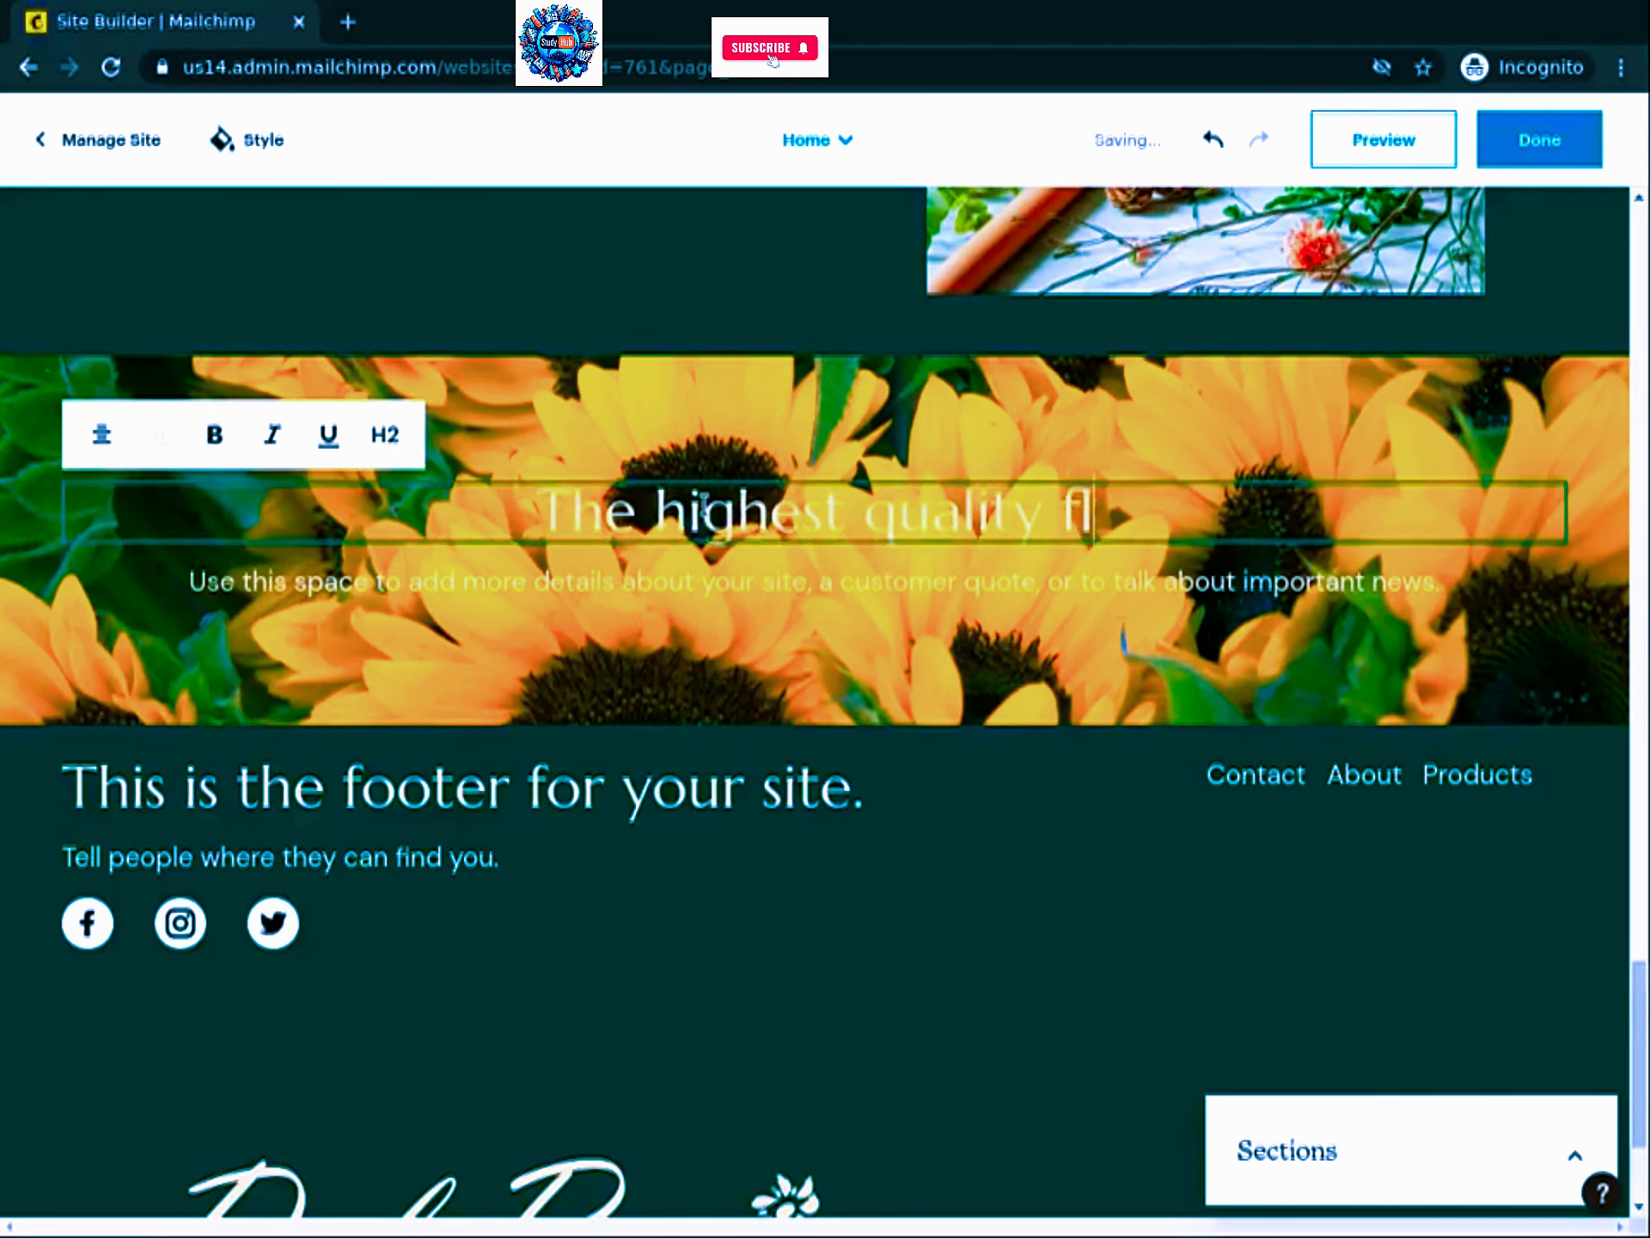
type("owers and fastest d")
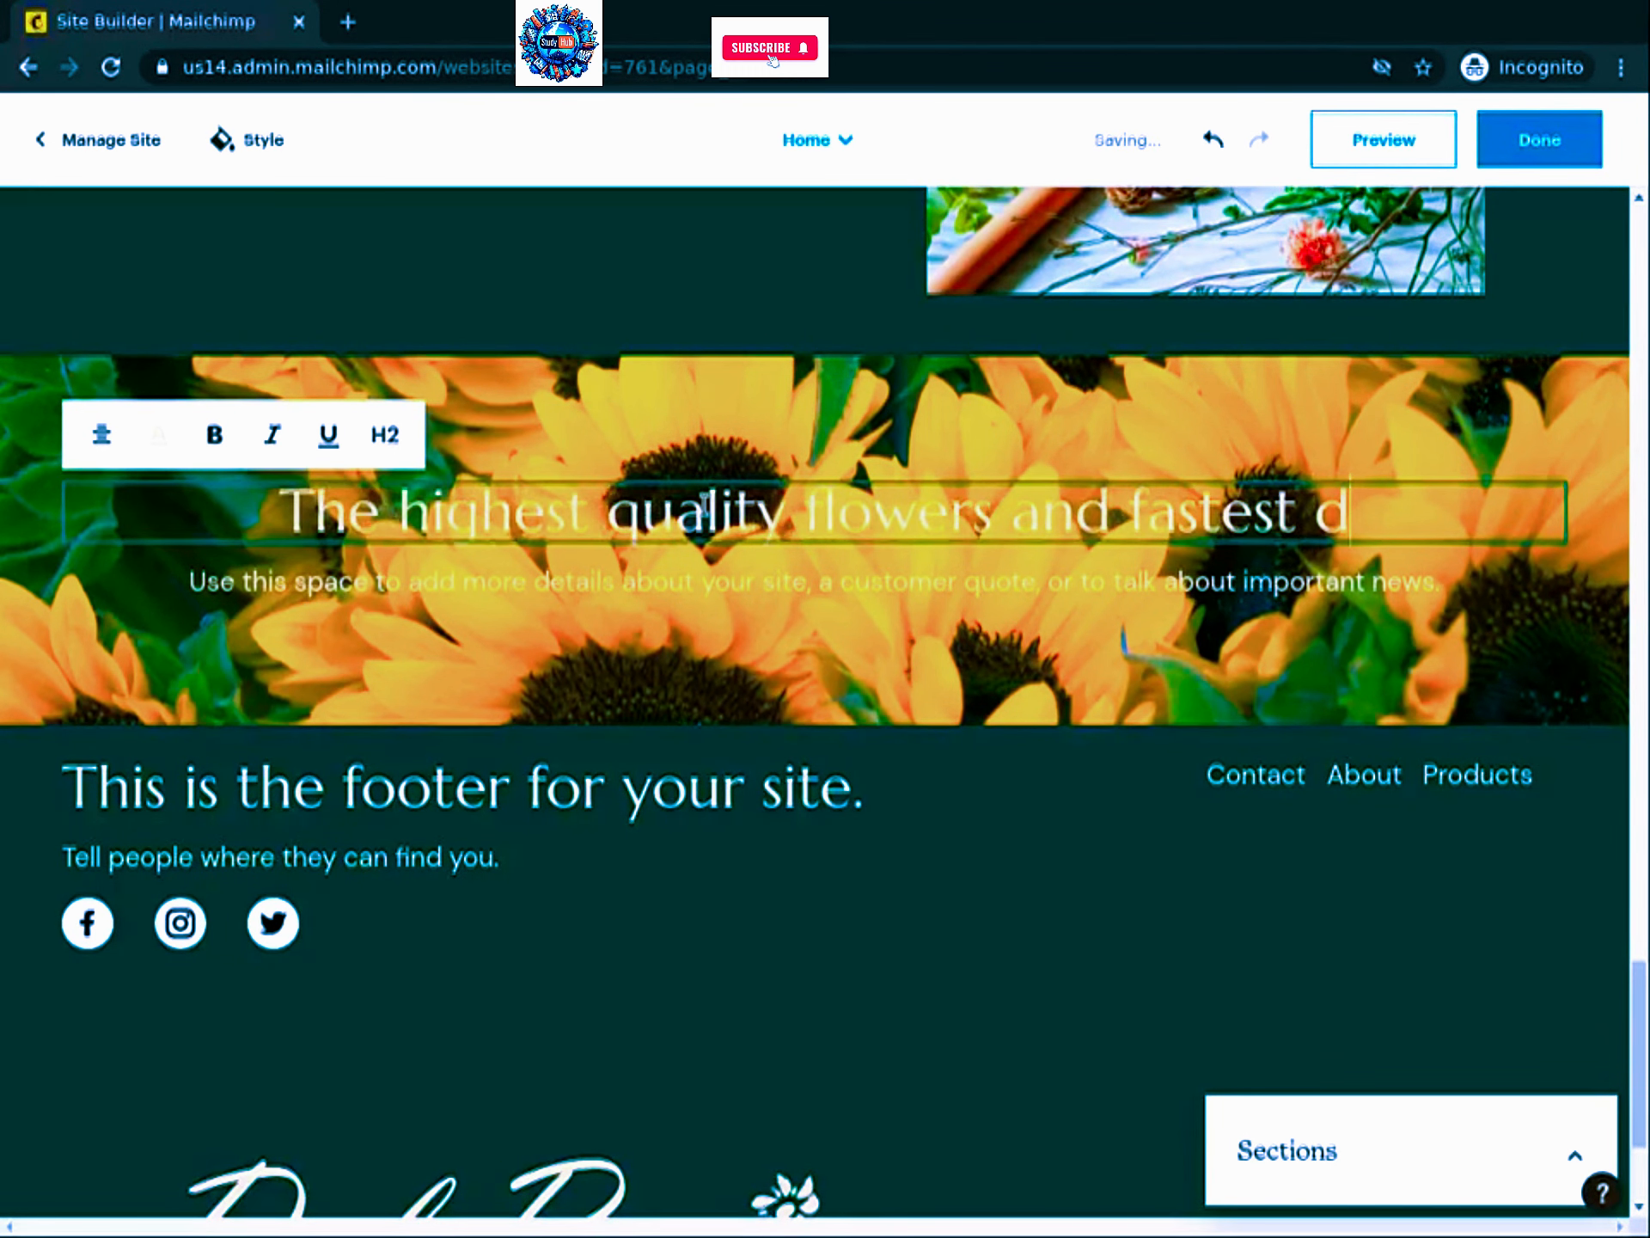
type("elivery")
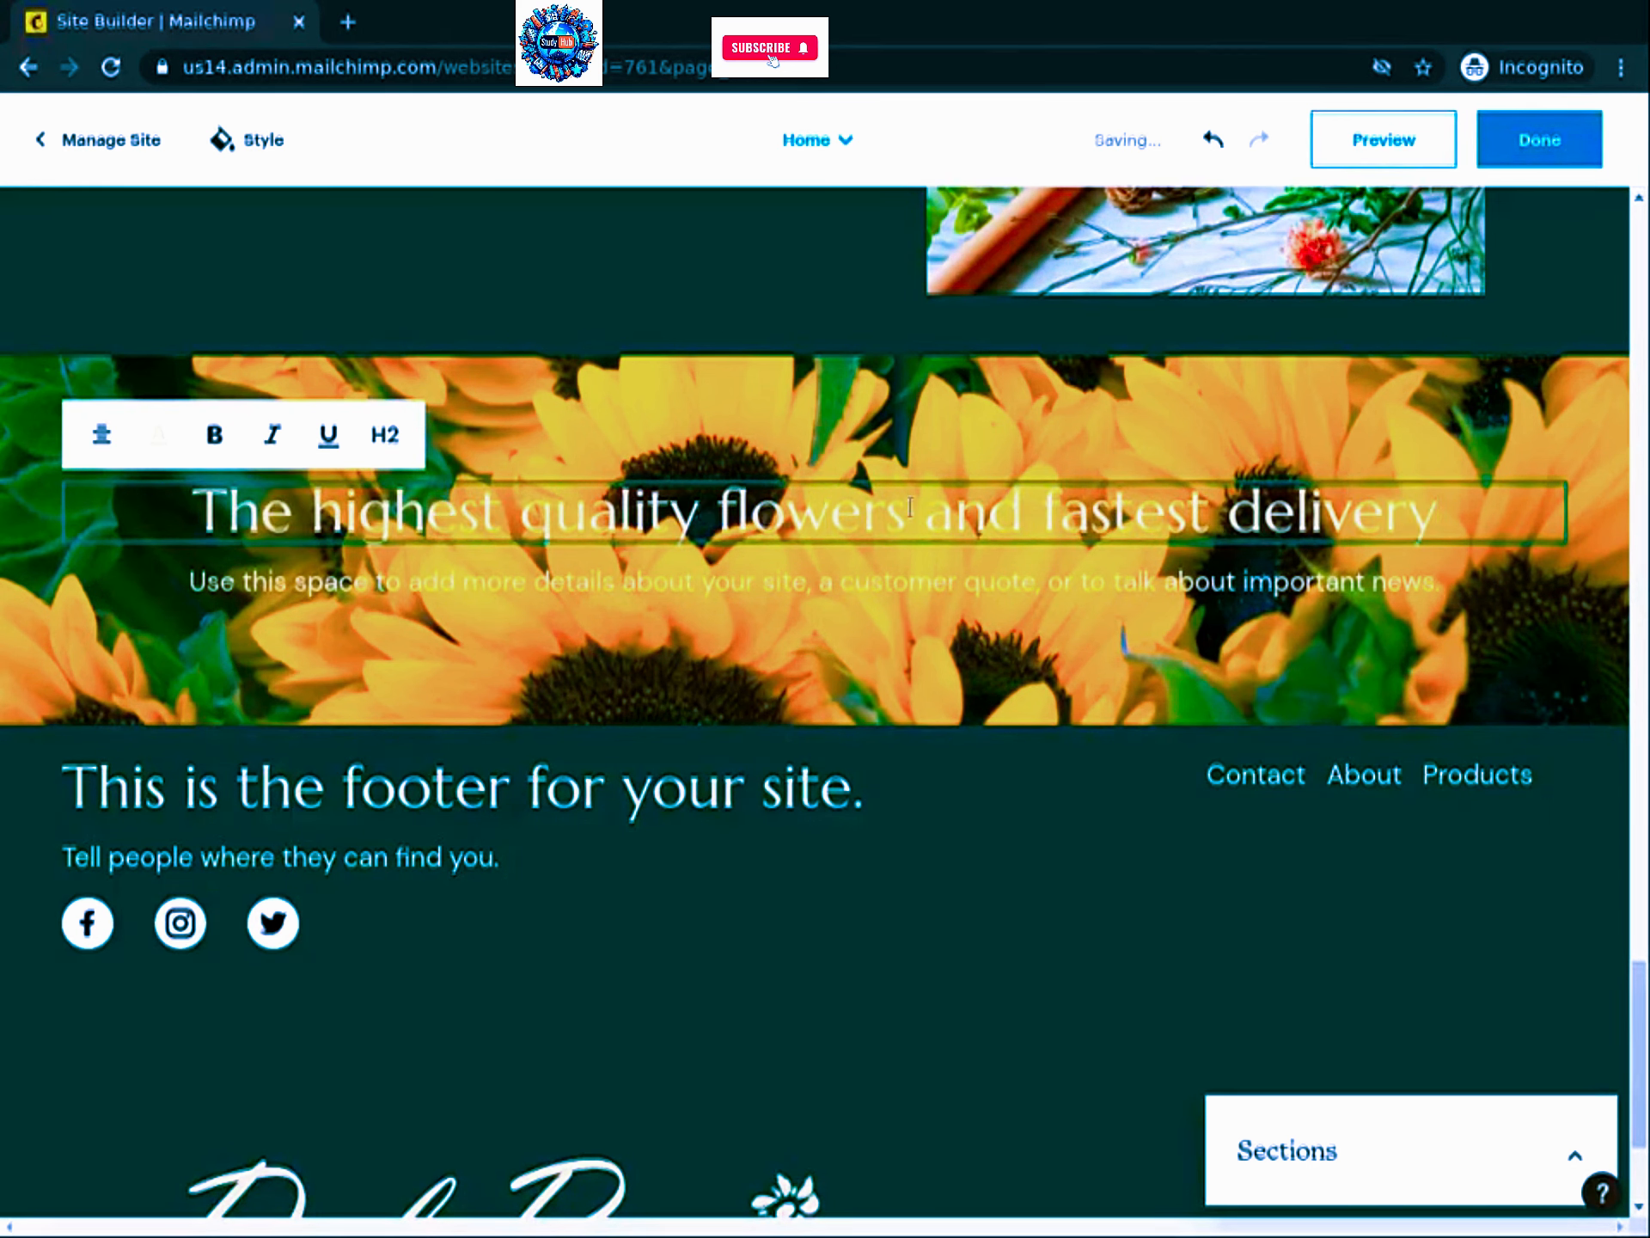
left_click(377, 579)
triple_click(376, 579)
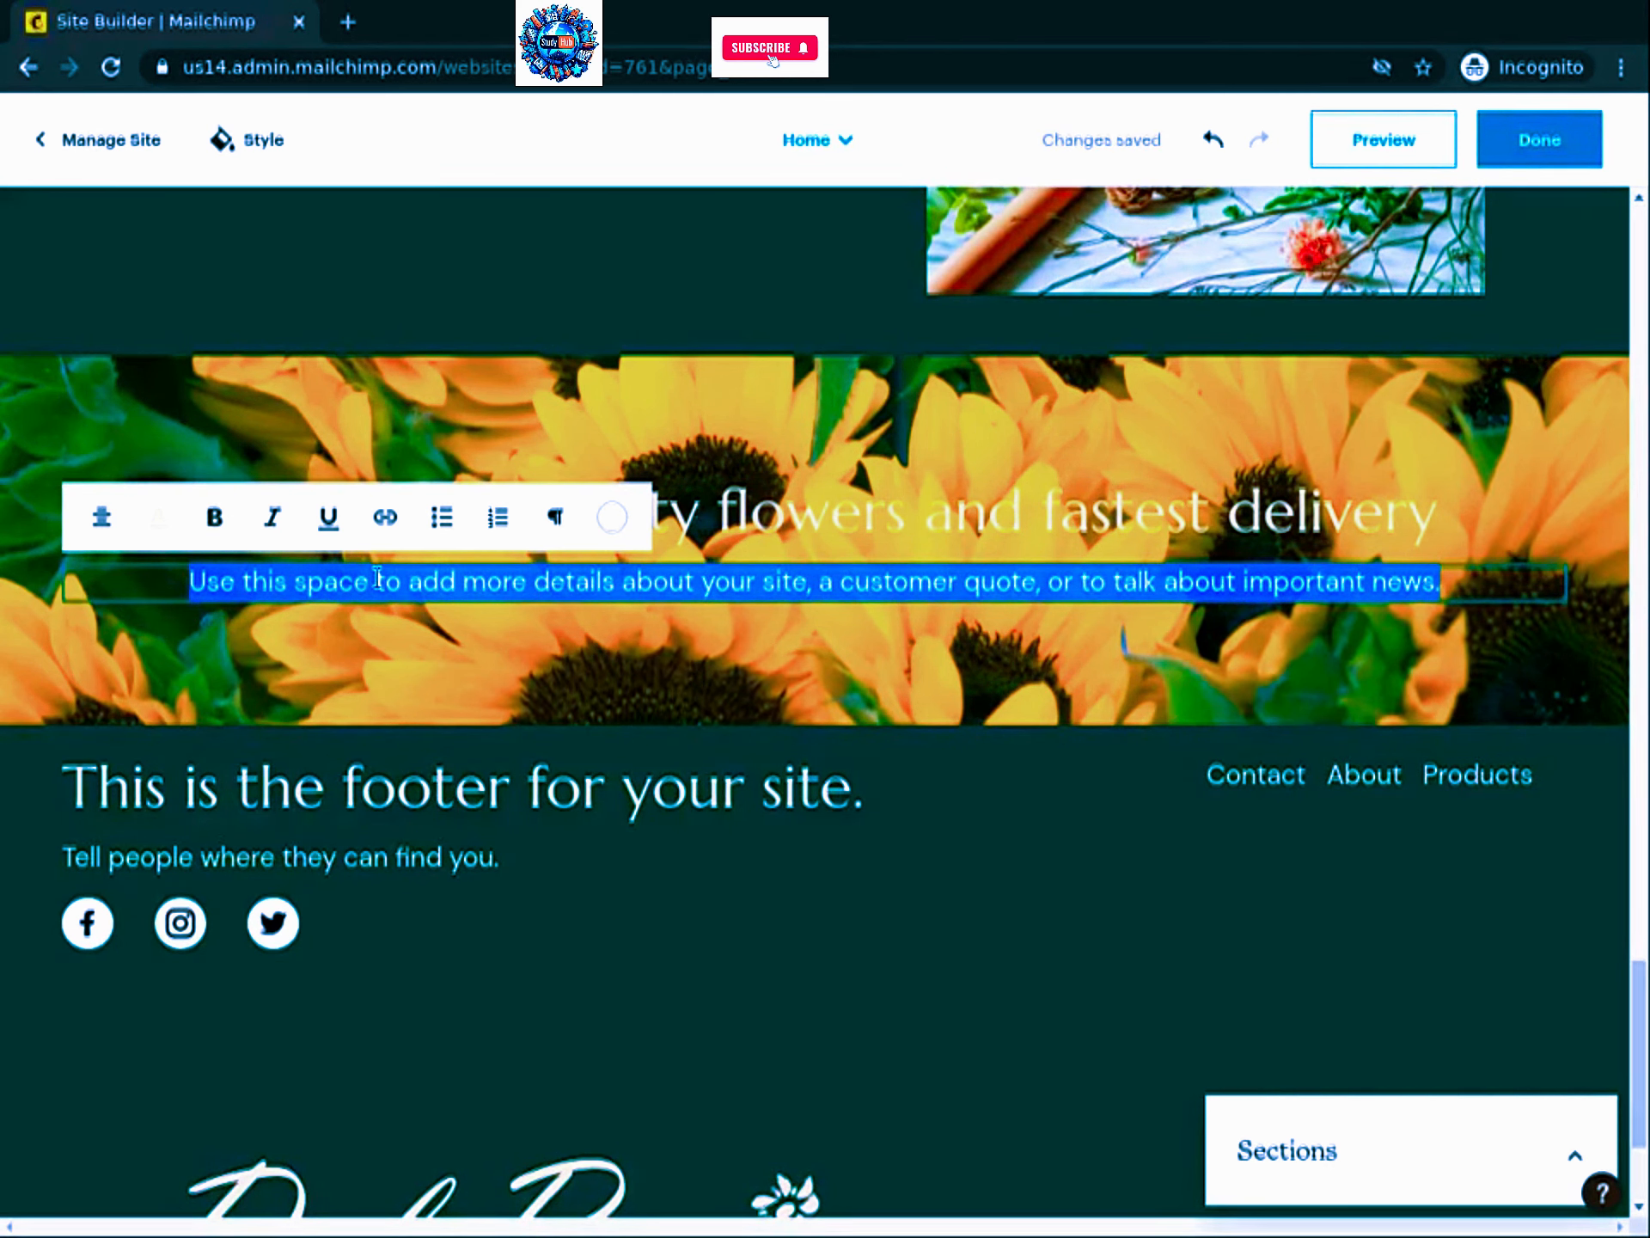
type("We deliver the e")
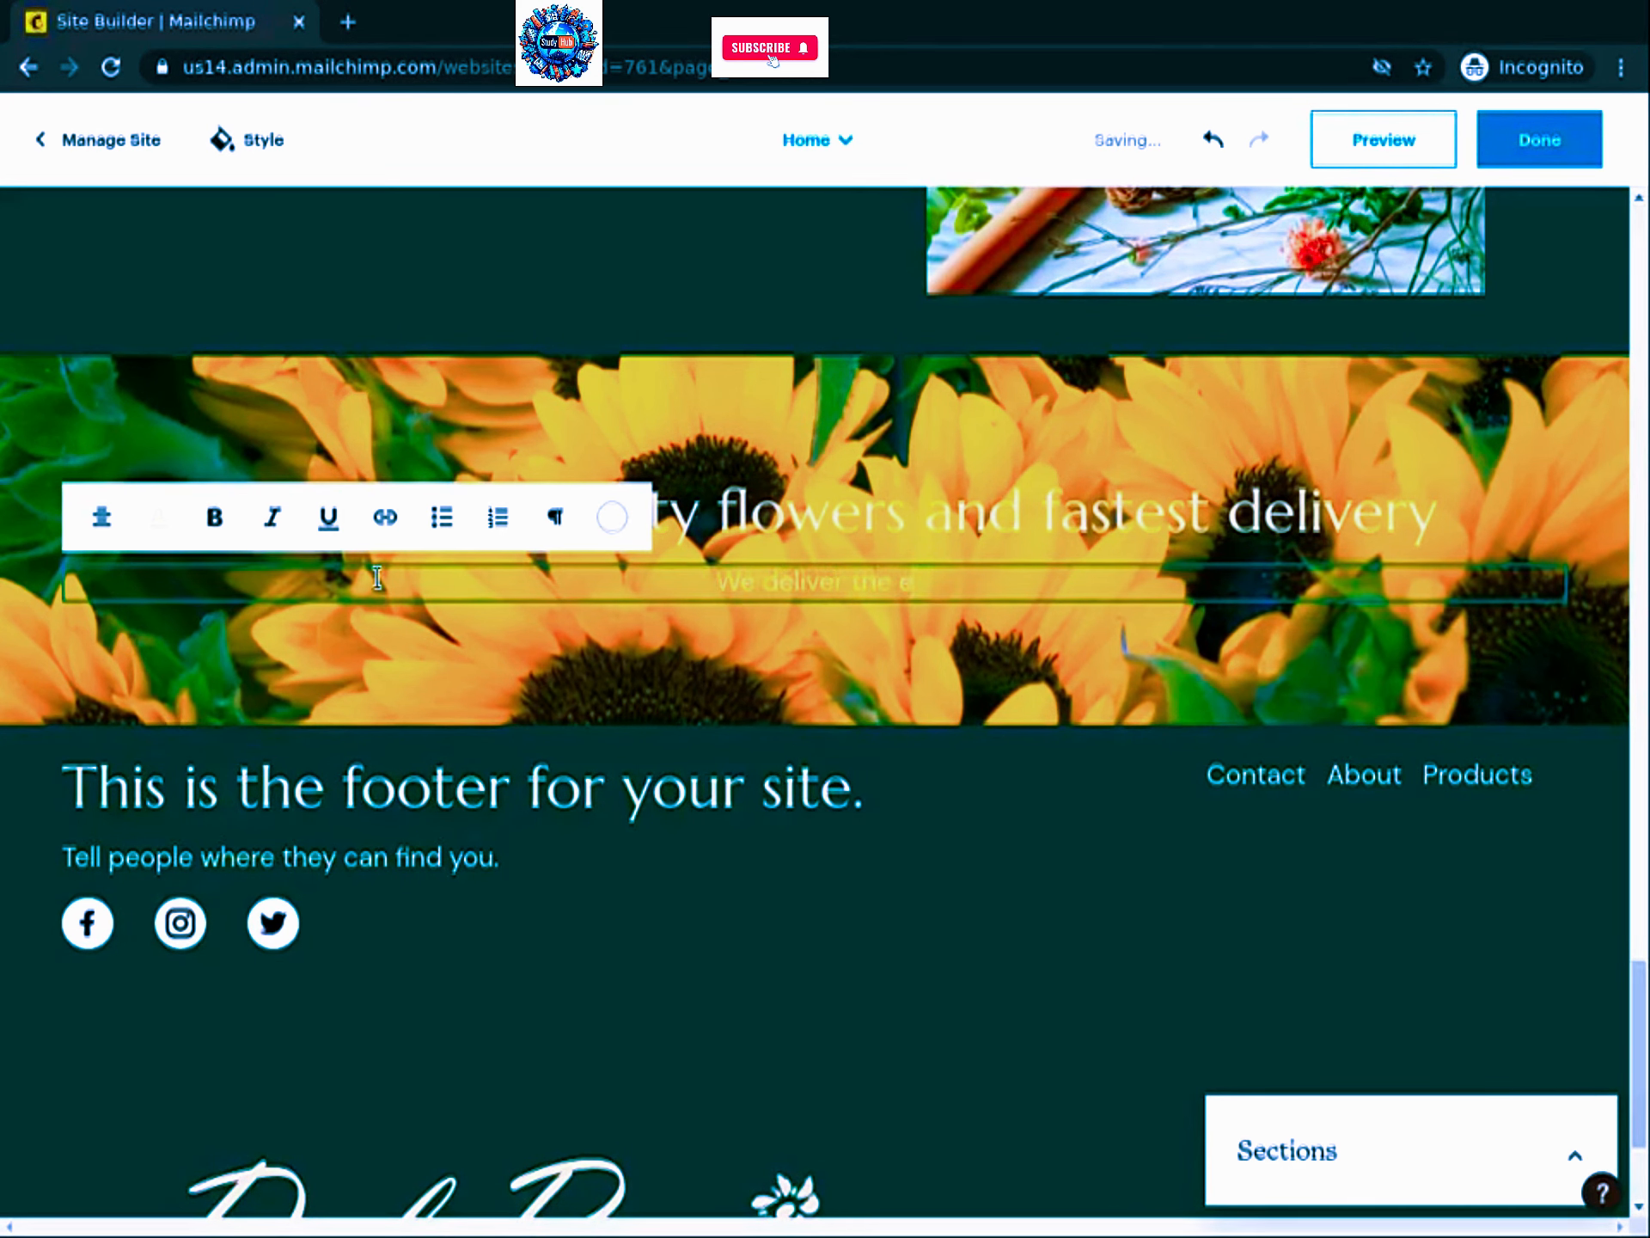
type("xpression of y")
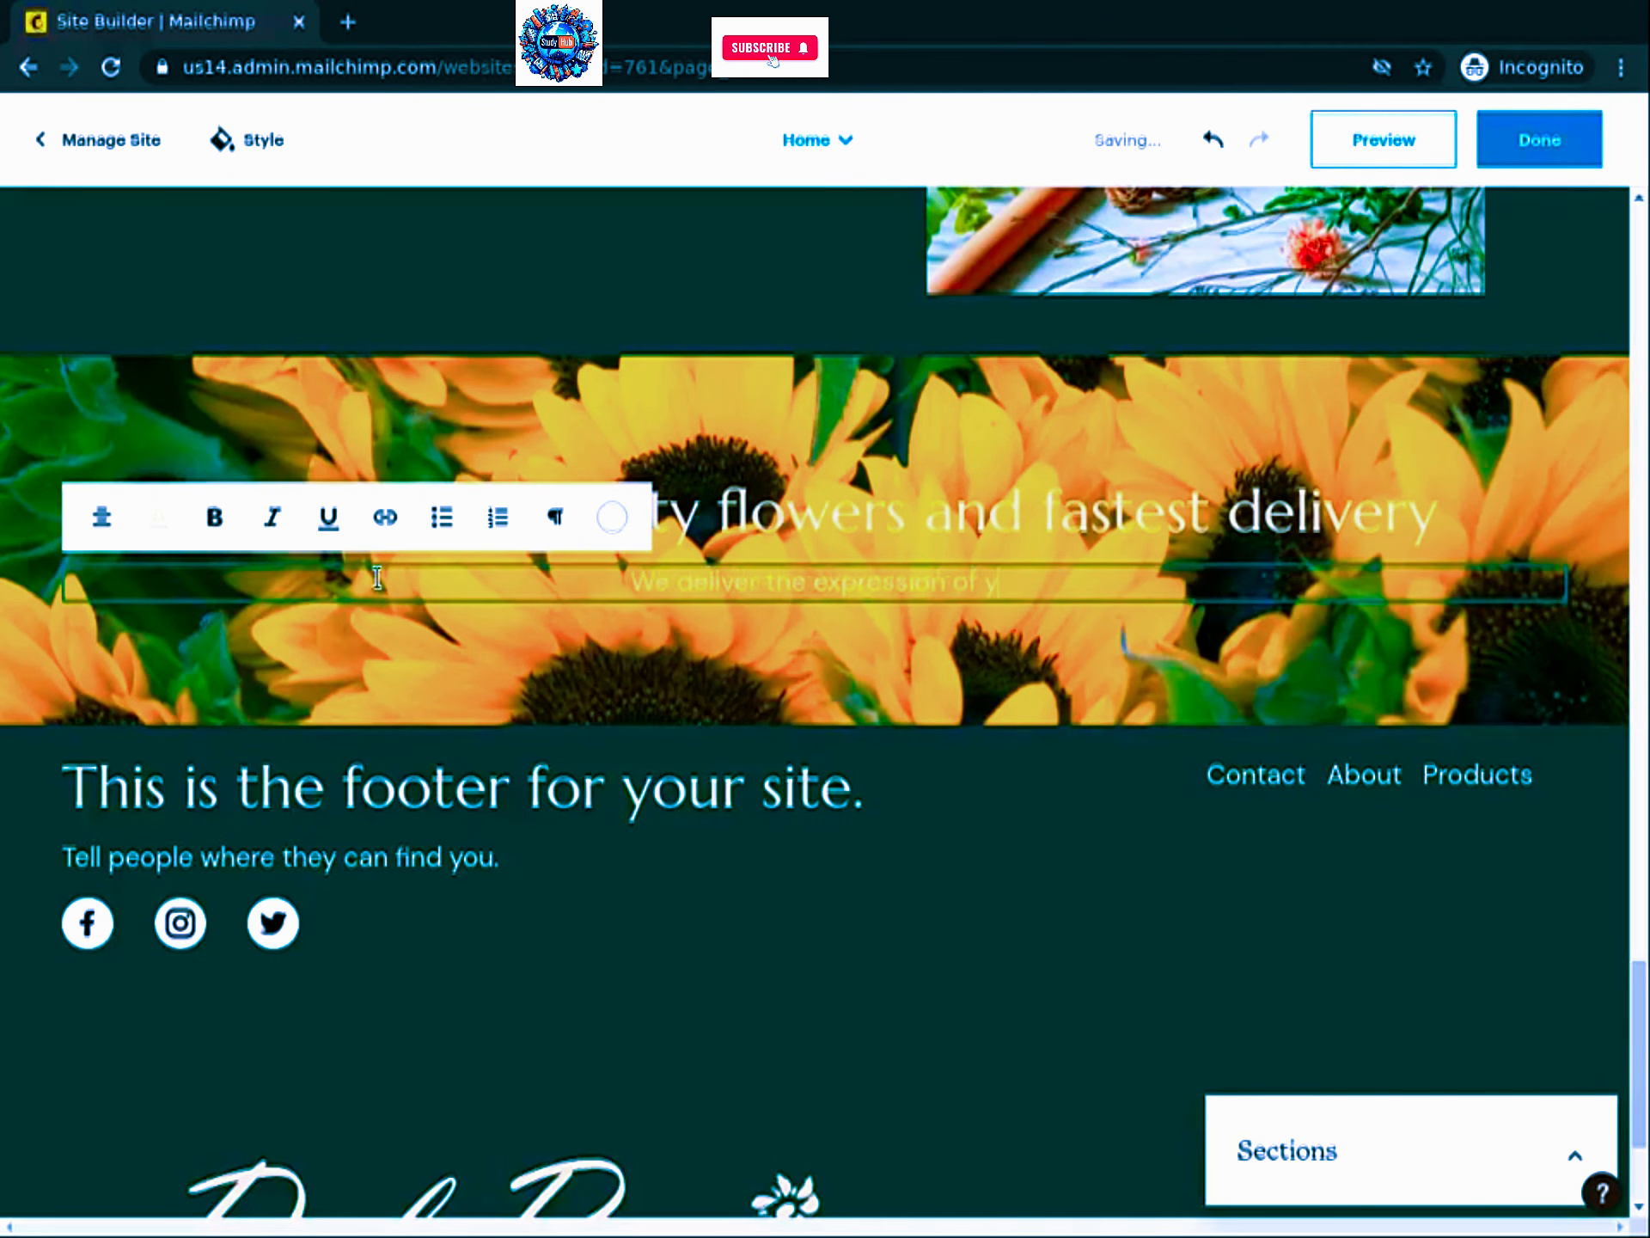
type("our feel")
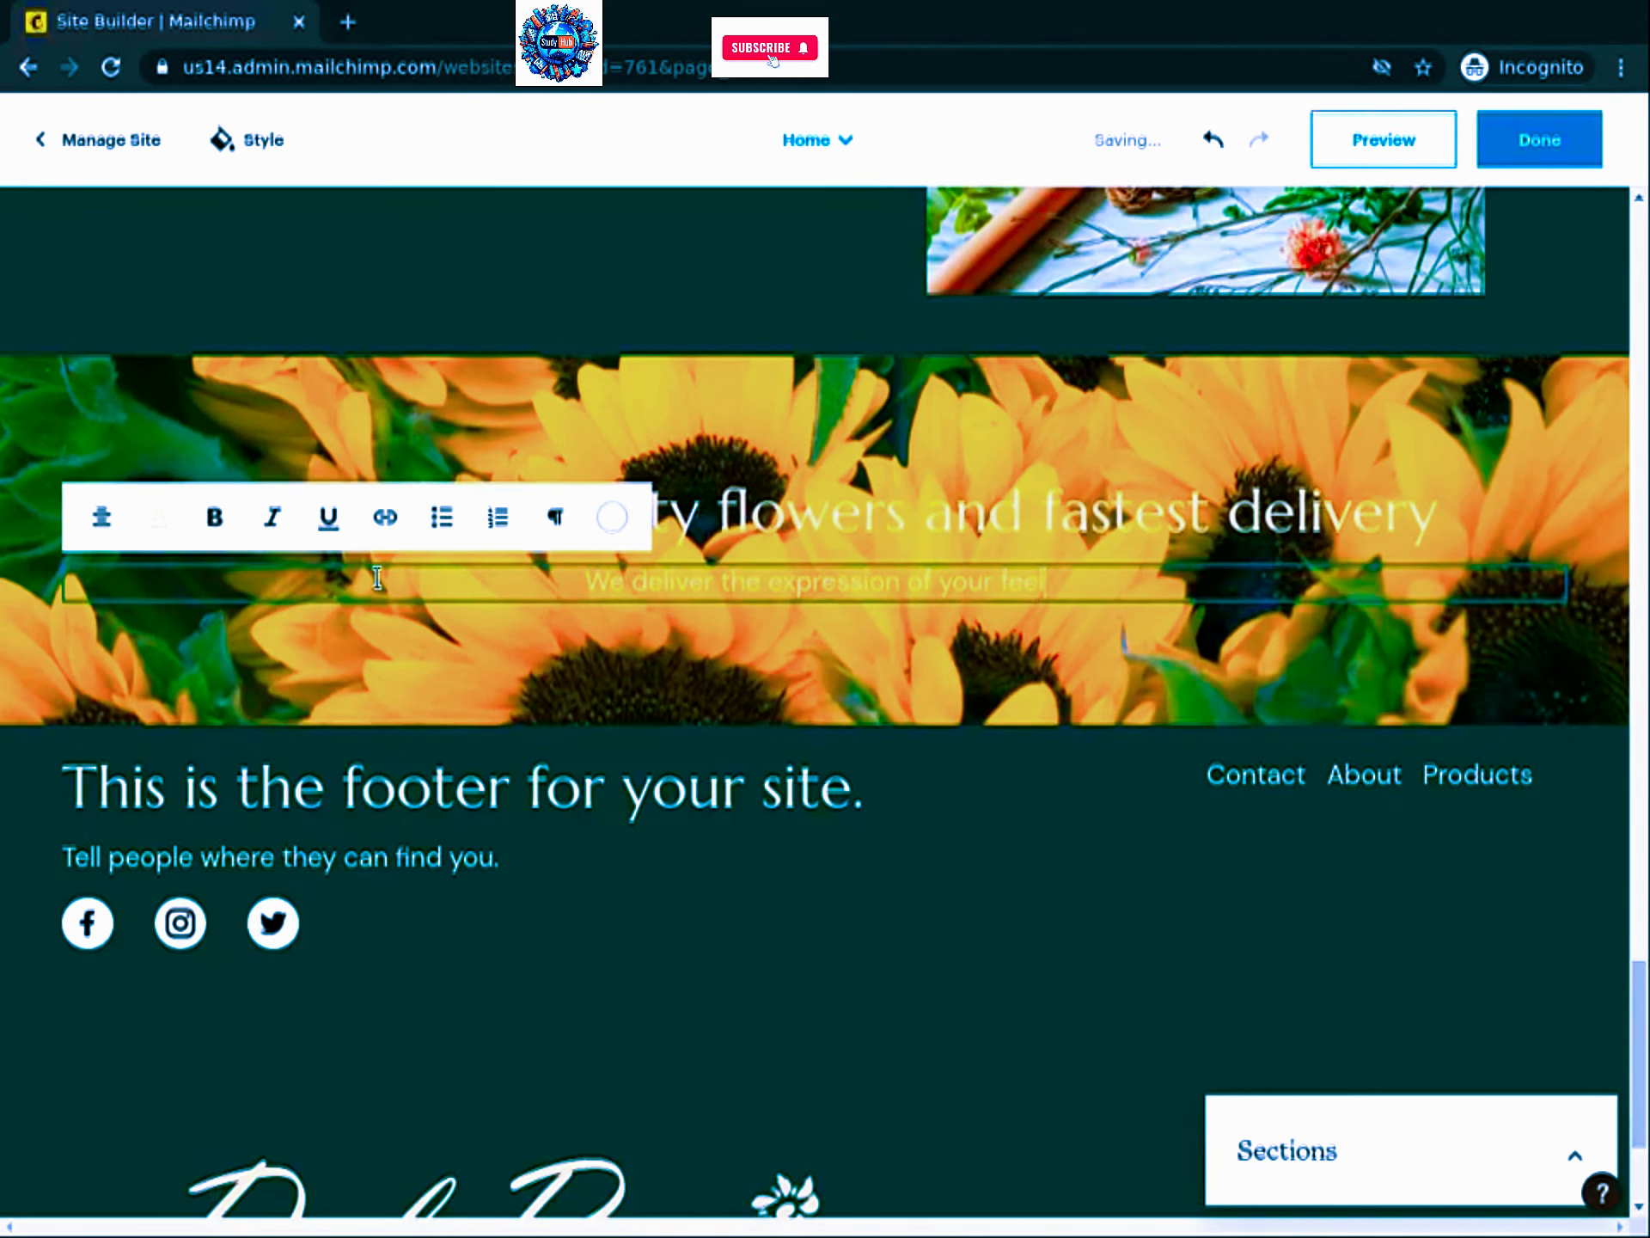
type("ings")
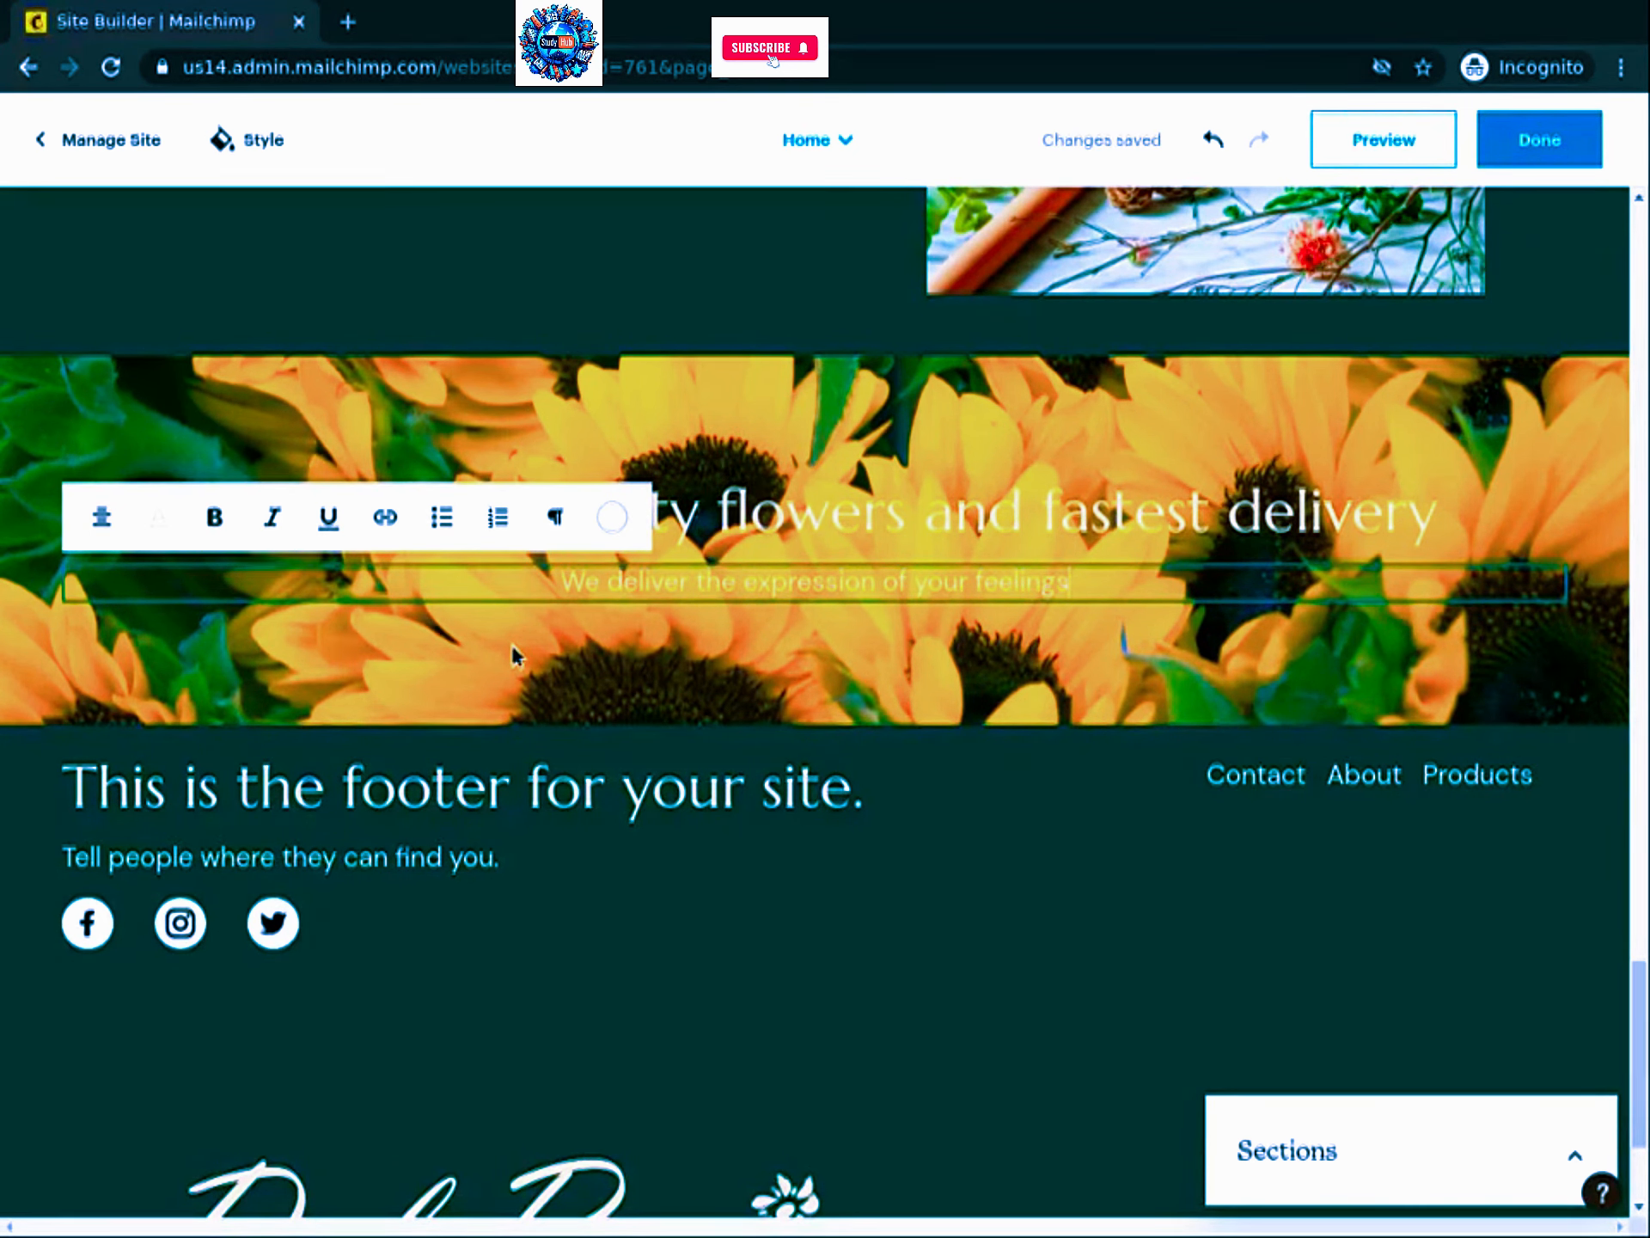
Step: Change the footer heading to 'Stay in touch'
left_click(869, 992)
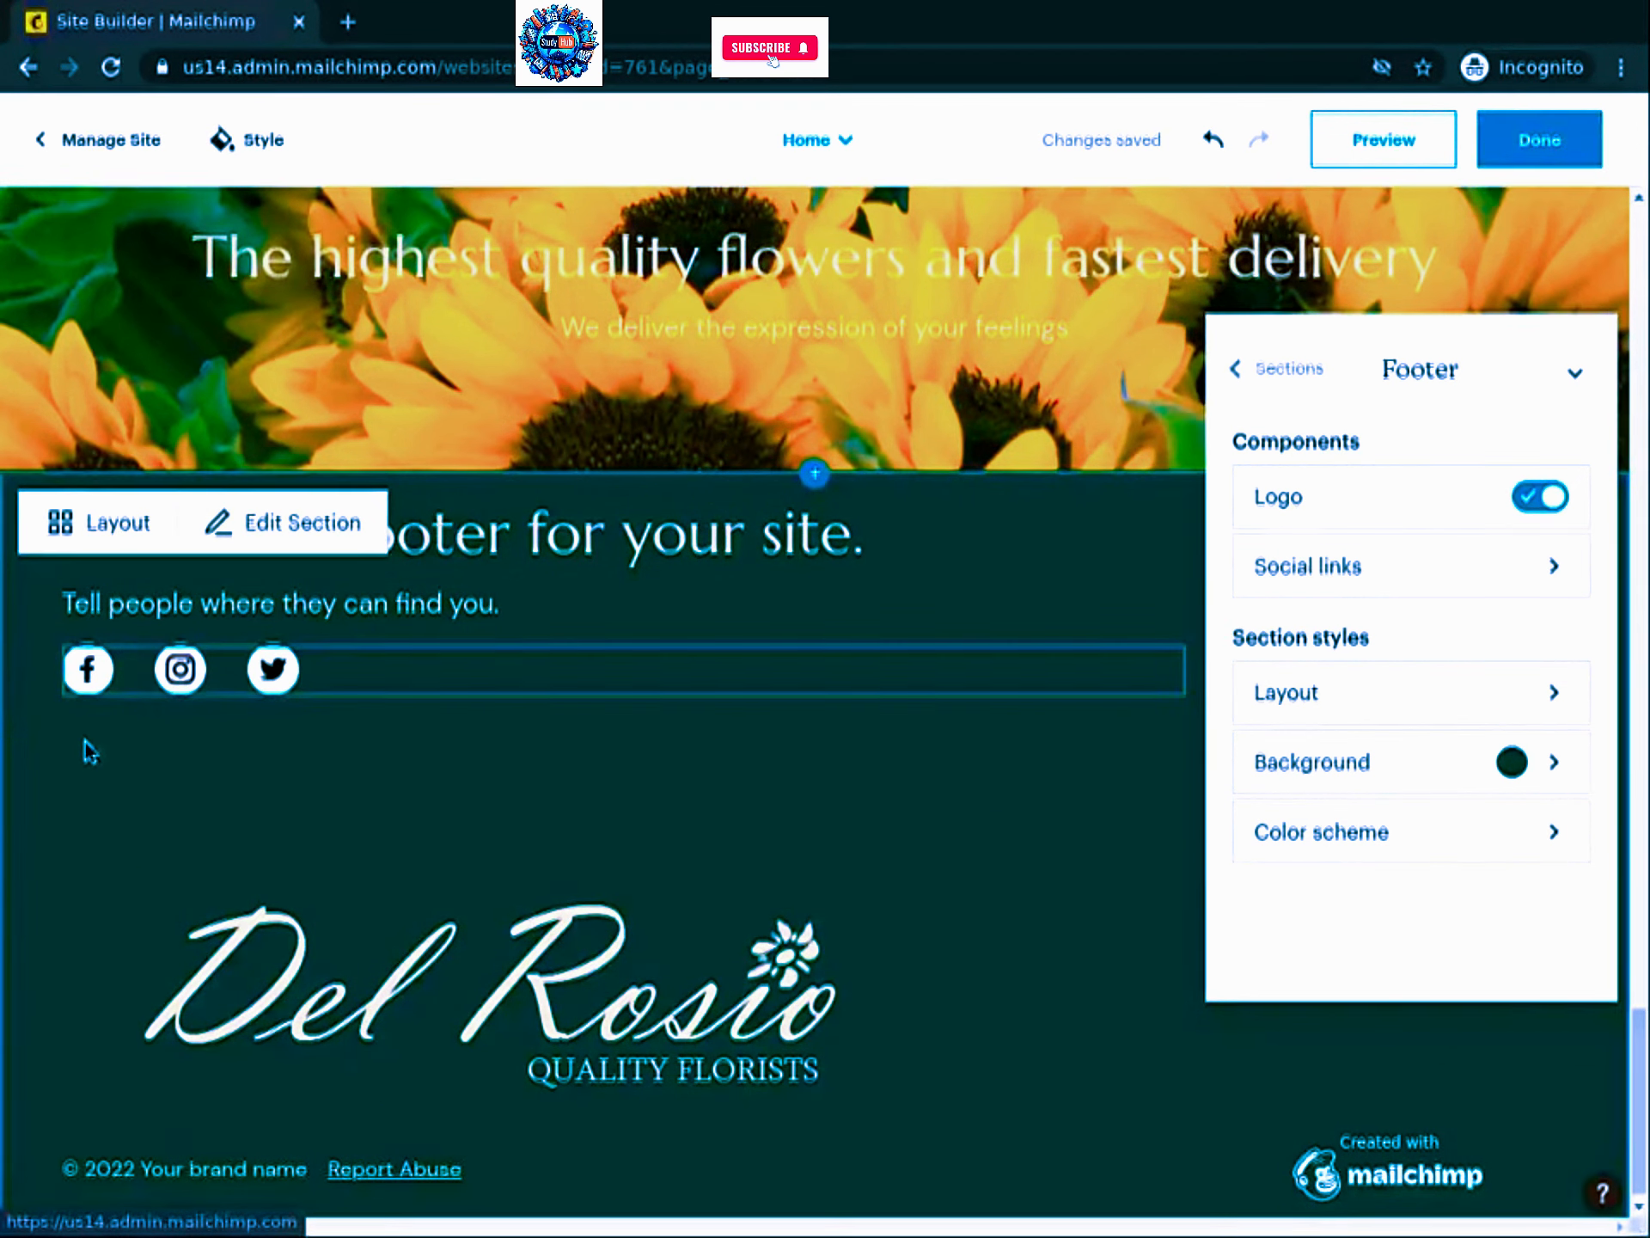
left_click(574, 543)
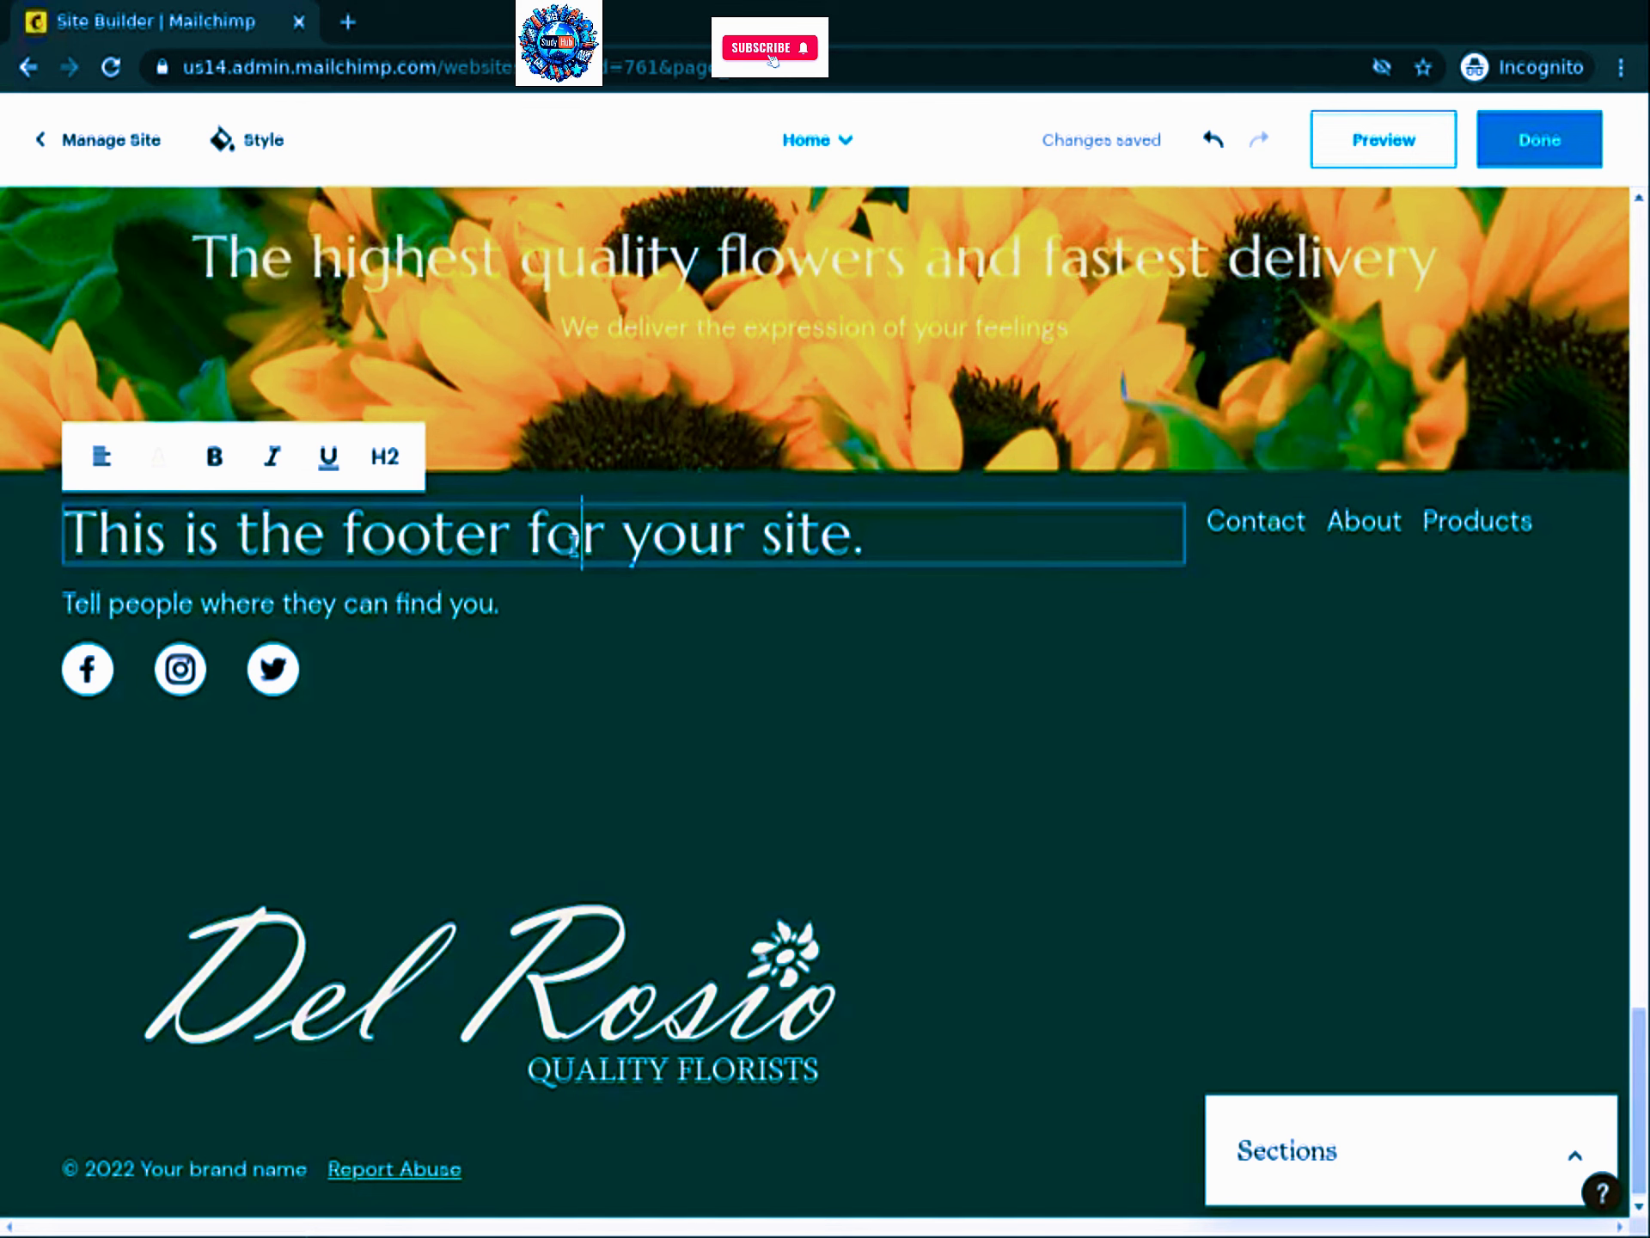
triple_click(574, 543)
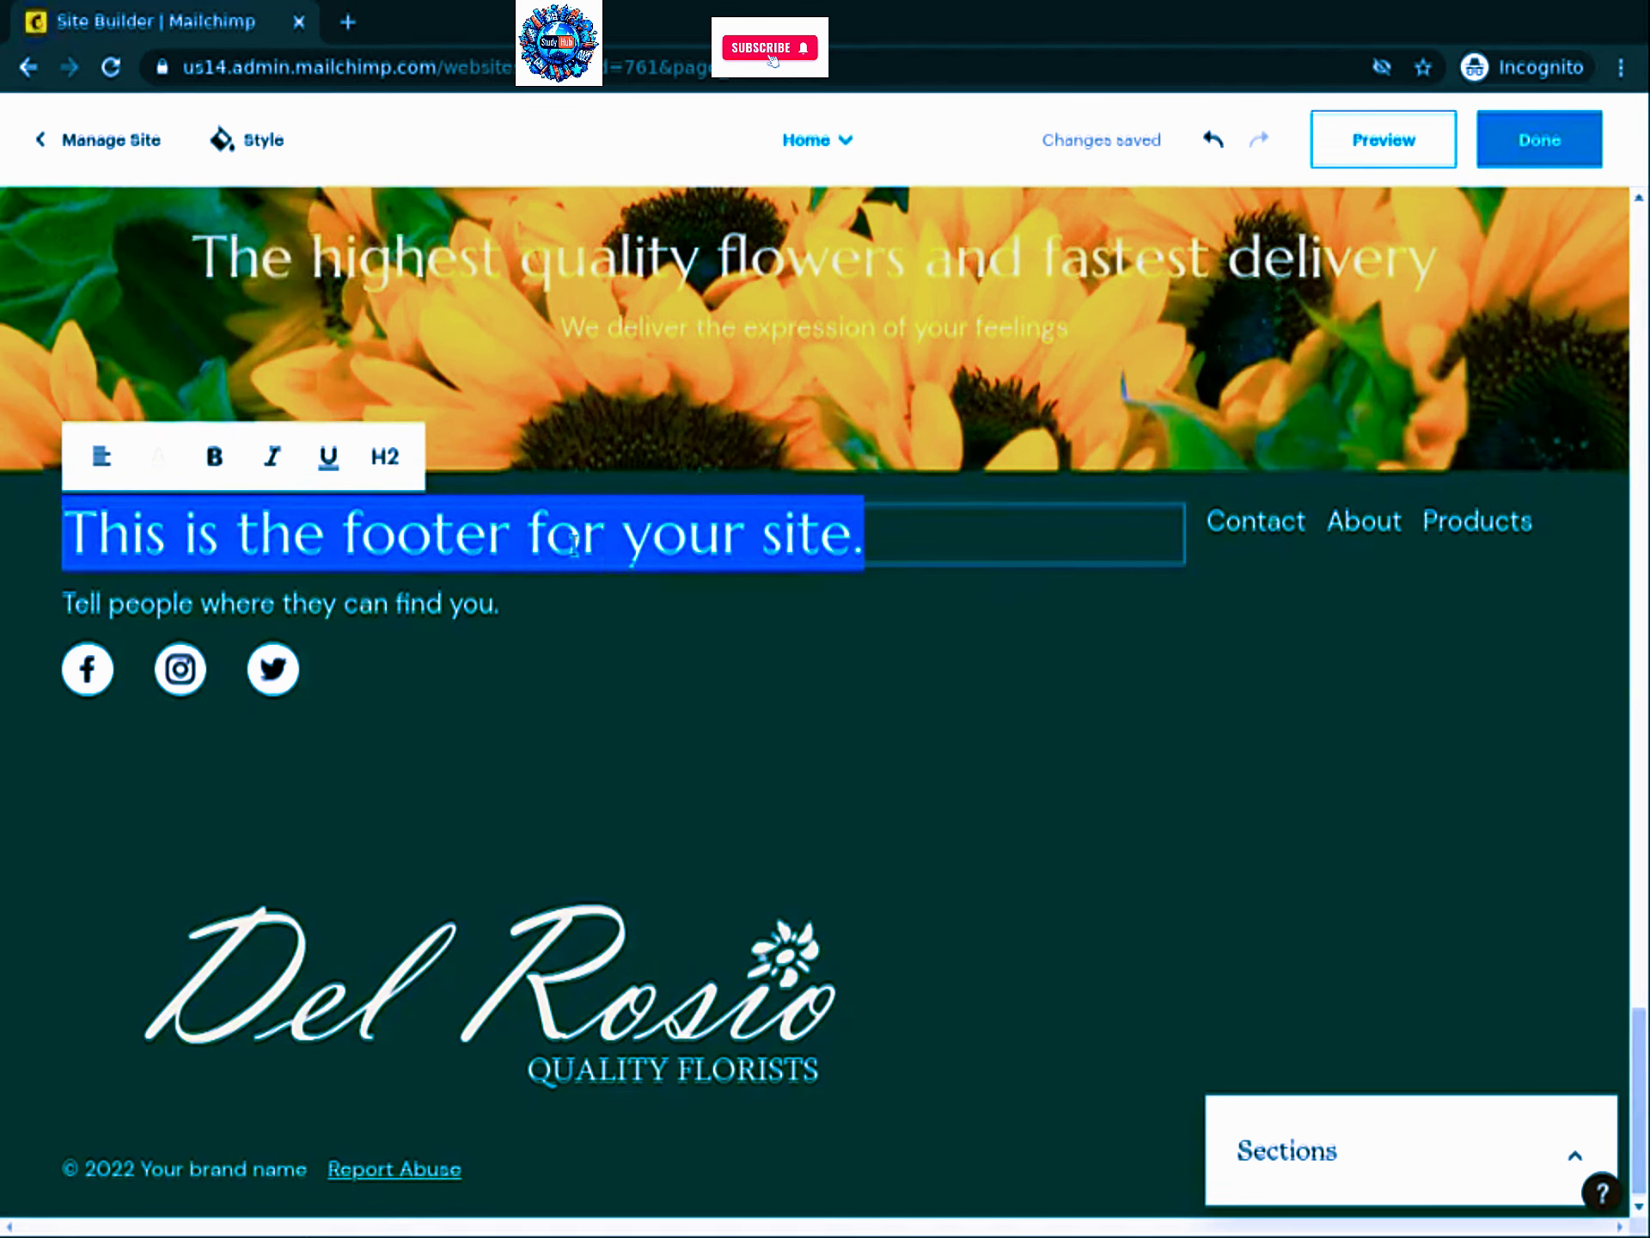
type("S")
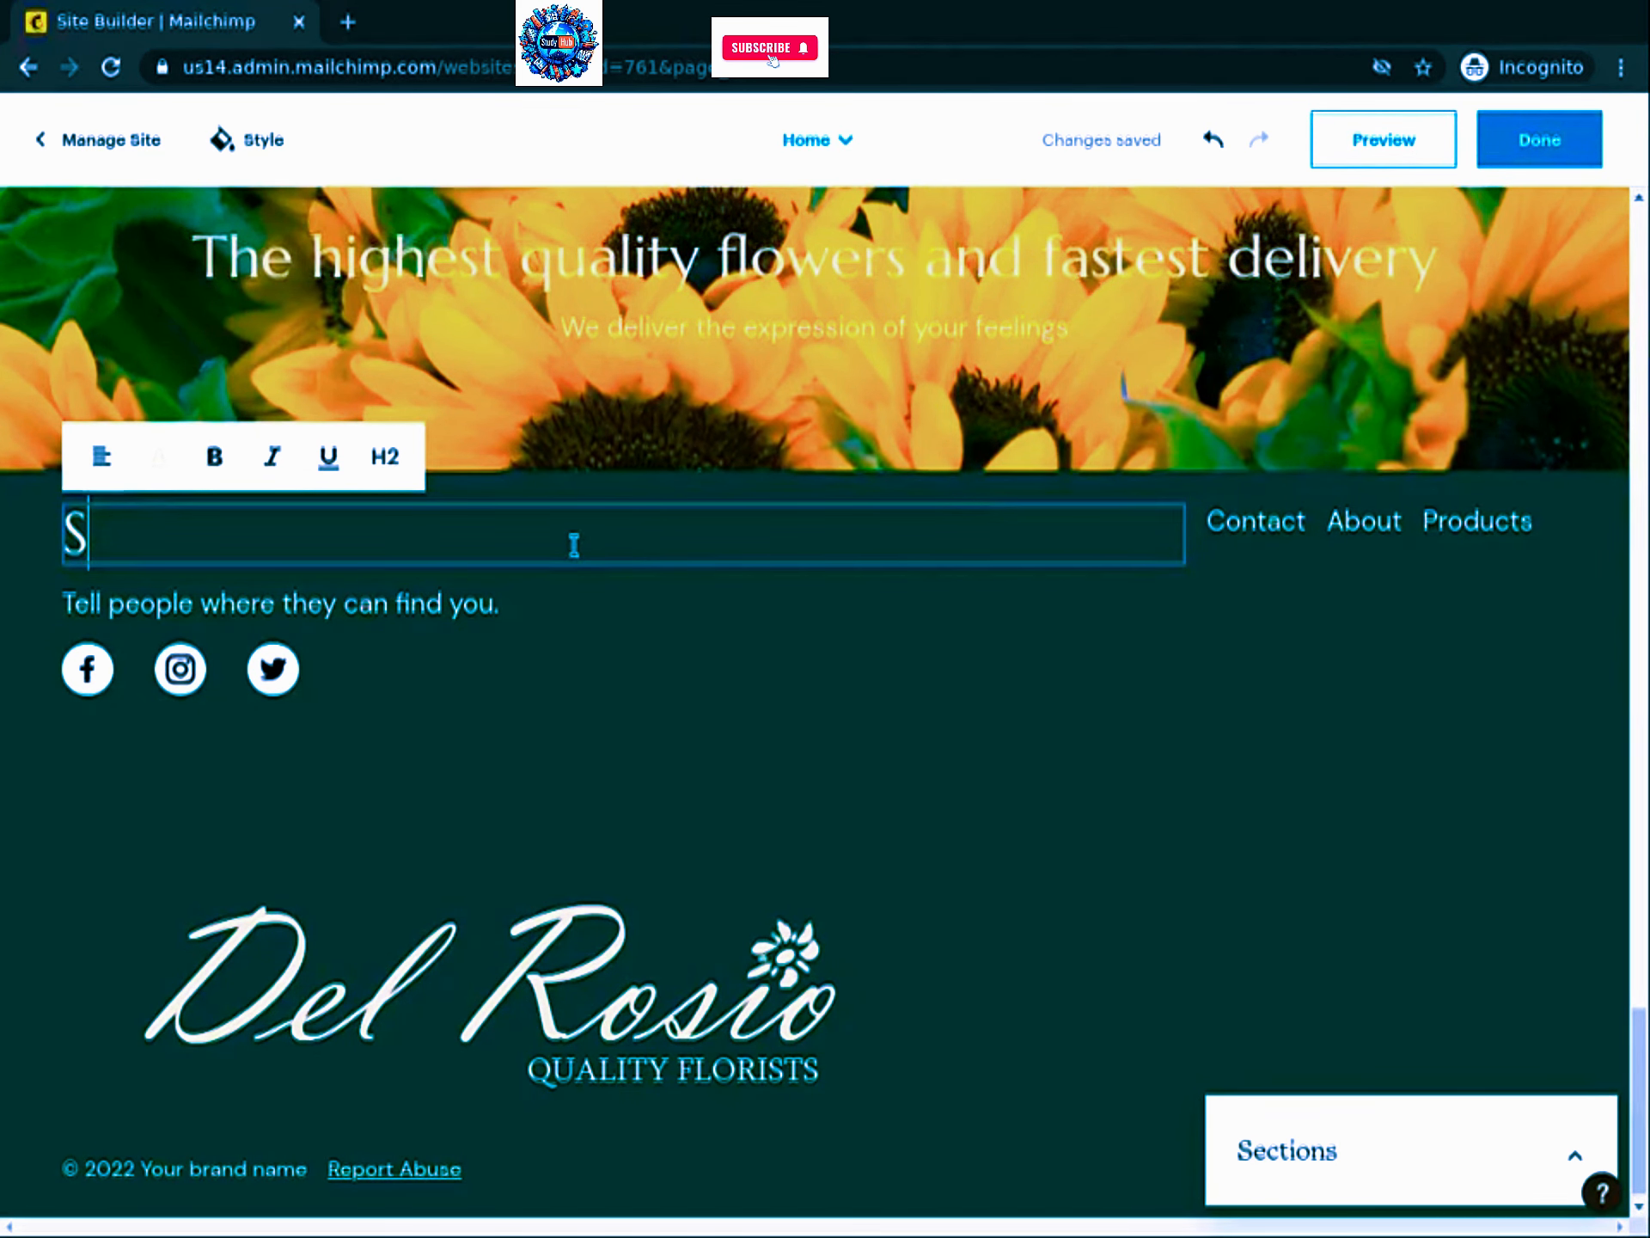
type("tay intouch")
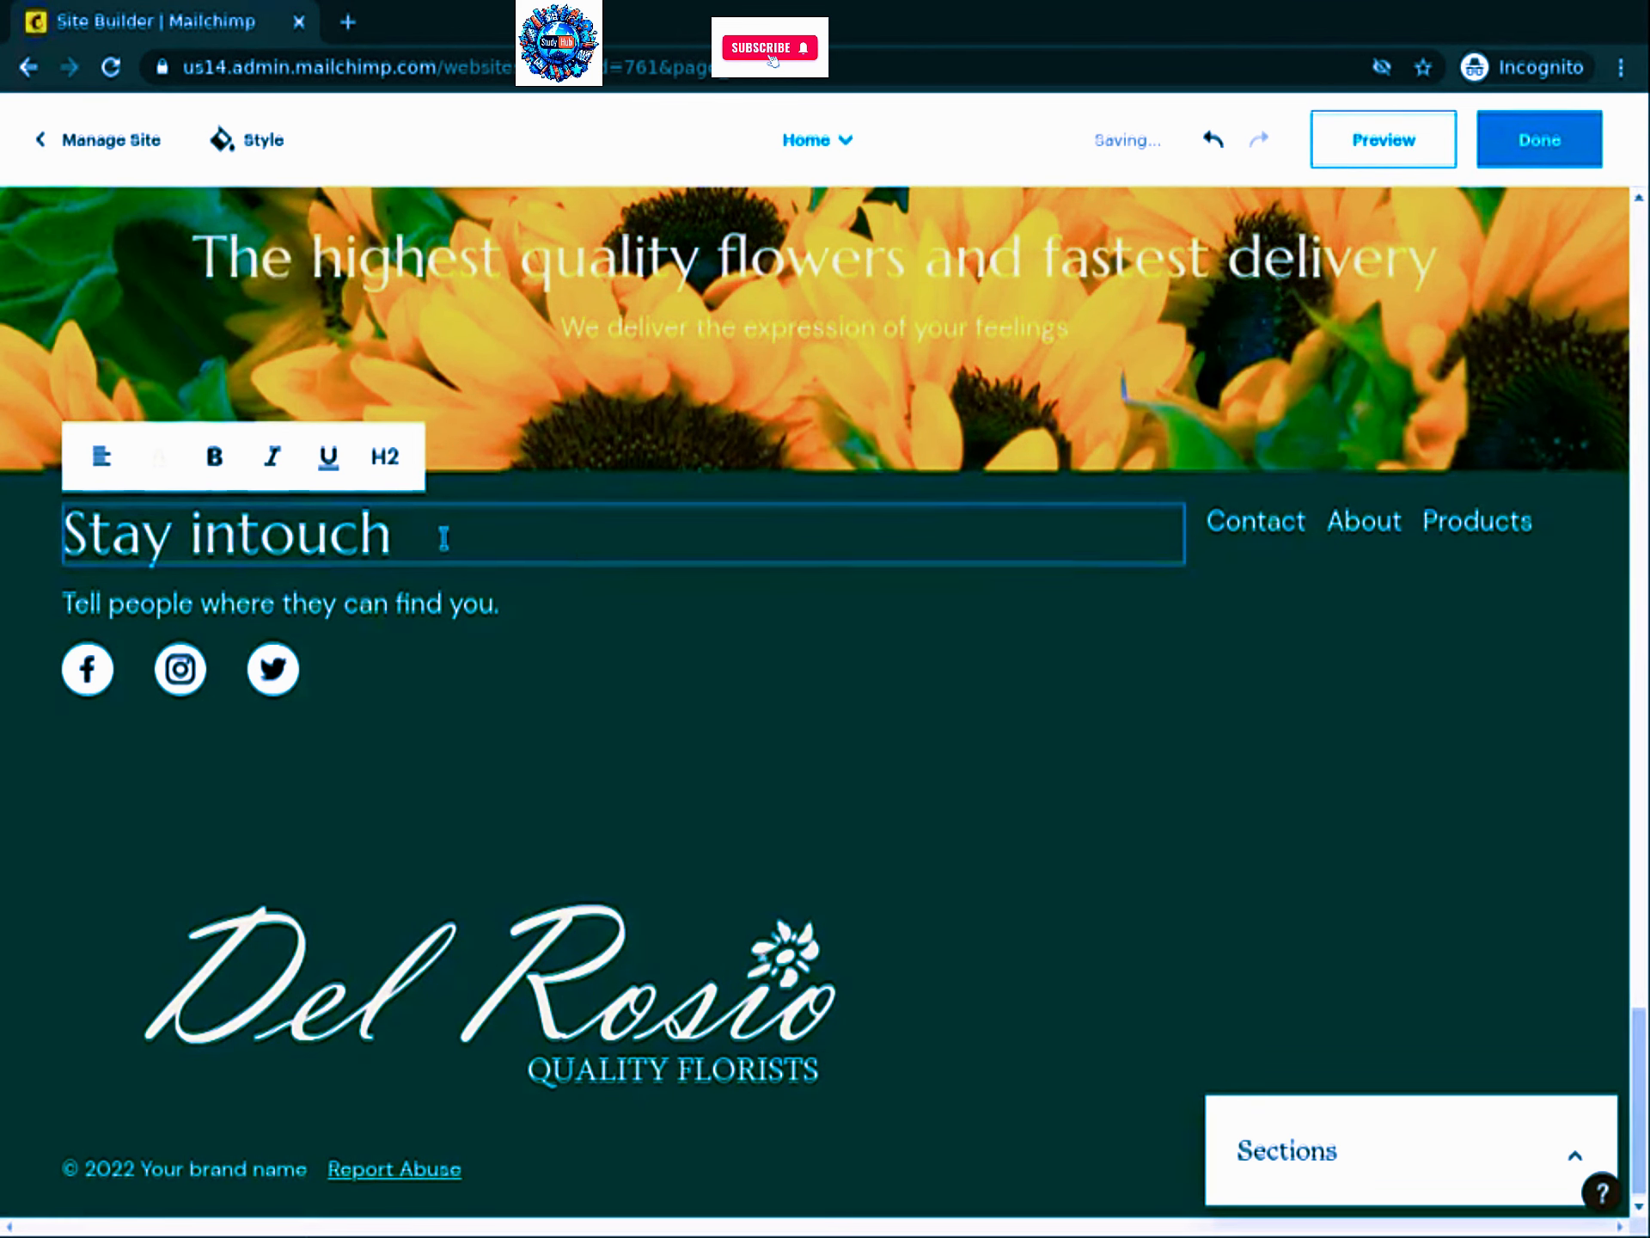
Step: Replace the footer subtitle with 'Follow us on' and bring up the social links settings
triple_click(223, 605)
key("BackSpace")
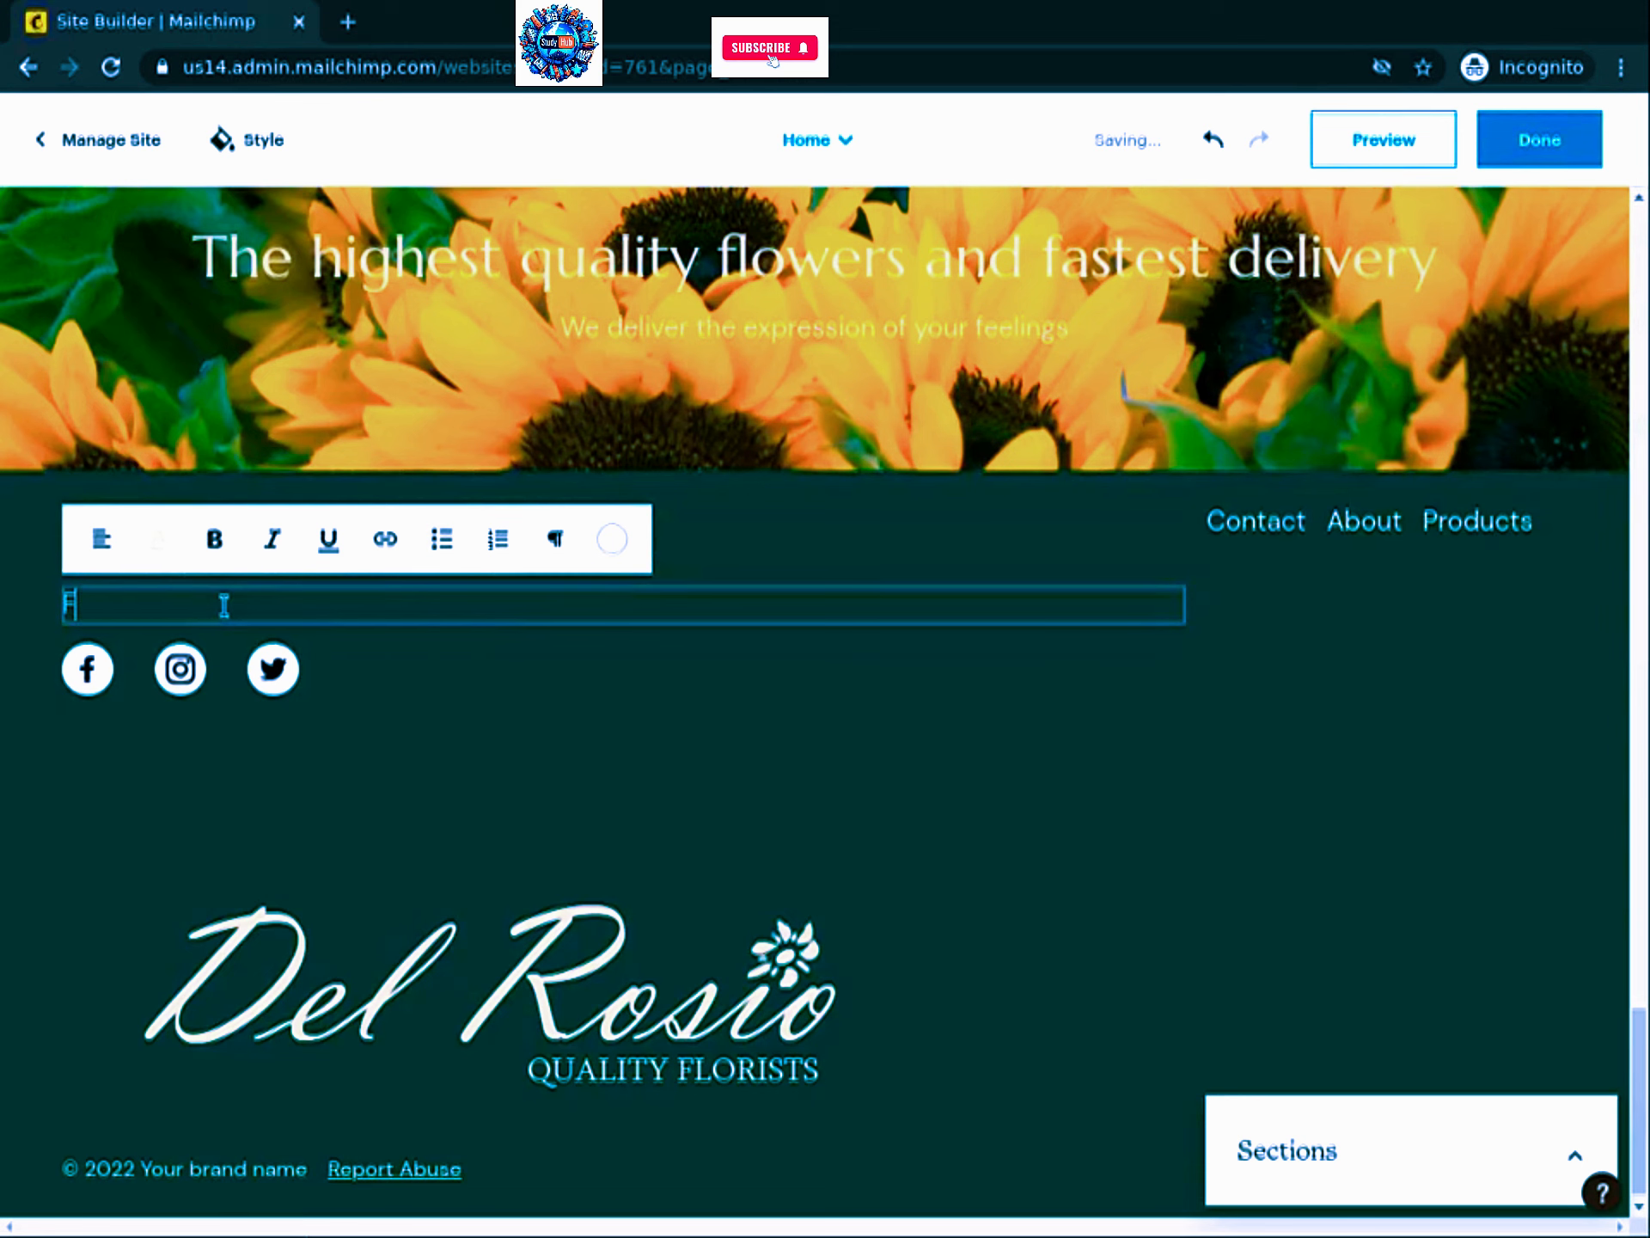
type("Follow us on:")
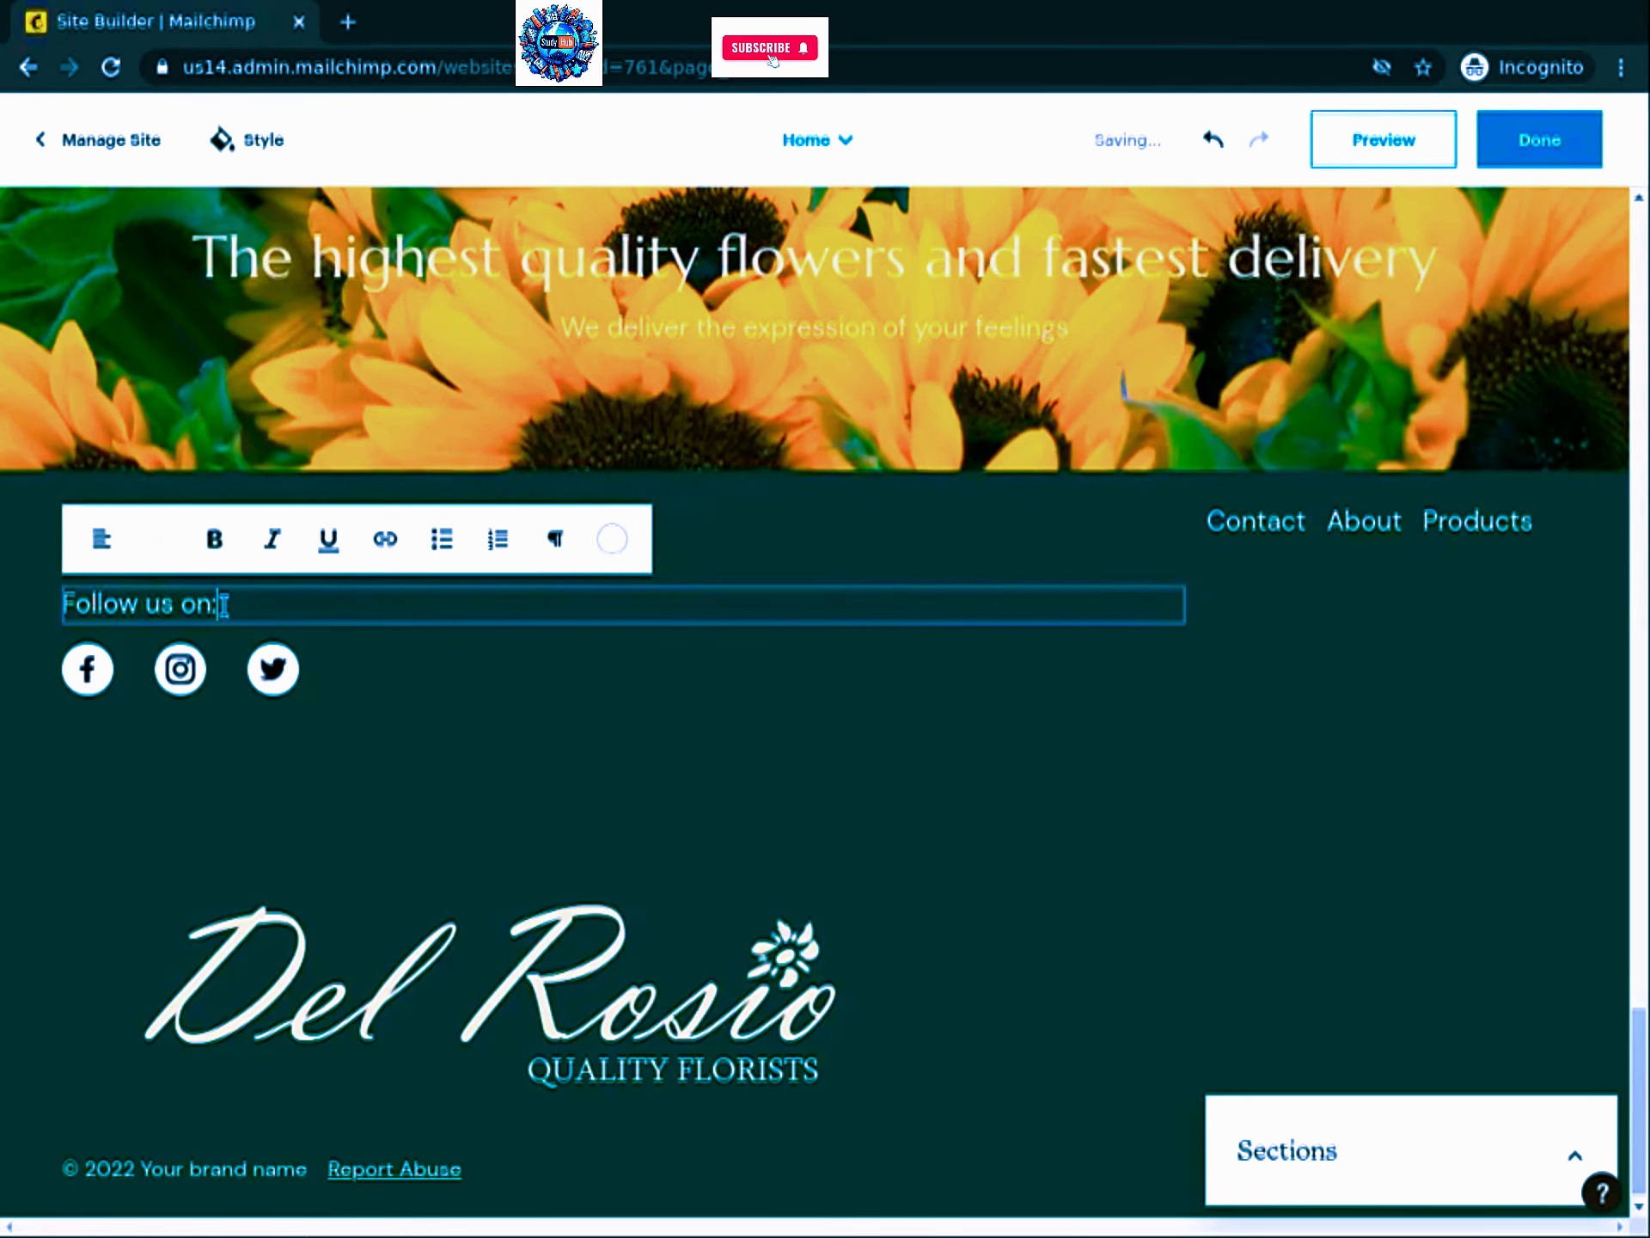
left_click(89, 675)
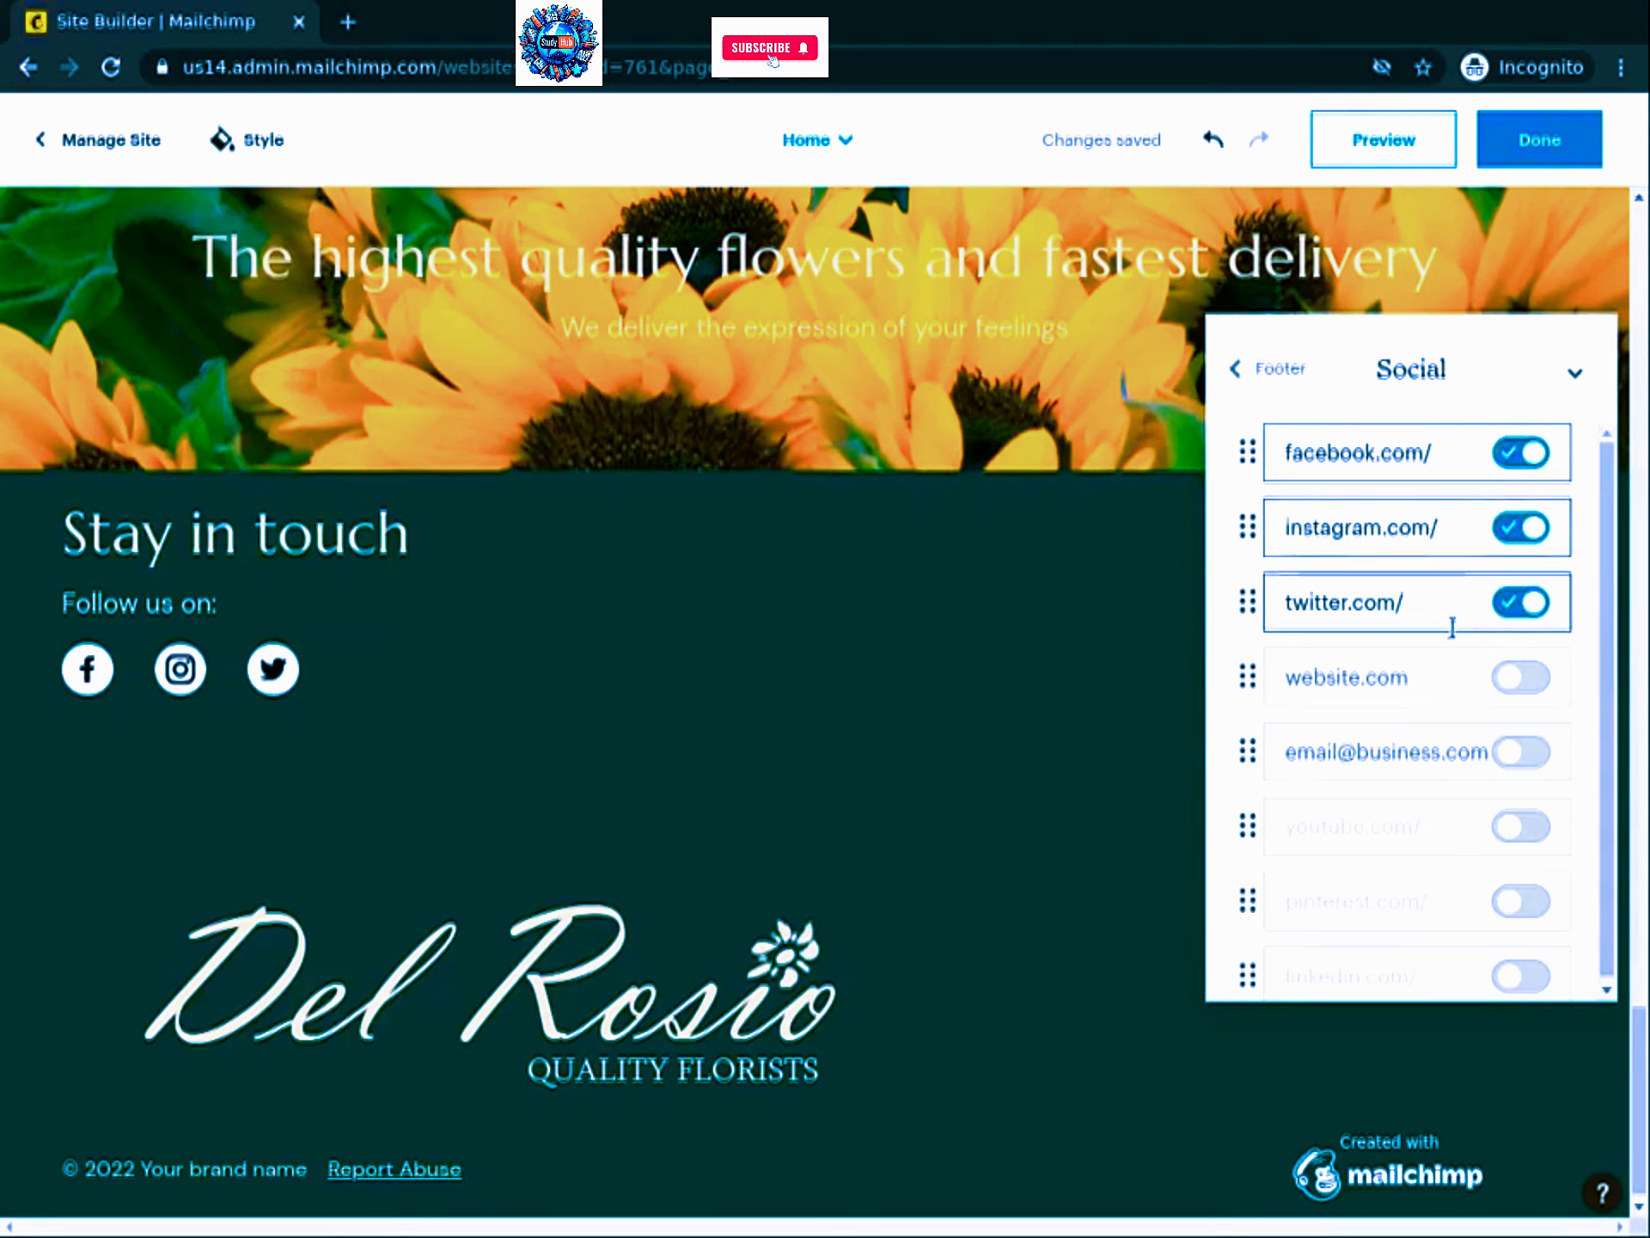
scroll(1472, 750, "down", 1)
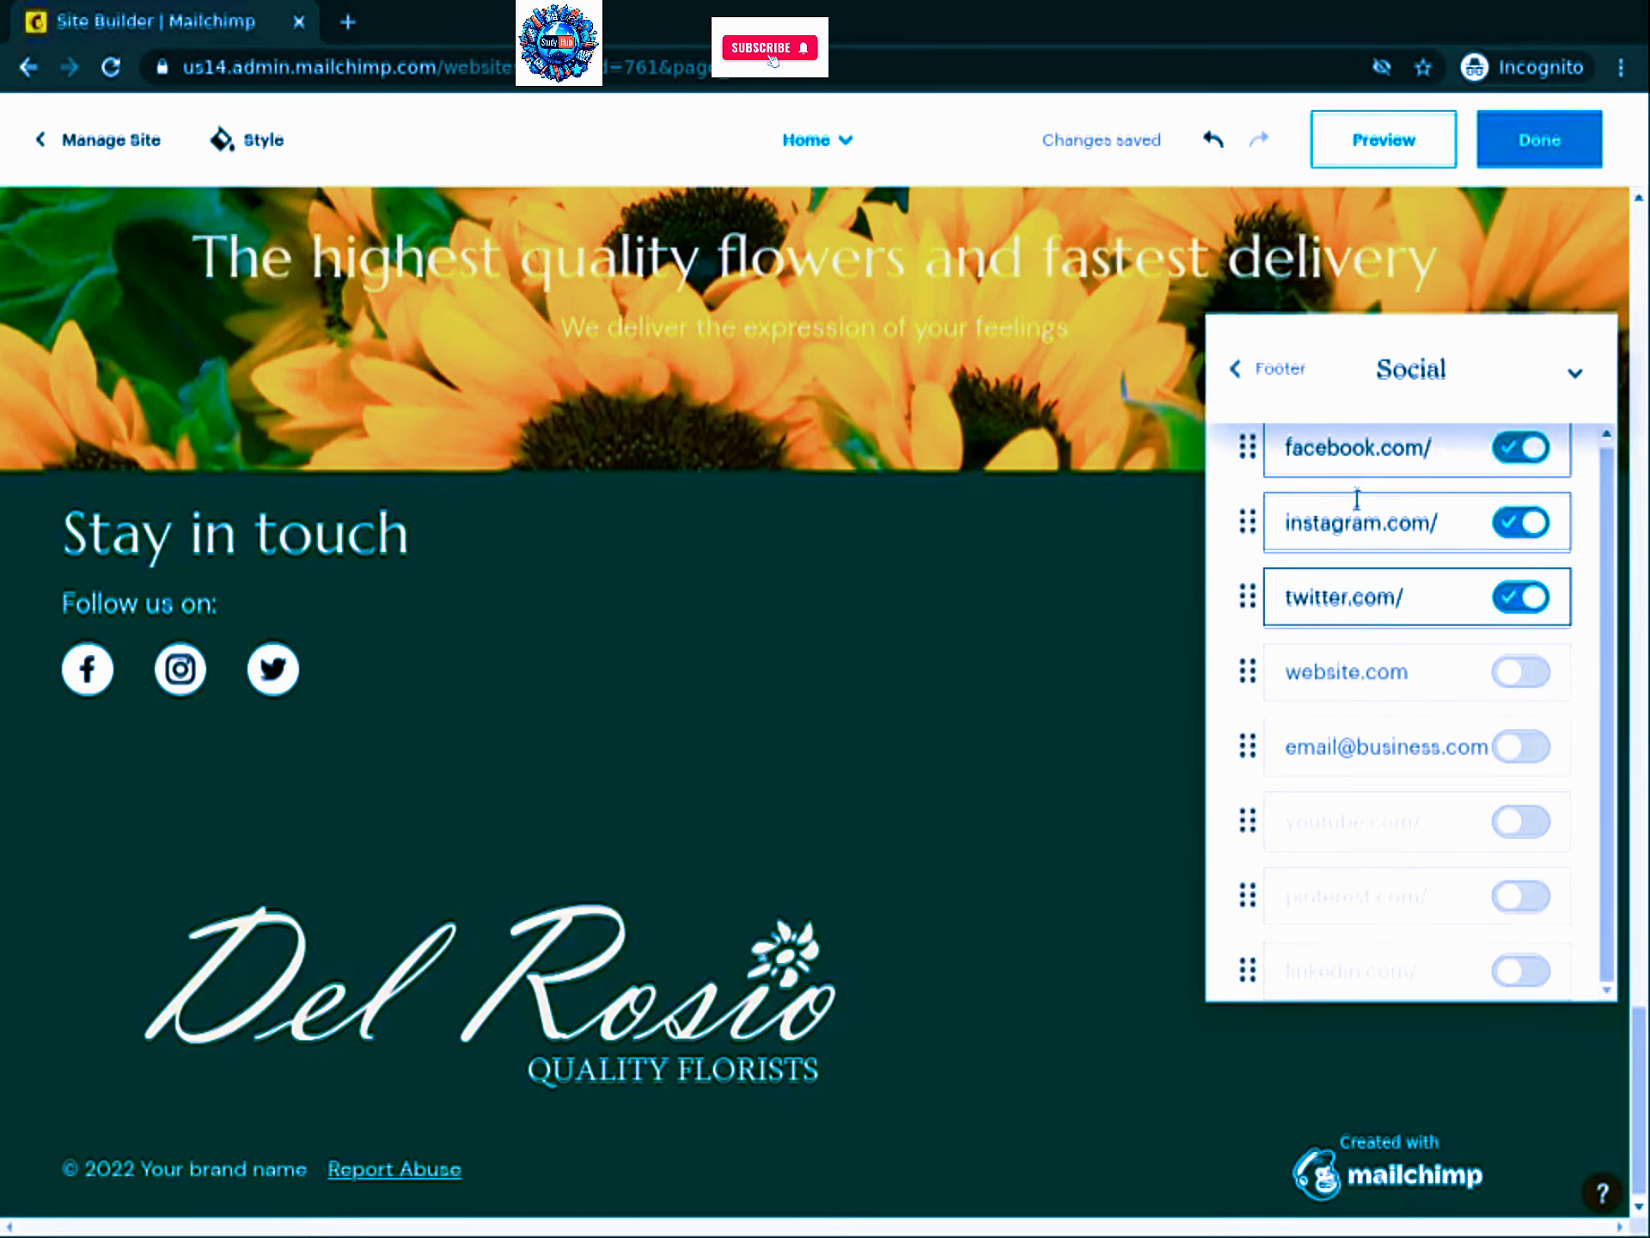
mouse_move(92, 714)
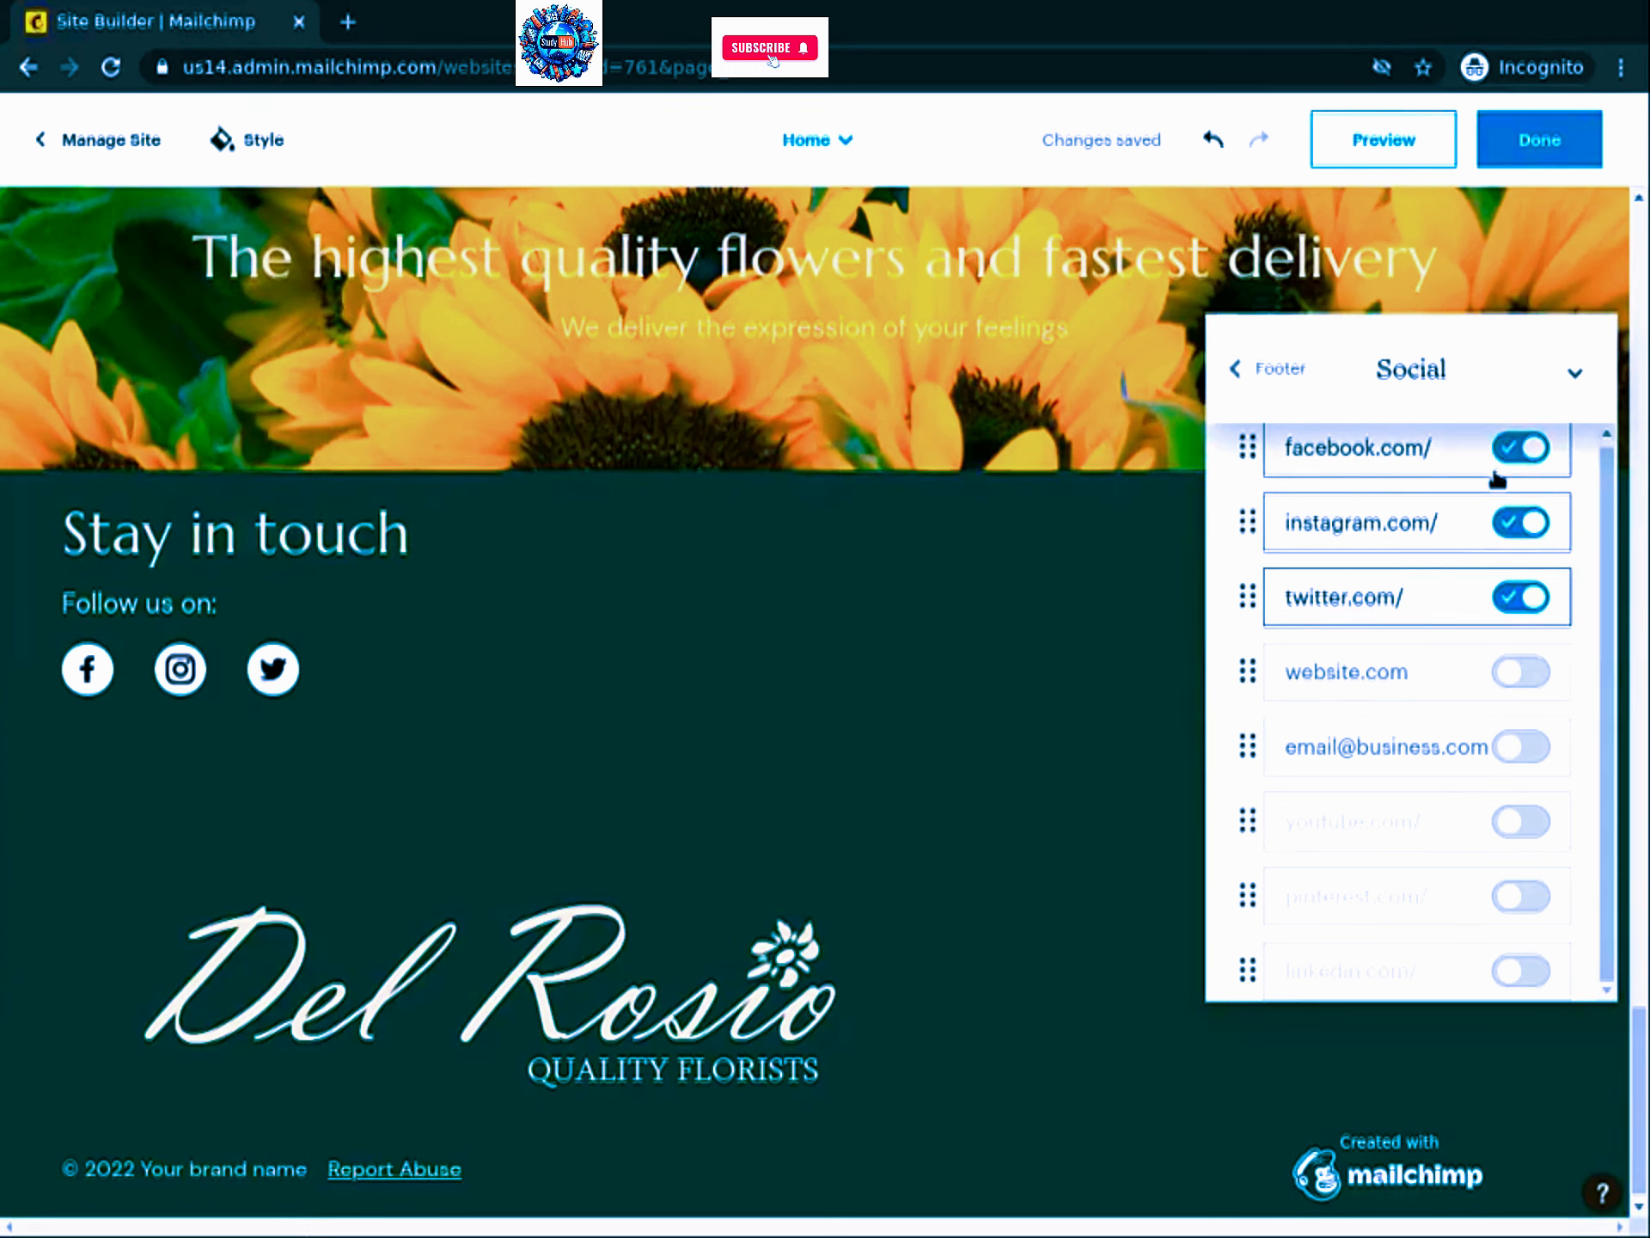
left_click(1451, 521)
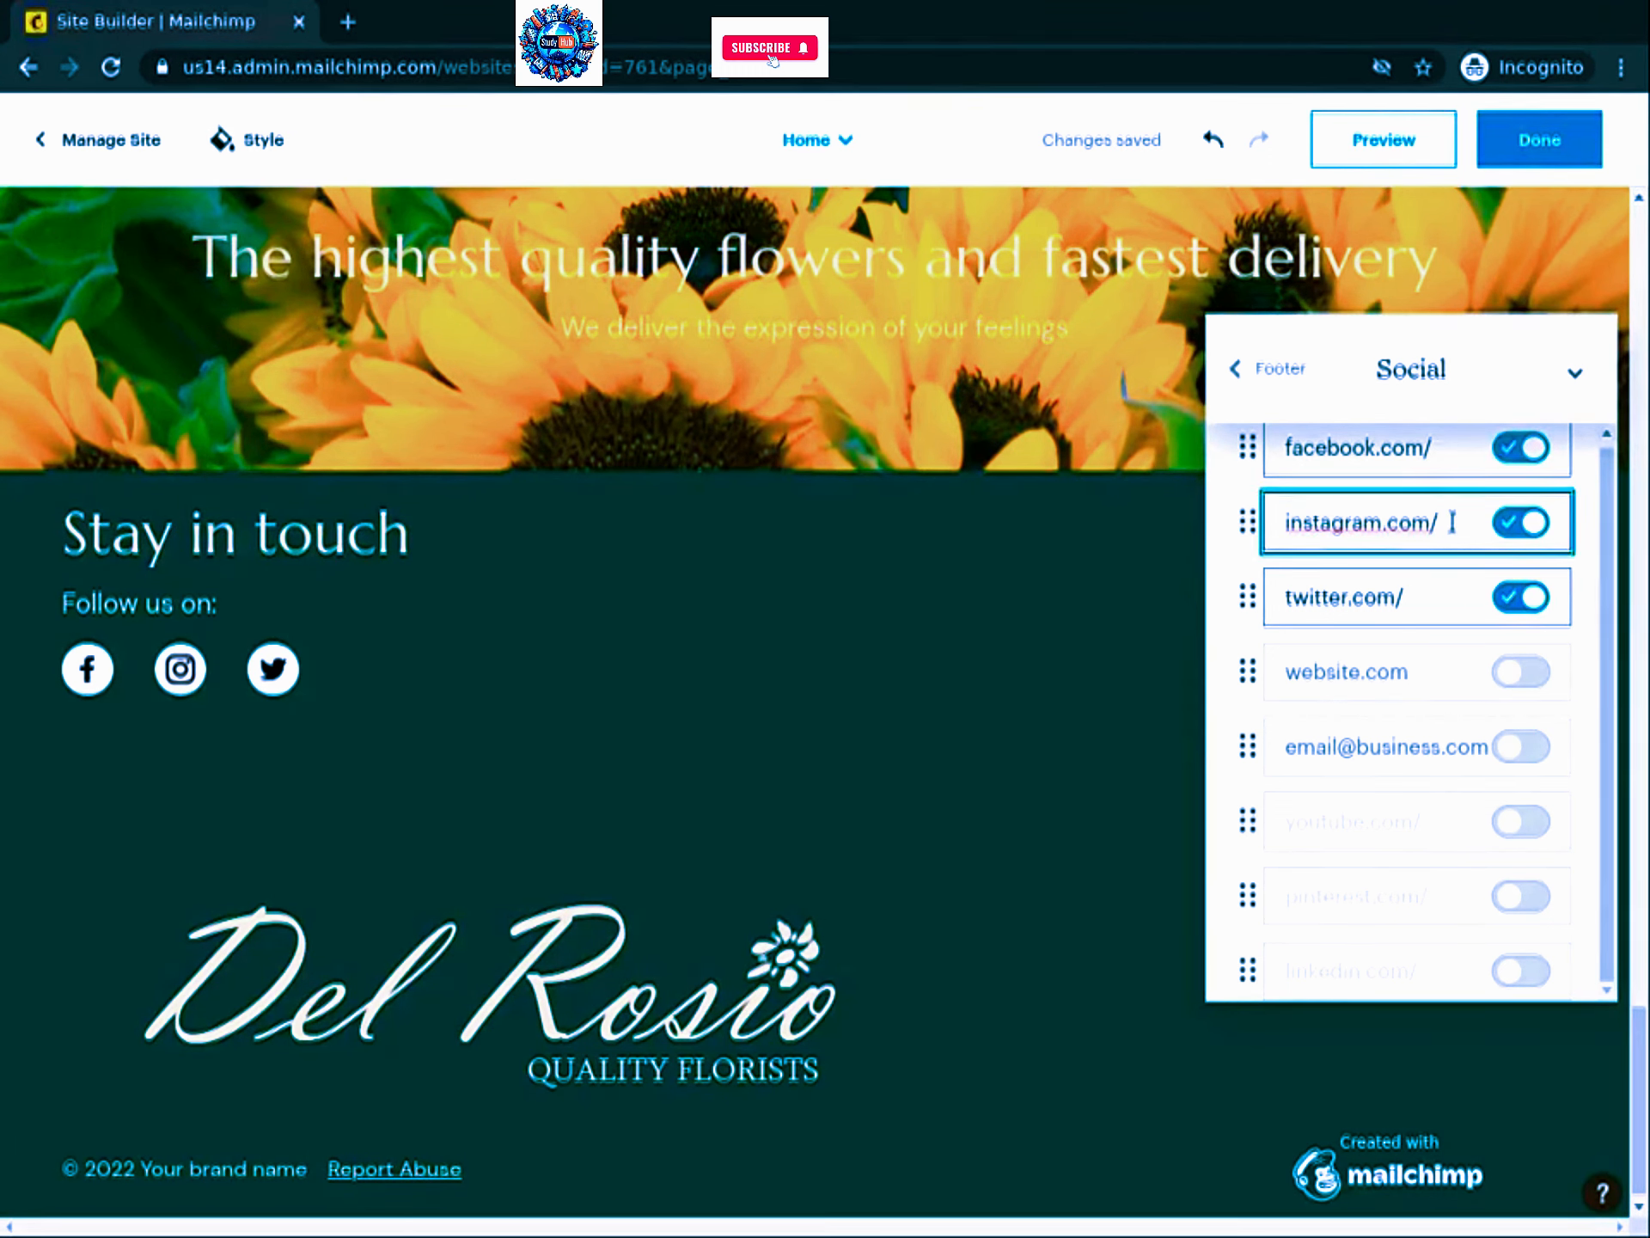
left_click(1418, 599)
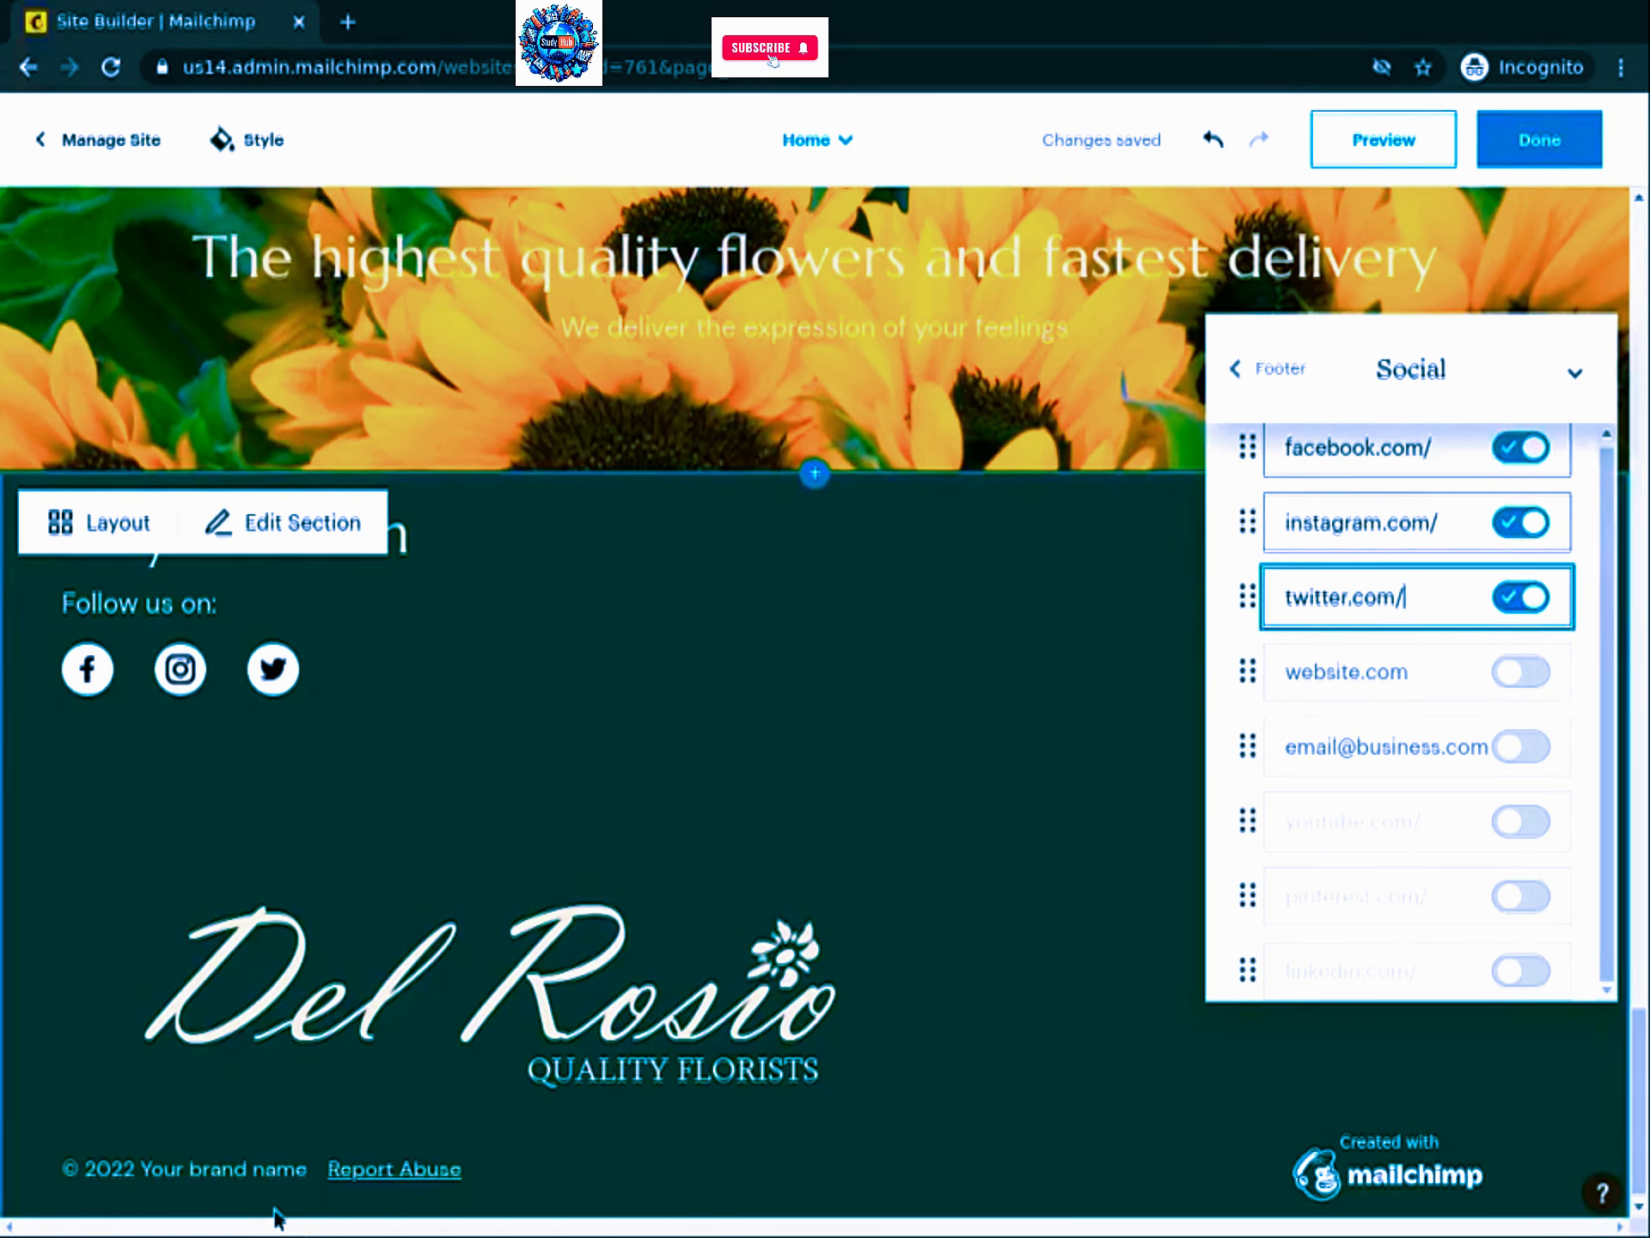
Step: Replace 'Your brand name' in the footer copyright line with 'Del Rosio Quality Florists'
triple_click(193, 1167)
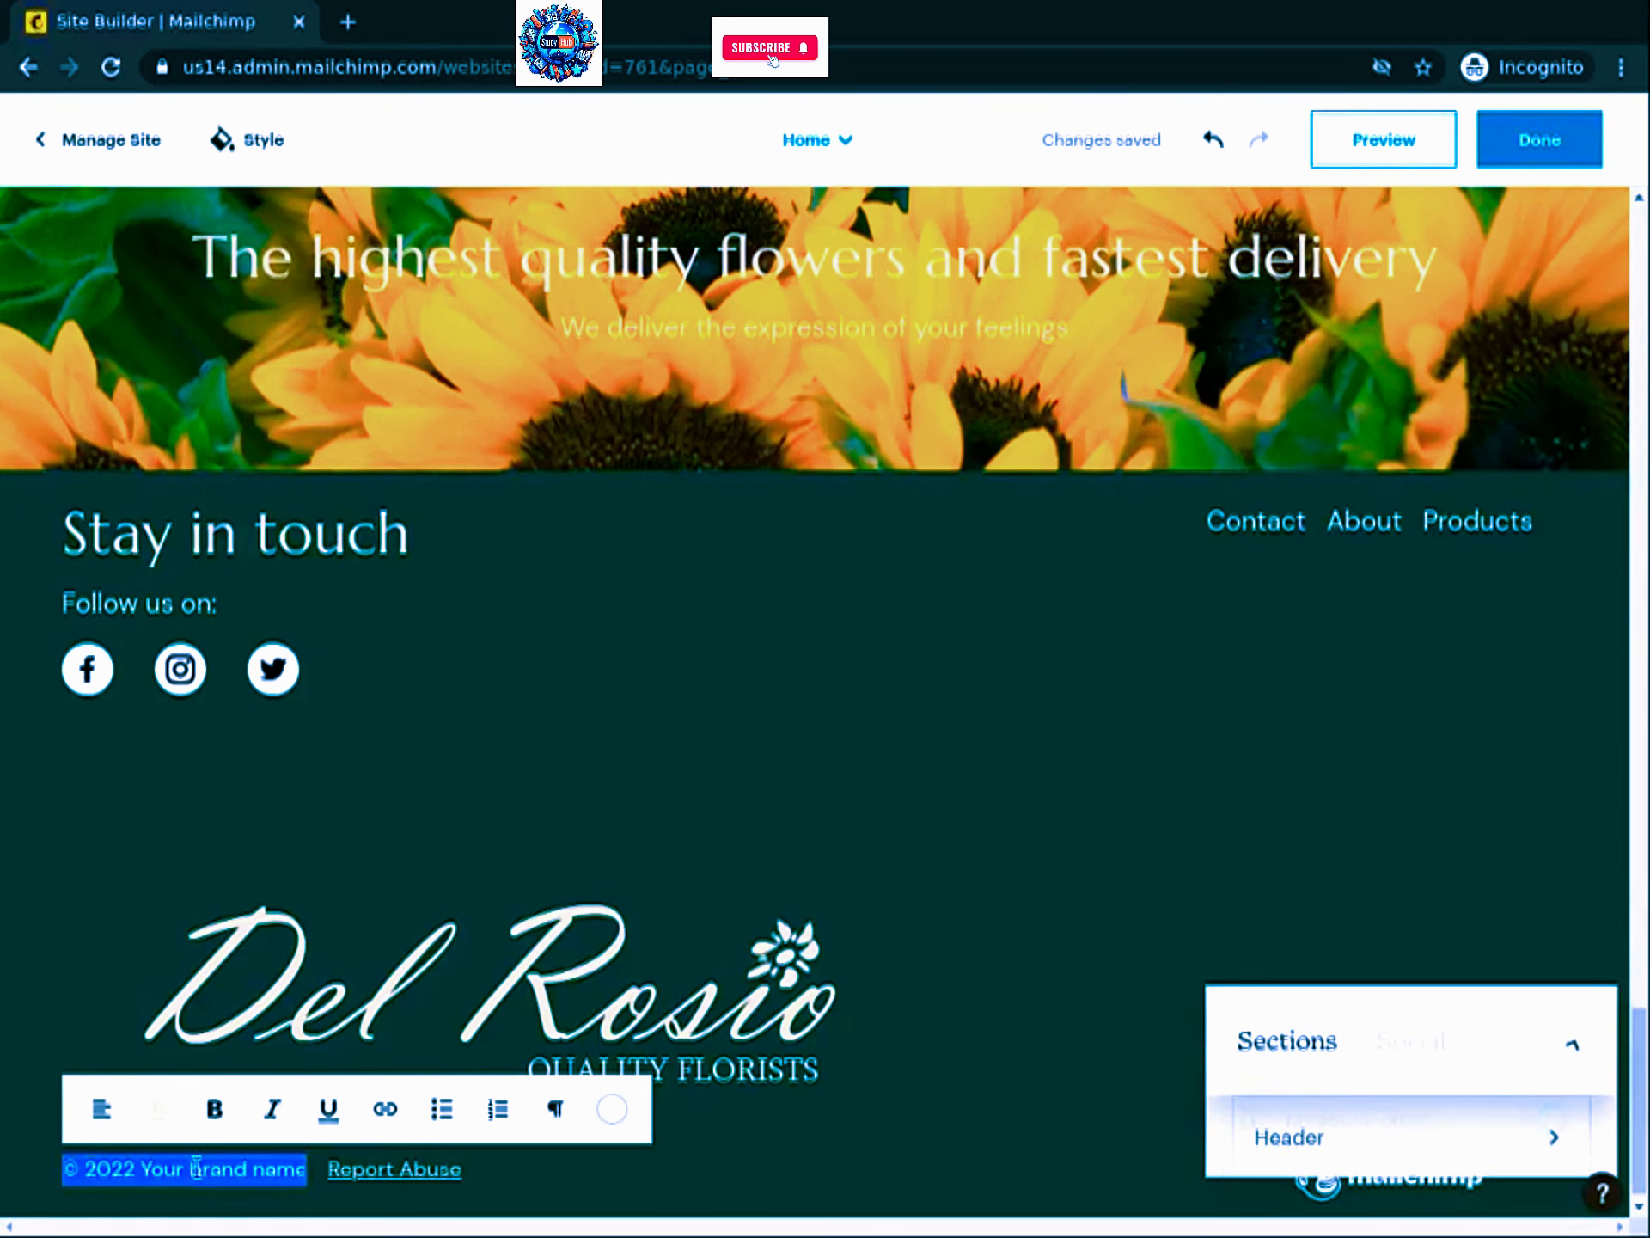
left_click(144, 1168)
key("shift+End")
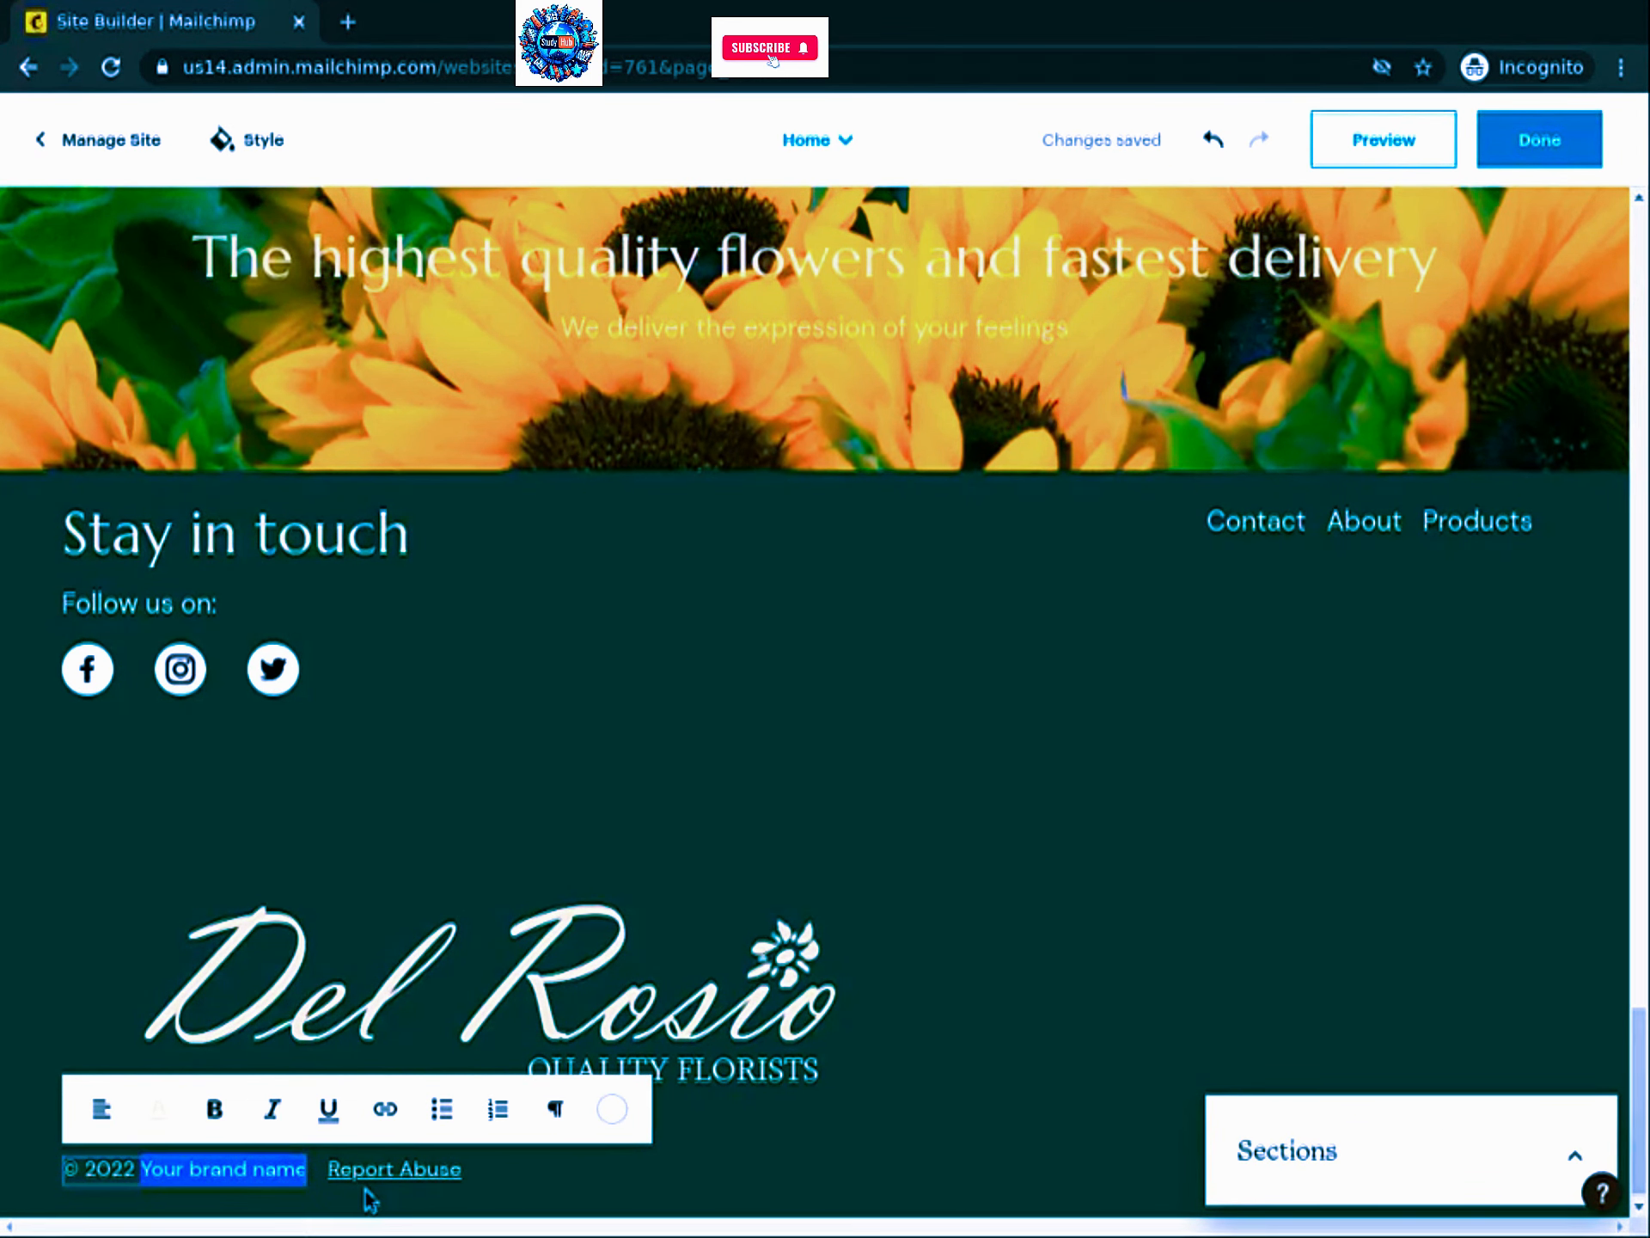
type("Del Rosio")
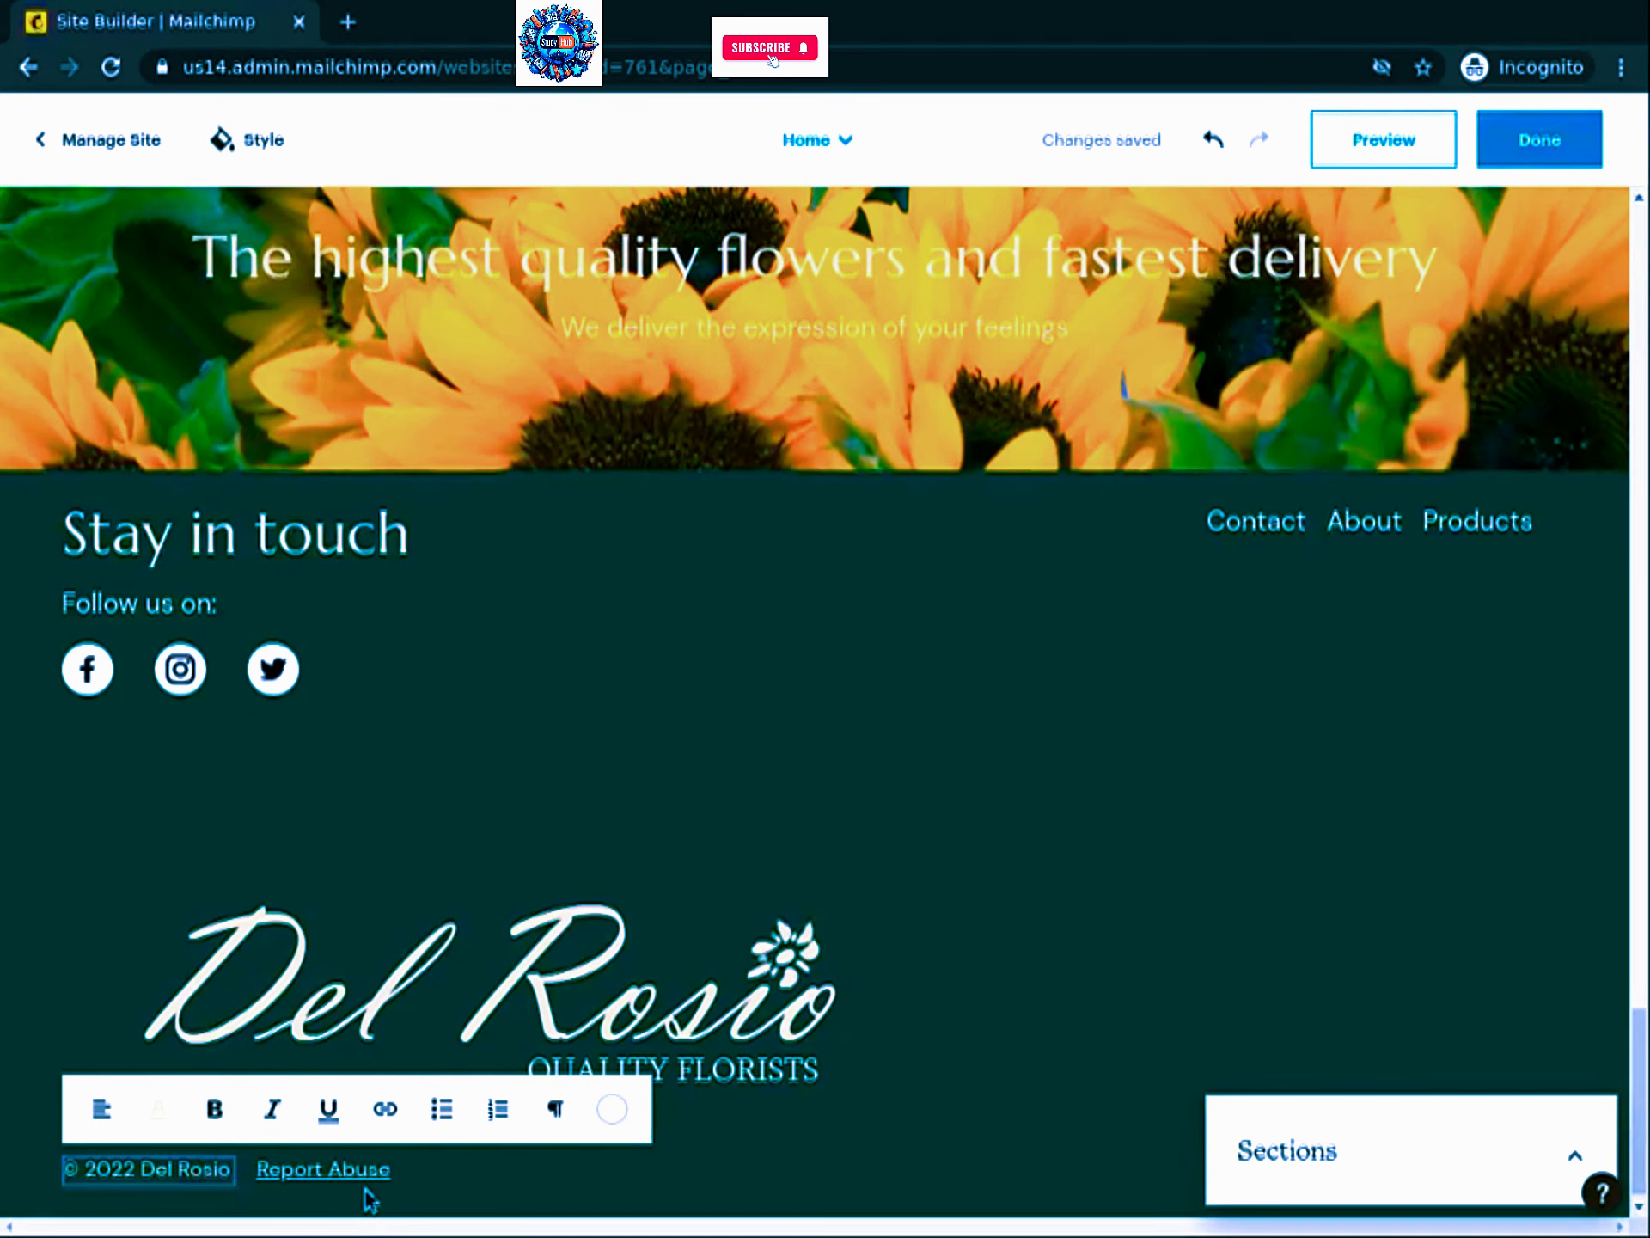
type(" Quality Florists")
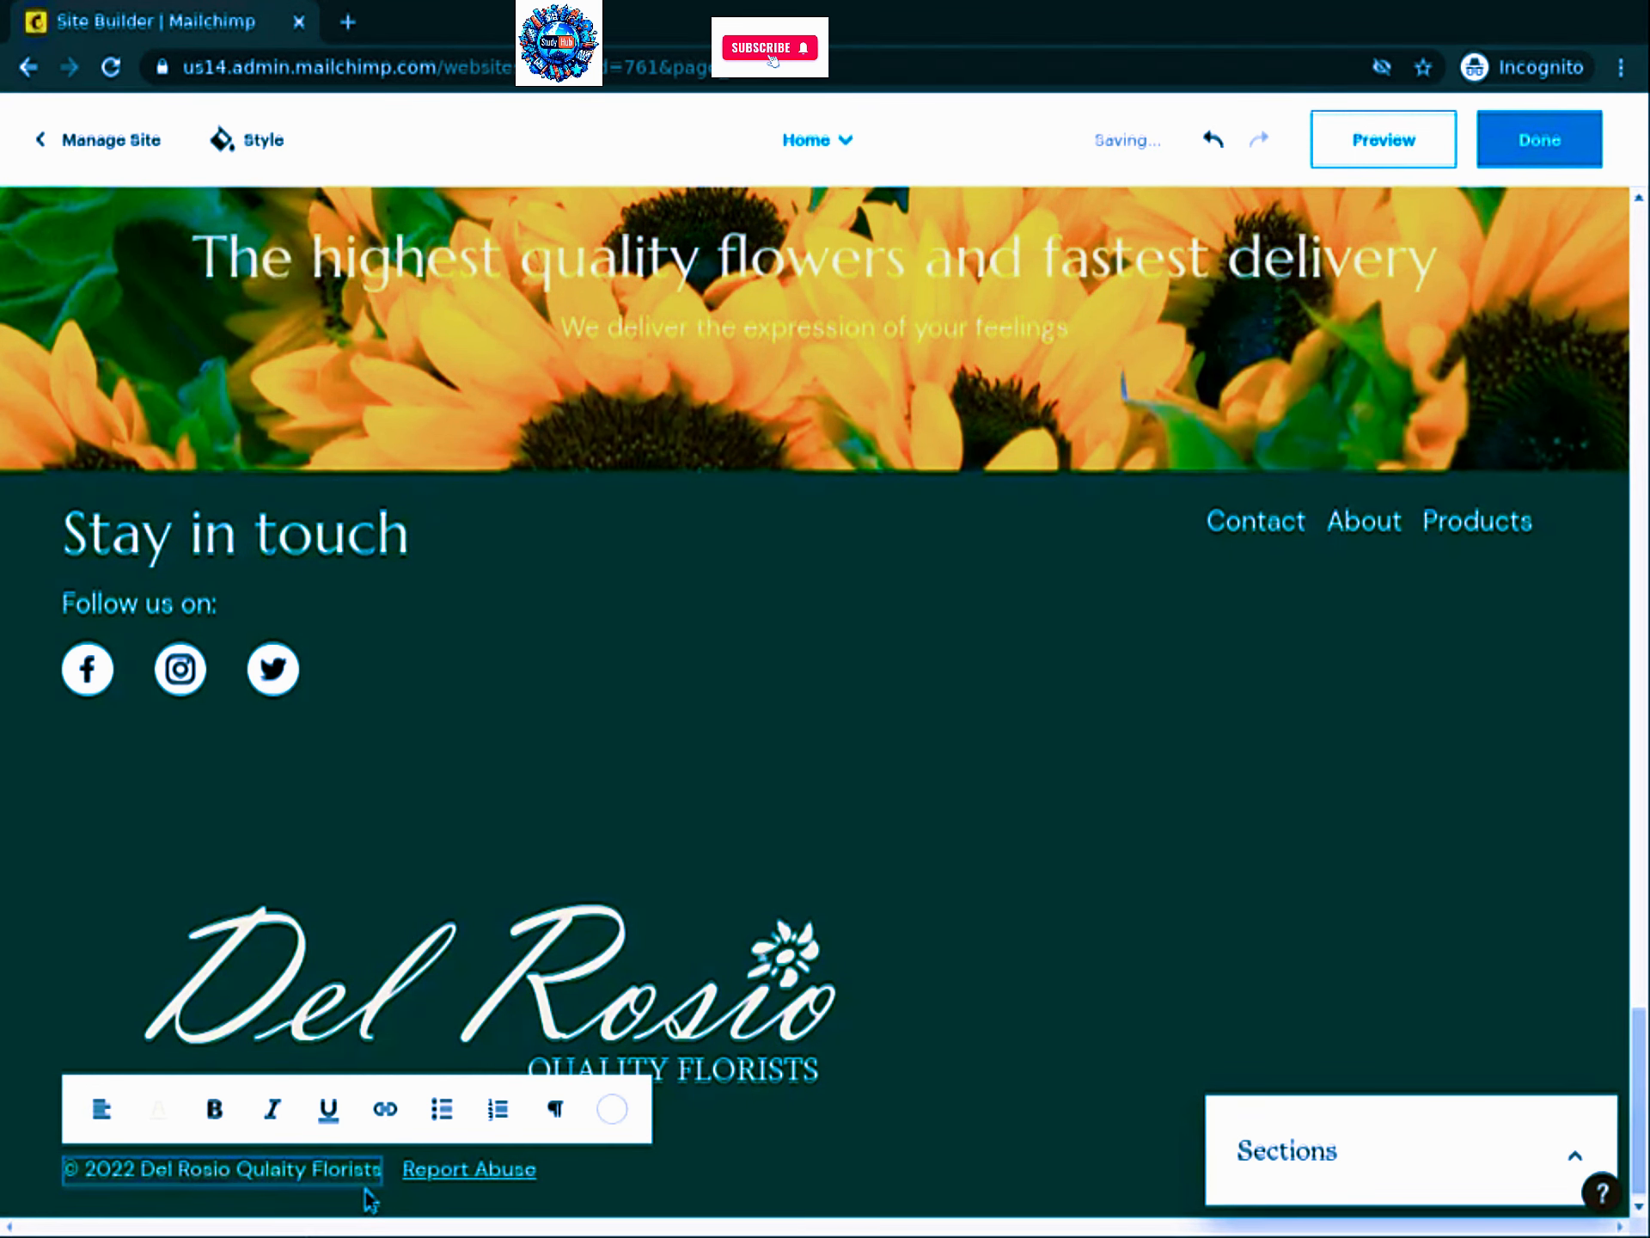